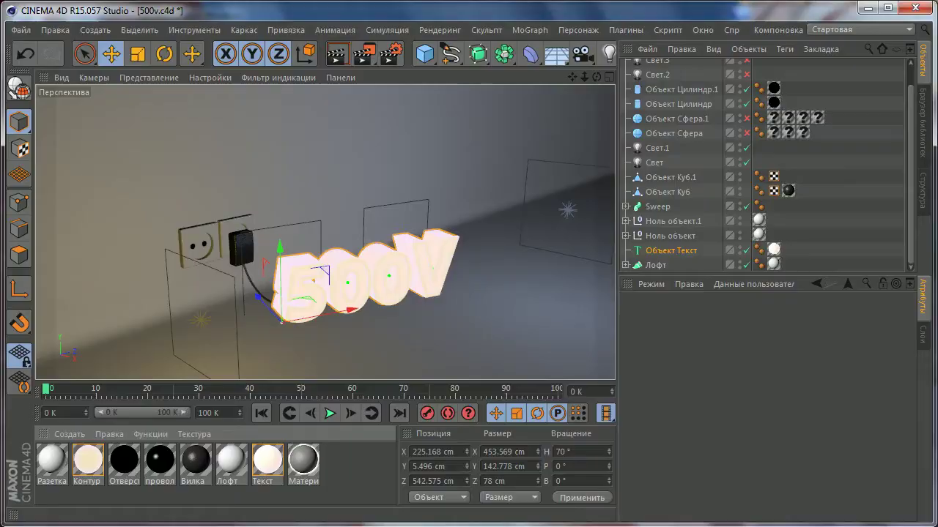
# - Switch to the empty Документ 2 and set its render output to 1280 × 720
pyautogui.click(703, 31)
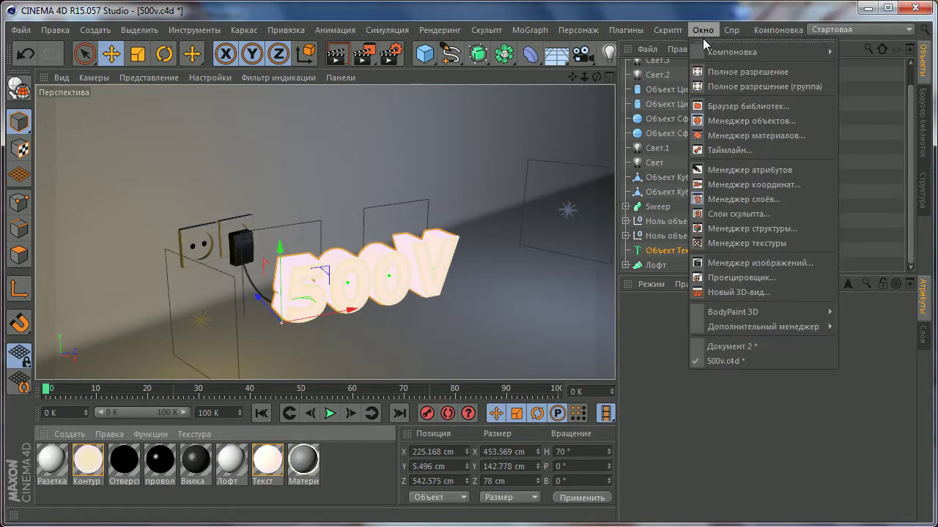
pyautogui.click(726, 346)
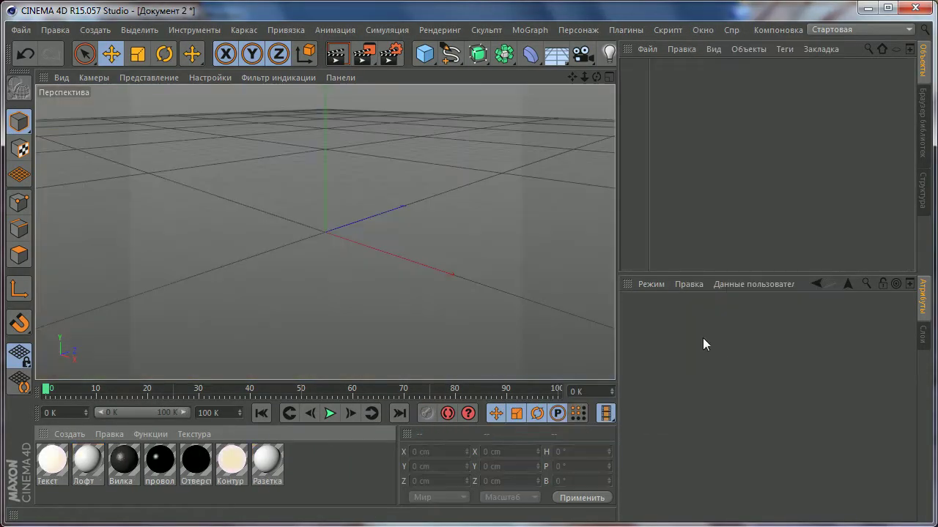
pyautogui.click(392, 54)
pyautogui.write('1')
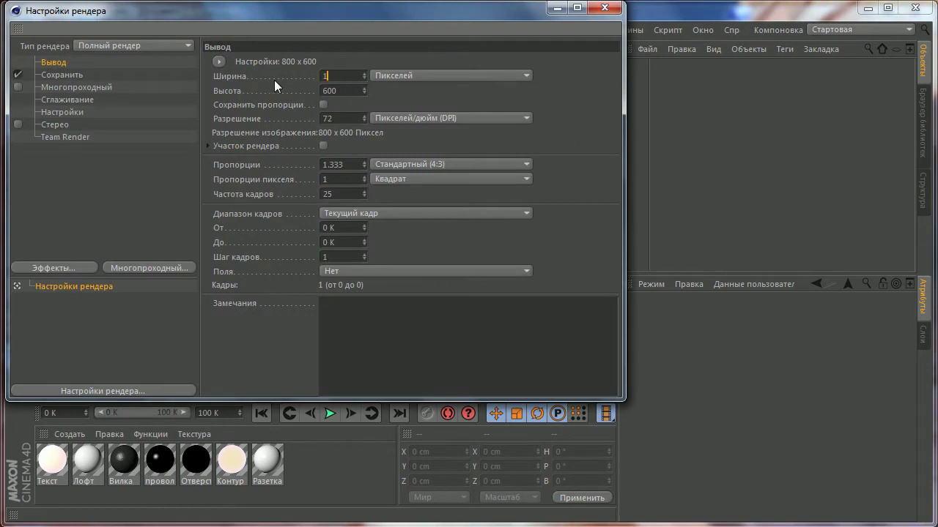
pyautogui.write('280')
pyautogui.click(327, 91)
pyautogui.write('7')
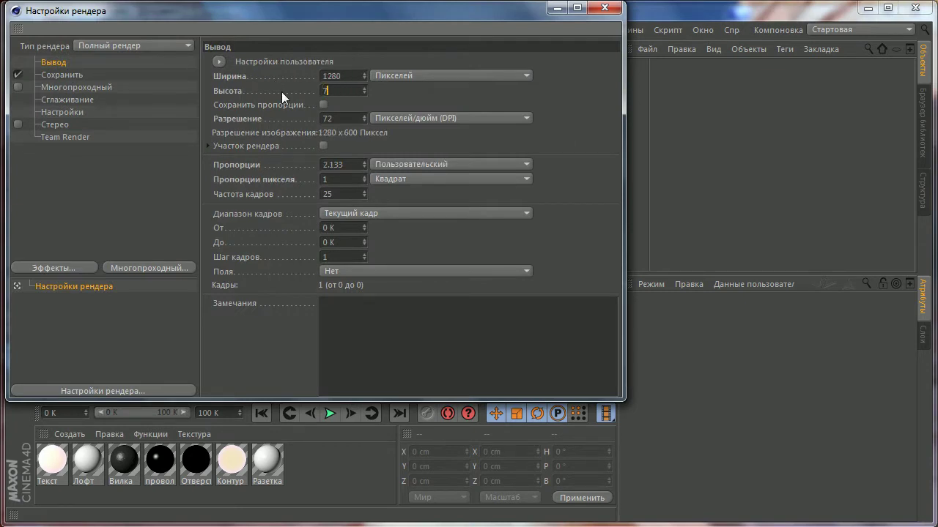
pyautogui.write('20')
pyautogui.press('Return')
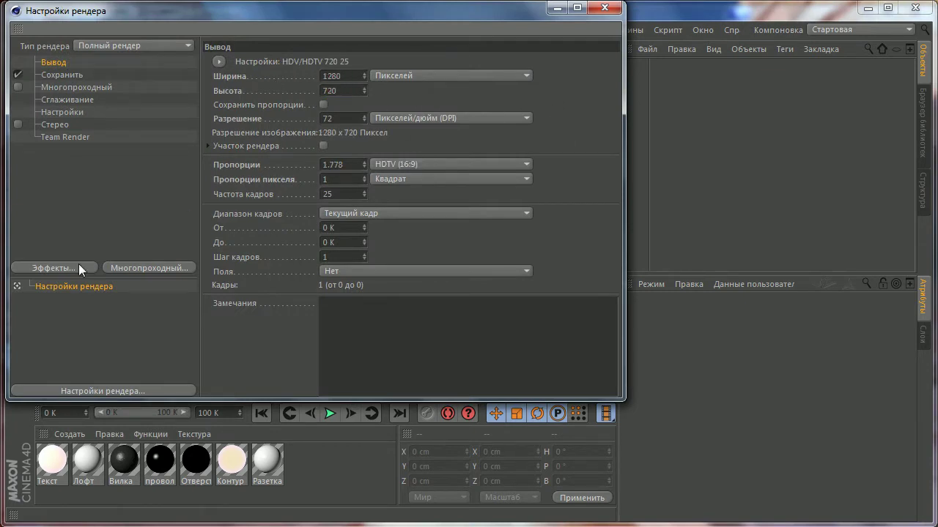
pyautogui.click(79, 266)
pyautogui.click(74, 186)
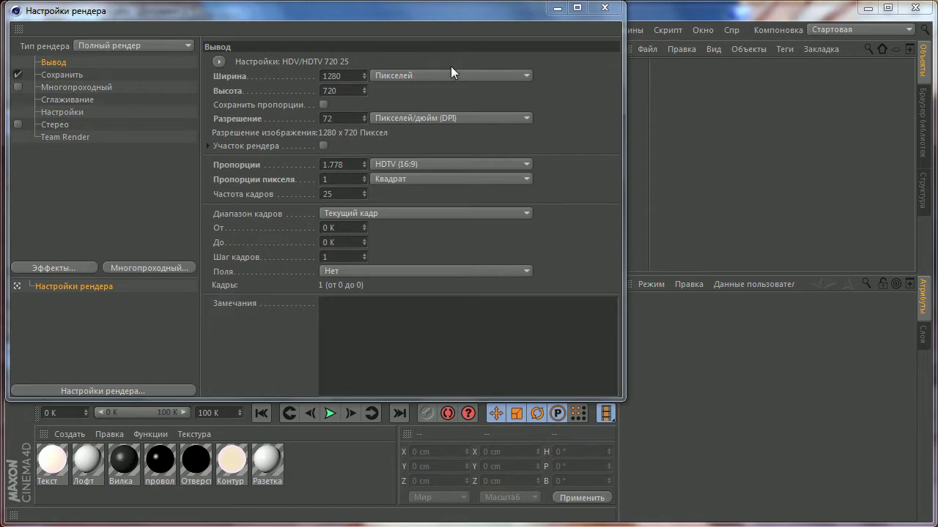
pyautogui.click(605, 8)
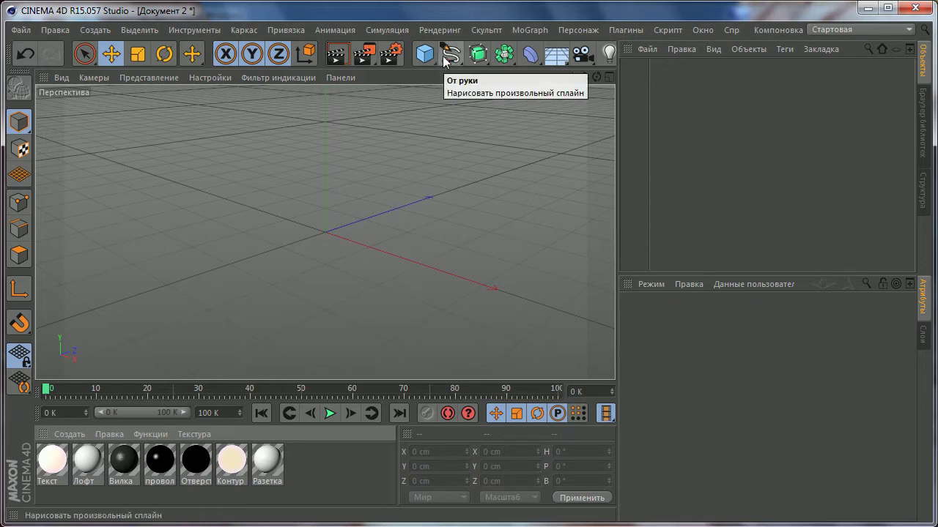
# - Start a Linear spline in the maximised Front view, placing its first point high up
pyautogui.click(445, 57)
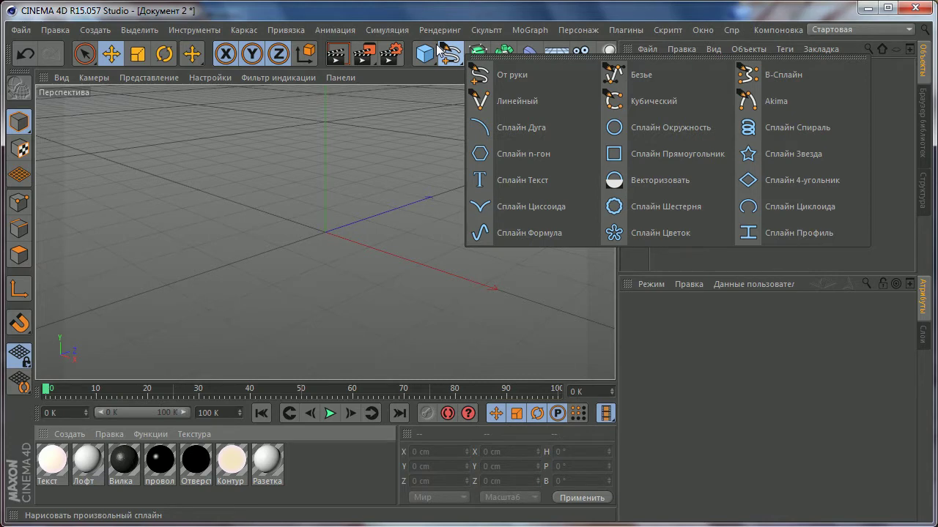
pyautogui.click(535, 105)
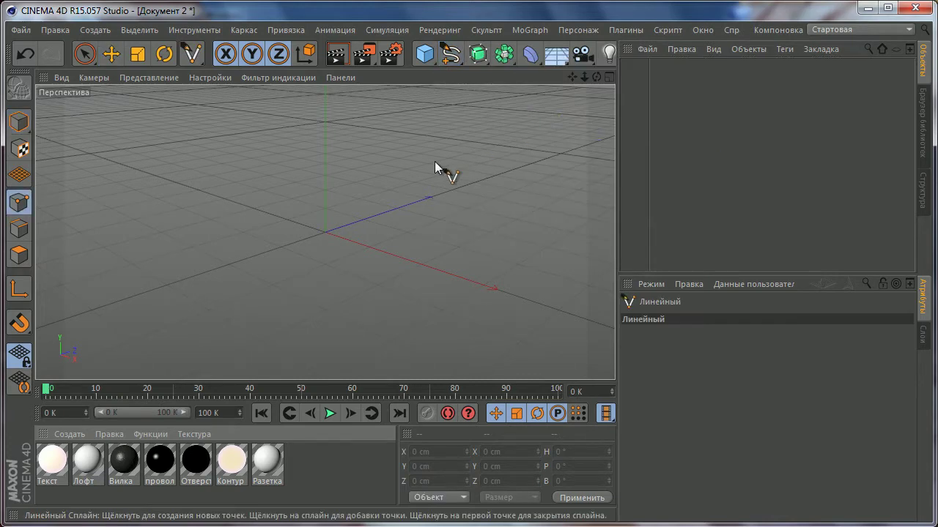
pyautogui.middleClick(393, 211)
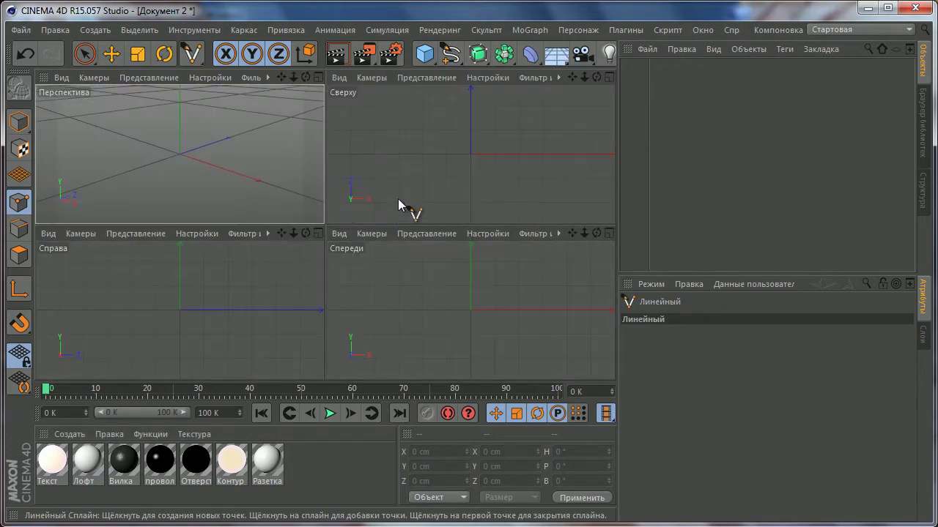
pyautogui.middleClick(477, 299)
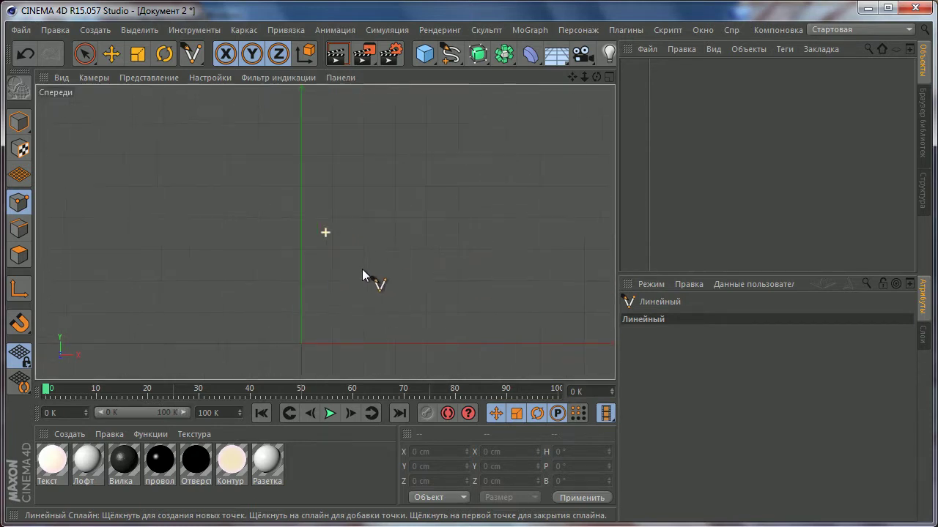
pyautogui.scroll(1, 362, 269)
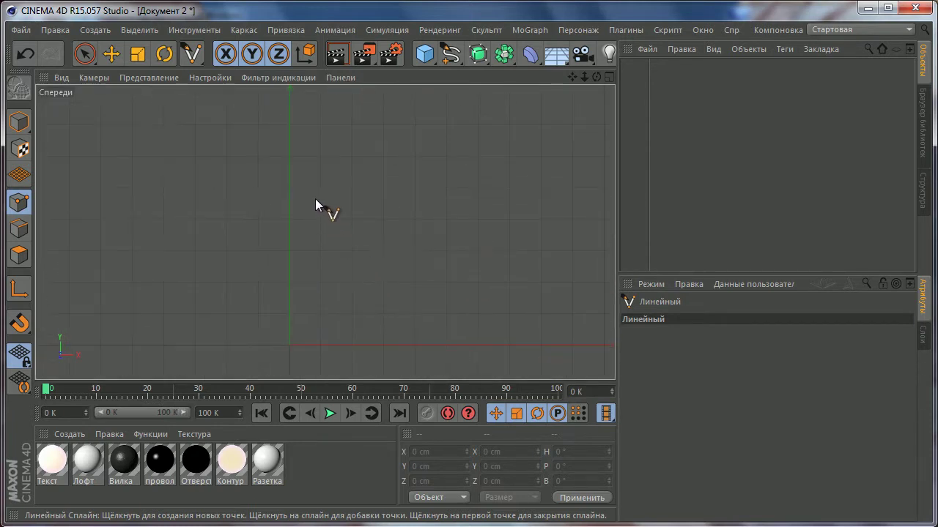
pyautogui.click(289, 156)
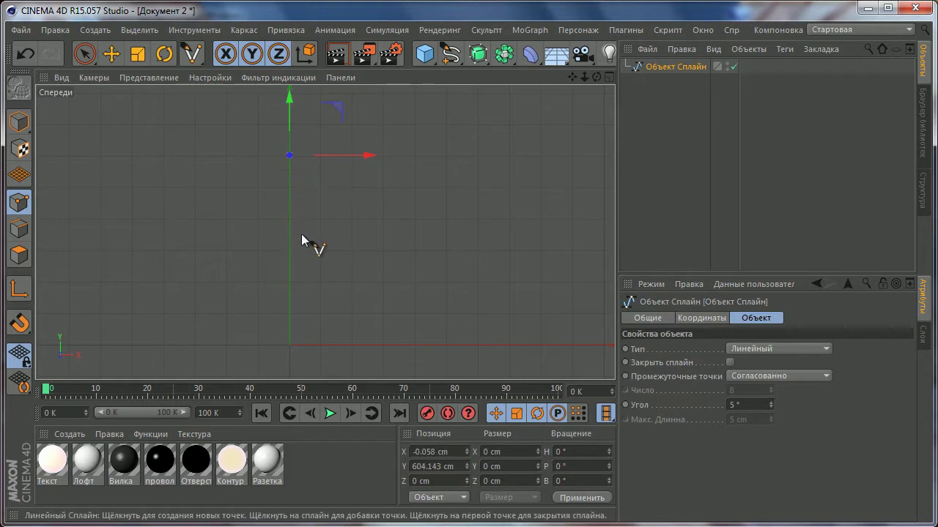
# - Draw the L: one point straight down for the wall, one to the right for the floor
pyautogui.click(289, 343)
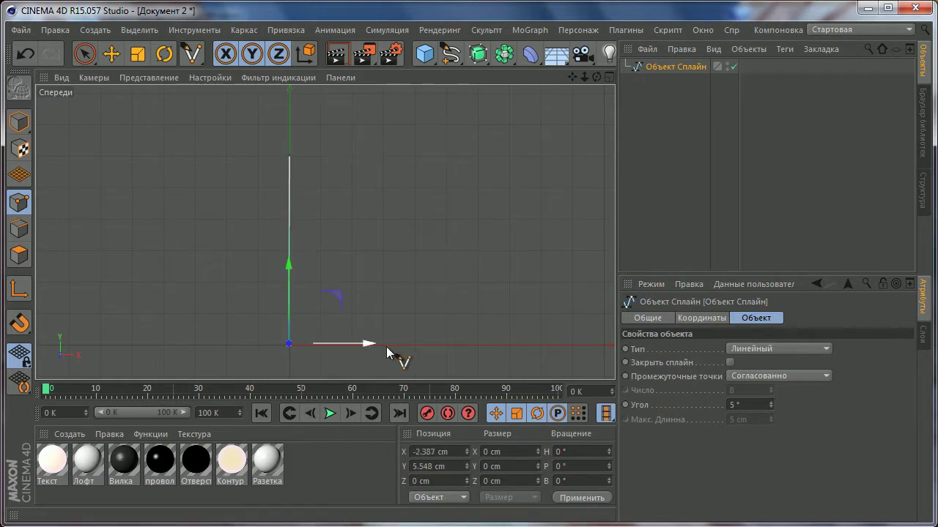
pyautogui.click(509, 345)
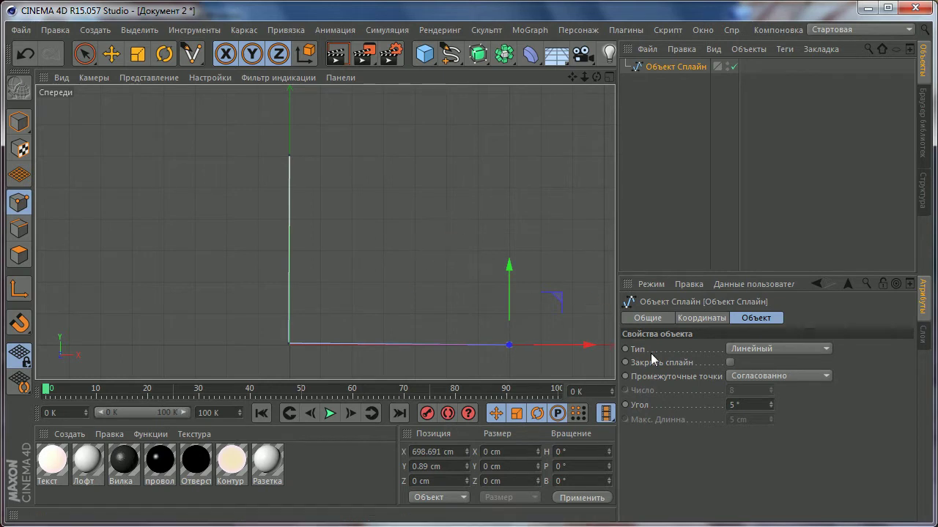
pyautogui.click(749, 350)
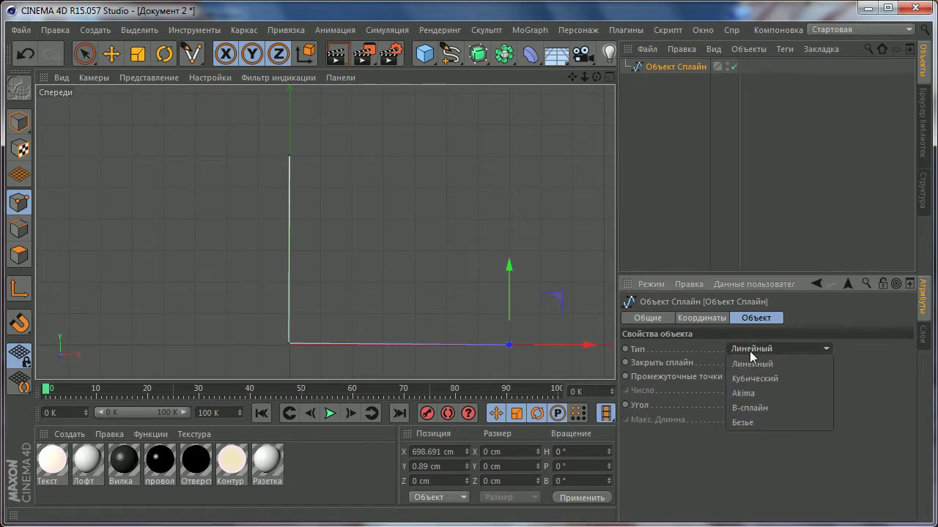
pyautogui.click(388, 257)
# - Add two points on either side of the corner and make the spline a B-spline
pyautogui.rightClick(387, 252)
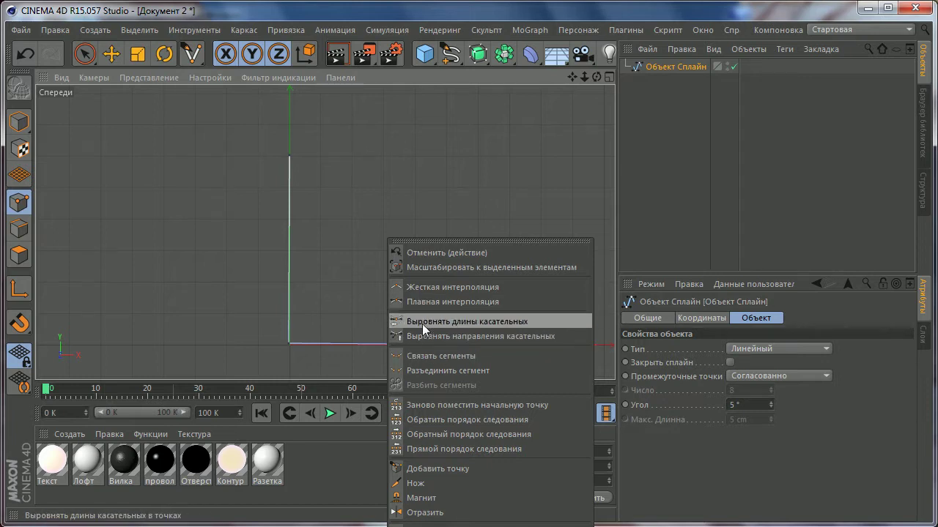
pyautogui.click(433, 468)
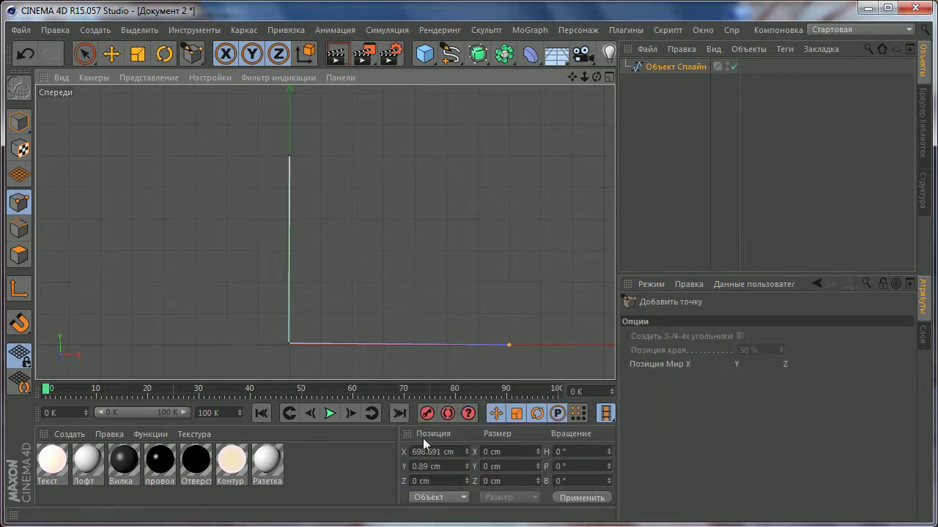
pyautogui.click(288, 312)
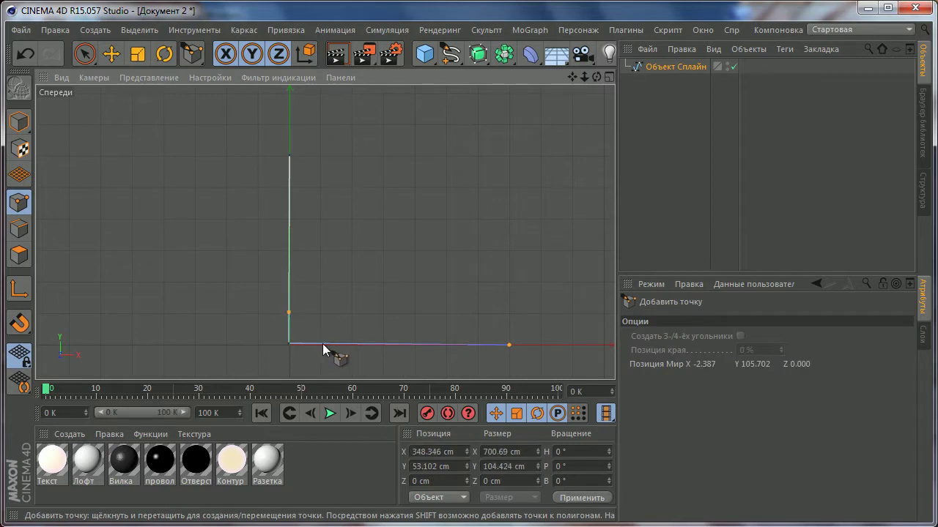
pyautogui.click(322, 344)
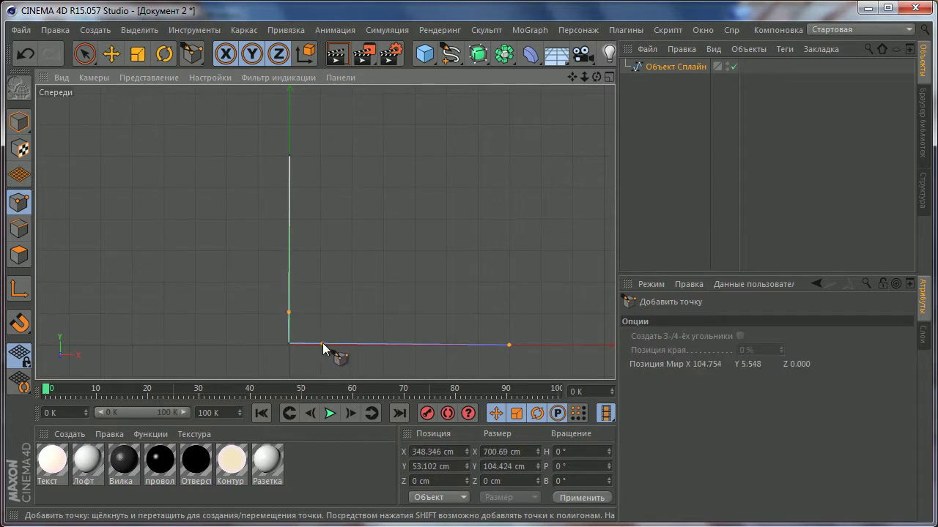
pyautogui.click(658, 66)
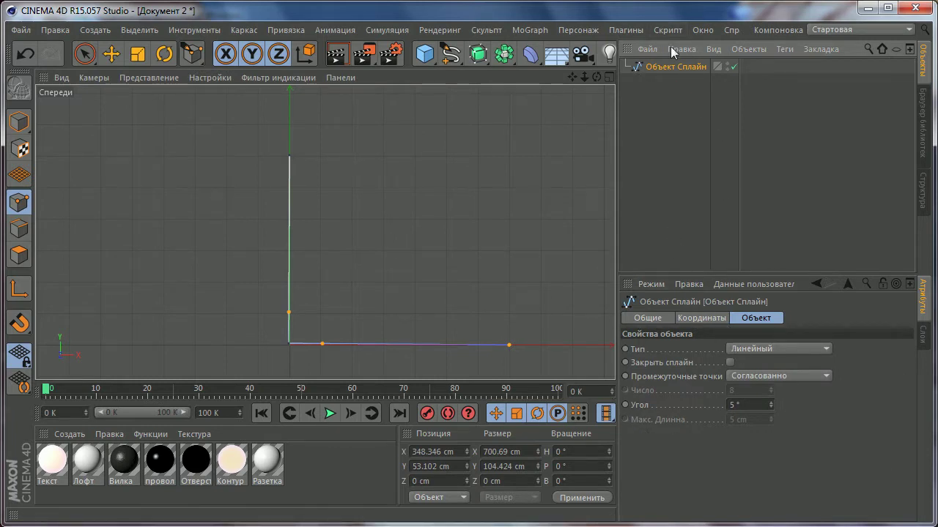
pyautogui.click(747, 350)
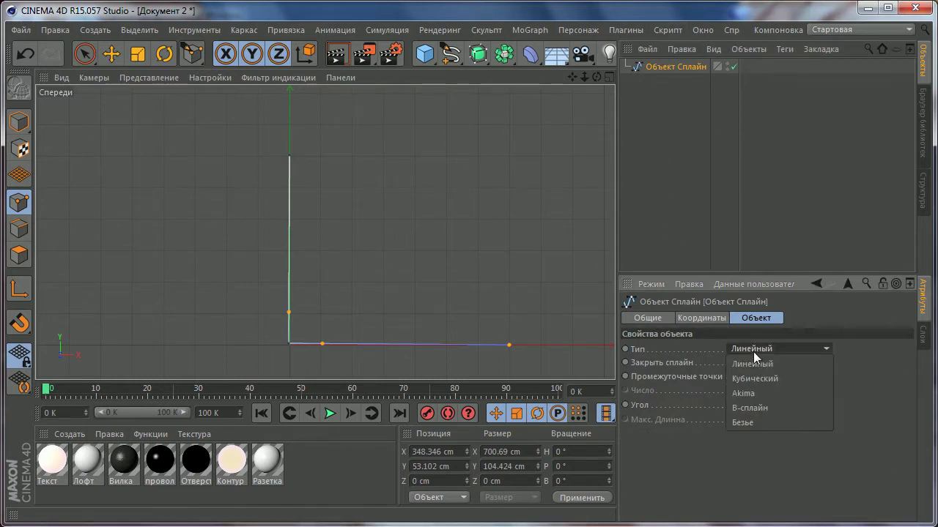
pyautogui.click(750, 405)
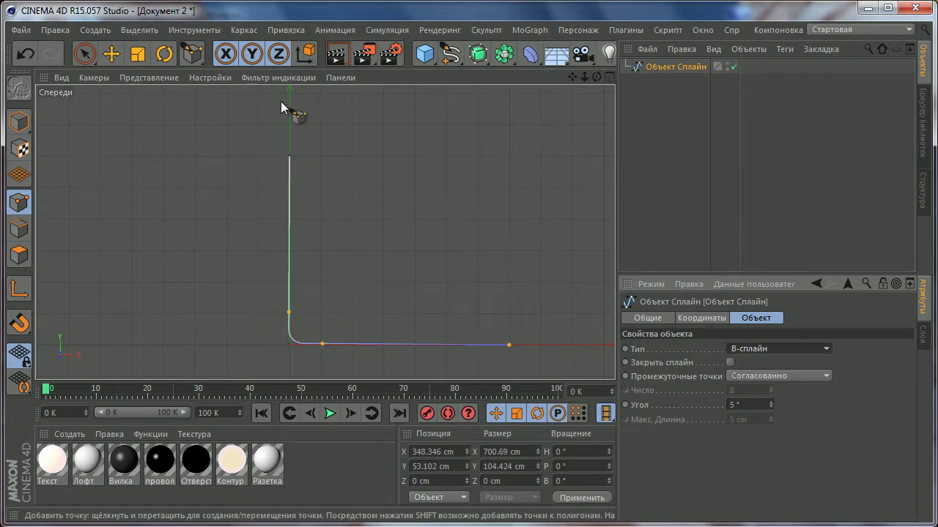
pyautogui.click(113, 57)
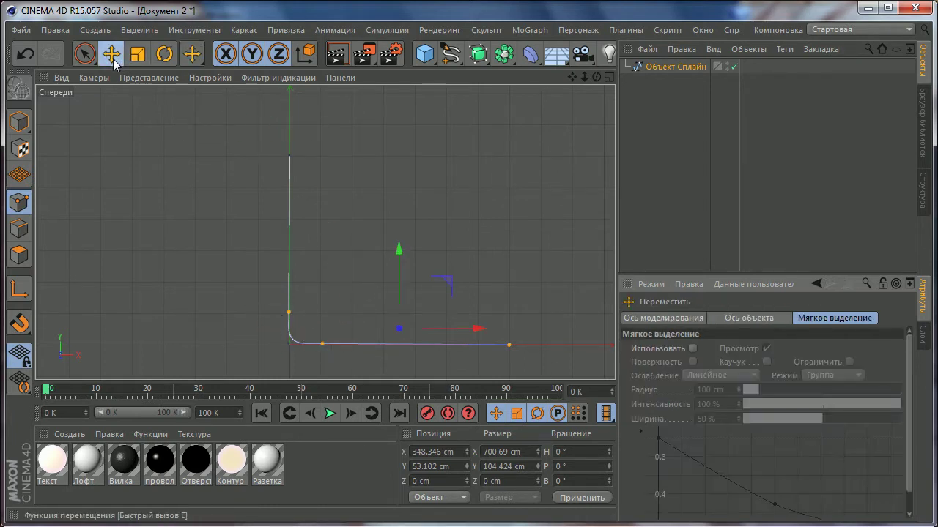
# - In the perspective view, Ctrl-drag a copy of the L spline far back along Z
pyautogui.click(15, 121)
pyautogui.middleClick(347, 232)
pyautogui.middleClick(303, 216)
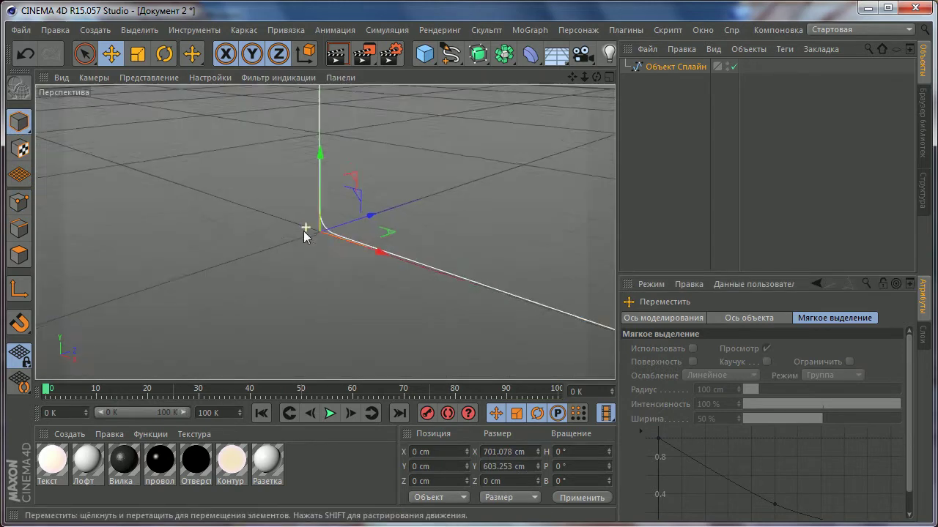
pyautogui.keyDown('alt'); pyautogui.moveTo(304, 231); pyautogui.dragTo(260, 243); pyautogui.keyUp('alt')
pyautogui.scroll(-2, 260, 244)
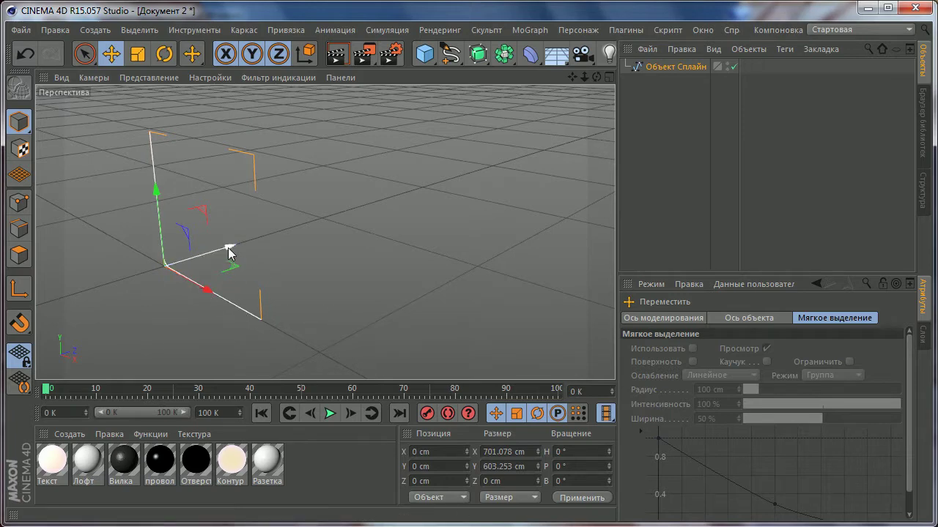
pyautogui.moveTo(230, 252); pyautogui.dragTo(230, 254)
pyautogui.hotkey('ctrl', 'z')
pyautogui.moveTo(229, 253); pyautogui.dragTo(469, 206)
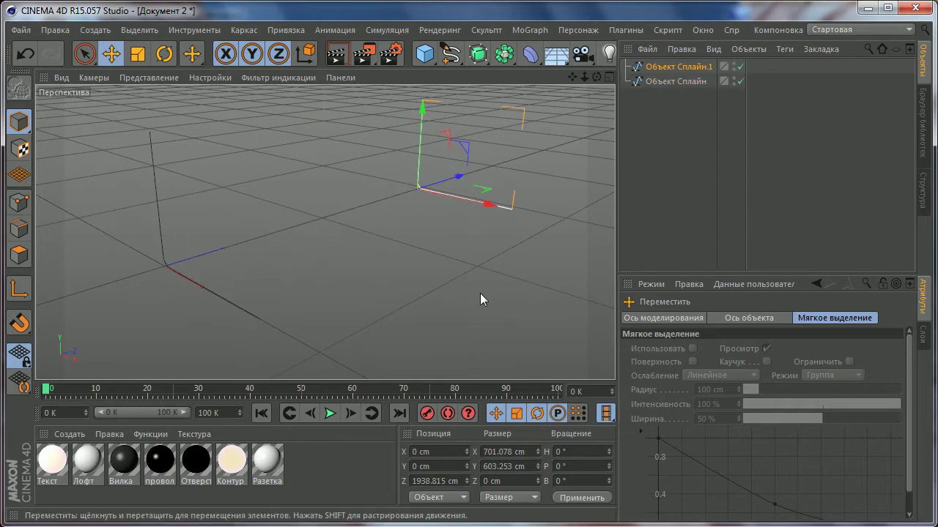
# - Select both splines and join them with a Loft surface
pyautogui.moveTo(679, 118); pyautogui.dragTo(648, 60)
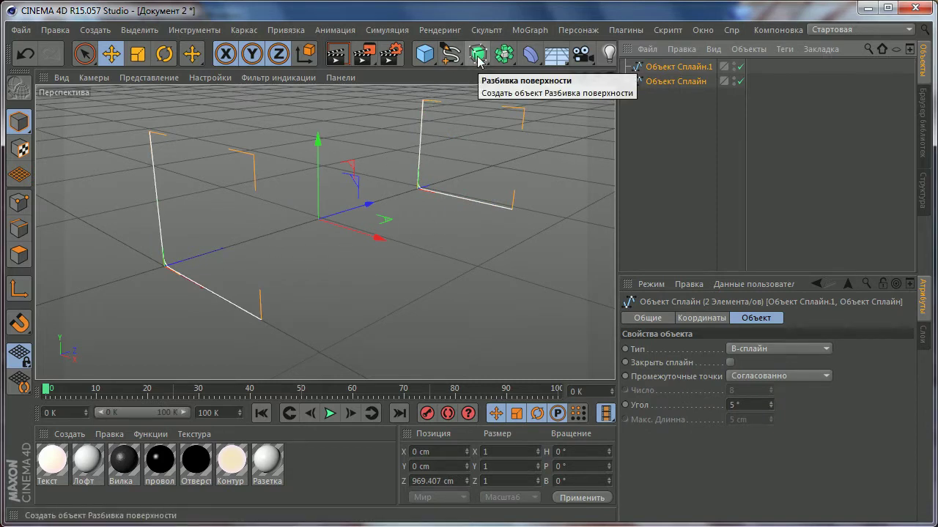
pyautogui.moveTo(477, 59)
pyautogui.mouseDown()
pyautogui.moveTo(672, 103)
pyautogui.moveTo(481, 61)
pyautogui.mouseUp()
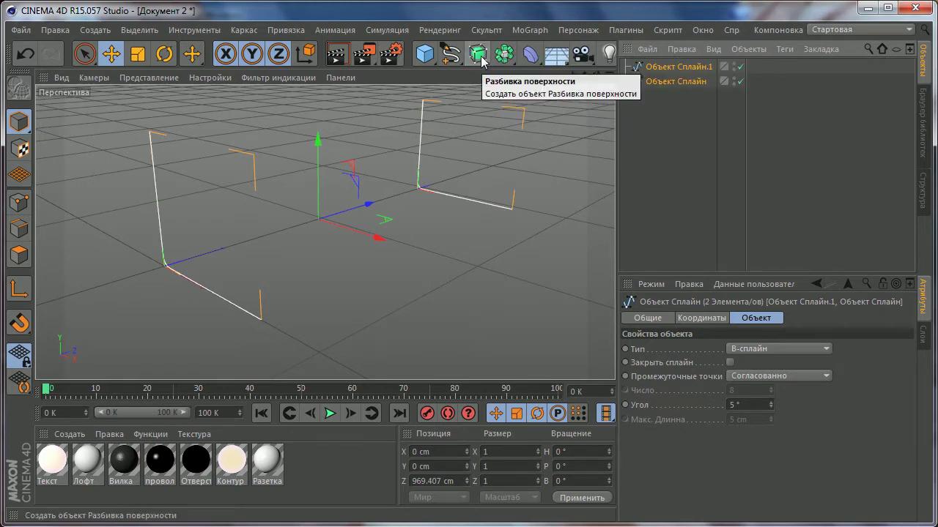
pyautogui.moveTo(481, 62)
pyautogui.mouseDown()
pyautogui.moveTo(659, 100)
pyautogui.moveTo(655, 66)
pyautogui.mouseUp()
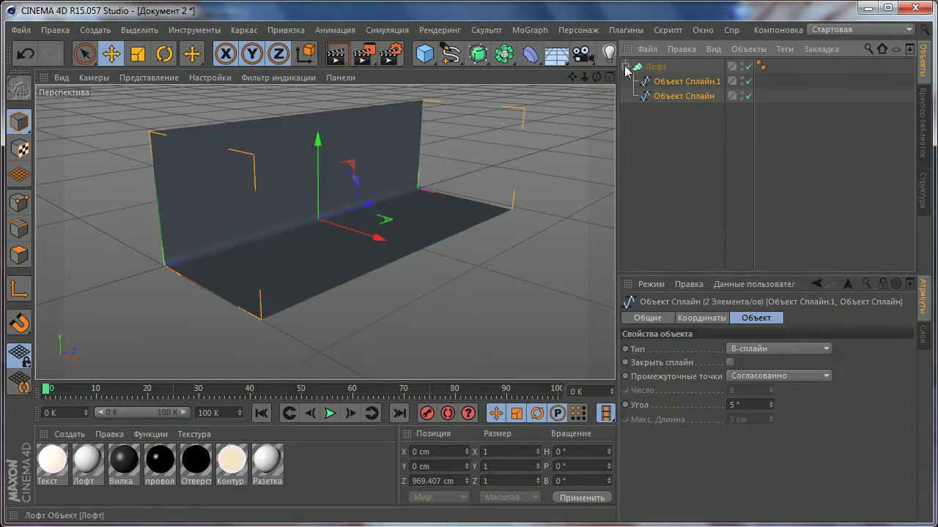
# - Collapse the Loft's children and return to the single perspective view
pyautogui.click(625, 66)
pyautogui.scroll(3, 355, 195)
pyautogui.scroll(2, 351, 198)
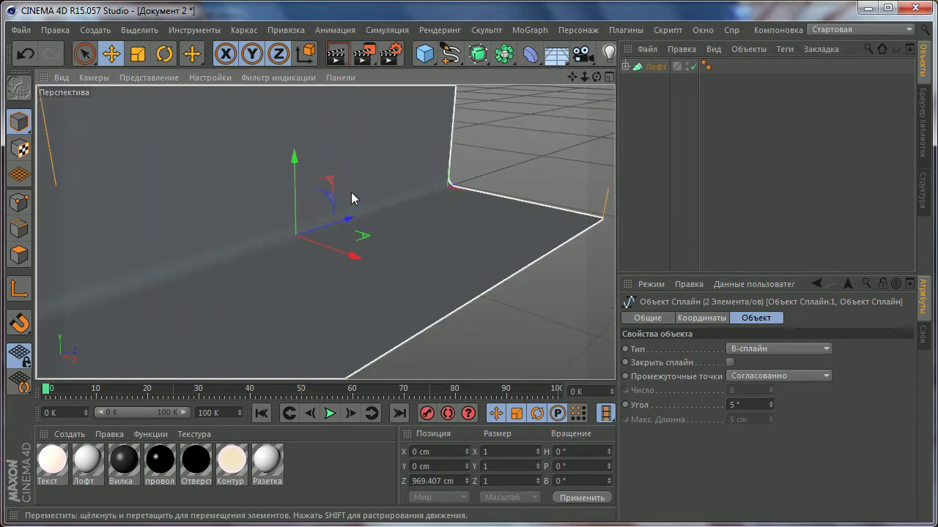
pyautogui.scroll(1, 413, 227)
pyautogui.scroll(2, 386, 214)
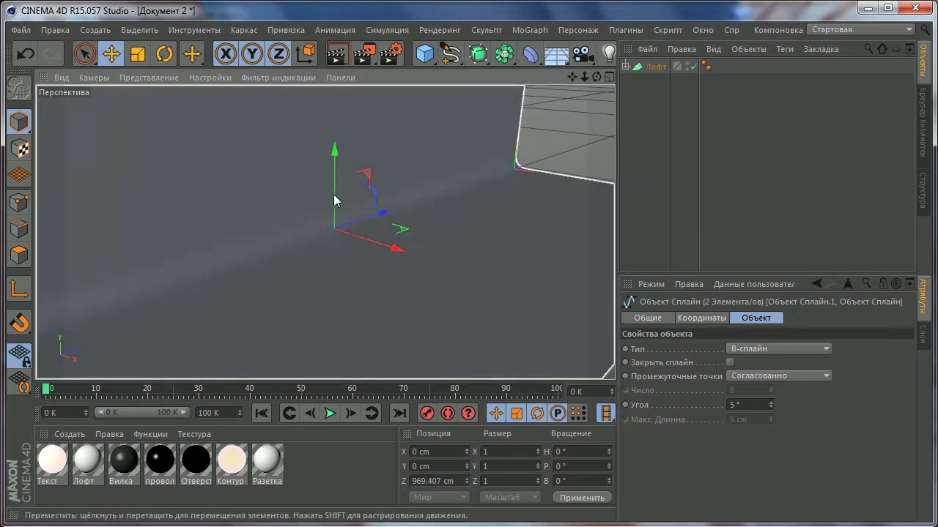
pyautogui.scroll(-2, 293, 245)
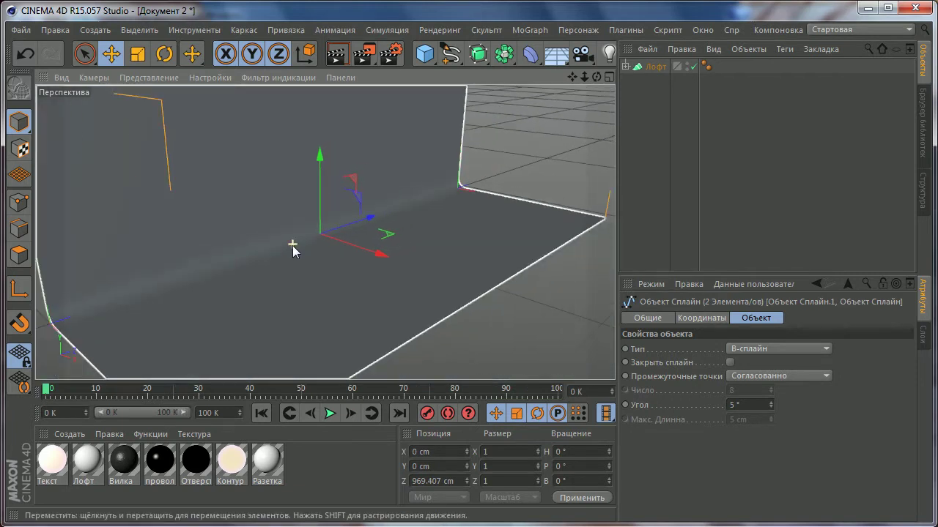
pyautogui.scroll(-3, 292, 247)
pyautogui.scroll(1, 308, 256)
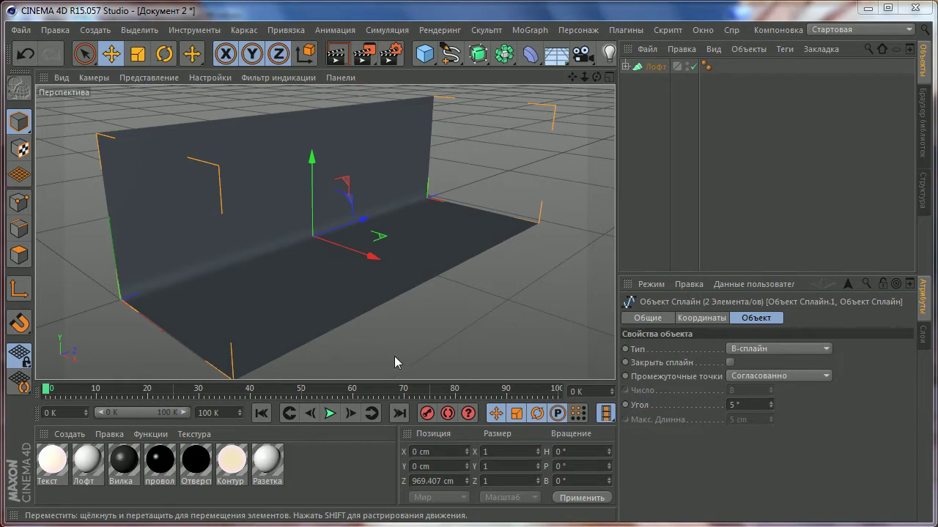
pyautogui.middleClick(390, 330)
pyautogui.middleClick(249, 167)
pyautogui.scroll(2, 393, 310)
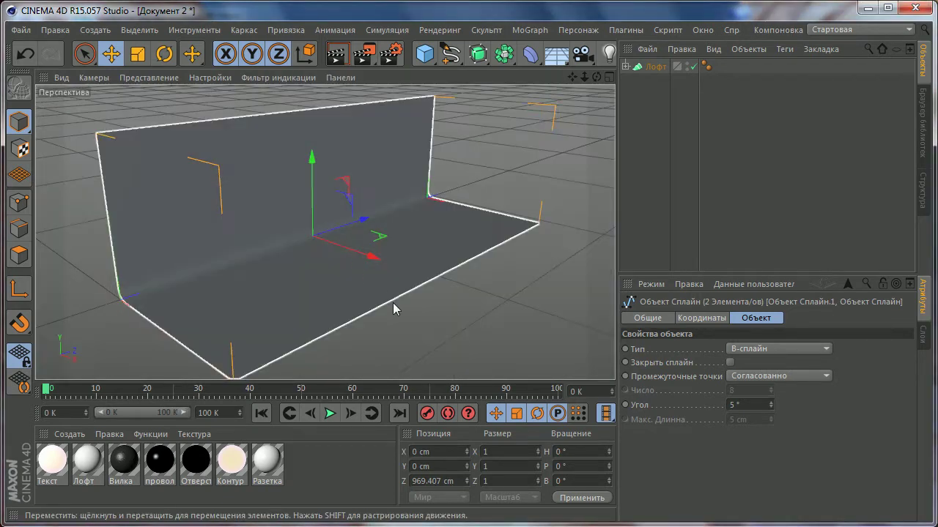
# - Paste 72.439 cm into the spline's Position Z and apply it
pyautogui.click(435, 481)
pyautogui.rightClick(429, 484)
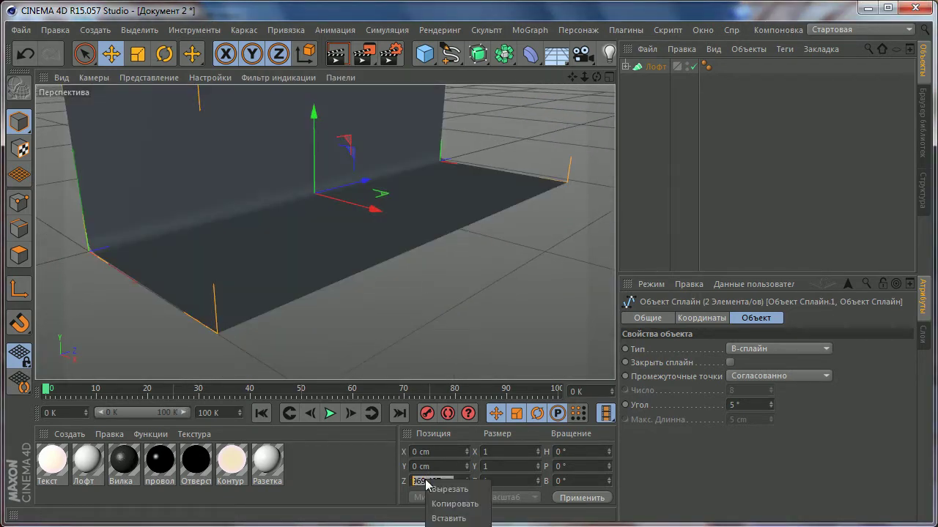
pyautogui.click(449, 519)
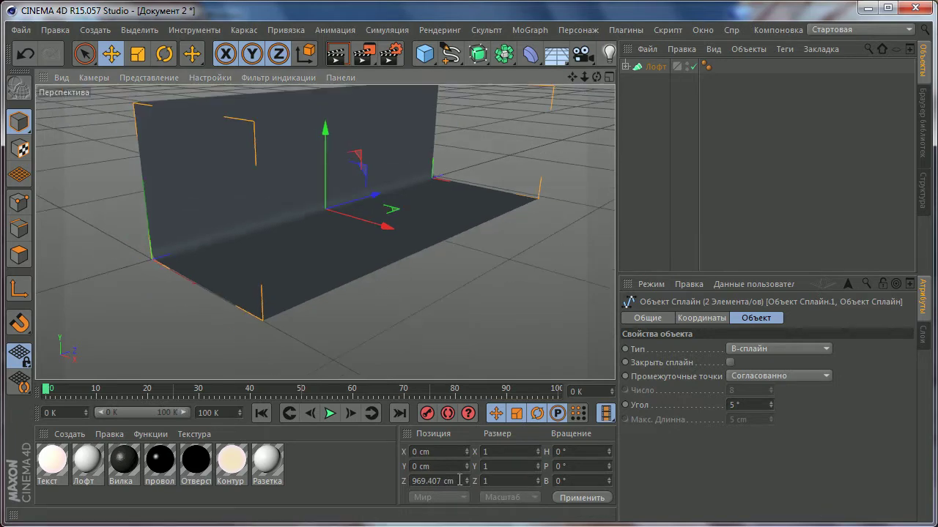
pyautogui.click(426, 480)
pyautogui.rightClick(425, 481)
pyautogui.click(449, 518)
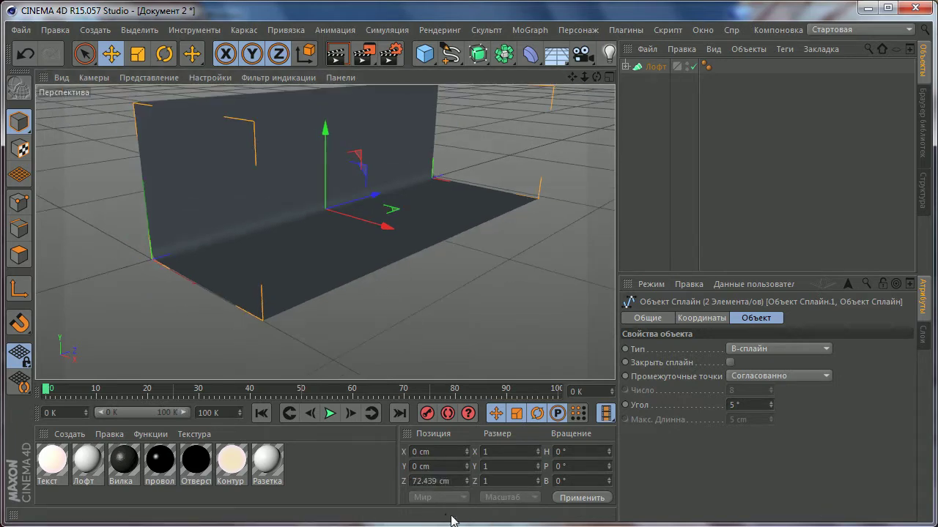
pyautogui.click(567, 497)
# - Frame the whole Loft backdrop with H and zoom to inspect it
pyautogui.scroll(-2, 427, 327)
pyautogui.press('h')
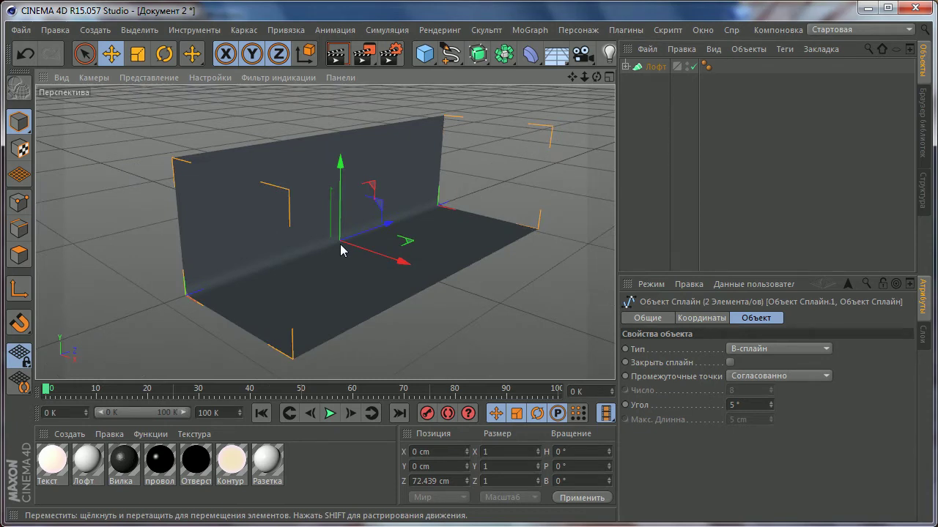
pyautogui.scroll(-1, 341, 255)
pyautogui.scroll(2, 337, 261)
pyautogui.scroll(3, 337, 260)
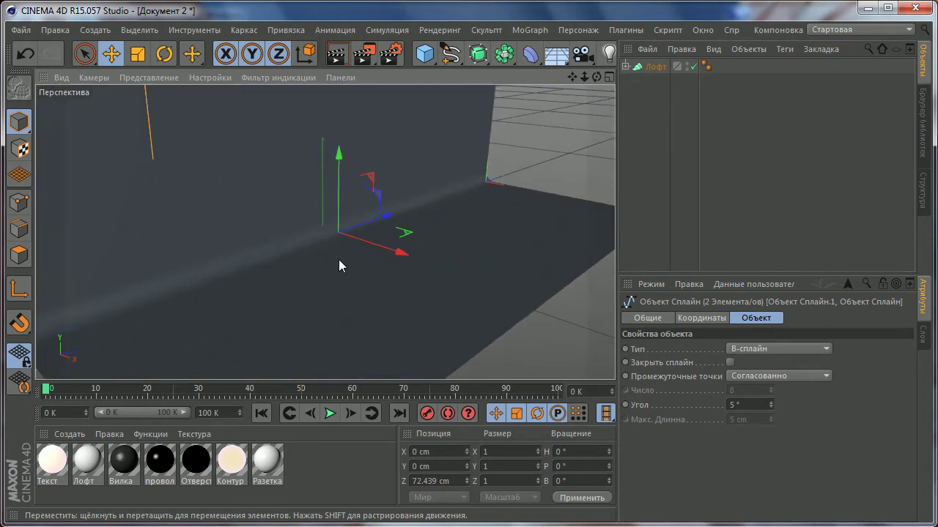
pyautogui.scroll(-1, 352, 249)
pyautogui.scroll(1, 369, 229)
pyautogui.scroll(-2, 352, 225)
pyautogui.scroll(-1, 335, 230)
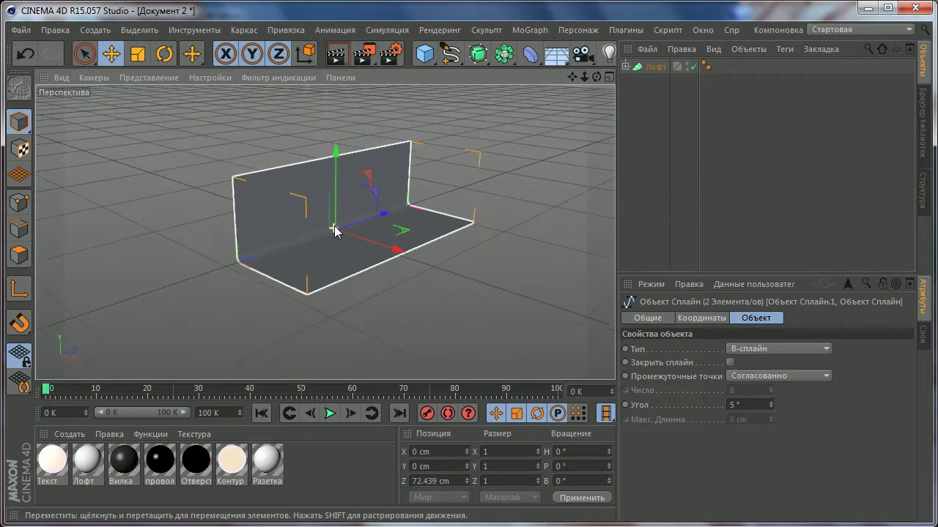
pyautogui.scroll(1, 335, 230)
pyautogui.scroll(1, 331, 226)
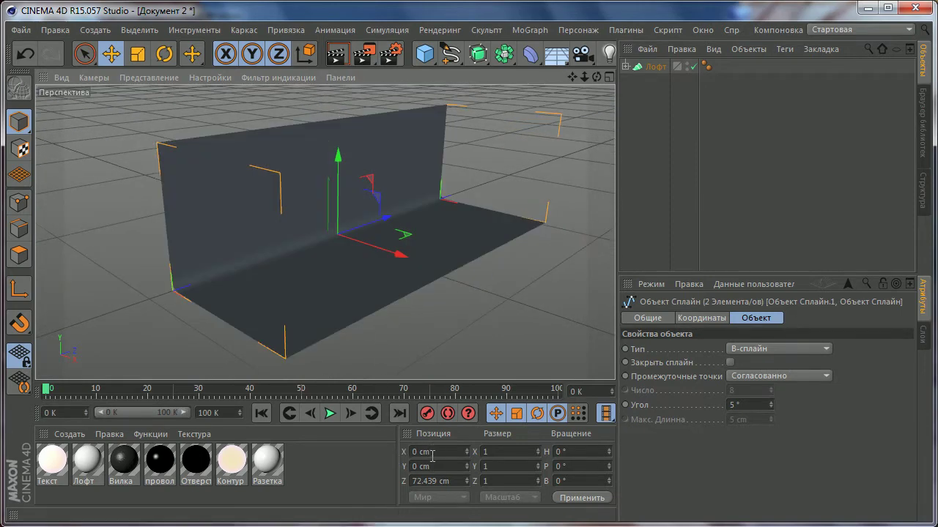
pyautogui.scroll(-1, 345, 244)
pyautogui.scroll(1, 326, 244)
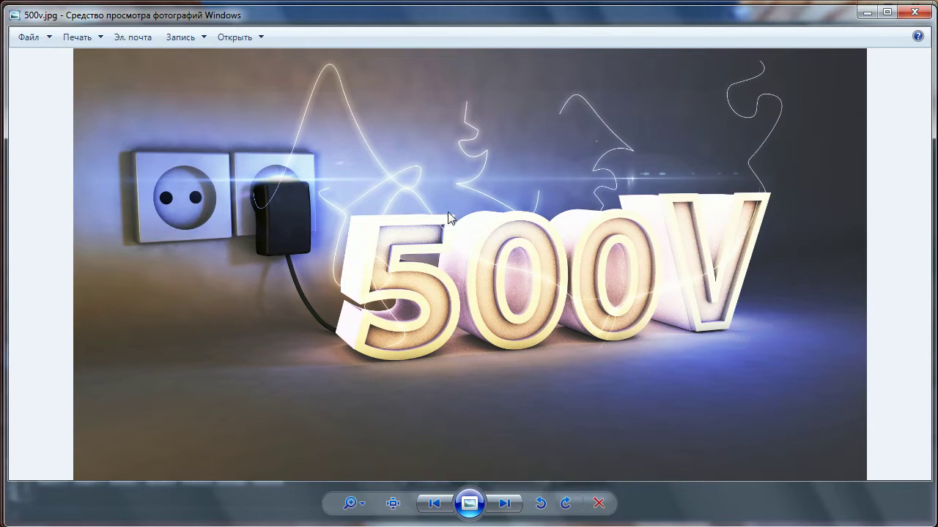
pyautogui.click(868, 12)
pyautogui.click(345, 244)
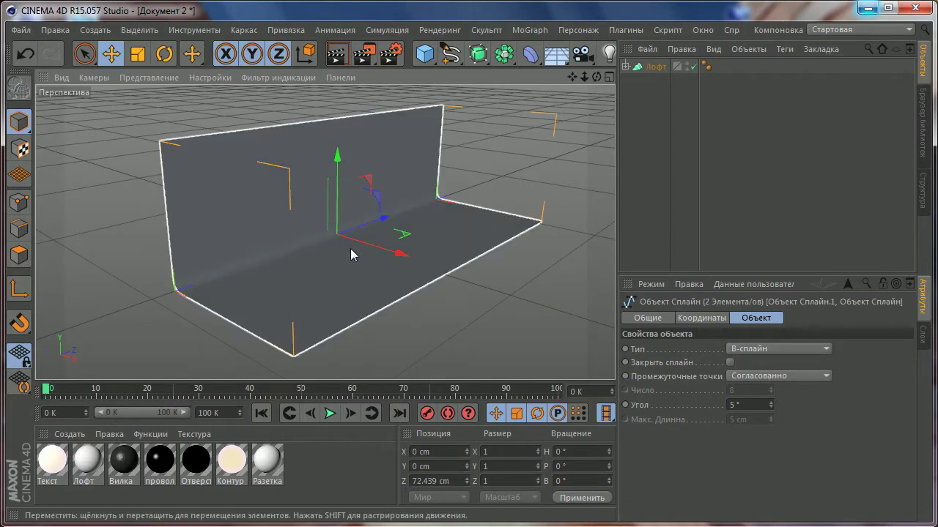
pyautogui.scroll(3, 345, 244)
pyautogui.scroll(2, 432, 158)
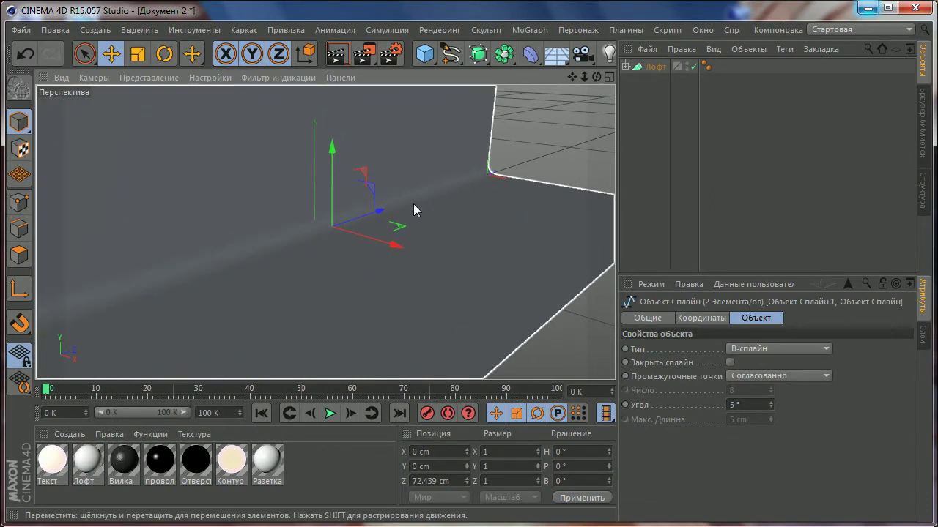
pyautogui.keyDown('alt'); pyautogui.moveTo(413, 210); pyautogui.dragTo(411, 131); pyautogui.keyUp('alt')
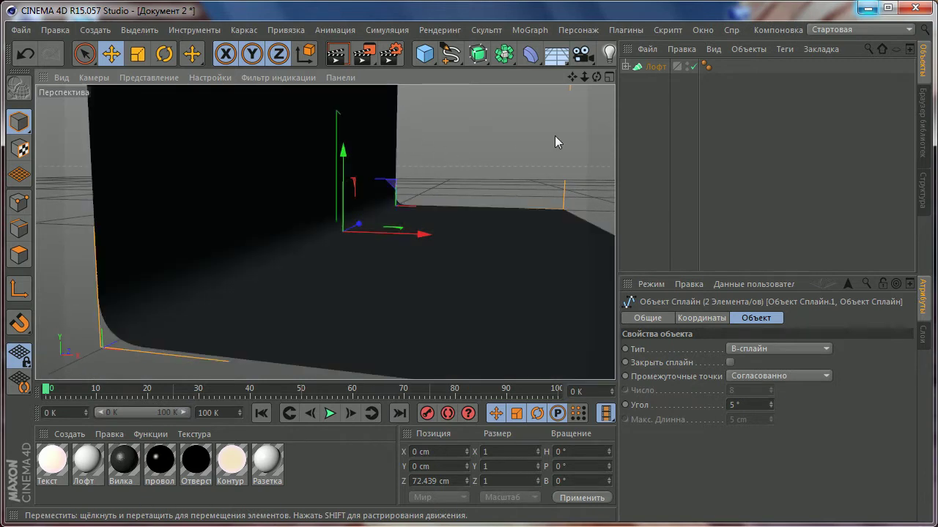
pyautogui.moveTo(563, 189)
pyautogui.keyDown('alt'); pyautogui.mouseDown()
pyautogui.moveTo(356, 223)
pyautogui.moveTo(442, 212)
pyautogui.moveTo(480, 224)
pyautogui.mouseUp(); pyautogui.keyUp('alt')
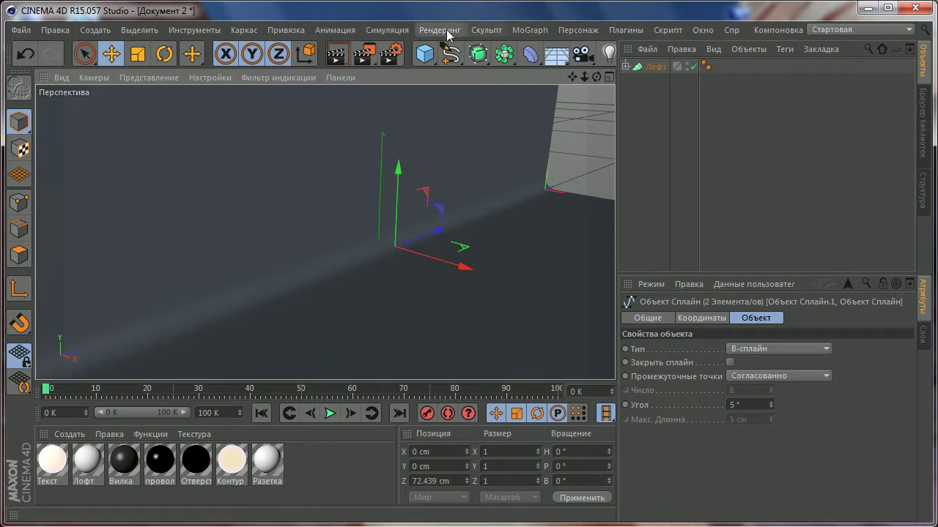
# - Create a MoGraph Text object reading 500V
pyautogui.click(529, 30)
pyautogui.click(524, 198)
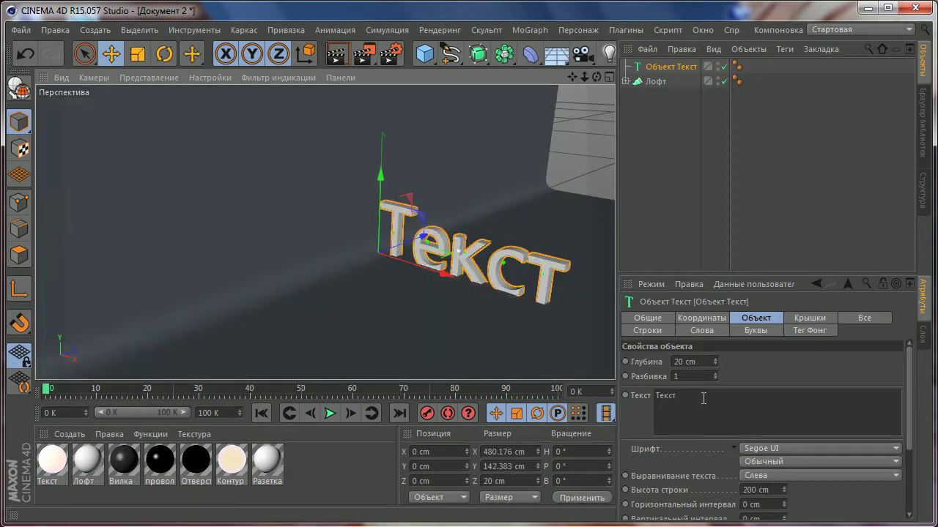
pyautogui.write('500')
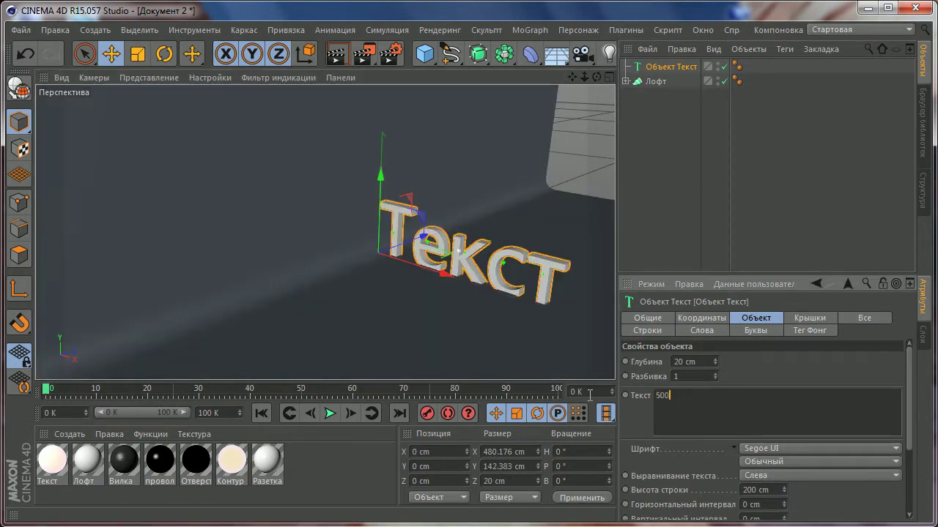
pyautogui.write('V')
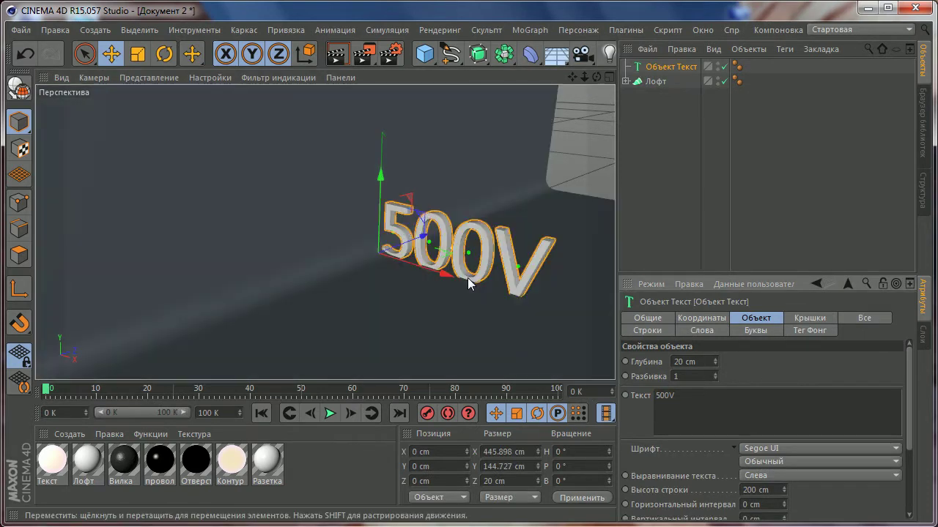
pyautogui.click(534, 258)
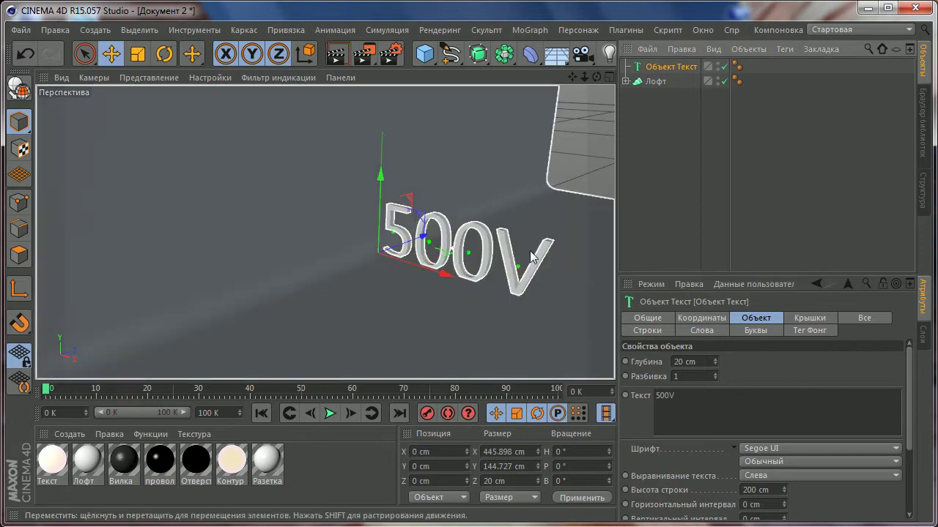
pyautogui.keyDown('alt'); pyautogui.moveTo(525, 244); pyautogui.dragTo(474, 246, button='middle'); pyautogui.keyUp('alt')
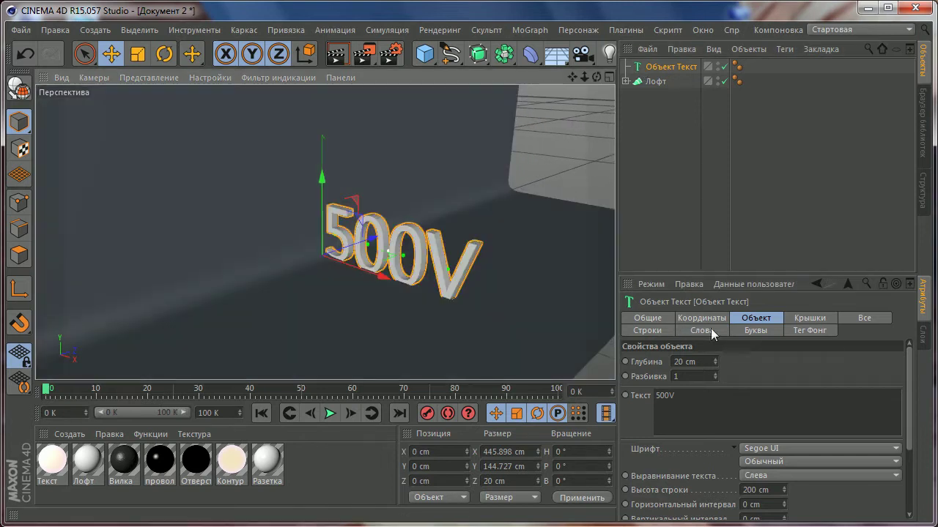
# - Set the text font to Myriad Hebrew Bold and its depth to 75 cm
pyautogui.click(777, 446)
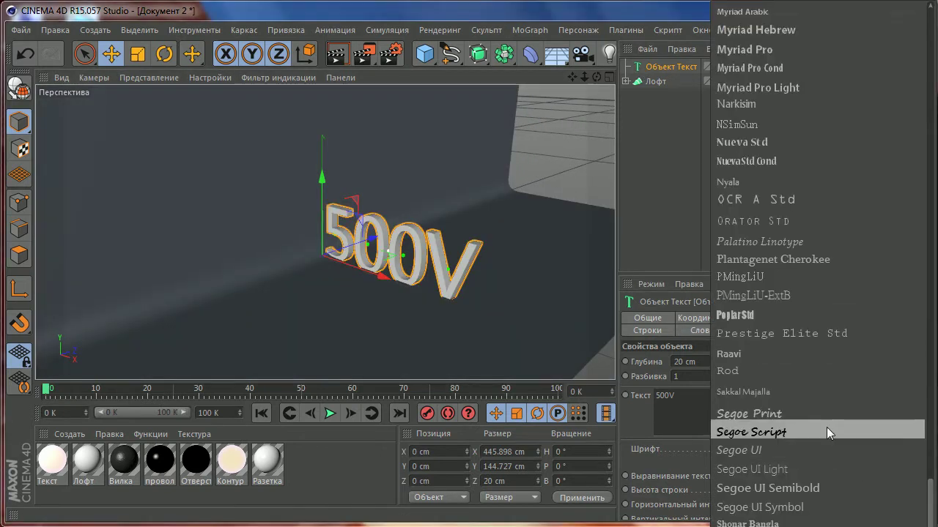
pyautogui.scroll(-3, 820, 389)
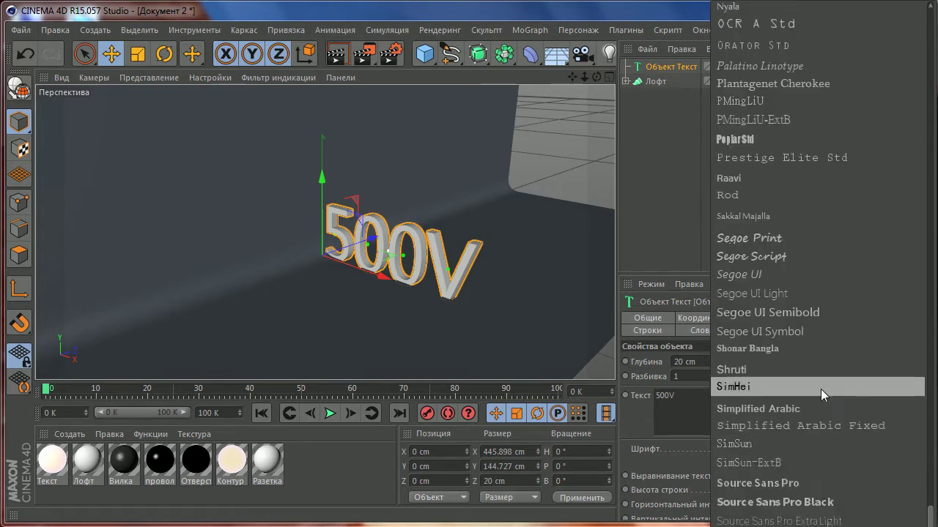
pyautogui.scroll(-5, 820, 389)
pyautogui.scroll(5, 819, 388)
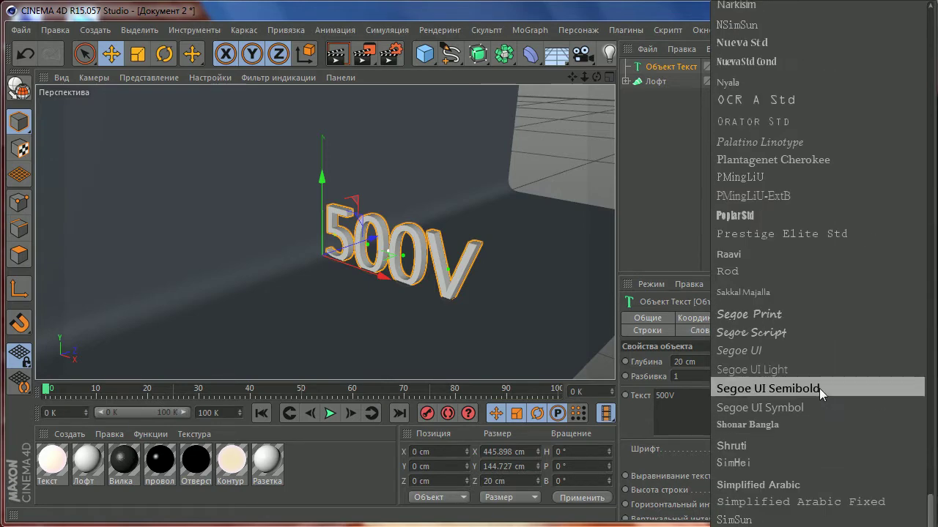
pyautogui.scroll(5, 819, 388)
pyautogui.scroll(2, 819, 388)
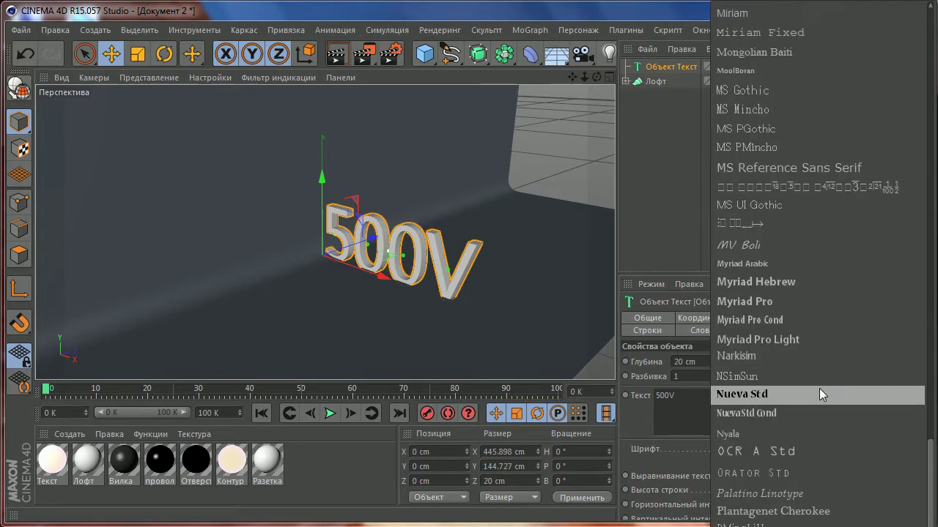
pyautogui.click(762, 286)
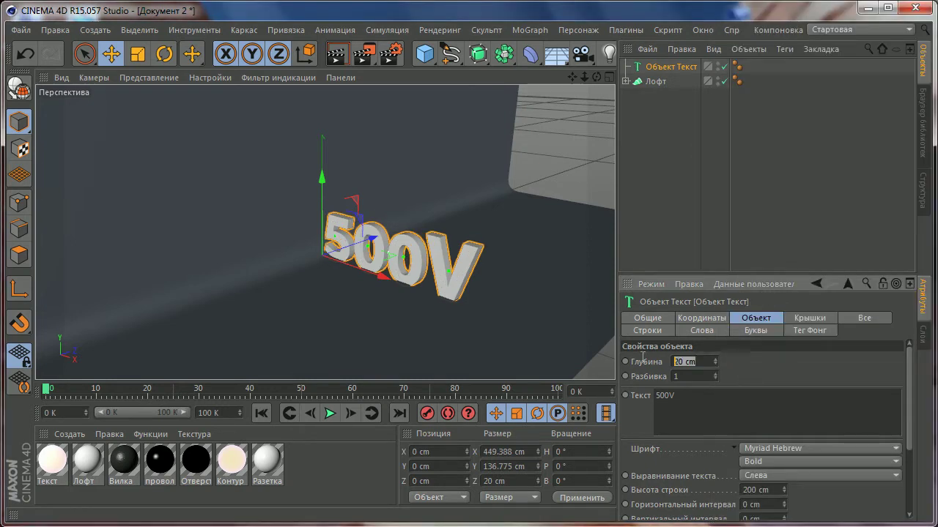
pyautogui.click(694, 362)
pyautogui.write('75')
pyautogui.moveTo(579, 249)
pyautogui.keyDown('alt'); pyautogui.mouseDown()
pyautogui.moveTo(496, 271)
pyautogui.moveTo(505, 305)
pyautogui.mouseUp(); pyautogui.keyUp('alt')
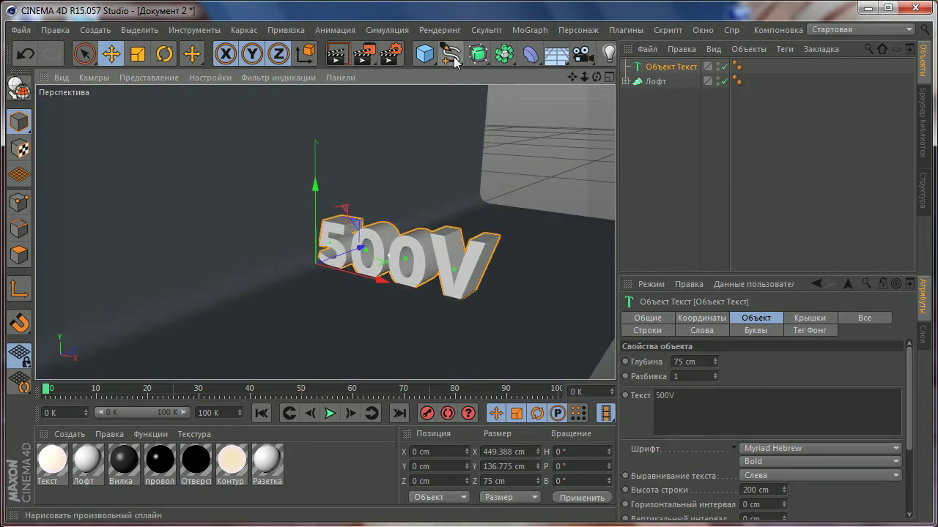
pyautogui.click(450, 53)
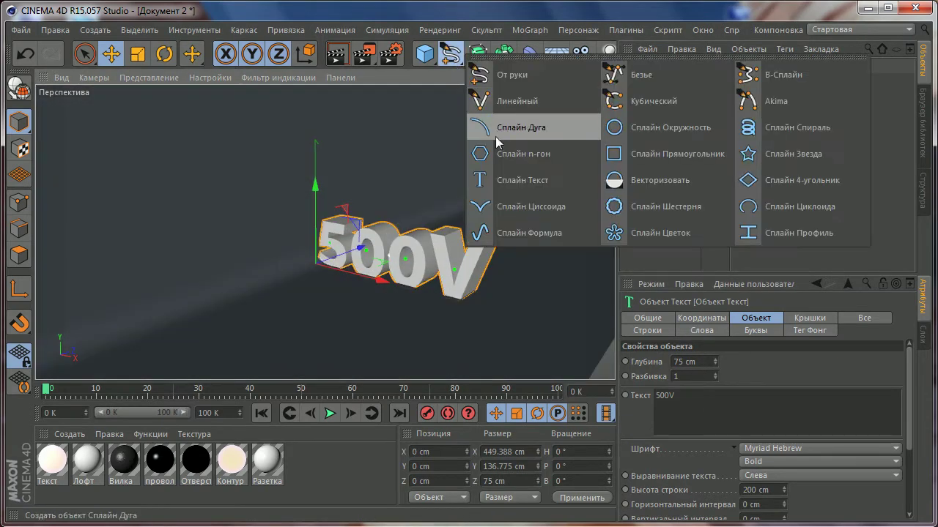
# - Add a Text spline reading 500V and set its font to Myriad Hebrew Bold
pyautogui.click(507, 185)
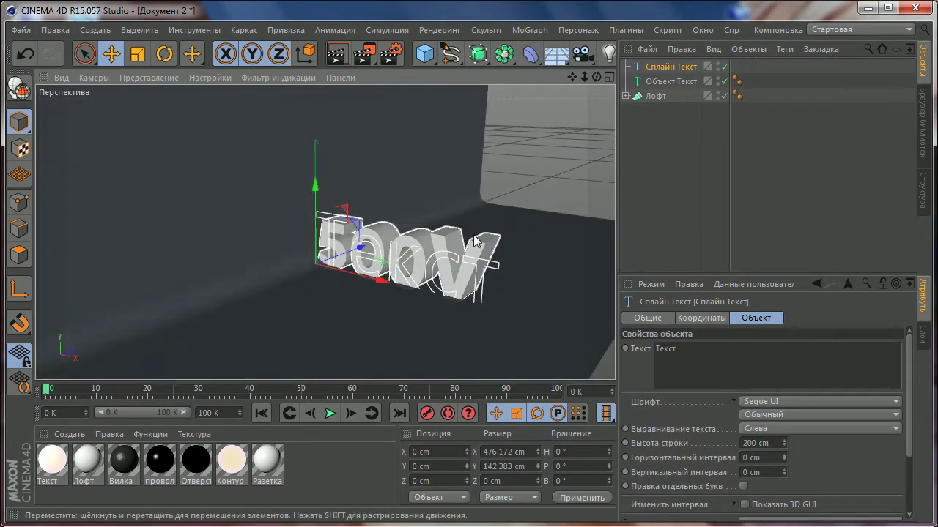
pyautogui.moveTo(795, 372); pyautogui.dragTo(619, 357)
pyautogui.write('500V')
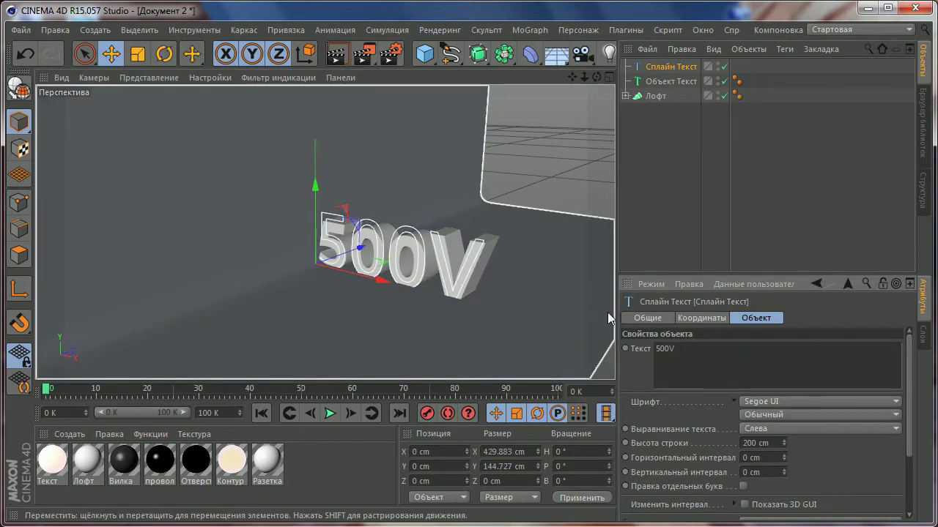
pyautogui.click(819, 401)
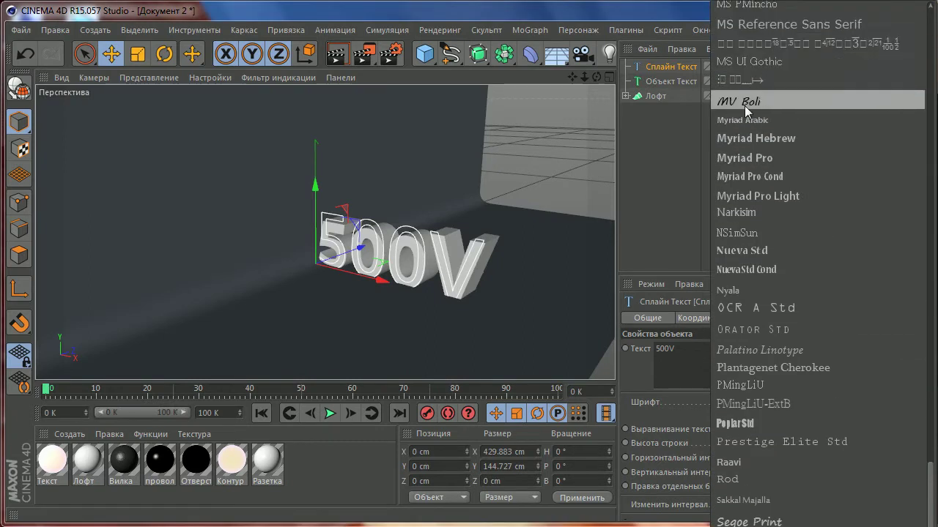
pyautogui.click(749, 140)
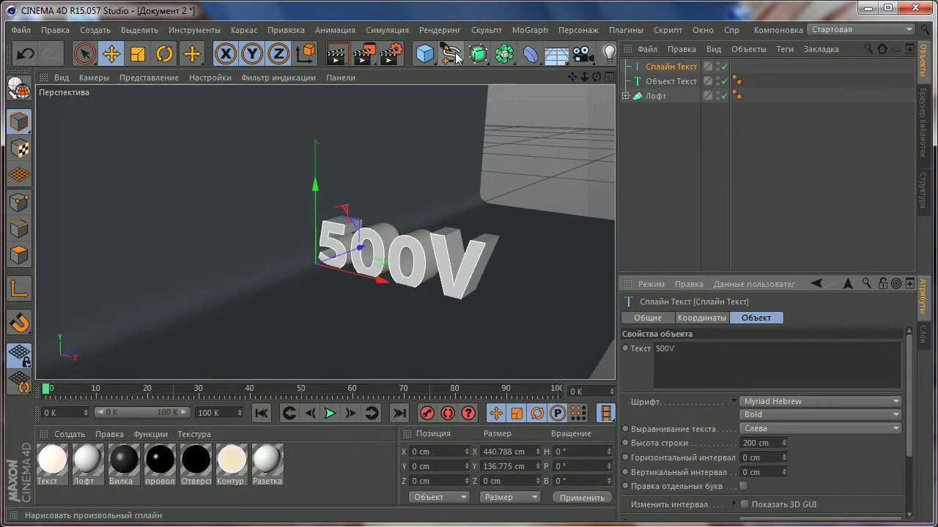
pyautogui.click(452, 54)
# - Add a Rectangle spline and a Sweep, then put the rectangle and 500V text spline under the Sweep
pyautogui.click(452, 55)
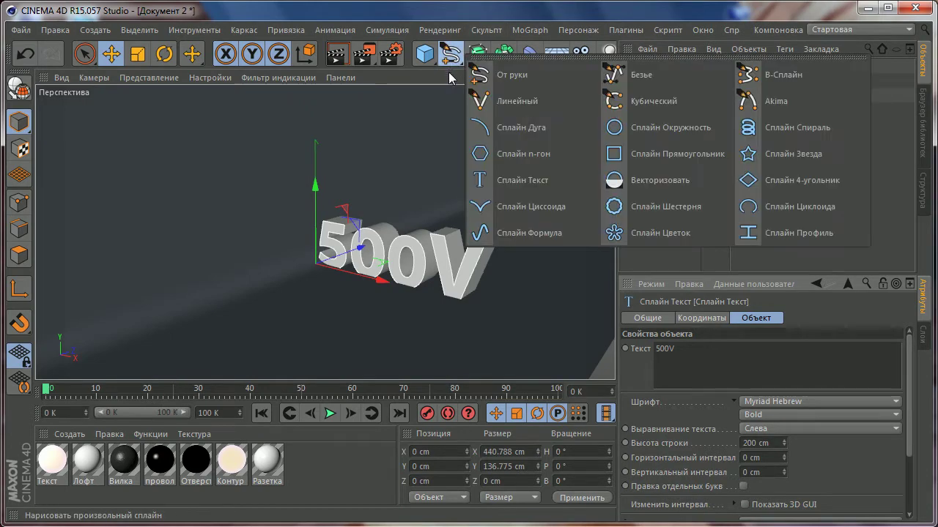
pyautogui.click(615, 157)
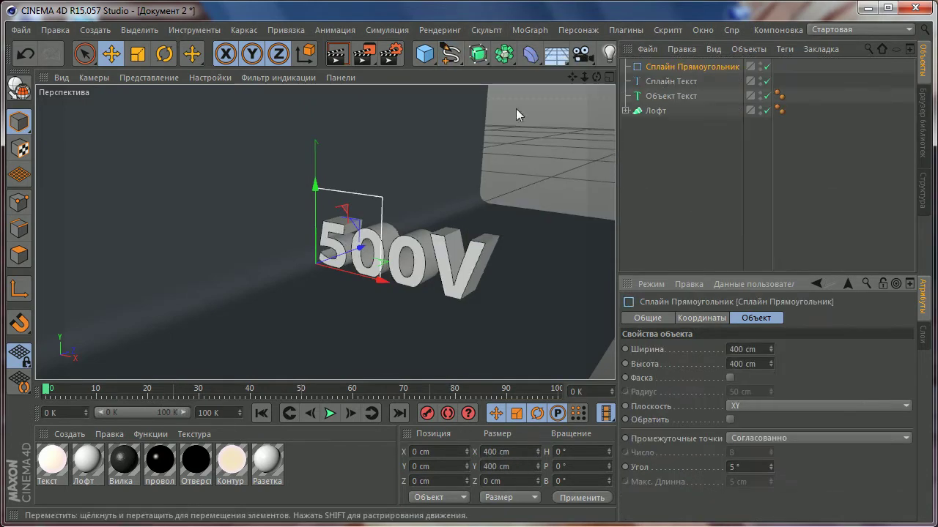
pyautogui.click(477, 53)
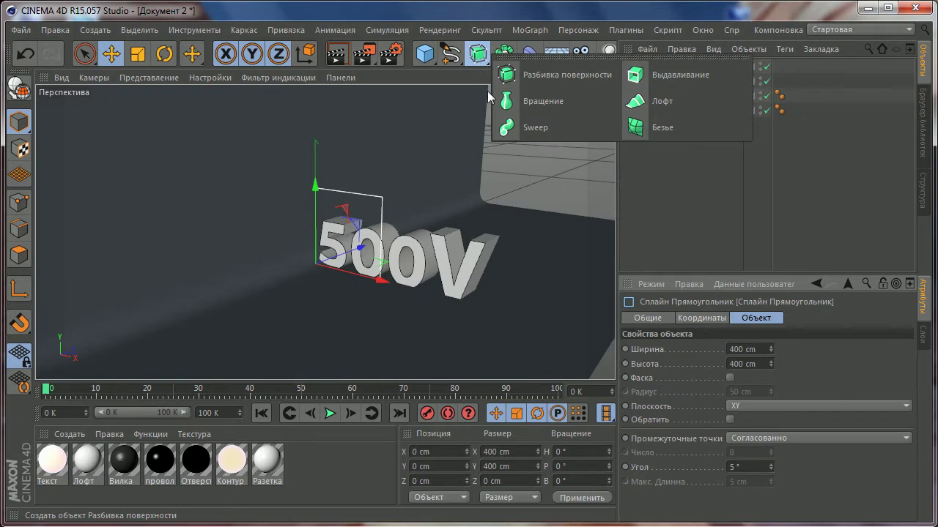
pyautogui.click(526, 129)
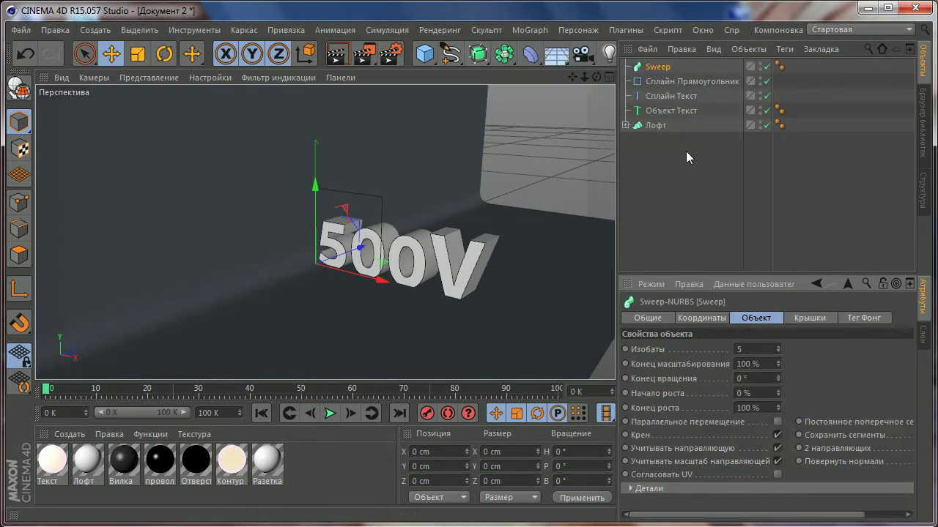
pyautogui.click(657, 84)
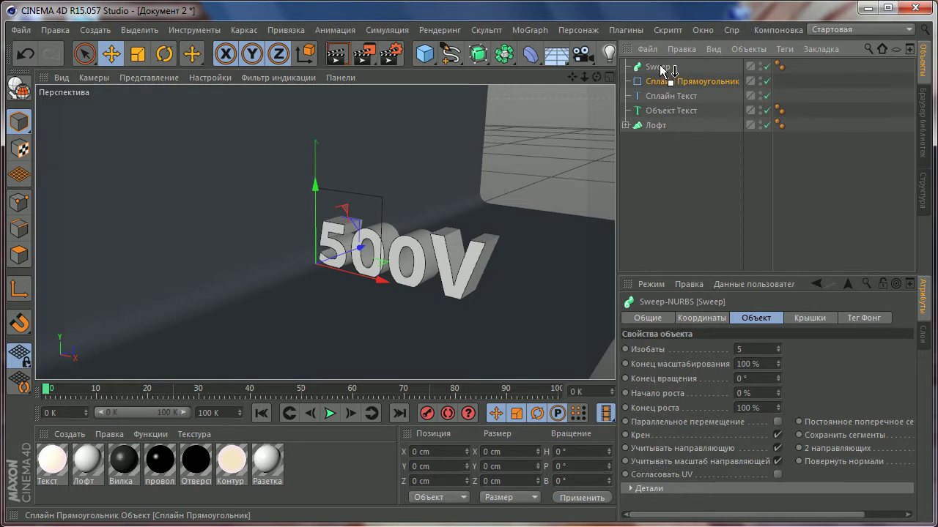
pyautogui.moveTo(662, 69); pyautogui.dragTo(662, 70)
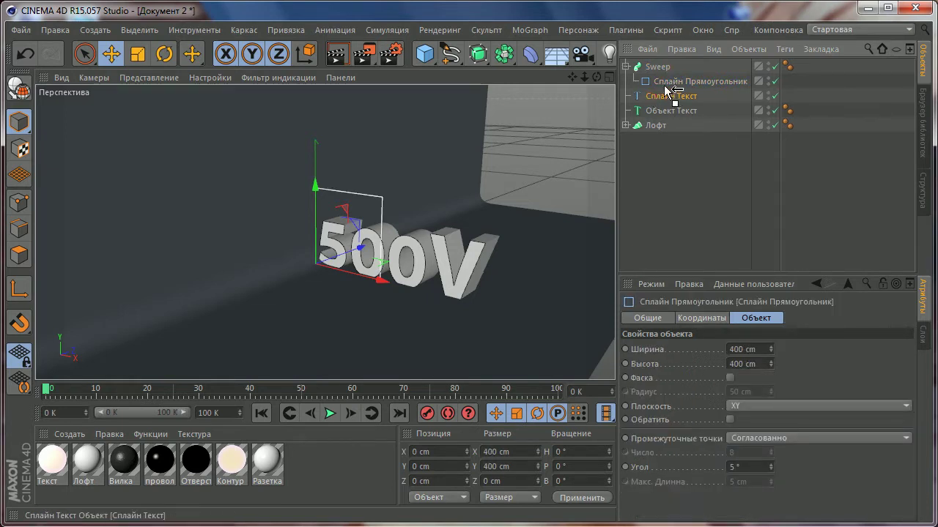
pyautogui.moveTo(667, 90); pyautogui.dragTo(668, 91)
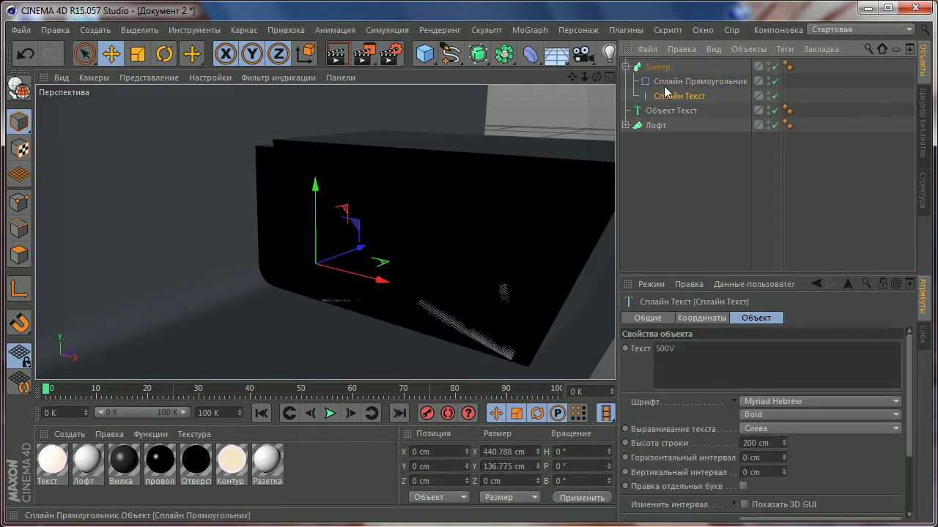
# - Set the rectangle profile's width and height to 8.192 cm
pyautogui.click(138, 55)
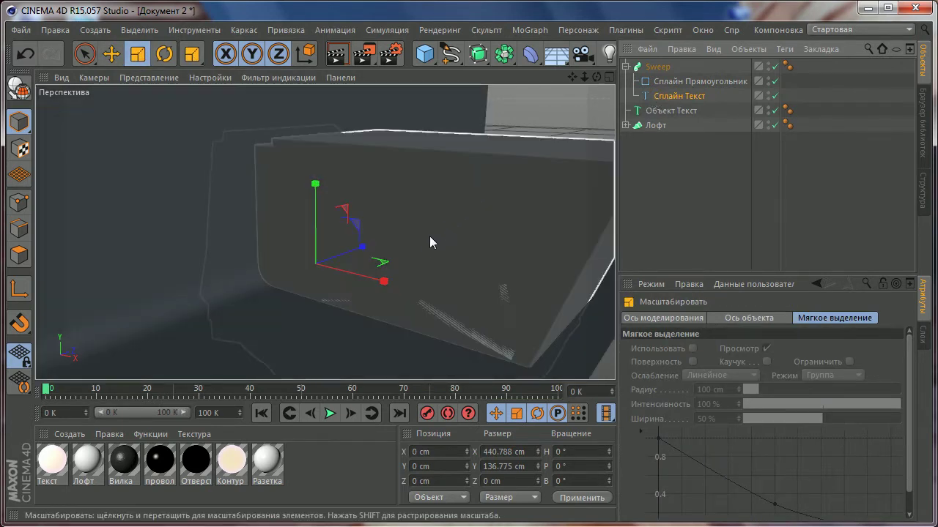
pyautogui.click(678, 83)
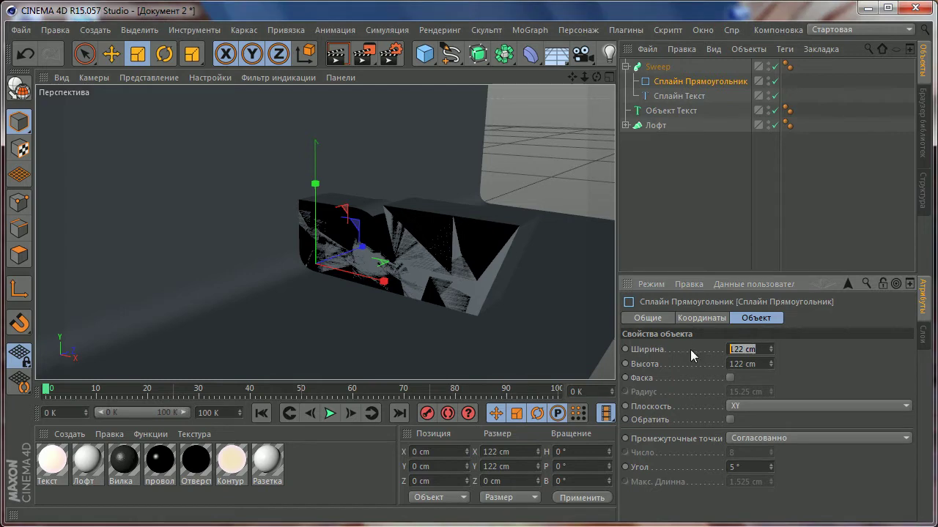
pyautogui.press('Return')
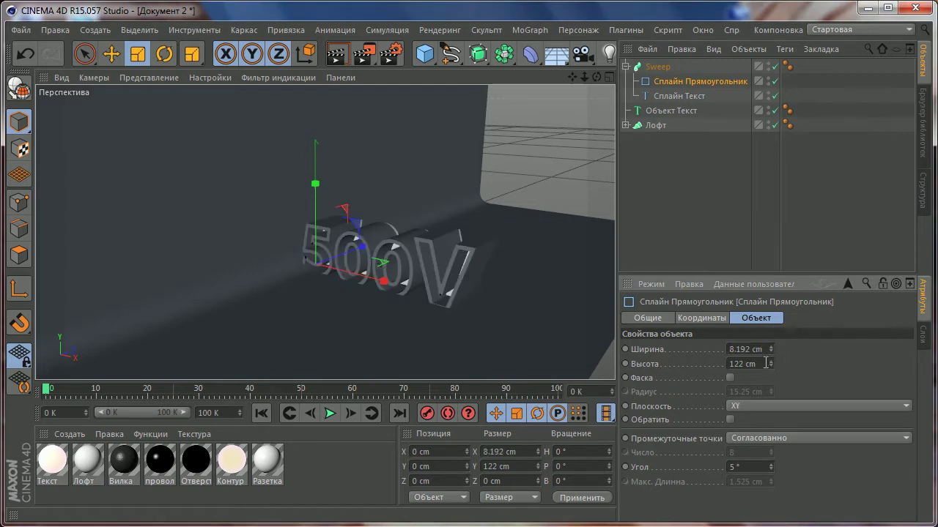
pyautogui.write('8.192 cm')
pyautogui.press('Return')
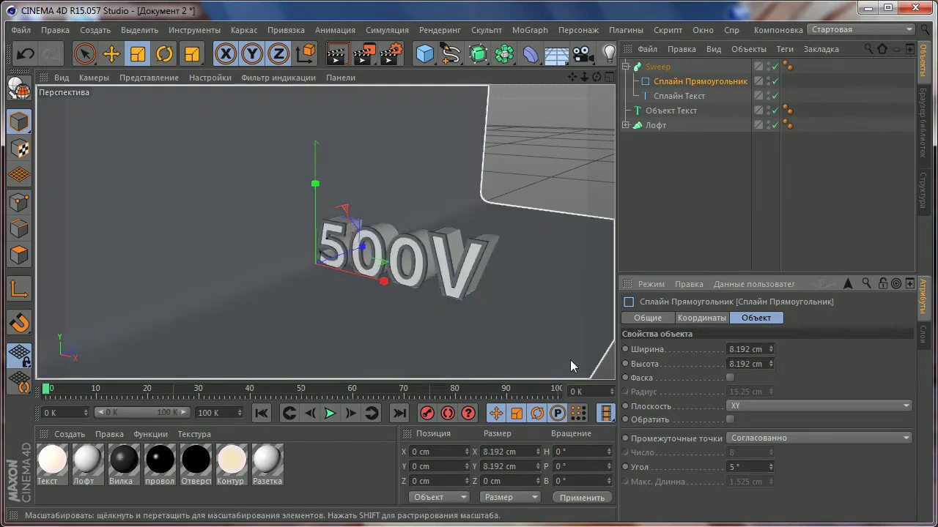
# - Orbit and zoom around the swept 500V letters to inspect their thin rim and the floor
pyautogui.scroll(2, 515, 277)
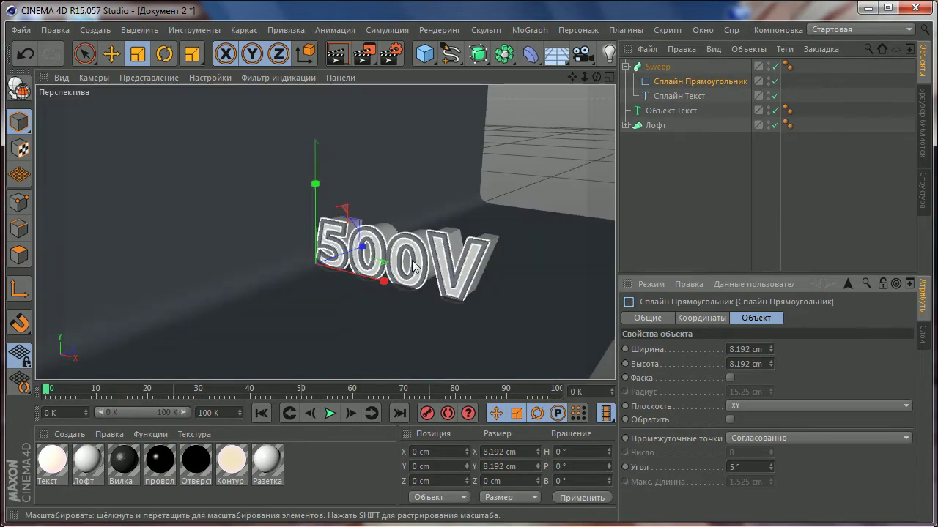
pyautogui.keyDown('alt'); pyautogui.moveTo(431, 255); pyautogui.dragTo(449, 253); pyautogui.keyUp('alt')
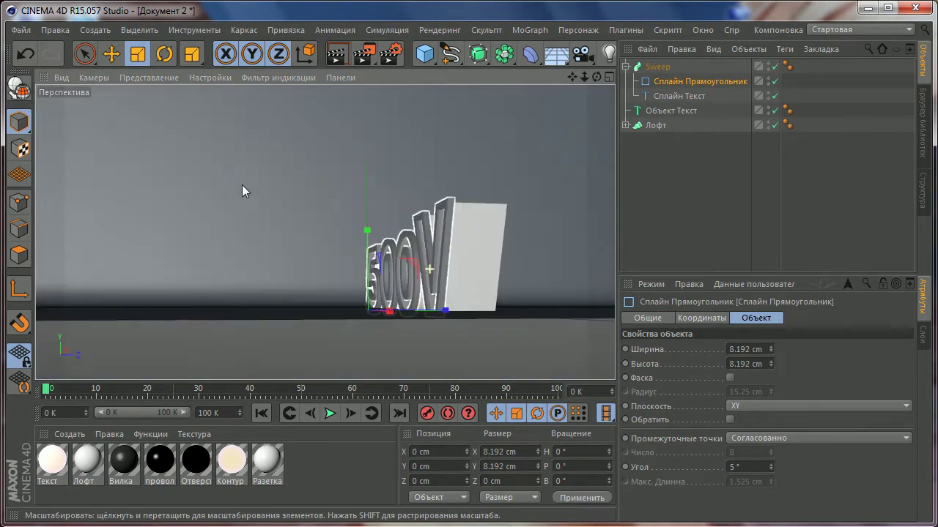
pyautogui.scroll(-2, 429, 264)
pyautogui.scroll(1, 438, 281)
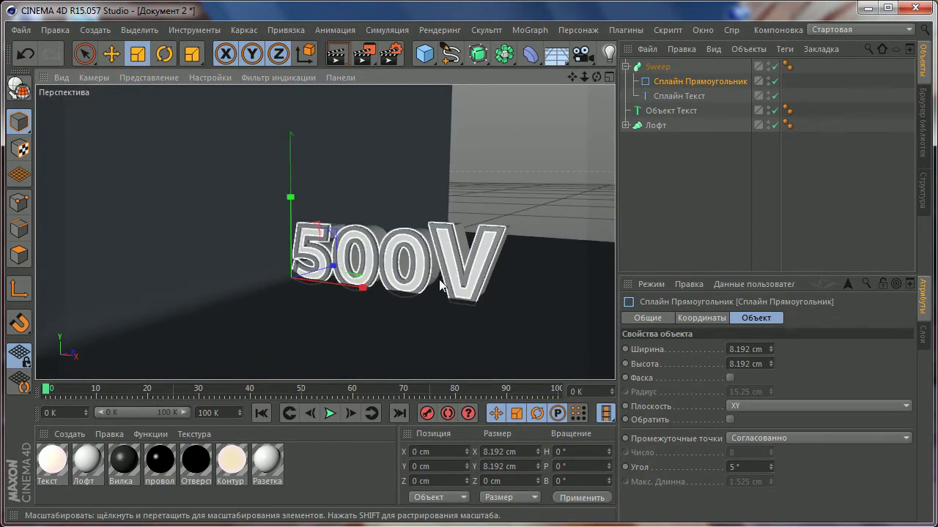
pyautogui.keyDown('alt'); pyautogui.moveTo(462, 284); pyautogui.dragTo(440, 310); pyautogui.keyUp('alt')
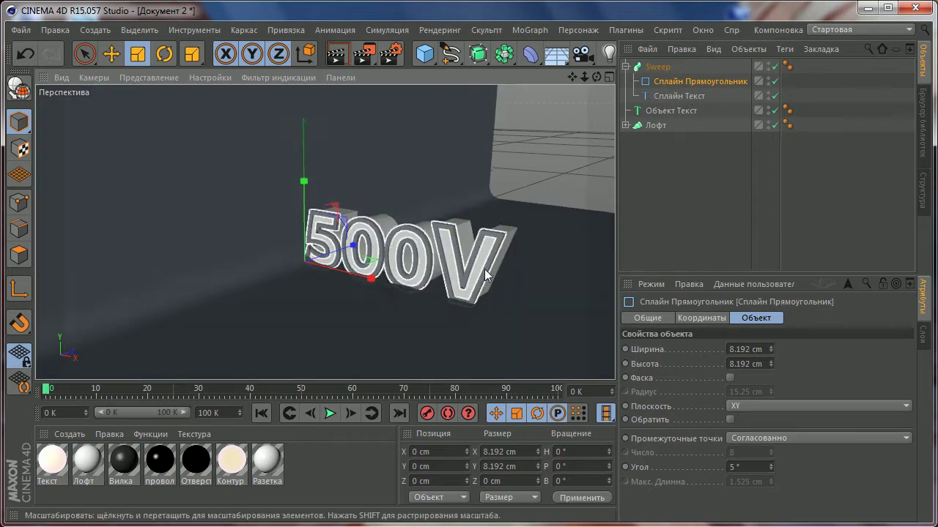
pyautogui.scroll(2, 484, 271)
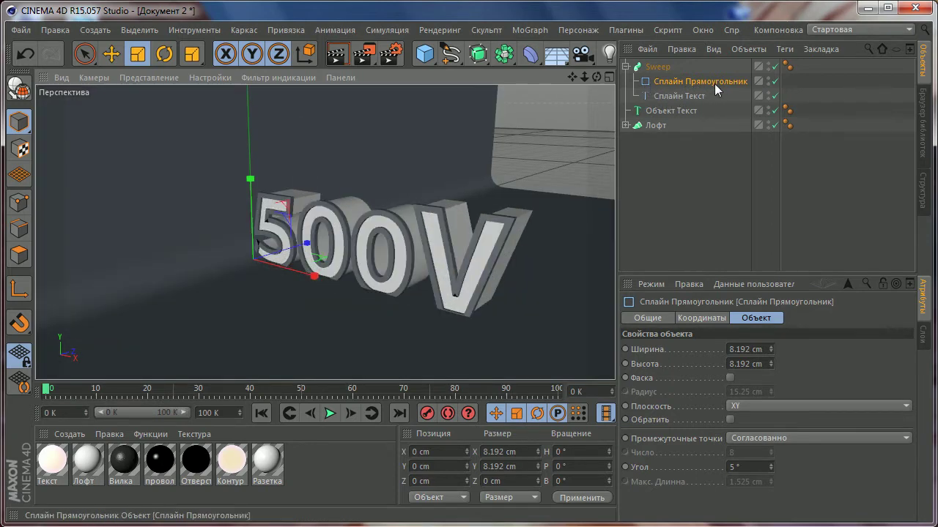
pyautogui.scroll(5, 525, 258)
pyautogui.scroll(-2, 444, 168)
pyautogui.scroll(-1, 437, 139)
pyautogui.scroll(1, 404, 159)
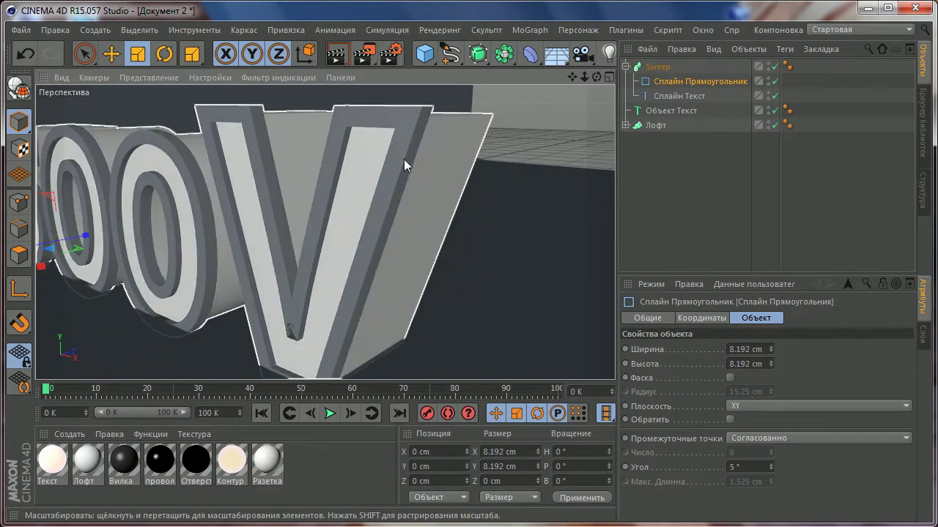
pyautogui.click(449, 53)
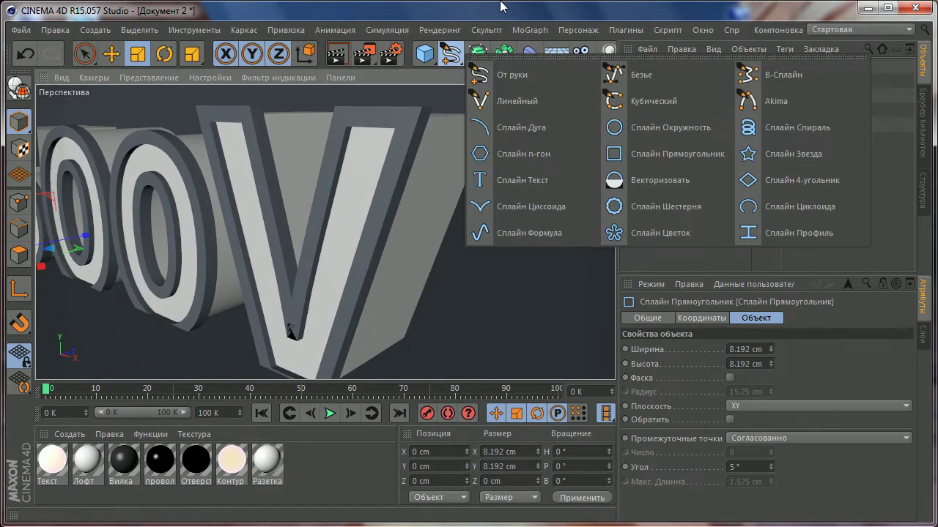
pyautogui.click(668, 90)
pyautogui.scroll(-3, 418, 205)
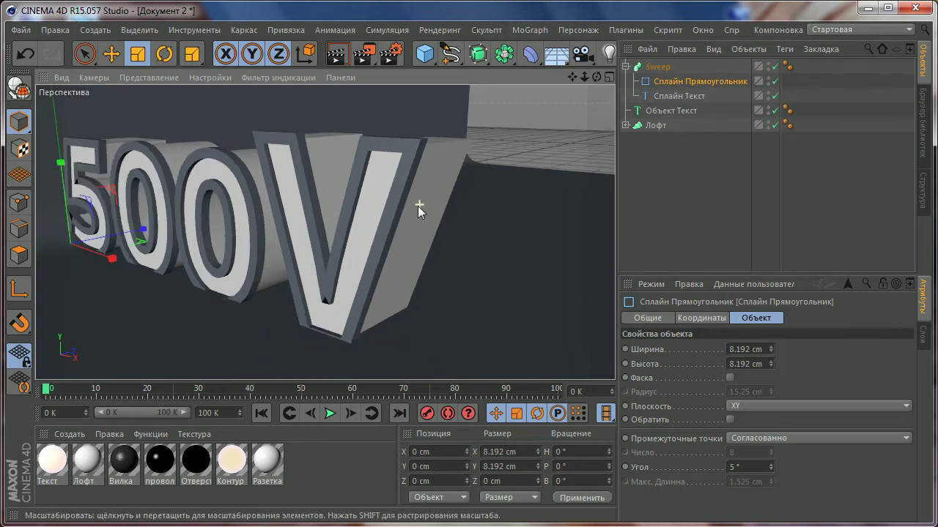
pyautogui.keyDown('alt'); pyautogui.moveTo(432, 151); pyautogui.dragTo(304, 274); pyautogui.keyUp('alt')
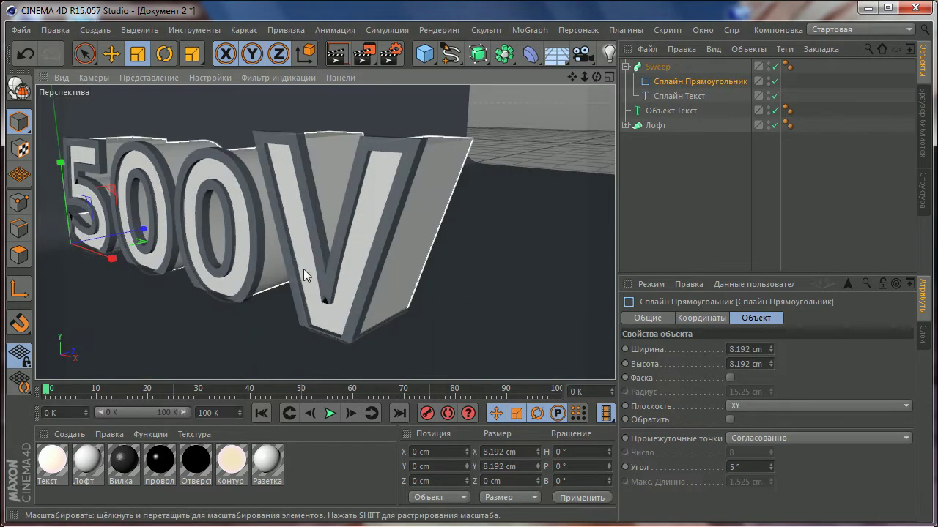
pyautogui.scroll(-3, 297, 260)
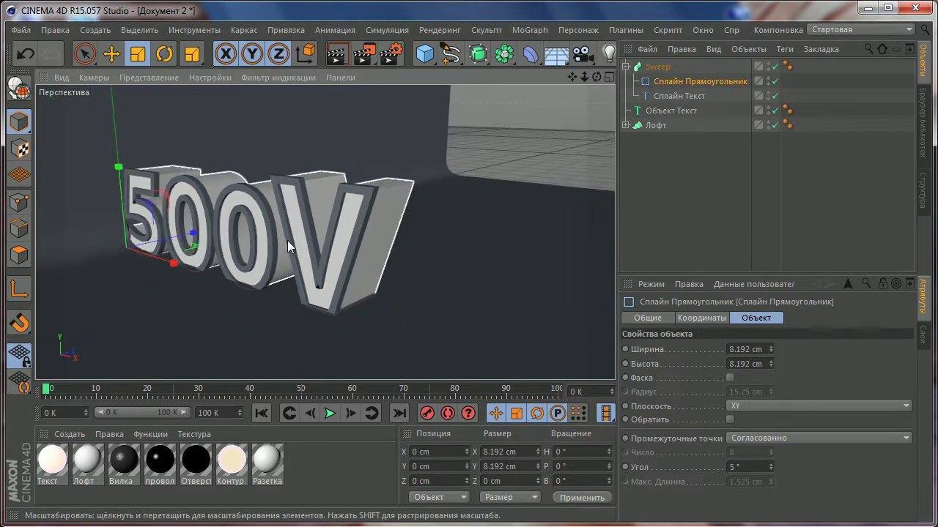
pyautogui.scroll(-2, 289, 245)
pyautogui.keyDown('alt'); pyautogui.moveTo(357, 239); pyautogui.dragTo(416, 223); pyautogui.keyUp('alt')
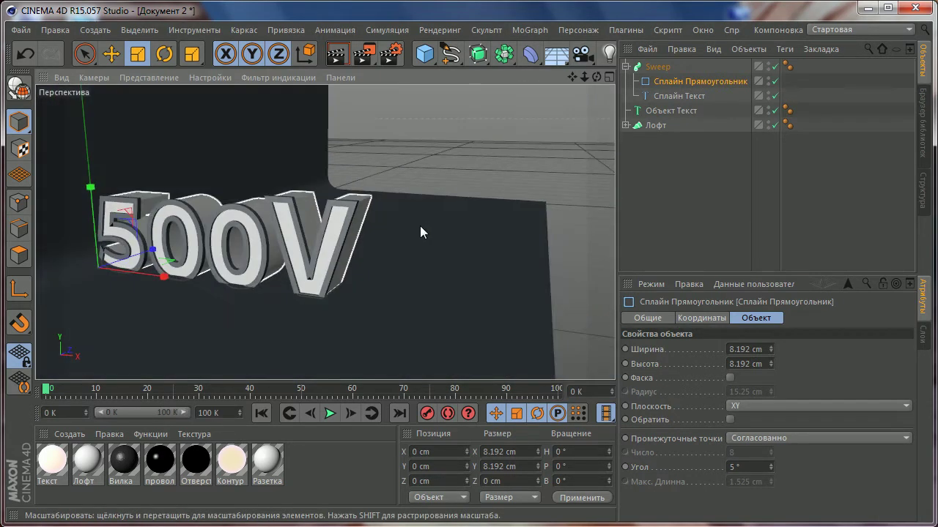
pyautogui.keyDown('alt'); pyautogui.moveTo(534, 246); pyautogui.dragTo(509, 330); pyautogui.keyUp('alt')
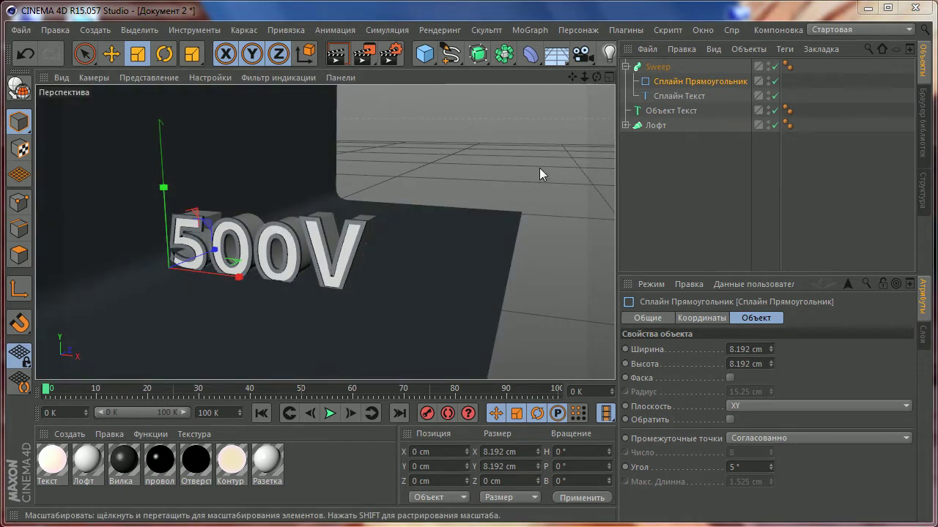
# - Select the Sweep object and expand it to show its child splines
pyautogui.click(626, 66)
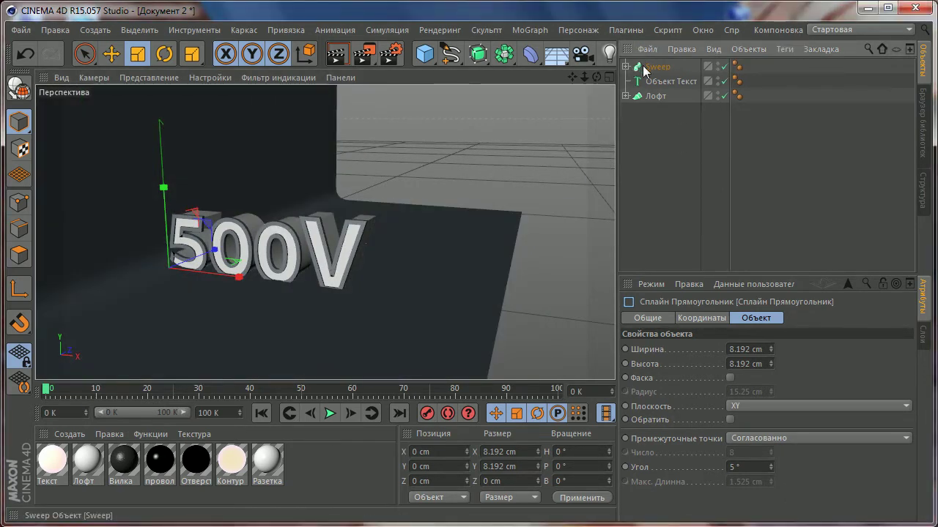
pyautogui.click(643, 66)
pyautogui.keyDown('shift'); pyautogui.click(642, 94); pyautogui.keyUp('shift')
pyautogui.click(627, 67)
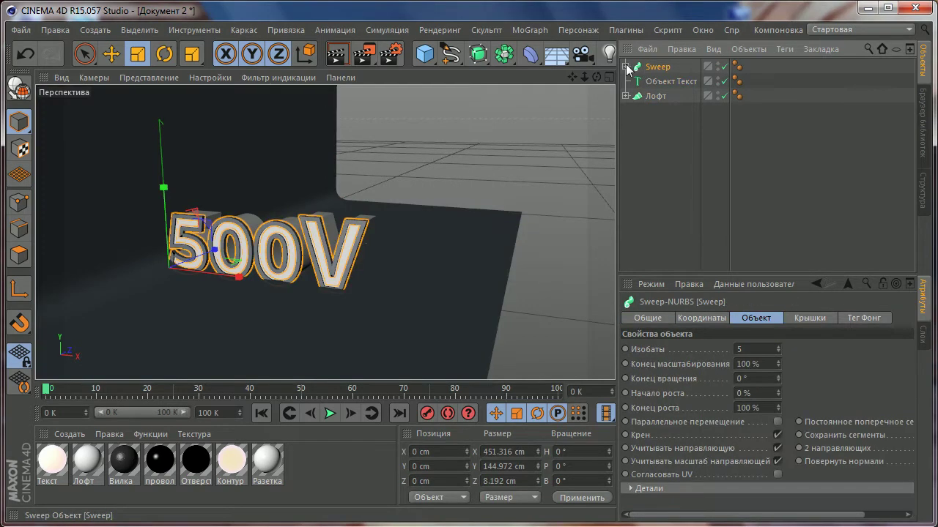
pyautogui.click(626, 67)
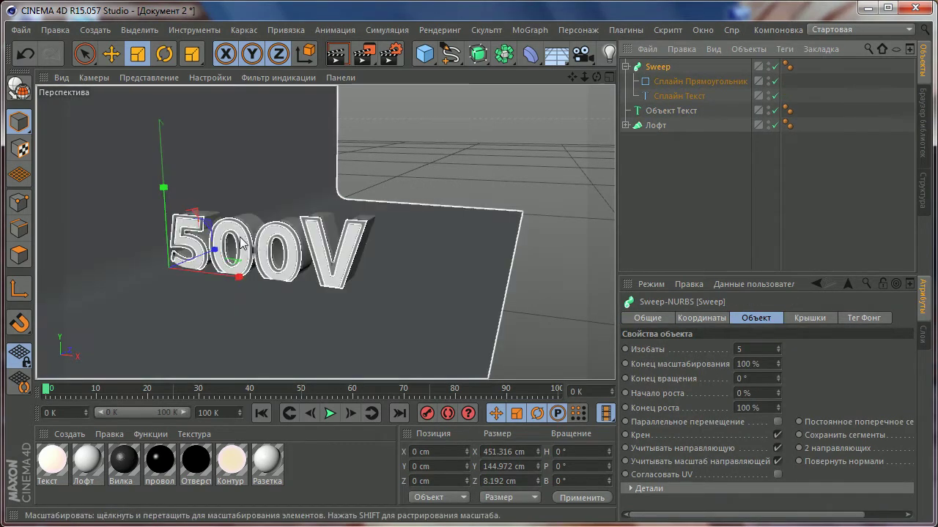
# - Inspect the 500V text from side and three-quarter angles, undoing an accidental scale
pyautogui.press('e')
pyautogui.keyDown('alt'); pyautogui.moveTo(372, 207); pyautogui.dragTo(509, 237, button='right'); pyautogui.keyUp('alt')
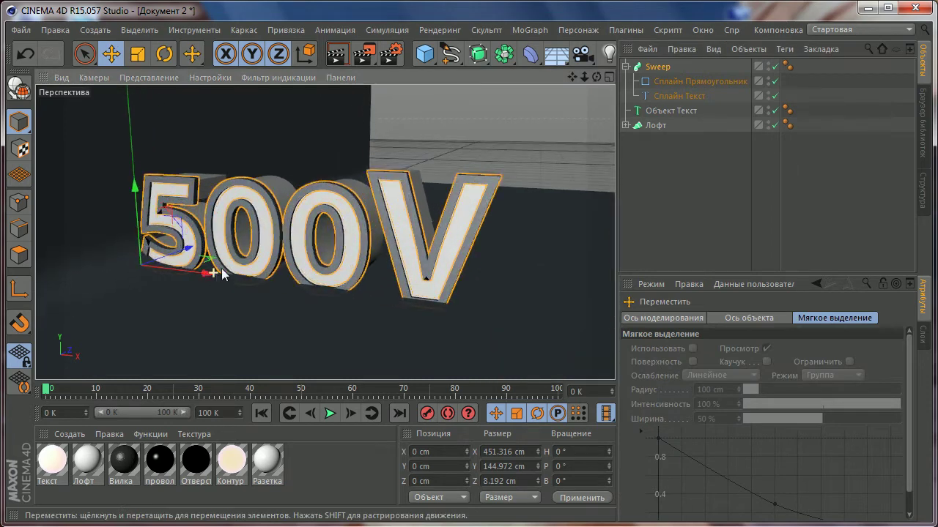
pyautogui.moveTo(509, 236)
pyautogui.keyDown('alt'); pyautogui.mouseDown()
pyautogui.moveTo(361, 232)
pyautogui.moveTo(381, 214)
pyautogui.moveTo(468, 218)
pyautogui.moveTo(365, 229)
pyautogui.moveTo(414, 225)
pyautogui.moveTo(433, 192)
pyautogui.moveTo(418, 196)
pyautogui.mouseUp(); pyautogui.keyUp('alt')
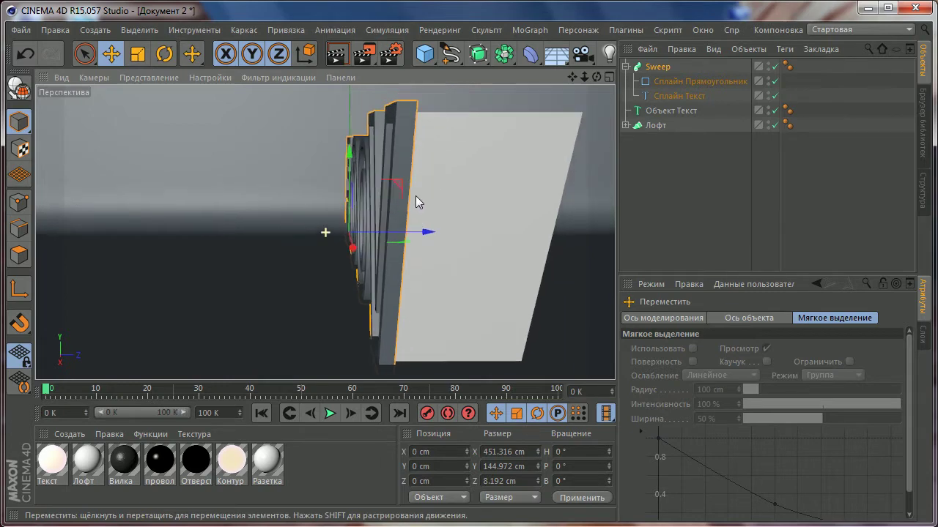
pyautogui.click(137, 53)
pyautogui.moveTo(350, 147); pyautogui.dragTo(335, 150)
pyautogui.hotkey('ctrl', 'z')
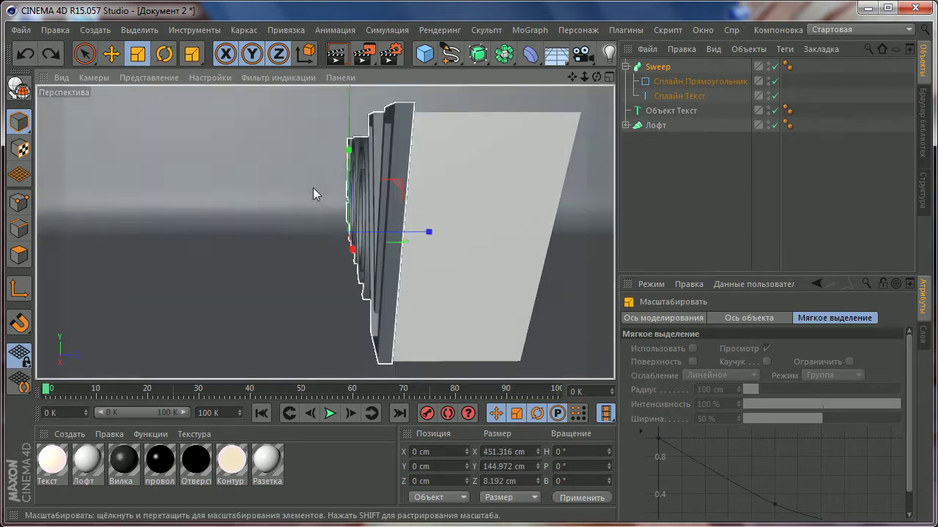
pyautogui.moveTo(313, 188)
pyautogui.keyDown('alt'); pyautogui.mouseDown()
pyautogui.moveTo(297, 197)
pyautogui.moveTo(454, 268)
pyautogui.moveTo(310, 195)
pyautogui.moveTo(298, 168)
pyautogui.moveTo(310, 140)
pyautogui.moveTo(318, 204)
pyautogui.moveTo(387, 294)
pyautogui.mouseUp(); pyautogui.keyUp('alt')
pyautogui.keyDown('alt'); pyautogui.moveTo(425, 183); pyautogui.dragTo(449, 125); pyautogui.keyUp('alt')
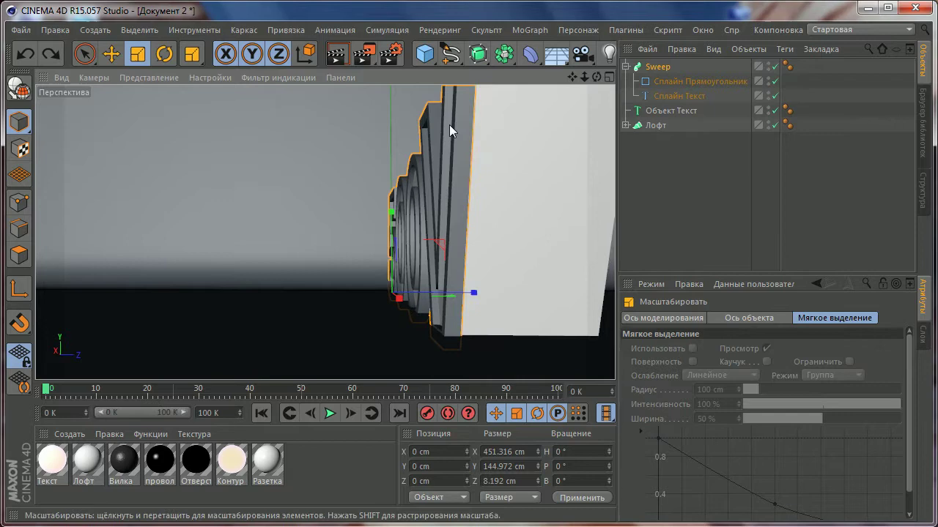
# - Maximize the Front view and zoom in on it
pyautogui.middleClick(379, 231)
pyautogui.middleClick(383, 287)
pyautogui.scroll(3, 376, 279)
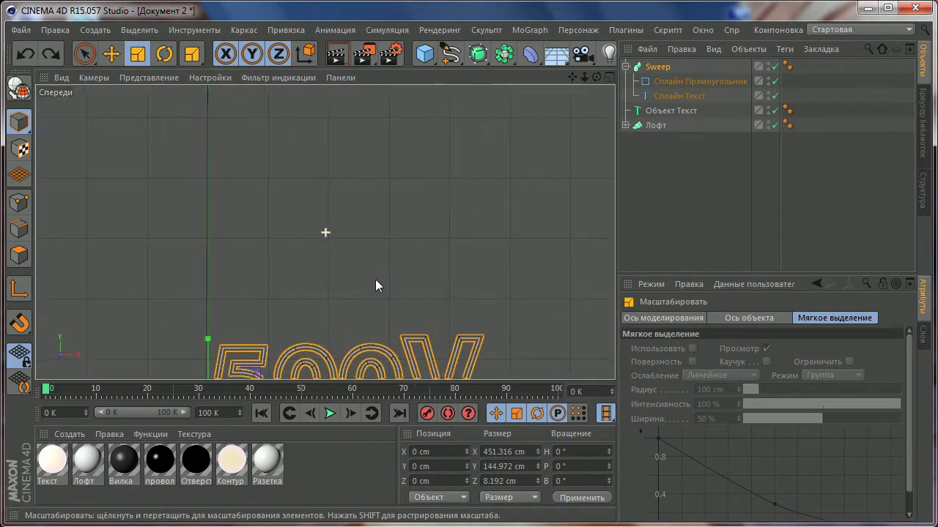
pyautogui.scroll(3, 375, 264)
pyautogui.scroll(2, 366, 266)
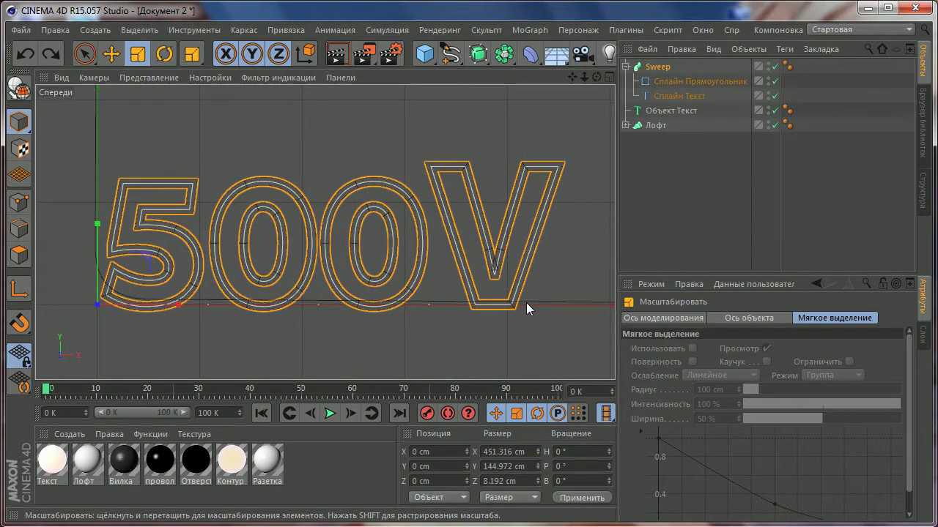
# - Expand the Лофт to list its two spline children, then collapse the Sweep's splines
pyautogui.click(643, 125)
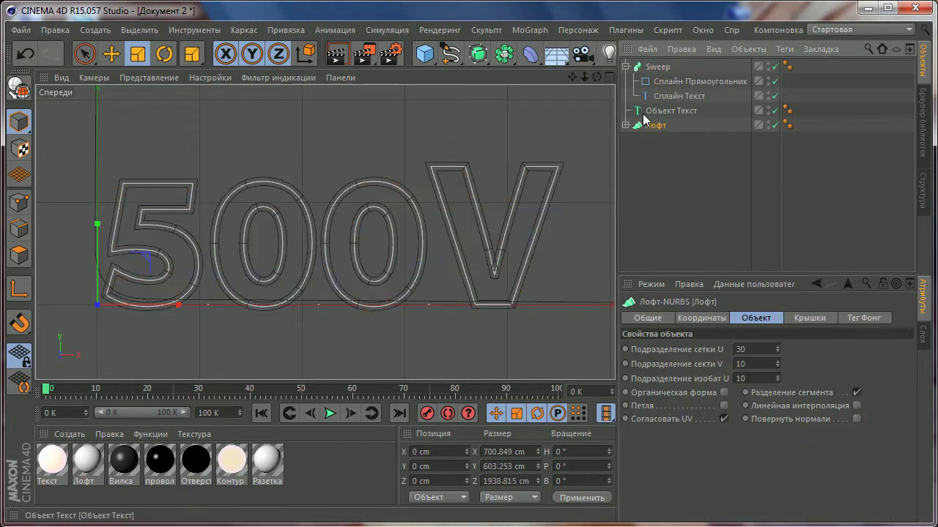
pyautogui.scroll(-3, 285, 279)
pyautogui.scroll(-3, 239, 211)
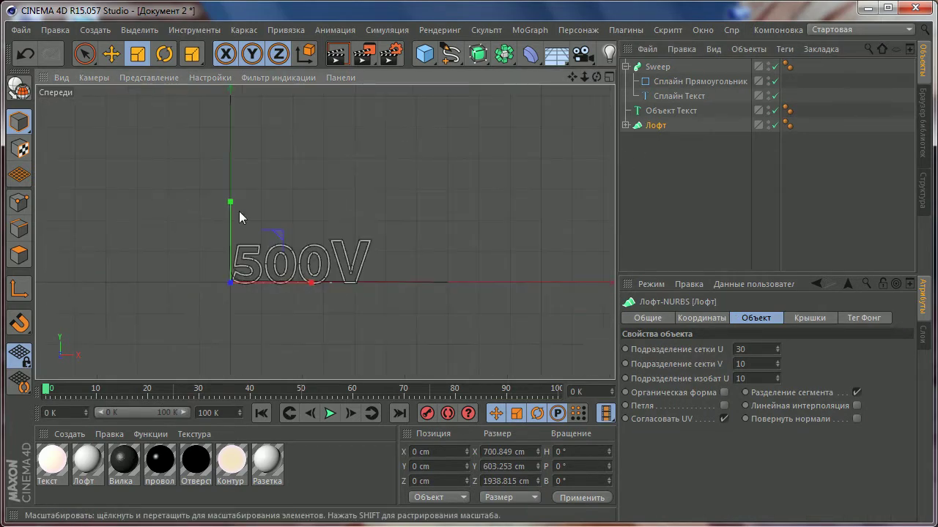
pyautogui.click(111, 53)
pyautogui.scroll(3, 323, 262)
pyautogui.scroll(2, 322, 262)
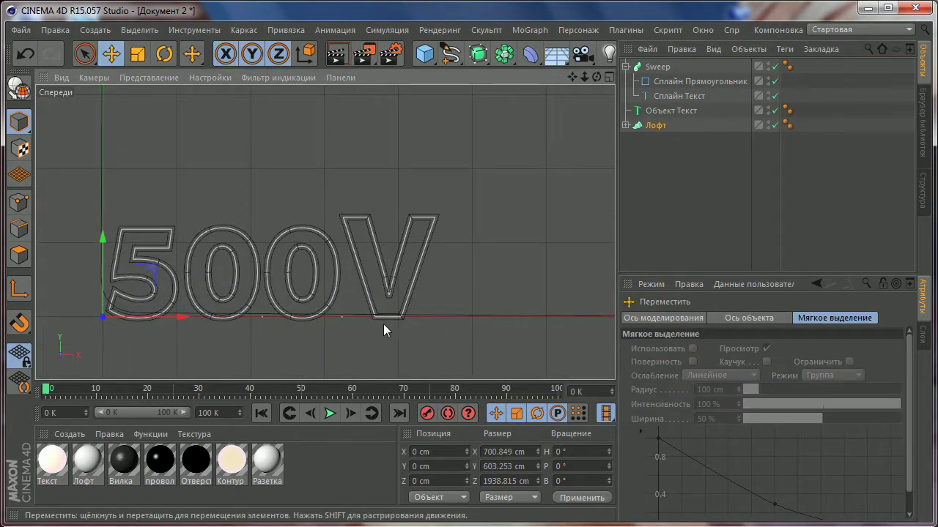
pyautogui.click(625, 125)
pyautogui.click(652, 155)
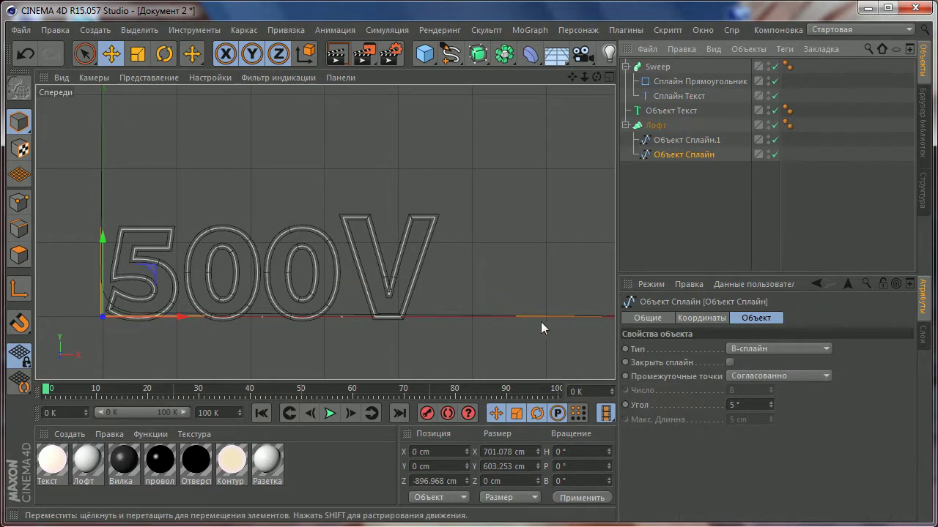
pyautogui.click(650, 68)
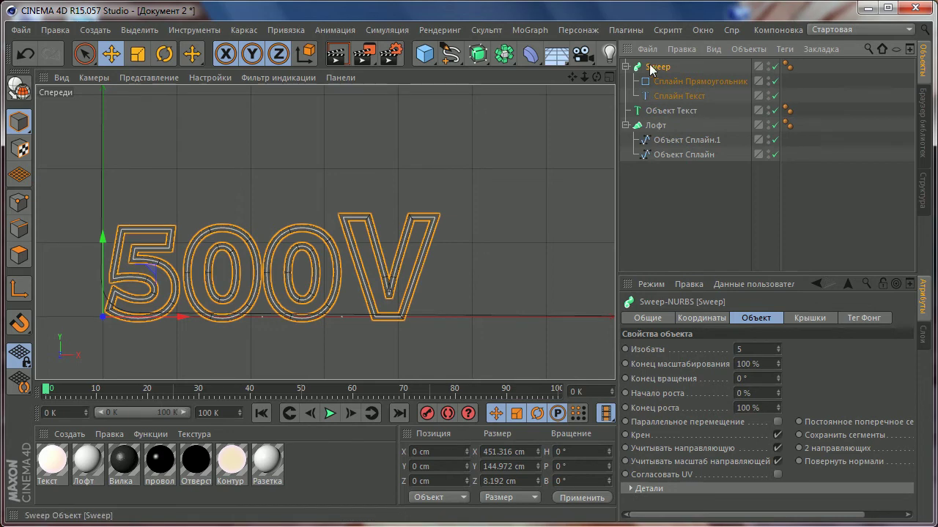
pyautogui.click(626, 67)
# - Raise Sweep and Объект Текст together slightly on Y, then switch to the Perspective view
pyautogui.keyDown('ctrl'); pyautogui.click(653, 83); pyautogui.keyUp('ctrl')
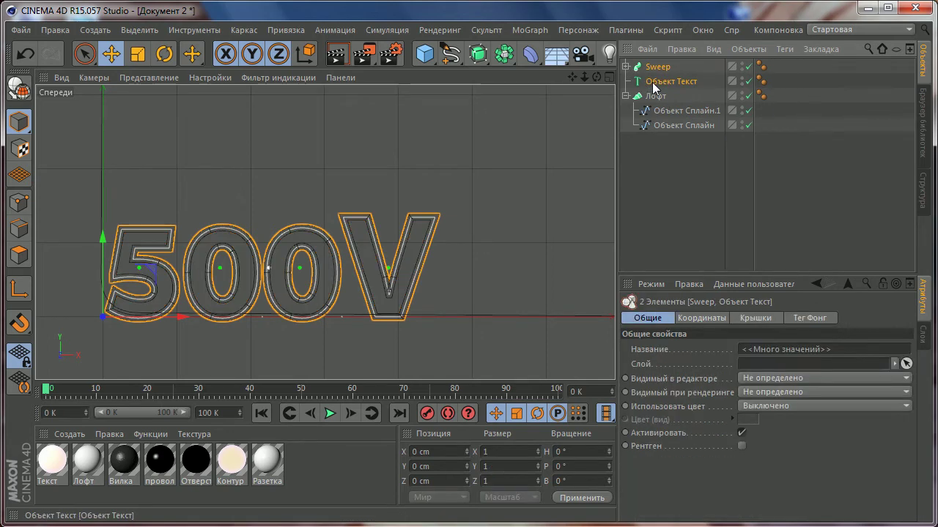
pyautogui.moveTo(107, 236)
pyautogui.mouseDown()
pyautogui.moveTo(203, 242)
pyautogui.moveTo(201, 232)
pyautogui.mouseUp()
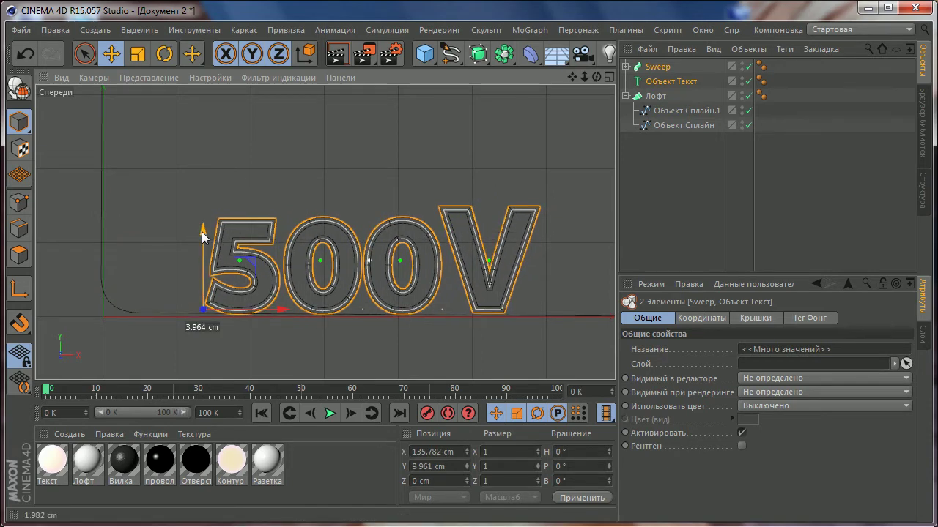
pyautogui.middleClick(348, 235)
pyautogui.middleClick(260, 179)
pyautogui.moveTo(259, 180)
pyautogui.keyDown('alt'); pyautogui.mouseDown()
pyautogui.moveTo(478, 276)
pyautogui.moveTo(430, 250)
pyautogui.moveTo(368, 244)
pyautogui.moveTo(353, 176)
pyautogui.moveTo(353, 212)
pyautogui.moveTo(327, 205)
pyautogui.moveTo(320, 184)
pyautogui.moveTo(308, 195)
pyautogui.moveTo(406, 241)
pyautogui.moveTo(371, 217)
pyautogui.moveTo(403, 182)
pyautogui.moveTo(373, 195)
pyautogui.moveTo(416, 228)
pyautogui.mouseUp(); pyautogui.keyUp('alt')
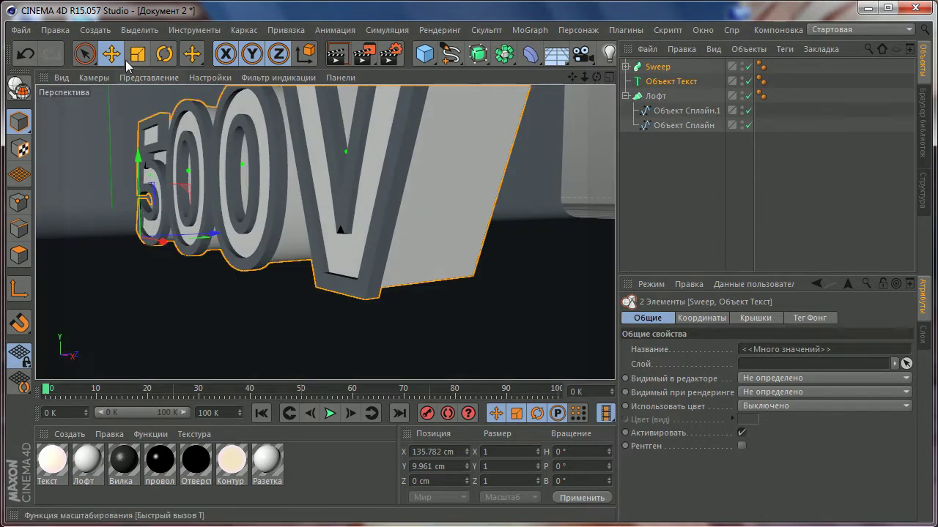
# - Raise the Sweep alone to Y 14.347 cm and select its Сплайн Текст spline
pyautogui.click(242, 184)
pyautogui.scroll(2, 327, 172)
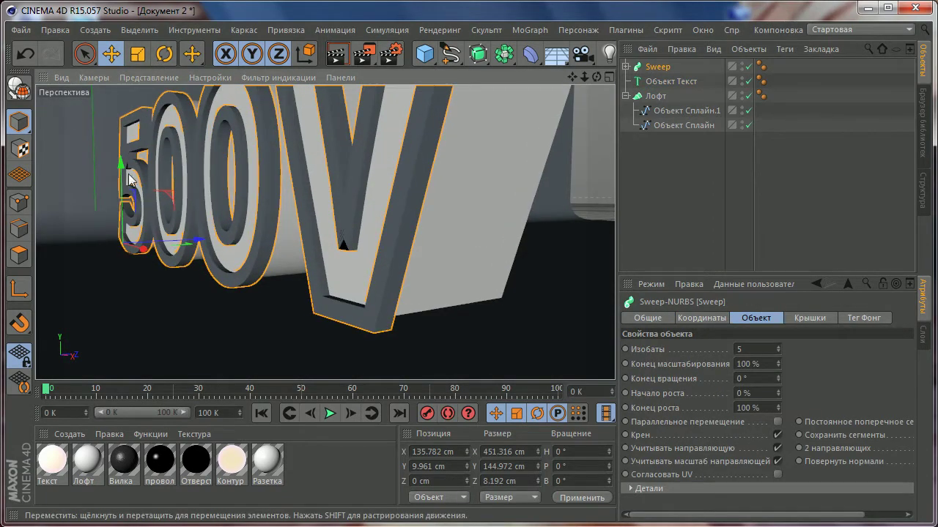
pyautogui.moveTo(129, 178)
pyautogui.mouseDown()
pyautogui.moveTo(238, 181)
pyautogui.moveTo(228, 158)
pyautogui.moveTo(277, 189)
pyautogui.moveTo(288, 139)
pyautogui.moveTo(312, 250)
pyautogui.moveTo(560, 215)
pyautogui.moveTo(158, 224)
pyautogui.moveTo(347, 225)
pyautogui.moveTo(322, 217)
pyautogui.mouseUp()
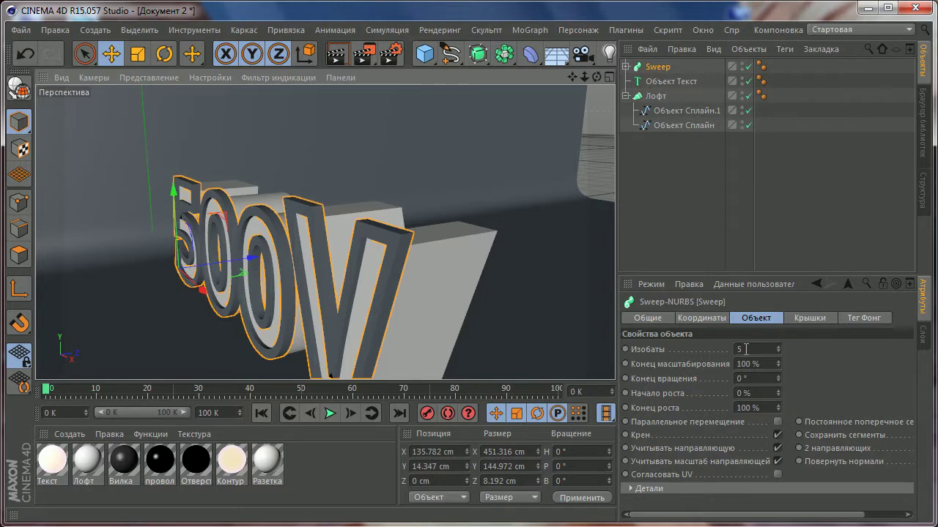
pyautogui.click(627, 67)
pyautogui.click(679, 96)
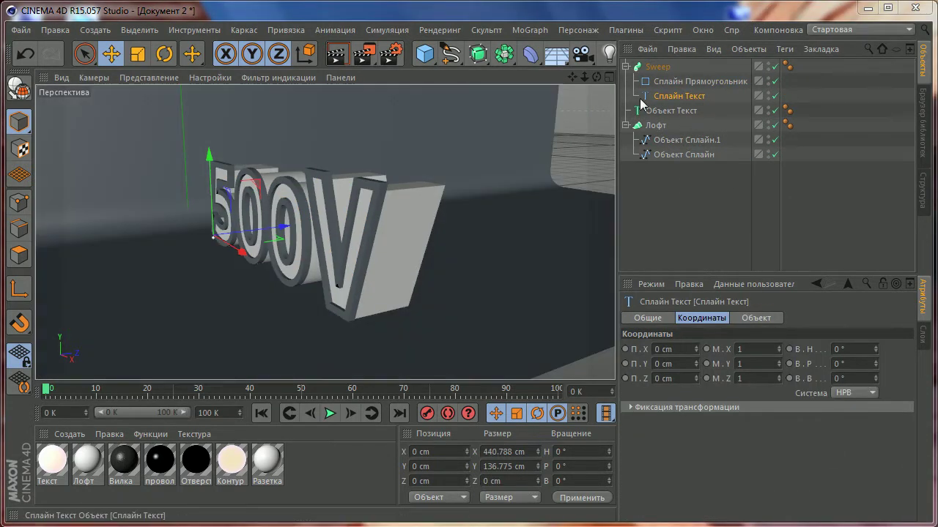
# - Set the Сплайн Текст spline's Y scale to 0.96, after trying and undoing 0.76
pyautogui.click(670, 82)
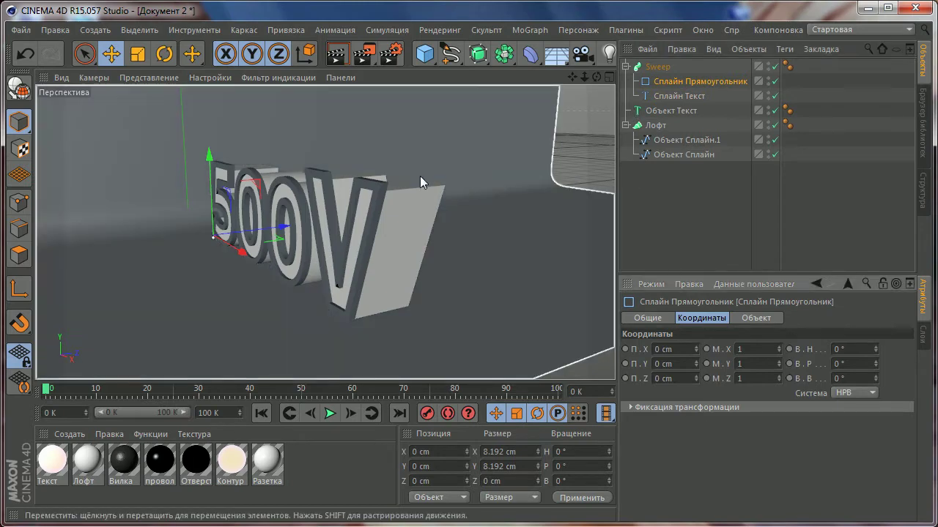
pyautogui.moveTo(382, 205)
pyautogui.keyDown('alt'); pyautogui.mouseDown()
pyautogui.moveTo(396, 198)
pyautogui.moveTo(377, 129)
pyautogui.moveTo(277, 233)
pyautogui.moveTo(234, 223)
pyautogui.moveTo(363, 166)
pyautogui.moveTo(430, 226)
pyautogui.moveTo(325, 231)
pyautogui.moveTo(344, 219)
pyautogui.mouseUp(); pyautogui.keyUp('alt')
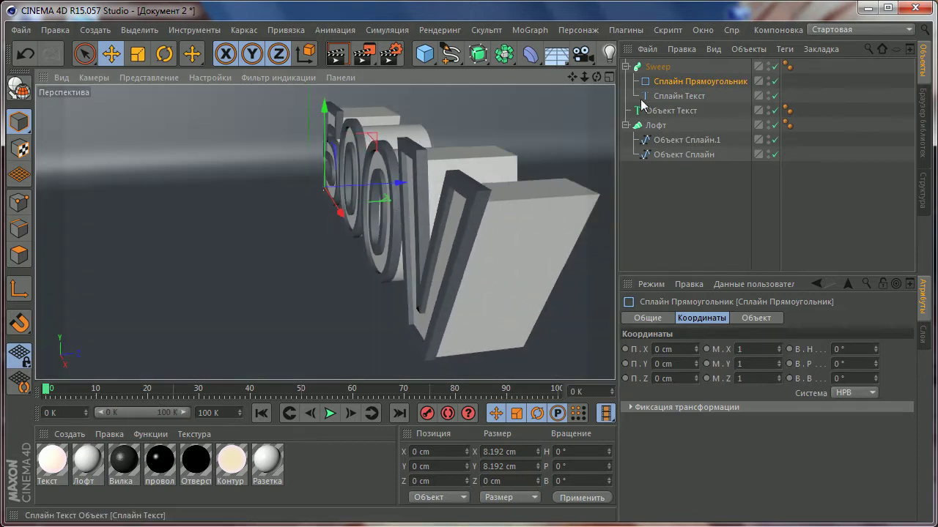
pyautogui.click(667, 96)
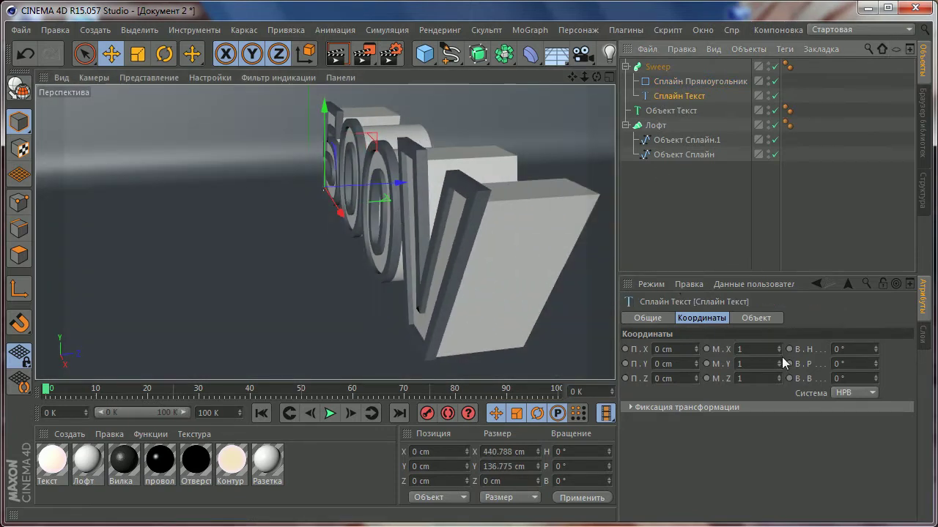
pyautogui.keyDown('alt'); pyautogui.moveTo(558, 297); pyautogui.dragTo(741, 392); pyautogui.keyUp('alt')
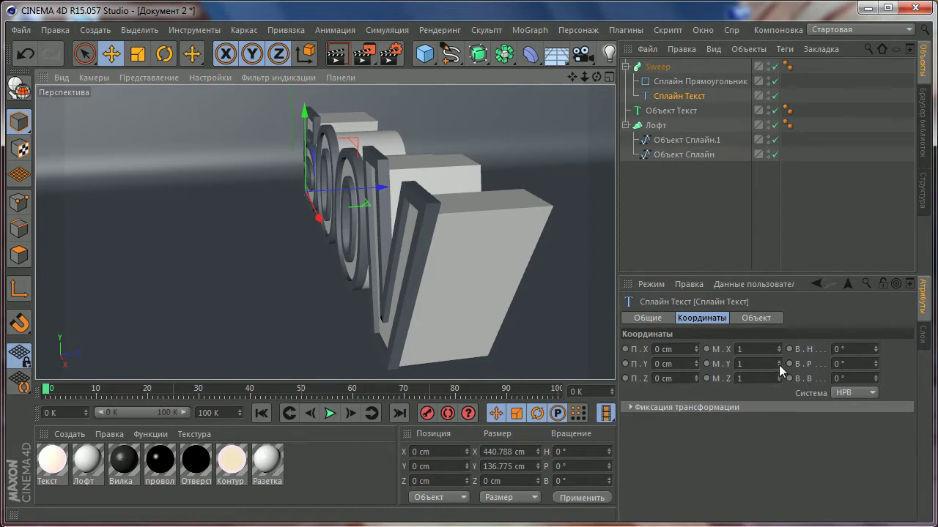
pyautogui.moveTo(779, 364); pyautogui.dragTo(778, 364)
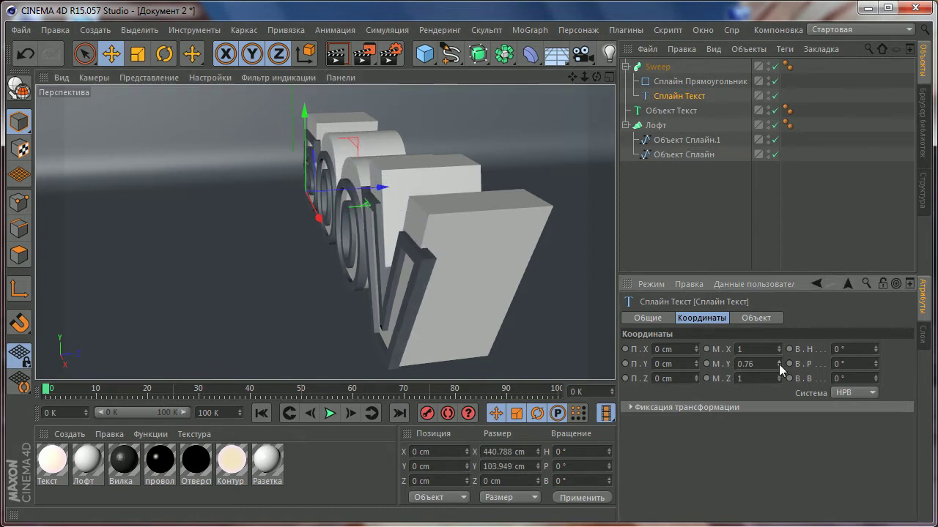
pyautogui.hotkey('ctrl', 'z')
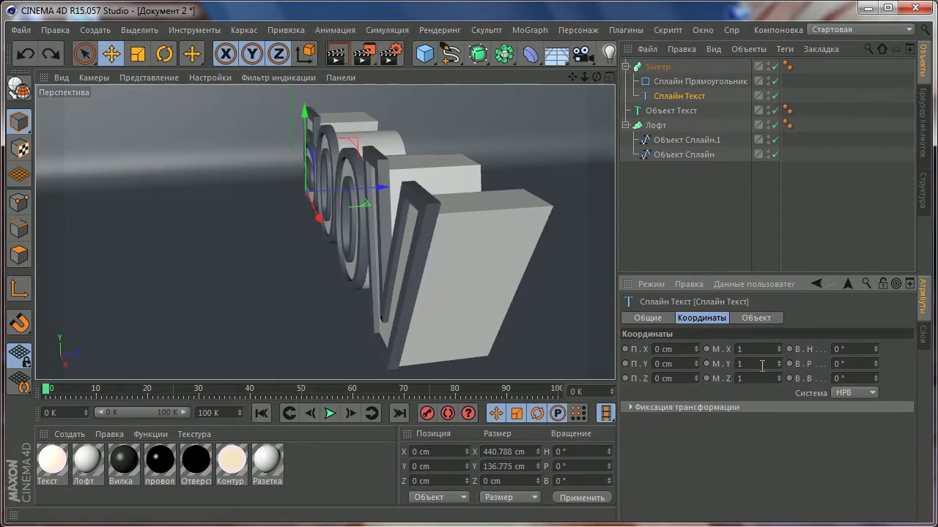
pyautogui.moveTo(455, 274)
pyautogui.keyDown('alt'); pyautogui.mouseDown()
pyautogui.moveTo(482, 234)
pyautogui.moveTo(513, 220)
pyautogui.mouseUp(); pyautogui.keyUp('alt')
pyautogui.moveTo(780, 367); pyautogui.dragTo(779, 367)
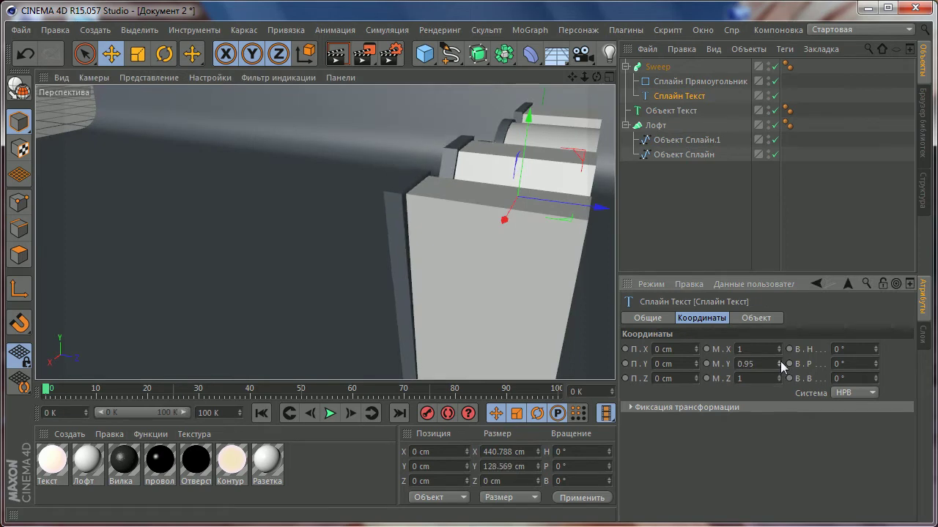
pyautogui.moveTo(528, 283)
pyautogui.keyDown('alt'); pyautogui.mouseDown()
pyautogui.moveTo(614, 263)
pyautogui.moveTo(659, 278)
pyautogui.mouseUp(); pyautogui.keyUp('alt')
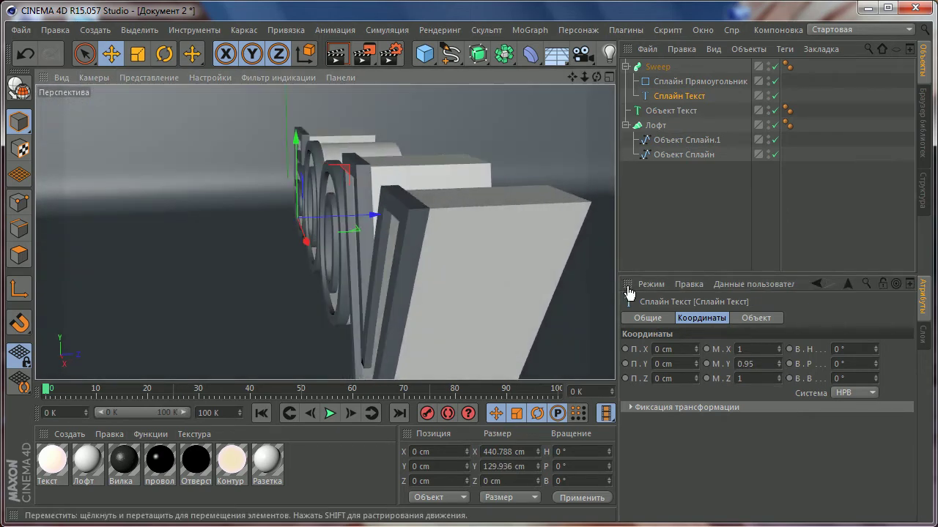
pyautogui.click(778, 361)
pyautogui.moveTo(448, 266)
pyautogui.keyDown('alt'); pyautogui.mouseDown()
pyautogui.moveTo(564, 248)
pyautogui.moveTo(476, 252)
pyautogui.moveTo(530, 260)
pyautogui.moveTo(429, 263)
pyautogui.moveTo(283, 237)
pyautogui.moveTo(299, 285)
pyautogui.moveTo(400, 235)
pyautogui.moveTo(325, 257)
pyautogui.moveTo(398, 272)
pyautogui.moveTo(388, 247)
pyautogui.moveTo(409, 247)
pyautogui.mouseUp(); pyautogui.keyUp('alt')
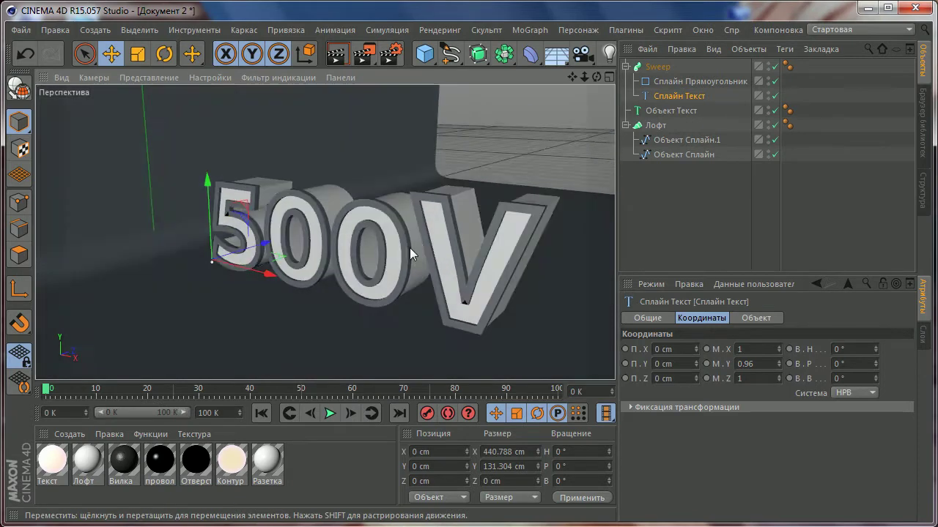
# - Rotate the selected Sweep and Объект Текст 60° in heading
pyautogui.click(626, 66)
pyautogui.click(657, 67)
pyautogui.keyDown('ctrl'); pyautogui.click(671, 81); pyautogui.keyUp('ctrl')
pyautogui.moveTo(315, 230)
pyautogui.keyDown('alt'); pyautogui.mouseDown()
pyautogui.moveTo(203, 161)
pyautogui.moveTo(234, 268)
pyautogui.mouseUp(); pyautogui.keyUp('alt')
pyautogui.press('r')
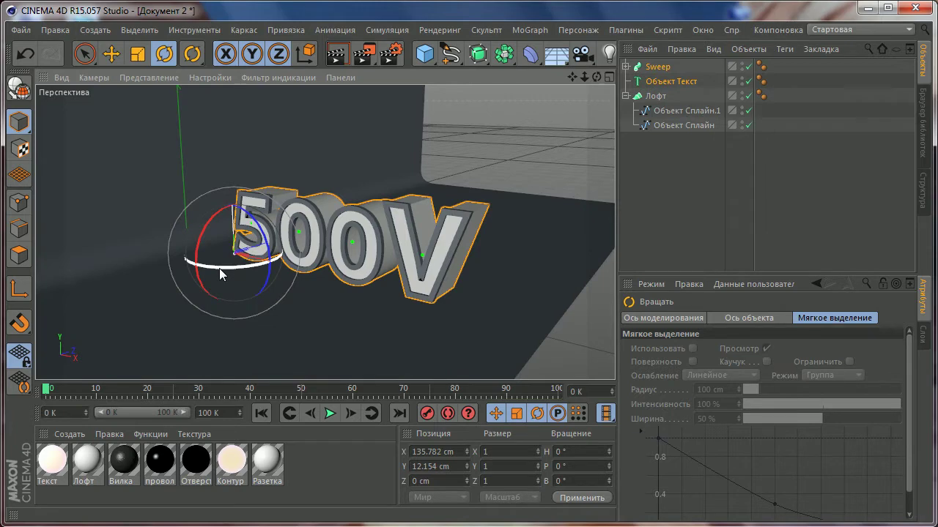
pyautogui.moveTo(219, 268); pyautogui.dragTo(279, 265)
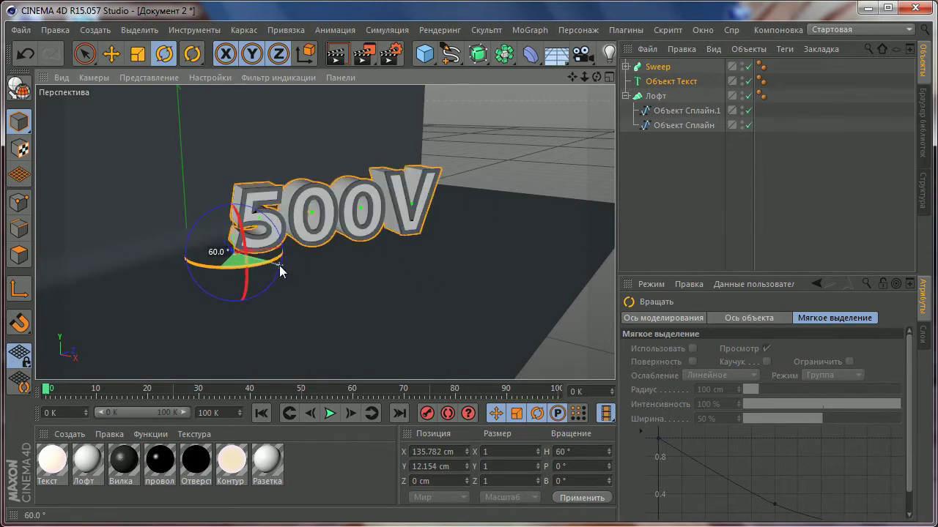
# - Move the rotated text back to X 165.184, Z −225.973 cm
pyautogui.click(111, 54)
pyautogui.moveTo(308, 247); pyautogui.dragTo(203, 260)
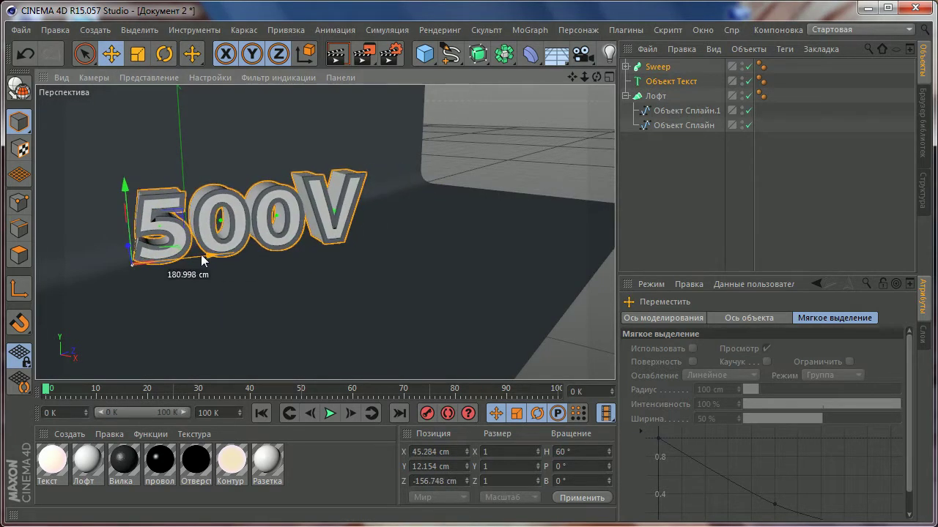
pyautogui.moveTo(128, 253); pyautogui.dragTo(151, 276)
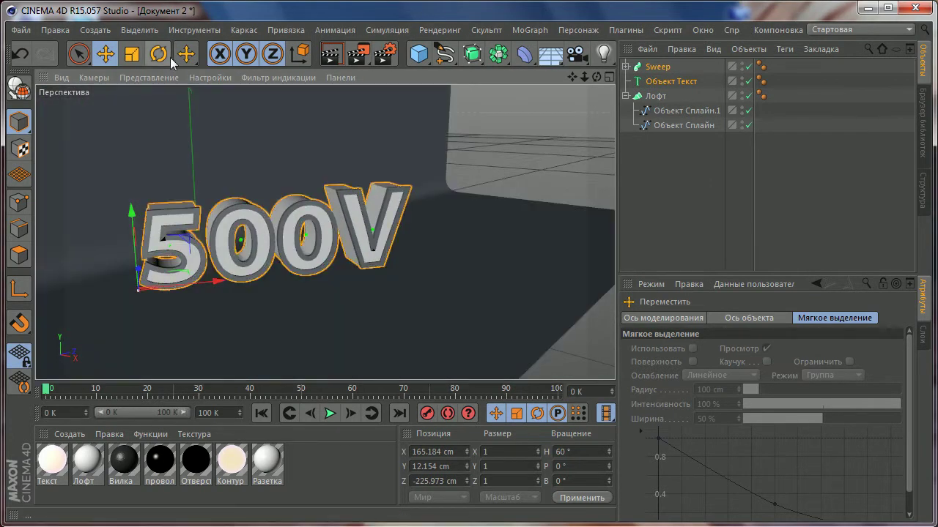
pyautogui.moveTo(173, 65); pyautogui.dragTo(163, 65)
# - Detach and close the tools palette, then undo a stray extra rotation
pyautogui.click(166, 31)
pyautogui.click(178, 37)
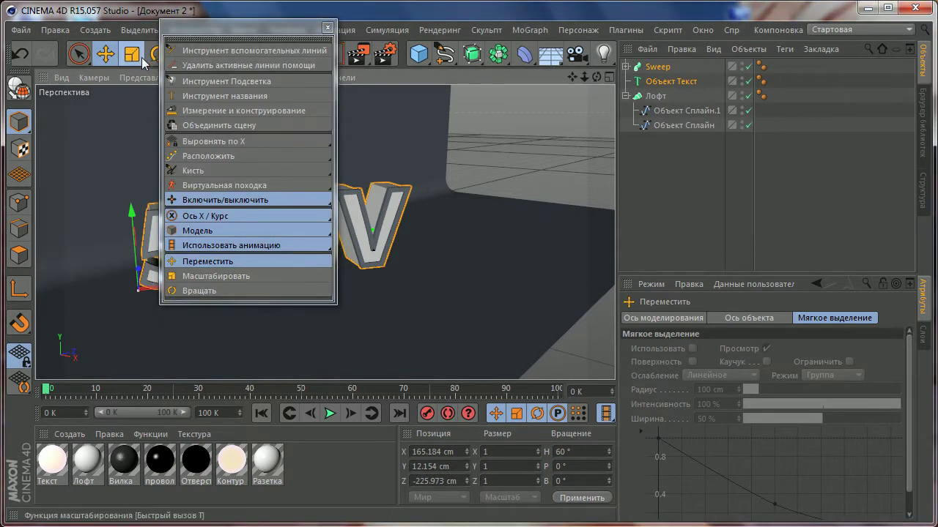
pyautogui.click(327, 27)
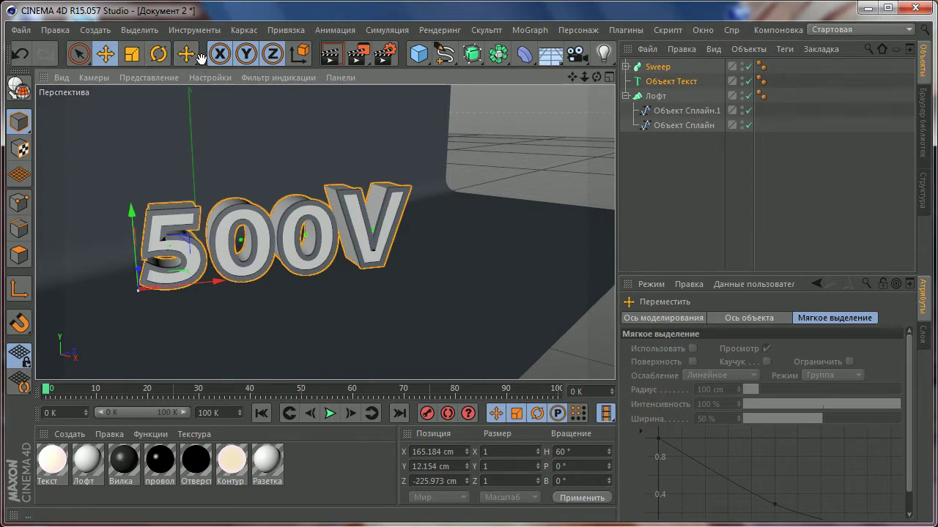
pyautogui.click(170, 61)
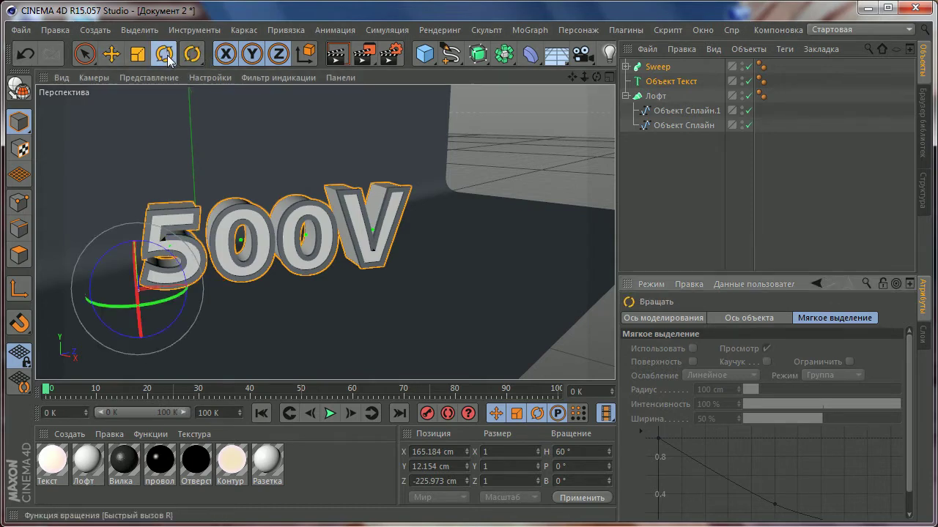
pyautogui.moveTo(170, 298); pyautogui.dragTo(158, 299)
pyautogui.hotkey('ctrl', 'z')
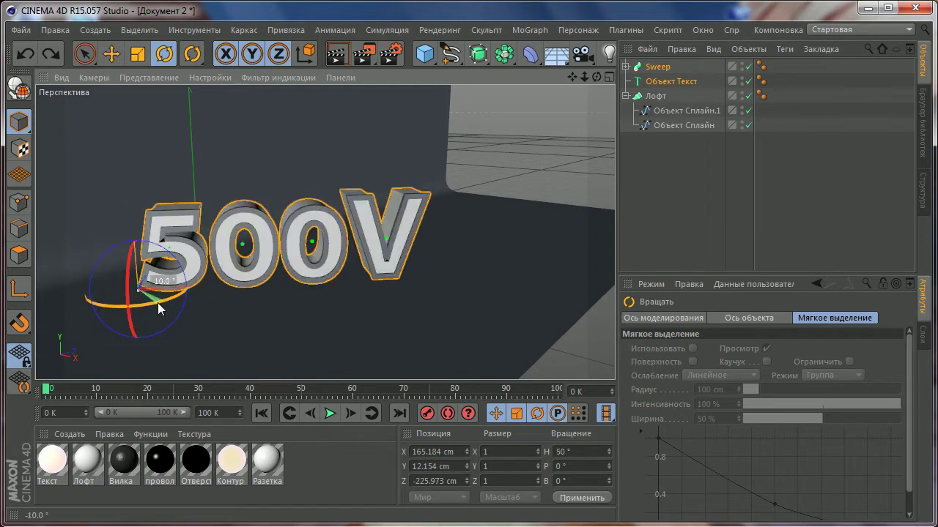
pyautogui.press('e')
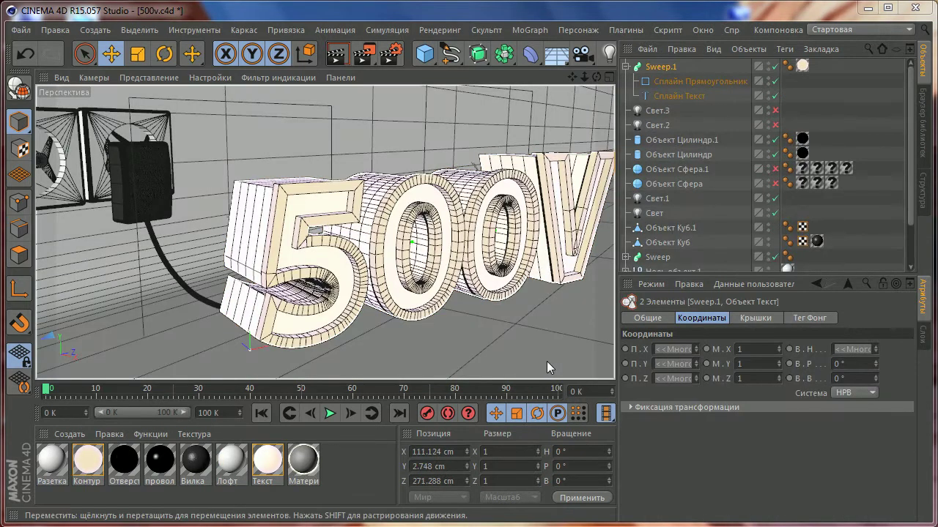
# - Switch to Документ 2 and position the text at X 111.124, Y 2.748, Z 271.288 cm
pyautogui.click(702, 30)
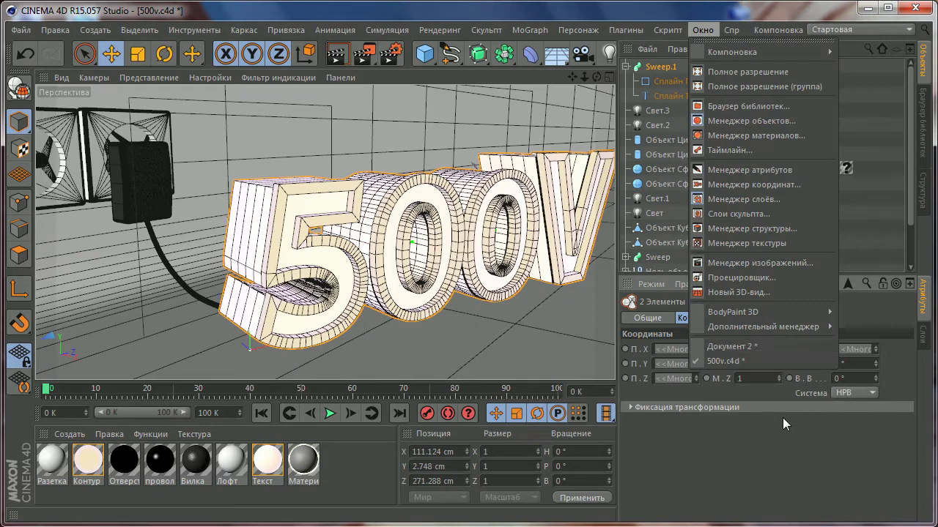
pyautogui.click(731, 342)
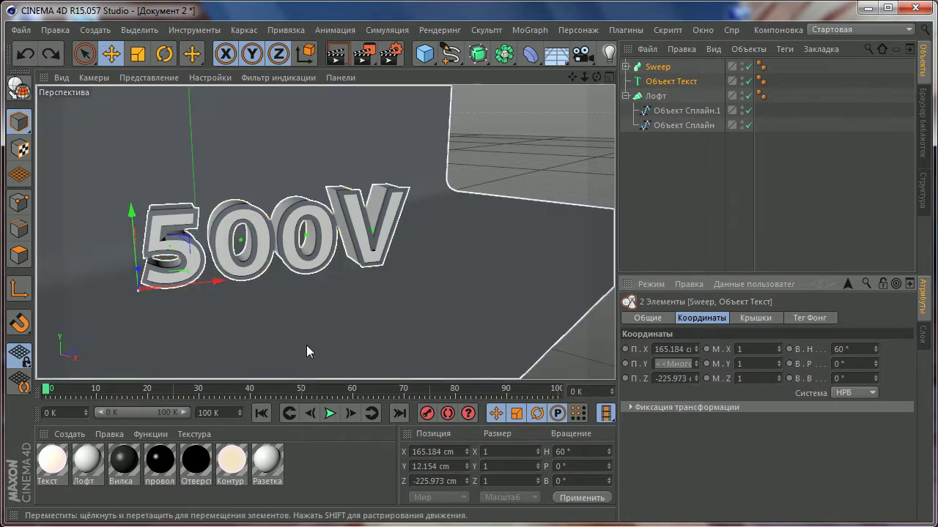
pyautogui.click(460, 451)
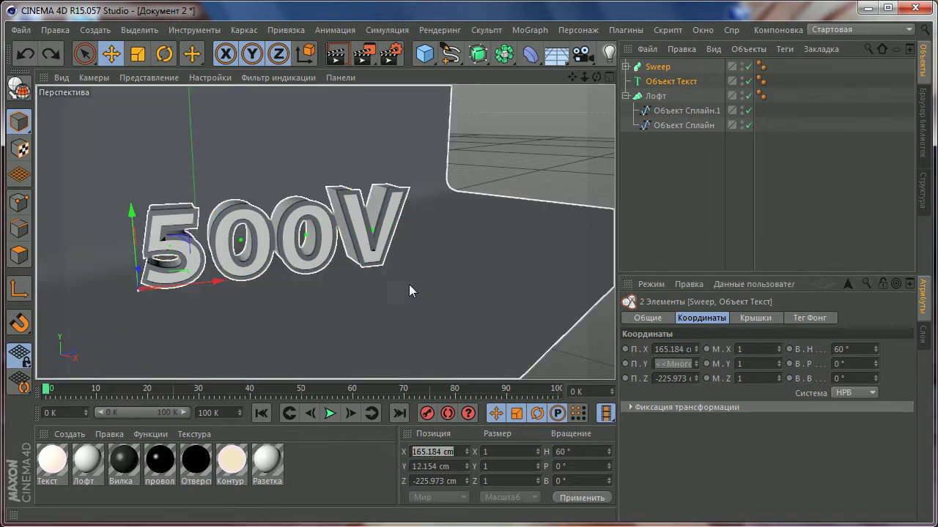
pyautogui.write('11')
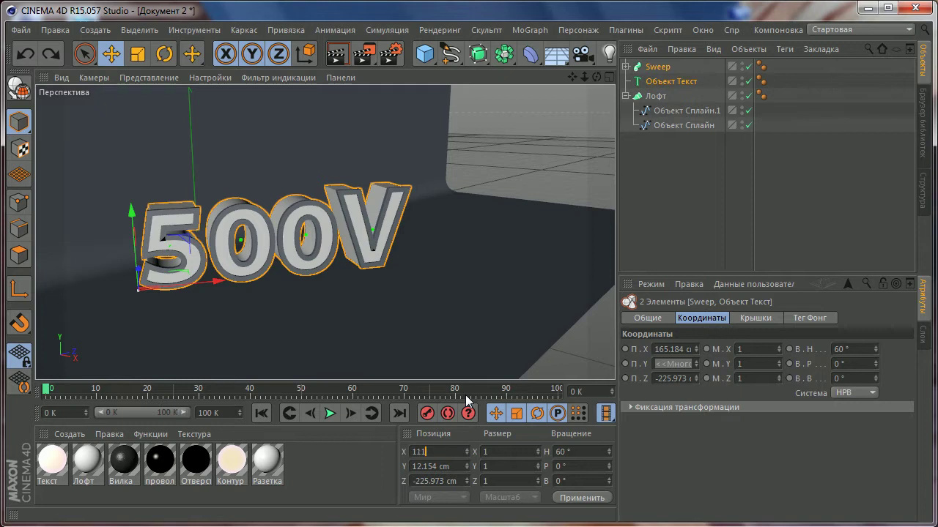
pyautogui.write('.1')
pyautogui.write('24')
pyautogui.press('Tab')
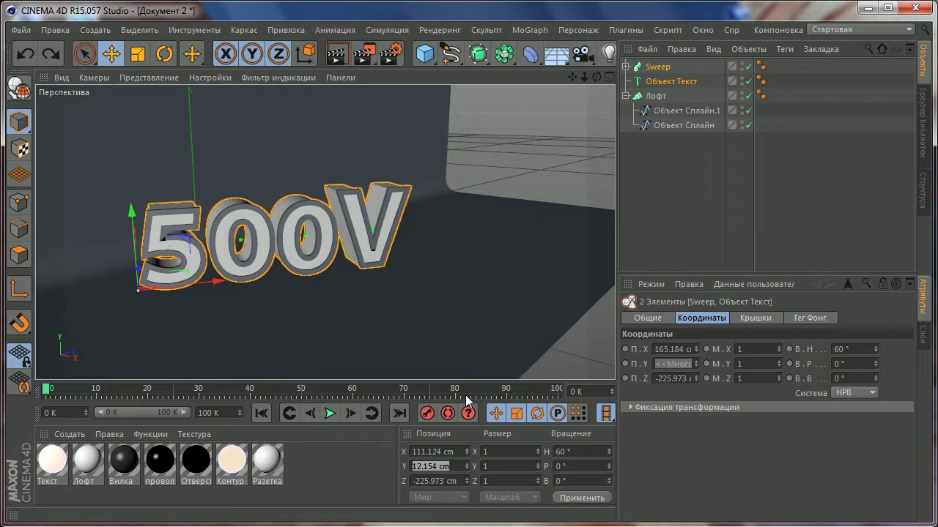
pyautogui.write('2.748')
pyautogui.press('Tab')
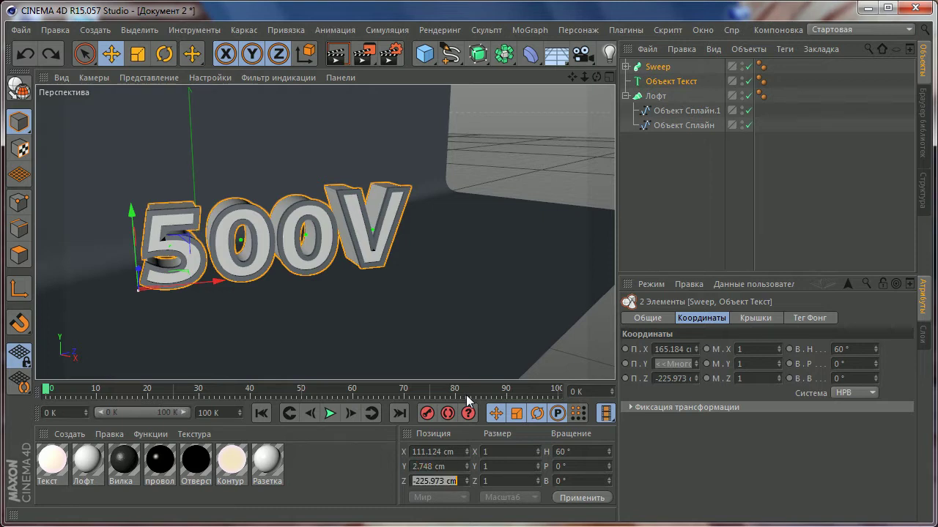
pyautogui.write('271.288')
pyautogui.click(594, 498)
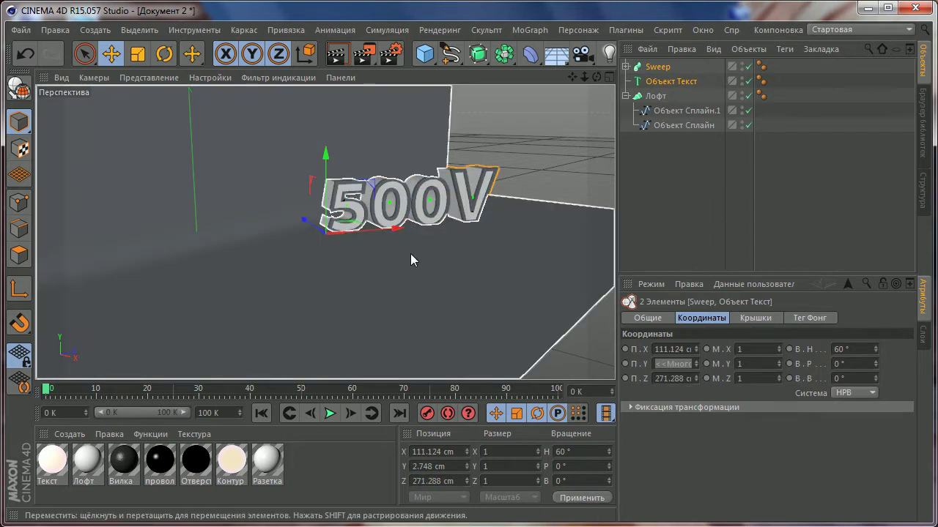
# - Collapse the Loft, select Sweep and Объект Текст, and lift them slightly
pyautogui.scroll(-2, 414, 247)
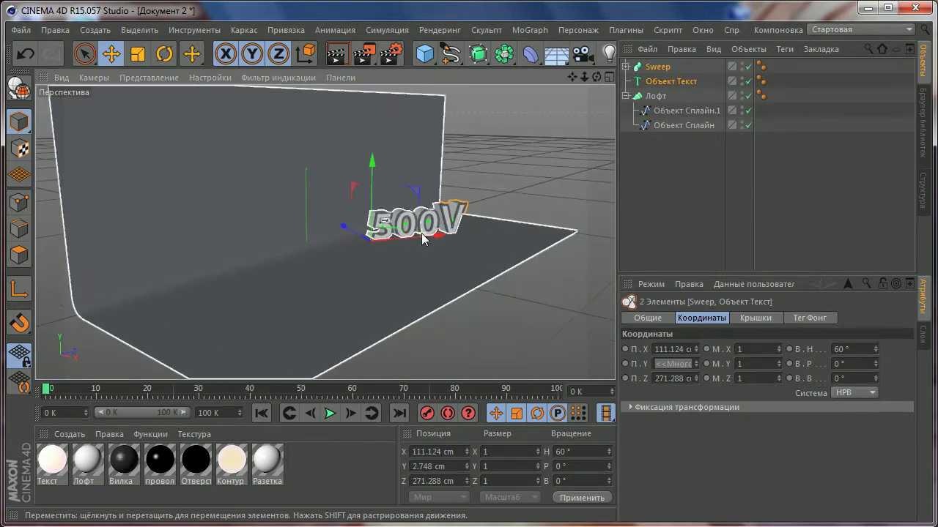
pyautogui.scroll(5, 454, 206)
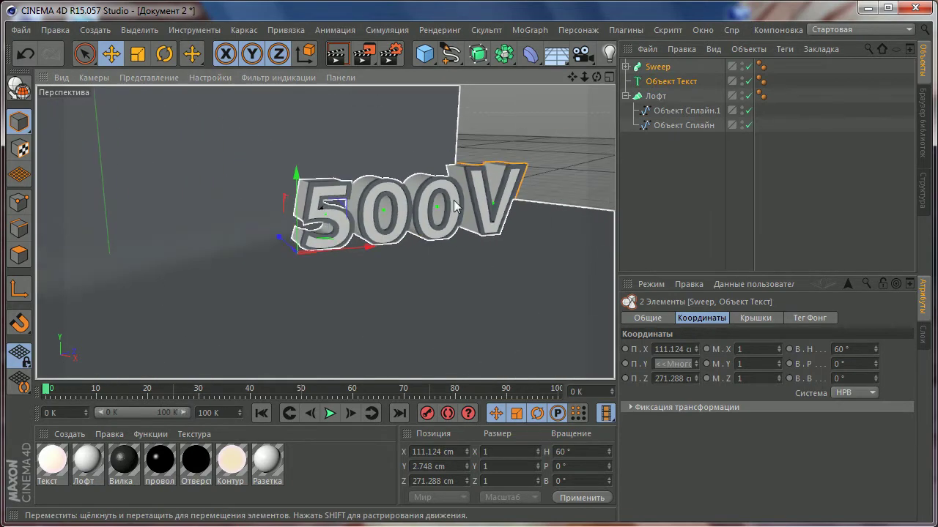
pyautogui.moveTo(454, 206)
pyautogui.keyDown('alt'); pyautogui.mouseDown()
pyautogui.moveTo(230, 293)
pyautogui.moveTo(529, 248)
pyautogui.moveTo(389, 257)
pyautogui.moveTo(454, 238)
pyautogui.moveTo(347, 238)
pyautogui.moveTo(403, 184)
pyautogui.mouseUp(); pyautogui.keyUp('alt')
pyautogui.click(230, 294)
pyautogui.click(625, 96)
pyautogui.click(658, 66)
pyautogui.keyDown('ctrl'); pyautogui.click(671, 81); pyautogui.keyUp('ctrl')
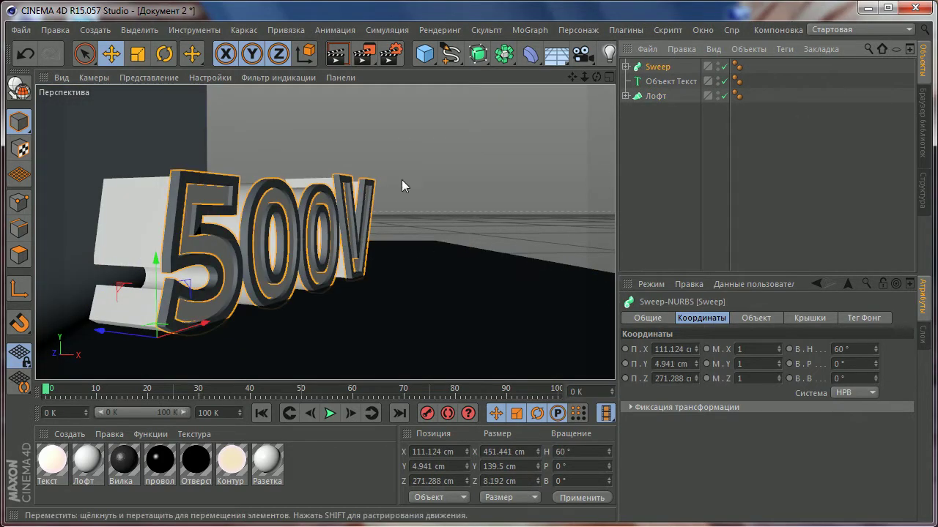
pyautogui.moveTo(233, 266)
pyautogui.keyDown('alt'); pyautogui.mouseDown()
pyautogui.moveTo(117, 289)
pyautogui.moveTo(110, 271)
pyautogui.moveTo(194, 227)
pyautogui.moveTo(307, 245)
pyautogui.moveTo(384, 224)
pyautogui.moveTo(349, 289)
pyautogui.mouseUp(); pyautogui.keyUp('alt')
# - Fine-tune the text's height in Front and Perspective views to Y 9.007 cm
pyautogui.middleClick(350, 289)
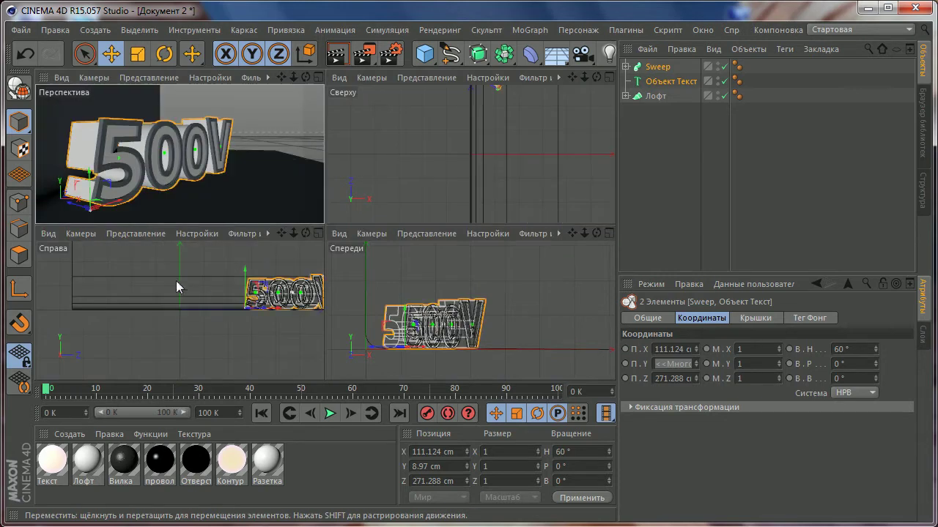
pyautogui.middleClick(453, 277)
pyautogui.scroll(3, 468, 307)
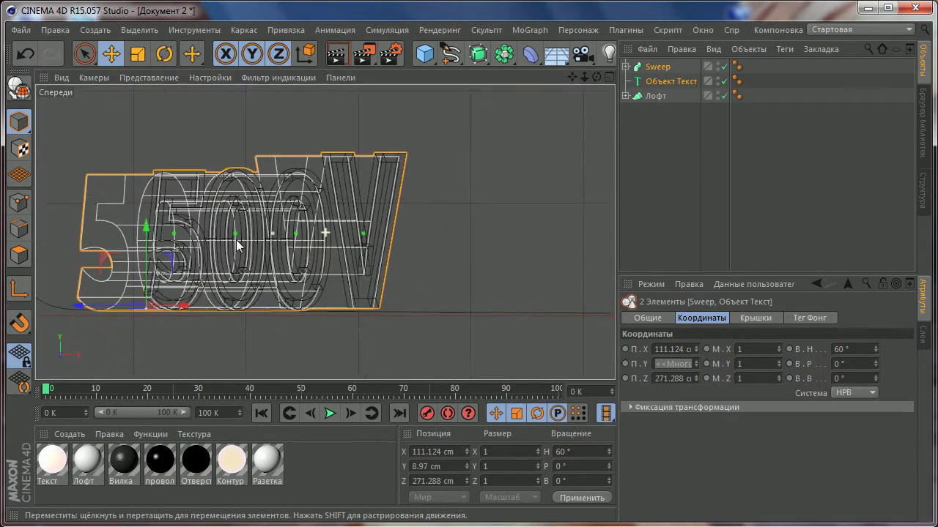
pyautogui.scroll(4, 496, 337)
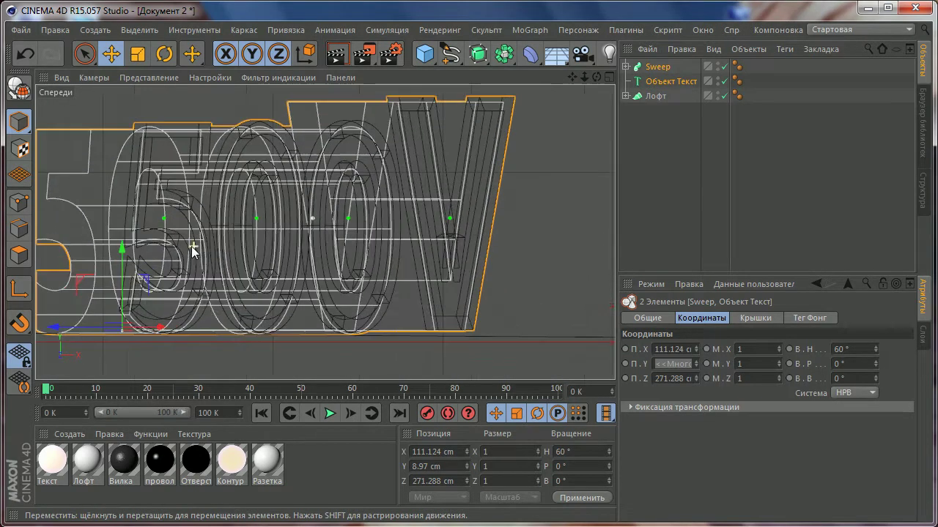
pyautogui.moveTo(122, 251); pyautogui.dragTo(122, 244)
pyautogui.middleClick(125, 251)
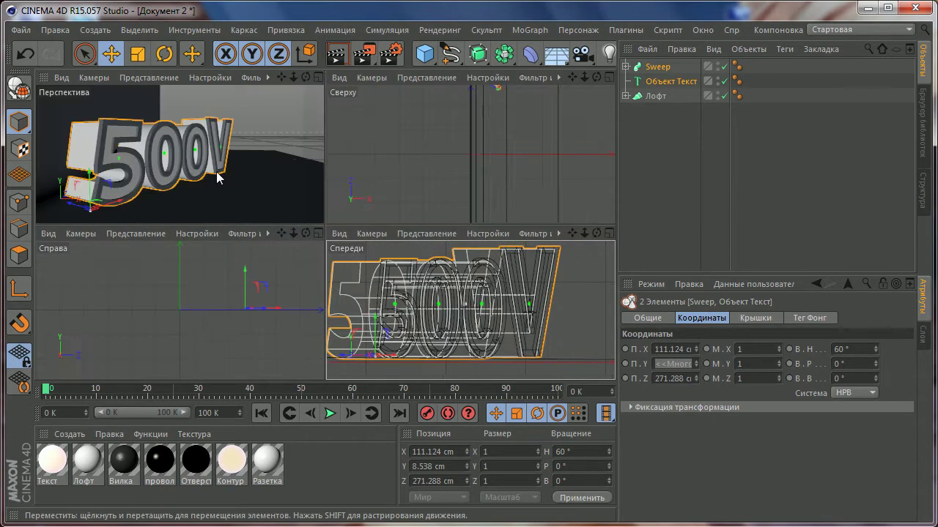
pyautogui.middleClick(220, 173)
pyautogui.moveTo(356, 272)
pyautogui.keyDown('alt'); pyautogui.mouseDown()
pyautogui.moveTo(229, 173)
pyautogui.moveTo(247, 174)
pyautogui.mouseUp(); pyautogui.keyUp('alt')
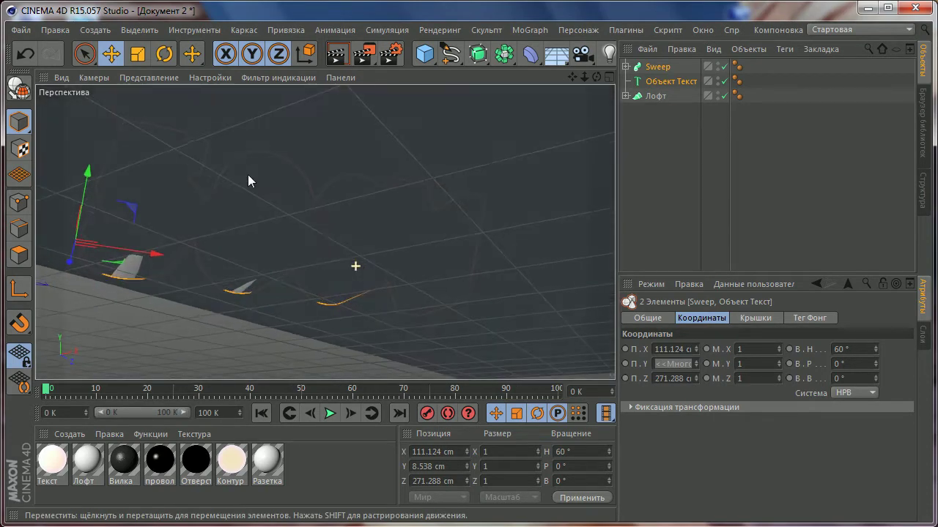
pyautogui.moveTo(90, 172)
pyautogui.mouseDown()
pyautogui.moveTo(226, 265)
pyautogui.moveTo(349, 185)
pyautogui.moveTo(345, 203)
pyautogui.moveTo(389, 195)
pyautogui.moveTo(399, 173)
pyautogui.moveTo(477, 214)
pyautogui.moveTo(392, 237)
pyautogui.moveTo(384, 194)
pyautogui.moveTo(315, 267)
pyautogui.mouseUp()
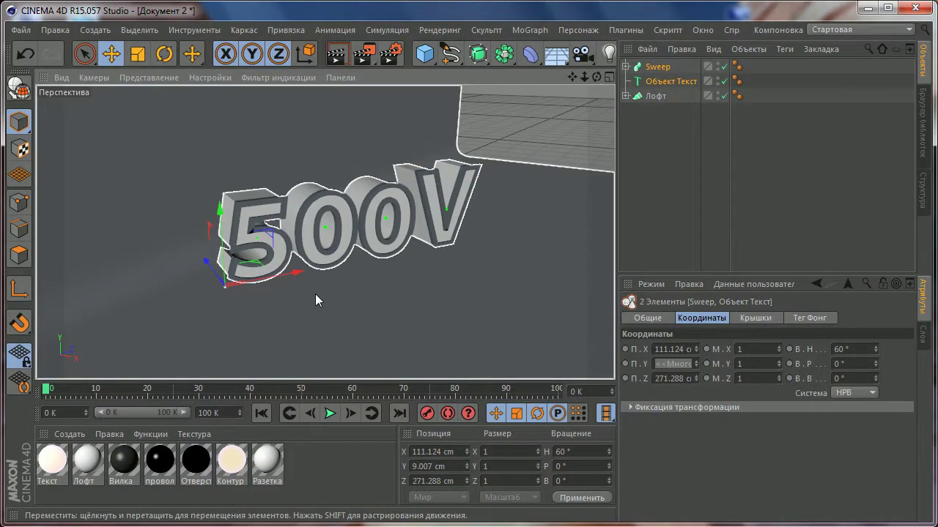
# - Turn on Быстрое затенение (Линии) shading and orbit to inspect the 500V text's wireframe
pyautogui.moveTo(317, 299)
pyautogui.keyDown('alt'); pyautogui.mouseDown()
pyautogui.moveTo(217, 244)
pyautogui.moveTo(316, 251)
pyautogui.mouseUp(); pyautogui.keyUp('alt')
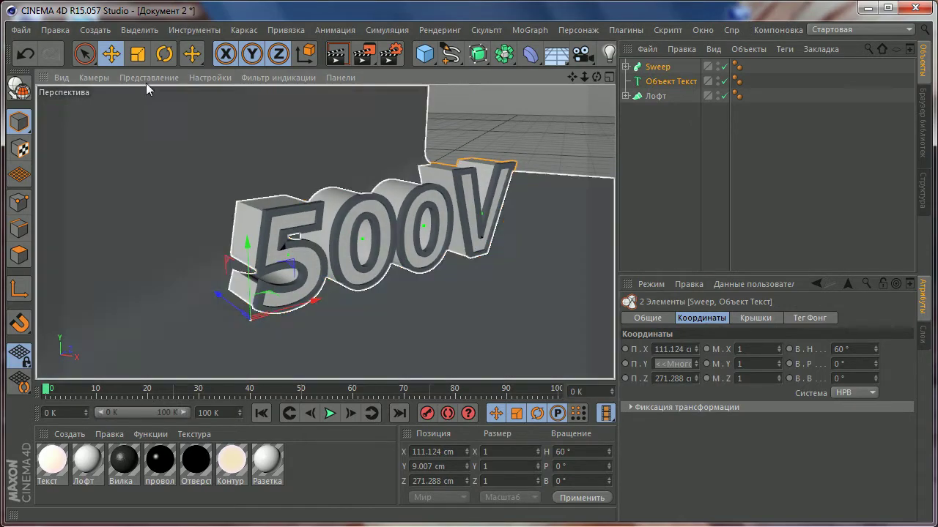
pyautogui.click(147, 77)
pyautogui.click(161, 144)
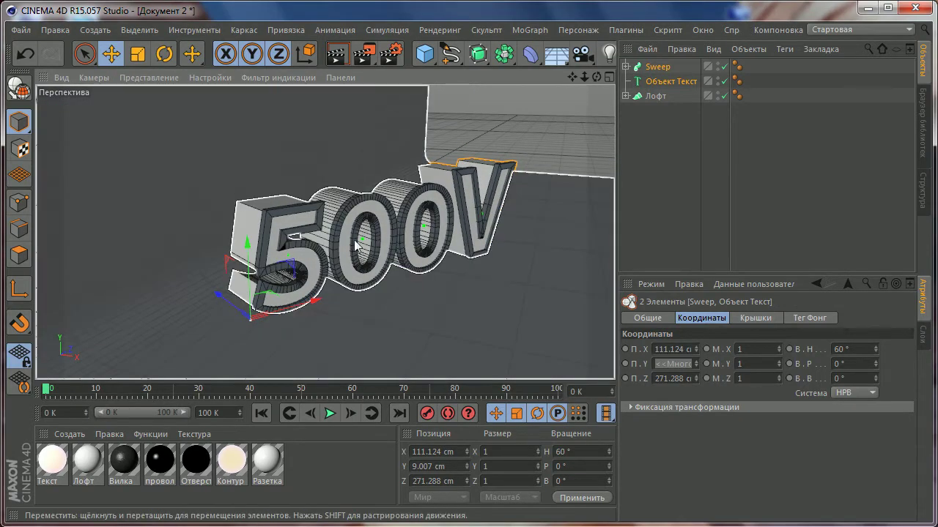
pyautogui.moveTo(162, 144)
pyautogui.keyDown('alt'); pyautogui.mouseDown()
pyautogui.moveTo(353, 239)
pyautogui.moveTo(141, 232)
pyautogui.moveTo(214, 163)
pyautogui.moveTo(288, 180)
pyautogui.moveTo(169, 262)
pyautogui.moveTo(560, 311)
pyautogui.moveTo(182, 282)
pyautogui.moveTo(147, 308)
pyautogui.moveTo(521, 330)
pyautogui.moveTo(146, 271)
pyautogui.mouseUp(); pyautogui.keyUp('alt')
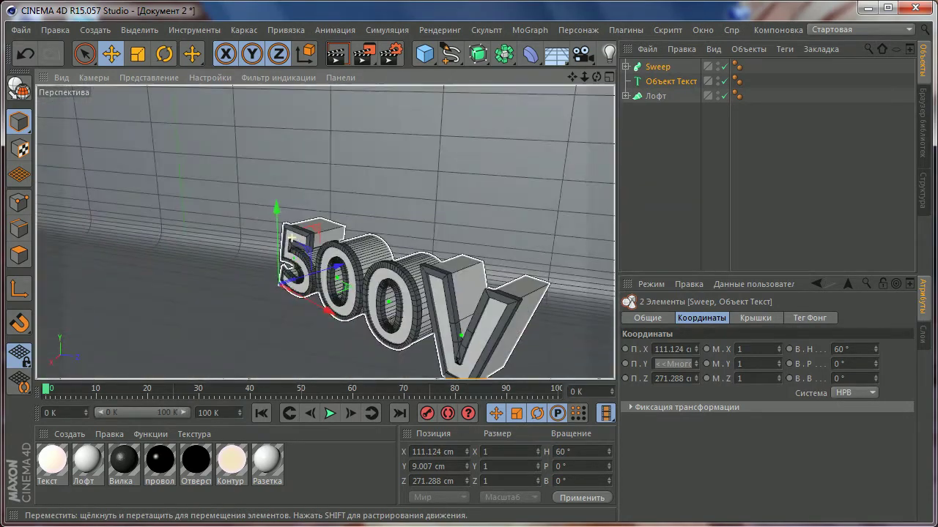
pyautogui.moveTo(292, 238)
pyautogui.keyDown('alt'); pyautogui.mouseDown()
pyautogui.moveTo(378, 227)
pyautogui.moveTo(465, 249)
pyautogui.mouseUp(); pyautogui.keyUp('alt')
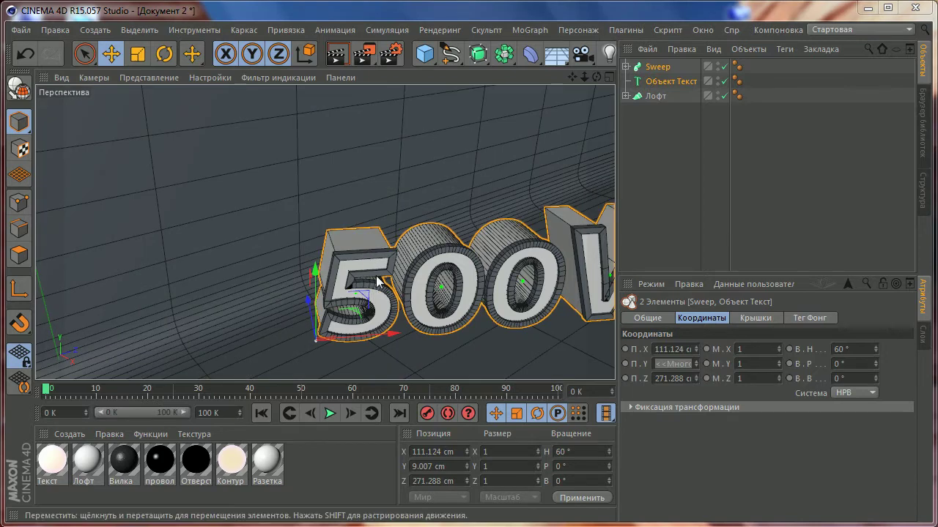
pyautogui.keyDown('alt'); pyautogui.moveTo(411, 157); pyautogui.dragTo(429, 152); pyautogui.keyUp('alt')
# - Add a cube, shape it into a 15.437 × 63.236 × 58.67 cm slab, and shift it beside the text
pyautogui.click(424, 54)
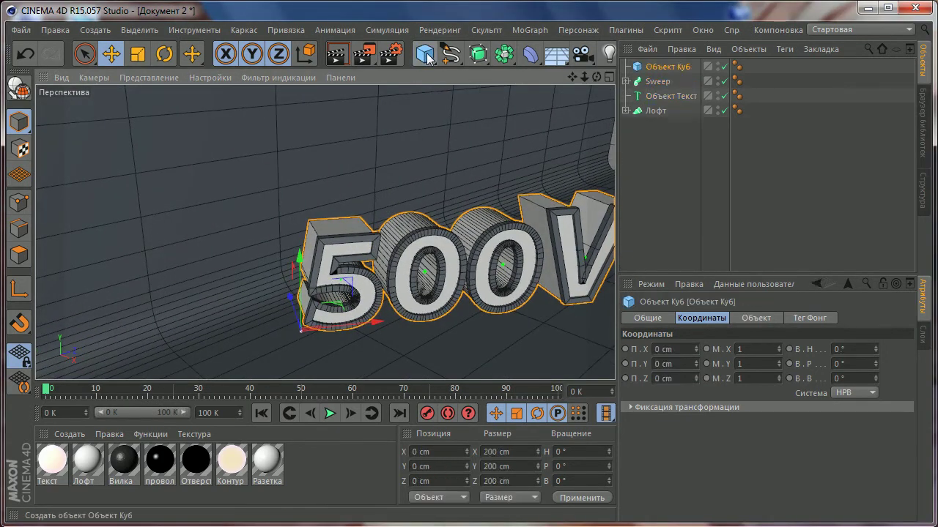
pyautogui.moveTo(293, 242)
pyautogui.keyDown('alt'); pyautogui.mouseDown()
pyautogui.moveTo(235, 248)
pyautogui.moveTo(178, 306)
pyautogui.moveTo(327, 232)
pyautogui.moveTo(301, 229)
pyautogui.moveTo(171, 266)
pyautogui.mouseUp(); pyautogui.keyUp('alt')
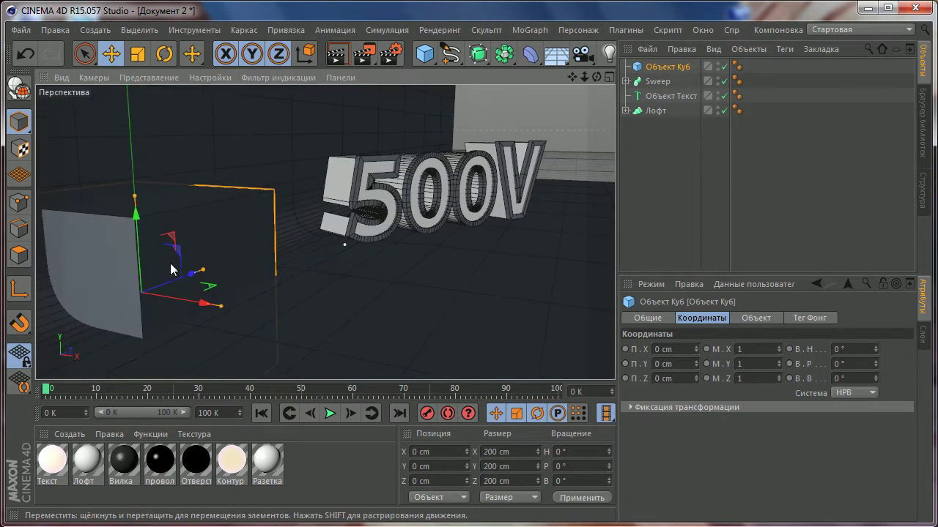
pyautogui.moveTo(223, 307)
pyautogui.mouseDown()
pyautogui.moveTo(153, 296)
pyautogui.moveTo(259, 231)
pyautogui.moveTo(239, 121)
pyautogui.moveTo(242, 192)
pyautogui.mouseUp()
pyautogui.moveTo(257, 232)
pyautogui.mouseDown()
pyautogui.moveTo(279, 237)
pyautogui.moveTo(299, 215)
pyautogui.moveTo(226, 224)
pyautogui.mouseUp()
pyautogui.scroll(2, 279, 233)
pyautogui.scroll(2, 222, 232)
pyautogui.scroll(2, 268, 235)
pyautogui.scroll(3, 265, 239)
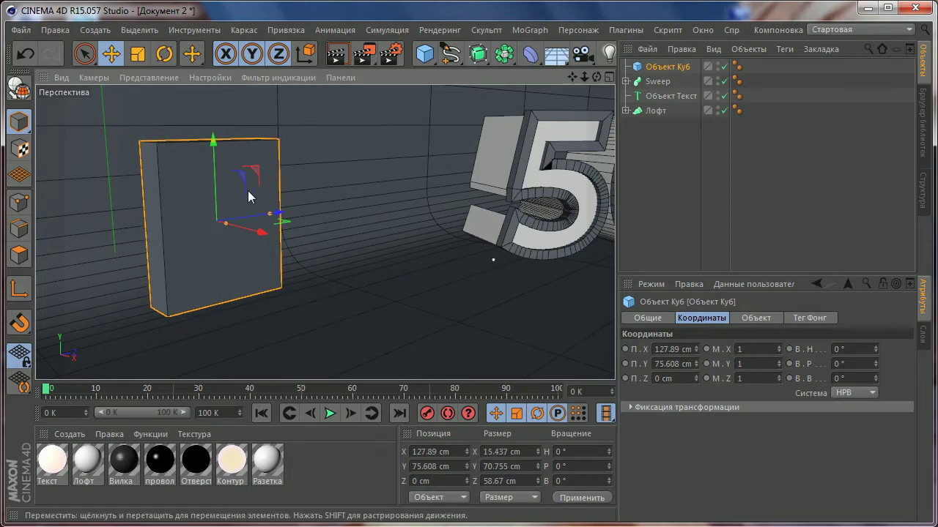
pyautogui.moveTo(216, 146); pyautogui.dragTo(214, 155)
pyautogui.scroll(1, 245, 219)
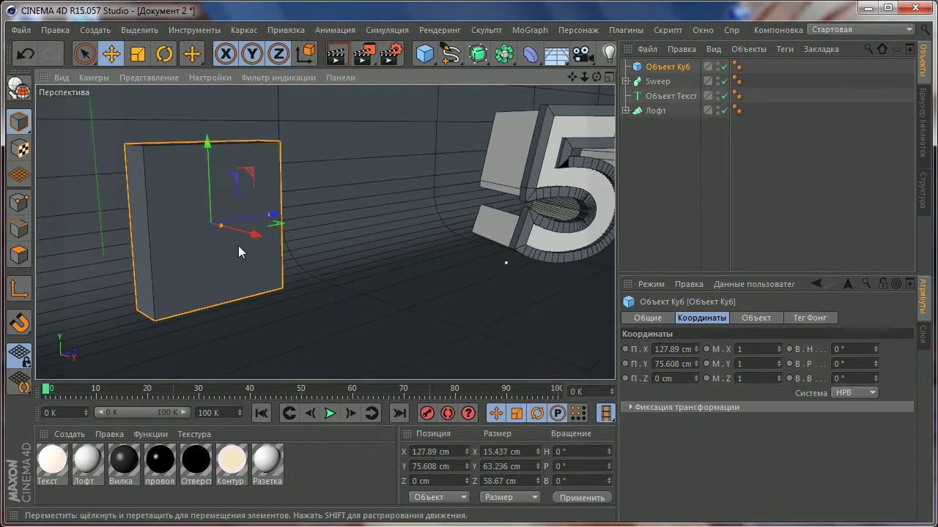
pyautogui.moveTo(238, 245)
pyautogui.mouseDown()
pyautogui.moveTo(162, 214)
pyautogui.moveTo(311, 286)
pyautogui.moveTo(204, 264)
pyautogui.moveTo(249, 207)
pyautogui.mouseUp()
# - Orbit and zoom in to inspect the slab from several angles
pyautogui.moveTo(262, 203)
pyautogui.keyDown('alt'); pyautogui.mouseDown()
pyautogui.moveTo(266, 251)
pyautogui.moveTo(320, 234)
pyautogui.moveTo(392, 253)
pyautogui.mouseUp(); pyautogui.keyUp('alt')
pyautogui.scroll(-5, 266, 252)
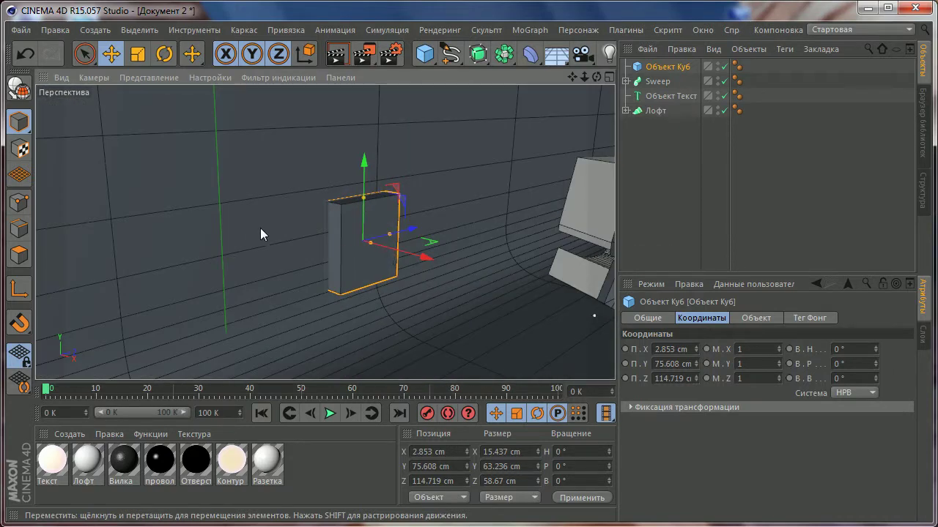
pyautogui.keyDown('alt'); pyautogui.moveTo(261, 229); pyautogui.dragTo(380, 263); pyautogui.keyUp('alt')
pyautogui.scroll(3, 360, 251)
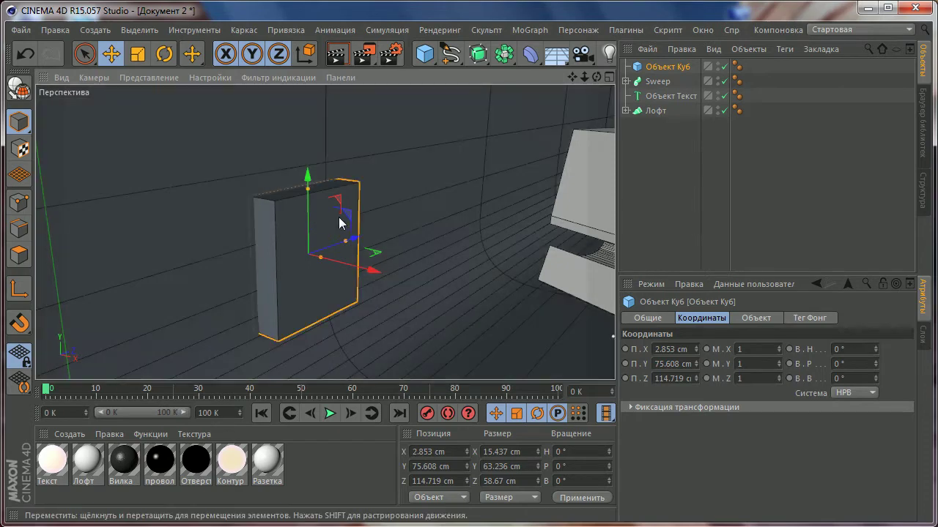
pyautogui.moveTo(341, 220)
pyautogui.keyDown('alt'); pyautogui.mouseDown()
pyautogui.moveTo(429, 215)
pyautogui.moveTo(498, 223)
pyautogui.moveTo(418, 219)
pyautogui.moveTo(523, 238)
pyautogui.moveTo(487, 234)
pyautogui.mouseUp(); pyautogui.keyUp('alt')
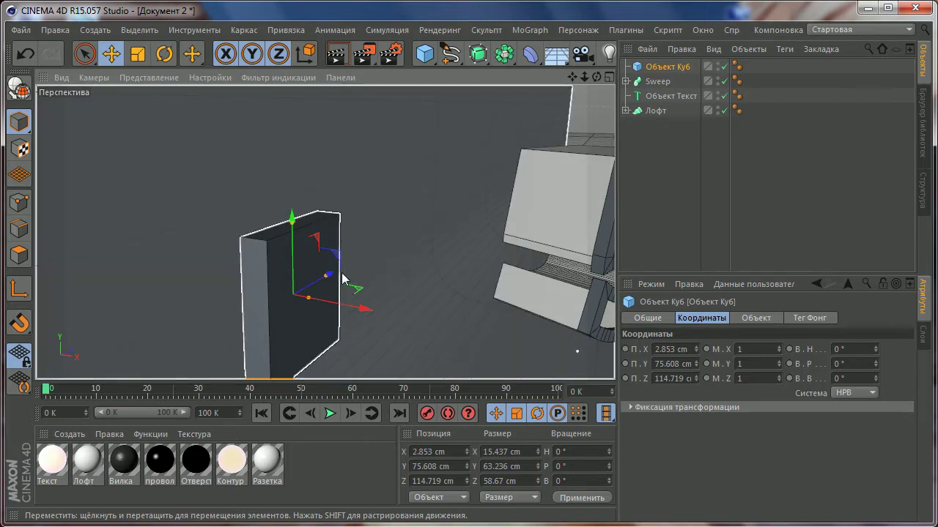
pyautogui.keyDown('alt'); pyautogui.moveTo(342, 278); pyautogui.dragTo(299, 310); pyautogui.keyUp('alt')
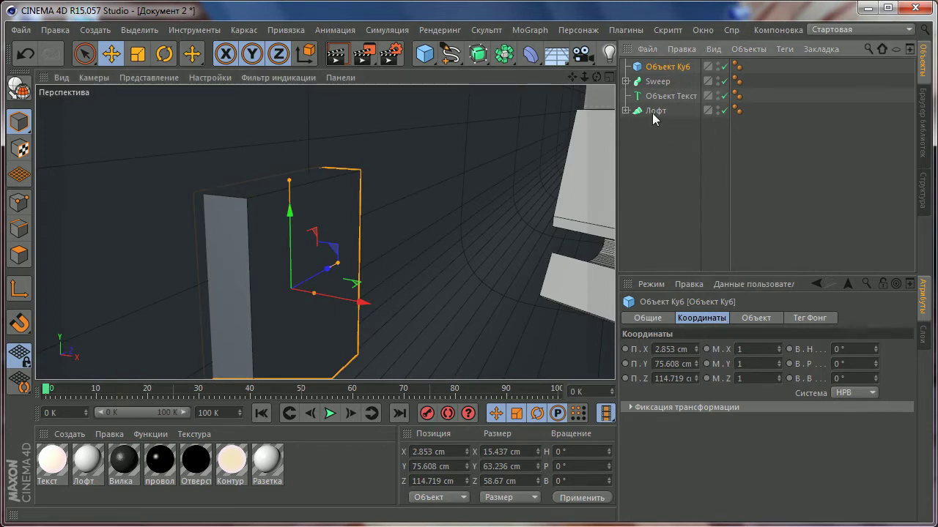
# - Fillet the cube with 2 cm radius and 10 subdivisions, then move it to X −3.006 cm
pyautogui.click(757, 320)
pyautogui.click(737, 411)
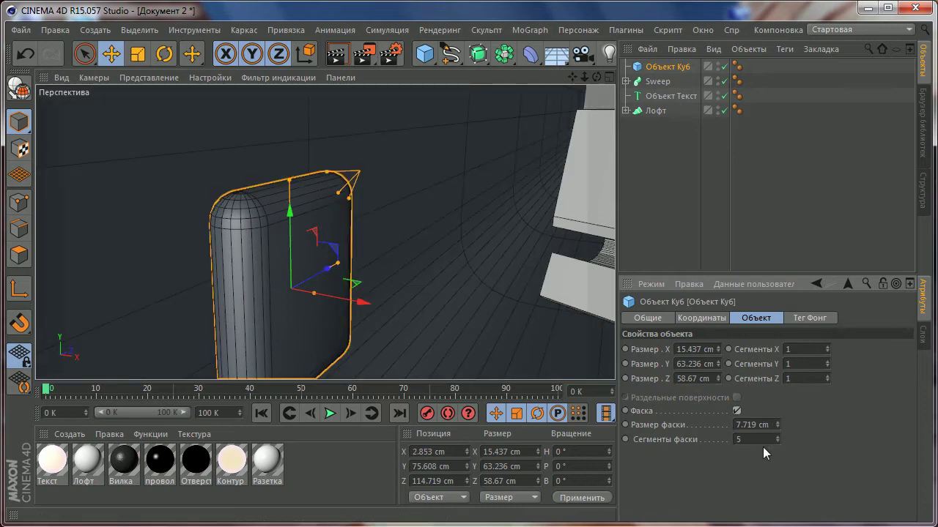
pyautogui.click(776, 441)
pyautogui.click(777, 437)
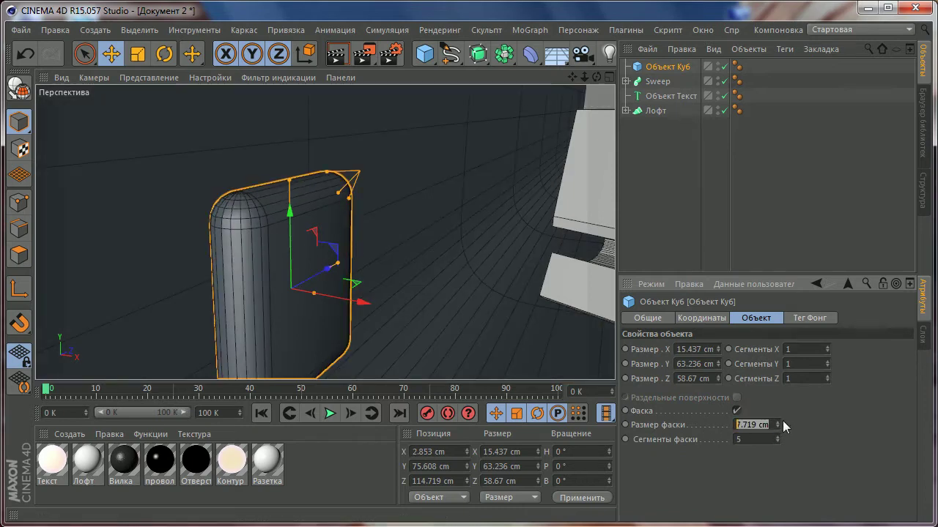
pyautogui.write('2')
pyautogui.press('Return')
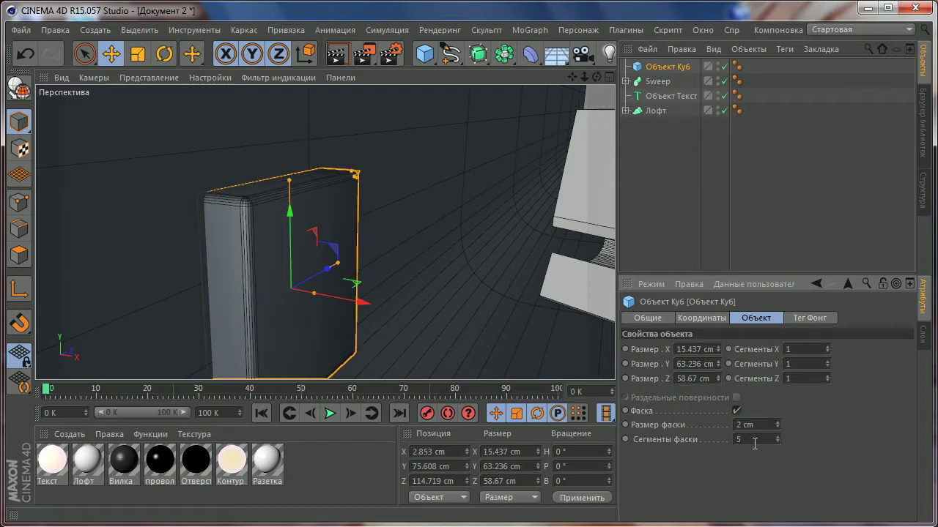
pyautogui.write('10')
pyautogui.press('Return')
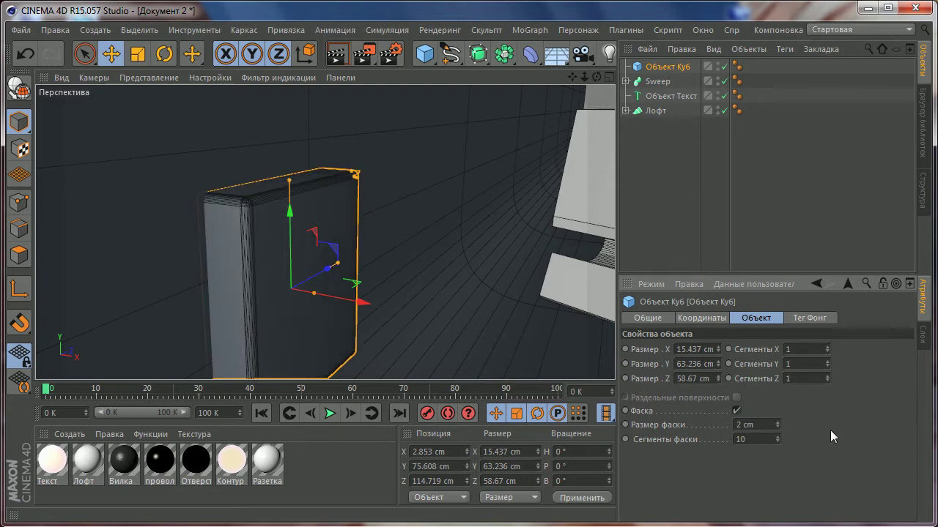
pyautogui.moveTo(366, 303)
pyautogui.mouseDown()
pyautogui.moveTo(297, 295)
pyautogui.moveTo(345, 293)
pyautogui.mouseUp()
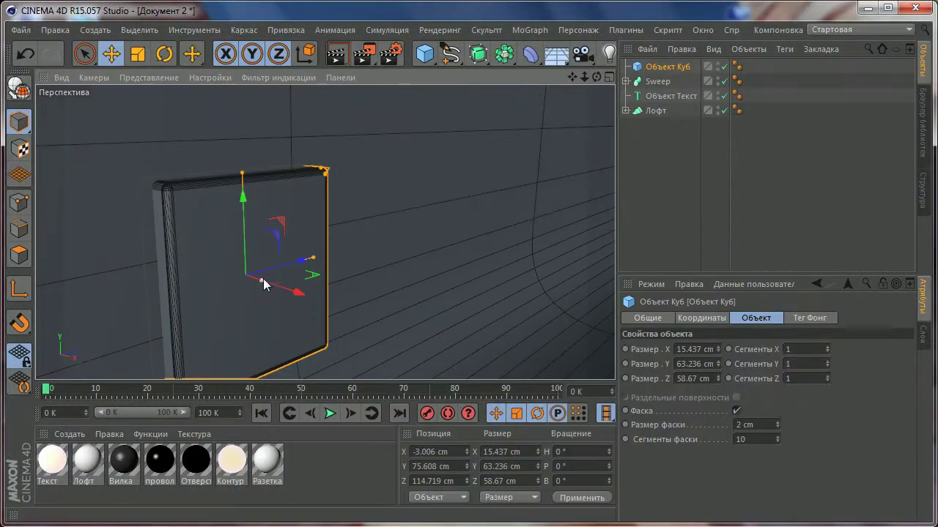
pyautogui.moveTo(263, 278)
pyautogui.keyDown('alt'); pyautogui.mouseDown()
pyautogui.moveTo(285, 264)
pyautogui.moveTo(373, 291)
pyautogui.moveTo(415, 279)
pyautogui.moveTo(336, 285)
pyautogui.mouseUp(); pyautogui.keyUp('alt')
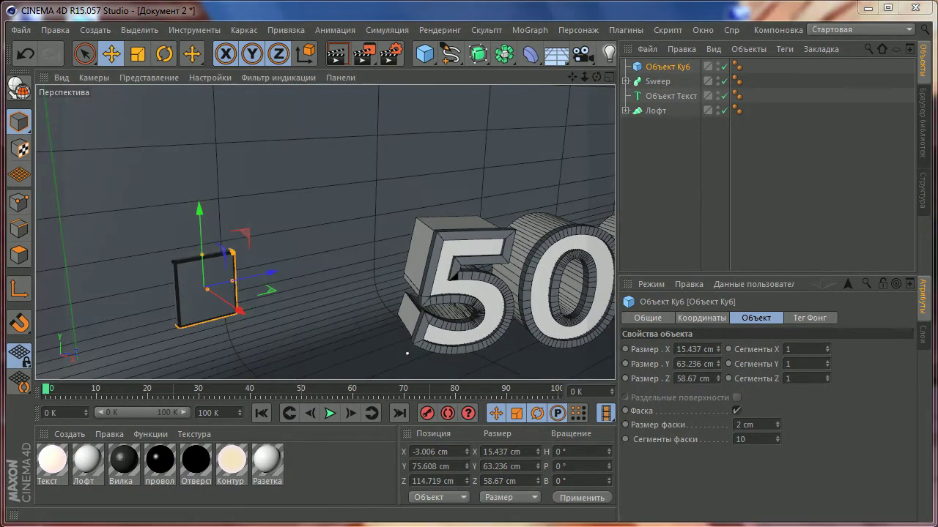
# - Enter new position values for the cube plate in the Coordinates panel and nudge it along X
pyautogui.click(453, 451)
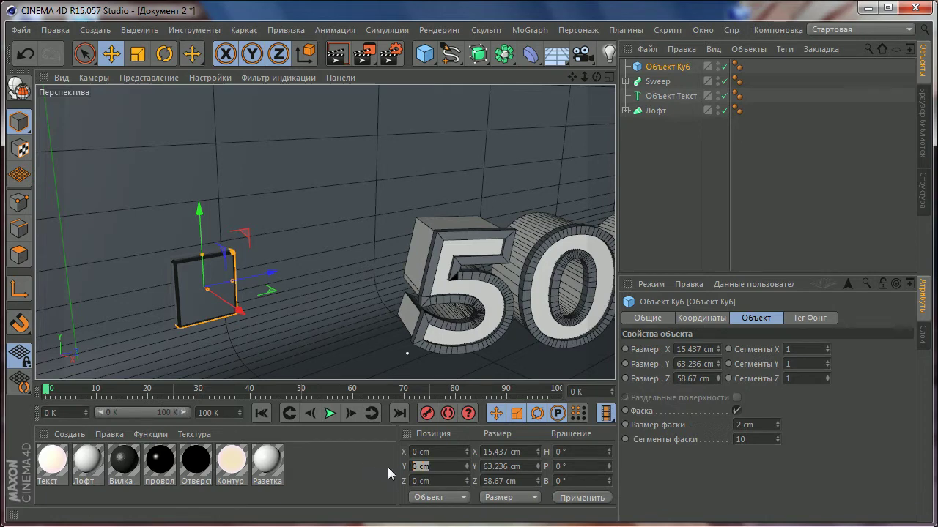
pyautogui.write('0')
pyautogui.write('6.')
pyautogui.write('5')
pyautogui.click(569, 501)
pyautogui.scroll(-3, 301, 316)
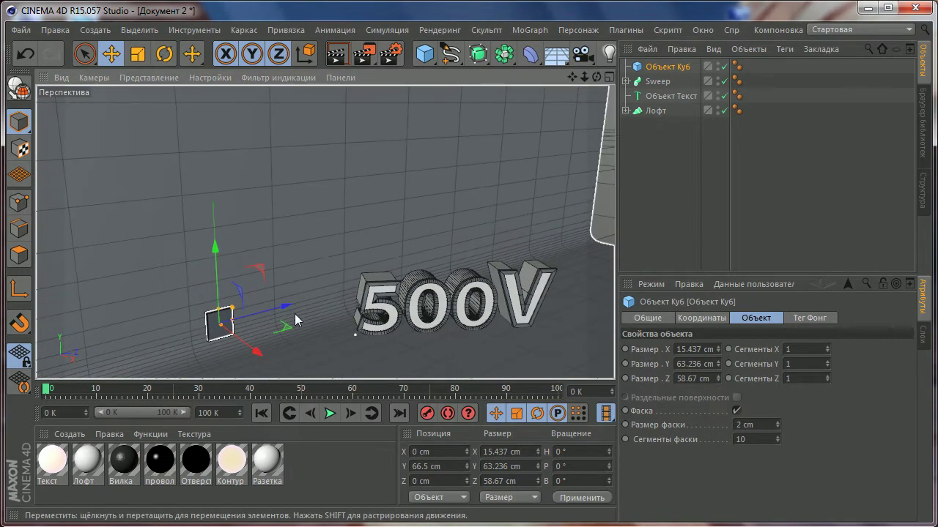
pyautogui.scroll(-2, 294, 313)
pyautogui.scroll(2, 295, 314)
pyautogui.scroll(2, 294, 314)
pyautogui.scroll(2, 294, 314)
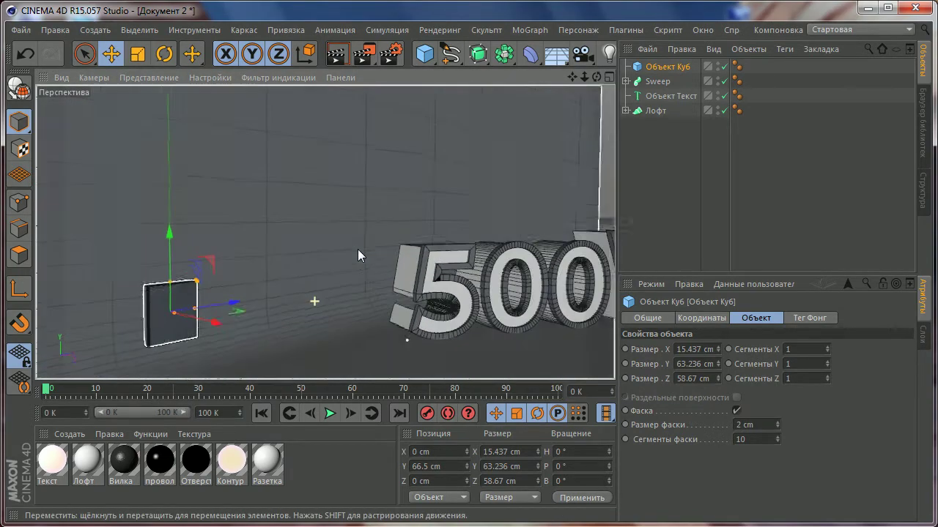
pyautogui.moveTo(219, 327); pyautogui.dragTo(224, 331)
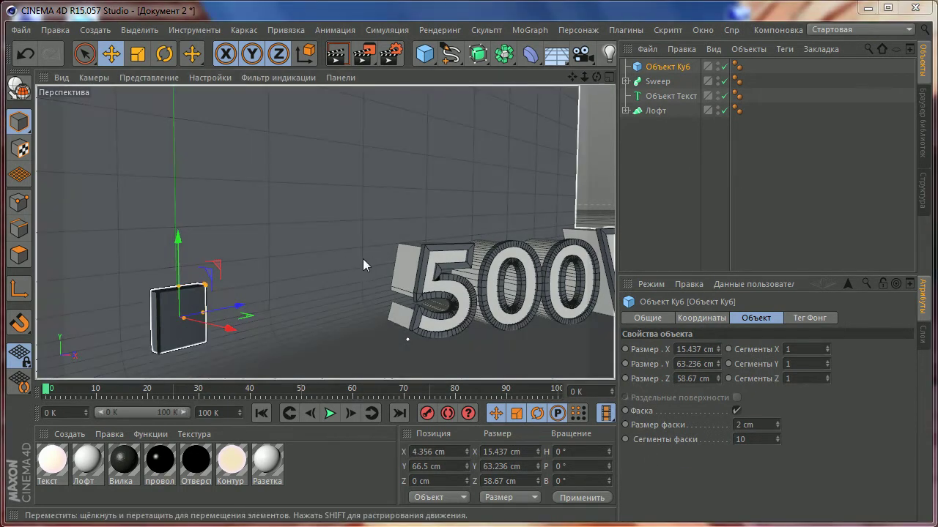
# - Move the Sweep and 500V text together further back and to the side
pyautogui.moveTo(362, 258)
pyautogui.keyDown('alt'); pyautogui.mouseDown()
pyautogui.moveTo(373, 286)
pyautogui.moveTo(421, 279)
pyautogui.moveTo(369, 356)
pyautogui.moveTo(450, 293)
pyautogui.moveTo(388, 278)
pyautogui.mouseUp(); pyautogui.keyUp('alt')
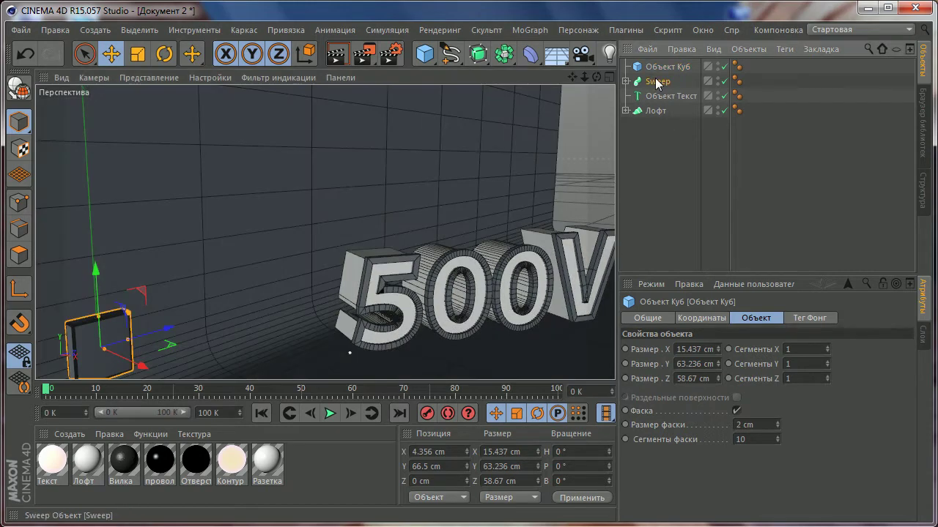
pyautogui.click(657, 81)
pyautogui.keyDown('ctrl'); pyautogui.click(670, 96); pyautogui.keyUp('ctrl')
pyautogui.keyDown('alt'); pyautogui.moveTo(484, 294); pyautogui.dragTo(429, 302); pyautogui.keyUp('alt')
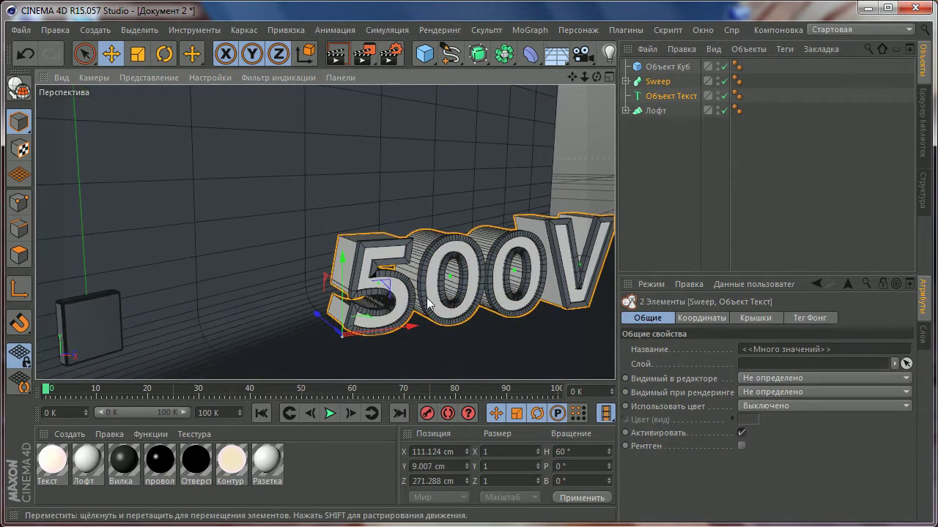
pyautogui.moveTo(335, 320)
pyautogui.mouseDown()
pyautogui.moveTo(331, 329)
pyautogui.moveTo(454, 297)
pyautogui.moveTo(450, 318)
pyautogui.moveTo(477, 315)
pyautogui.moveTo(391, 332)
pyautogui.moveTo(348, 302)
pyautogui.moveTo(356, 323)
pyautogui.mouseUp()
# - Move the cube plate to X 4.356, Y 86.824, Z −17.735 cm, then add a Camera
pyautogui.scroll(3, 354, 316)
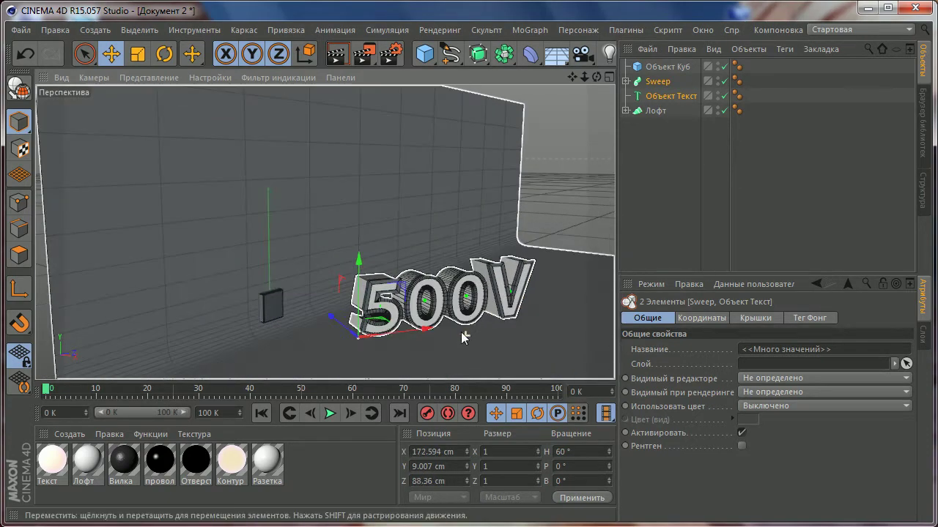
pyautogui.scroll(2, 352, 314)
pyautogui.click(147, 293)
pyautogui.scroll(3, 147, 293)
pyautogui.scroll(2, 161, 285)
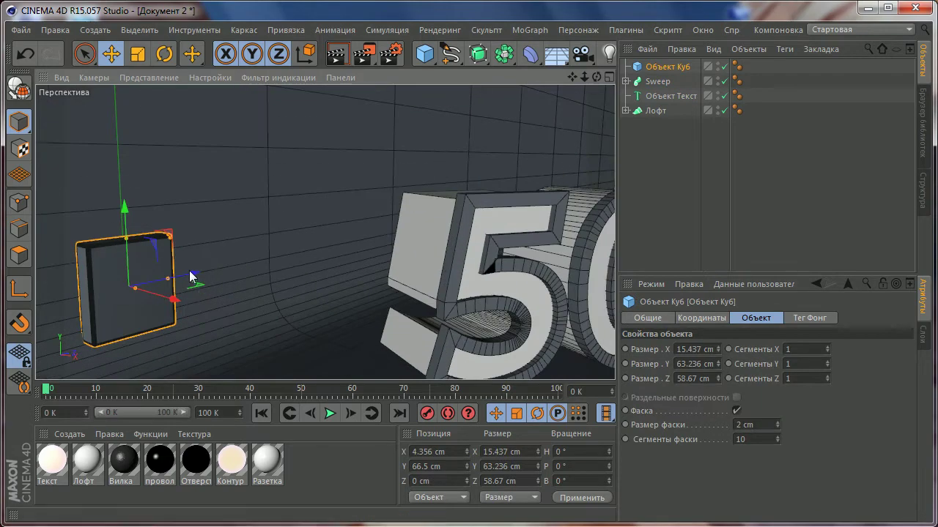
pyautogui.moveTo(189, 271); pyautogui.dragTo(240, 261)
pyautogui.moveTo(240, 261)
pyautogui.keyDown('alt'); pyautogui.mouseDown()
pyautogui.moveTo(238, 277)
pyautogui.moveTo(296, 263)
pyautogui.moveTo(257, 255)
pyautogui.mouseUp(); pyautogui.keyUp('alt')
pyautogui.scroll(-2, 291, 265)
pyautogui.moveTo(192, 205); pyautogui.dragTo(196, 184)
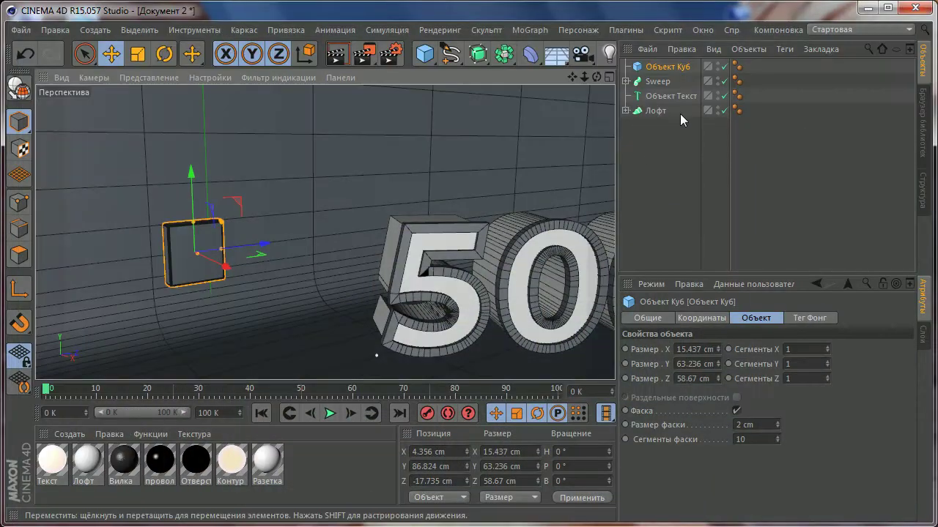
pyautogui.click(584, 54)
pyautogui.moveTo(568, 90)
pyautogui.keyDown('alt'); pyautogui.mouseDown()
pyautogui.moveTo(396, 245)
pyautogui.moveTo(372, 238)
pyautogui.mouseUp(); pyautogui.keyUp('alt')
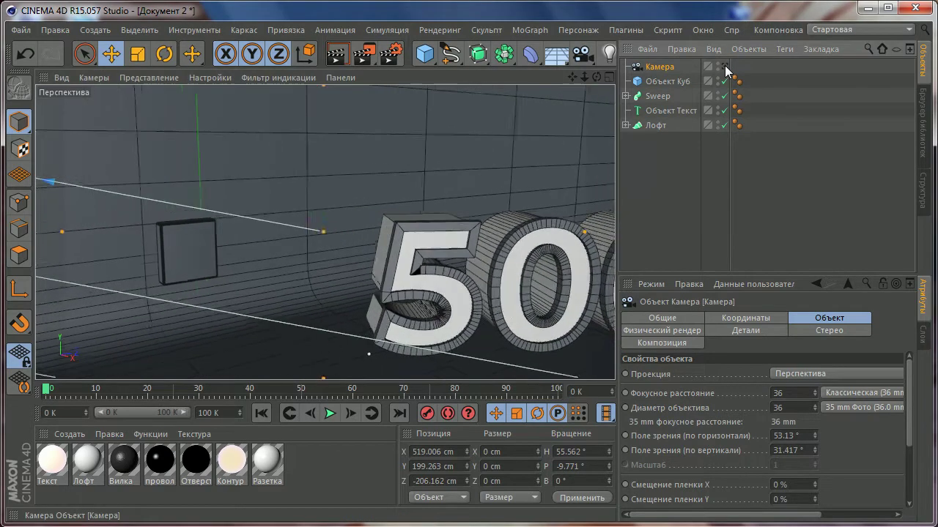
# - Look through the new camera and frame the 500V text and slab at heading 55.99°
pyautogui.click(724, 66)
pyautogui.keyDown('alt'); pyautogui.moveTo(451, 251); pyautogui.dragTo(376, 228); pyautogui.keyUp('alt')
pyautogui.scroll(-2, 376, 229)
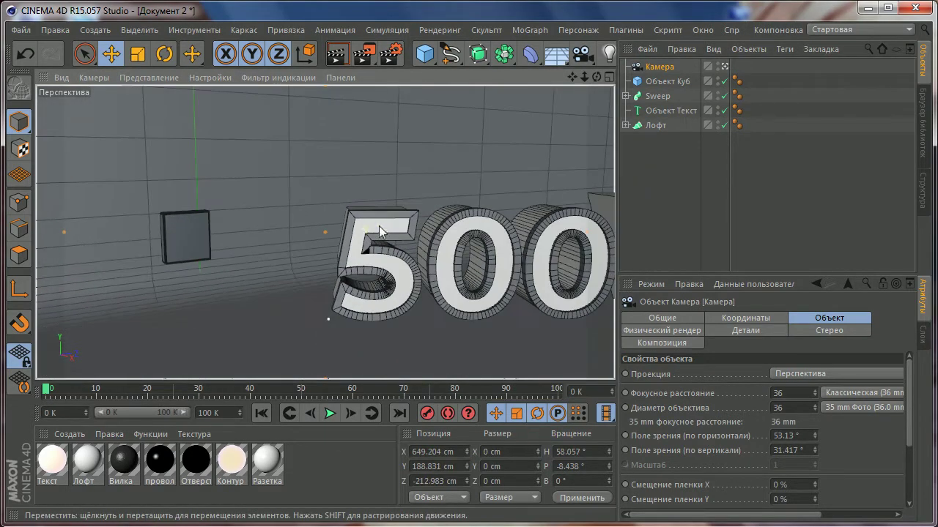
pyautogui.scroll(-2, 412, 213)
pyautogui.scroll(-2, 411, 214)
pyautogui.scroll(-2, 412, 213)
pyautogui.scroll(1, 412, 213)
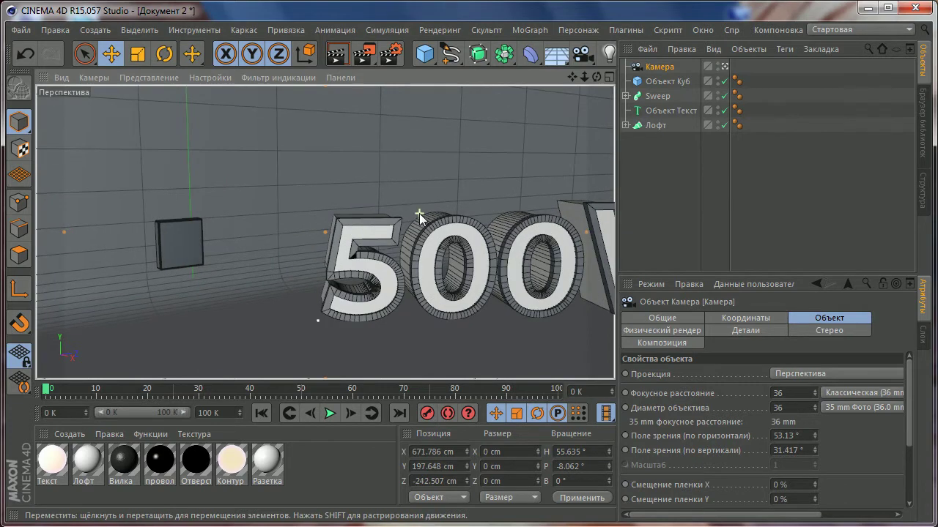
pyautogui.scroll(2, 419, 209)
pyautogui.scroll(2, 397, 218)
pyautogui.moveTo(402, 235)
pyautogui.keyDown('alt'); pyautogui.mouseDown()
pyautogui.moveTo(423, 233)
pyautogui.moveTo(391, 315)
pyautogui.mouseUp(); pyautogui.keyUp('alt')
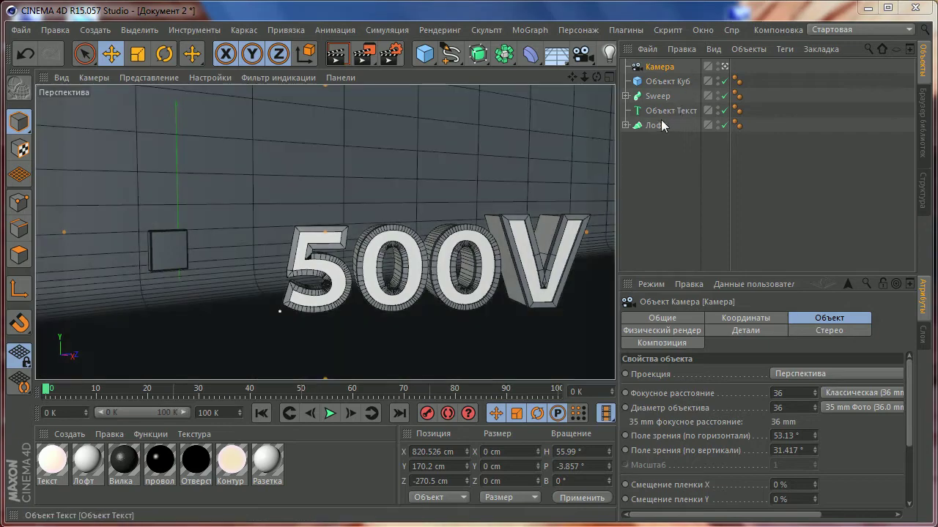
pyautogui.click(656, 125)
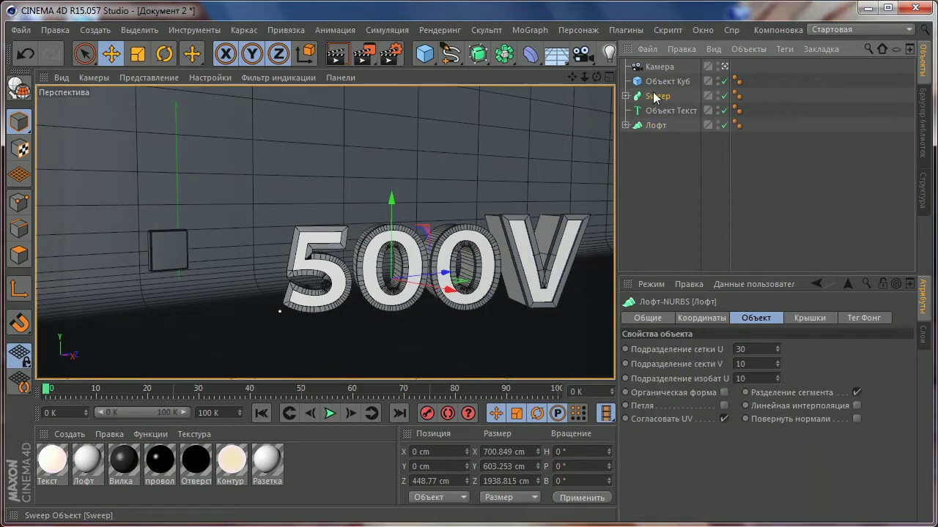
# - Rotate the Sweep and 500V text together to a 70° heading
pyautogui.keyDown('ctrl'); pyautogui.click(642, 110); pyautogui.keyUp('ctrl')
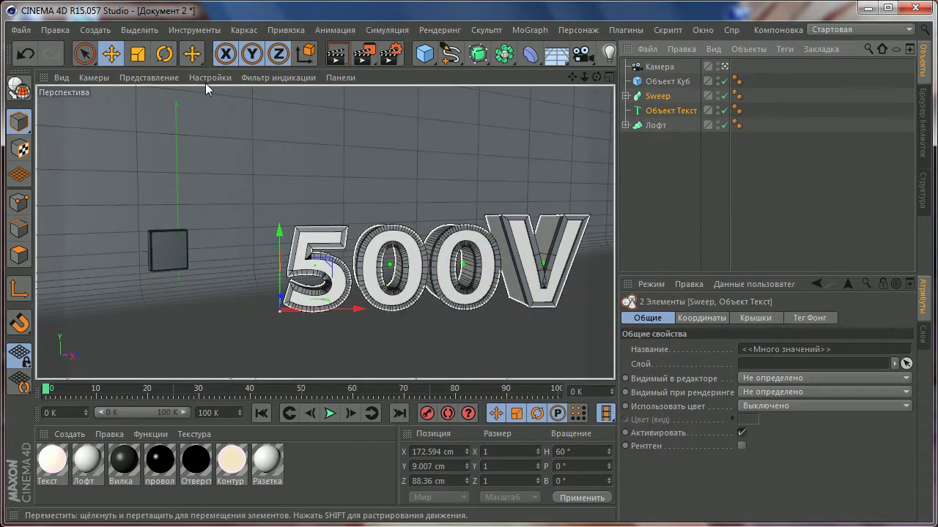
pyautogui.press('r')
pyautogui.moveTo(321, 346)
pyautogui.mouseDown()
pyautogui.moveTo(342, 341)
pyautogui.moveTo(331, 345)
pyautogui.mouseUp()
pyautogui.press('e')
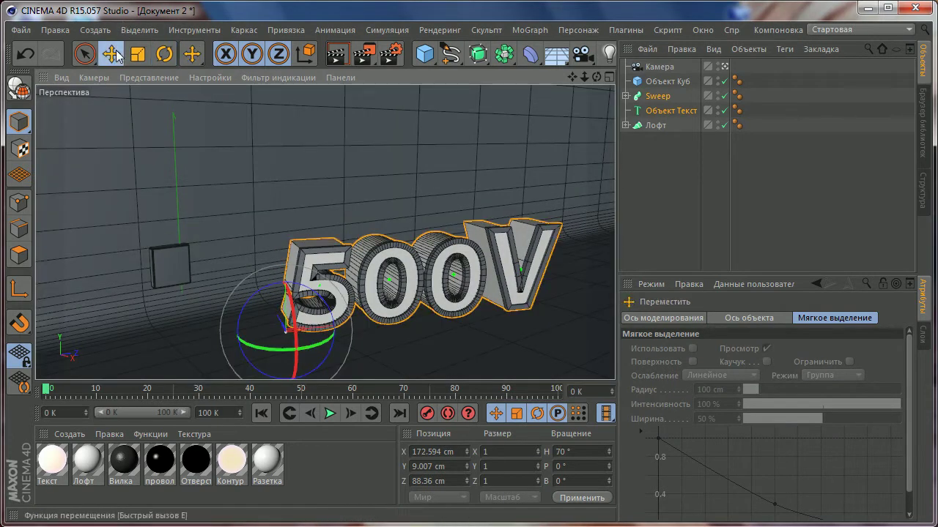
# - Select the camera and reframe it closer around the 500V text
pyautogui.keyDown('alt'); pyautogui.moveTo(313, 262); pyautogui.dragTo(307, 212); pyautogui.keyUp('alt')
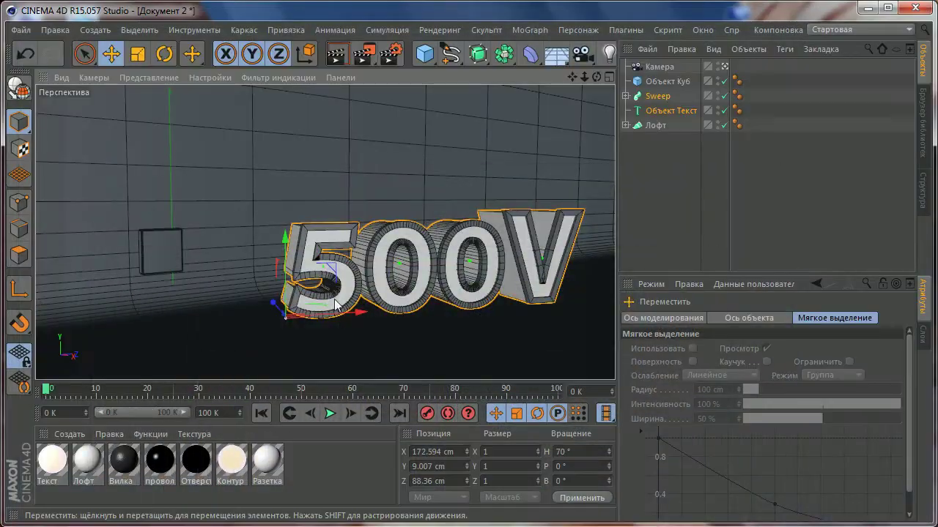
pyautogui.keyDown('alt'); pyautogui.moveTo(337, 301); pyautogui.dragTo(323, 292); pyautogui.keyUp('alt')
pyautogui.keyDown('alt'); pyautogui.moveTo(323, 291); pyautogui.dragTo(326, 278, button='middle'); pyautogui.keyUp('alt')
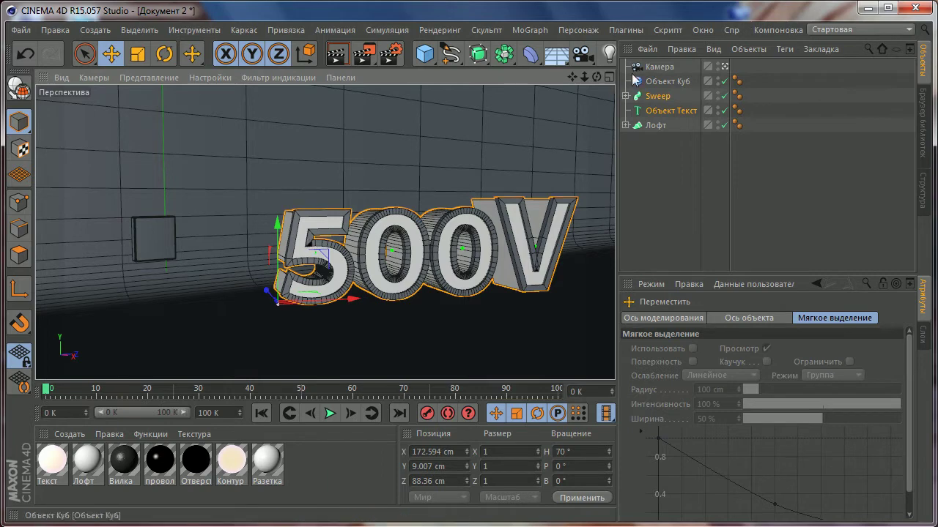
pyautogui.click(659, 67)
pyautogui.keyDown('alt'); pyautogui.moveTo(356, 232); pyautogui.dragTo(356, 233, button='middle'); pyautogui.keyUp('alt')
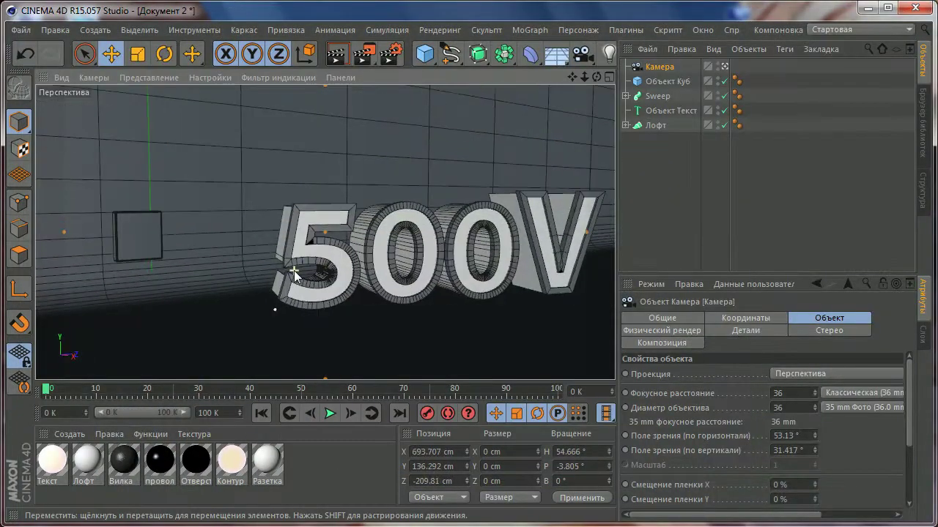
pyautogui.moveTo(302, 266)
pyautogui.keyDown('alt'); pyautogui.mouseDown()
pyautogui.moveTo(300, 257)
pyautogui.moveTo(308, 262)
pyautogui.mouseUp(); pyautogui.keyUp('alt')
pyautogui.keyDown('alt'); pyautogui.moveTo(308, 258); pyautogui.dragTo(298, 255, button='middle'); pyautogui.keyUp('alt')
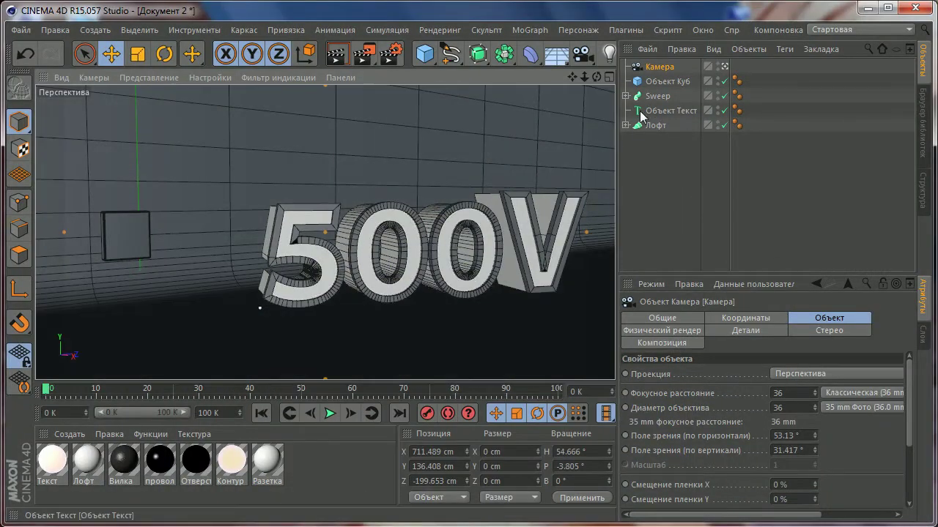
# - Scale the cube plate up to about 20.038 × 82.08 × 76.153 cm
pyautogui.click(112, 234)
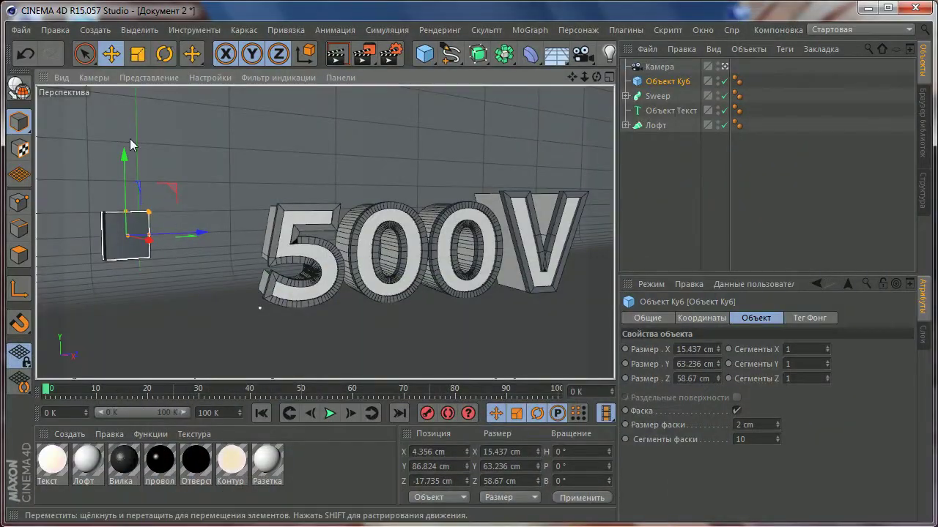
pyautogui.press('t')
pyautogui.moveTo(130, 145)
pyautogui.mouseDown()
pyautogui.moveTo(257, 148)
pyautogui.moveTo(367, 134)
pyautogui.moveTo(389, 142)
pyautogui.moveTo(375, 172)
pyautogui.mouseUp()
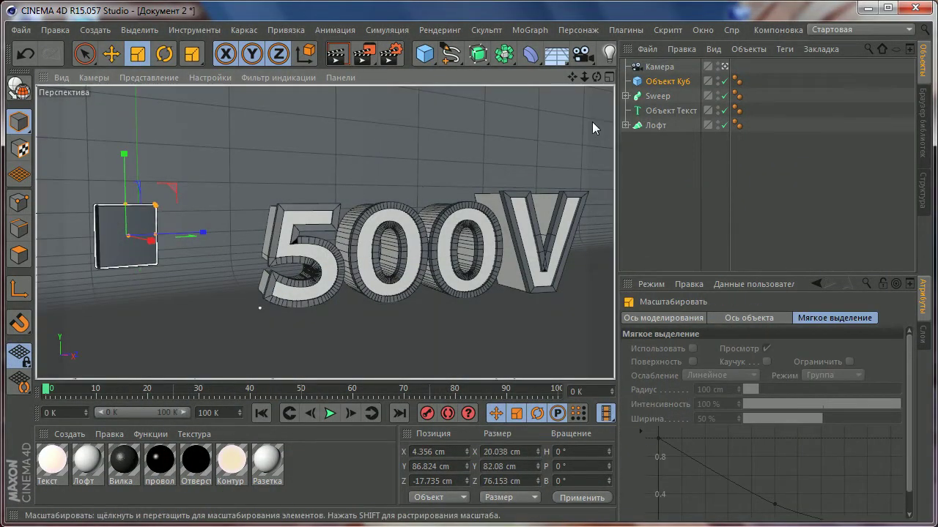
# - Turn the Sweep and 500V text to about 74° heading and slide them left along X
pyautogui.click(658, 96)
pyautogui.keyDown('ctrl'); pyautogui.click(670, 111); pyautogui.keyUp('ctrl')
pyautogui.press('r')
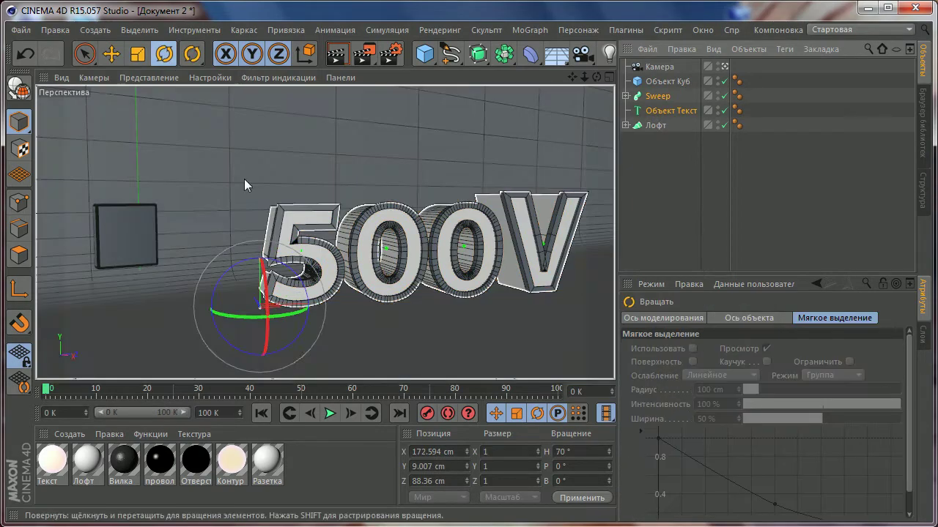
pyautogui.moveTo(290, 314); pyautogui.dragTo(288, 314)
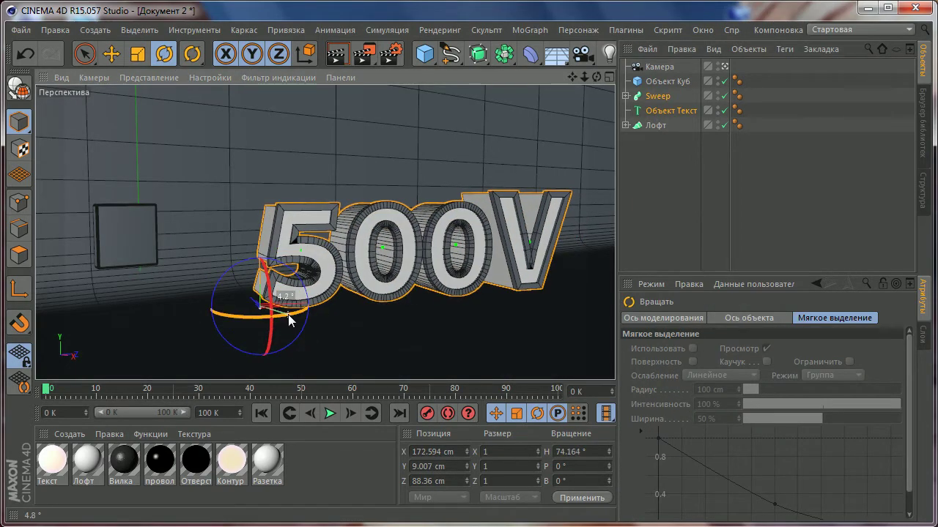
pyautogui.press('e')
pyautogui.moveTo(351, 293); pyautogui.dragTo(313, 304)
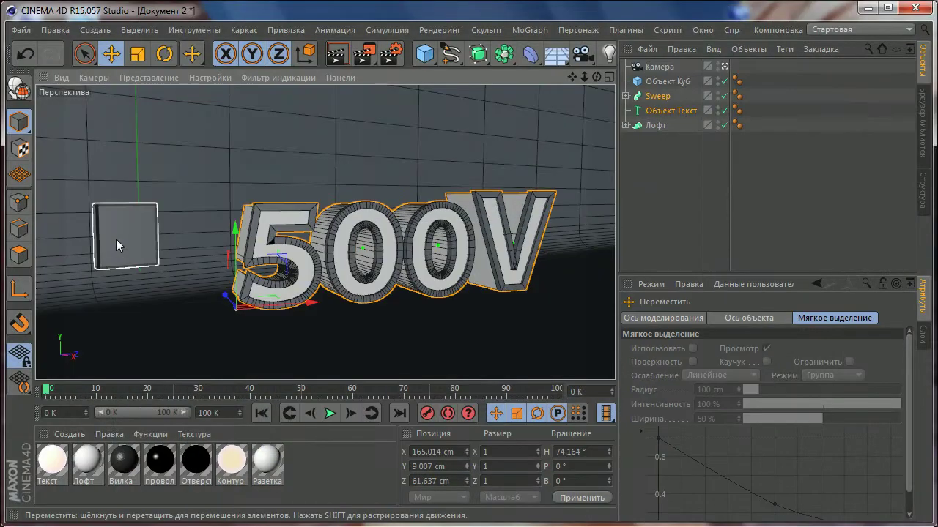
# - Raise the cube plate to Y 120.8 cm
pyautogui.click(116, 239)
pyautogui.moveTo(122, 170); pyautogui.dragTo(122, 132)
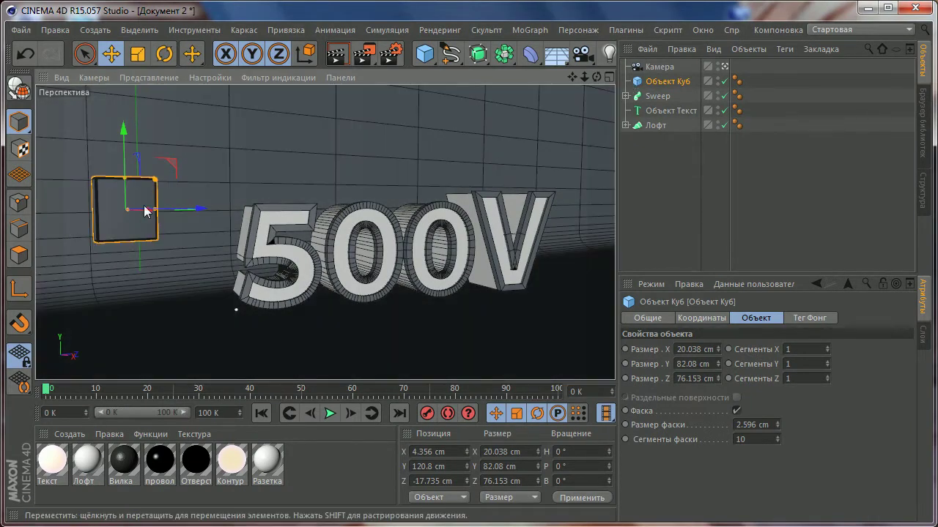
pyautogui.moveTo(332, 160)
pyautogui.keyDown('alt'); pyautogui.mouseDown()
pyautogui.moveTo(231, 181)
pyautogui.moveTo(480, 260)
pyautogui.moveTo(588, 240)
pyautogui.moveTo(375, 214)
pyautogui.moveTo(505, 235)
pyautogui.moveTo(464, 223)
pyautogui.moveTo(466, 247)
pyautogui.moveTo(332, 250)
pyautogui.mouseUp(); pyautogui.keyUp('alt')
pyautogui.click(841, 222)
# - Leave the camera view, orbit in on the plate, and add a 50 cm radius, 200 cm Cylinder
pyautogui.click(724, 66)
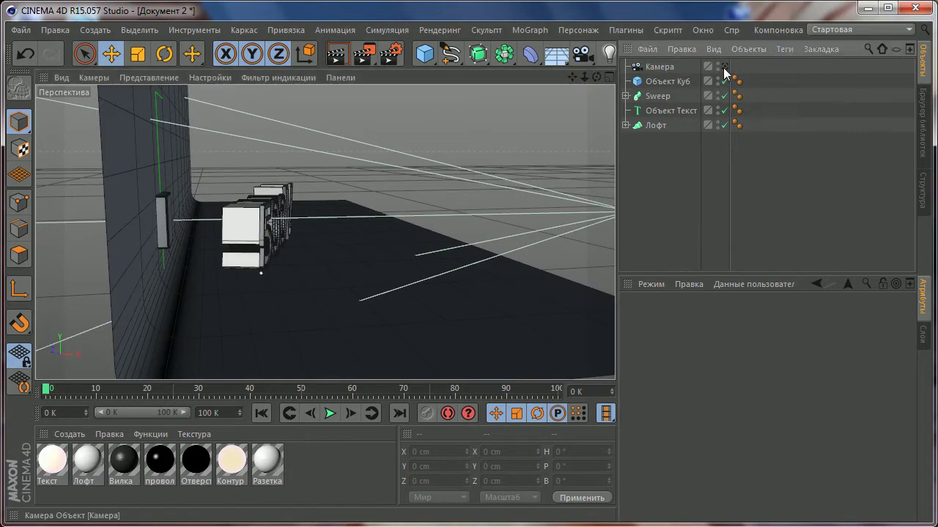
pyautogui.click(724, 67)
pyautogui.moveTo(462, 189)
pyautogui.keyDown('alt'); pyautogui.mouseDown()
pyautogui.moveTo(310, 215)
pyautogui.moveTo(317, 242)
pyautogui.moveTo(180, 237)
pyautogui.moveTo(216, 192)
pyautogui.moveTo(174, 179)
pyautogui.mouseUp(); pyautogui.keyUp('alt')
pyautogui.scroll(2, 188, 185)
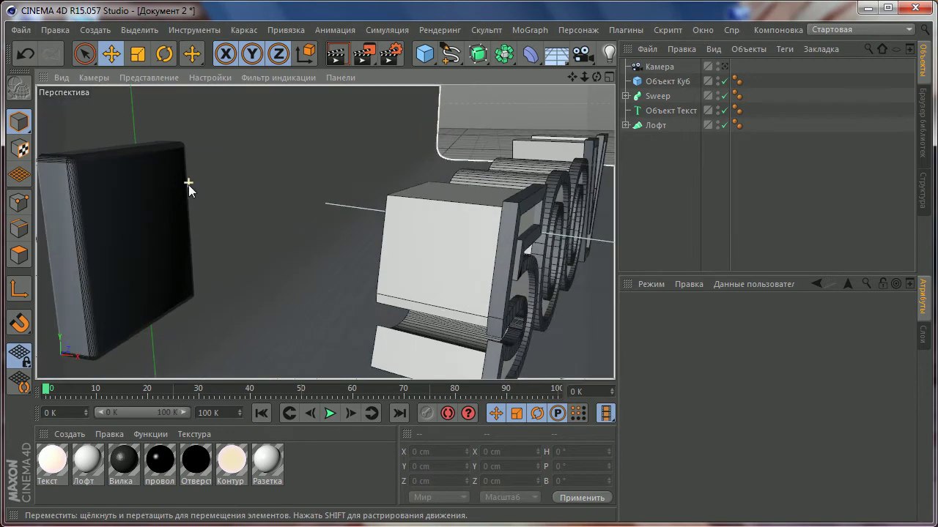
pyautogui.scroll(3, 143, 209)
pyautogui.moveTo(143, 210)
pyautogui.keyDown('alt'); pyautogui.mouseDown()
pyautogui.moveTo(243, 206)
pyautogui.moveTo(244, 176)
pyautogui.mouseUp(); pyautogui.keyUp('alt')
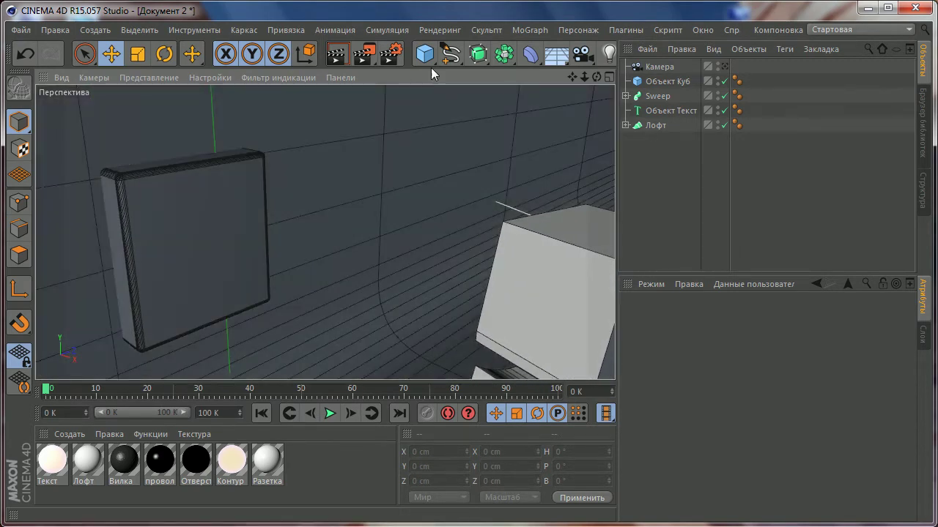
pyautogui.moveTo(430, 59); pyautogui.dragTo(824, 73)
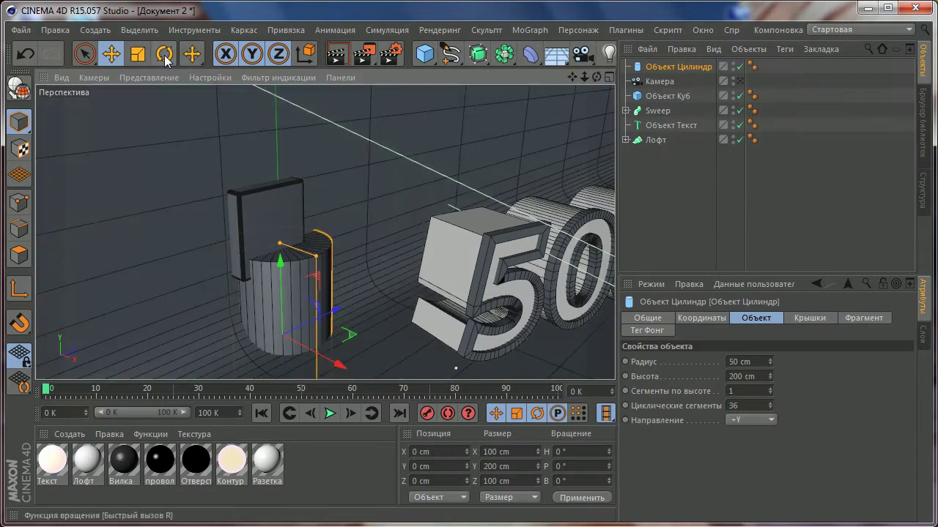
# - Turn the cylinder 90° onto its side and shrink it to about 61 cm across
pyautogui.press('r')
pyautogui.moveTo(295, 303)
pyautogui.mouseDown()
pyautogui.moveTo(315, 369)
pyautogui.moveTo(281, 284)
pyautogui.moveTo(280, 302)
pyautogui.mouseUp()
pyautogui.press('e')
pyautogui.moveTo(364, 315); pyautogui.dragTo(359, 292)
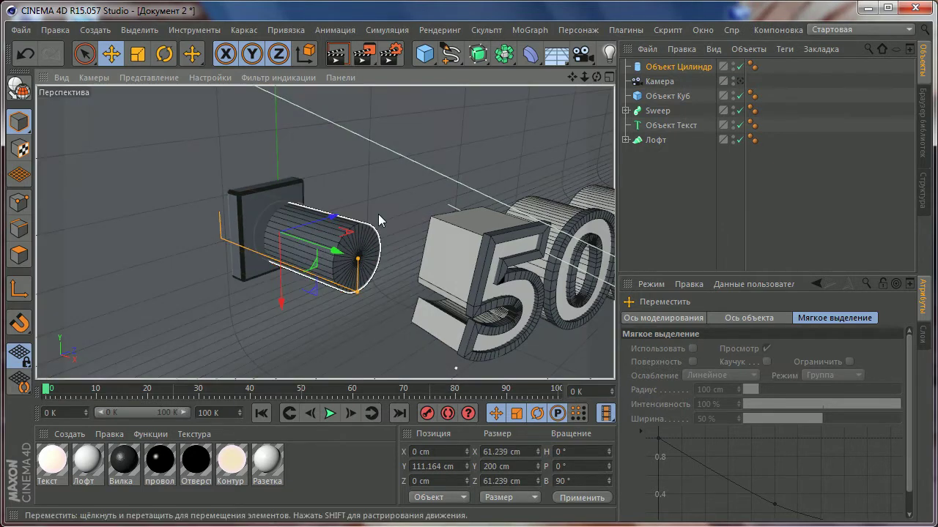
# - In the side view, centre the cylinder on the plate and scale it down slightly
pyautogui.middleClick(378, 214)
pyautogui.middleClick(211, 289)
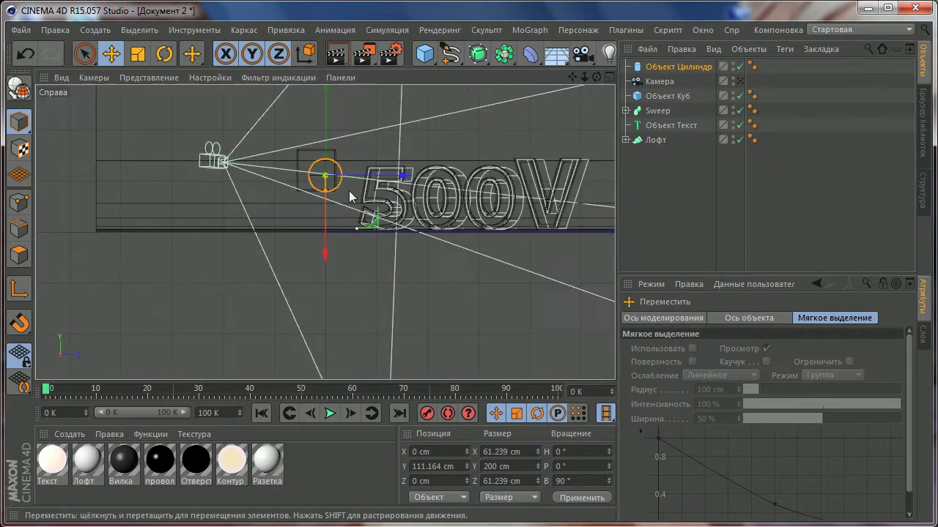
pyautogui.scroll(5, 341, 153)
pyautogui.scroll(5, 342, 156)
pyautogui.moveTo(331, 217); pyautogui.dragTo(282, 216)
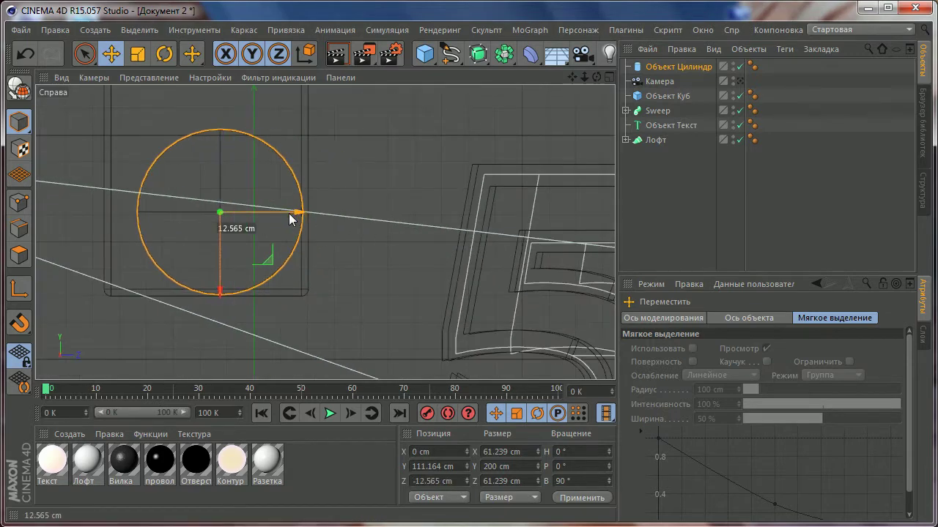
pyautogui.keyDown('alt'); pyautogui.moveTo(234, 280); pyautogui.dragTo(255, 323, button='middle'); pyautogui.keyUp('alt')
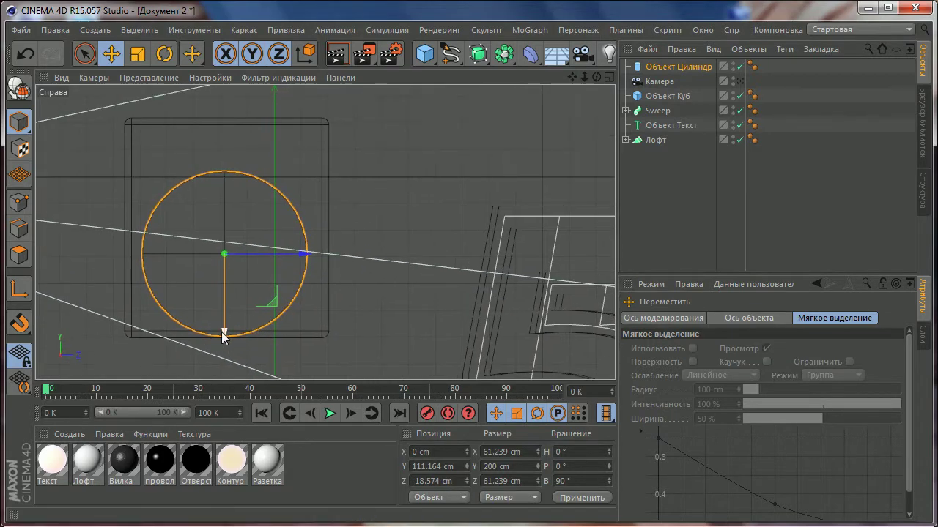
pyautogui.moveTo(224, 332); pyautogui.dragTo(227, 310)
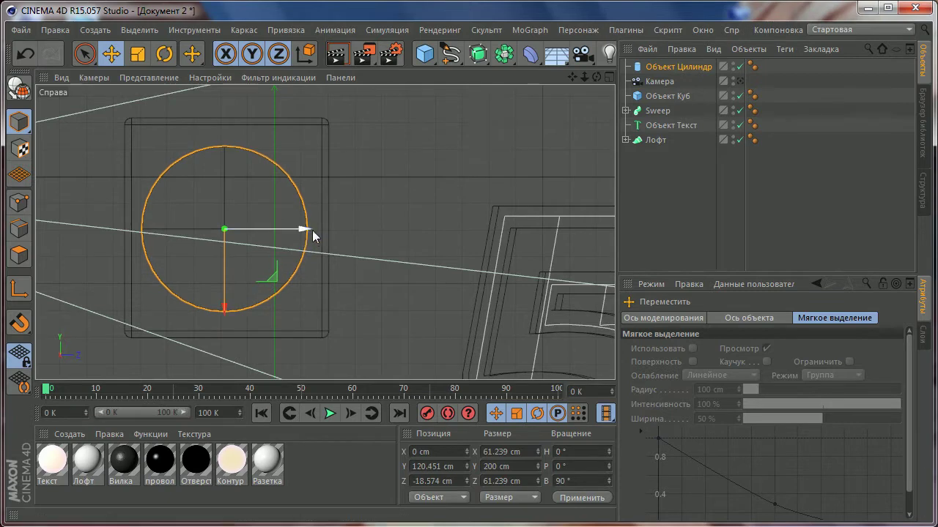
pyautogui.moveTo(306, 231); pyautogui.dragTo(304, 232)
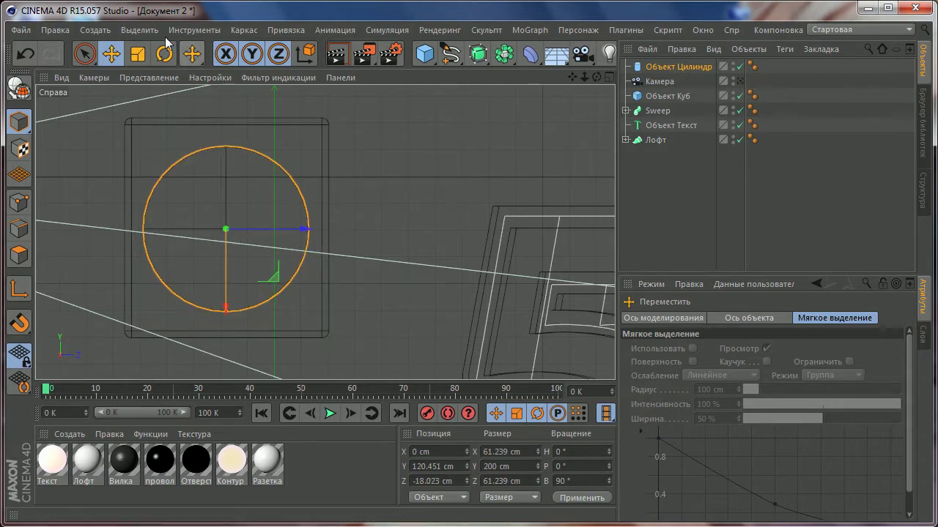
pyautogui.click(138, 54)
pyautogui.moveTo(374, 116); pyautogui.dragTo(359, 143)
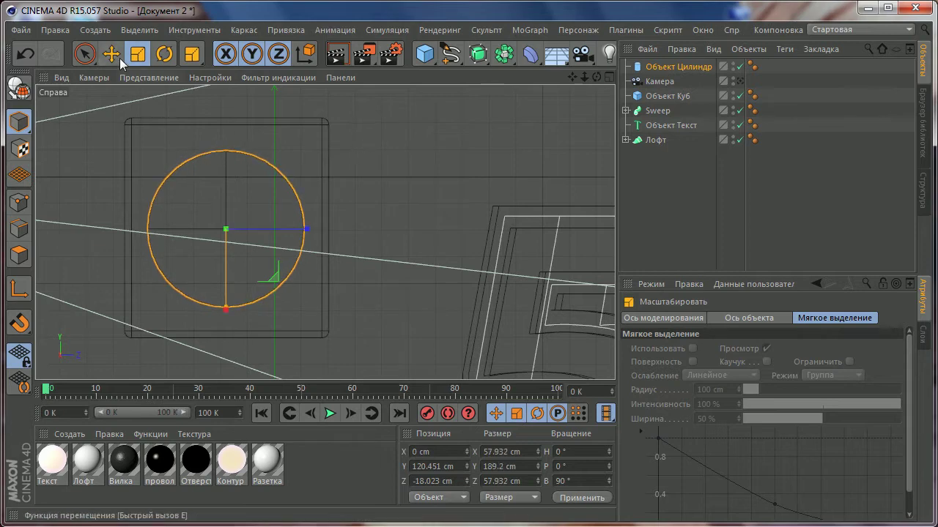
# - Shorten the cylinder to 114.61 cm and slide it along its length through the plate
pyautogui.press('F5')
pyautogui.middleClick(301, 213)
pyautogui.scroll(3, 308, 227)
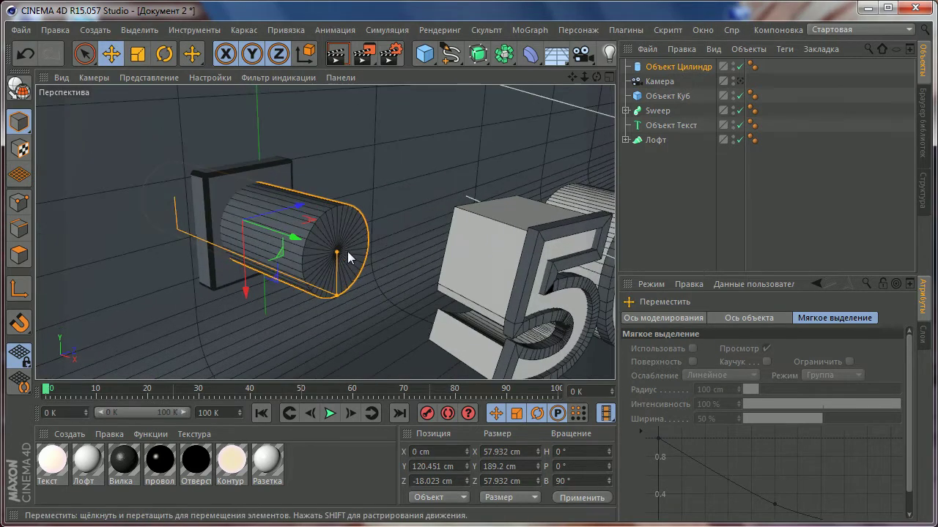
pyautogui.moveTo(336, 253)
pyautogui.mouseDown()
pyautogui.moveTo(299, 233)
pyautogui.moveTo(286, 212)
pyautogui.mouseUp()
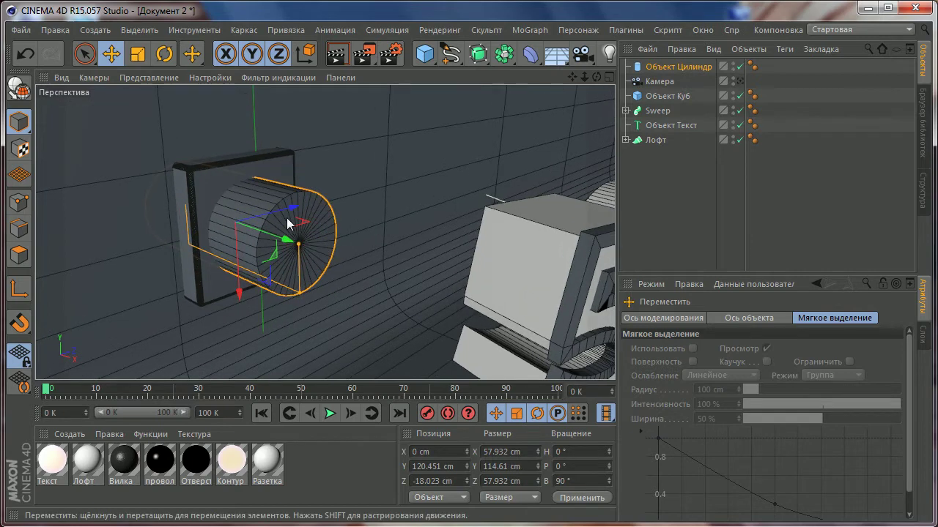
pyautogui.moveTo(271, 228)
pyautogui.mouseDown()
pyautogui.moveTo(380, 269)
pyautogui.moveTo(293, 241)
pyautogui.mouseUp()
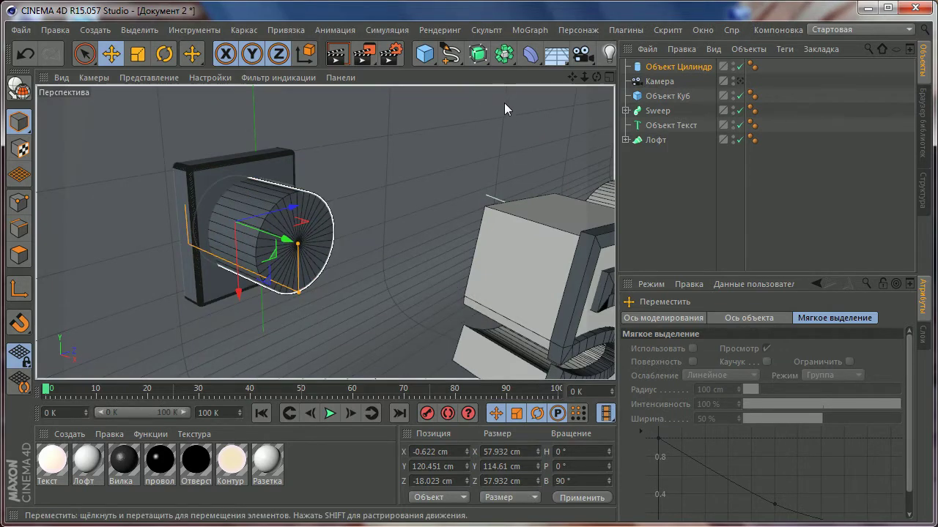
pyautogui.click(504, 54)
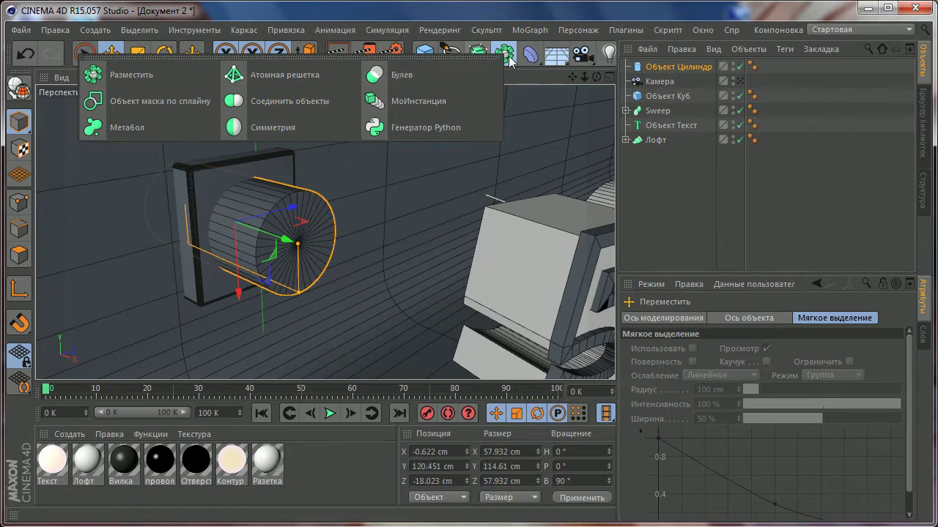
# - Add a Boolean and place the cube and cylinder under it to cut a round recess
pyautogui.click(425, 77)
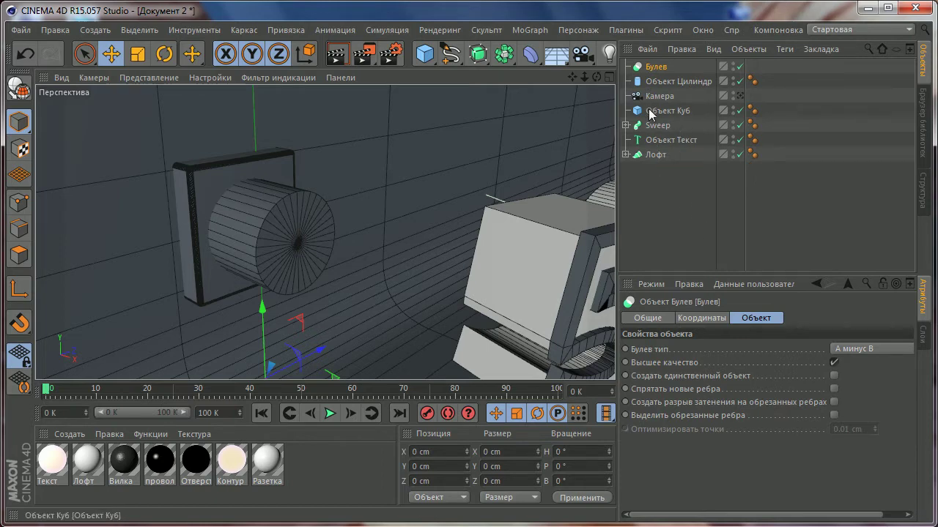
pyautogui.moveTo(650, 115); pyautogui.dragTo(659, 103)
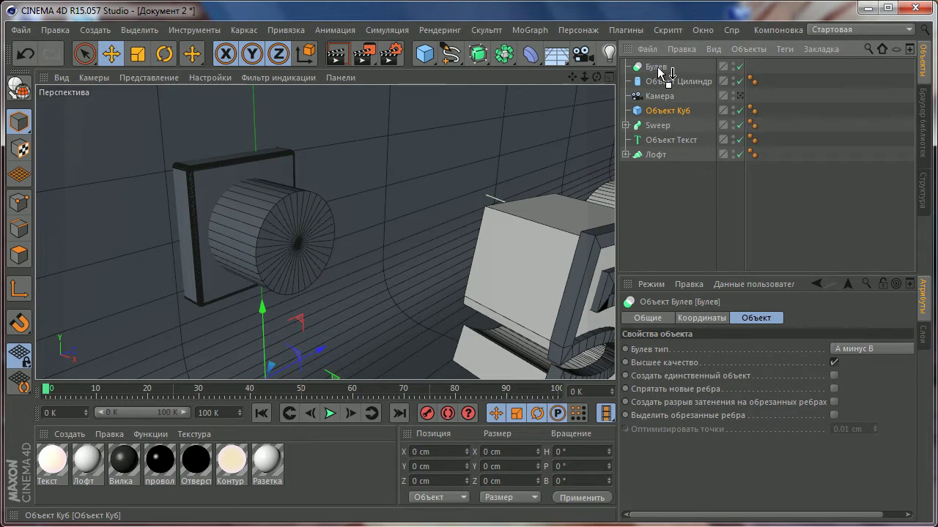
pyautogui.moveTo(659, 71); pyautogui.dragTo(663, 87)
pyautogui.keyDown('alt'); pyautogui.moveTo(433, 207); pyautogui.dragTo(305, 212); pyautogui.keyUp('alt')
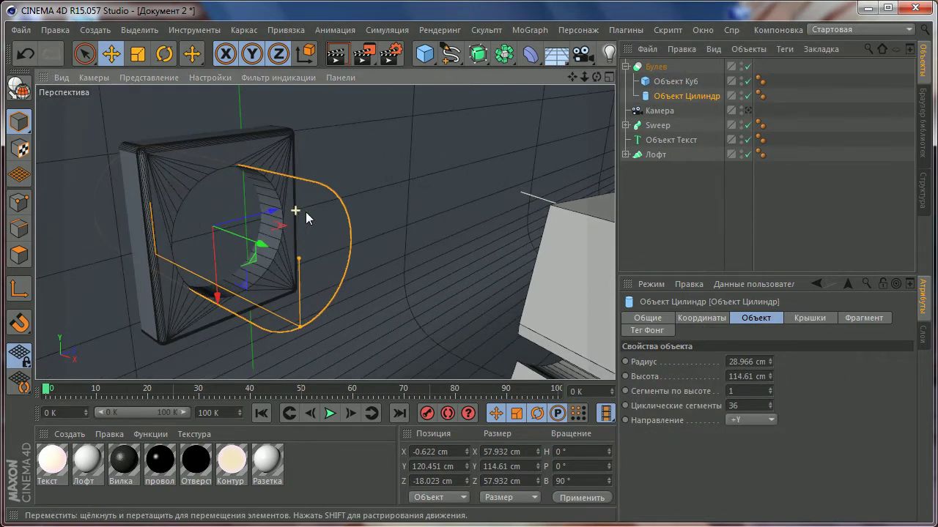
pyautogui.click(655, 67)
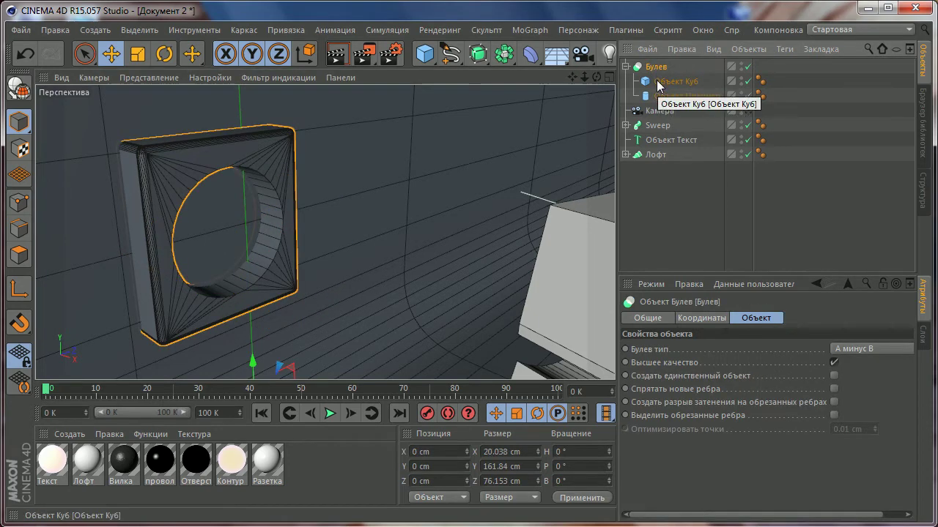
# - Slide the cutting cylinder along X to 58.582 cm for a shallow pocket
pyautogui.click(657, 82)
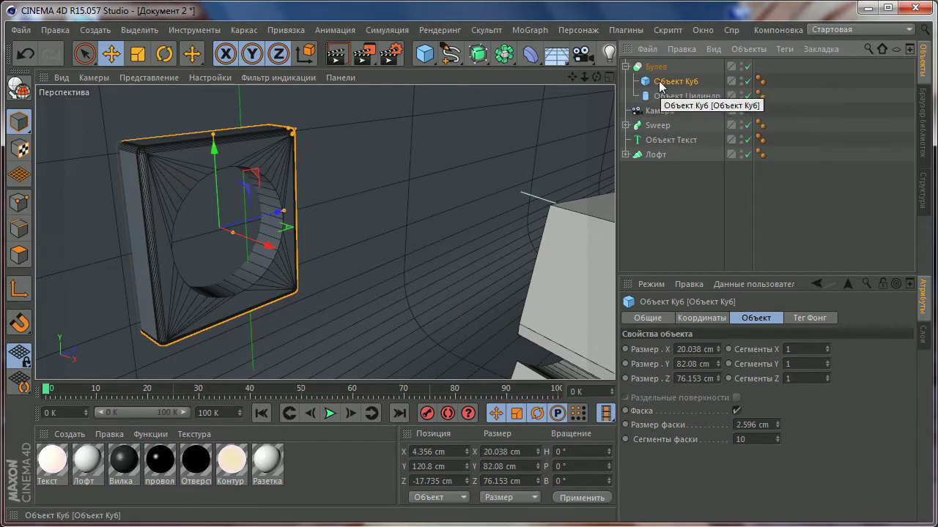
pyautogui.click(664, 98)
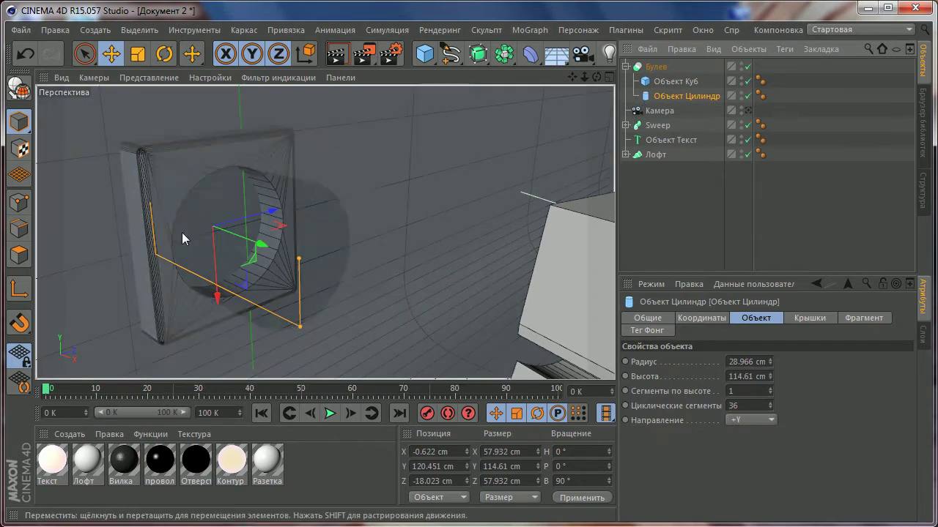
pyautogui.moveTo(261, 247)
pyautogui.mouseDown()
pyautogui.moveTo(283, 221)
pyautogui.moveTo(375, 208)
pyautogui.mouseUp()
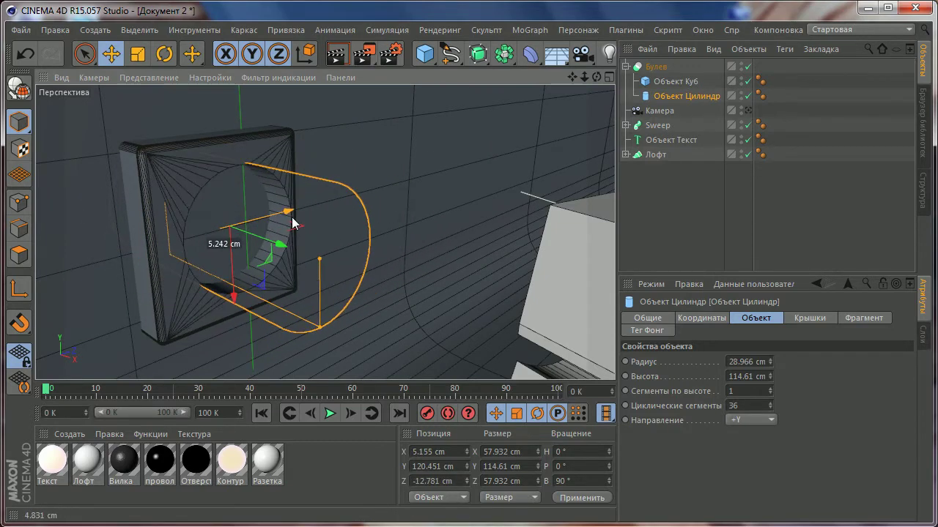
pyautogui.moveTo(375, 207)
pyautogui.mouseDown()
pyautogui.moveTo(293, 222)
pyautogui.moveTo(405, 304)
pyautogui.moveTo(360, 293)
pyautogui.mouseUp()
pyautogui.hotkey('ctrl', 'z')
pyautogui.hotkey('ctrl', 'z')
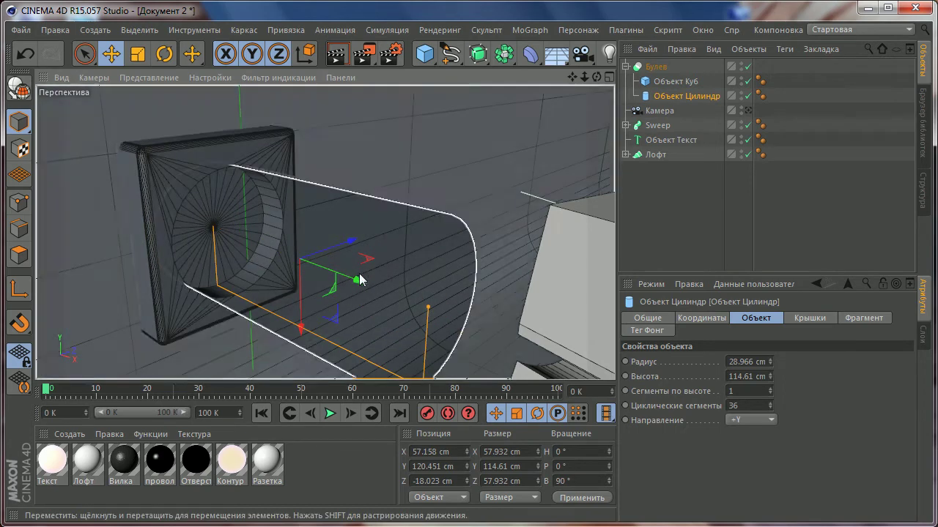
pyautogui.moveTo(360, 280); pyautogui.dragTo(366, 287)
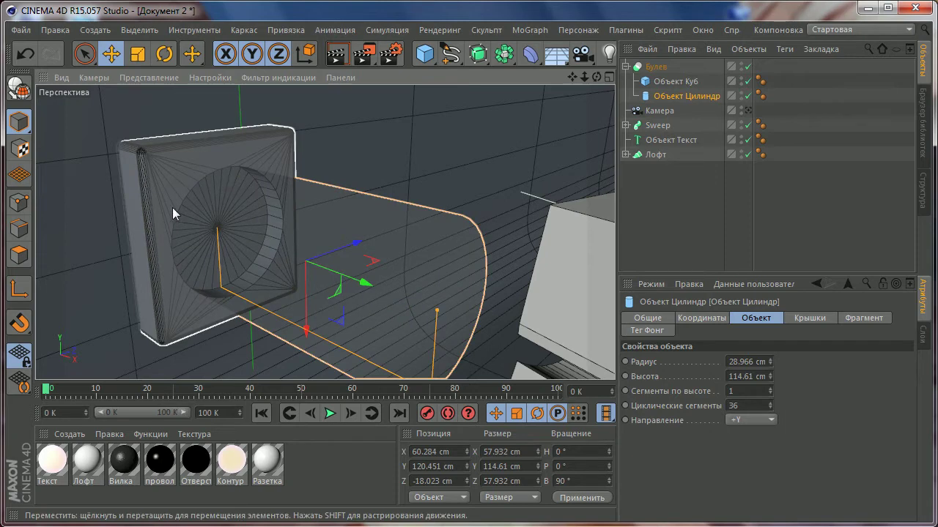
pyautogui.moveTo(371, 288)
pyautogui.mouseDown()
pyautogui.moveTo(381, 285)
pyautogui.moveTo(322, 272)
pyautogui.moveTo(381, 276)
pyautogui.moveTo(356, 276)
pyautogui.moveTo(372, 278)
pyautogui.mouseUp()
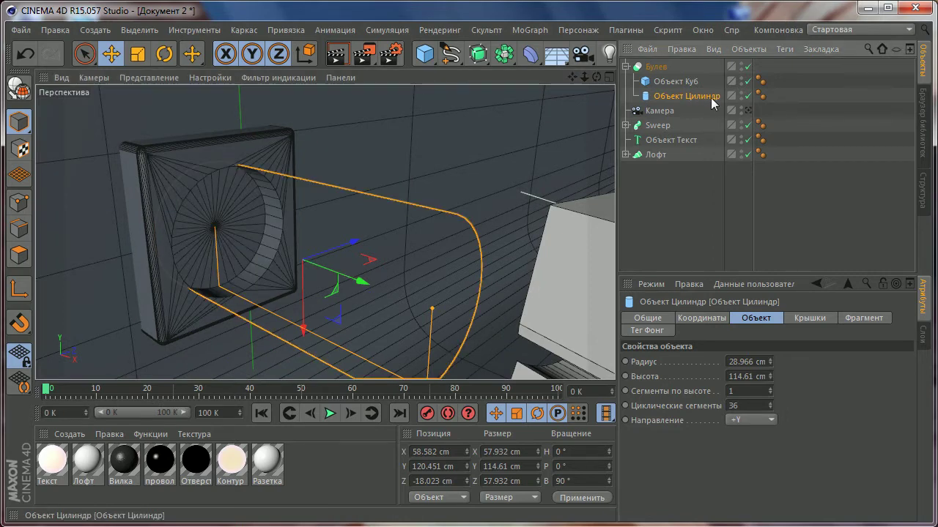
# - Toggle the cylinder's viewport visibility and orbit in to inspect the circular pocket
pyautogui.click(740, 95)
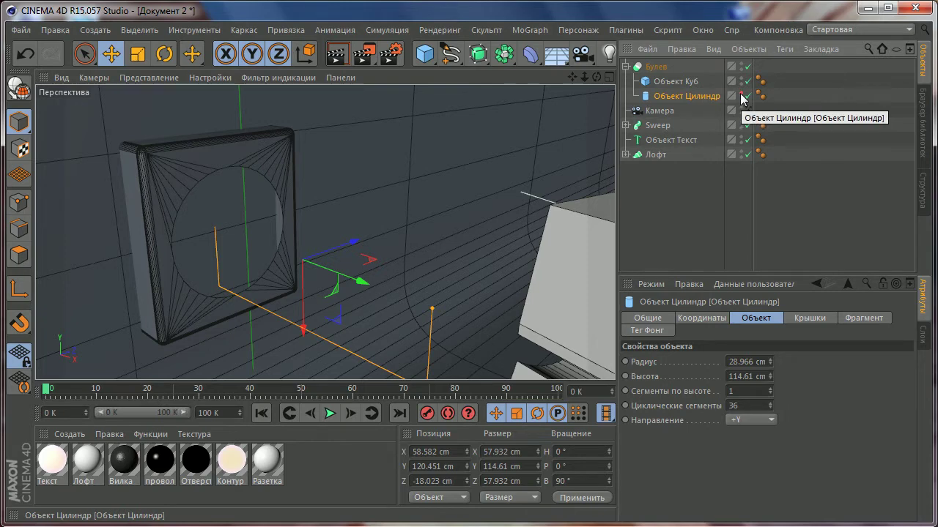
pyautogui.click(741, 95)
pyautogui.click(741, 94)
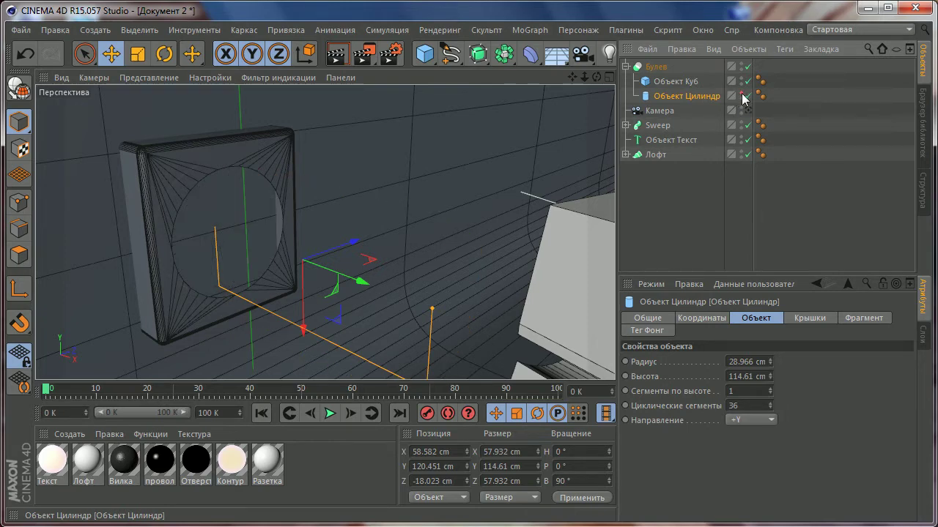
pyautogui.moveTo(505, 230)
pyautogui.keyDown('alt'); pyautogui.mouseDown()
pyautogui.moveTo(433, 183)
pyautogui.moveTo(311, 169)
pyautogui.mouseUp(); pyautogui.keyUp('alt')
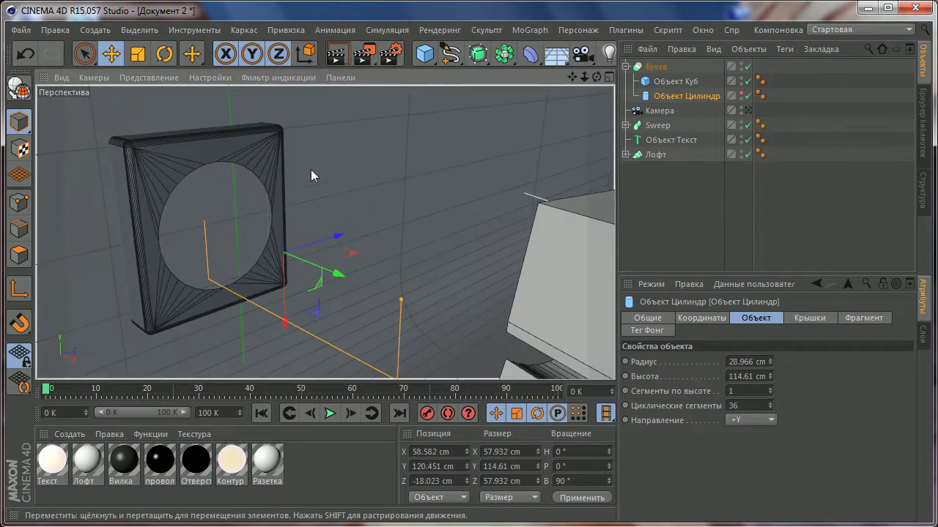
pyautogui.click(741, 95)
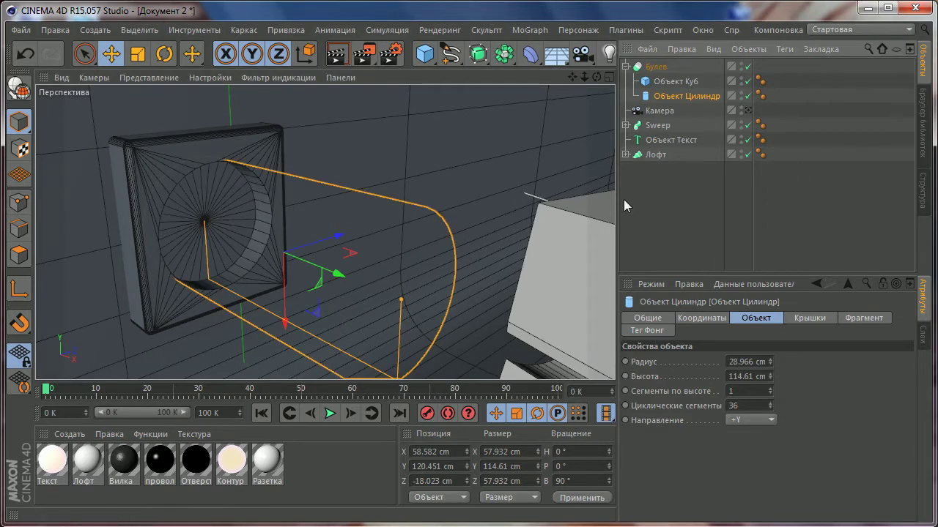
pyautogui.keyDown('alt'); pyautogui.moveTo(608, 205); pyautogui.dragTo(470, 219); pyautogui.keyUp('alt')
pyautogui.click(775, 232)
pyautogui.keyDown('alt'); pyautogui.moveTo(370, 213); pyautogui.dragTo(333, 230); pyautogui.keyUp('alt')
pyautogui.moveTo(335, 196)
pyautogui.keyDown('alt'); pyautogui.mouseDown()
pyautogui.moveTo(329, 208)
pyautogui.moveTo(336, 199)
pyautogui.moveTo(339, 208)
pyautogui.mouseUp(); pyautogui.keyUp('alt')
pyautogui.scroll(2, 327, 232)
pyautogui.scroll(2, 322, 206)
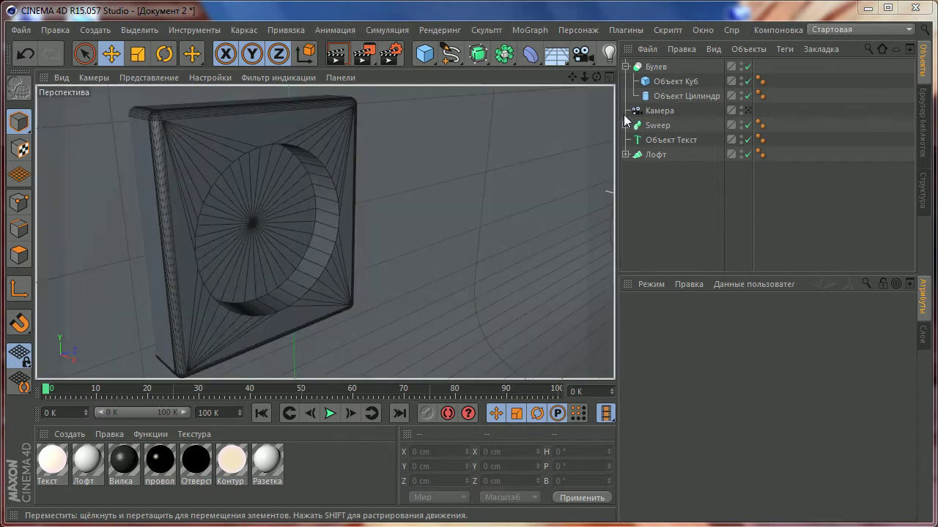
# - Select the Boolean's cutting cylinder and try scaling it down, then undo
pyautogui.click(667, 82)
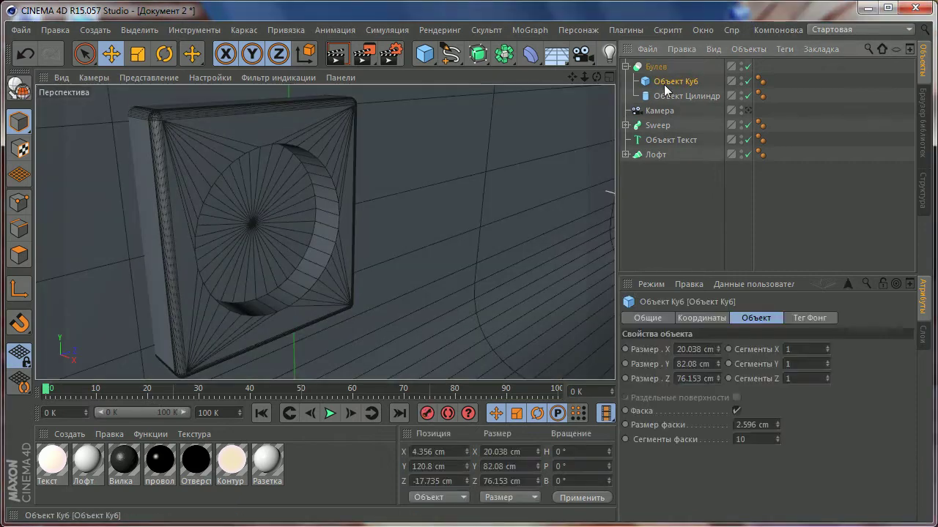
pyautogui.click(656, 66)
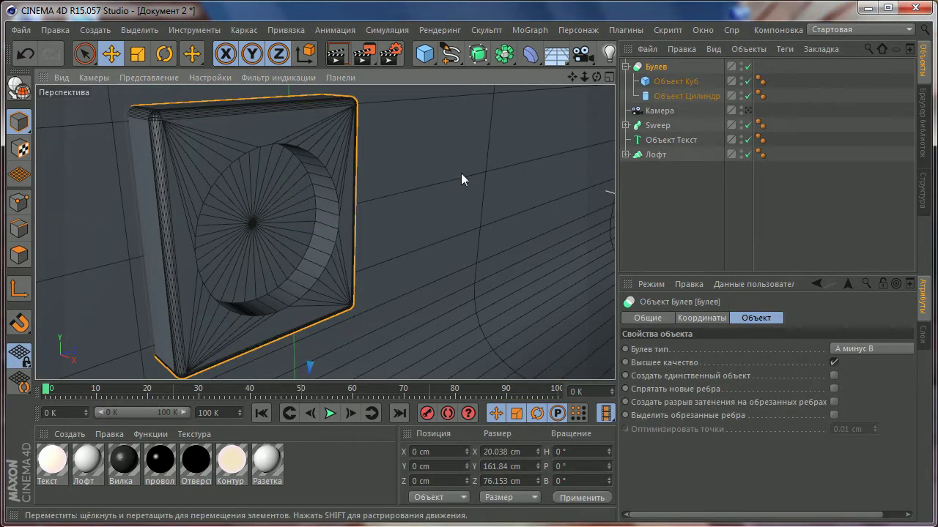
pyautogui.hotkey('ctrl', 'z')
pyautogui.click(293, 192)
pyautogui.click(663, 95)
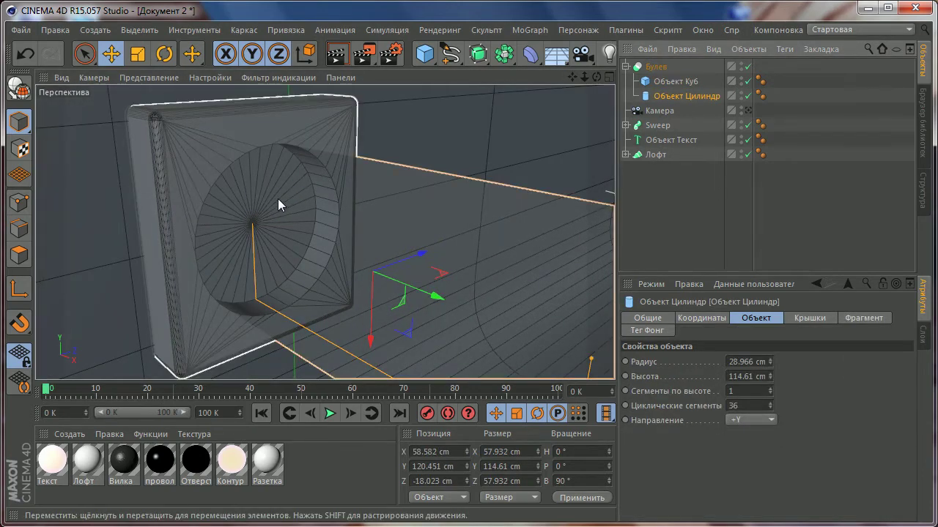
pyautogui.click(138, 55)
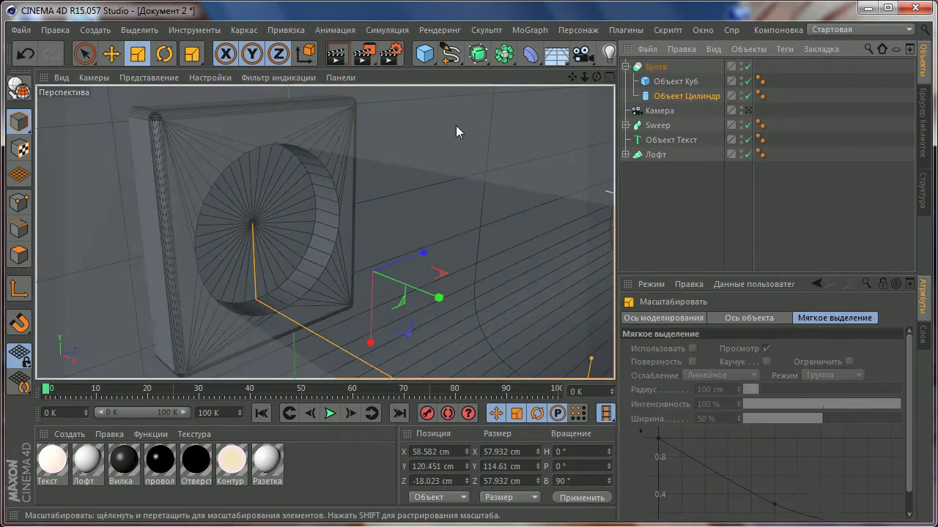
pyautogui.moveTo(456, 125); pyautogui.dragTo(353, 201)
pyautogui.hotkey('ctrl', 'z')
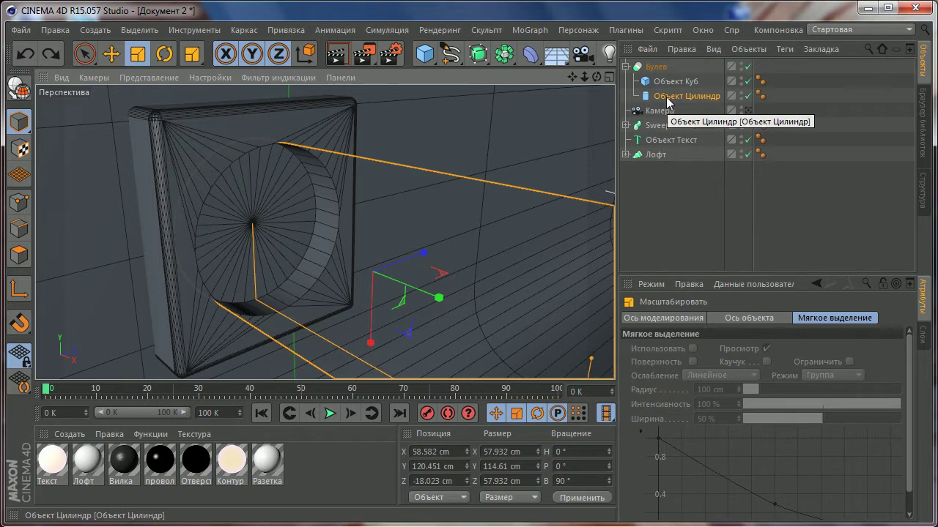
# - Make a temporary copy of the cylinder, move and shrink it into the plate, then delete it
pyautogui.moveTo(668, 103); pyautogui.dragTo(669, 107)
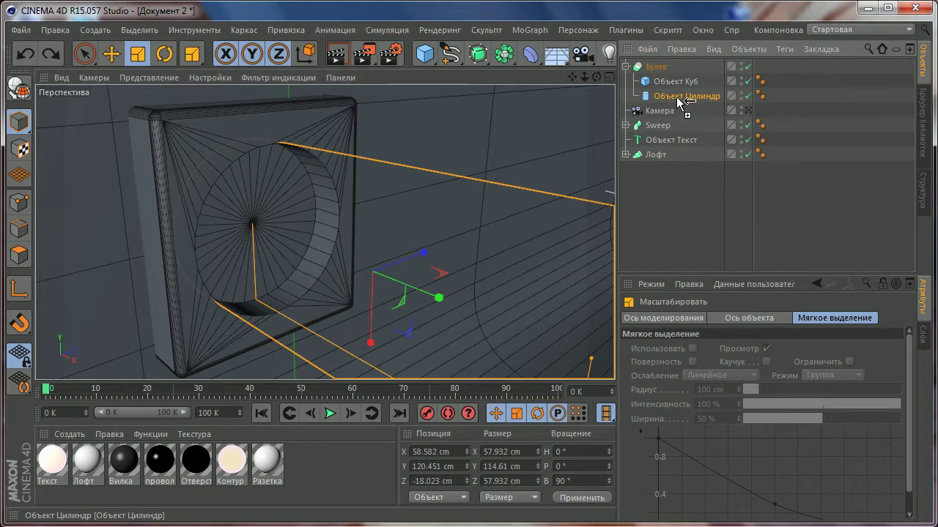
pyautogui.keyDown('ctrl'); pyautogui.moveTo(676, 95); pyautogui.dragTo(677, 96); pyautogui.keyUp('ctrl')
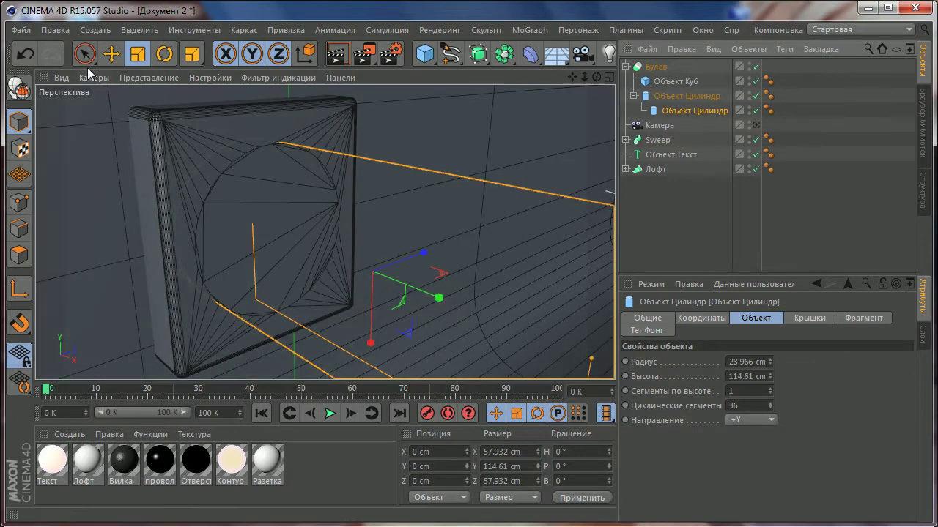
pyautogui.click(111, 54)
pyautogui.moveTo(437, 299); pyautogui.dragTo(223, 223)
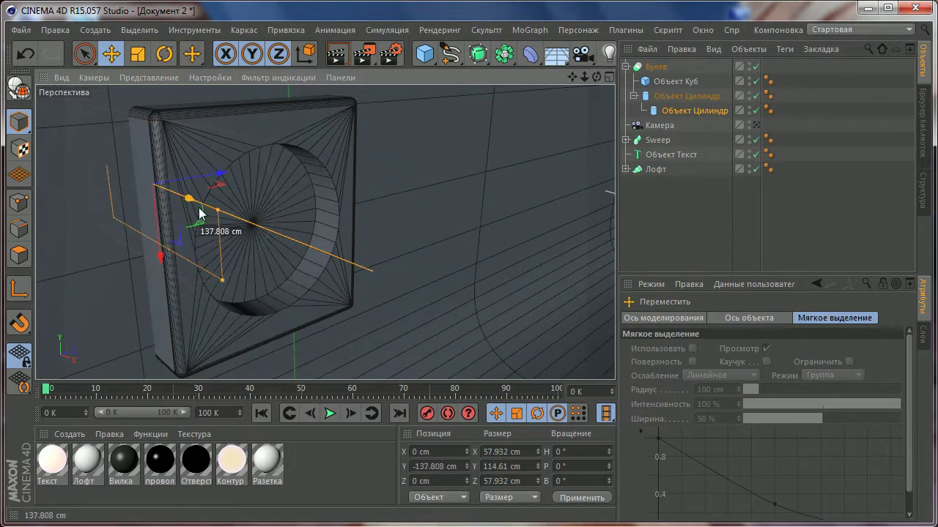
pyautogui.click(137, 53)
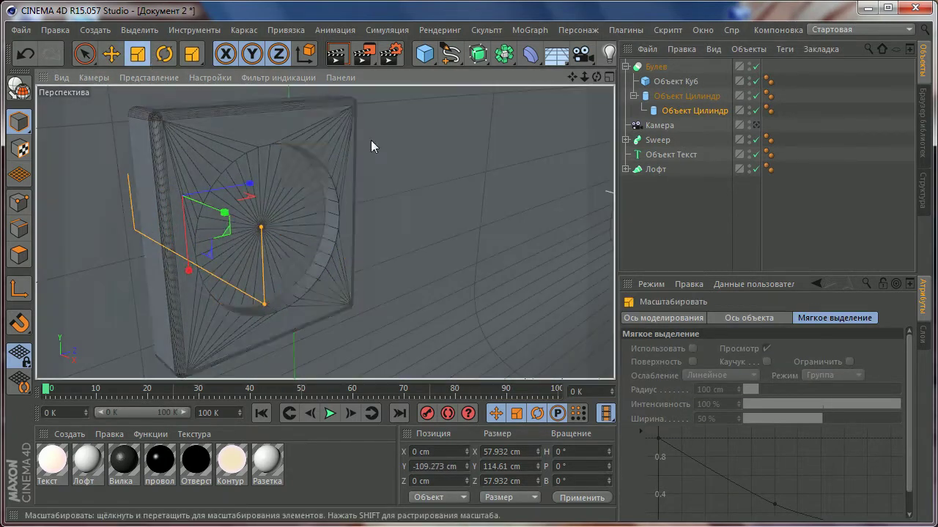
pyautogui.moveTo(371, 140); pyautogui.dragTo(257, 208)
pyautogui.moveTo(121, 202); pyautogui.dragTo(117, 192)
pyautogui.click(111, 53)
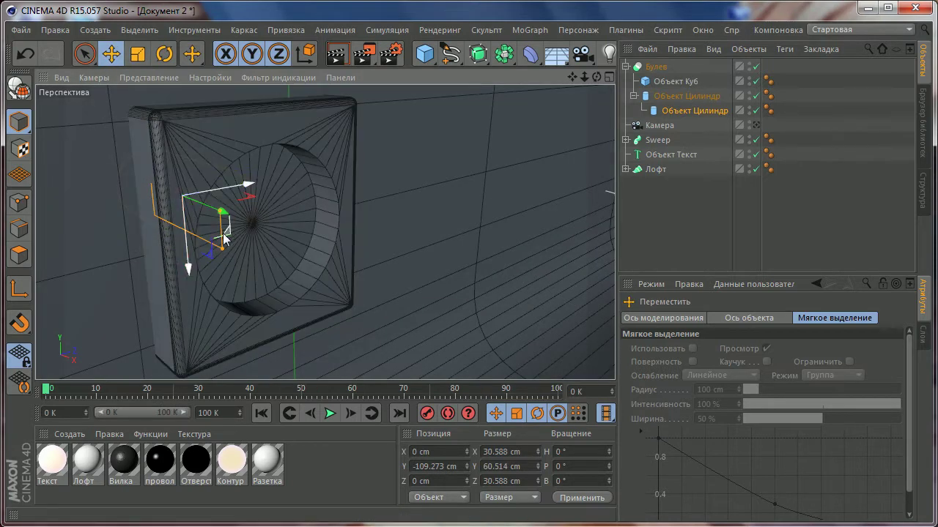
pyautogui.moveTo(226, 219); pyautogui.dragTo(272, 235)
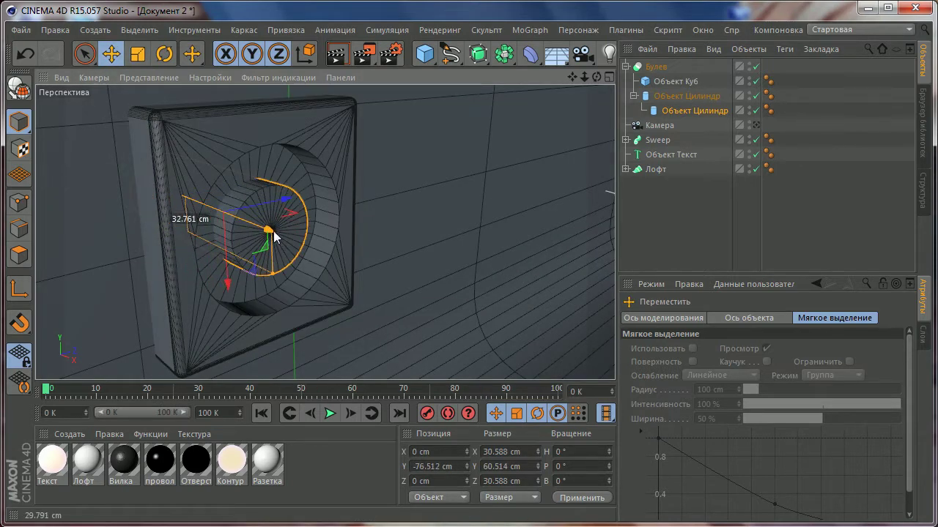
pyautogui.click(677, 246)
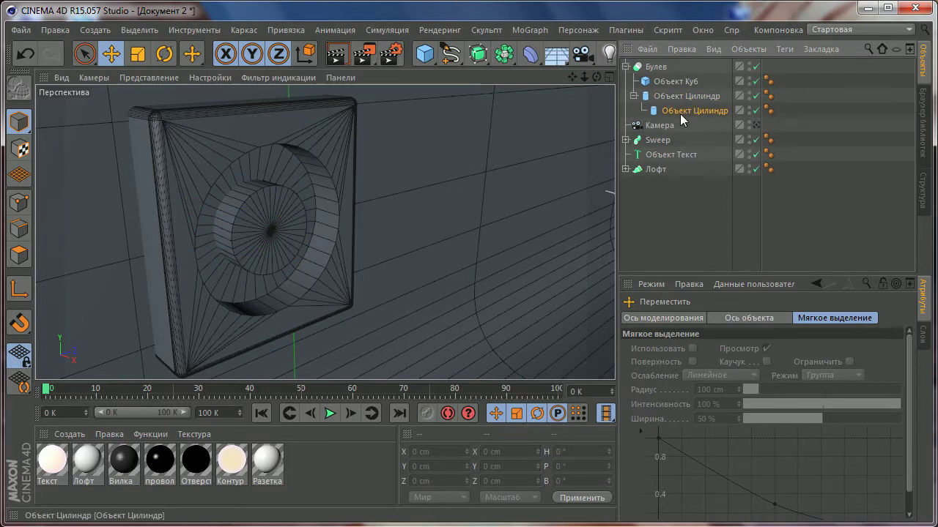
pyautogui.click(685, 112)
pyautogui.press('Delete')
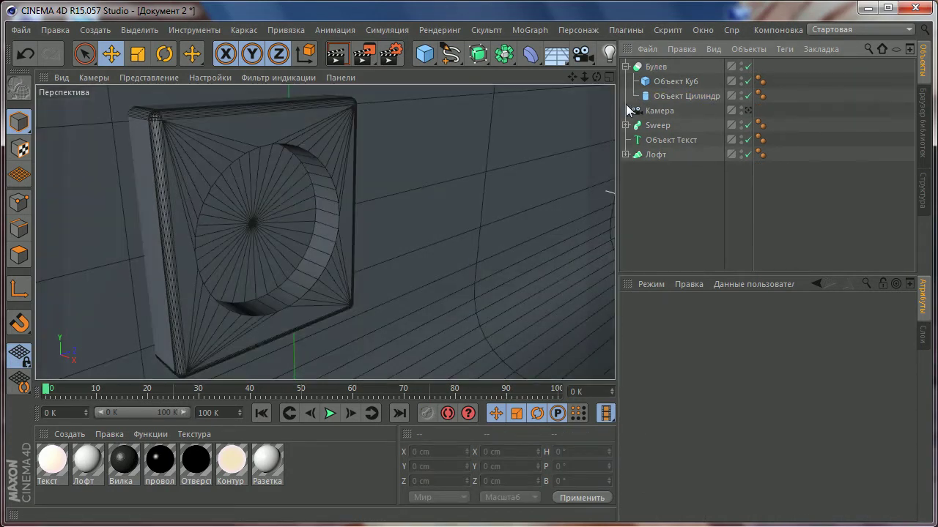
# - Move the cutting cylinder to X 13.617 cm for a deeper cut
pyautogui.click(665, 98)
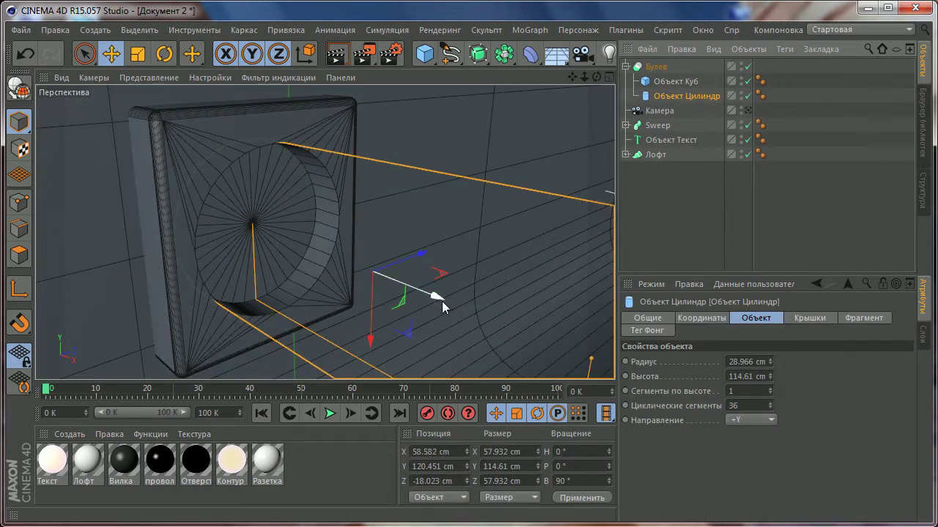
pyautogui.moveTo(440, 299)
pyautogui.mouseDown()
pyautogui.moveTo(383, 293)
pyautogui.moveTo(327, 268)
pyautogui.mouseUp()
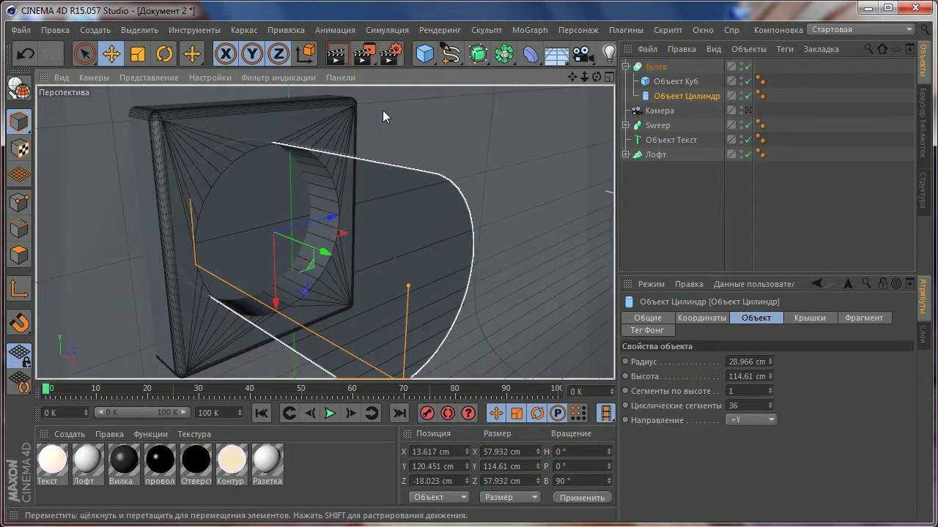
pyautogui.click(425, 52)
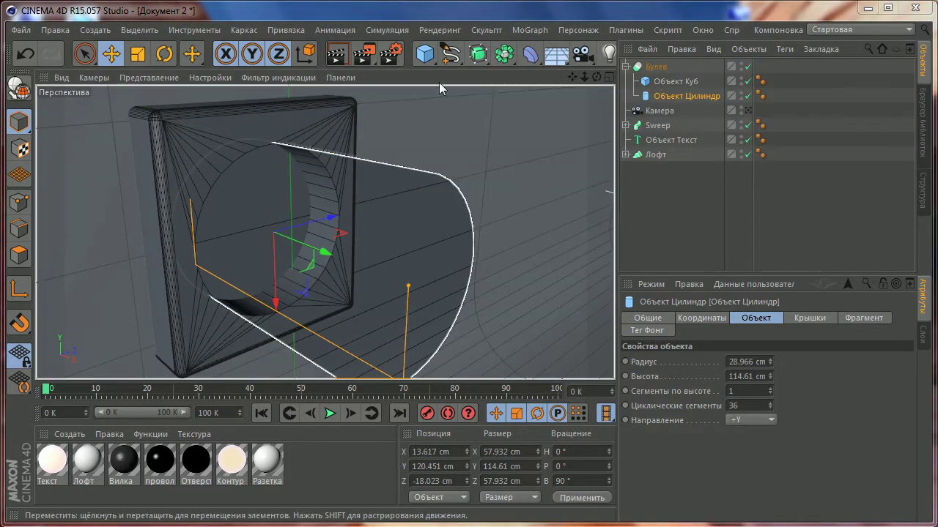
pyautogui.click(423, 61)
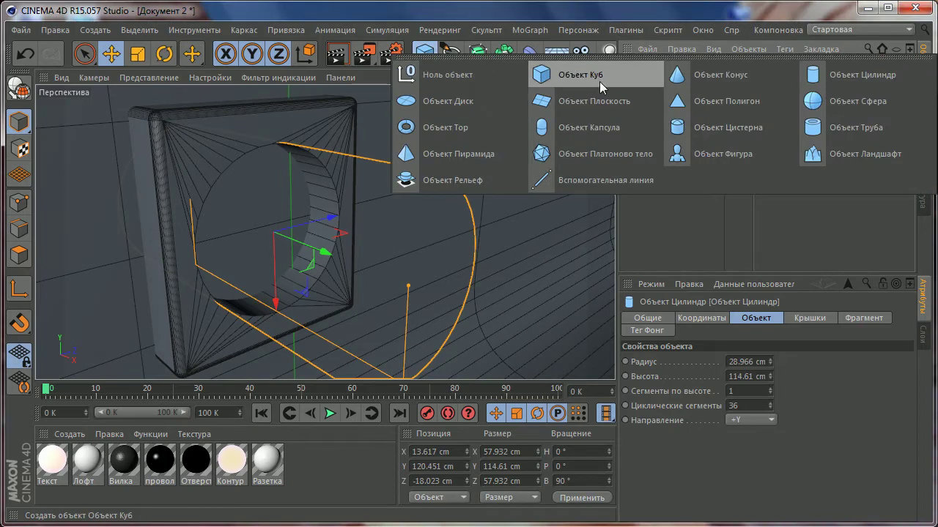
# - Add a new cube, make it thinner along X, and scale it down to about half size
pyautogui.click(597, 74)
pyautogui.scroll(-5, 307, 268)
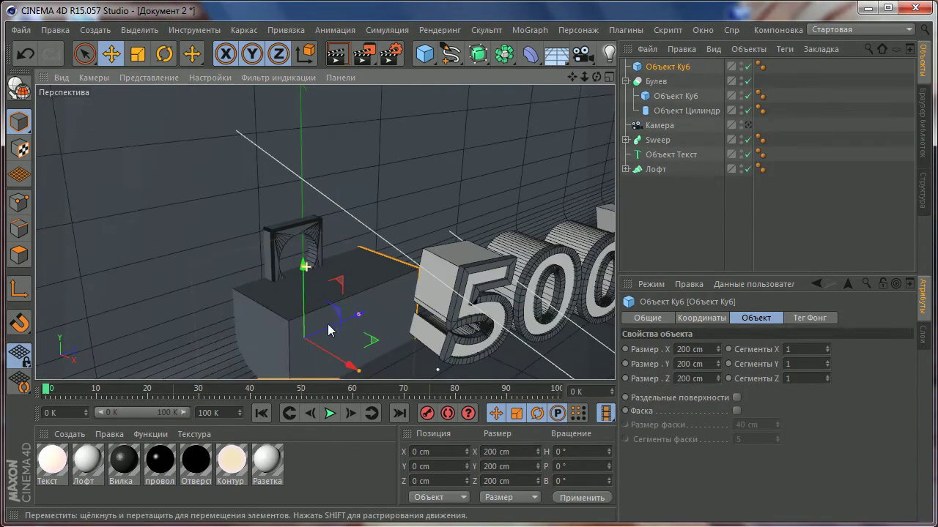
pyautogui.moveTo(352, 373); pyautogui.dragTo(320, 352)
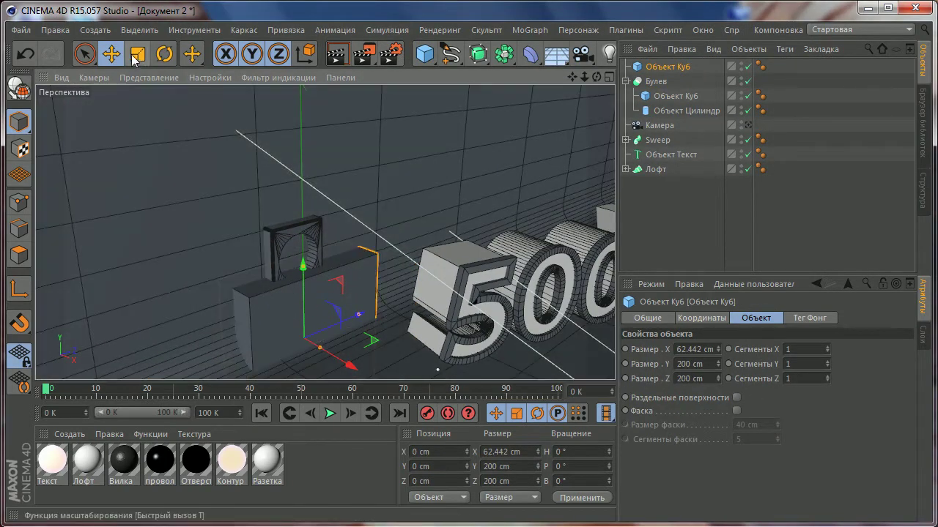
pyautogui.press('t')
pyautogui.moveTo(463, 98); pyautogui.dragTo(222, 258)
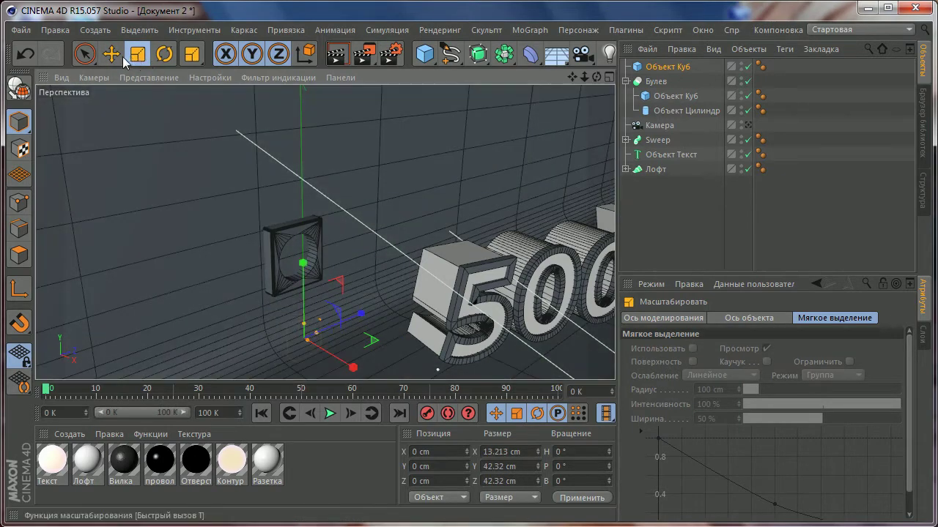
# - Move the cube up and back into the plate's round recess
pyautogui.press('e')
pyautogui.scroll(2, 294, 327)
pyautogui.scroll(2, 306, 280)
pyautogui.moveTo(306, 280)
pyautogui.mouseDown()
pyautogui.moveTo(303, 194)
pyautogui.moveTo(276, 138)
pyautogui.mouseUp()
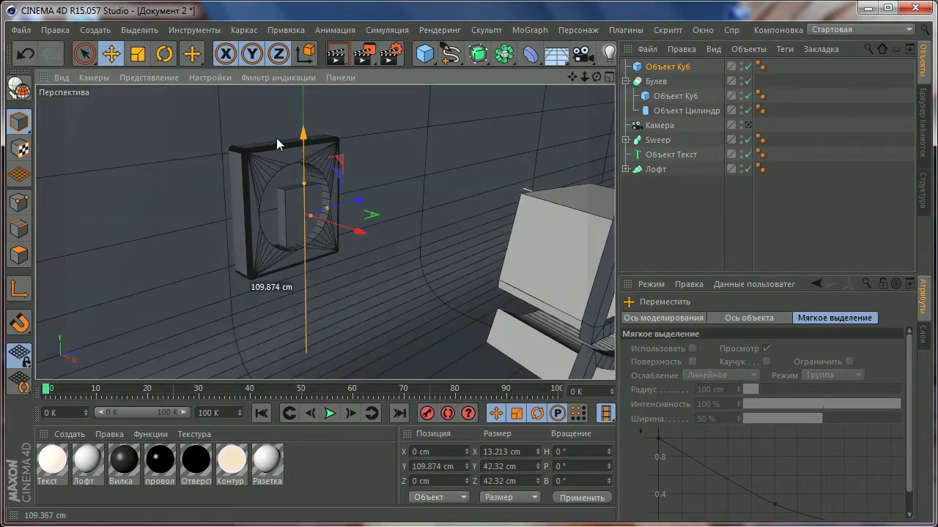
pyautogui.scroll(2, 356, 225)
pyautogui.scroll(2, 357, 225)
pyautogui.moveTo(357, 225)
pyautogui.mouseDown()
pyautogui.moveTo(251, 117)
pyautogui.moveTo(251, 130)
pyautogui.moveTo(222, 144)
pyautogui.moveTo(188, 251)
pyautogui.moveTo(165, 255)
pyautogui.mouseUp()
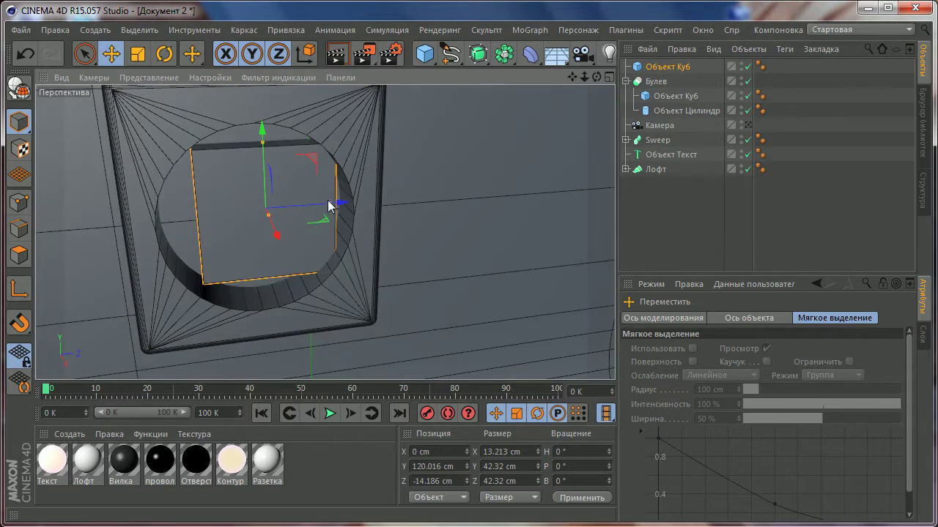
# - Resize the cube to about 17.684 × 62.861 × 66.889 cm at X −7.536 cm
pyautogui.moveTo(335, 203); pyautogui.dragTo(364, 205)
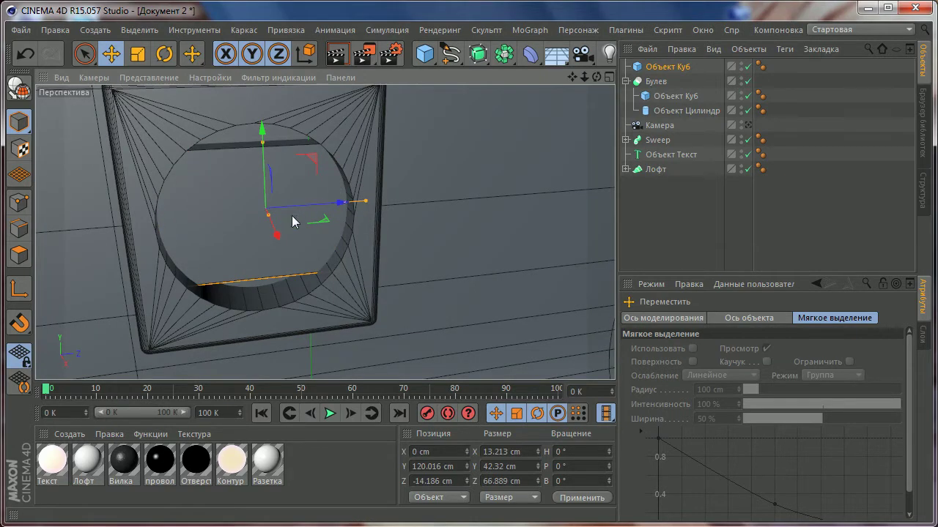
pyautogui.moveTo(268, 220); pyautogui.dragTo(272, 222)
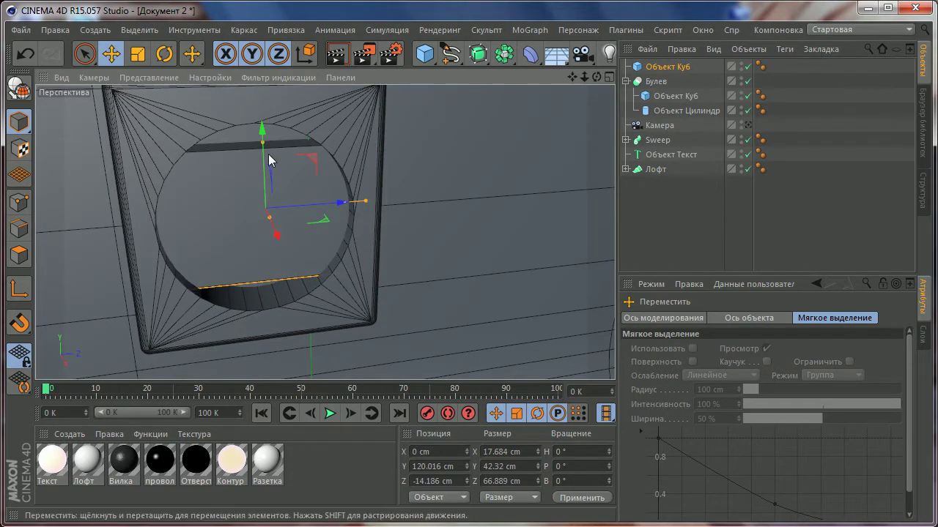
pyautogui.moveTo(265, 131)
pyautogui.mouseDown()
pyautogui.moveTo(262, 109)
pyautogui.moveTo(388, 210)
pyautogui.moveTo(260, 222)
pyautogui.mouseUp()
pyautogui.moveTo(257, 225); pyautogui.dragTo(264, 226)
pyautogui.scroll(-3, 274, 222)
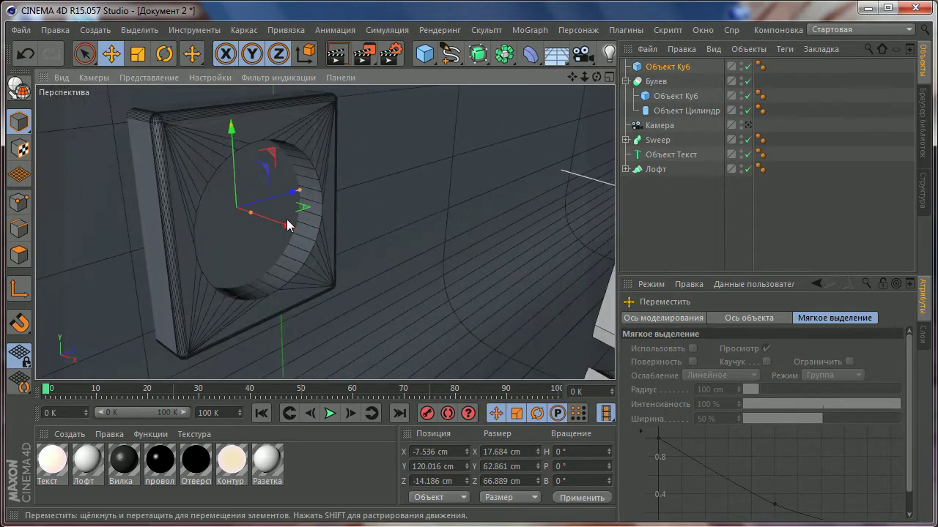
pyautogui.scroll(3, 287, 226)
pyautogui.moveTo(224, 157)
pyautogui.keyDown('alt'); pyautogui.mouseDown()
pyautogui.moveTo(307, 194)
pyautogui.moveTo(297, 225)
pyautogui.moveTo(286, 205)
pyautogui.moveTo(293, 236)
pyautogui.mouseUp(); pyautogui.keyUp('alt')
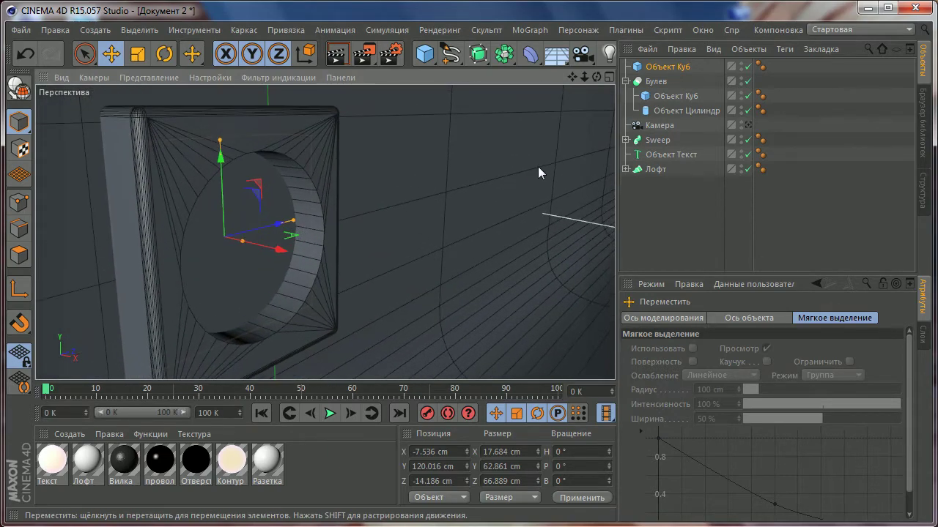
# - Take the cutting cylinder out of the Булев group and shrink it to about a quarter
pyautogui.click(657, 114)
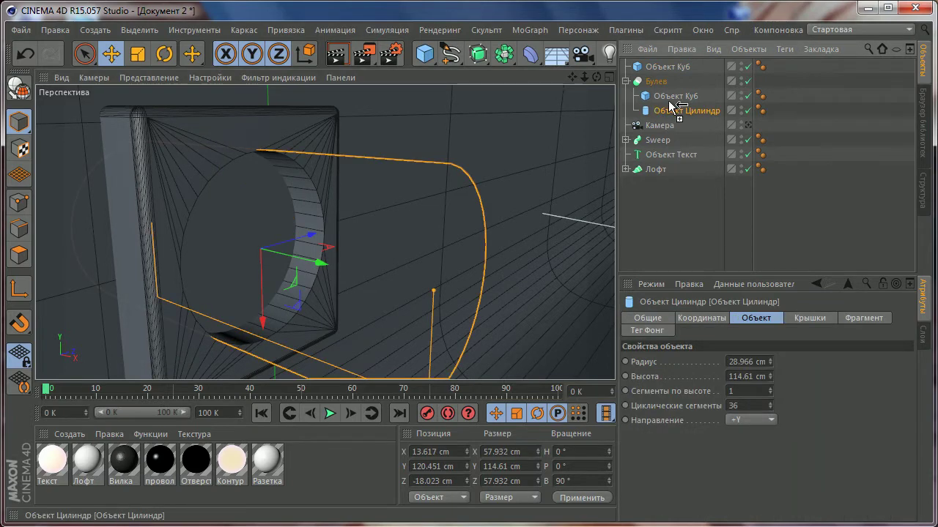
pyautogui.moveTo(662, 73); pyautogui.dragTo(662, 77)
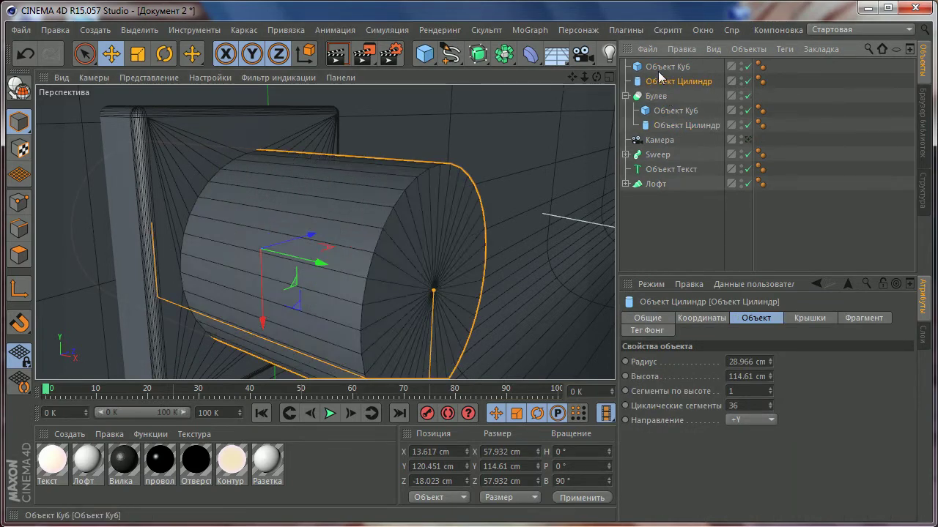
pyautogui.click(627, 97)
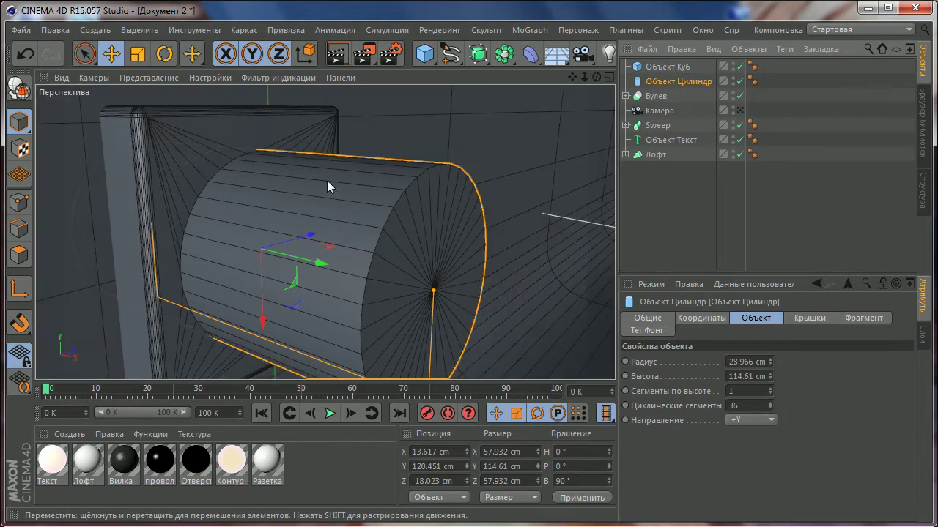
pyautogui.press('t')
pyautogui.moveTo(388, 199); pyautogui.dragTo(105, 282)
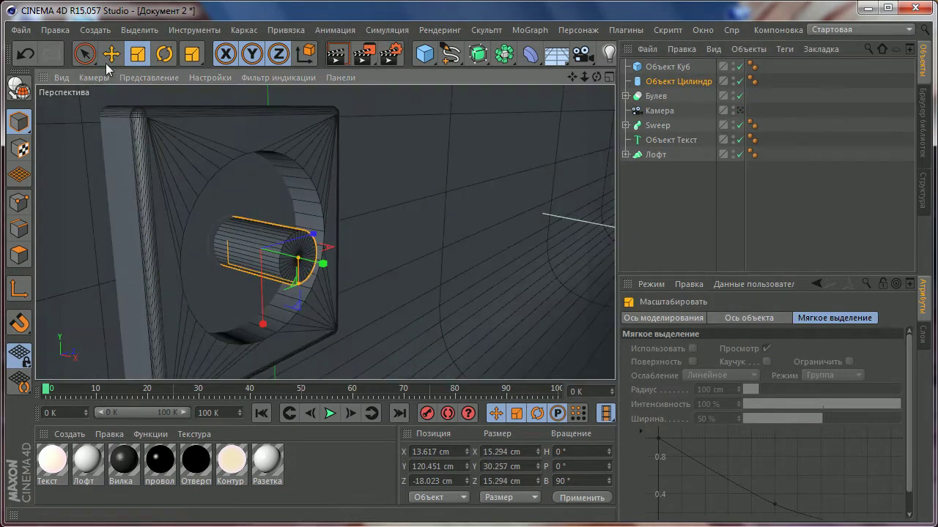
# - Position the small cylinder inside the recess and fine-tune its radius to 5.881 cm
pyautogui.click(108, 59)
pyautogui.keyDown('alt'); pyautogui.moveTo(301, 249); pyautogui.dragTo(330, 210); pyautogui.keyUp('alt')
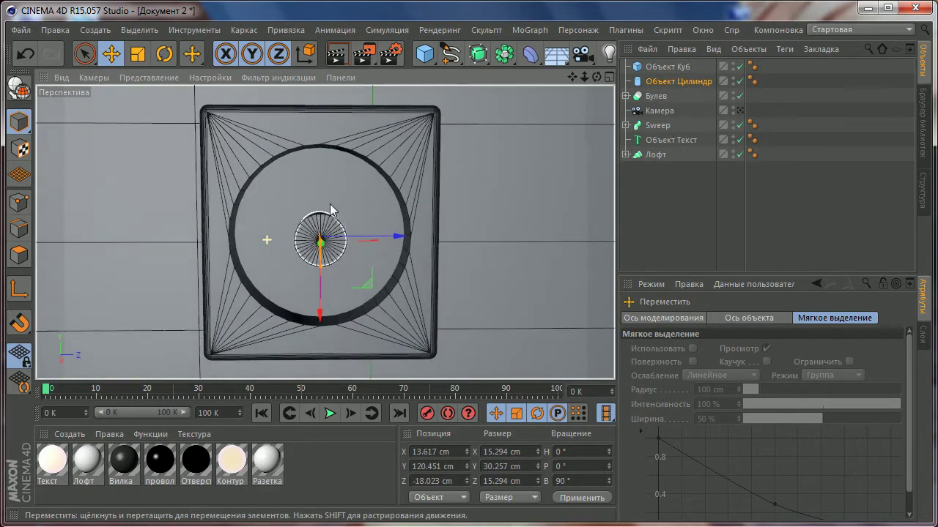
pyautogui.moveTo(389, 236); pyautogui.dragTo(367, 237)
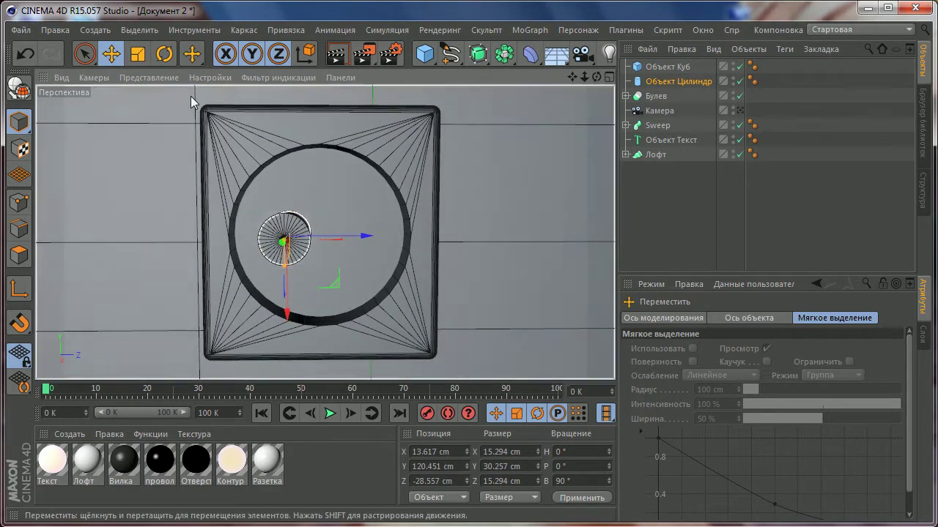
pyautogui.press('t')
pyautogui.moveTo(320, 167)
pyautogui.mouseDown()
pyautogui.moveTo(129, 90)
pyautogui.moveTo(304, 205)
pyautogui.moveTo(419, 256)
pyautogui.moveTo(285, 249)
pyautogui.moveTo(291, 268)
pyautogui.mouseUp()
pyautogui.press('e')
pyautogui.scroll(1, 303, 204)
pyautogui.keyDown('alt'); pyautogui.moveTo(236, 192); pyautogui.dragTo(158, 175); pyautogui.keyUp('alt')
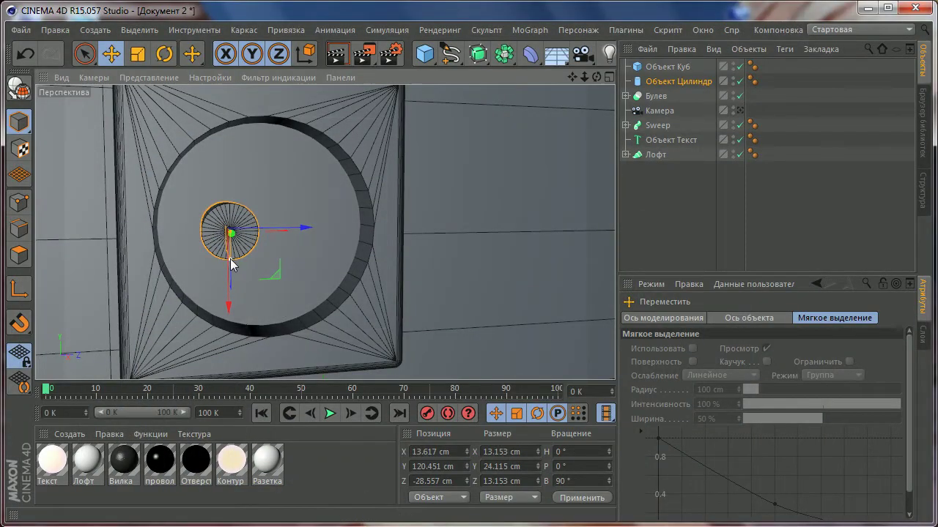
pyautogui.moveTo(230, 263); pyautogui.dragTo(310, 256)
# - Duplicate the pin cylinder and place the copy beside the first inside the recess
pyautogui.moveTo(245, 215)
pyautogui.keyDown('alt'); pyautogui.mouseDown()
pyautogui.moveTo(707, 86)
pyautogui.moveTo(681, 95)
pyautogui.mouseUp(); pyautogui.keyUp('alt')
pyautogui.keyDown('alt'); pyautogui.moveTo(284, 242); pyautogui.dragTo(157, 247); pyautogui.keyUp('alt')
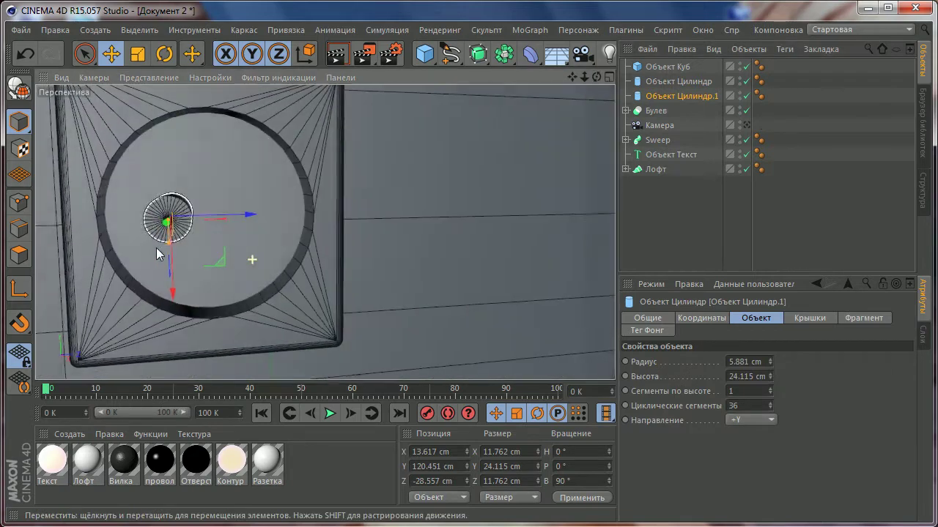
pyautogui.keyDown('ctrl'); pyautogui.moveTo(246, 214); pyautogui.dragTo(308, 224); pyautogui.keyUp('ctrl')
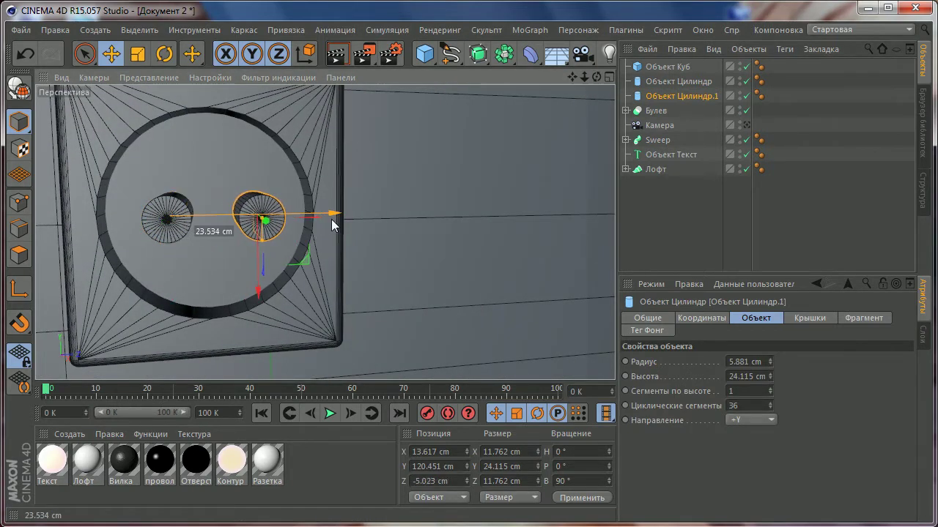
pyautogui.moveTo(308, 224)
pyautogui.mouseDown()
pyautogui.moveTo(323, 221)
pyautogui.moveTo(241, 215)
pyautogui.moveTo(354, 142)
pyautogui.mouseUp()
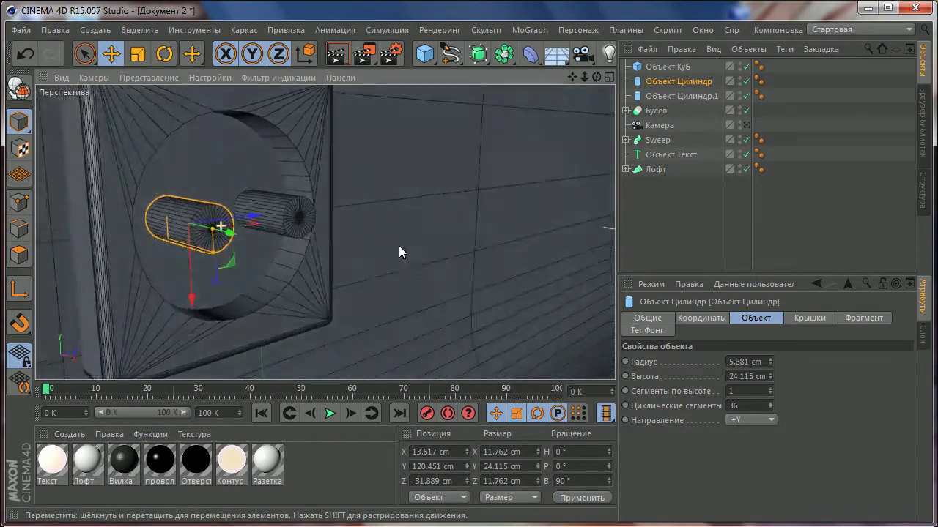
# - Add a second Boolean, Булев.1, with the cube inside and Cylinder.1 nested under Cylinder
pyautogui.moveTo(477, 54); pyautogui.dragTo(449, 79)
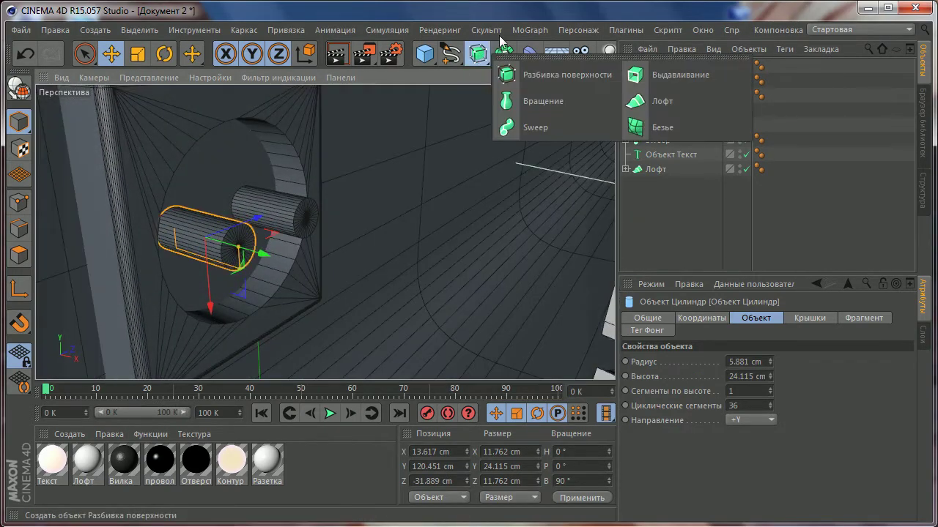
pyautogui.click(449, 79)
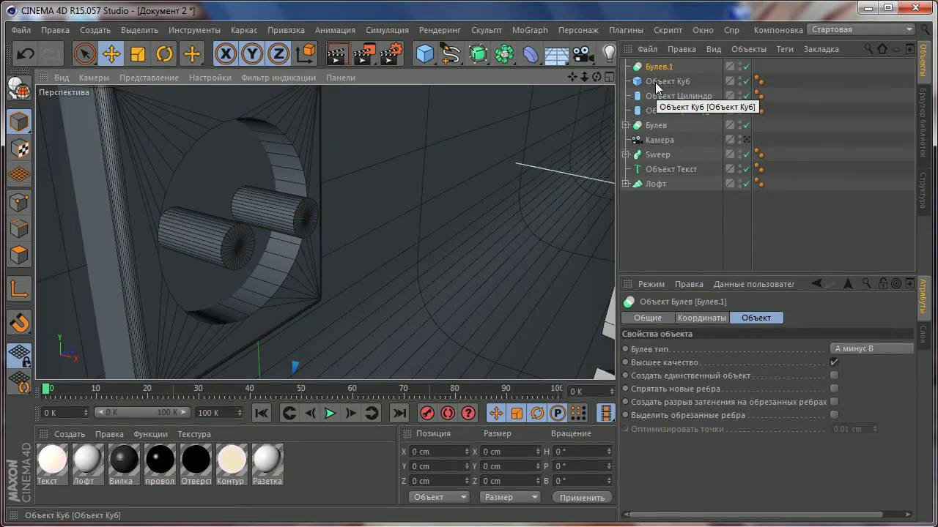
pyautogui.moveTo(654, 87)
pyautogui.mouseDown()
pyautogui.moveTo(657, 70)
pyautogui.moveTo(658, 93)
pyautogui.mouseUp()
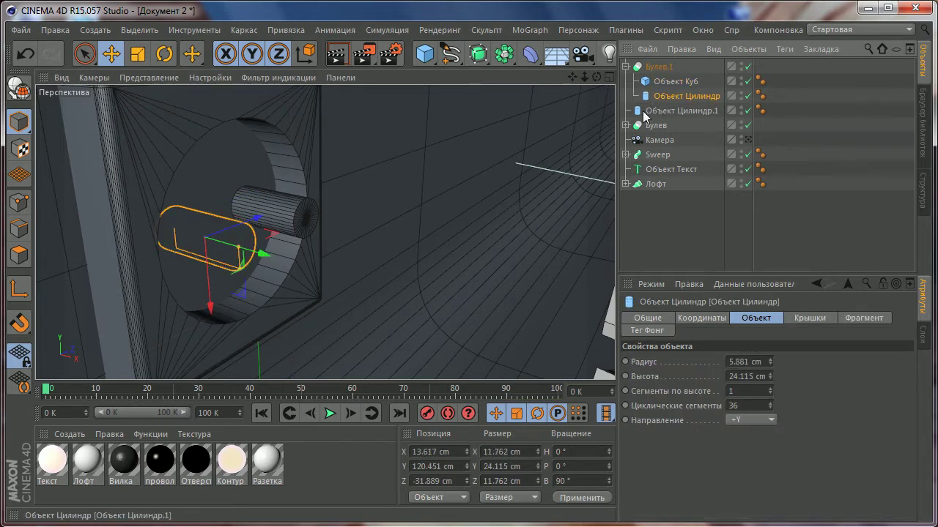
pyautogui.moveTo(671, 93); pyautogui.dragTo(671, 94)
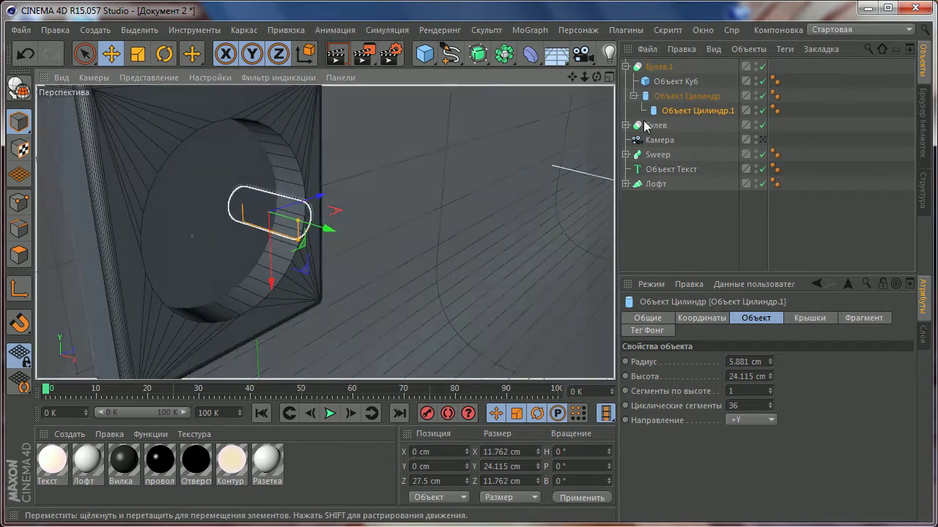
pyautogui.keyDown('alt'); pyautogui.moveTo(382, 229); pyautogui.dragTo(201, 204); pyautogui.keyUp('alt')
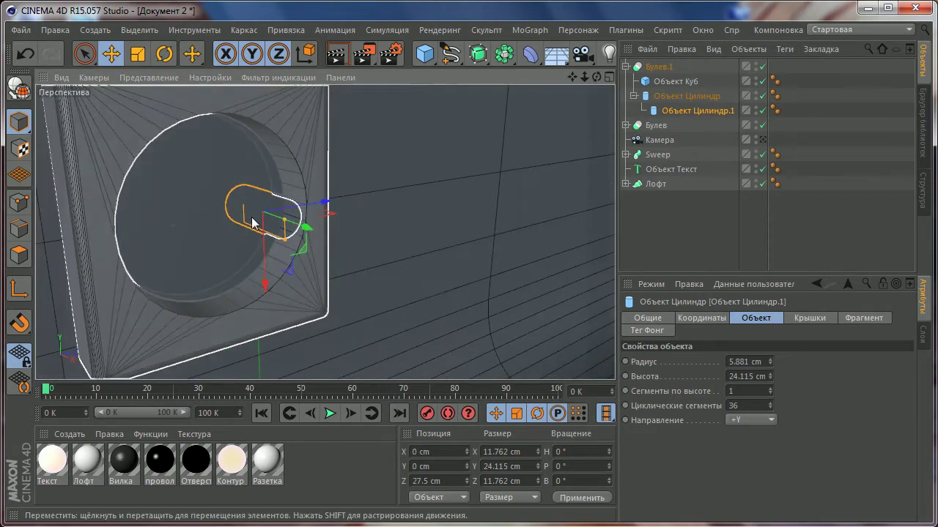
pyautogui.moveTo(465, 467); pyautogui.dragTo(466, 469)
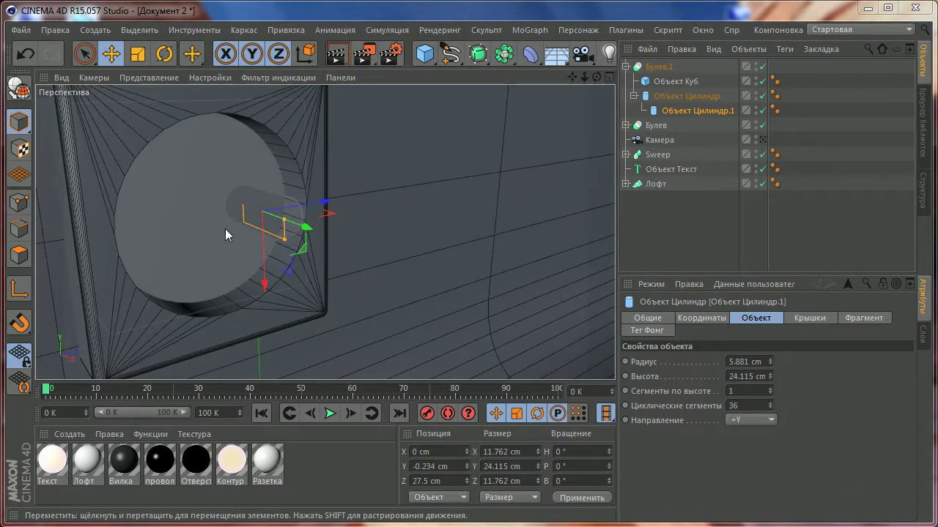
pyautogui.keyDown('alt'); pyautogui.moveTo(226, 230); pyautogui.dragTo(242, 212); pyautogui.keyUp('alt')
pyautogui.hotkey('ctrl', 'shift', 'z')
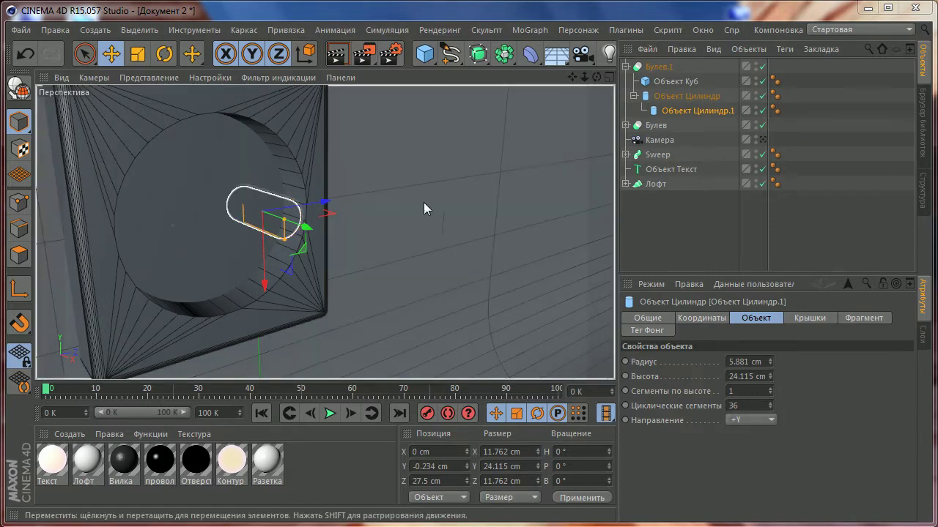
# - Move the cylinder pair into Булев.1 and shift both pins sideways within the recess
pyautogui.moveTo(689, 114); pyautogui.dragTo(661, 126)
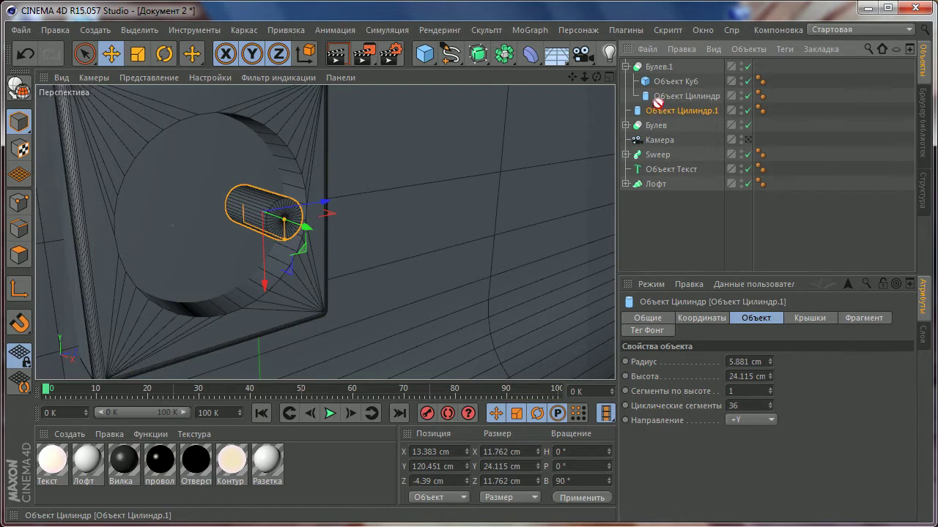
pyautogui.moveTo(657, 104); pyautogui.dragTo(662, 113)
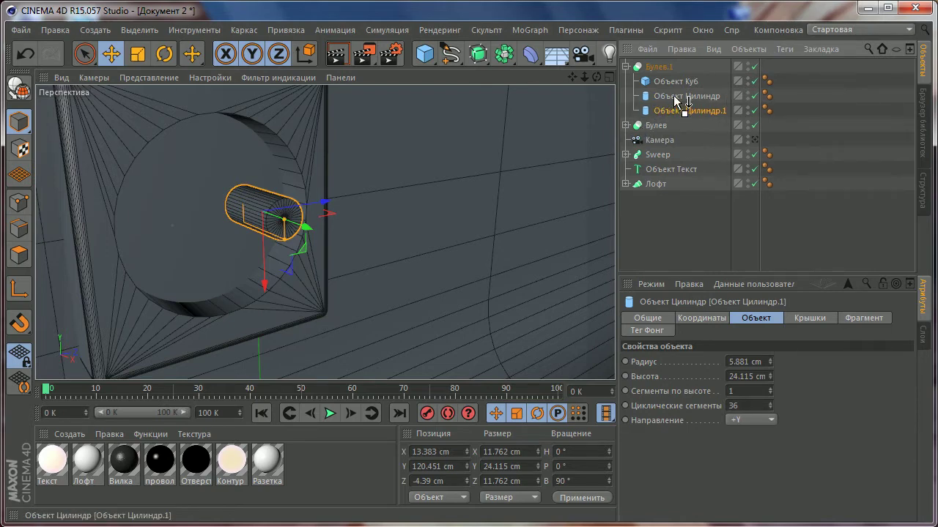
pyautogui.moveTo(675, 102); pyautogui.dragTo(677, 99)
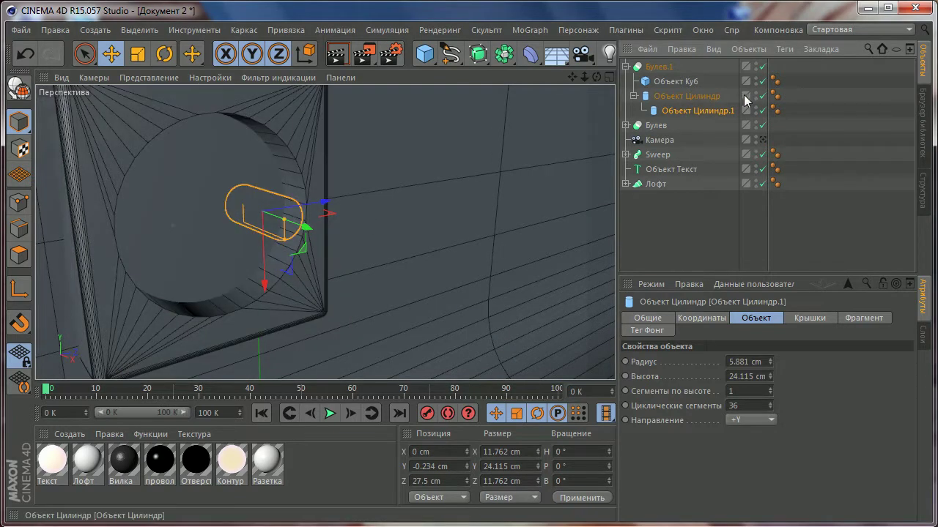
pyautogui.click(660, 96)
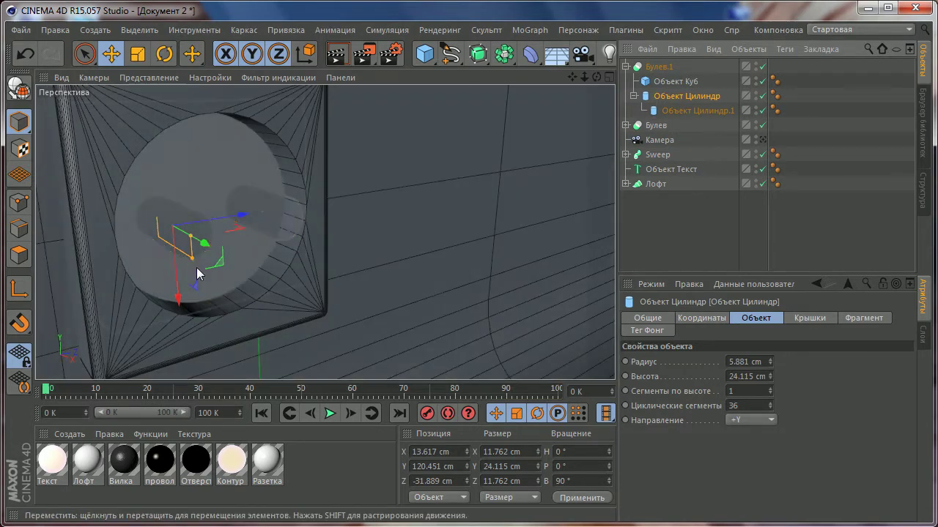
pyautogui.moveTo(203, 241); pyautogui.dragTo(199, 243)
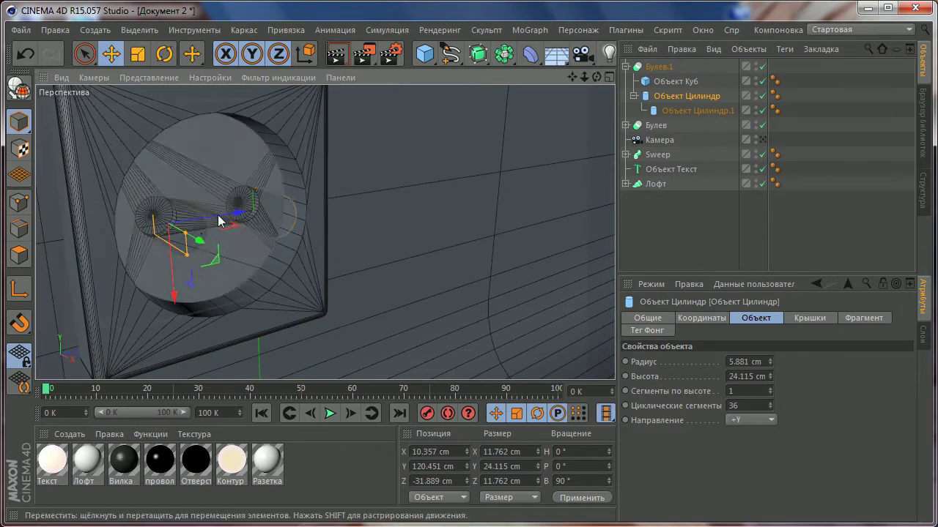
# - Orbit and zoom around the disc to inspect the two cut pin holes
pyautogui.scroll(2, 216, 227)
pyautogui.scroll(2, 234, 220)
pyautogui.scroll(-2, 278, 191)
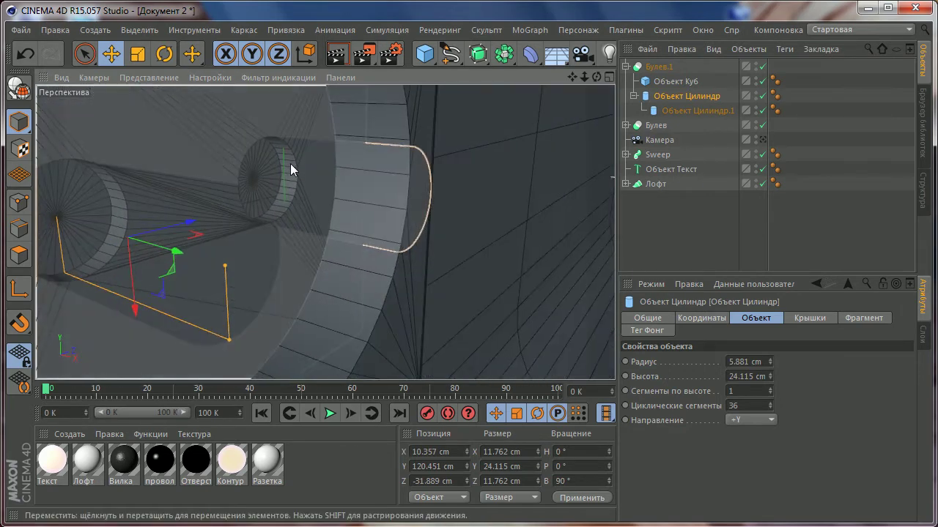
pyautogui.scroll(-2, 261, 227)
pyautogui.scroll(-2, 229, 219)
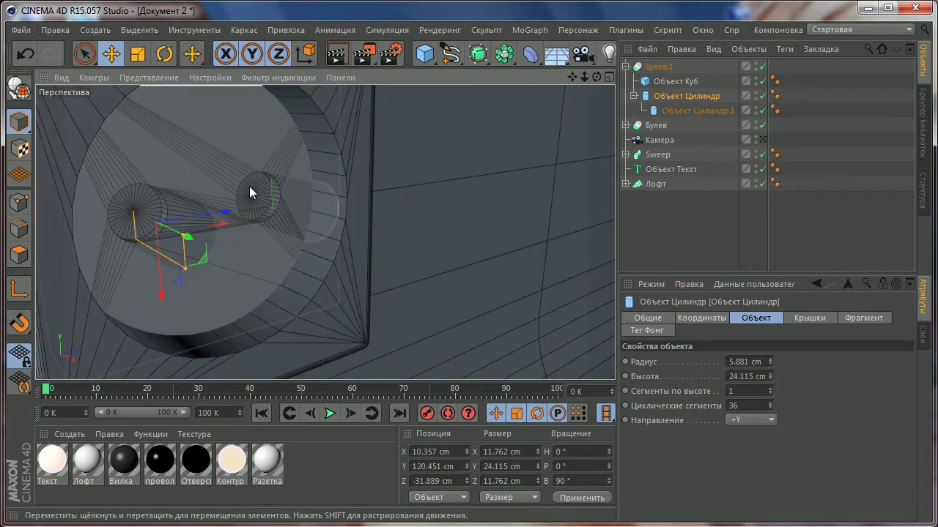
pyautogui.moveTo(250, 186)
pyautogui.keyDown('alt'); pyautogui.mouseDown()
pyautogui.moveTo(324, 201)
pyautogui.moveTo(276, 208)
pyautogui.moveTo(320, 217)
pyautogui.mouseUp(); pyautogui.keyUp('alt')
pyautogui.click(802, 259)
pyautogui.scroll(-2, 322, 224)
pyautogui.moveTo(321, 217)
pyautogui.keyDown('alt'); pyautogui.mouseDown(button='right')
pyautogui.moveTo(290, 220)
pyautogui.moveTo(347, 303)
pyautogui.moveTo(244, 262)
pyautogui.mouseUp(button='right'); pyautogui.keyUp('alt')
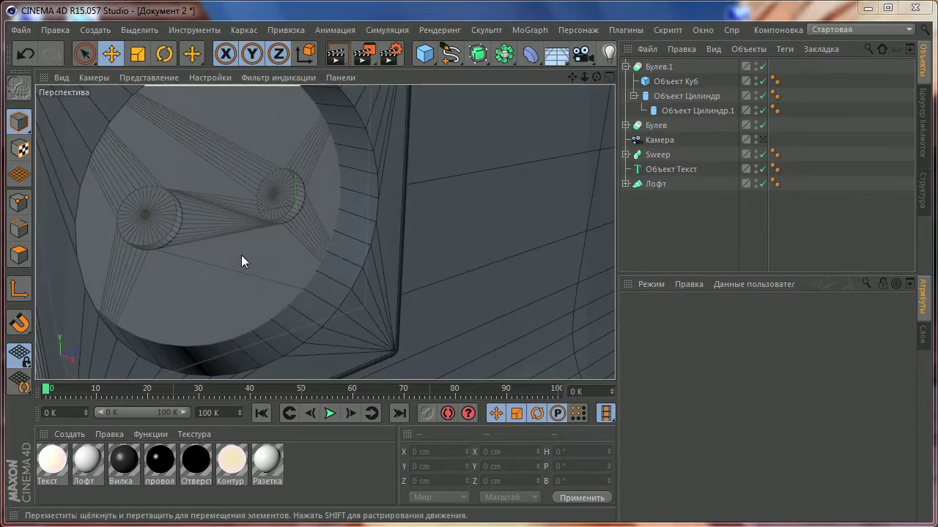
pyautogui.keyDown('alt'); pyautogui.moveTo(360, 227); pyautogui.dragTo(264, 207); pyautogui.keyUp('alt')
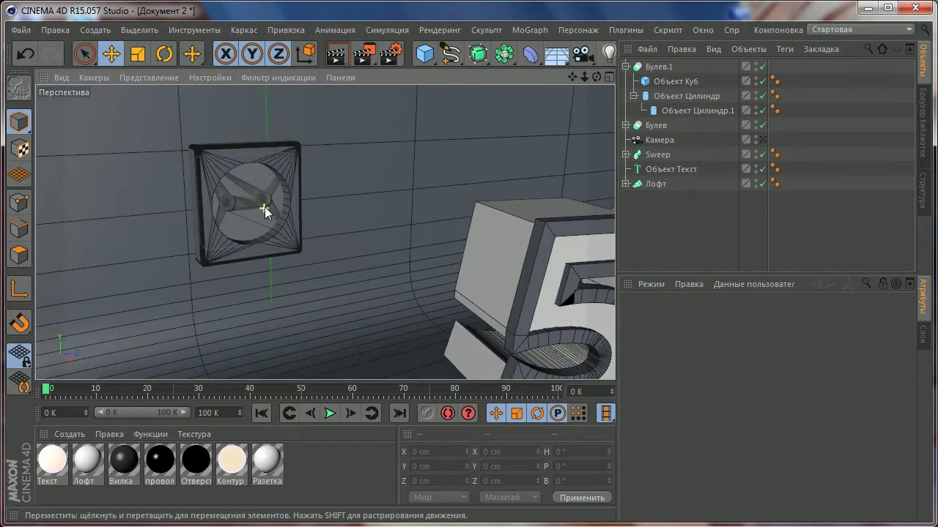
# - Select Булев and Булев.1 and group them under a new null with Alt+G
pyautogui.moveTo(264, 207)
pyautogui.keyDown('alt'); pyautogui.mouseDown(button='right')
pyautogui.moveTo(284, 211)
pyautogui.moveTo(286, 236)
pyautogui.mouseUp(button='right'); pyautogui.keyUp('alt')
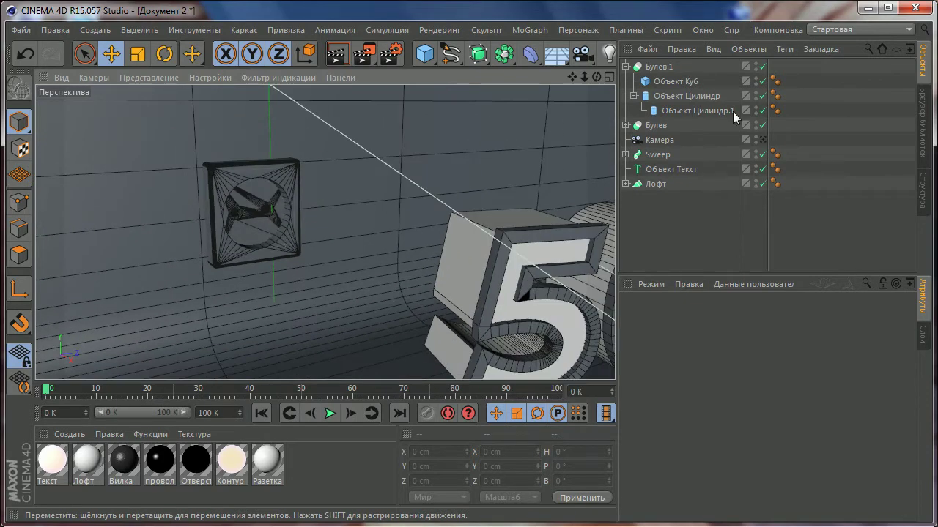
pyautogui.click(626, 66)
pyautogui.click(642, 67)
pyautogui.keyDown('ctrl'); pyautogui.click(648, 82); pyautogui.keyUp('ctrl')
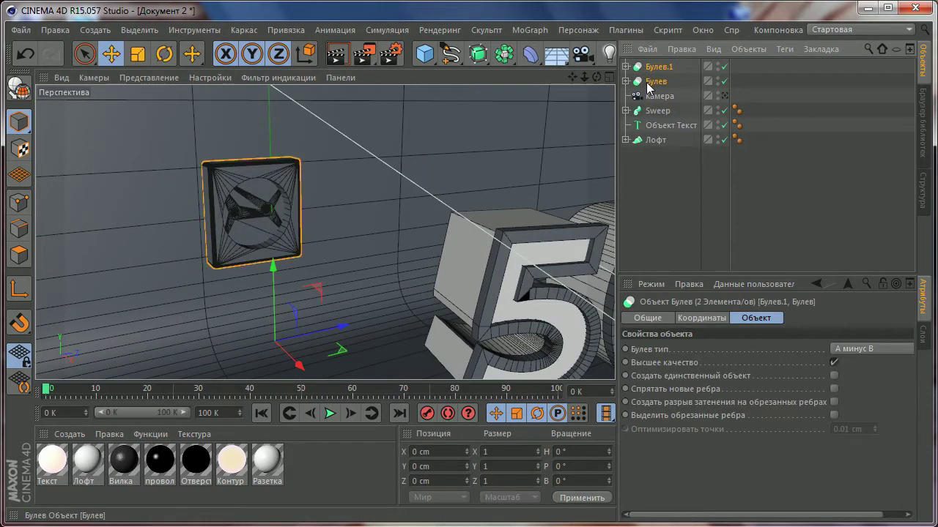
pyautogui.keyDown('ctrl'); pyautogui.click(647, 81); pyautogui.keyUp('ctrl')
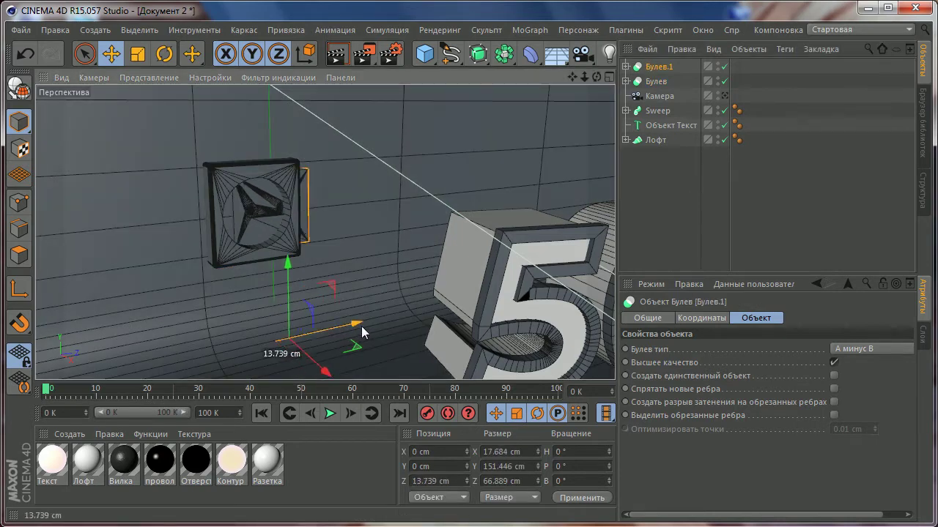
pyautogui.keyDown('ctrl'); pyautogui.click(651, 82); pyautogui.keyUp('ctrl')
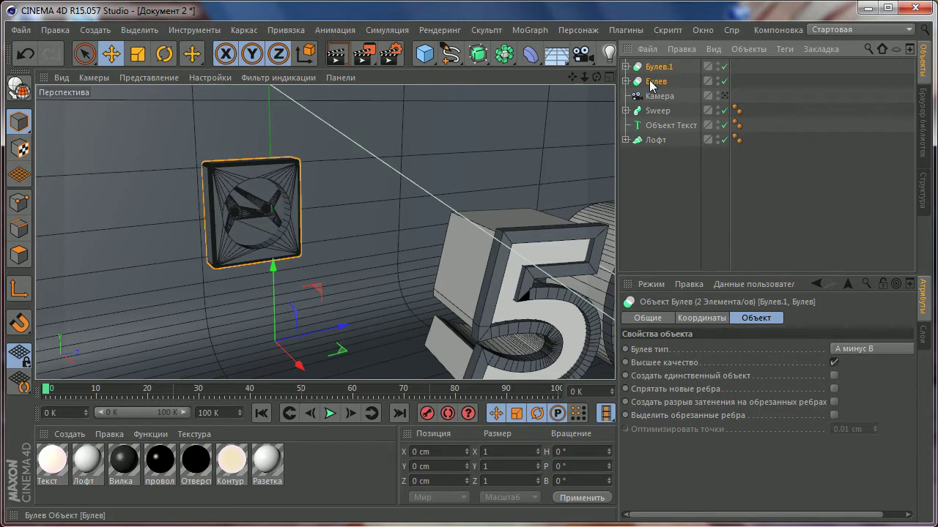
pyautogui.hotkey('alt', 'g')
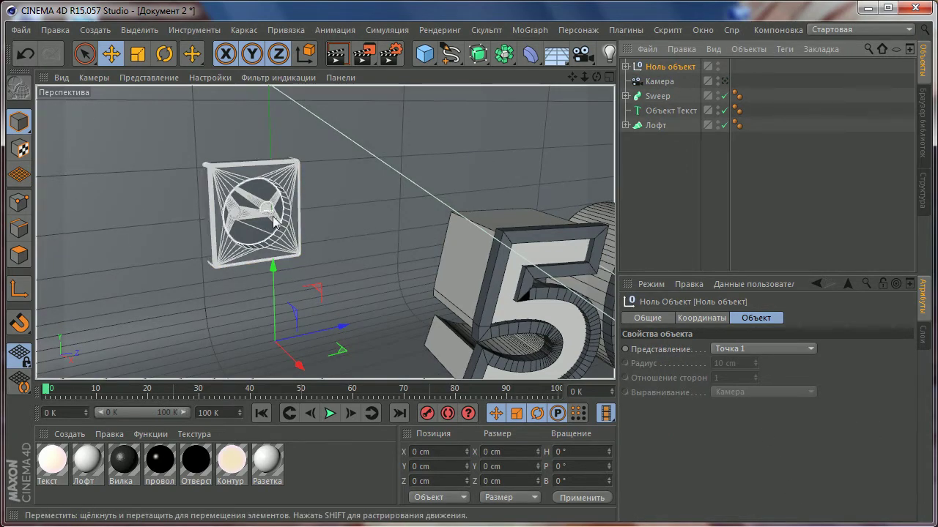
# - Rename the null to Разетка and Ctrl-drag it to create the duplicate Разетка.1
pyautogui.doubleClick(657, 68)
pyautogui.write('Разтка')
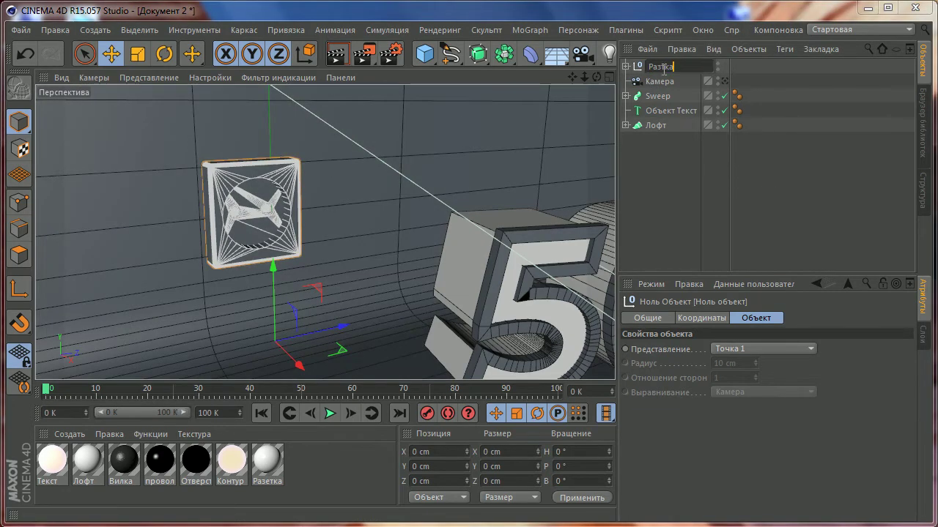
pyautogui.press('Return')
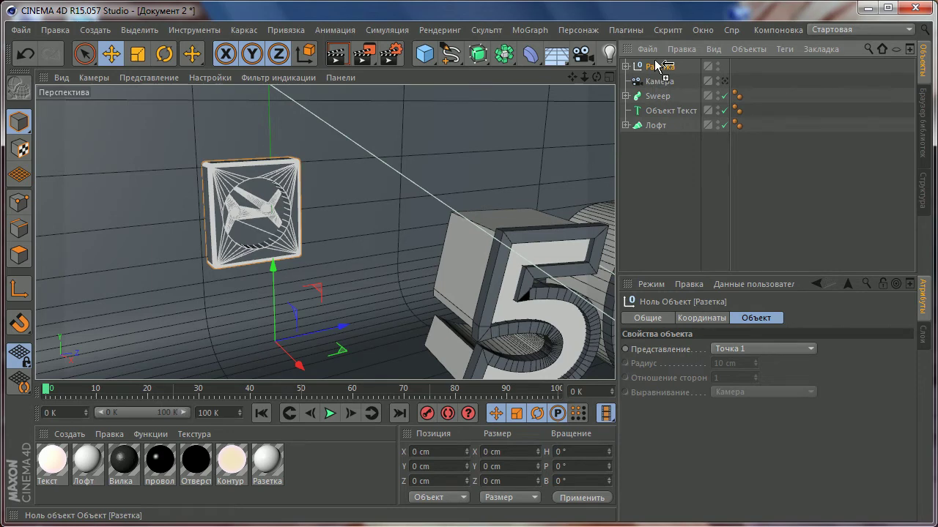
pyautogui.keyDown('ctrl'); pyautogui.moveTo(657, 66); pyautogui.dragTo(649, 63); pyautogui.keyUp('ctrl')
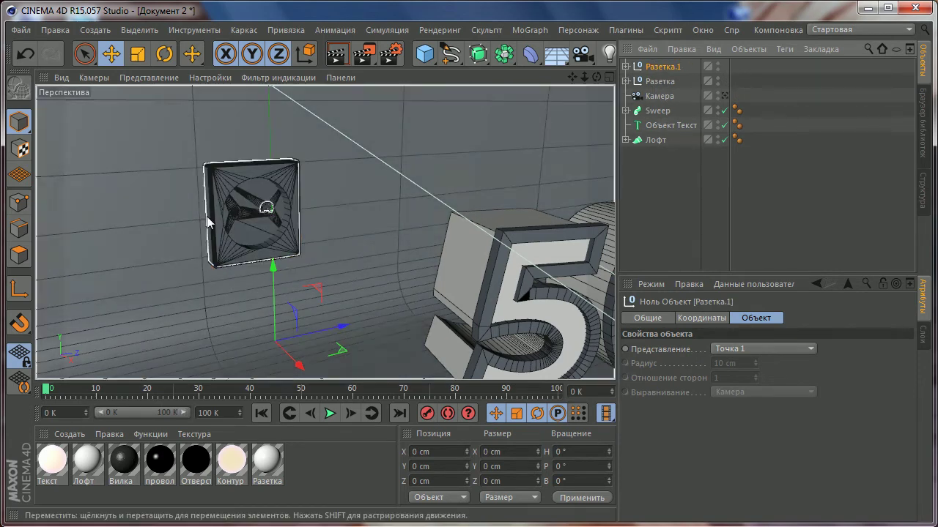
# - Move the Разетка.1 pivot to the plate at Y 118.603 cm, Z −17.633 cm using Enable Axis
pyautogui.click(15, 291)
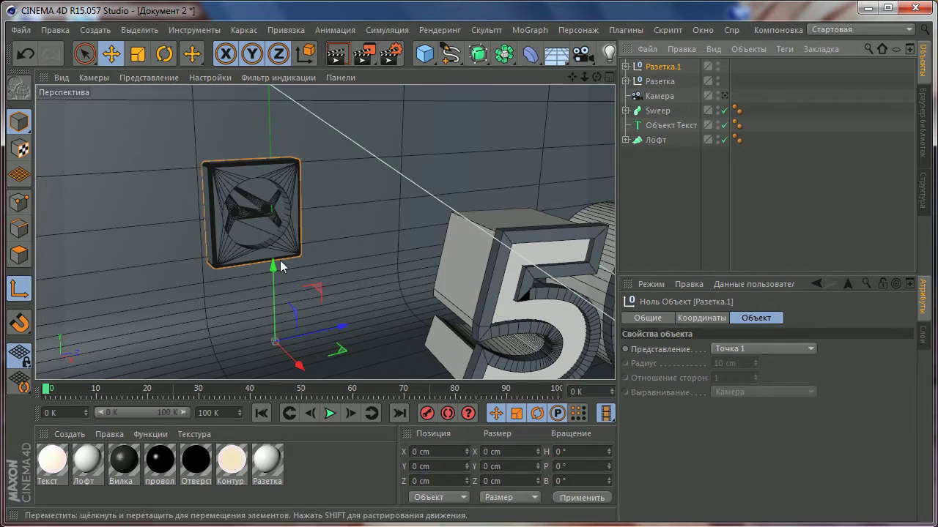
pyautogui.moveTo(273, 270); pyautogui.dragTo(275, 139)
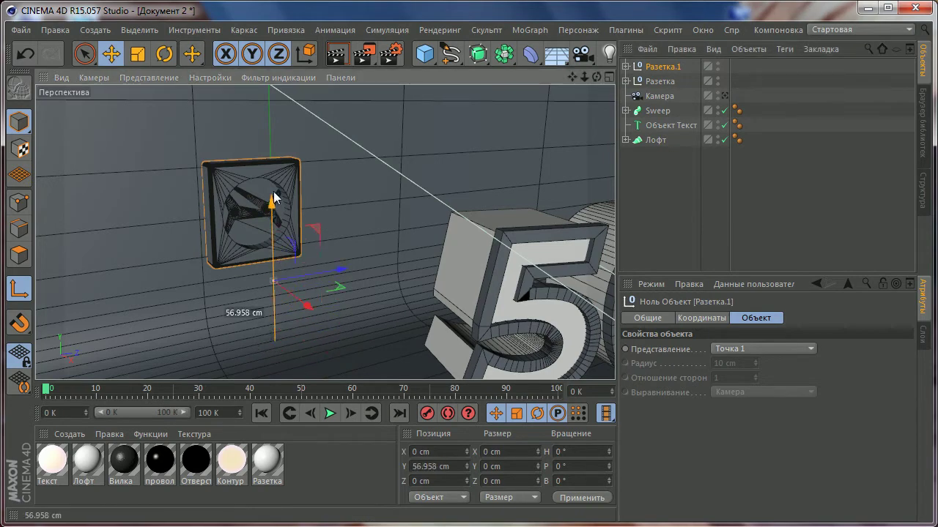
pyautogui.moveTo(333, 197)
pyautogui.mouseDown()
pyautogui.moveTo(283, 237)
pyautogui.moveTo(239, 219)
pyautogui.mouseUp()
pyautogui.moveTo(337, 211); pyautogui.dragTo(325, 212)
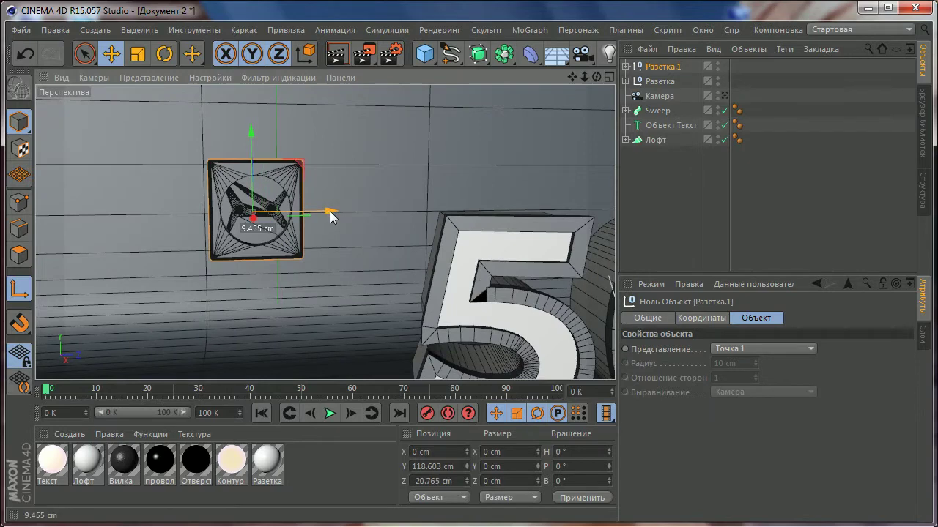
pyautogui.keyDown('alt'); pyautogui.moveTo(256, 255); pyautogui.dragTo(275, 280); pyautogui.keyUp('alt')
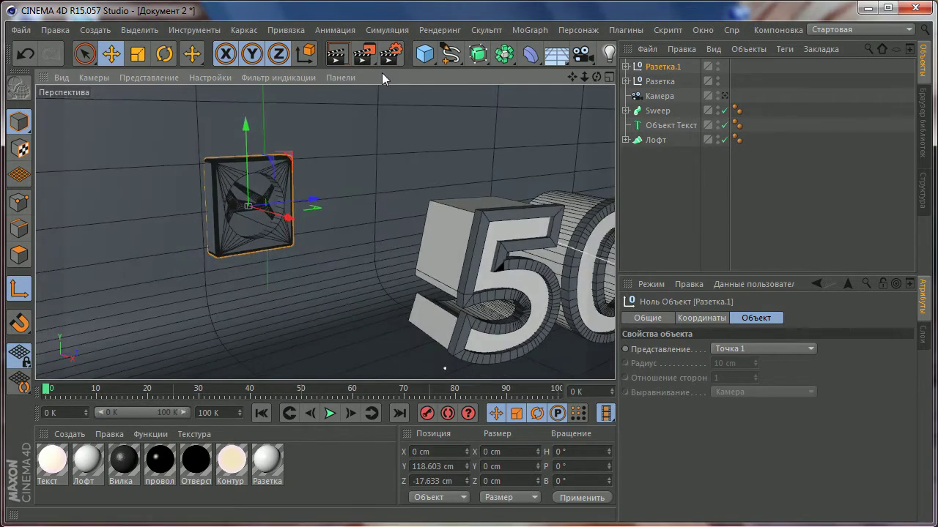
pyautogui.click(30, 296)
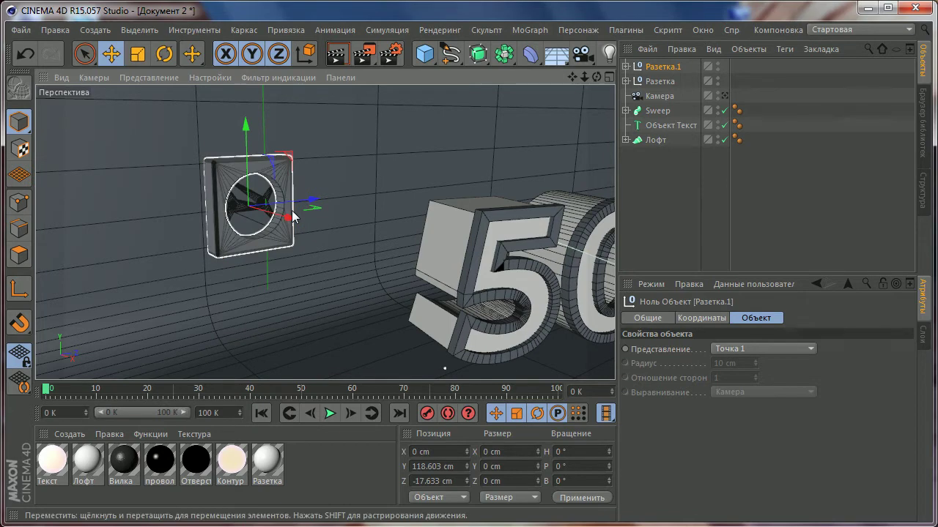
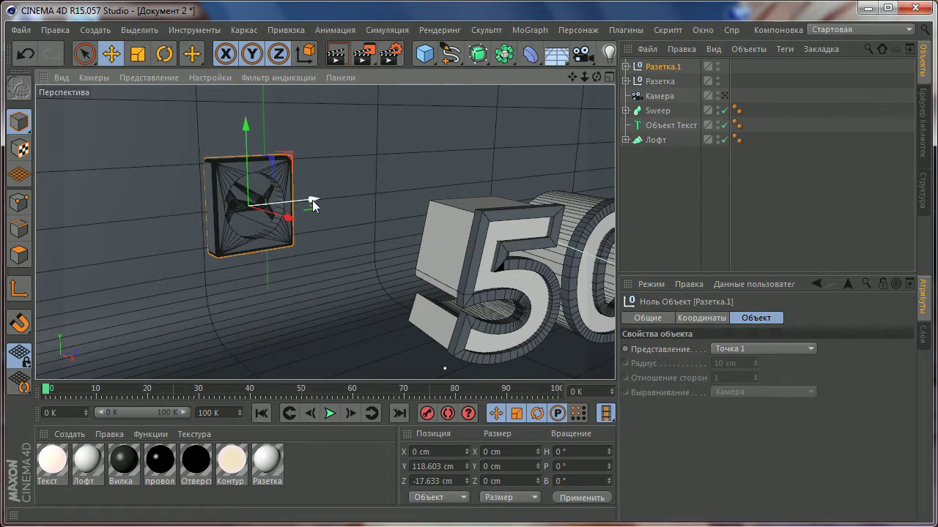
# - Slide the socket copy Разетка.1 along Z until it sits beside the original socket
pyautogui.moveTo(315, 200)
pyautogui.mouseDown()
pyautogui.moveTo(375, 198)
pyautogui.moveTo(366, 199)
pyautogui.mouseUp()
pyautogui.scroll(2, 296, 213)
pyautogui.scroll(2, 280, 212)
pyautogui.scroll(1, 323, 205)
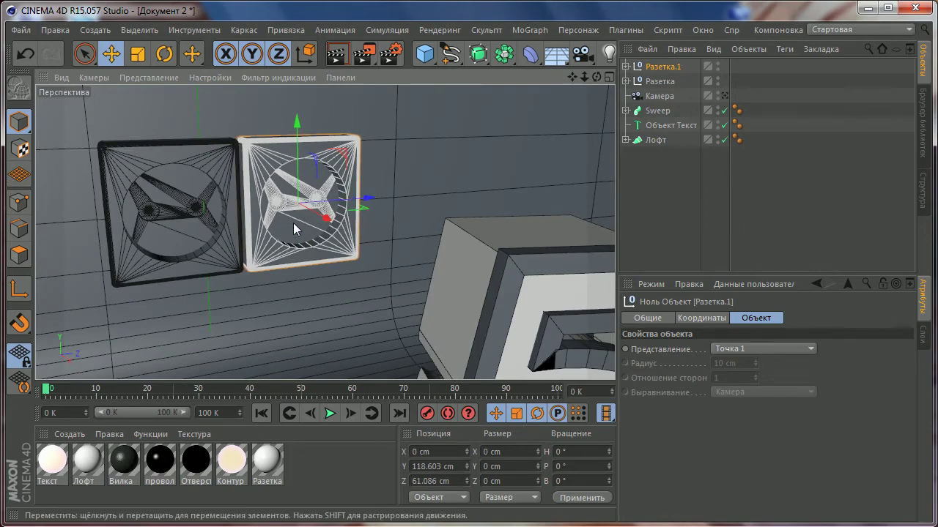
pyautogui.scroll(-2, 331, 220)
pyautogui.scroll(-2, 329, 227)
# - Deselect the copy and orbit the view around the pair of sockets
pyautogui.click(802, 212)
pyautogui.scroll(2, 300, 226)
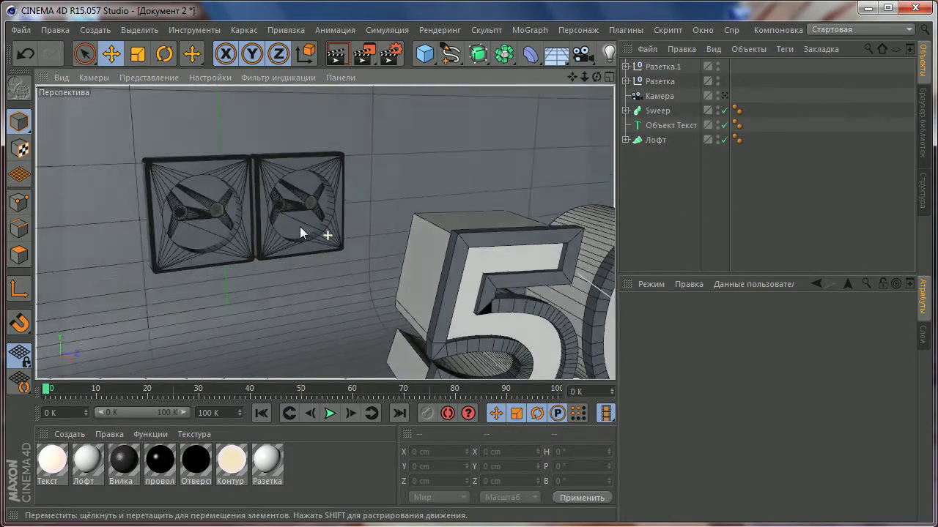
pyautogui.scroll(1, 293, 213)
pyautogui.scroll(1, 291, 205)
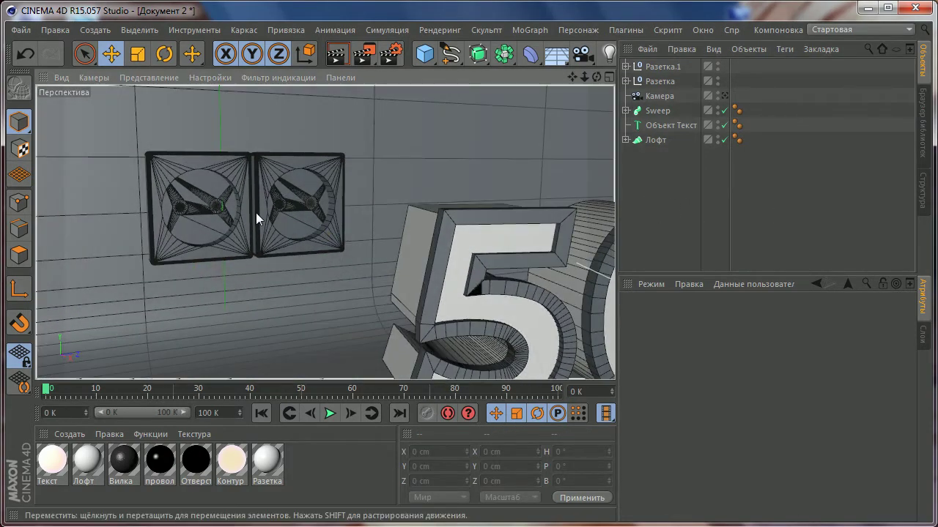
pyautogui.moveTo(235, 225)
pyautogui.keyDown('alt'); pyautogui.mouseDown()
pyautogui.moveTo(292, 236)
pyautogui.moveTo(292, 227)
pyautogui.moveTo(470, 220)
pyautogui.moveTo(270, 221)
pyautogui.moveTo(352, 226)
pyautogui.moveTo(387, 239)
pyautogui.moveTo(388, 260)
pyautogui.moveTo(395, 258)
pyautogui.mouseUp(); pyautogui.keyUp('alt')
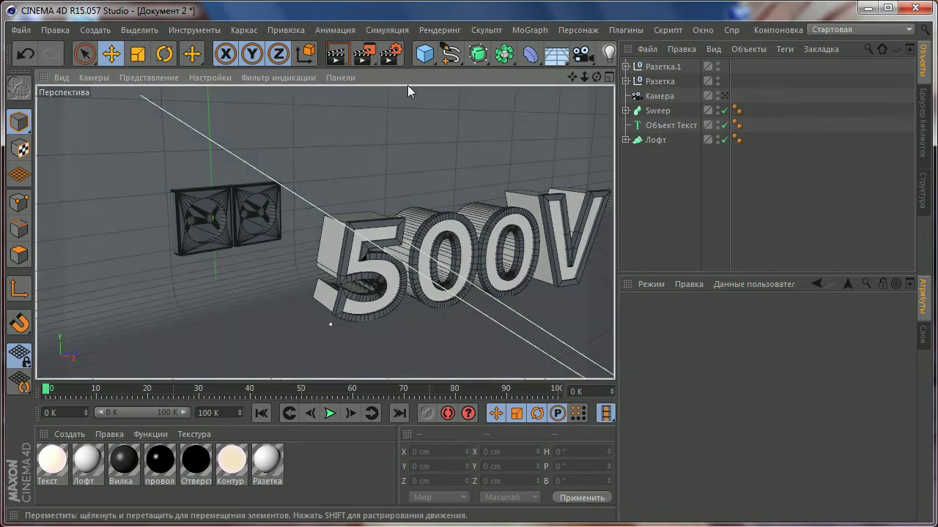
# - Add a new cube and move it along Z toward the camera
pyautogui.click(425, 53)
pyautogui.scroll(-5, 360, 292)
pyautogui.scroll(-3, 360, 292)
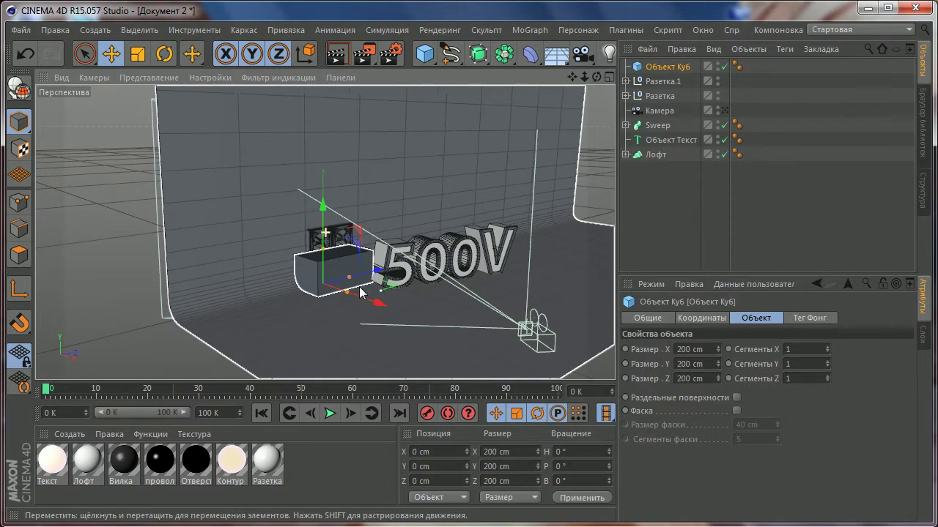
pyautogui.moveTo(359, 291); pyautogui.dragTo(205, 323)
pyautogui.scroll(3, 311, 291)
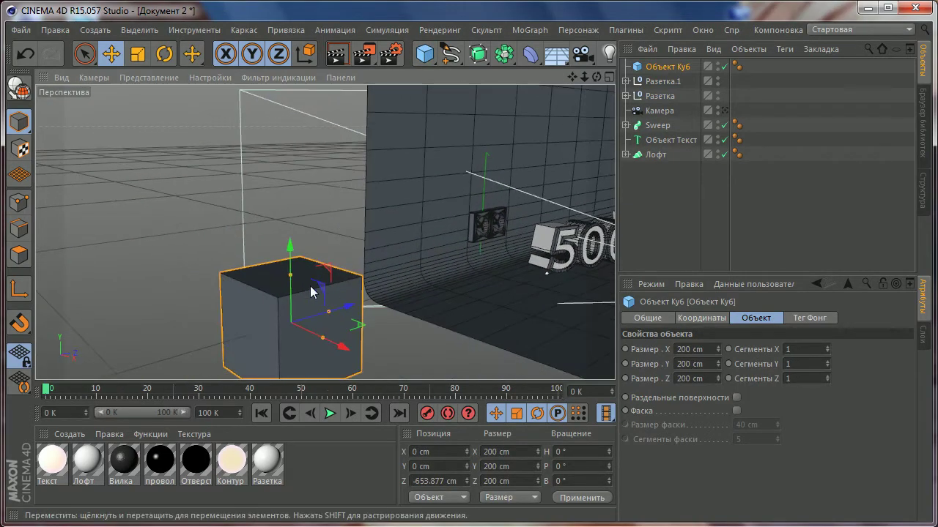
# - Resize the cube to about 65.7 × 143.4 × 94.7 cm
pyautogui.moveTo(323, 338); pyautogui.dragTo(307, 331)
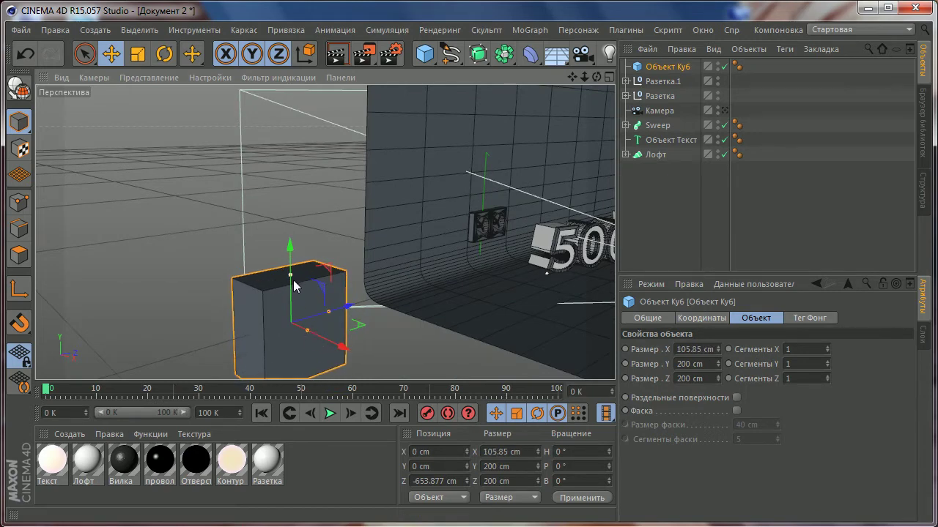
pyautogui.moveTo(293, 281); pyautogui.dragTo(310, 320)
pyautogui.scroll(5, 310, 325)
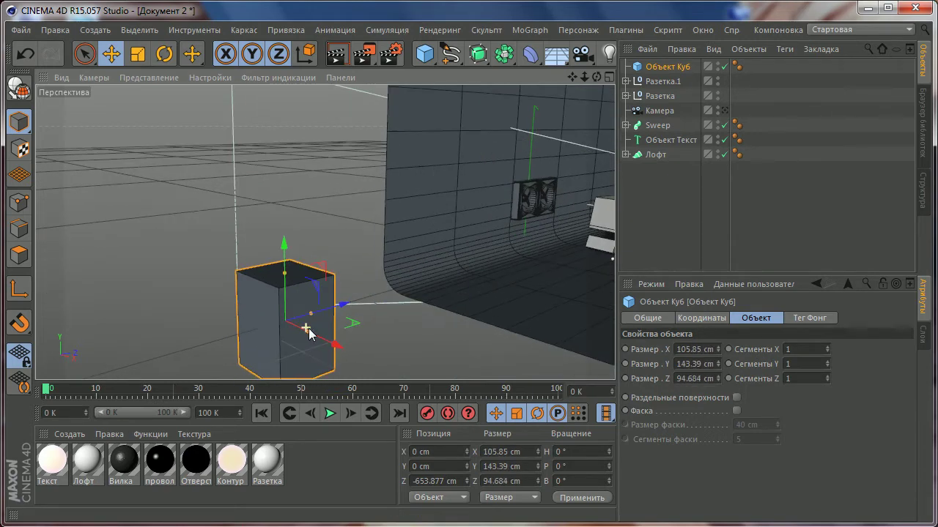
pyautogui.moveTo(305, 328)
pyautogui.keyDown('alt'); pyautogui.mouseDown()
pyautogui.moveTo(398, 299)
pyautogui.moveTo(292, 320)
pyautogui.moveTo(335, 266)
pyautogui.moveTo(326, 282)
pyautogui.mouseUp(); pyautogui.keyUp('alt')
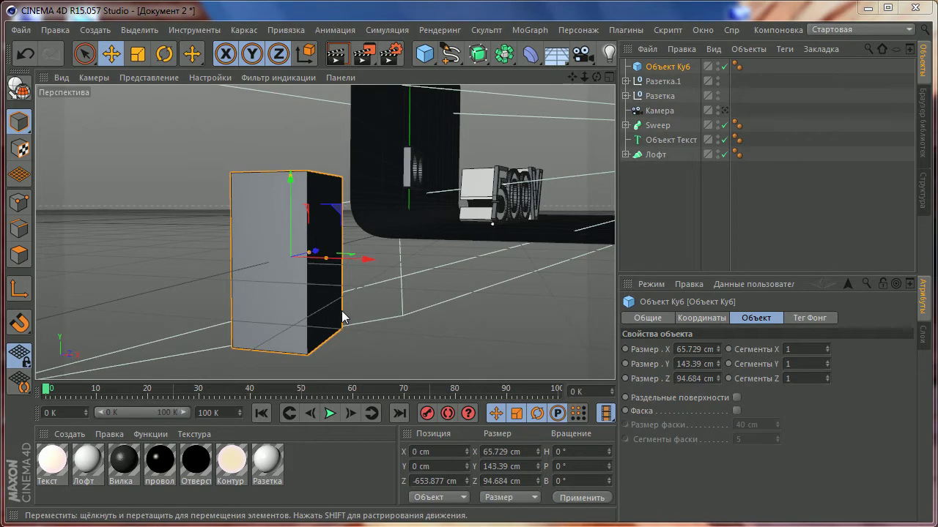
pyautogui.moveTo(342, 271)
pyautogui.keyDown('alt'); pyautogui.mouseDown()
pyautogui.moveTo(278, 284)
pyautogui.moveTo(358, 290)
pyautogui.moveTo(285, 289)
pyautogui.mouseUp(); pyautogui.keyUp('alt')
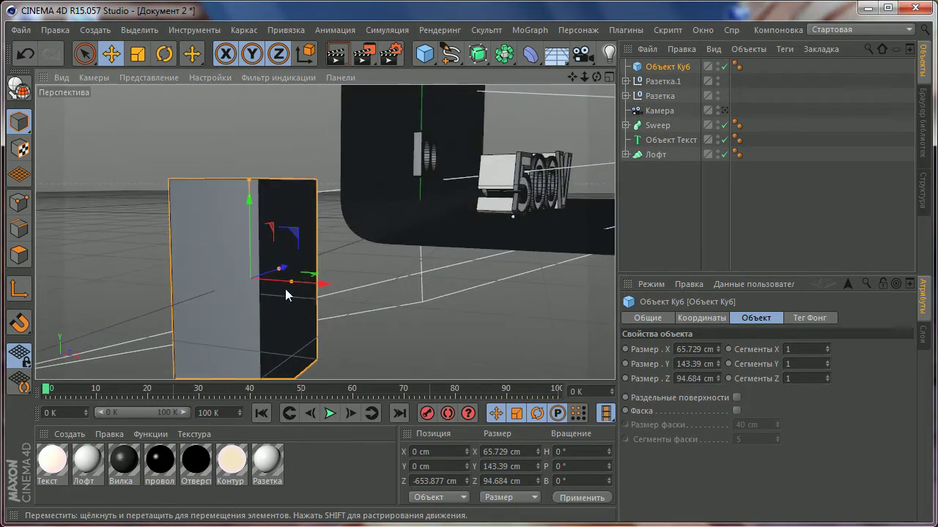
# - Turn on the cube's Фаска fillet, trying sizes of 2, 4 and 5 cm
pyautogui.click(736, 411)
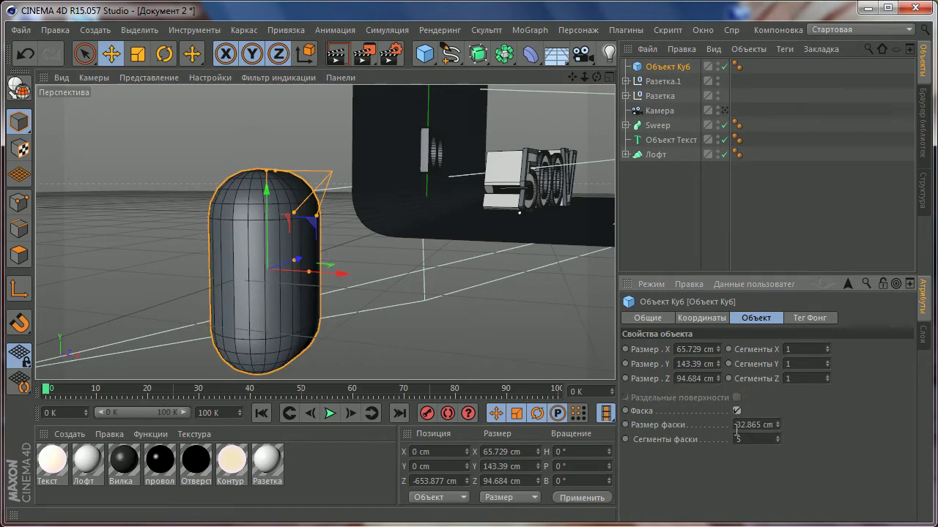
pyautogui.doubleClick(737, 426)
pyautogui.write('2')
pyautogui.press('Return')
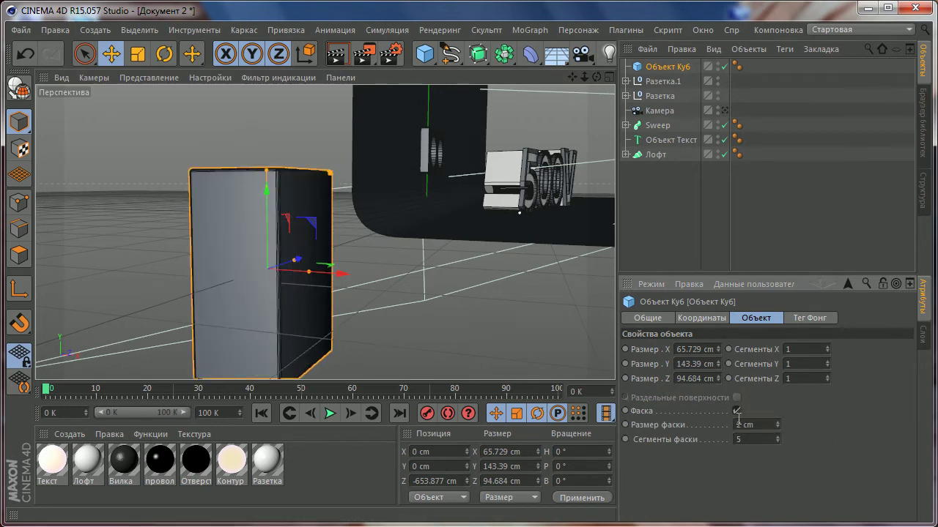
pyautogui.doubleClick(745, 425)
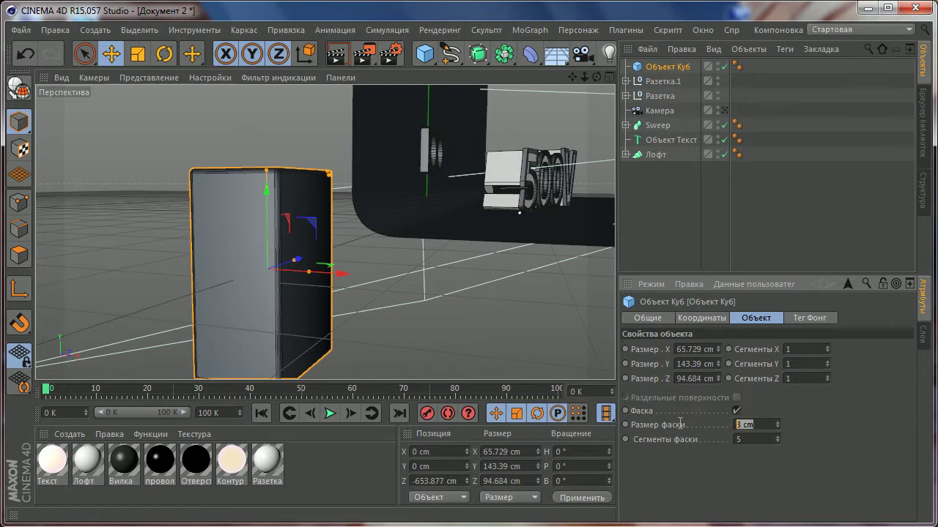
pyautogui.write('4')
pyautogui.press('Return')
pyautogui.write('5')
pyautogui.press('Return')
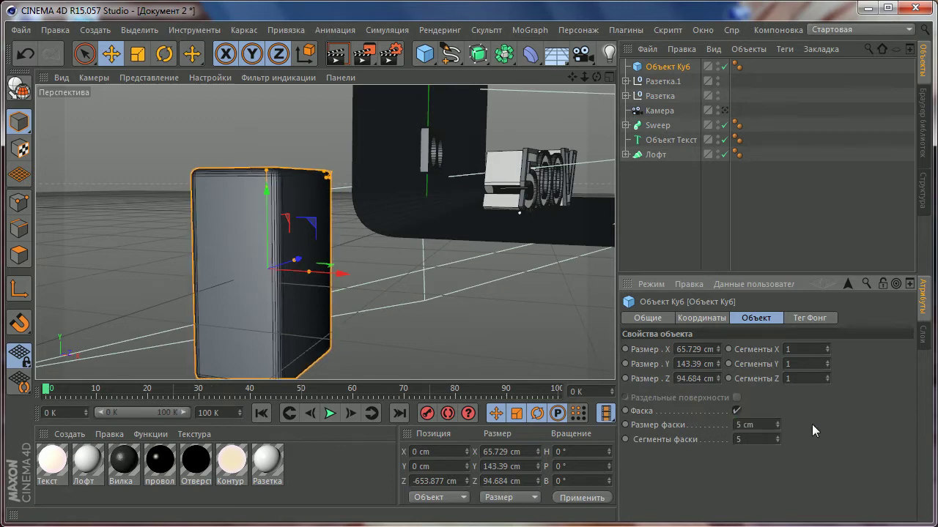
pyautogui.keyDown('shift'); pyautogui.click(810, 318); pyautogui.keyUp('shift')
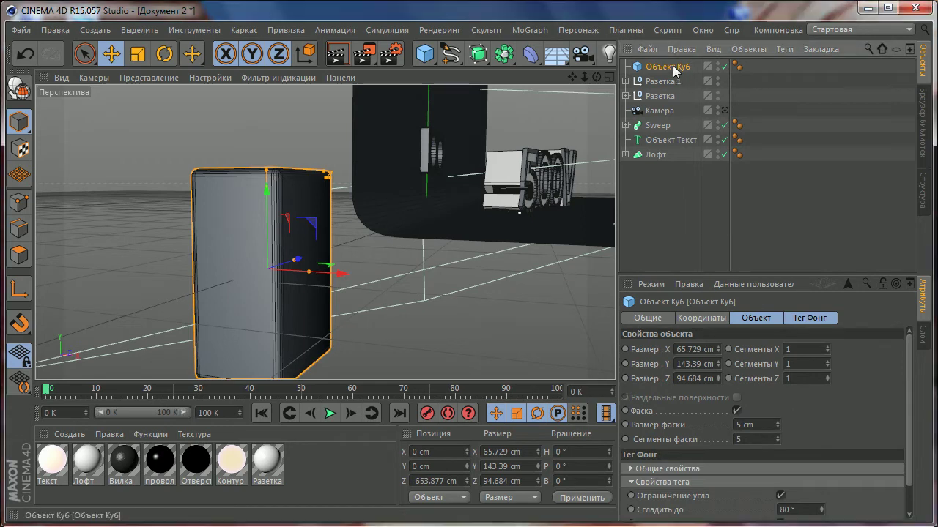
pyautogui.moveTo(777, 422); pyautogui.dragTo(777, 424)
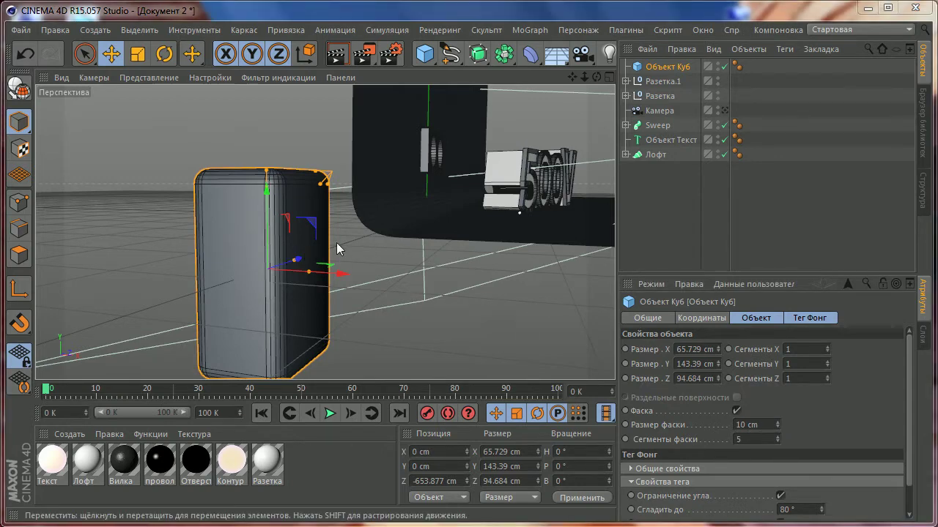
# - Set 10 fillet segments and a final 7 cm fillet size
pyautogui.moveTo(337, 249)
pyautogui.keyDown('alt'); pyautogui.mouseDown()
pyautogui.moveTo(314, 247)
pyautogui.moveTo(321, 251)
pyautogui.mouseUp(); pyautogui.keyUp('alt')
pyautogui.click(668, 155)
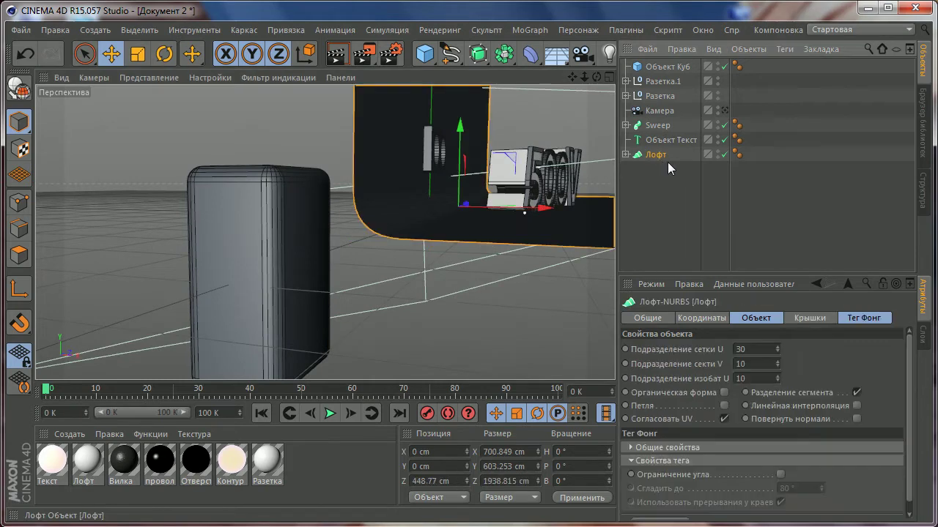
pyautogui.click(308, 256)
pyautogui.keyDown('alt'); pyautogui.moveTo(390, 260); pyautogui.dragTo(440, 264); pyautogui.keyUp('alt')
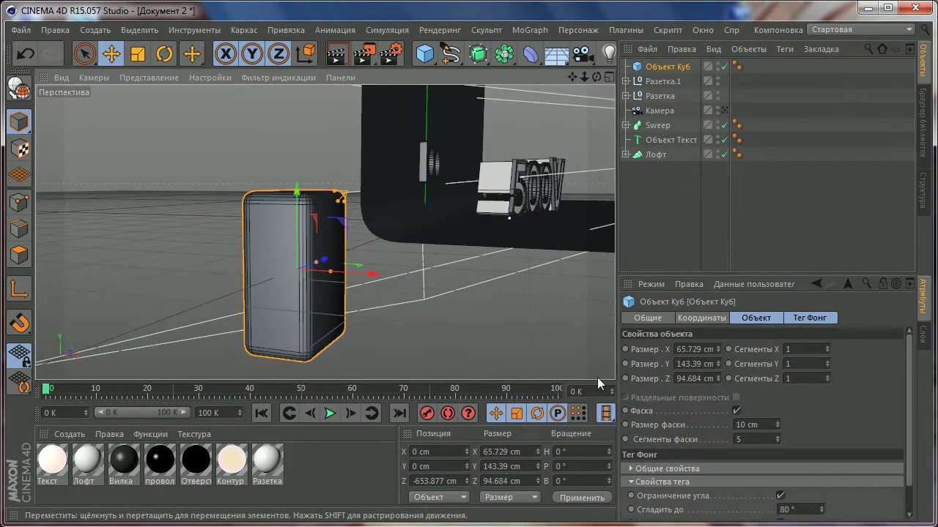
pyautogui.doubleClick(762, 437)
pyautogui.write('10')
pyautogui.press('Return')
pyautogui.moveTo(307, 244)
pyautogui.keyDown('alt'); pyautogui.mouseDown()
pyautogui.moveTo(329, 235)
pyautogui.moveTo(357, 244)
pyautogui.moveTo(301, 291)
pyautogui.mouseUp(); pyautogui.keyUp('alt')
pyautogui.doubleClick(736, 425)
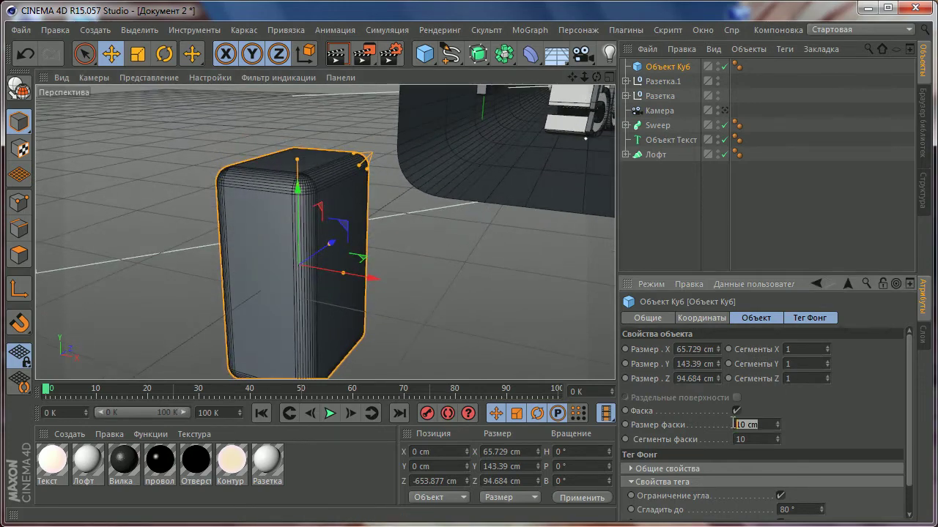
pyautogui.write('7')
pyautogui.press('Return')
pyautogui.moveTo(398, 227)
pyautogui.keyDown('alt'); pyautogui.mouseDown()
pyautogui.moveTo(410, 198)
pyautogui.moveTo(318, 252)
pyautogui.moveTo(342, 279)
pyautogui.moveTo(270, 274)
pyautogui.moveTo(288, 228)
pyautogui.mouseUp(); pyautogui.keyUp('alt')
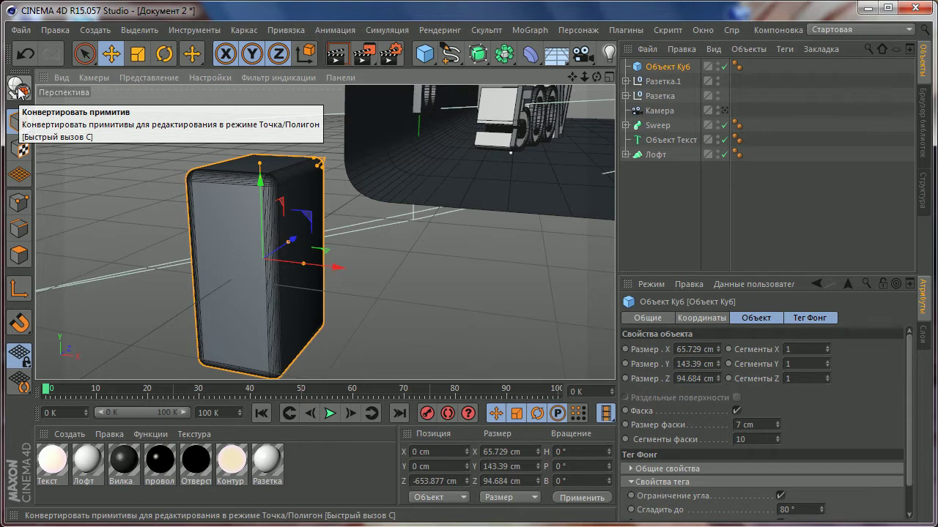
pyautogui.click(19, 91)
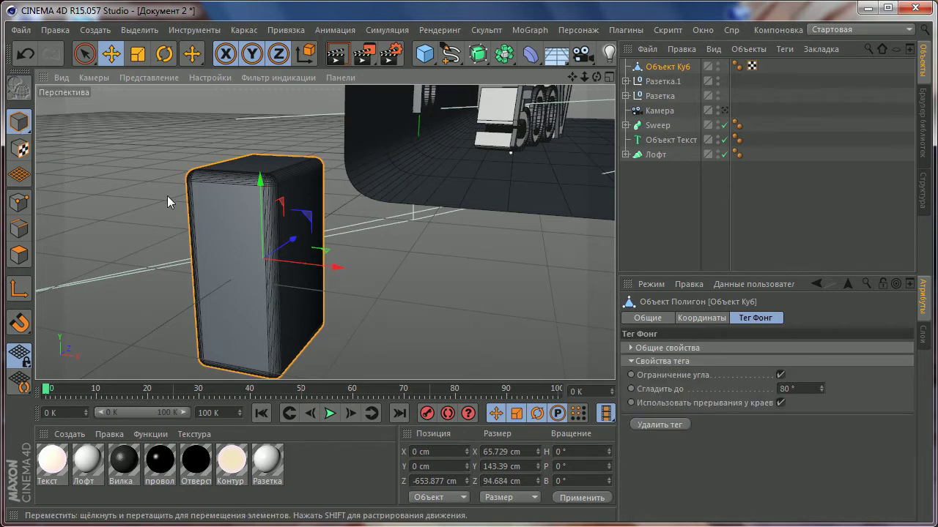
pyautogui.middleClick(167, 221)
pyautogui.scroll(-3, 396, 300)
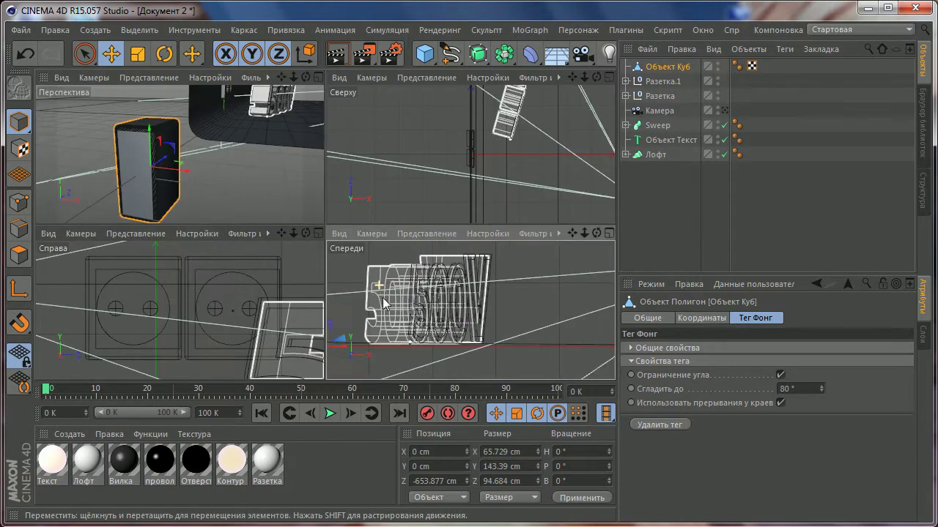
pyautogui.scroll(-3, 396, 301)
pyautogui.scroll(-2, 395, 297)
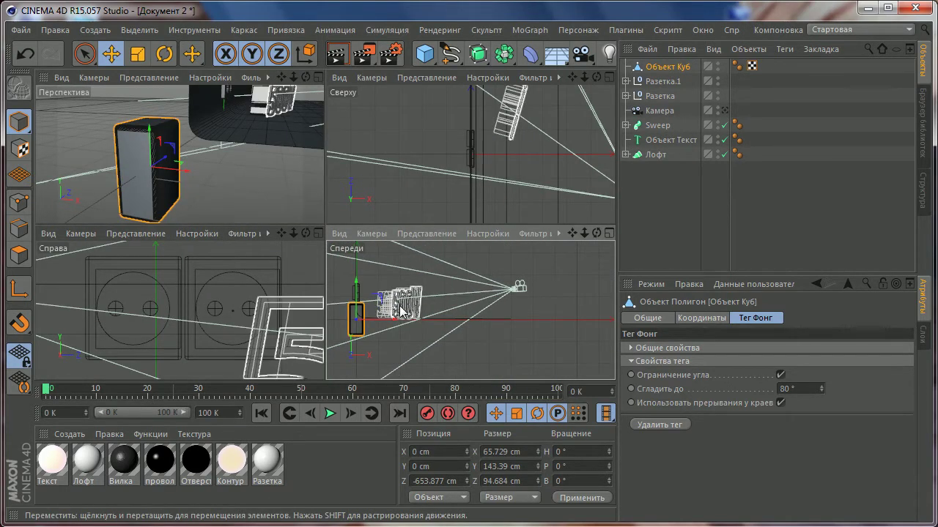
pyautogui.middleClick(401, 311)
pyautogui.scroll(2, 323, 257)
pyautogui.scroll(3, 293, 231)
pyautogui.scroll(3, 418, 154)
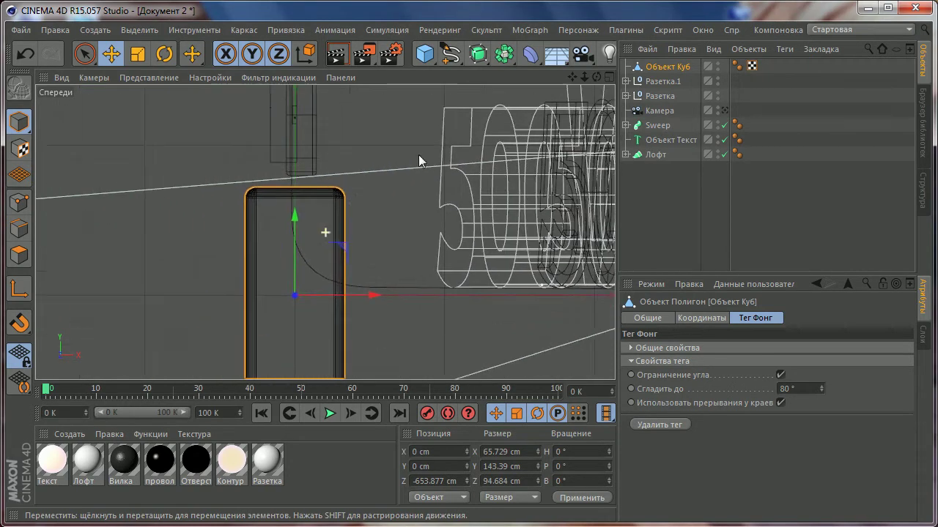
pyautogui.moveTo(399, 271); pyautogui.dragTo(233, 266)
pyautogui.keyDown('alt'); pyautogui.moveTo(233, 266); pyautogui.dragTo(388, 229, button='middle'); pyautogui.keyUp('alt')
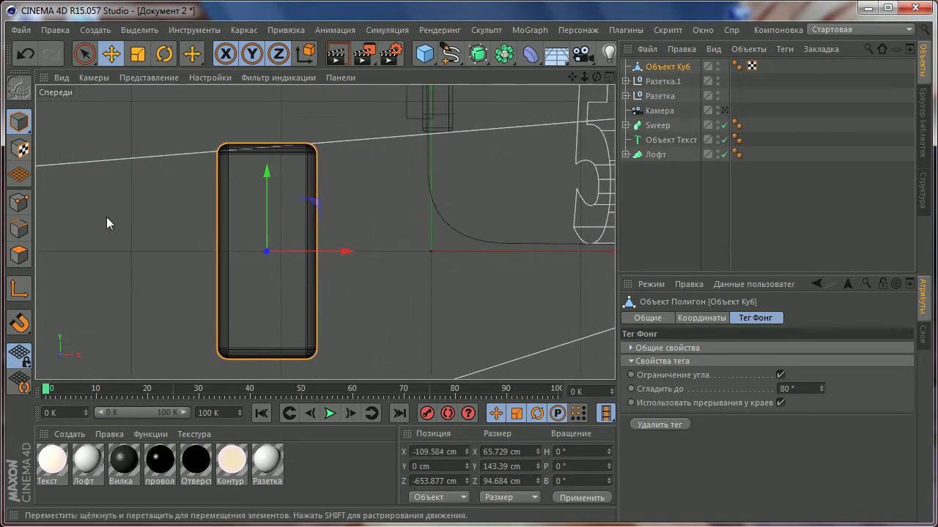
pyautogui.click(19, 233)
pyautogui.scroll(2, 175, 207)
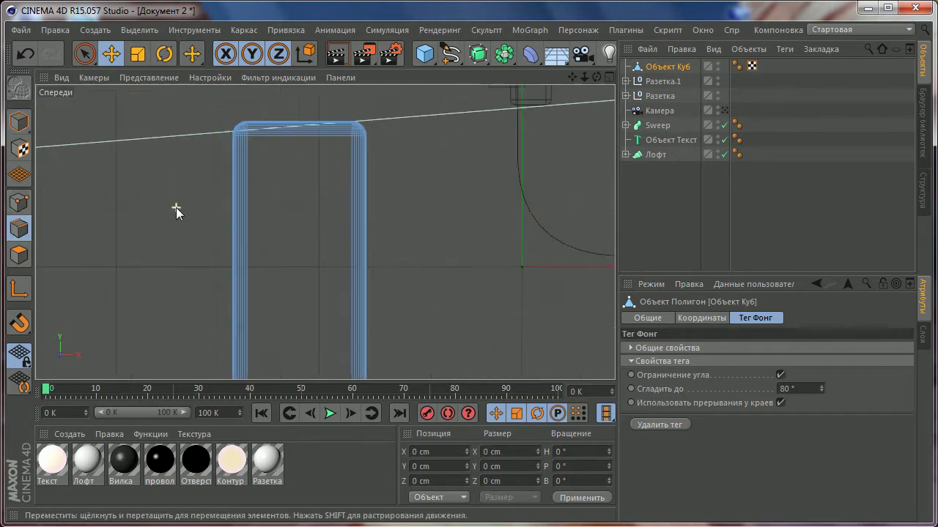
pyautogui.scroll(2, 171, 217)
pyautogui.scroll(2, 152, 200)
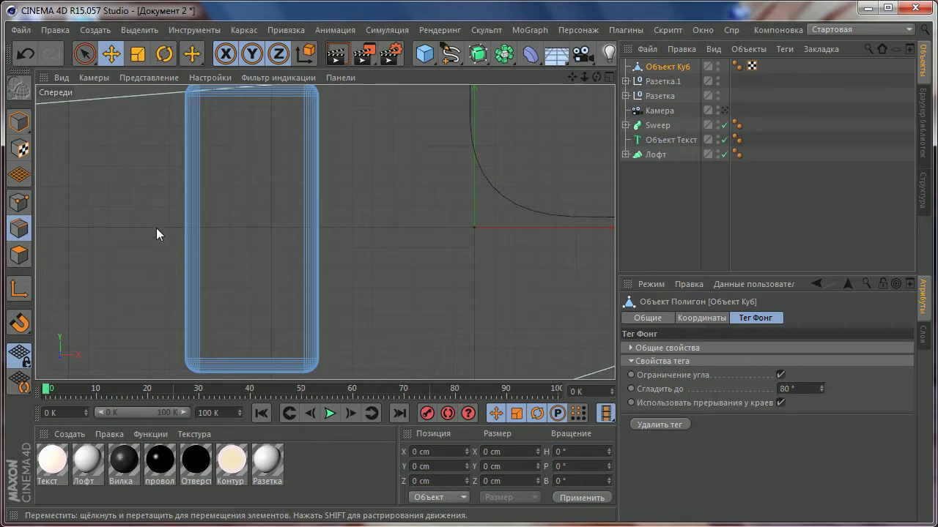
pyautogui.rightClick(118, 222)
pyautogui.middleClick(111, 188)
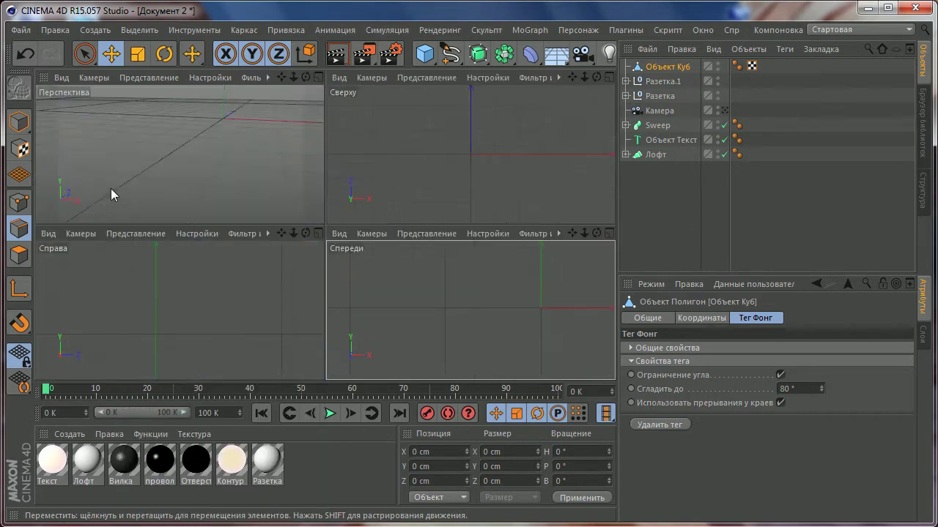
pyautogui.middleClick(262, 193)
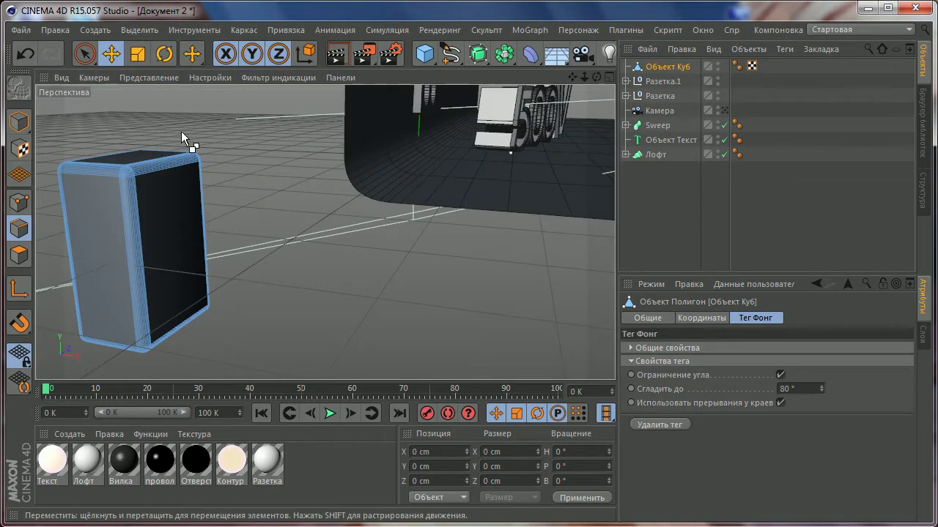
pyautogui.hotkey('ctrl', 'z')
pyautogui.hotkey('ctrl', 'z')
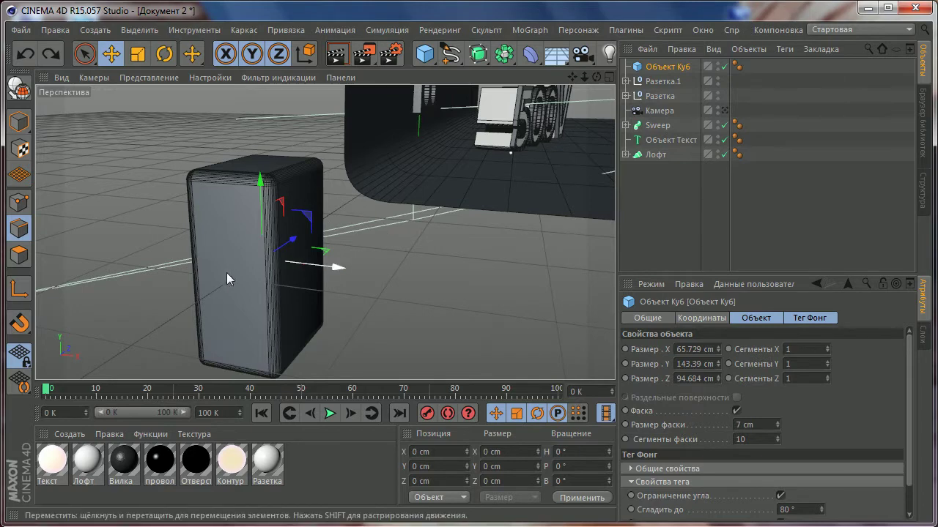
# - Raise the cube's height segments to 4
pyautogui.click(829, 361)
pyautogui.click(829, 361)
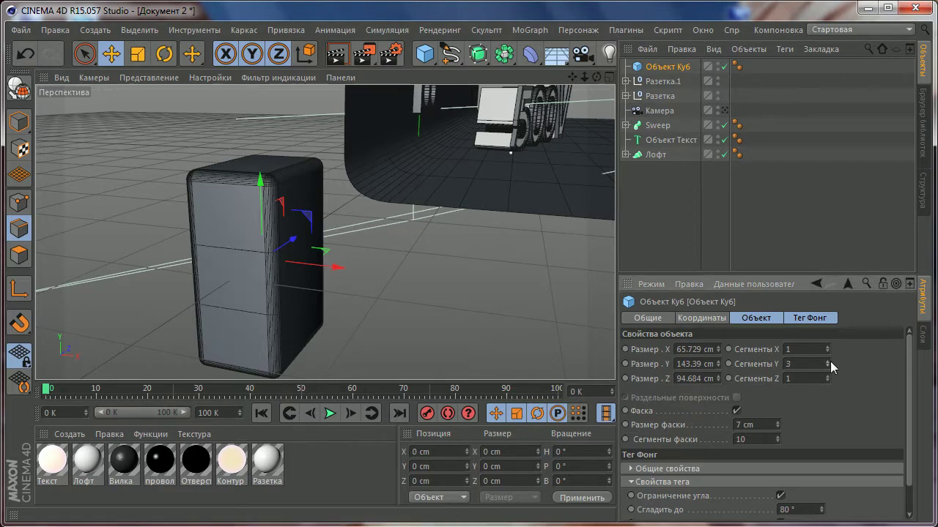
pyautogui.click(829, 361)
pyautogui.keyDown('alt'); pyautogui.moveTo(268, 293); pyautogui.dragTo(345, 290); pyautogui.keyUp('alt')
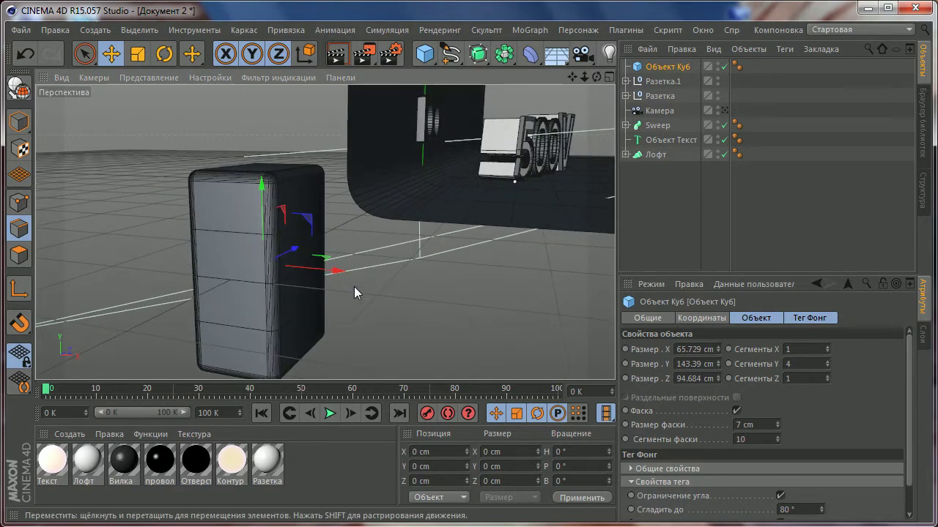
# - Make the cube editable and maximise the Front view showing it beside the 500V text
pyautogui.click(9, 86)
pyautogui.middleClick(372, 260)
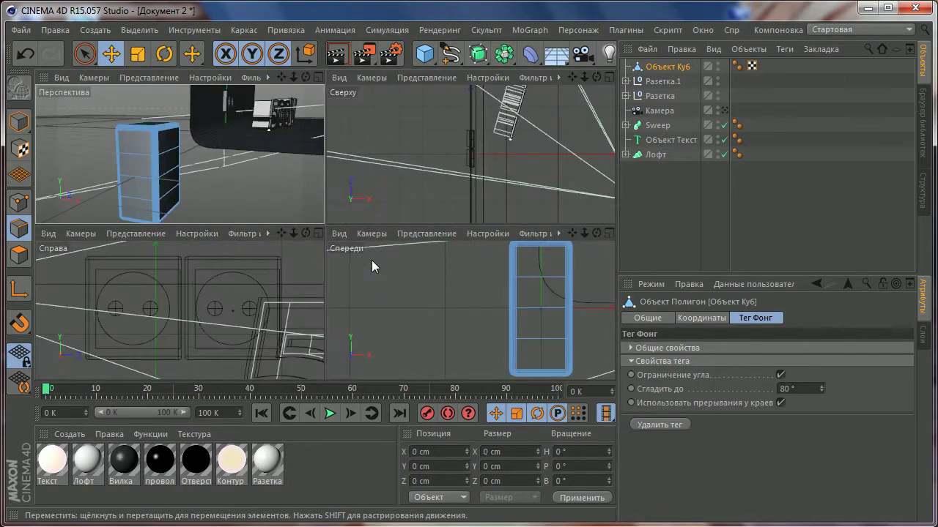
pyautogui.middleClick(476, 296)
pyautogui.scroll(-2, 251, 207)
pyautogui.keyDown('alt'); pyautogui.moveTo(259, 227); pyautogui.dragTo(147, 227, button='middle'); pyautogui.keyUp('alt')
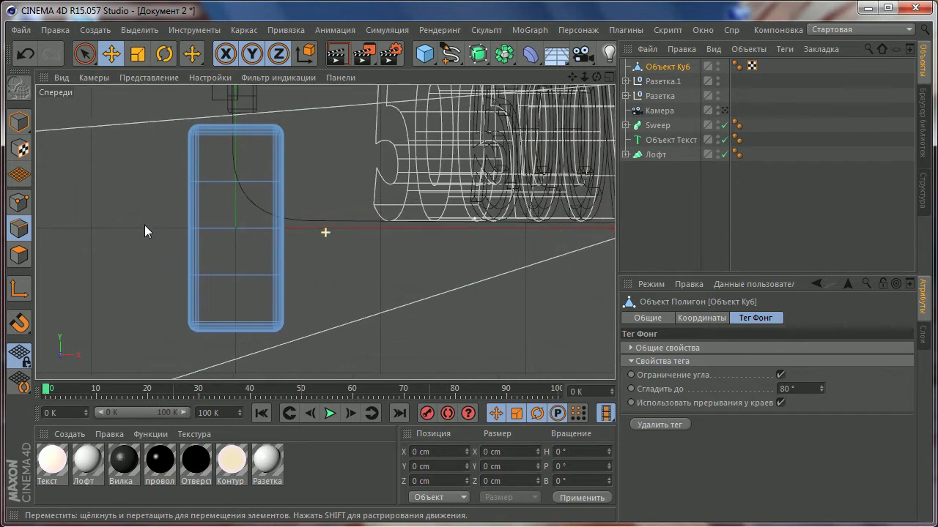
pyautogui.moveTo(84, 55); pyautogui.dragTo(103, 94)
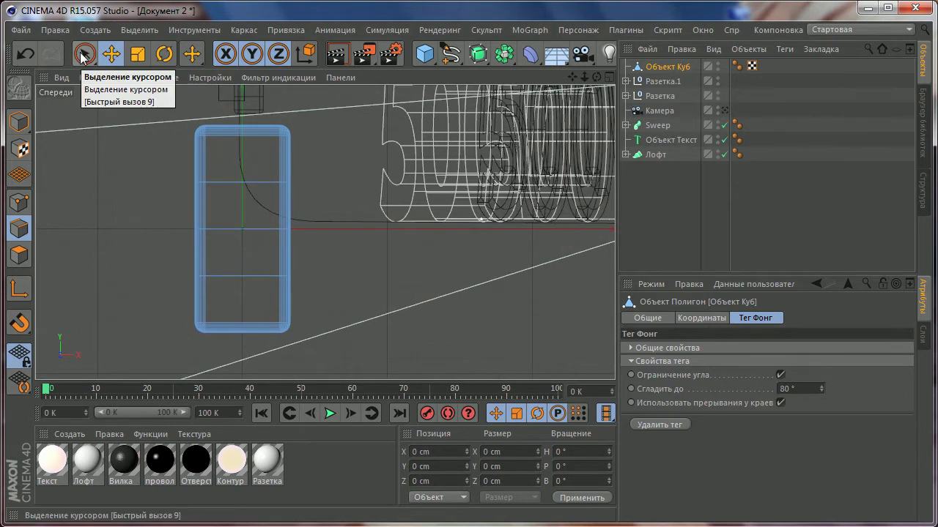
pyautogui.click(87, 62)
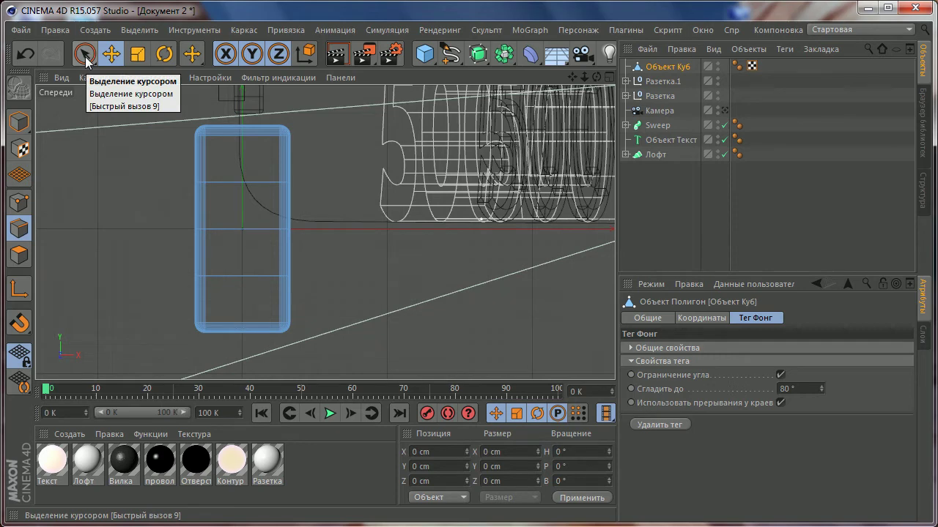
# - Switch to Rectangle Selection without 'Only Select Visible Elements', in Points mode
pyautogui.moveTo(86, 62); pyautogui.dragTo(125, 108)
pyautogui.click(125, 106)
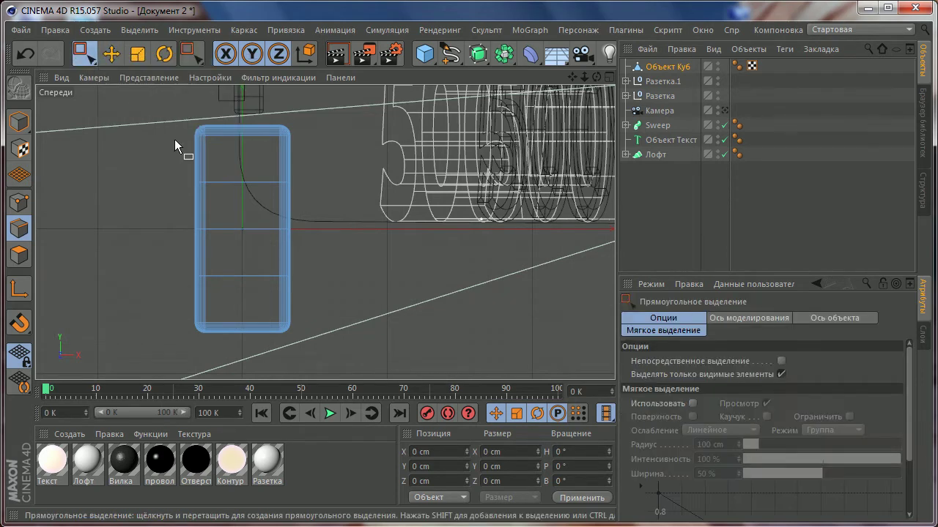
pyautogui.click(781, 374)
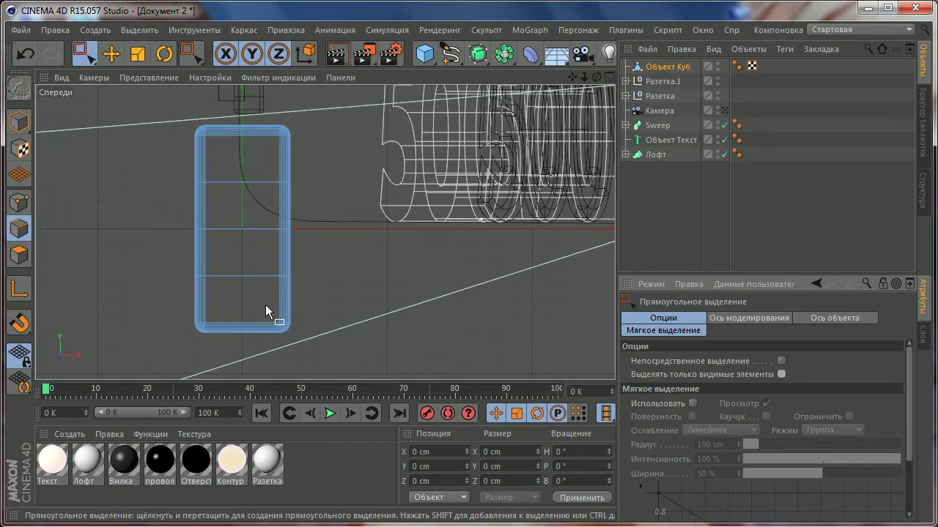
pyautogui.click(19, 202)
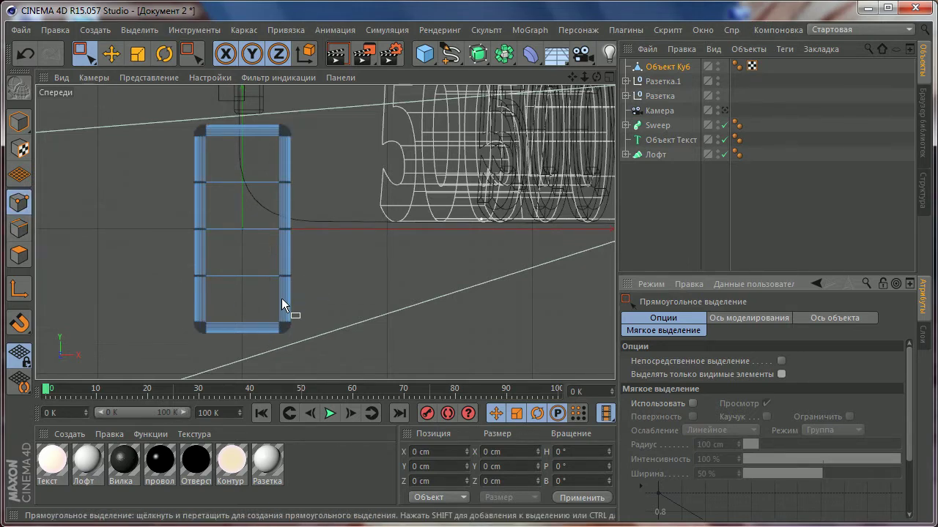
# - Box-select the right-edge middle points and push them outward, undoing a stray edge selection
pyautogui.moveTo(282, 298); pyautogui.dragTo(340, 118)
pyautogui.click(365, 201)
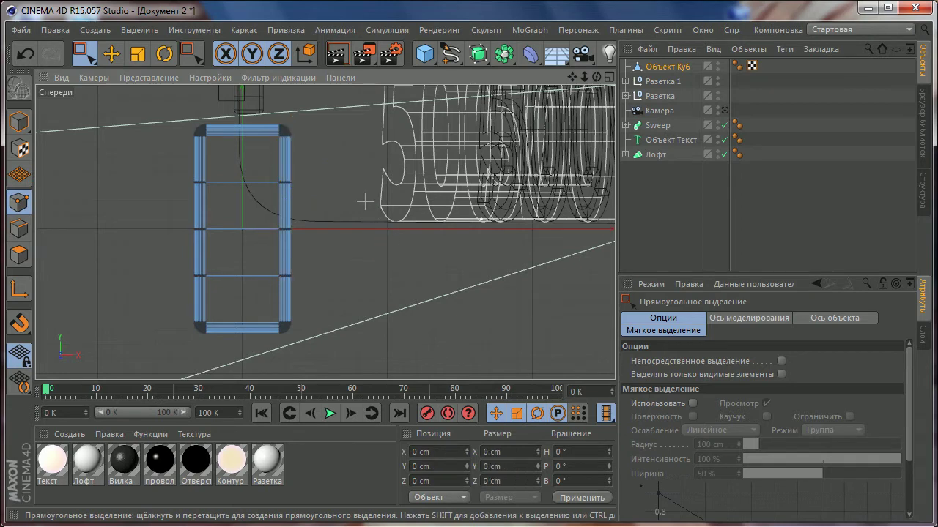
pyautogui.moveTo(239, 295); pyautogui.dragTo(359, 144)
pyautogui.moveTo(356, 229); pyautogui.dragTo(372, 230)
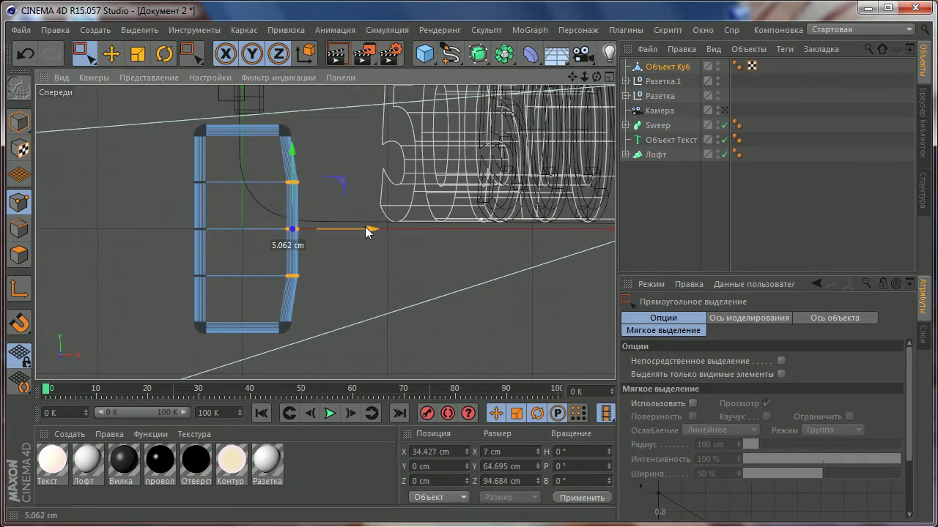
pyautogui.click(19, 228)
pyautogui.moveTo(264, 293); pyautogui.dragTo(361, 181)
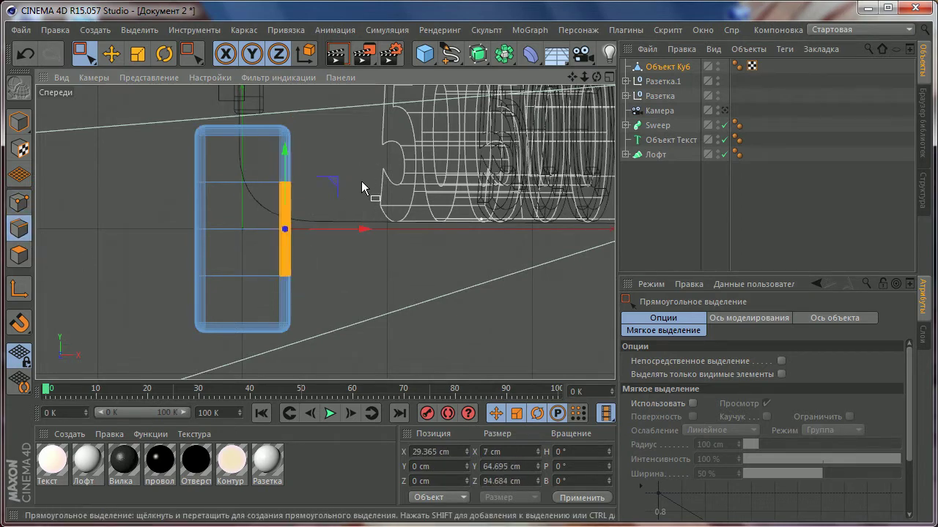
pyautogui.hotkey('ctrl', 'z')
pyautogui.click(19, 201)
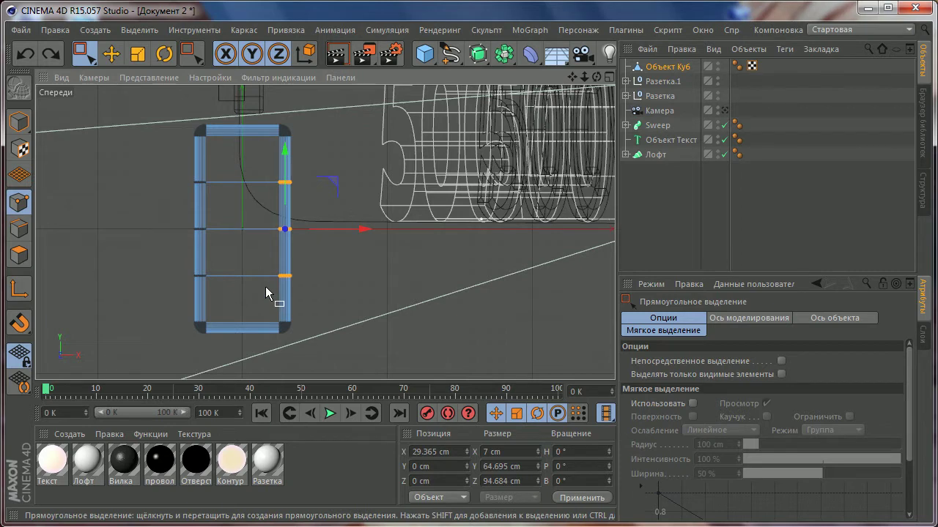
# - Reselect the right-edge middle points and drag them further out along X
pyautogui.click(85, 57)
pyautogui.moveTo(242, 305); pyautogui.dragTo(361, 152)
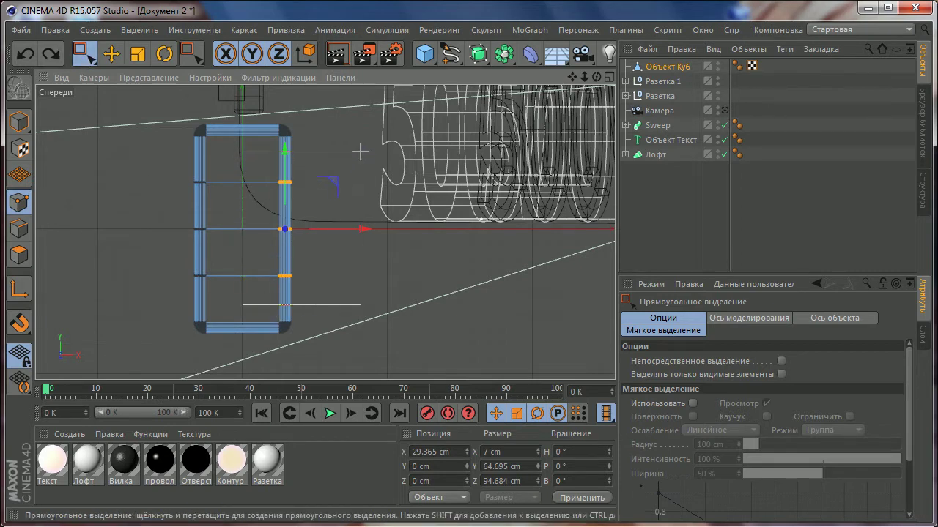
pyautogui.moveTo(369, 229); pyautogui.dragTo(377, 229)
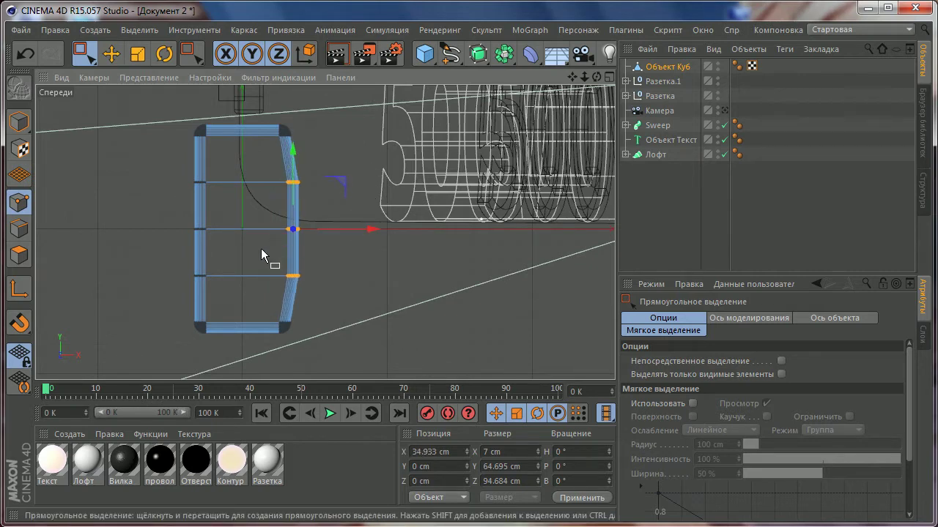
pyautogui.moveTo(257, 250)
pyautogui.mouseDown()
pyautogui.moveTo(349, 199)
pyautogui.moveTo(373, 237)
pyautogui.moveTo(367, 231)
pyautogui.mouseUp()
# - Check the bulge in the Perspective view, then return to the Front view
pyautogui.middleClick(367, 231)
pyautogui.middleClick(251, 203)
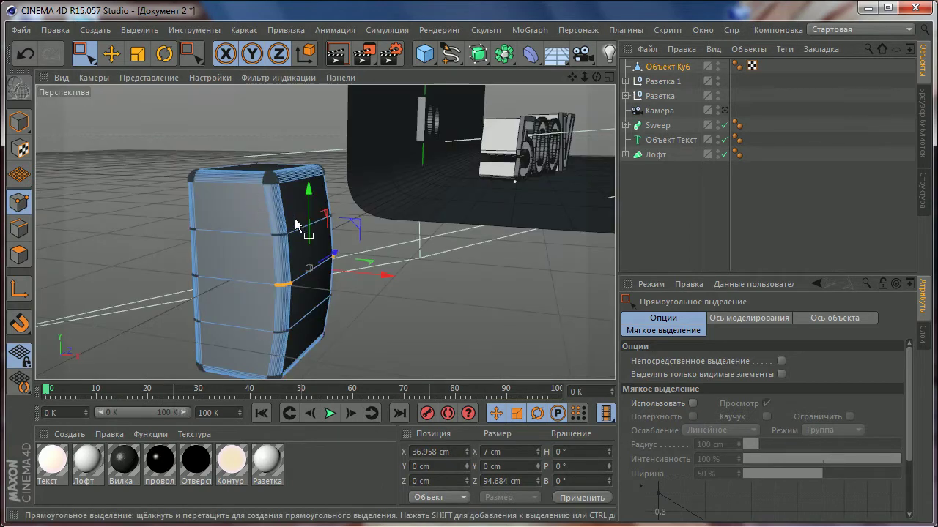
pyautogui.moveTo(190, 202)
pyautogui.keyDown('alt'); pyautogui.mouseDown()
pyautogui.moveTo(271, 214)
pyautogui.moveTo(381, 203)
pyautogui.moveTo(320, 266)
pyautogui.moveTo(353, 234)
pyautogui.moveTo(231, 254)
pyautogui.mouseUp(); pyautogui.keyUp('alt')
pyautogui.scroll(-2, 231, 254)
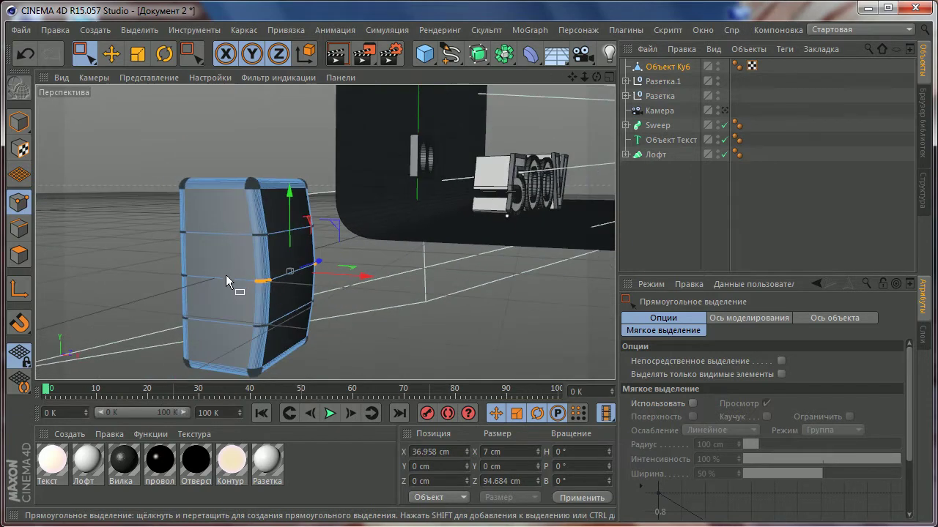
pyautogui.middleClick(229, 262)
pyautogui.middleClick(362, 294)
# - Select the cube's left-side points and shift them inward along X
pyautogui.moveTo(162, 326); pyautogui.dragTo(244, 108)
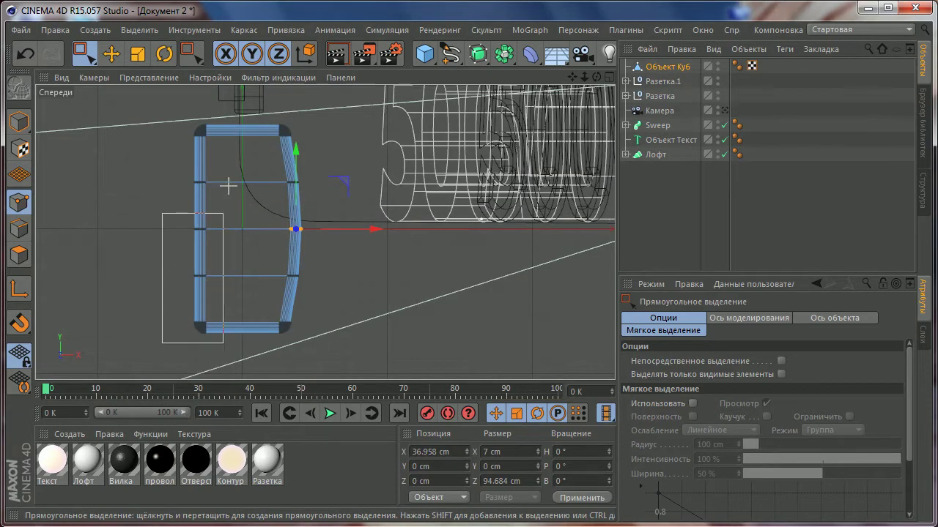
pyautogui.moveTo(299, 235); pyautogui.dragTo(286, 236)
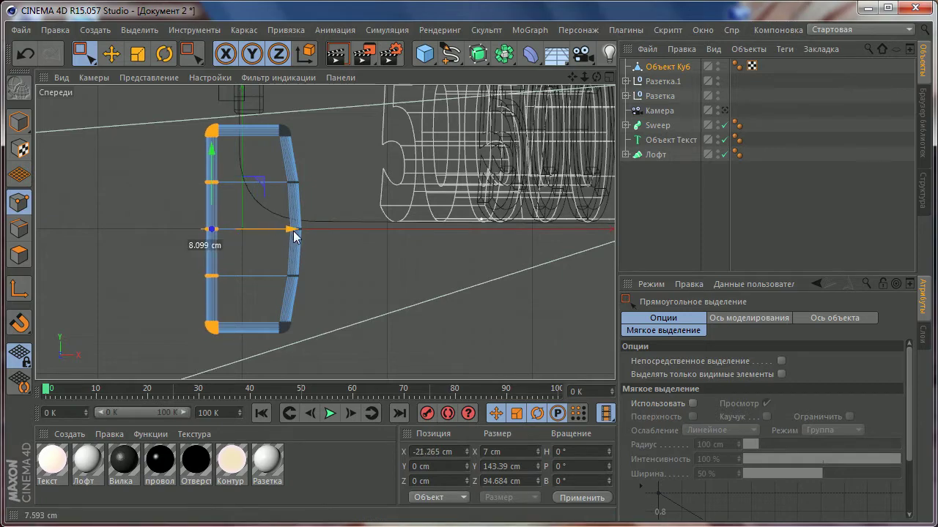
pyautogui.middleClick(286, 235)
pyautogui.middleClick(203, 181)
pyautogui.keyDown('alt'); pyautogui.moveTo(203, 181); pyautogui.dragTo(325, 237); pyautogui.keyUp('alt')
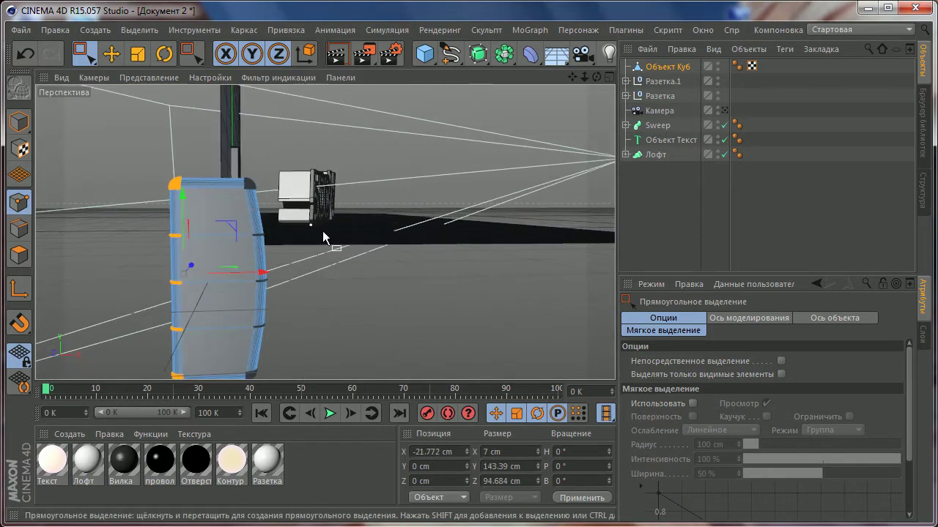
pyautogui.moveTo(266, 274)
pyautogui.mouseDown()
pyautogui.moveTo(449, 256)
pyautogui.moveTo(283, 268)
pyautogui.mouseUp()
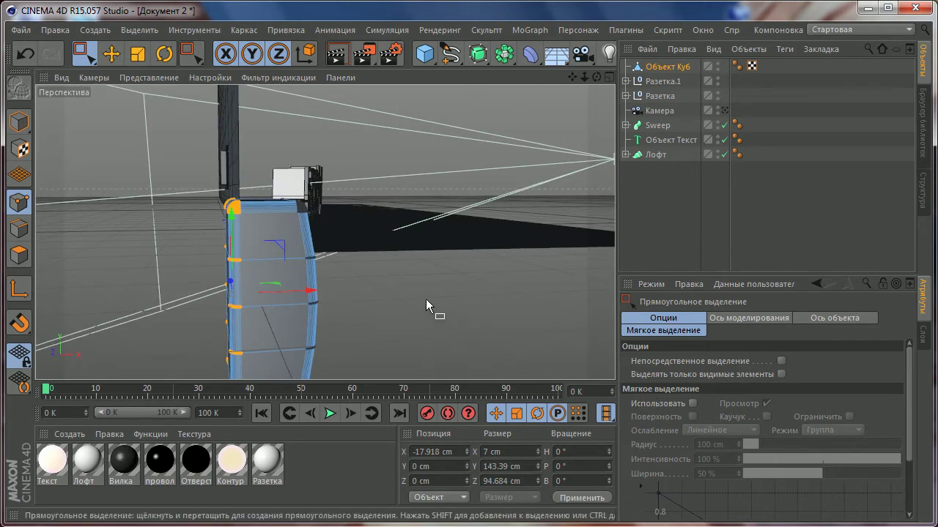
# - Orbit around the narrowed cube to inspect it, then add a new cube Объект Куб.1
pyautogui.moveTo(426, 299)
pyautogui.keyDown('alt'); pyautogui.mouseDown()
pyautogui.moveTo(430, 312)
pyautogui.moveTo(348, 306)
pyautogui.moveTo(333, 250)
pyautogui.moveTo(298, 194)
pyautogui.moveTo(312, 241)
pyautogui.mouseUp(); pyautogui.keyUp('alt')
pyautogui.keyDown('alt'); pyautogui.moveTo(312, 314); pyautogui.dragTo(314, 208); pyautogui.keyUp('alt')
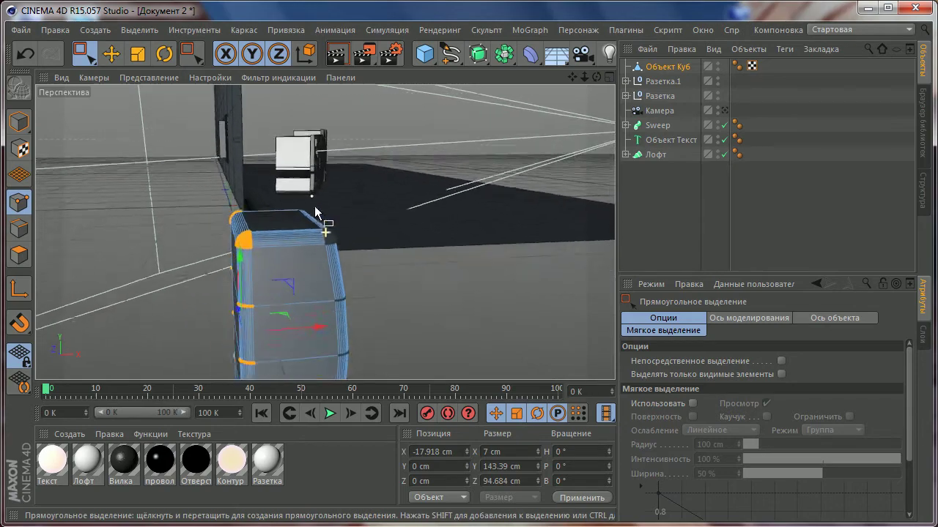
pyautogui.moveTo(289, 307)
pyautogui.keyDown('alt'); pyautogui.mouseDown()
pyautogui.moveTo(327, 266)
pyautogui.moveTo(136, 245)
pyautogui.moveTo(209, 273)
pyautogui.mouseUp(); pyautogui.keyUp('alt')
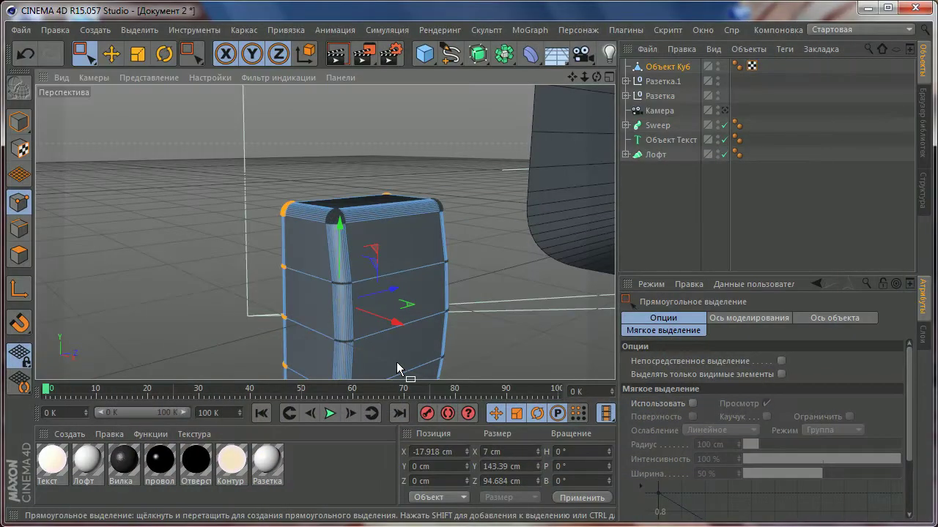
pyautogui.keyDown('alt'); pyautogui.moveTo(413, 278); pyautogui.dragTo(387, 234, button='middle'); pyautogui.keyUp('alt')
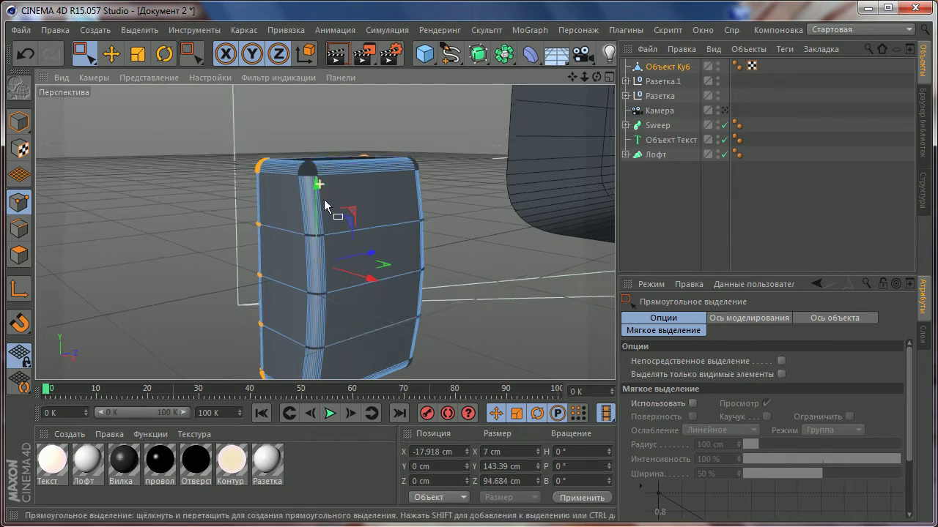
pyautogui.keyDown('alt'); pyautogui.moveTo(325, 205); pyautogui.dragTo(340, 266); pyautogui.keyUp('alt')
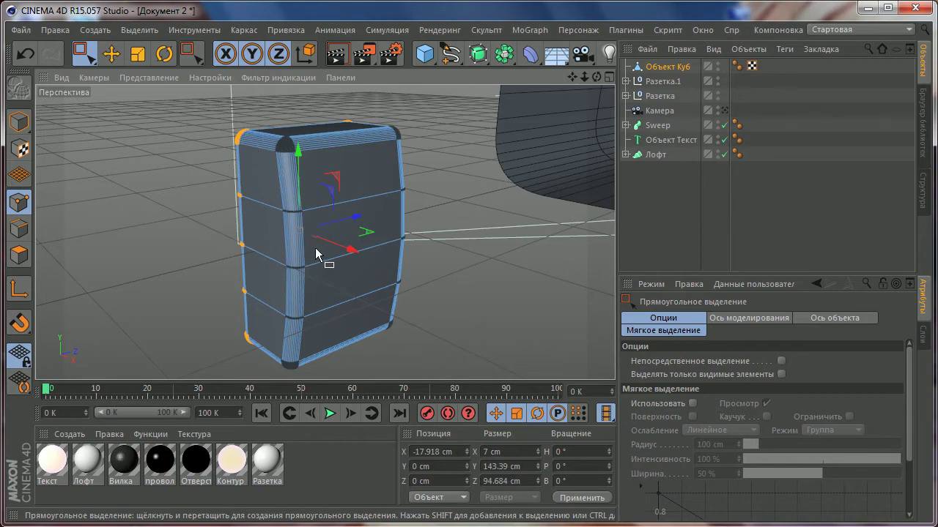
pyautogui.moveTo(331, 275)
pyautogui.keyDown('alt'); pyautogui.mouseDown()
pyautogui.moveTo(334, 220)
pyautogui.moveTo(597, 200)
pyautogui.mouseUp(); pyautogui.keyUp('alt')
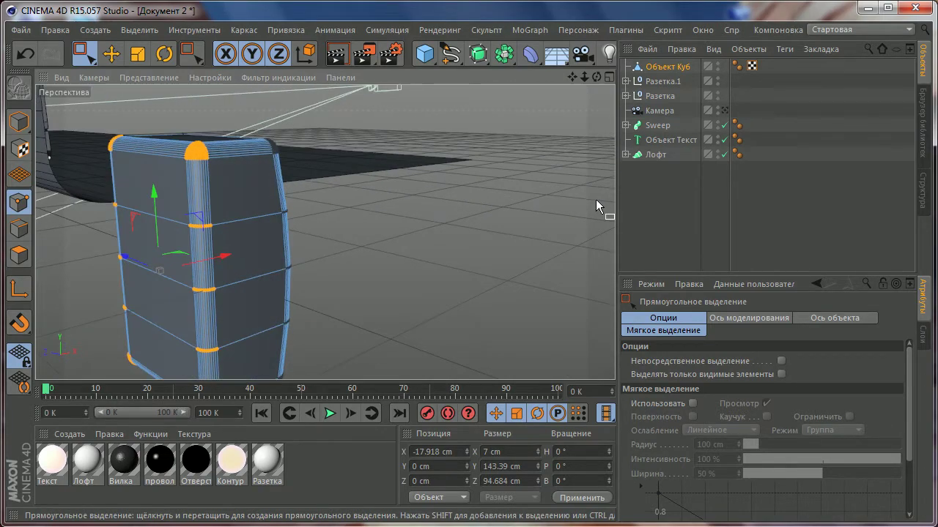
pyautogui.click(424, 53)
# - Shrink the new cube uniformly to about 74.4 cm with the Scale tool
pyautogui.scroll(-2, 221, 199)
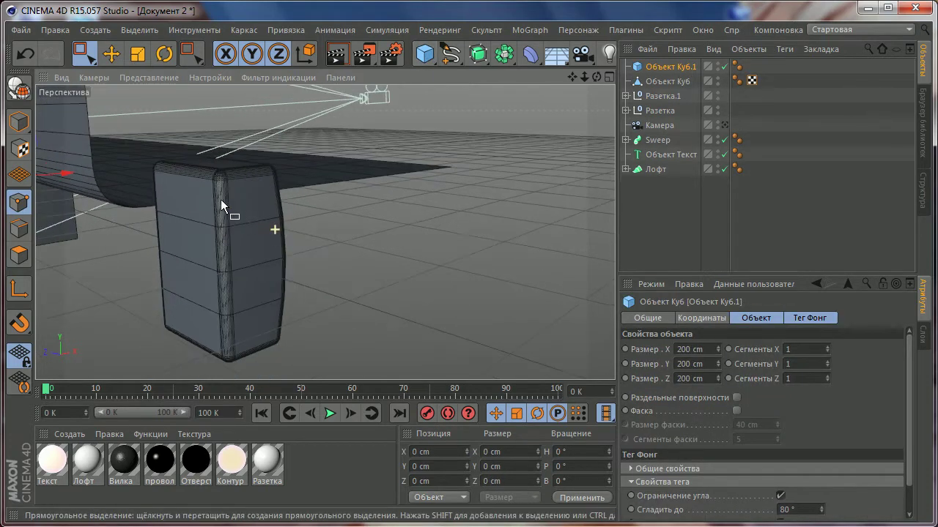
pyautogui.scroll(-2, 212, 213)
pyautogui.press('e')
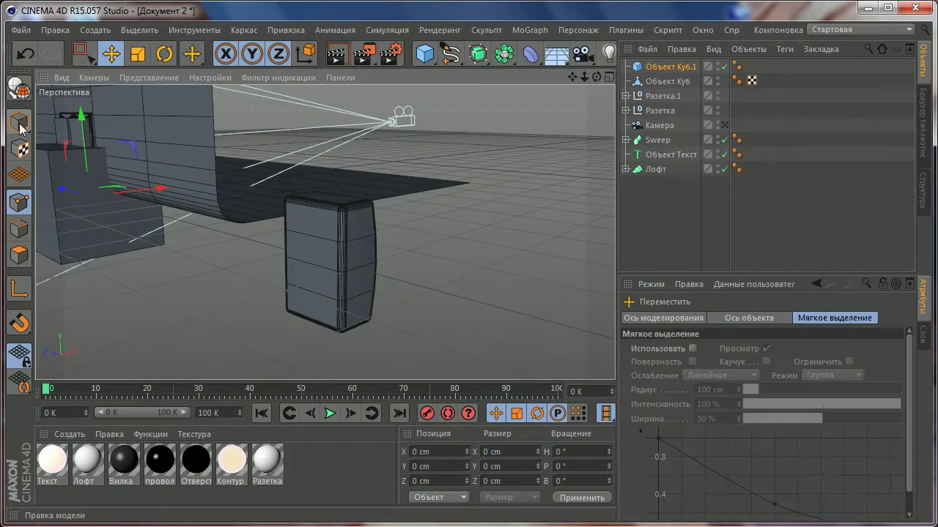
pyautogui.click(19, 123)
pyautogui.moveTo(61, 192)
pyautogui.mouseDown()
pyautogui.moveTo(458, 169)
pyautogui.moveTo(319, 241)
pyautogui.mouseUp()
pyautogui.hotkey('ctrl', 'z')
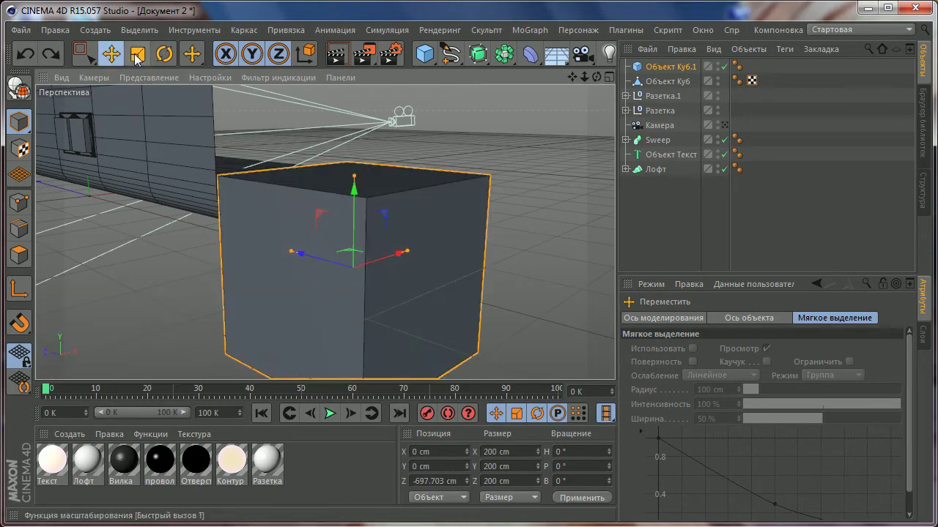
pyautogui.click(137, 53)
pyautogui.moveTo(459, 131); pyautogui.dragTo(185, 279)
pyautogui.press('e')
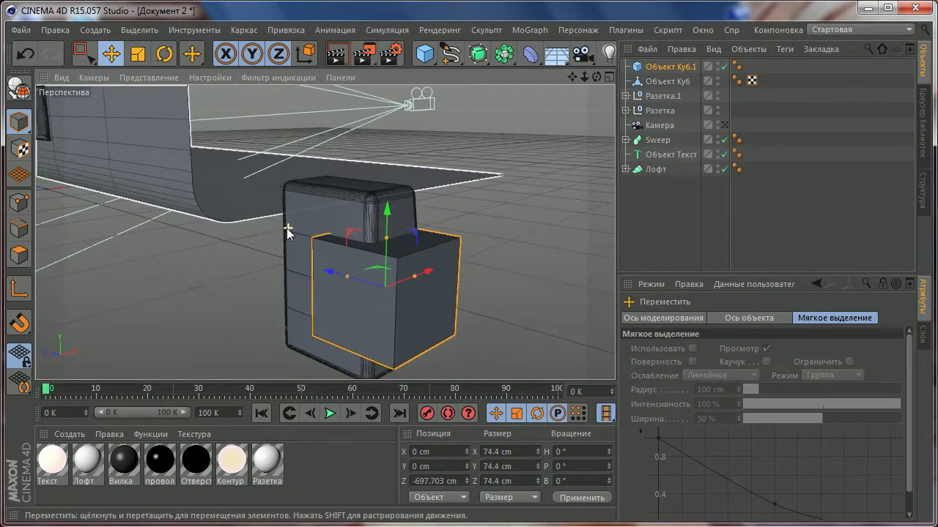
# - Make the small cube shorter and narrower, then move it along X and raise it along Y
pyautogui.moveTo(286, 227)
pyautogui.keyDown('alt'); pyautogui.mouseDown()
pyautogui.moveTo(473, 276)
pyautogui.moveTo(323, 291)
pyautogui.mouseUp(); pyautogui.keyUp('alt')
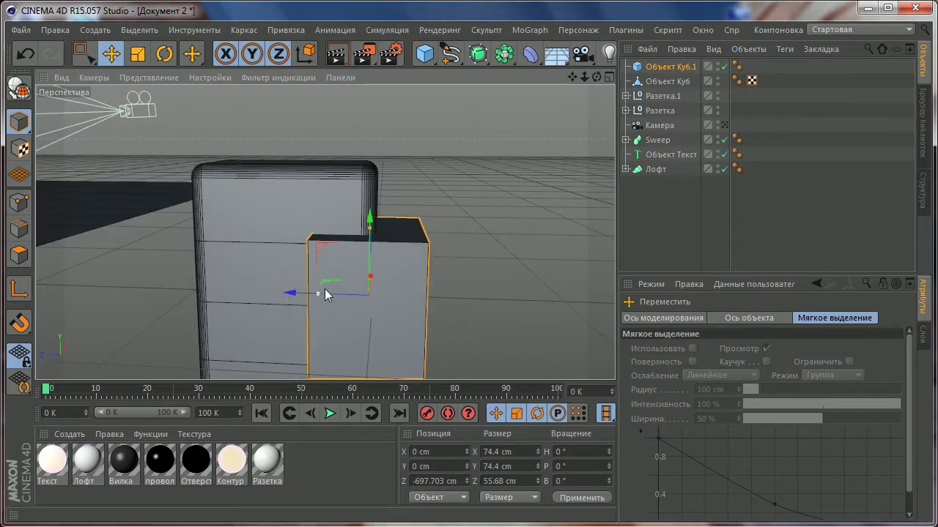
pyautogui.moveTo(371, 233); pyautogui.dragTo(379, 277)
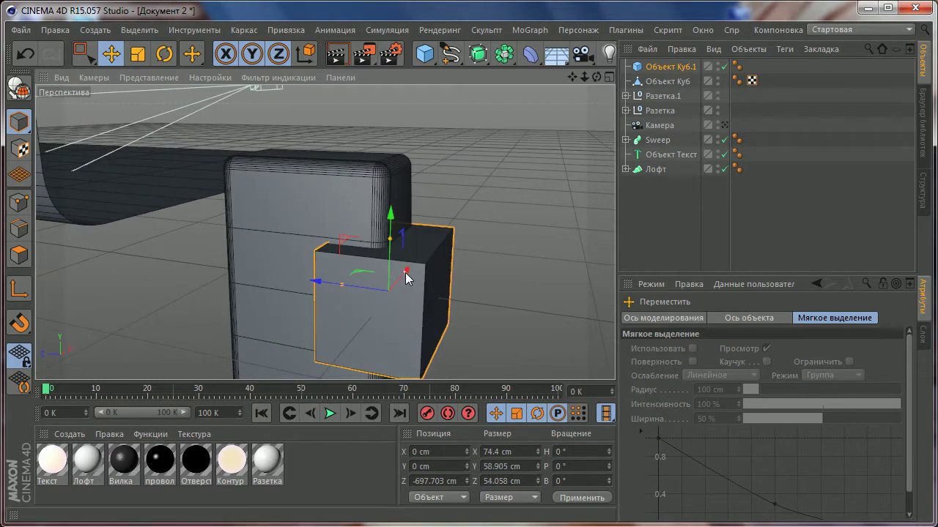
pyautogui.moveTo(406, 279)
pyautogui.mouseDown()
pyautogui.moveTo(379, 291)
pyautogui.moveTo(393, 288)
pyautogui.moveTo(262, 274)
pyautogui.mouseUp()
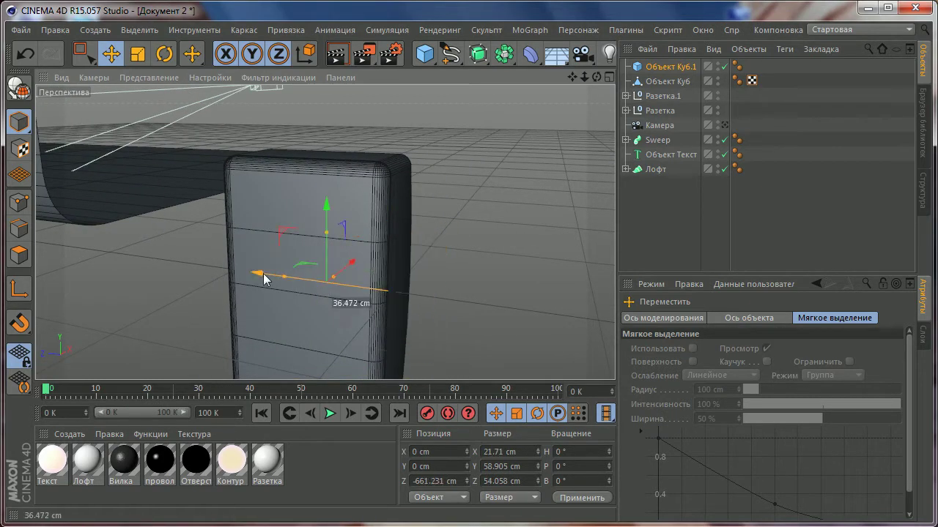
pyautogui.scroll(2, 279, 279)
pyautogui.scroll(2, 329, 289)
pyautogui.moveTo(365, 266); pyautogui.dragTo(348, 279)
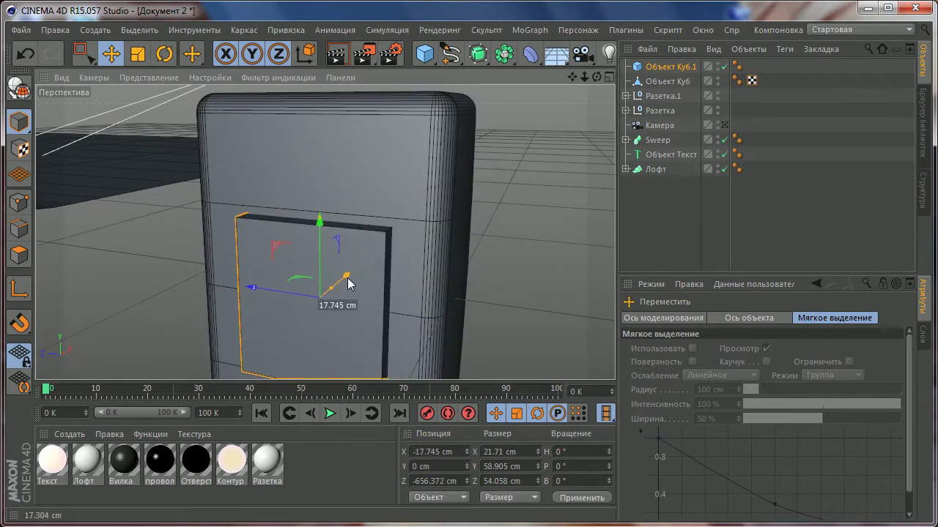
pyautogui.moveTo(320, 221)
pyautogui.mouseDown()
pyautogui.moveTo(319, 122)
pyautogui.moveTo(319, 131)
pyautogui.mouseUp()
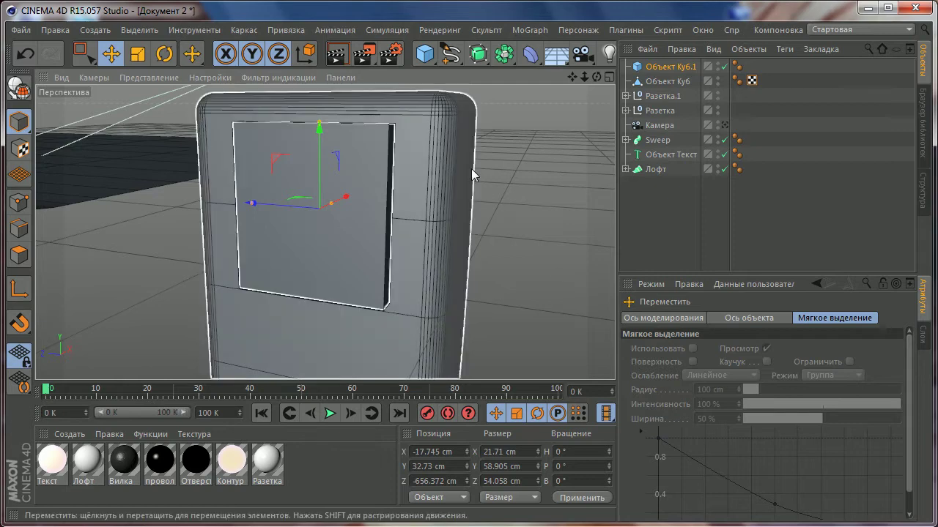
# - Refine the block to 38.843 × 25.162 cm and lift it higher on the body's face
pyautogui.keyDown('alt'); pyautogui.moveTo(323, 213); pyautogui.dragTo(297, 196); pyautogui.keyUp('alt')
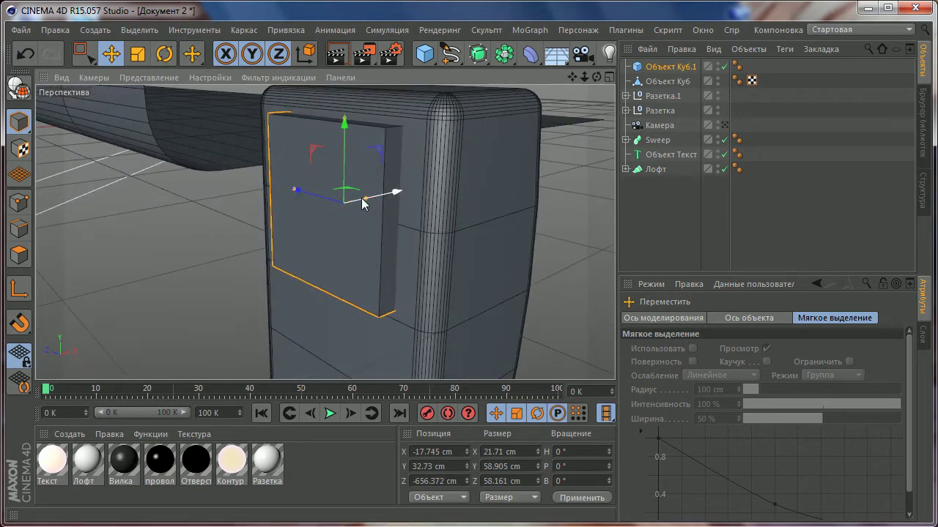
pyautogui.moveTo(362, 198); pyautogui.dragTo(383, 199)
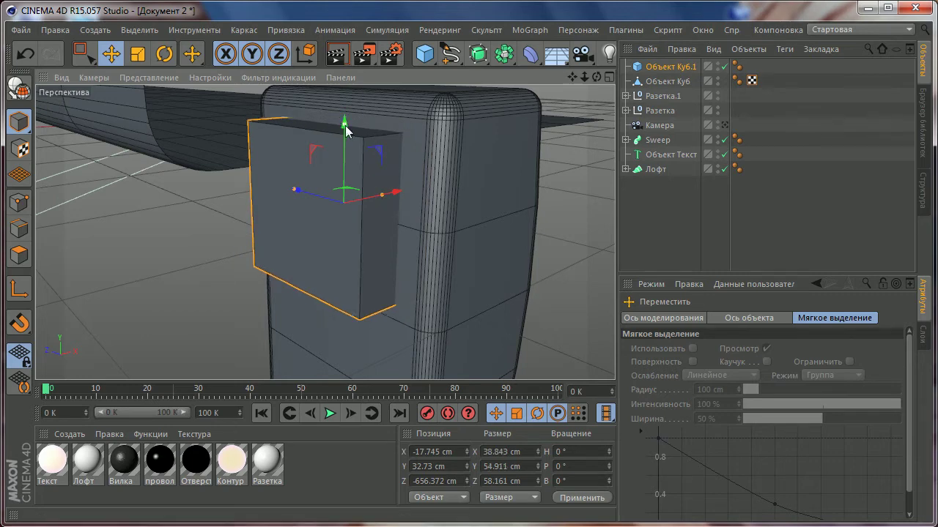
pyautogui.moveTo(345, 126)
pyautogui.mouseDown()
pyautogui.moveTo(342, 183)
pyautogui.moveTo(530, 177)
pyautogui.mouseUp()
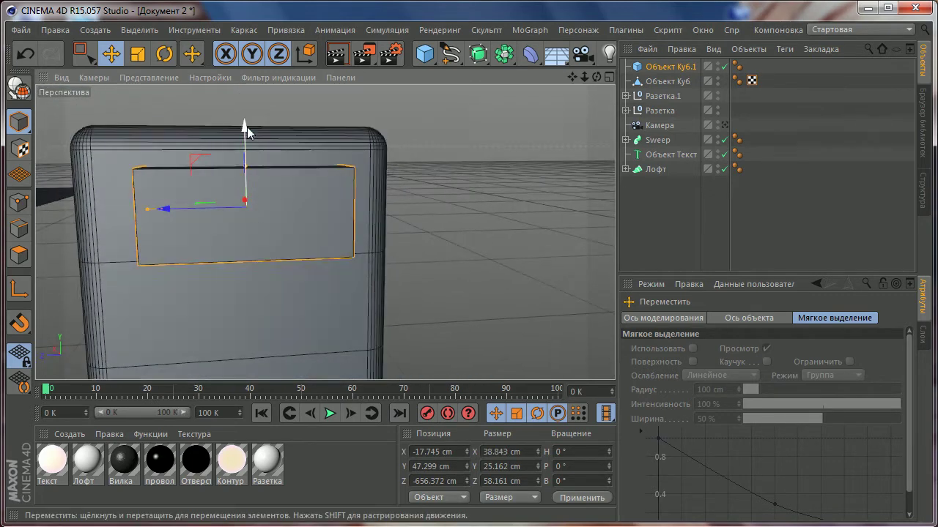
pyautogui.moveTo(247, 127); pyautogui.dragTo(247, 115)
pyautogui.keyDown('alt'); pyautogui.moveTo(163, 195); pyautogui.dragTo(229, 211); pyautogui.keyUp('alt')
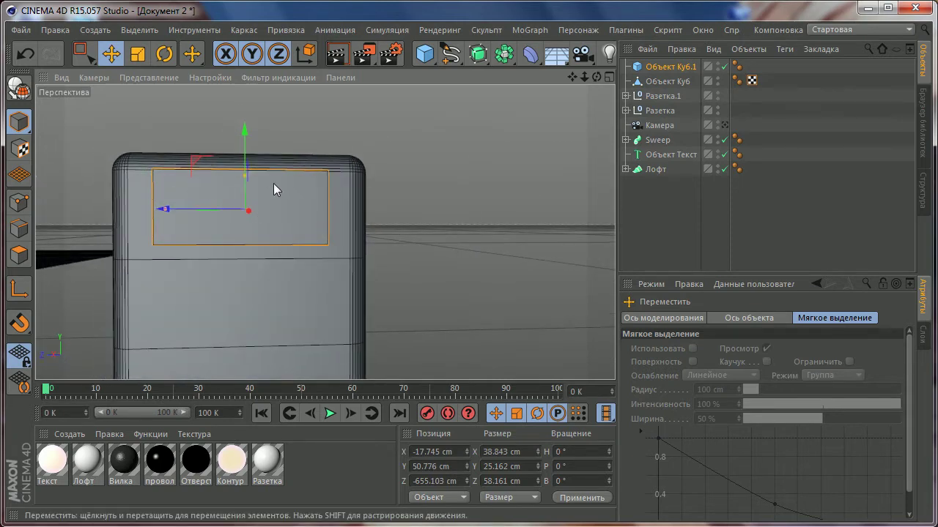
# - Give Объект Куб.1 two Y segments and a 1 cm fillet, then make it editable
pyautogui.click(660, 66)
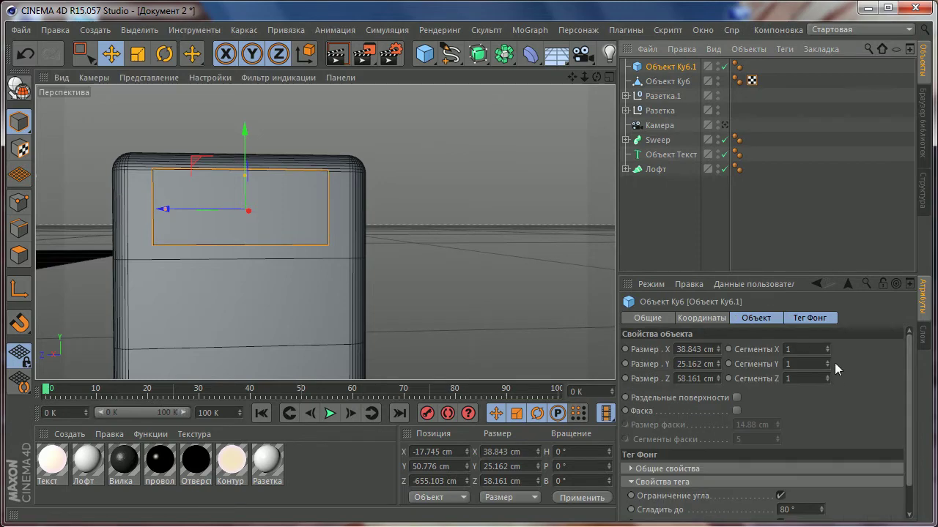
pyautogui.click(828, 361)
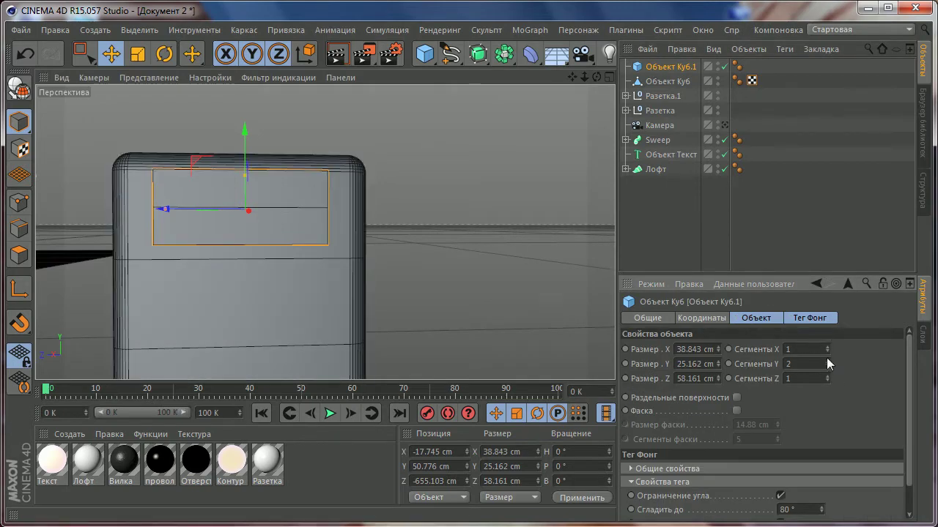
pyautogui.moveTo(172, 216)
pyautogui.keyDown('alt'); pyautogui.mouseDown()
pyautogui.moveTo(209, 245)
pyautogui.moveTo(275, 245)
pyautogui.mouseUp(); pyautogui.keyUp('alt')
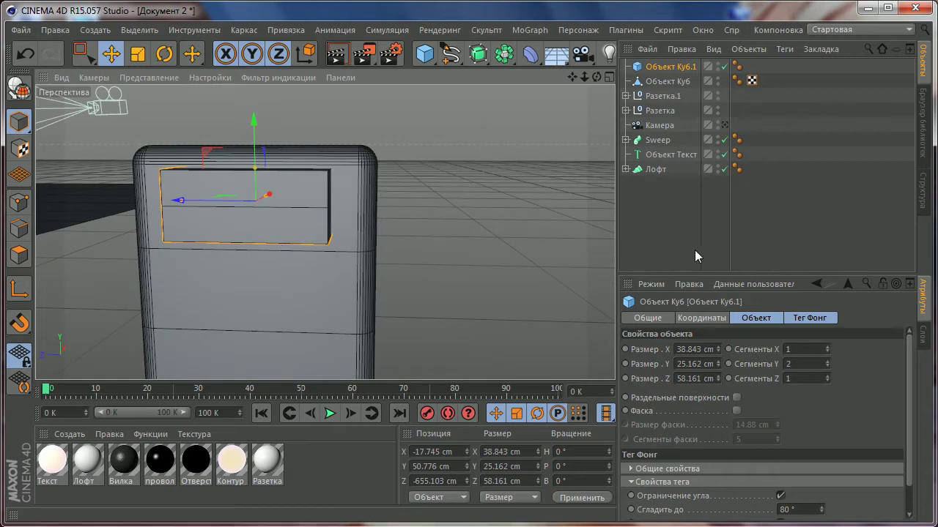
pyautogui.click(737, 410)
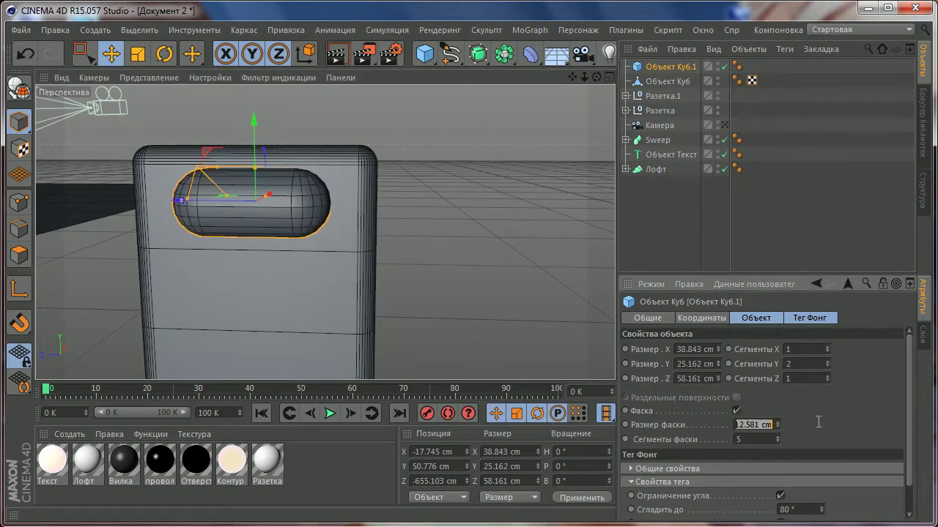
pyautogui.press('Return')
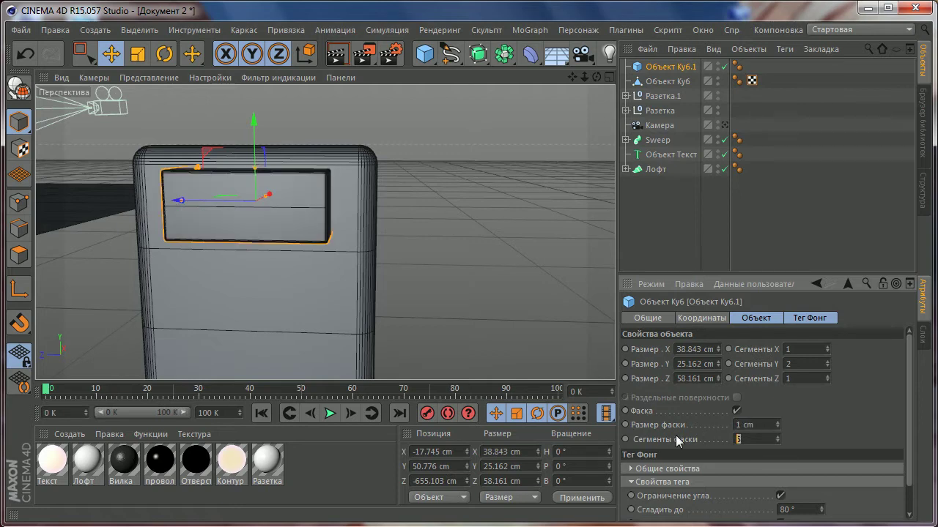
pyautogui.moveTo(427, 329)
pyautogui.keyDown('alt'); pyautogui.mouseDown()
pyautogui.moveTo(242, 247)
pyautogui.moveTo(320, 215)
pyautogui.mouseUp(); pyautogui.keyUp('alt')
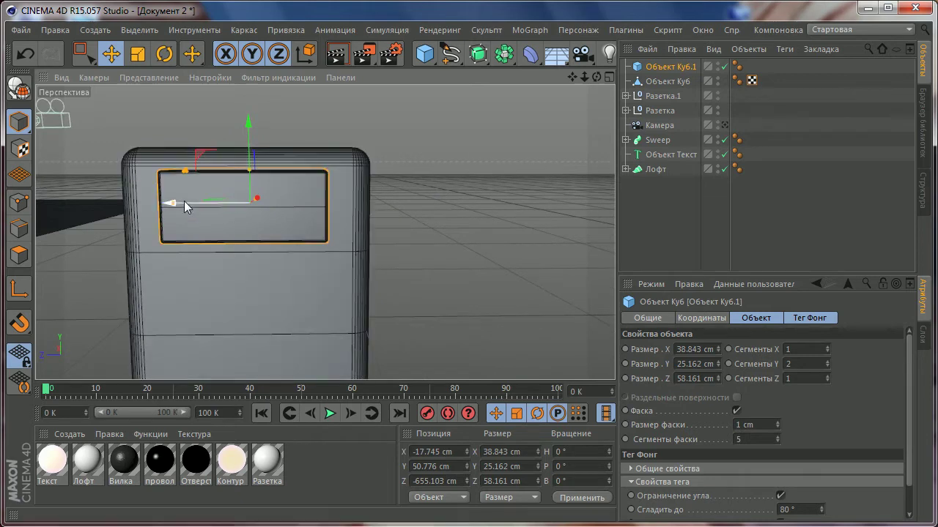
pyautogui.click(15, 88)
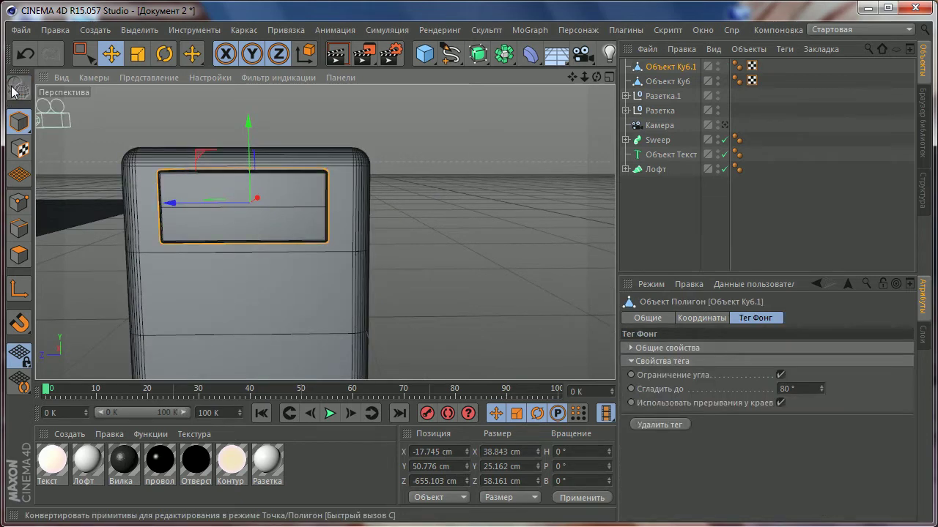
# - Enter Points mode and maximise the Right view, zoomed in on the block's rectangle
pyautogui.click(19, 202)
pyautogui.click(84, 53)
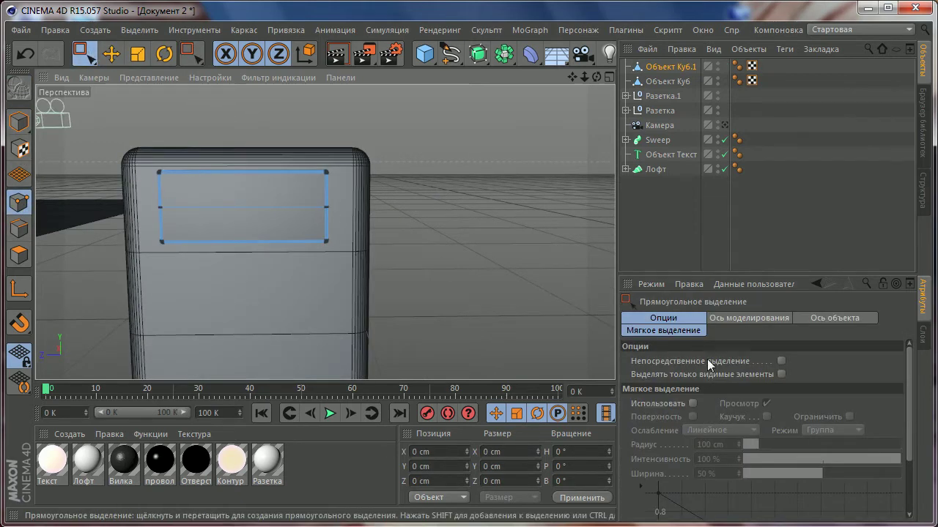
pyautogui.middleClick(393, 256)
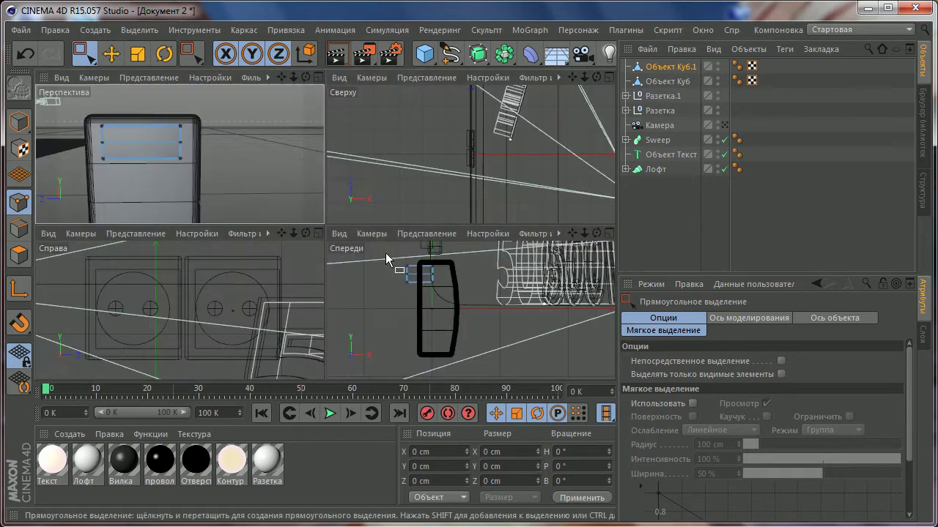
pyautogui.scroll(-3, 256, 266)
pyautogui.scroll(-3, 251, 271)
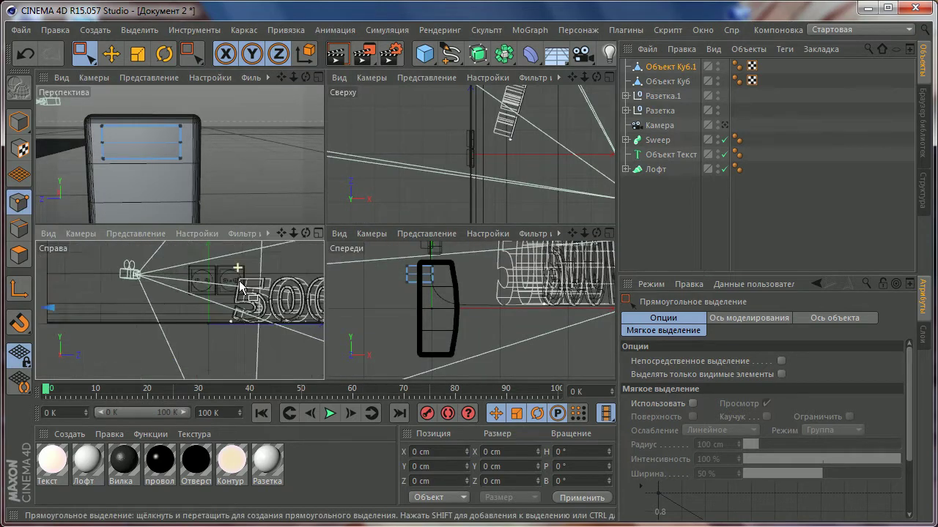
pyautogui.scroll(-2, 242, 284)
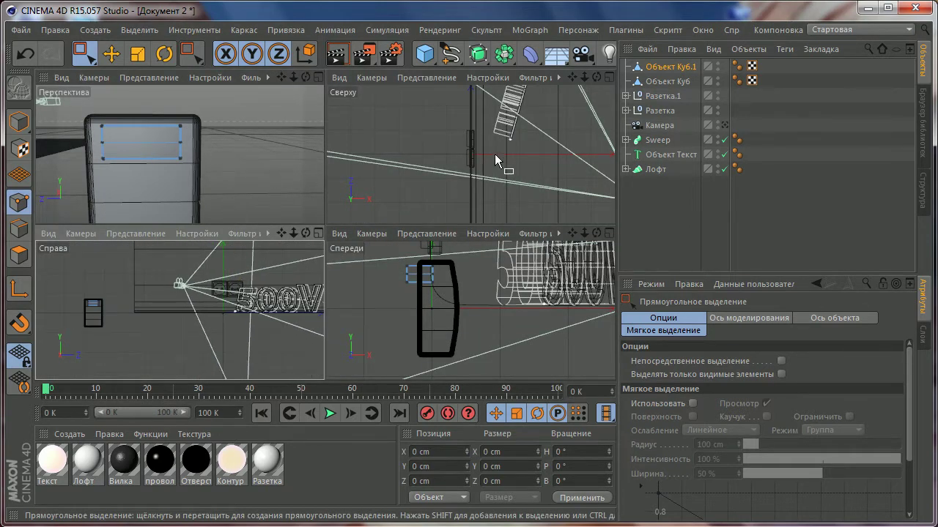
pyautogui.scroll(-3, 476, 183)
pyautogui.scroll(-2, 456, 203)
pyautogui.middleClick(282, 173)
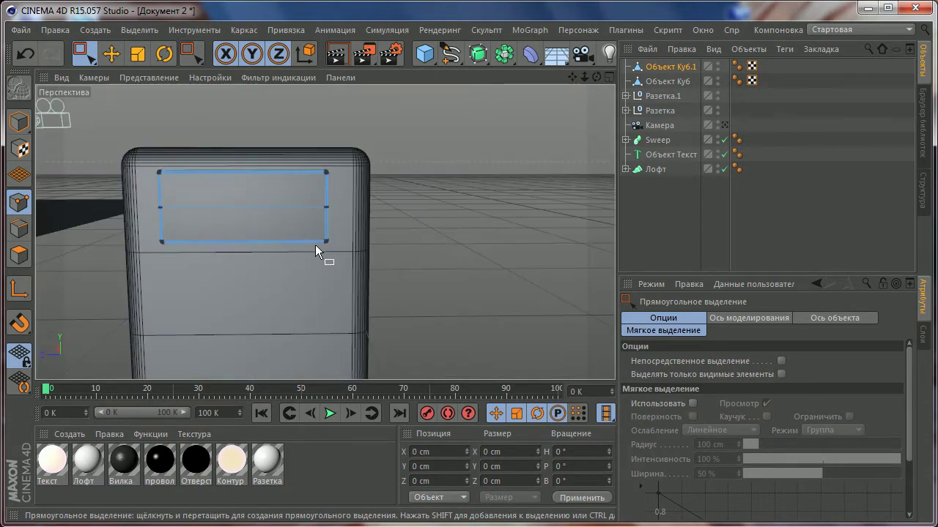
pyautogui.scroll(2, 316, 236)
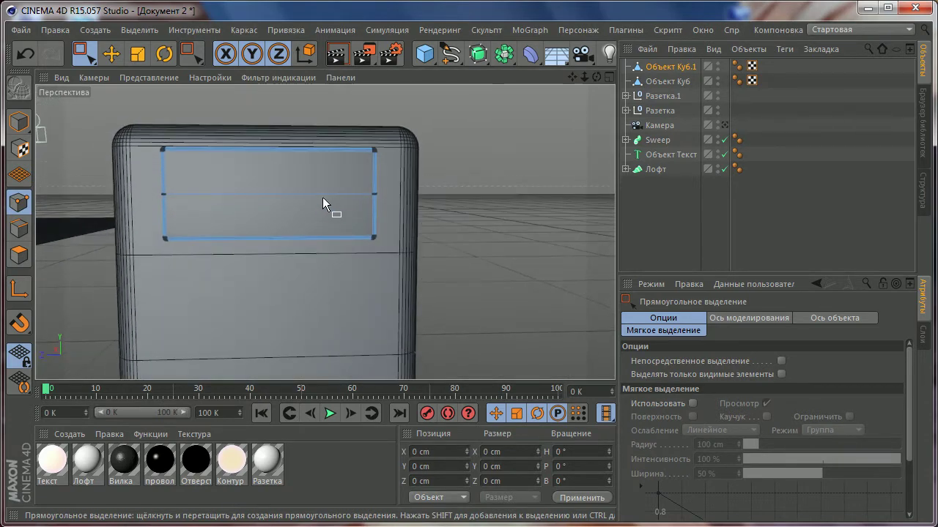
pyautogui.scroll(-1, 344, 195)
pyautogui.scroll(-1, 359, 193)
pyautogui.middleClick(361, 194)
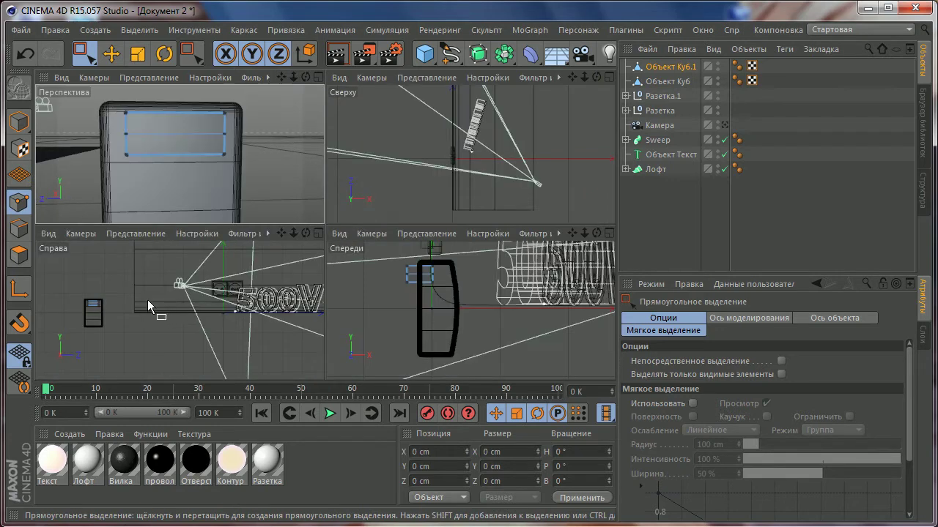
pyautogui.middleClick(82, 299)
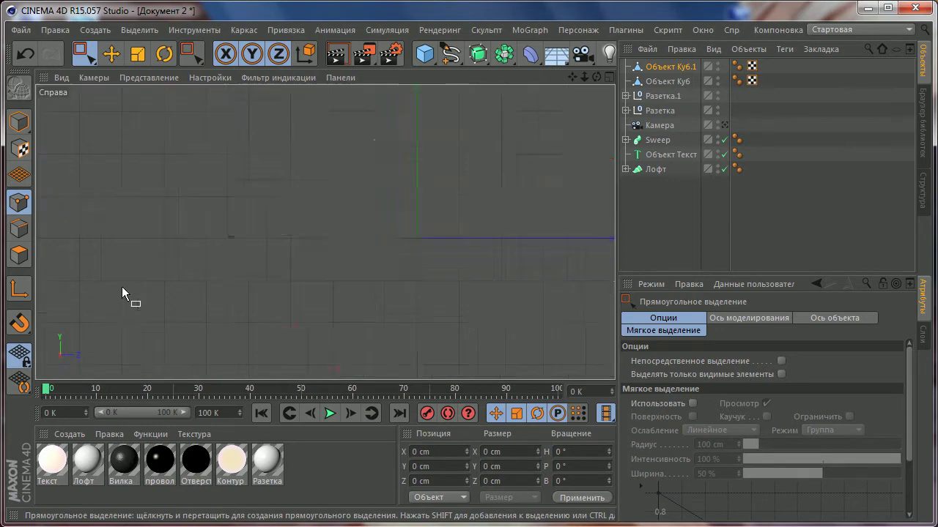
pyautogui.scroll(3, 126, 246)
pyautogui.scroll(-1, 332, 230)
pyautogui.scroll(3, 271, 220)
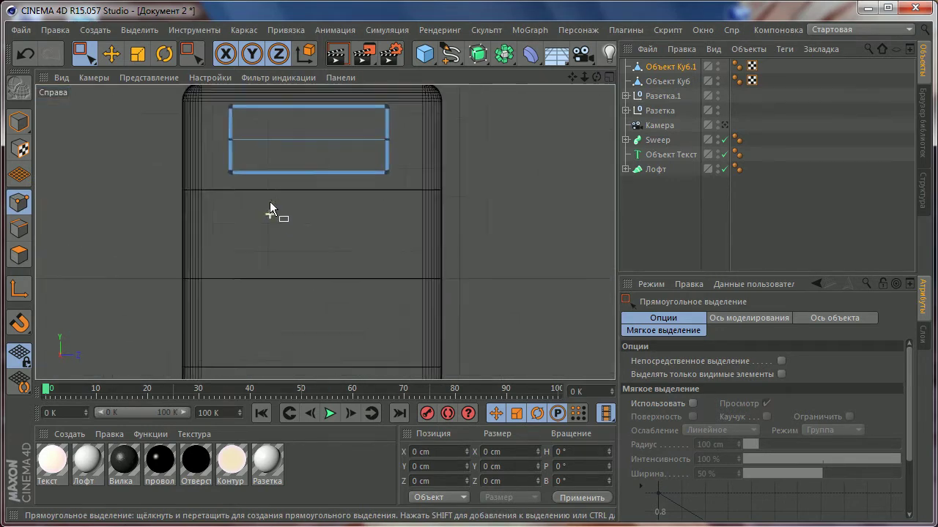
pyautogui.scroll(2, 304, 161)
pyautogui.moveTo(339, 137); pyautogui.dragTo(329, 234, button='middle')
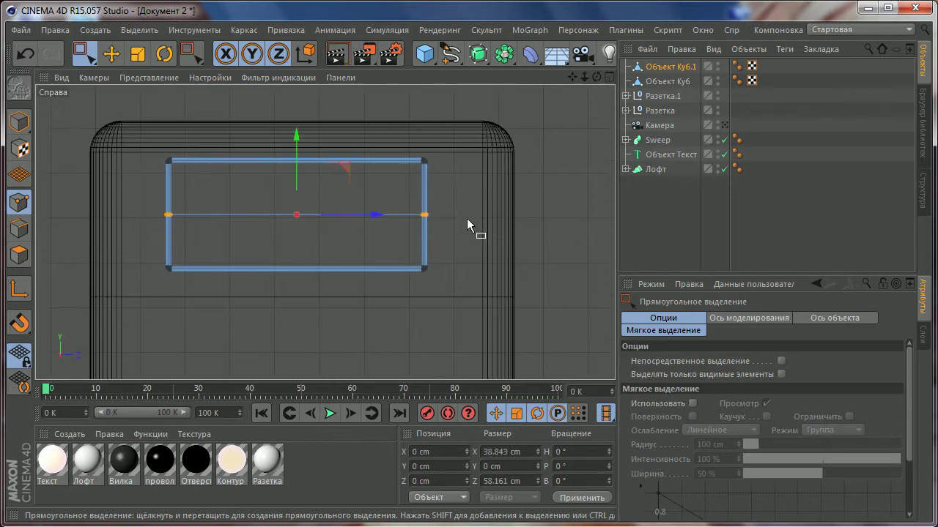
# - Scale the block's middle points outward into a pointed six-sided profile
pyautogui.click(137, 54)
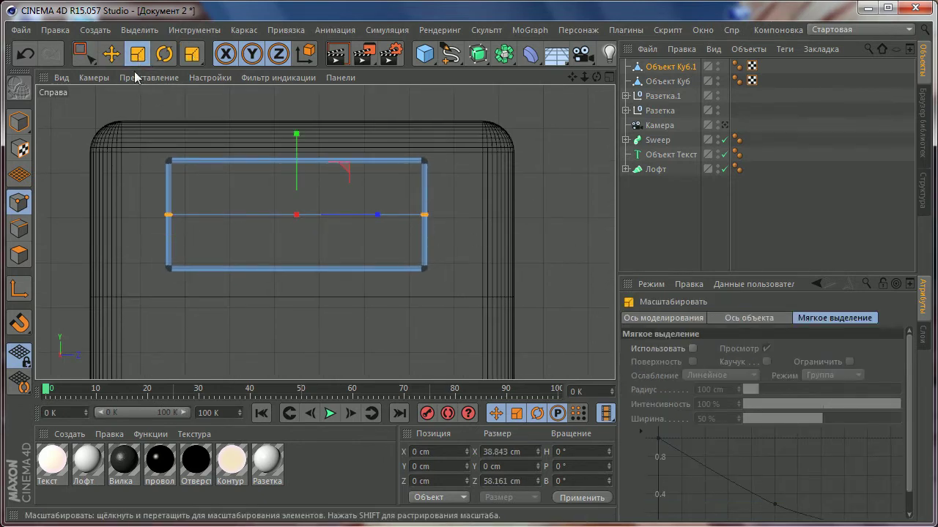
pyautogui.moveTo(201, 180)
pyautogui.mouseDown()
pyautogui.moveTo(371, 191)
pyautogui.moveTo(192, 203)
pyautogui.moveTo(57, 199)
pyautogui.moveTo(241, 223)
pyautogui.moveTo(252, 250)
pyautogui.moveTo(313, 250)
pyautogui.mouseUp()
pyautogui.press('F5')
pyautogui.press('F1')
pyautogui.scroll(2, 314, 250)
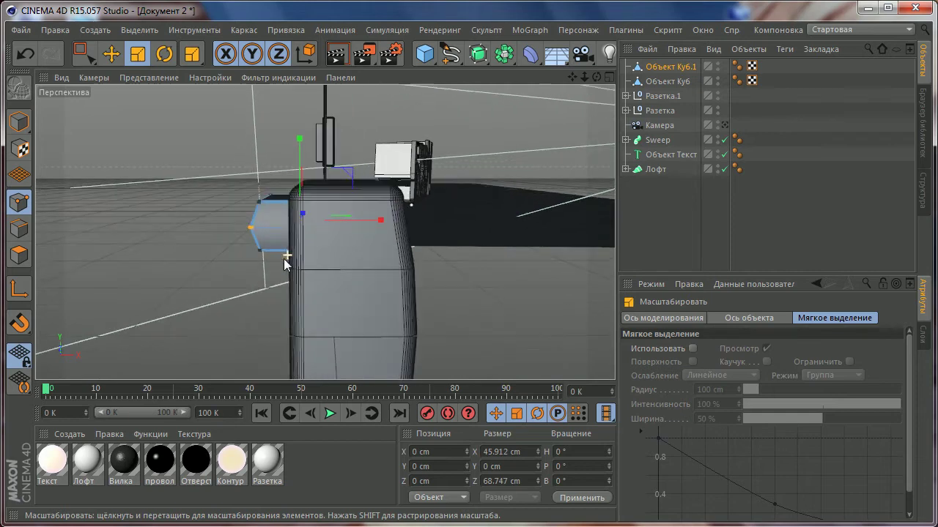
pyautogui.scroll(2, 300, 243)
pyautogui.scroll(2, 290, 238)
pyautogui.scroll(1, 287, 215)
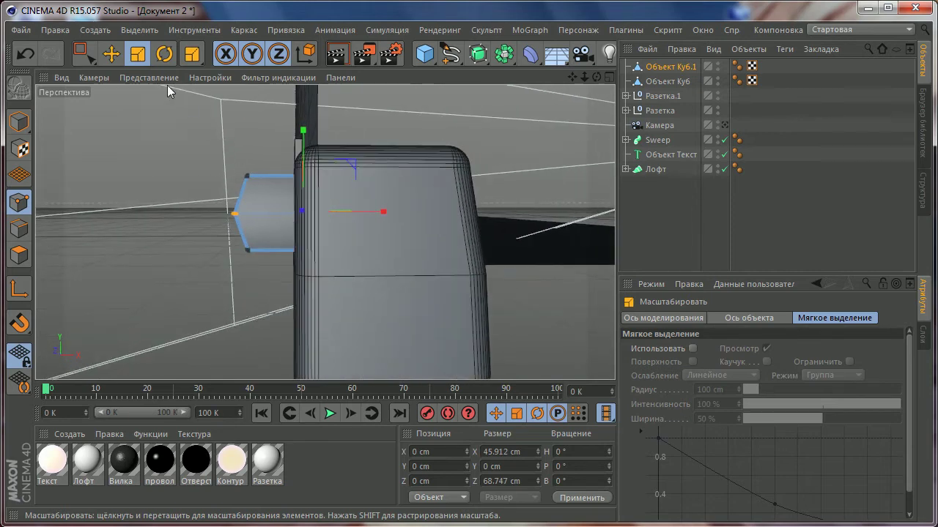
# - In the Front view, box-select the hexagon's left vertices and move them 2.876 cm along X
pyautogui.click(84, 53)
pyautogui.click(154, 98)
pyautogui.scroll(-2, 223, 220)
pyautogui.scroll(-2, 222, 222)
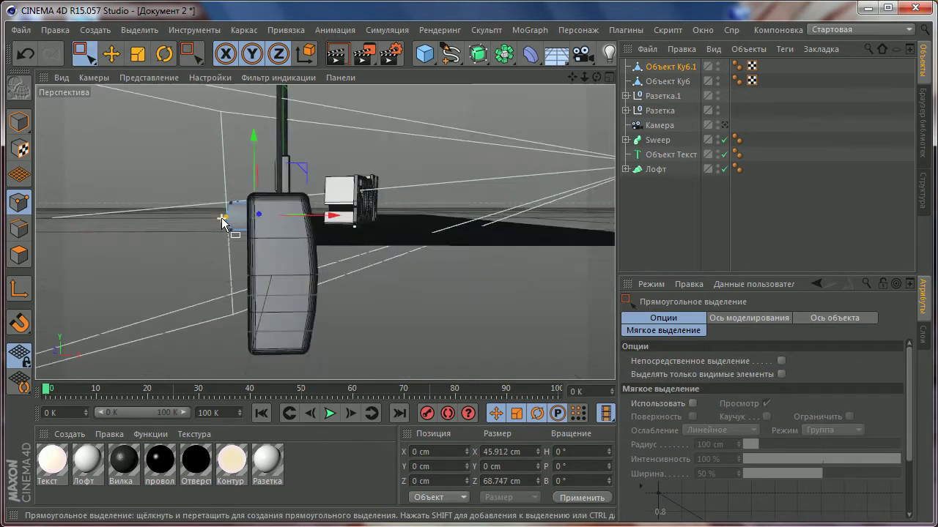
pyautogui.scroll(-2, 224, 222)
pyautogui.scroll(1, 225, 224)
pyautogui.middleClick(303, 245)
pyautogui.middleClick(459, 298)
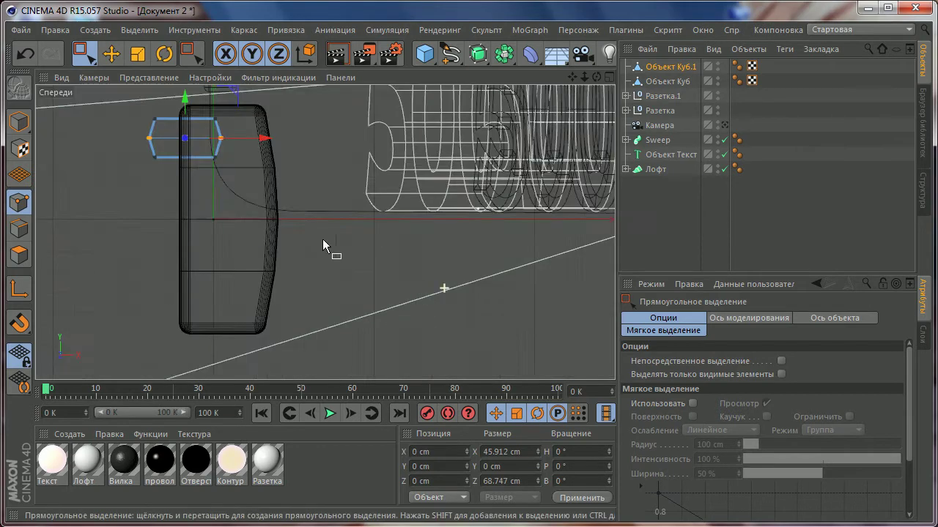
pyautogui.scroll(2, 134, 131)
pyautogui.keyDown('alt'); pyautogui.moveTo(134, 130); pyautogui.dragTo(252, 220, button='middle'); pyautogui.keyUp('alt')
pyautogui.scroll(3, 278, 212)
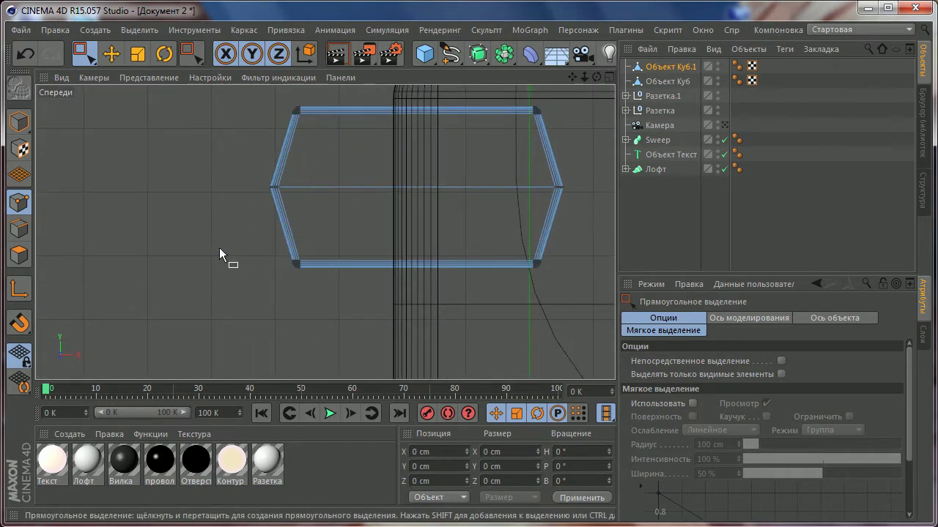
pyautogui.moveTo(302, 138); pyautogui.dragTo(303, 141)
pyautogui.moveTo(348, 188); pyautogui.dragTo(371, 189)
# - Orbit the perspective view around the reshaped block to check it
pyautogui.middleClick(573, 168)
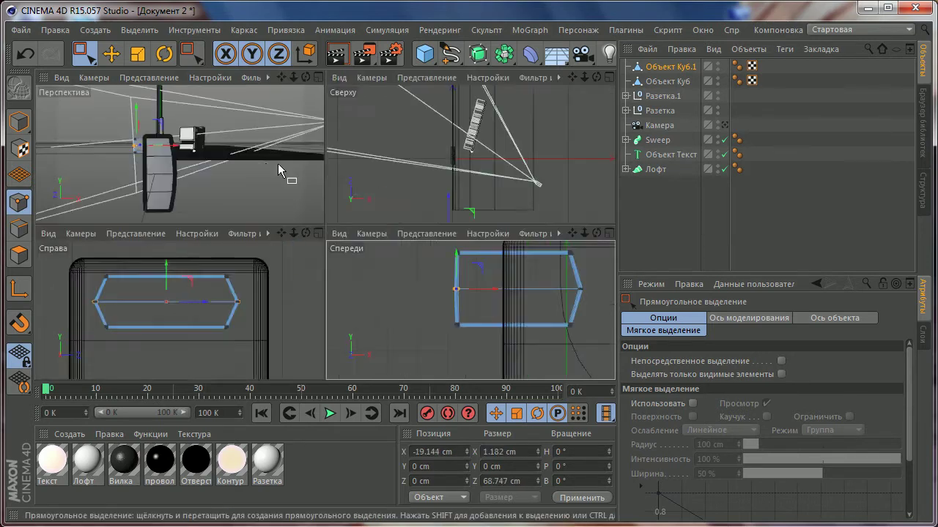
pyautogui.middleClick(277, 165)
pyautogui.moveTo(262, 176)
pyautogui.keyDown('alt'); pyautogui.mouseDown()
pyautogui.moveTo(547, 195)
pyautogui.moveTo(158, 243)
pyautogui.moveTo(158, 227)
pyautogui.moveTo(204, 214)
pyautogui.moveTo(247, 251)
pyautogui.moveTo(531, 165)
pyautogui.mouseUp(); pyautogui.keyUp('alt')
pyautogui.press('e')
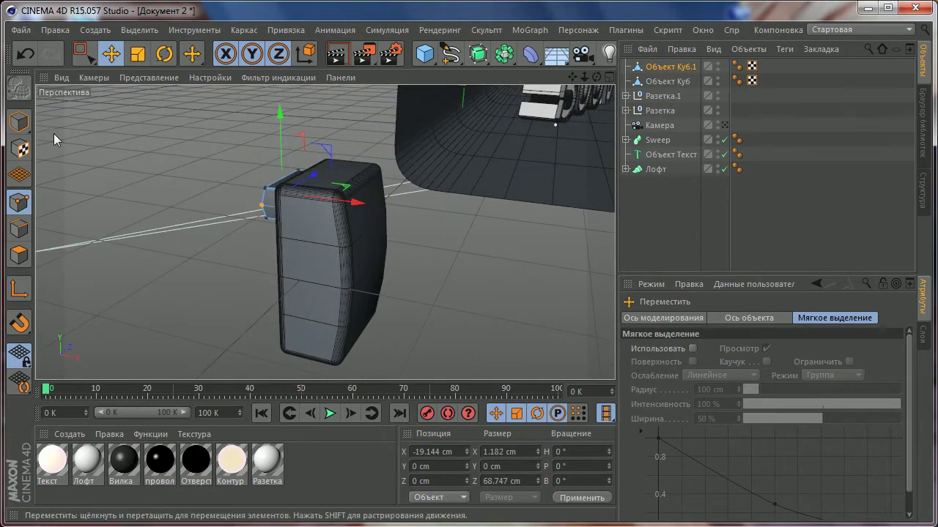
# - Group Объект Куб and the second cube under a new null, renamed Вилка
pyautogui.click(21, 123)
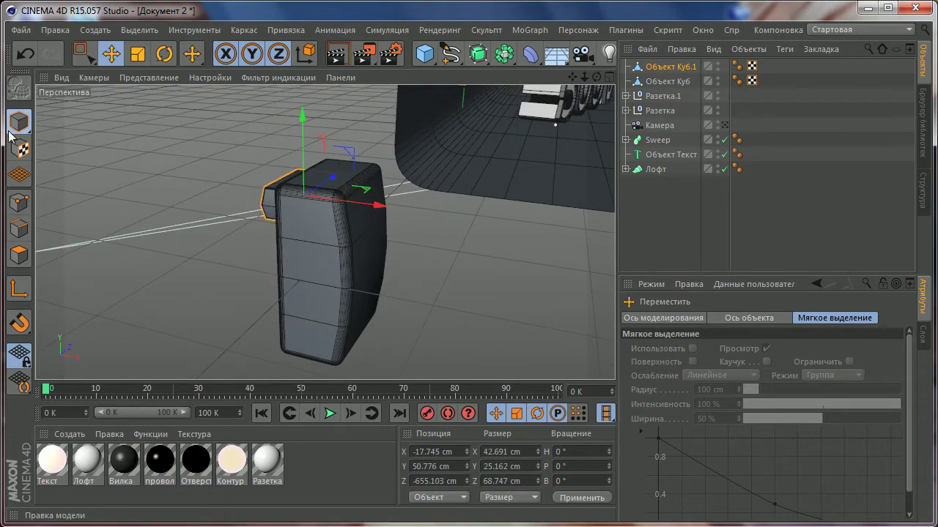
pyautogui.click(665, 84)
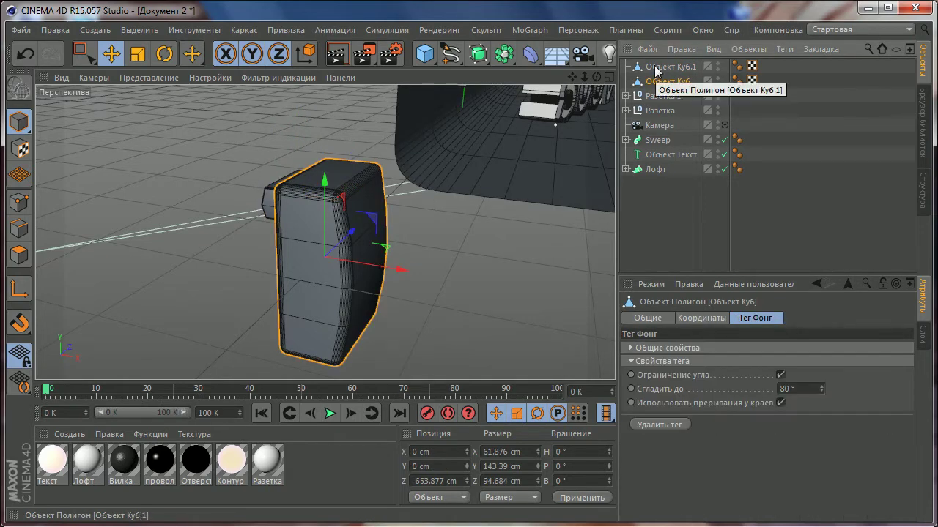
pyautogui.keyDown('ctrl'); pyautogui.click(657, 67); pyautogui.keyUp('ctrl')
pyautogui.hotkey('alt', 'g')
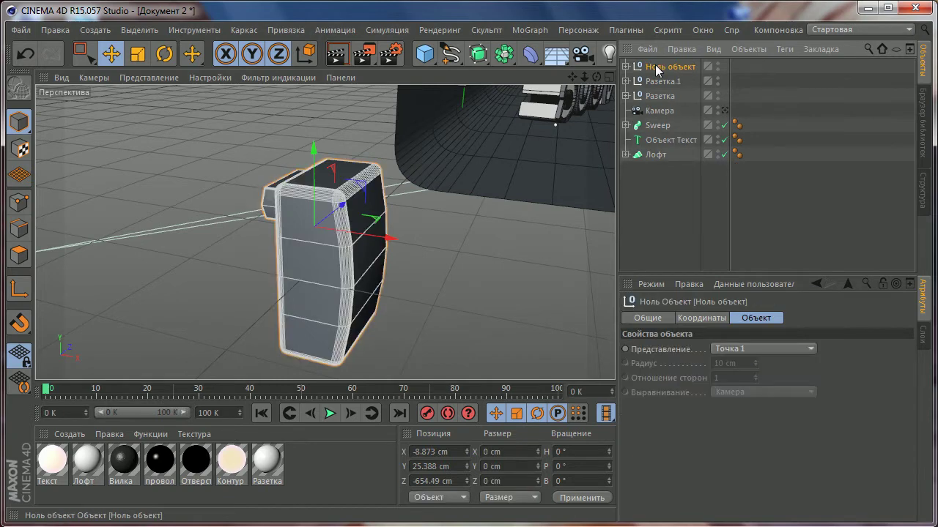
pyautogui.doubleClick(657, 68)
pyautogui.write('Вилка')
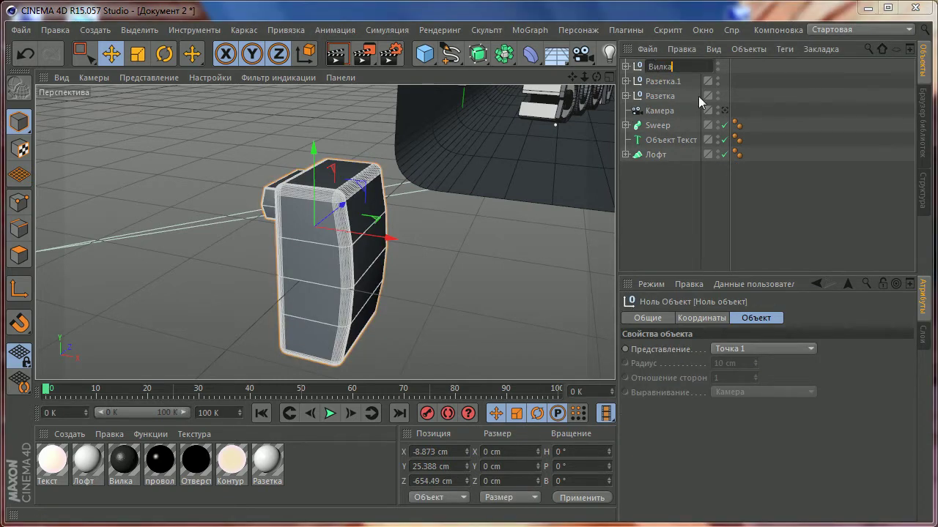
pyautogui.press('Return')
# - Raise the Вилка plug along Y and shift it along Z toward the sockets
pyautogui.moveTo(440, 242)
pyautogui.keyDown('alt'); pyautogui.mouseDown()
pyautogui.moveTo(399, 280)
pyautogui.moveTo(413, 251)
pyautogui.moveTo(300, 281)
pyautogui.moveTo(335, 233)
pyautogui.moveTo(370, 236)
pyautogui.mouseUp(); pyautogui.keyUp('alt')
pyautogui.scroll(5, 334, 233)
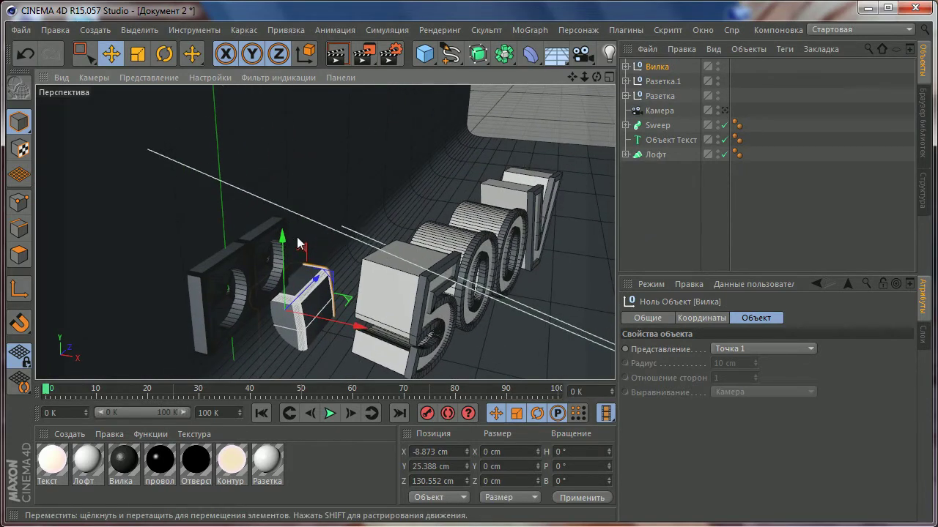
pyautogui.moveTo(284, 223); pyautogui.dragTo(280, 176)
pyautogui.moveTo(319, 244); pyautogui.dragTo(302, 257)
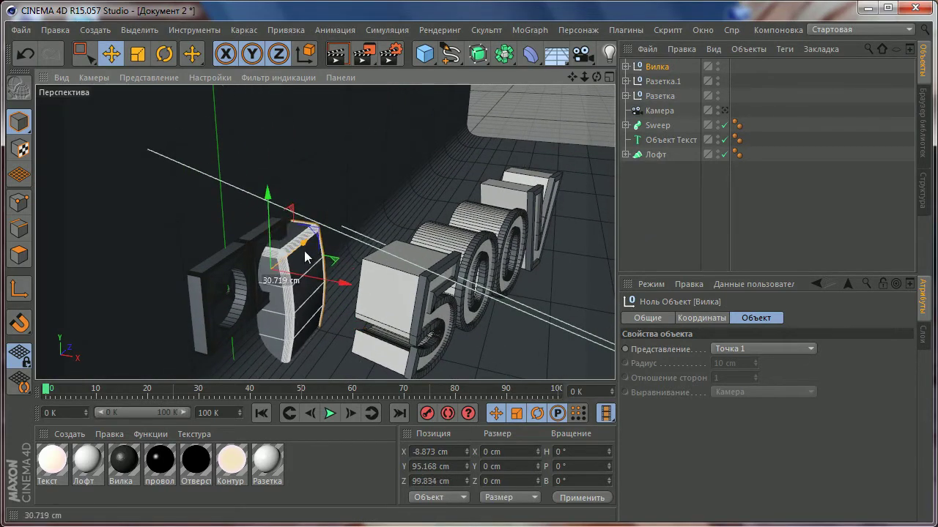
pyautogui.scroll(3, 236, 158)
pyautogui.scroll(-3, 237, 158)
pyautogui.scroll(3, 236, 157)
# - Rescale the plug to suit the socket and slide it along Z and X in front of it
pyautogui.press('t')
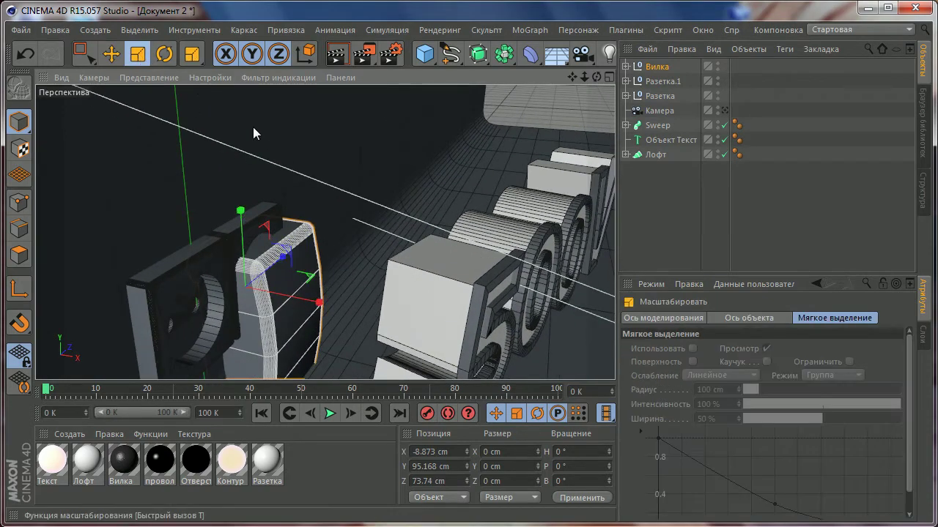
pyautogui.moveTo(304, 220)
pyautogui.mouseDown()
pyautogui.moveTo(170, 320)
pyautogui.moveTo(218, 209)
pyautogui.mouseUp()
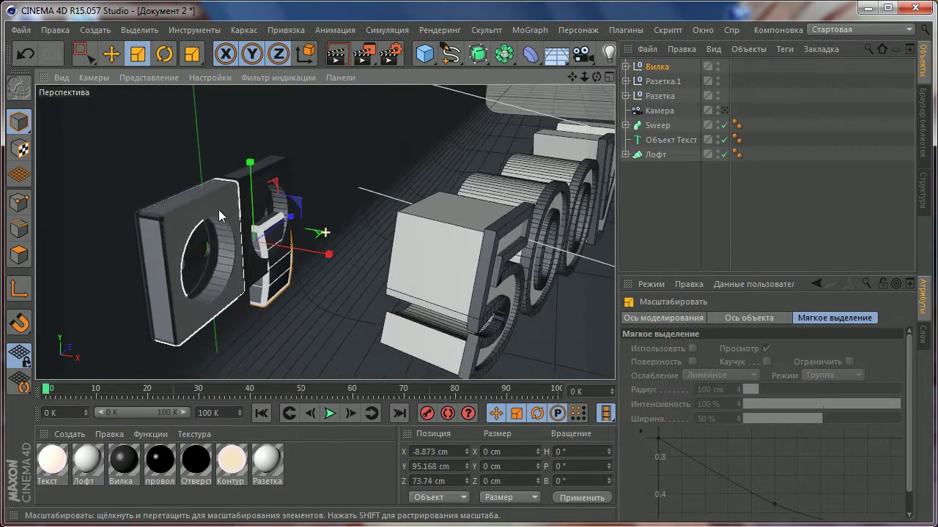
pyautogui.click(112, 55)
pyautogui.moveTo(293, 220)
pyautogui.mouseDown()
pyautogui.moveTo(220, 265)
pyautogui.moveTo(192, 214)
pyautogui.mouseUp()
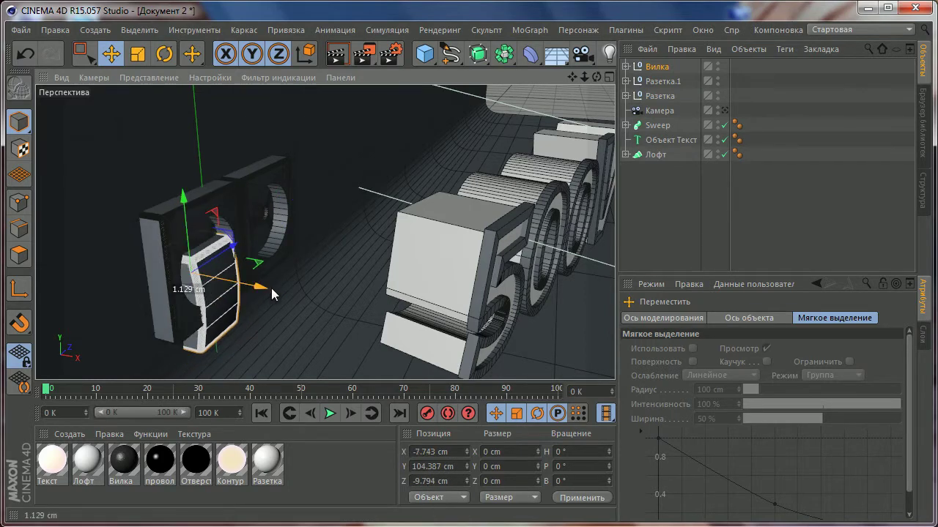
pyautogui.moveTo(271, 288); pyautogui.dragTo(293, 292)
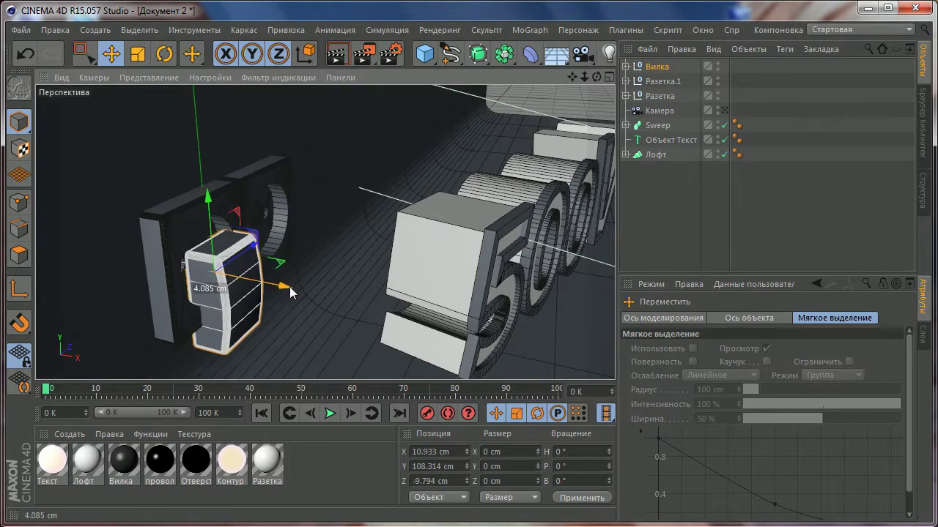
pyautogui.moveTo(246, 262)
pyautogui.mouseDown()
pyautogui.moveTo(252, 293)
pyautogui.moveTo(310, 271)
pyautogui.moveTo(254, 272)
pyautogui.moveTo(192, 253)
pyautogui.moveTo(256, 224)
pyautogui.moveTo(172, 210)
pyautogui.moveTo(347, 222)
pyautogui.moveTo(326, 232)
pyautogui.moveTo(421, 212)
pyautogui.moveTo(305, 237)
pyautogui.moveTo(331, 227)
pyautogui.moveTo(315, 224)
pyautogui.moveTo(284, 277)
pyautogui.moveTo(303, 246)
pyautogui.mouseUp()
pyautogui.scroll(3, 254, 267)
pyautogui.scroll(3, 234, 280)
# - Orbit and zoom the view to inspect the plug up close
pyautogui.keyDown('alt'); pyautogui.moveTo(303, 247); pyautogui.dragTo(362, 218, button='right'); pyautogui.keyUp('alt')
pyautogui.keyDown('alt'); pyautogui.moveTo(362, 218); pyautogui.dragTo(258, 253); pyautogui.keyUp('alt')
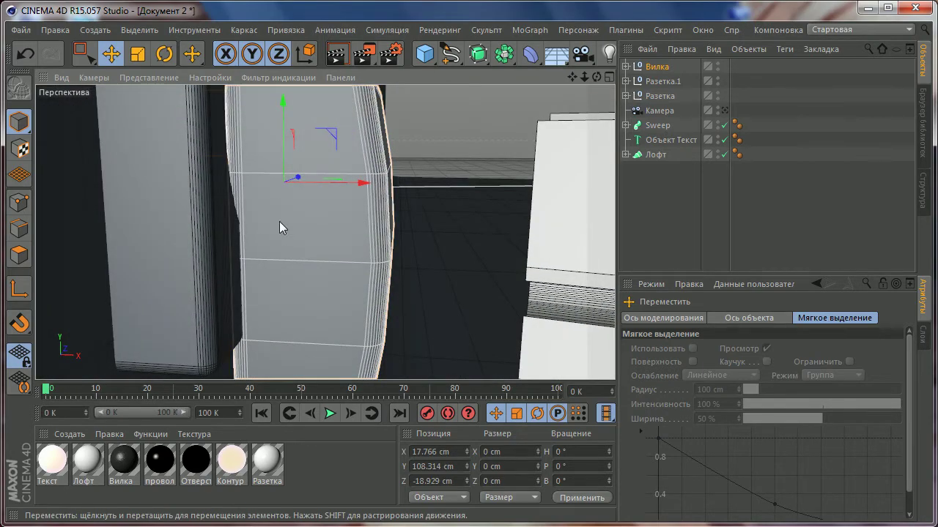
pyautogui.keyDown('alt'); pyautogui.moveTo(277, 201); pyautogui.dragTo(256, 217, button='right'); pyautogui.keyUp('alt')
pyautogui.keyDown('alt'); pyautogui.moveTo(256, 217); pyautogui.dragTo(265, 235); pyautogui.keyUp('alt')
pyautogui.keyDown('alt'); pyautogui.moveTo(266, 235); pyautogui.dragTo(271, 227, button='right'); pyautogui.keyUp('alt')
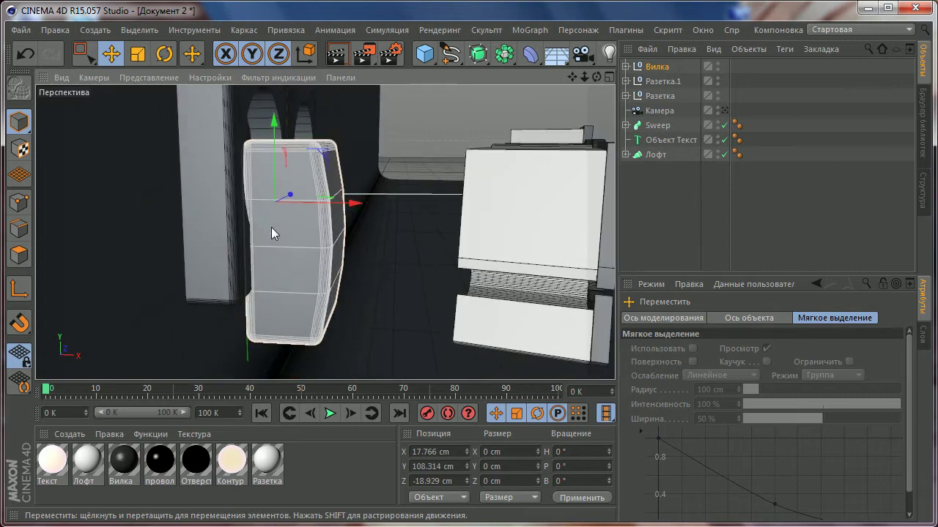
pyautogui.moveTo(271, 233)
pyautogui.keyDown('alt'); pyautogui.mouseDown()
pyautogui.moveTo(287, 208)
pyautogui.moveTo(278, 235)
pyautogui.mouseUp(); pyautogui.keyUp('alt')
# - Maximise and zoom into the Front view with rectangle selection active
pyautogui.middleClick(304, 226)
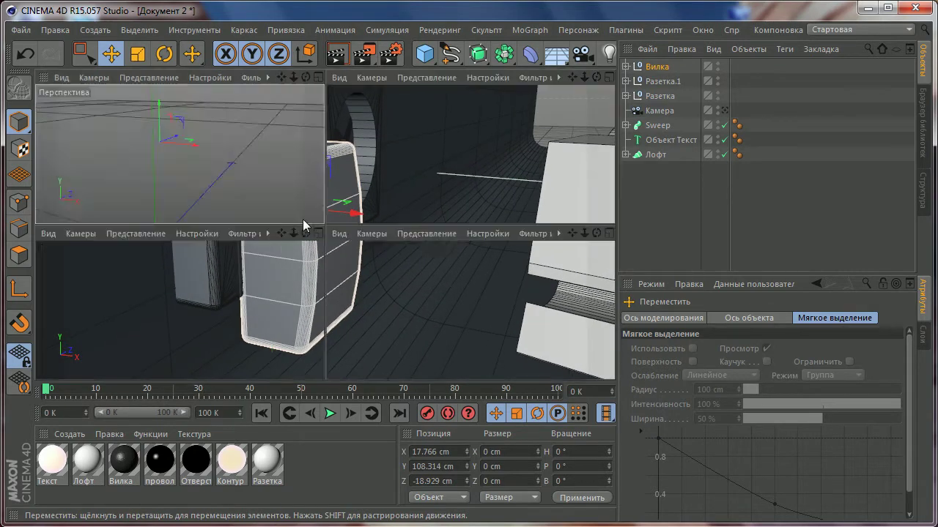
pyautogui.middleClick(412, 278)
pyautogui.scroll(3, 400, 272)
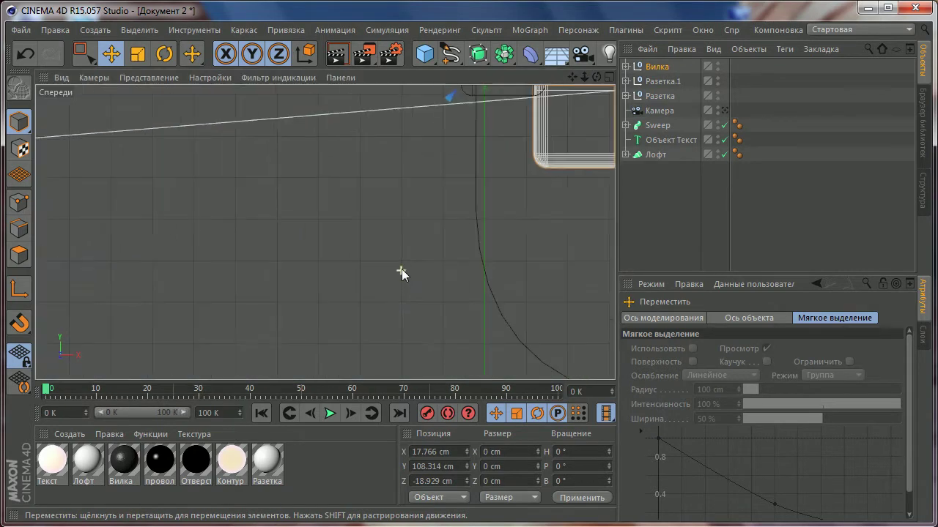
pyautogui.scroll(3, 325, 241)
pyautogui.scroll(3, 337, 161)
pyautogui.scroll(3, 336, 161)
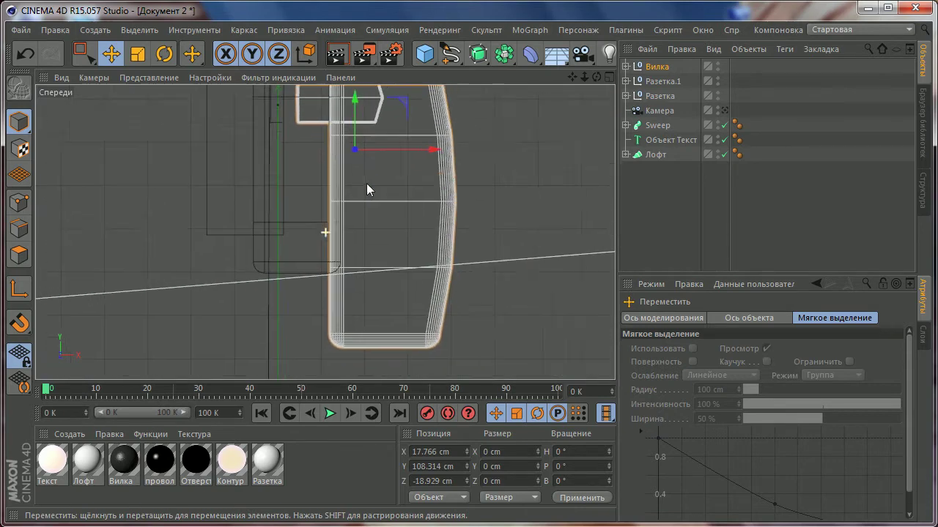
pyautogui.scroll(2, 336, 195)
pyautogui.scroll(1, 166, 111)
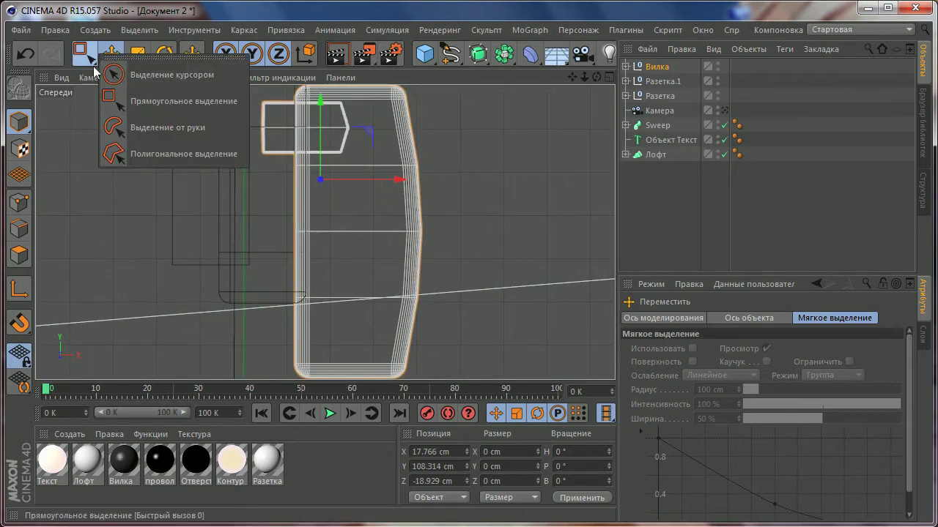
pyautogui.moveTo(84, 54); pyautogui.dragTo(117, 95)
pyautogui.scroll(-1, 290, 272)
pyautogui.scroll(-1, 284, 262)
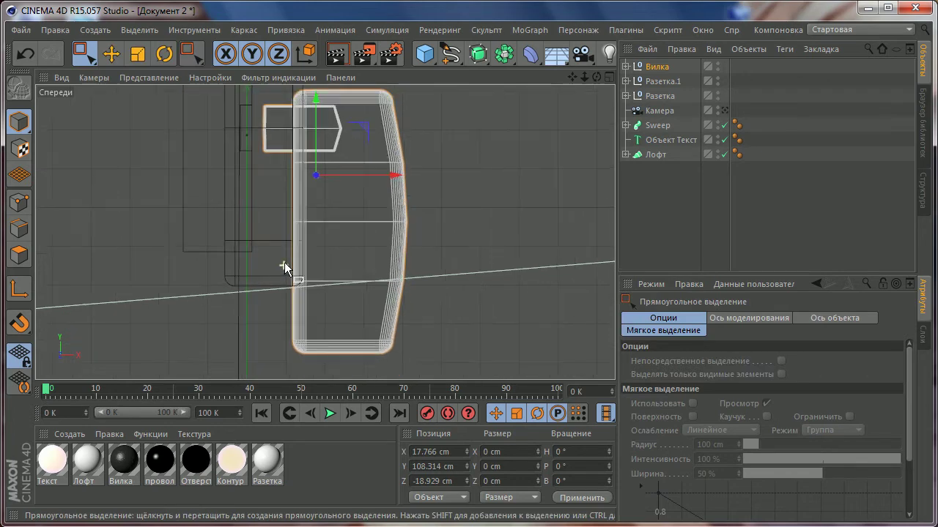
# - Expand the Вилка group and select the larger plug body cube
pyautogui.click(657, 68)
pyautogui.click(625, 67)
pyautogui.click(659, 82)
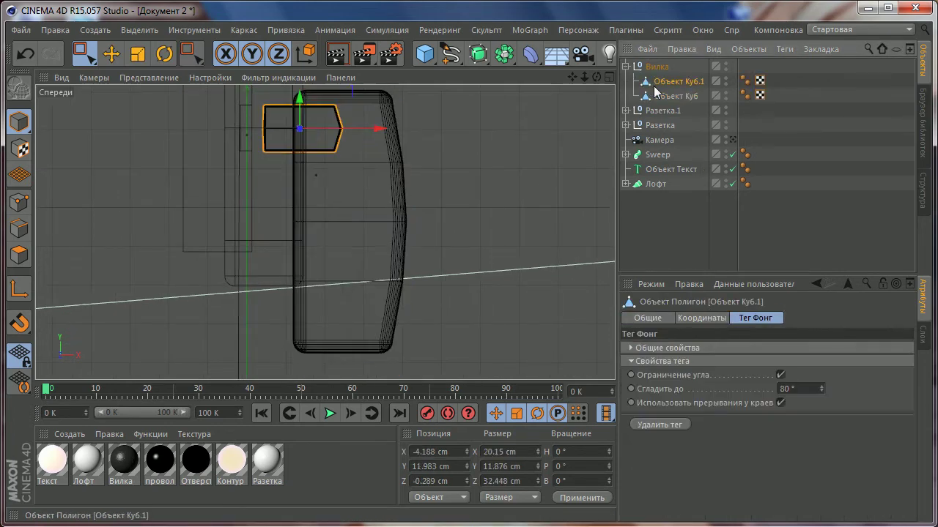
pyautogui.click(657, 97)
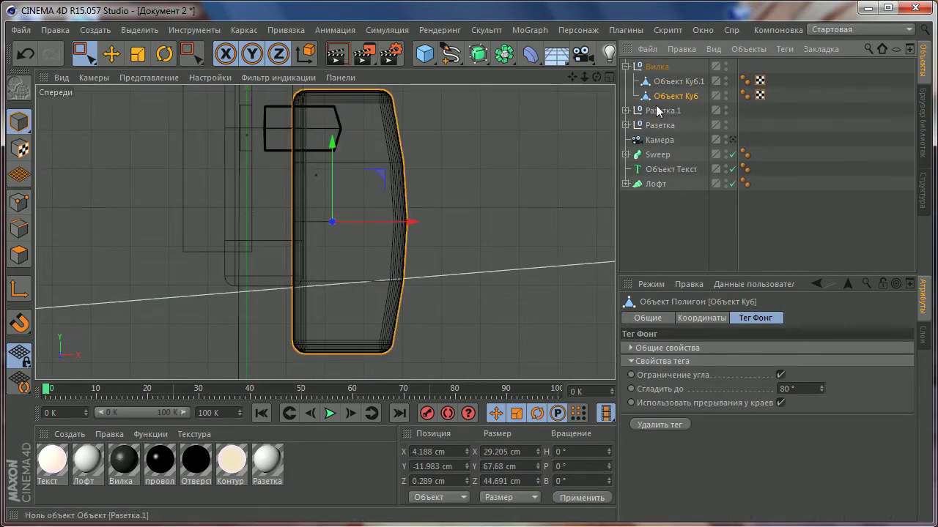
# - Box-select the body's left-side points and move them right along X to -4.691 cm
pyautogui.click(18, 203)
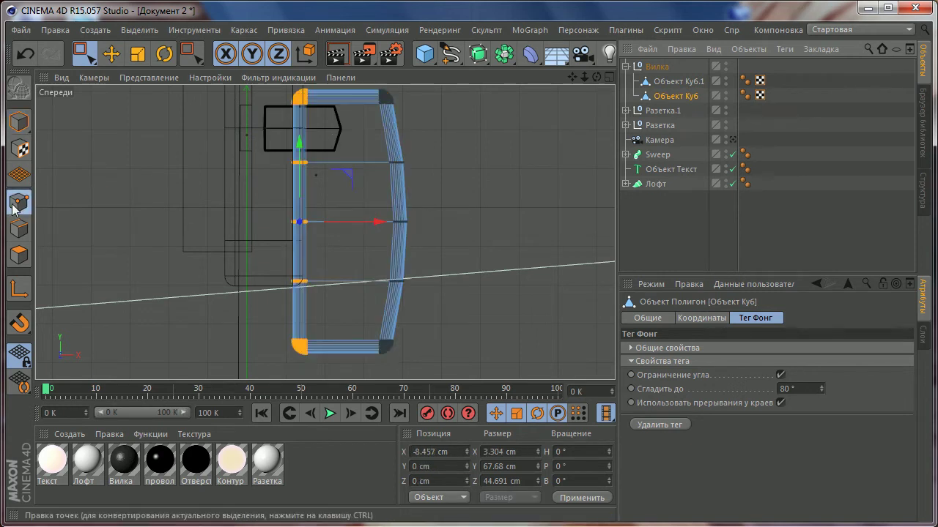
pyautogui.moveTo(264, 303); pyautogui.dragTo(335, 189)
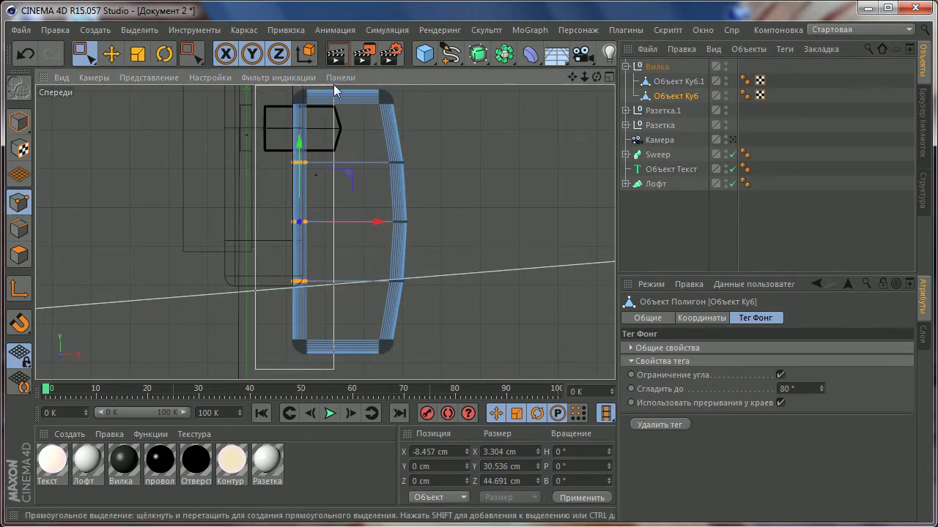
pyautogui.moveTo(379, 221); pyautogui.dragTo(393, 222)
pyautogui.middleClick(345, 184)
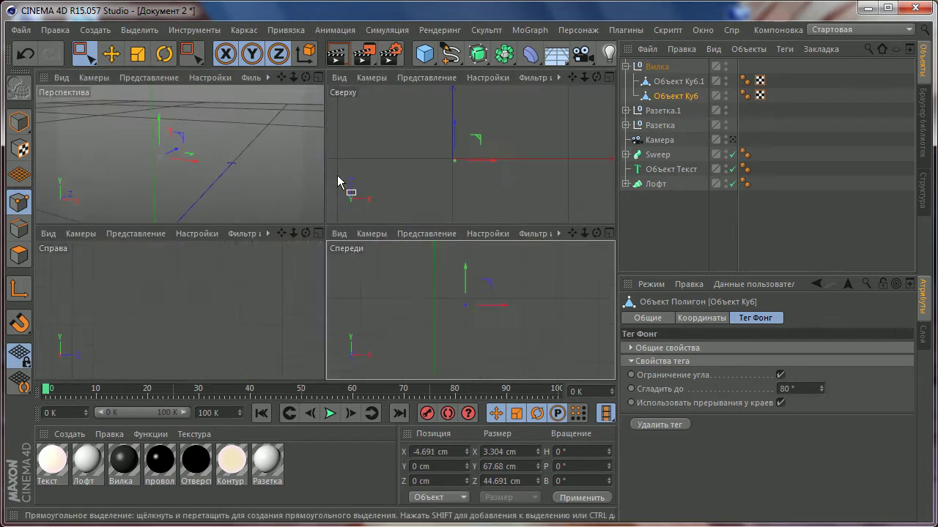
pyautogui.middleClick(210, 159)
# - Widen the small prong cube to about 119% along X
pyautogui.press('e')
pyautogui.scroll(2, 274, 212)
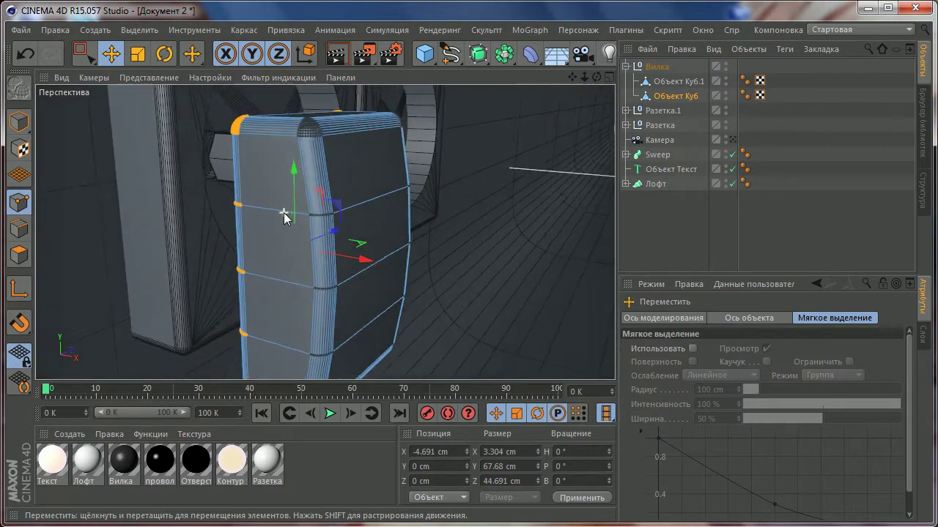
pyautogui.scroll(2, 285, 212)
pyautogui.keyDown('alt'); pyautogui.moveTo(359, 229); pyautogui.dragTo(287, 188); pyautogui.keyUp('alt')
pyautogui.click(647, 87)
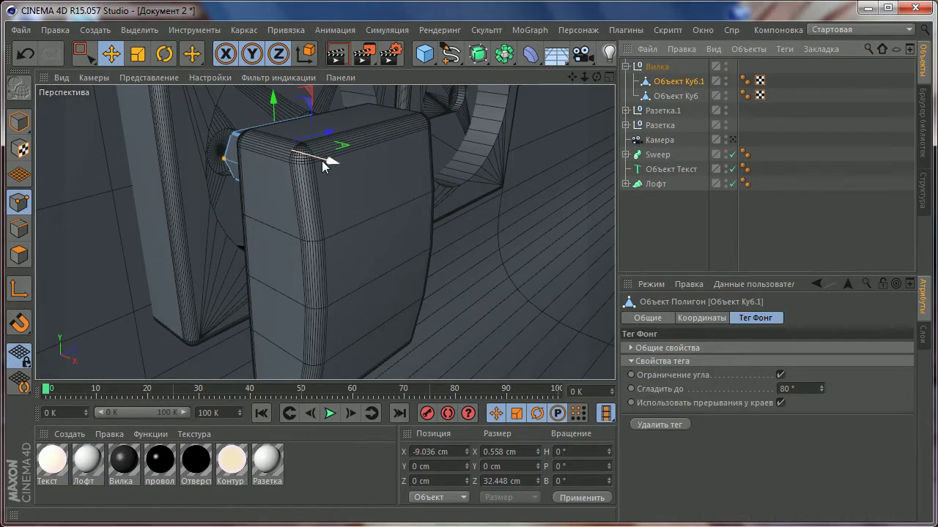
pyautogui.click(136, 55)
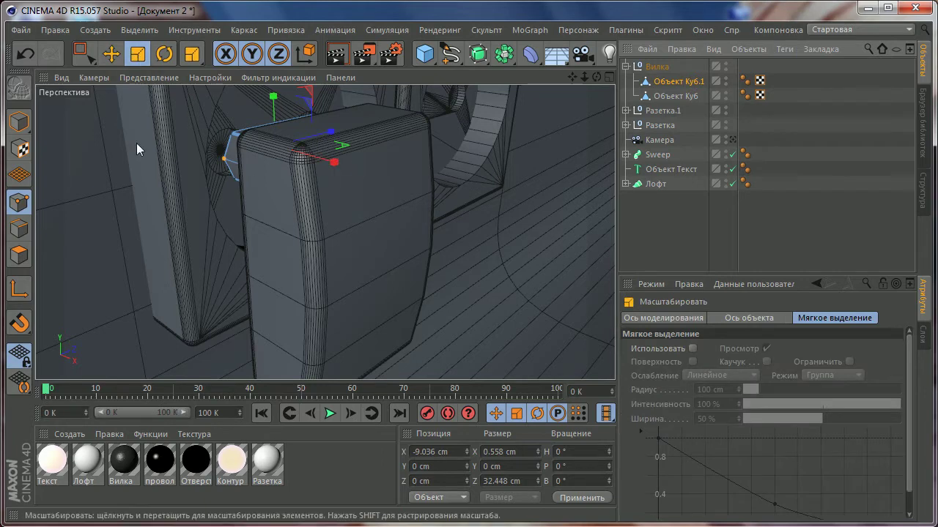
pyautogui.click(17, 125)
pyautogui.moveTo(356, 173)
pyautogui.mouseDown()
pyautogui.moveTo(375, 177)
pyautogui.moveTo(362, 173)
pyautogui.moveTo(362, 184)
pyautogui.mouseUp()
# - Move the whole Вилка group along Z until it sits against the left socket
pyautogui.click(110, 53)
pyautogui.click(656, 66)
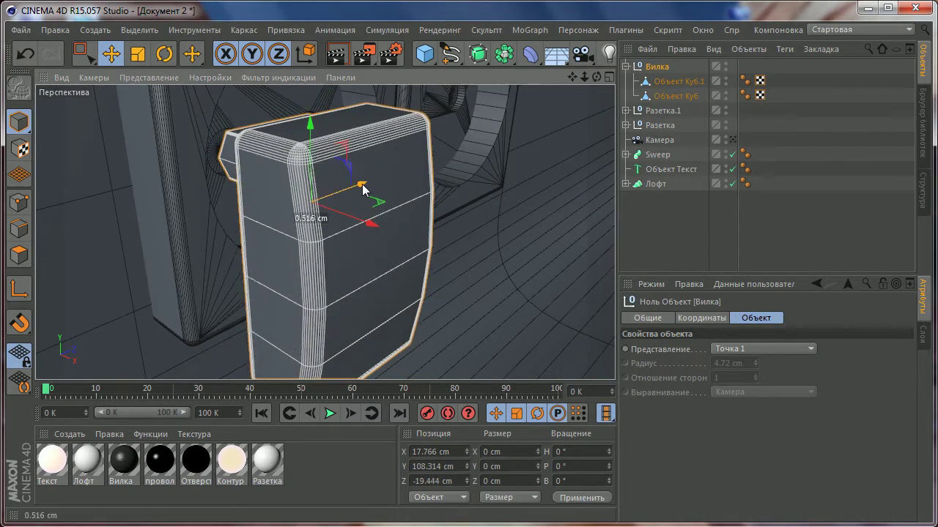
pyautogui.scroll(-3, 348, 195)
pyautogui.scroll(-3, 348, 195)
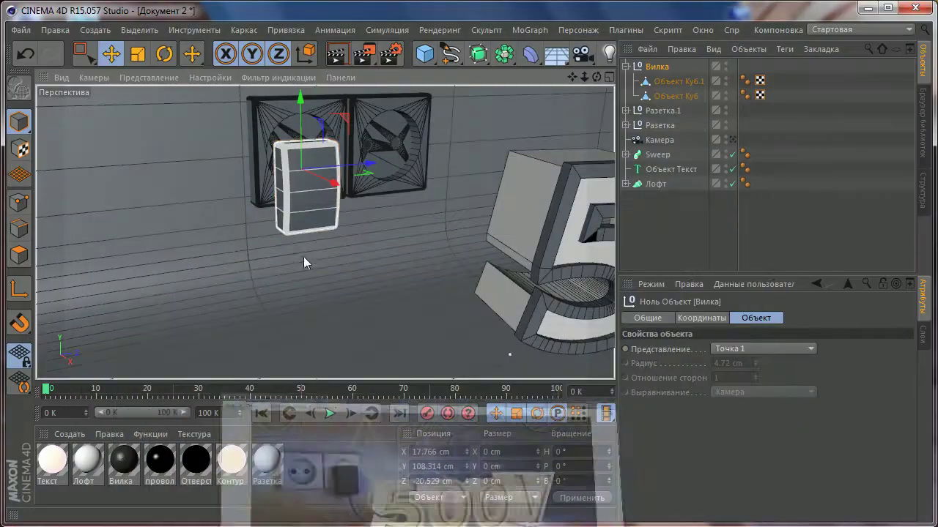
pyautogui.moveTo(367, 170)
pyautogui.mouseDown()
pyautogui.moveTo(434, 160)
pyautogui.moveTo(420, 153)
pyautogui.moveTo(488, 182)
pyautogui.moveTo(426, 165)
pyautogui.moveTo(445, 188)
pyautogui.moveTo(408, 157)
pyautogui.moveTo(376, 152)
pyautogui.moveTo(428, 186)
pyautogui.moveTo(401, 188)
pyautogui.mouseUp()
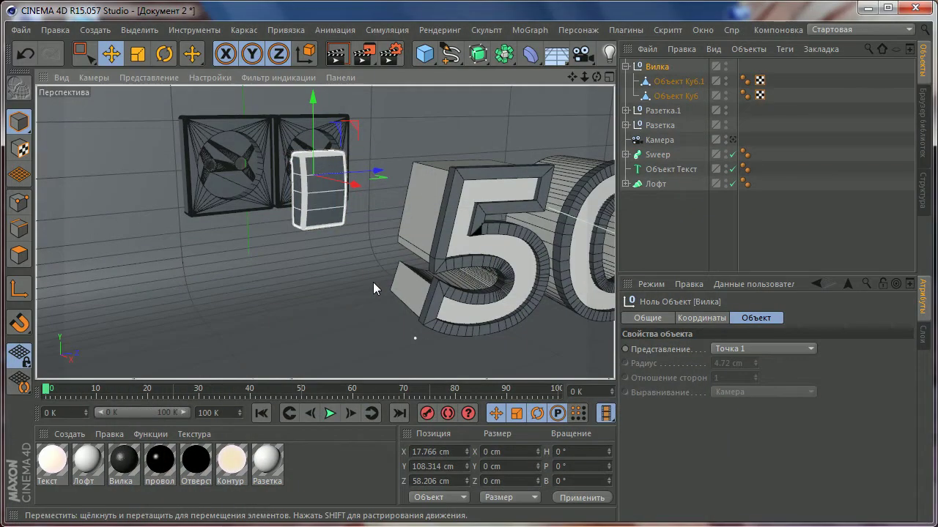
# - Orbit the view slightly to compare the plug placement with the 500v.jpg reference
pyautogui.keyDown('alt'); pyautogui.moveTo(373, 282); pyautogui.dragTo(370, 250); pyautogui.keyUp('alt')
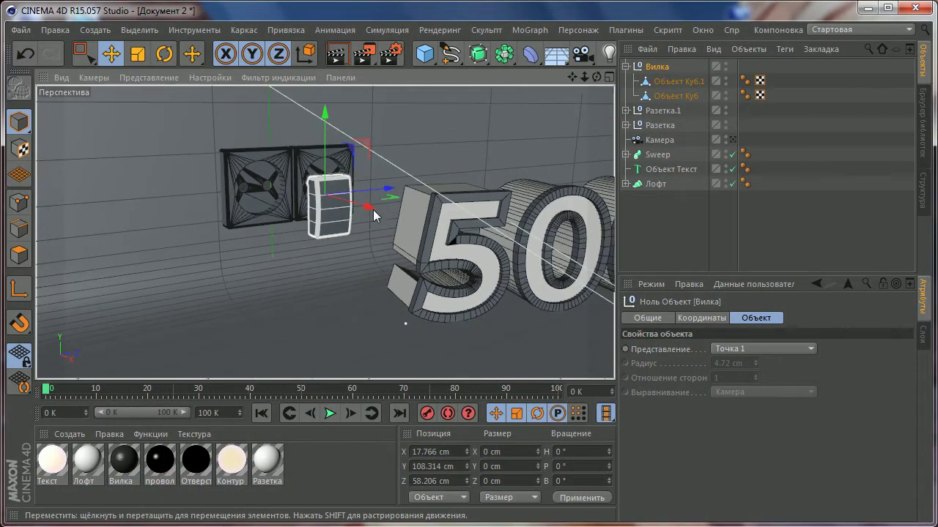
# - Turn and zoom the perspective view to check the plug beside the 500 text
pyautogui.keyDown('alt'); pyautogui.moveTo(373, 210); pyautogui.dragTo(362, 206); pyautogui.keyUp('alt')
pyautogui.scroll(-3, 345, 192)
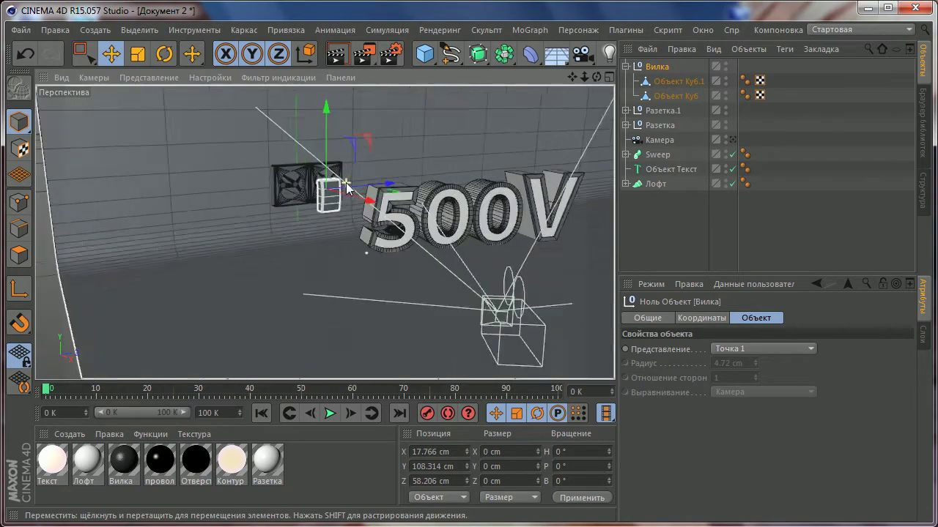
pyautogui.scroll(-2, 345, 189)
pyautogui.scroll(-1, 346, 186)
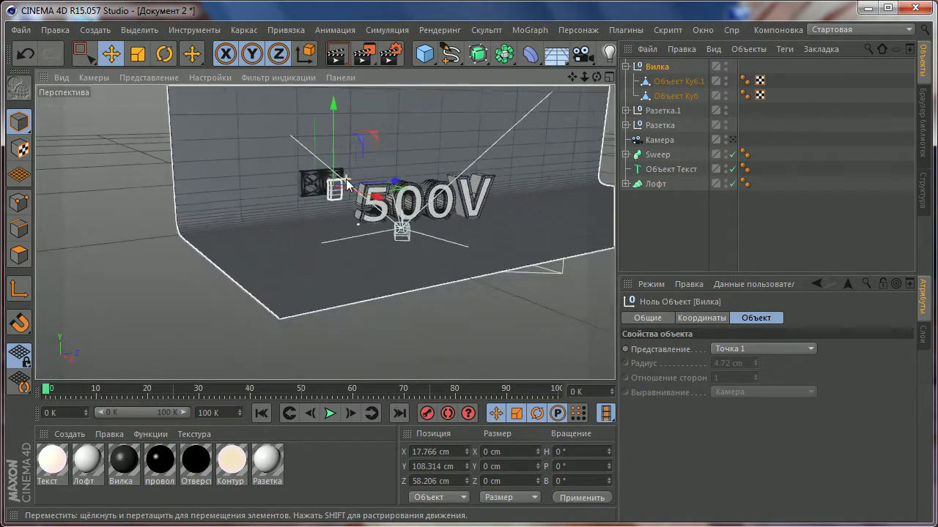
pyautogui.scroll(-1, 346, 183)
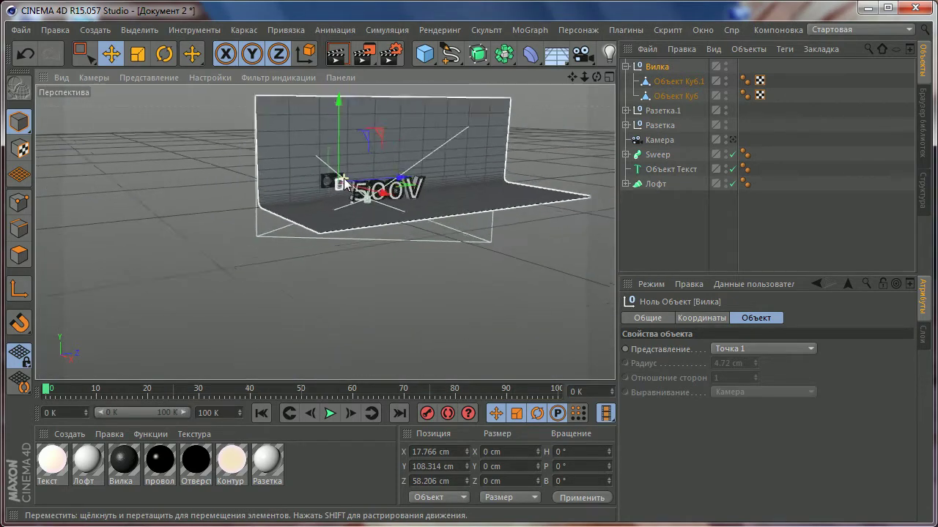
pyautogui.scroll(2, 341, 192)
pyautogui.scroll(3, 330, 209)
pyautogui.scroll(1, 328, 220)
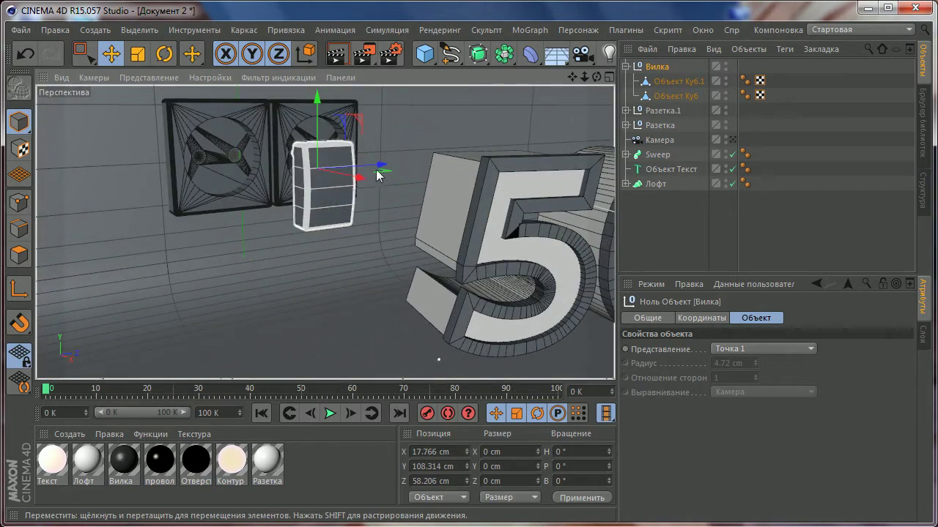
pyautogui.scroll(-2, 379, 175)
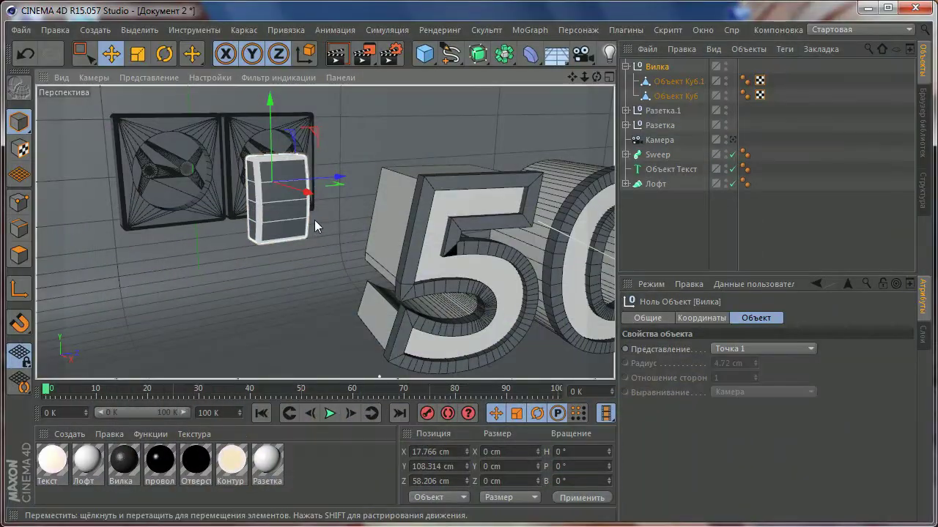
pyautogui.scroll(-1, 357, 283)
# - Maximise the Front view, zoom out and pan to frame the plug, then show the spline types
pyautogui.middleClick(357, 283)
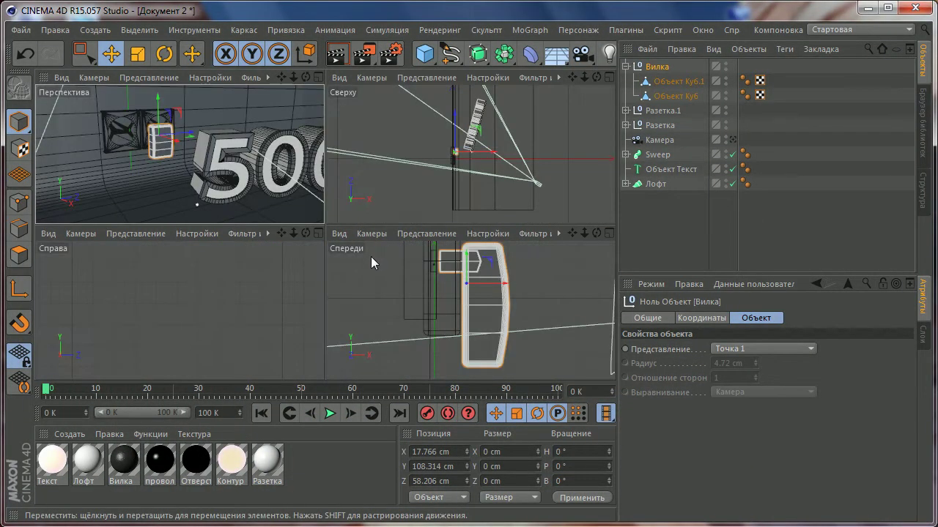
pyautogui.middleClick(529, 276)
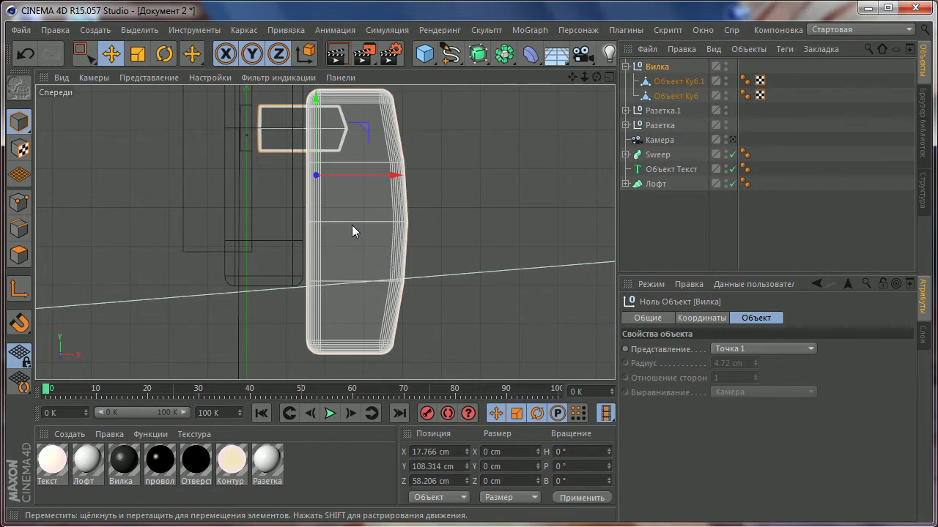
pyautogui.scroll(-2, 453, 236)
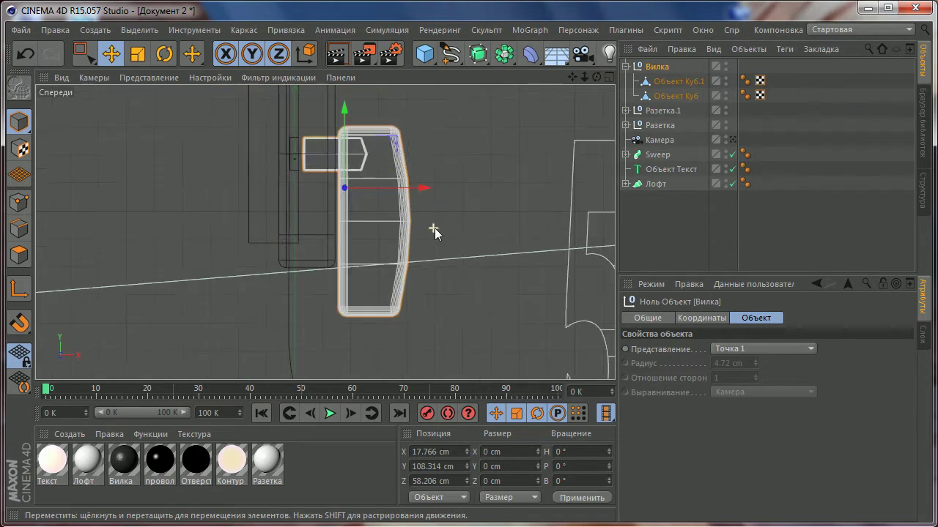
pyautogui.scroll(-2, 434, 228)
pyautogui.scroll(-2, 424, 236)
pyautogui.keyDown('alt'); pyautogui.moveTo(447, 190); pyautogui.dragTo(375, 151, button='middle'); pyautogui.keyUp('alt')
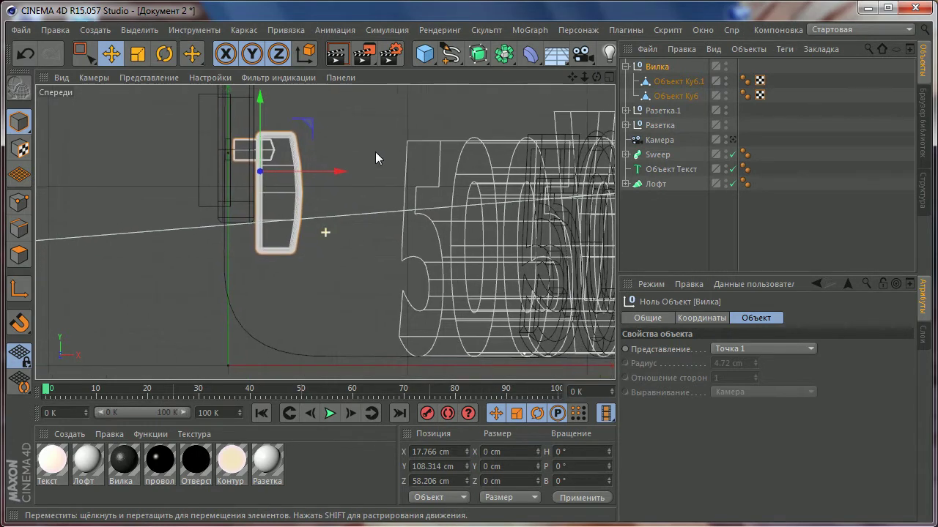
pyautogui.click(452, 57)
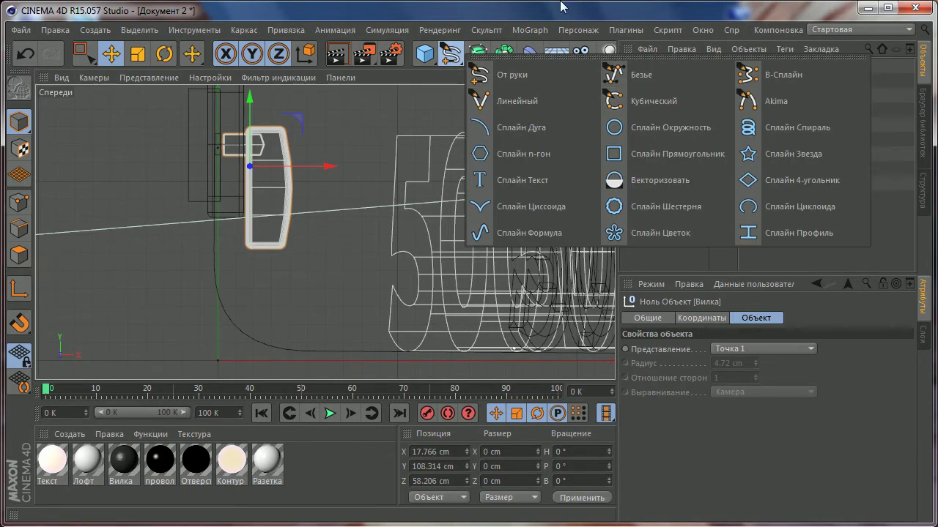
# - Draw a cubic spline cable from below the plug, curving down and right along the floor to the 500 text
pyautogui.click(645, 101)
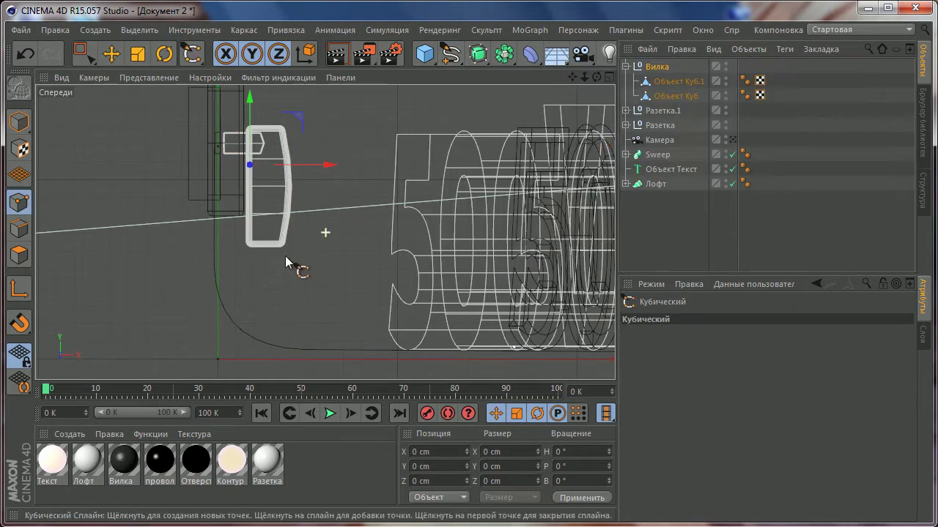
pyautogui.keyDown('alt'); pyautogui.moveTo(285, 256); pyautogui.dragTo(233, 233, button='middle'); pyautogui.keyUp('alt')
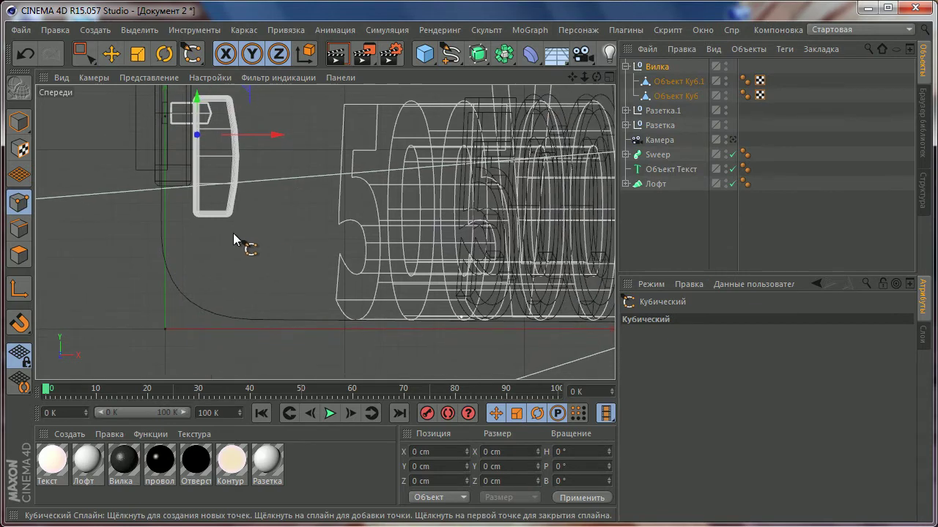
pyautogui.click(213, 200)
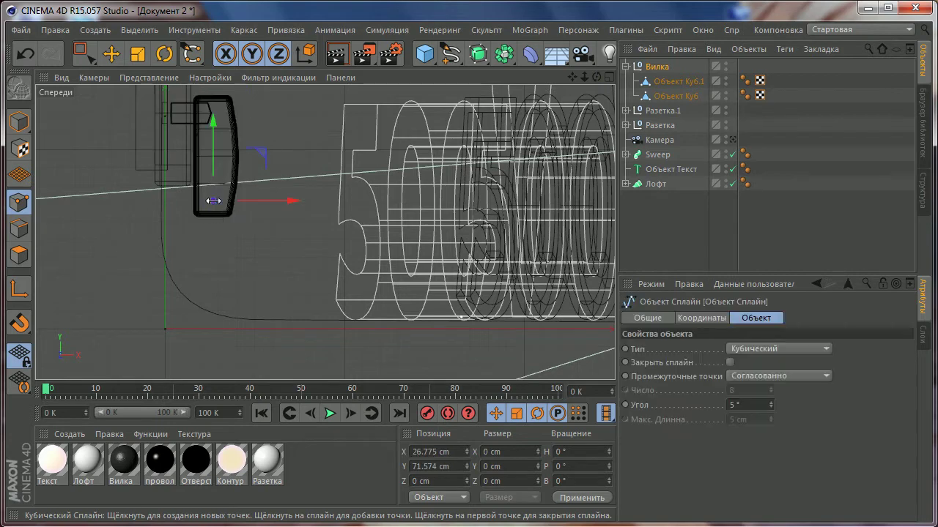
pyautogui.click(218, 250)
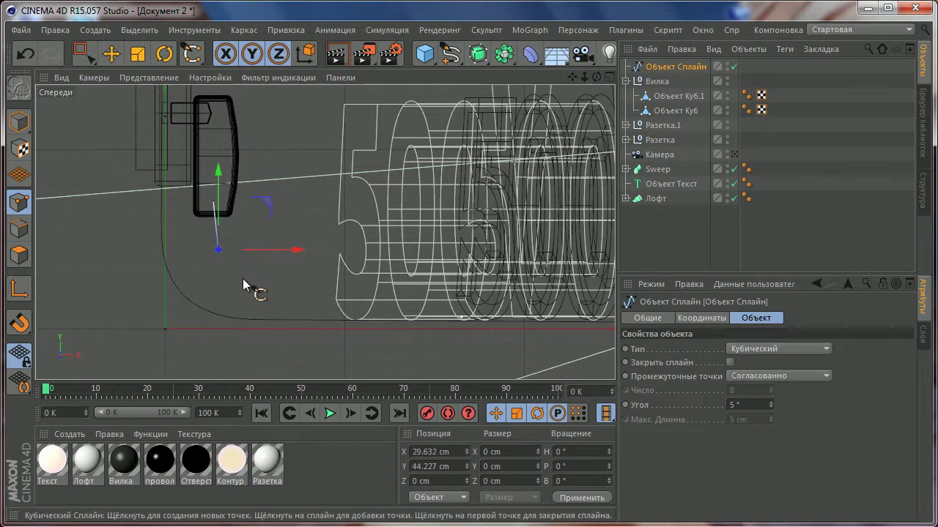
pyautogui.click(258, 295)
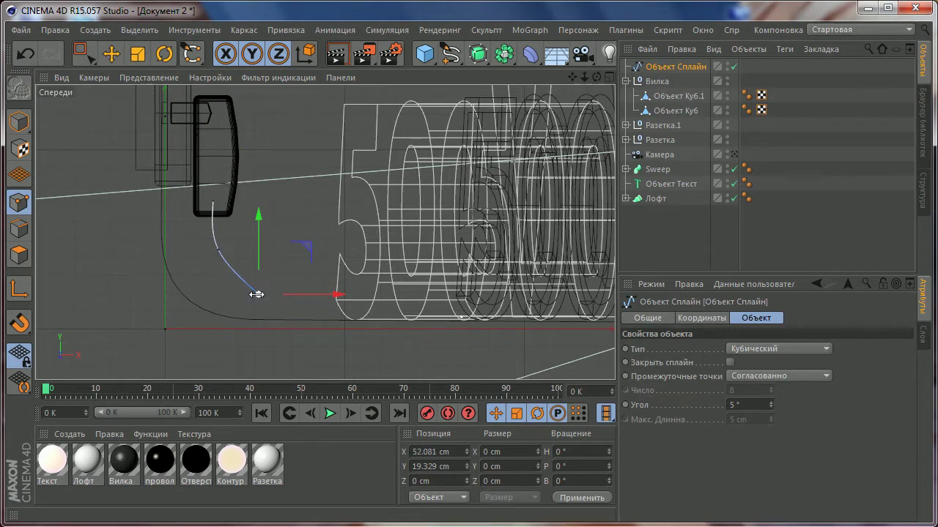
pyautogui.moveTo(317, 302); pyautogui.dragTo(305, 303)
pyautogui.click(313, 315)
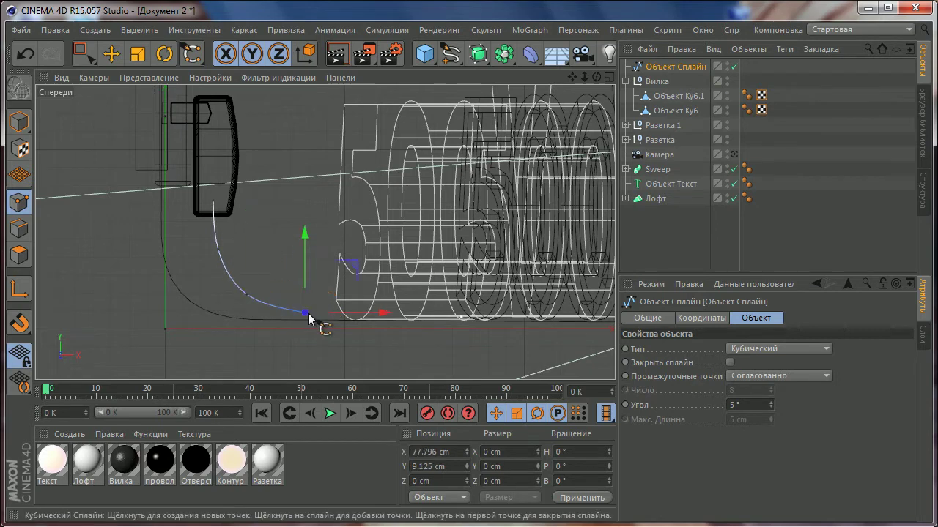
pyautogui.click(420, 317)
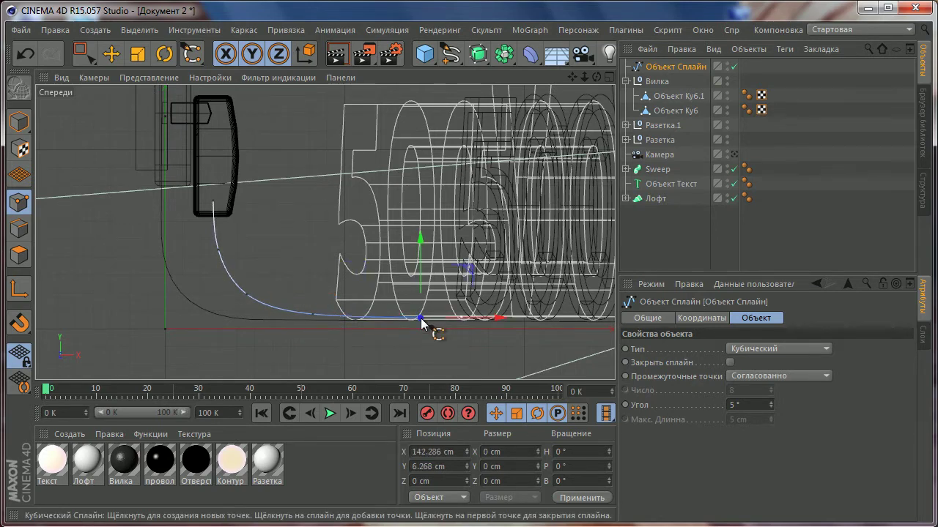
pyautogui.click(539, 317)
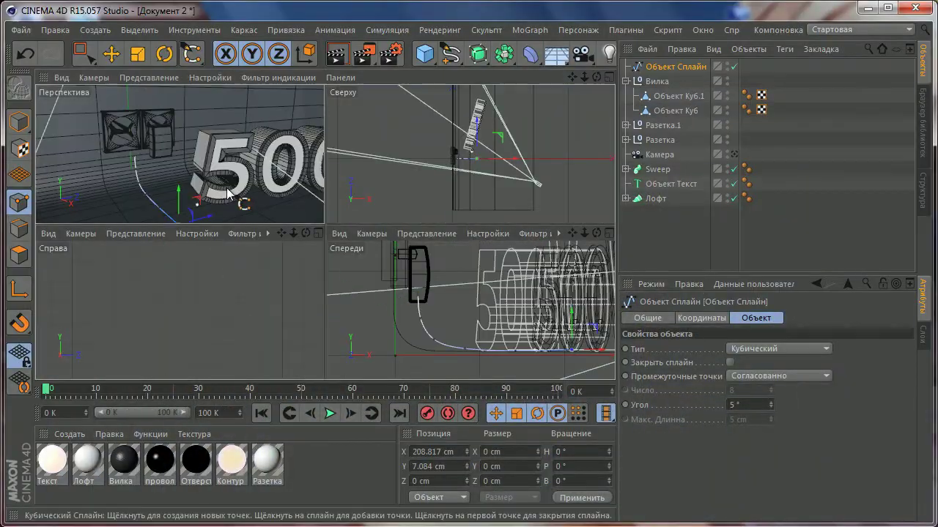
# - Maximise the Perspective view and select the cable spline as a whole object in Model mode
pyautogui.middleClick(229, 192)
pyautogui.scroll(2, 296, 288)
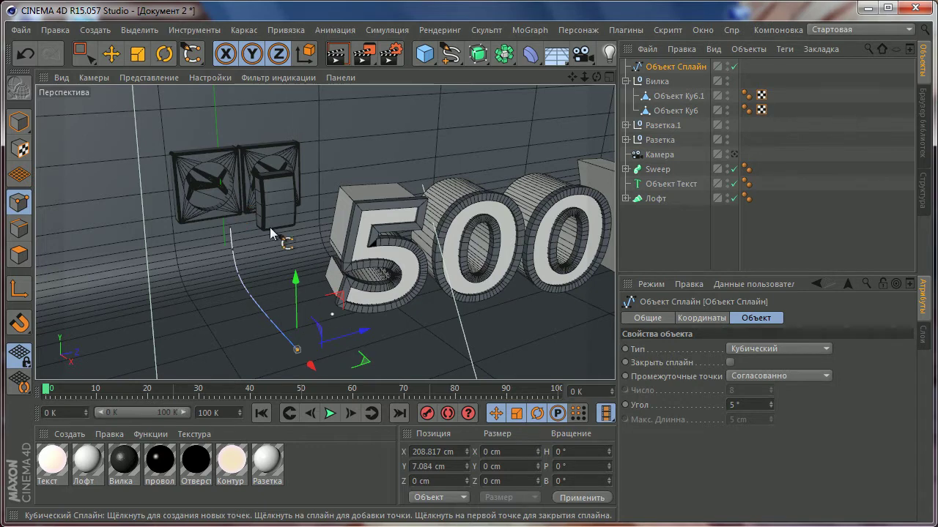
pyautogui.click(20, 124)
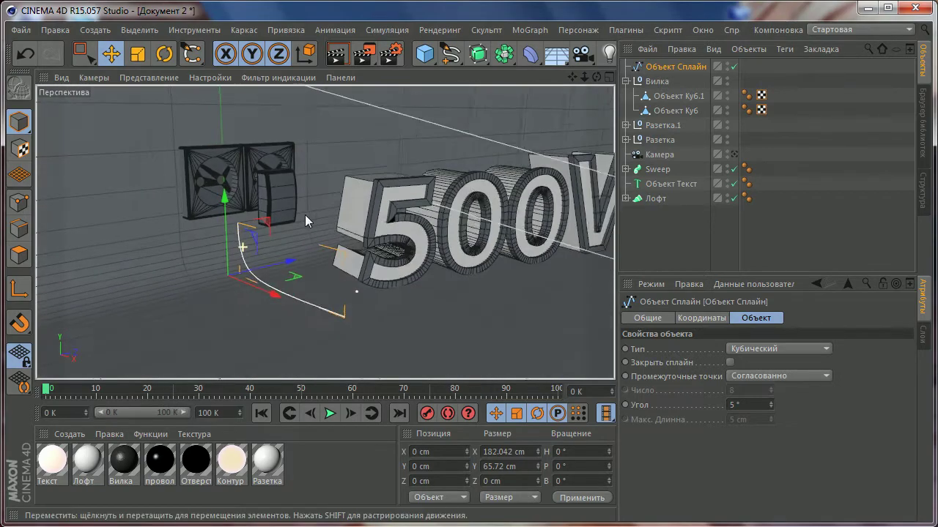
pyautogui.moveTo(308, 217)
pyautogui.keyDown('alt'); pyautogui.mouseDown()
pyautogui.moveTo(228, 255)
pyautogui.moveTo(338, 272)
pyautogui.moveTo(400, 245)
pyautogui.moveTo(366, 269)
pyautogui.mouseUp(); pyautogui.keyUp('alt')
pyautogui.scroll(2, 338, 272)
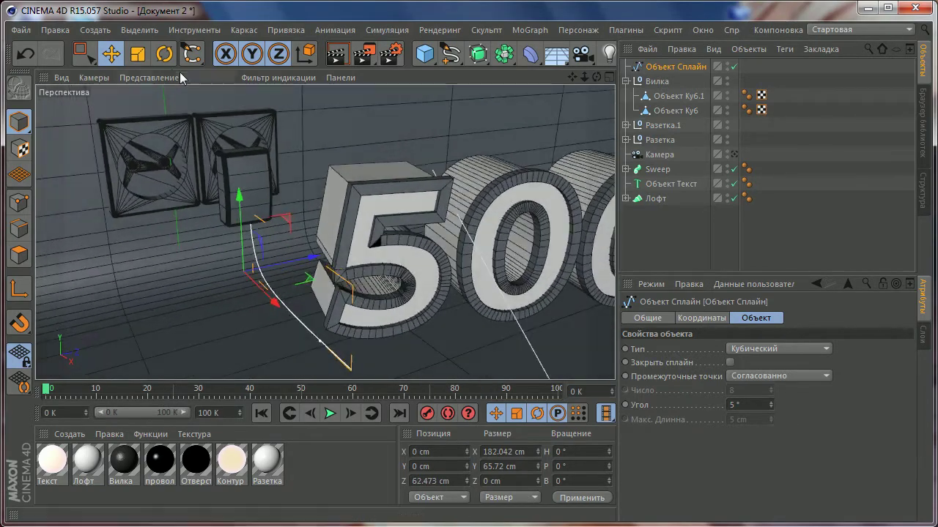
# - Rotate the cable spline about 33.7° and move it to X 13.57, Z 22.98 cm near the plug
pyautogui.click(164, 53)
pyautogui.moveTo(257, 296); pyautogui.dragTo(288, 288)
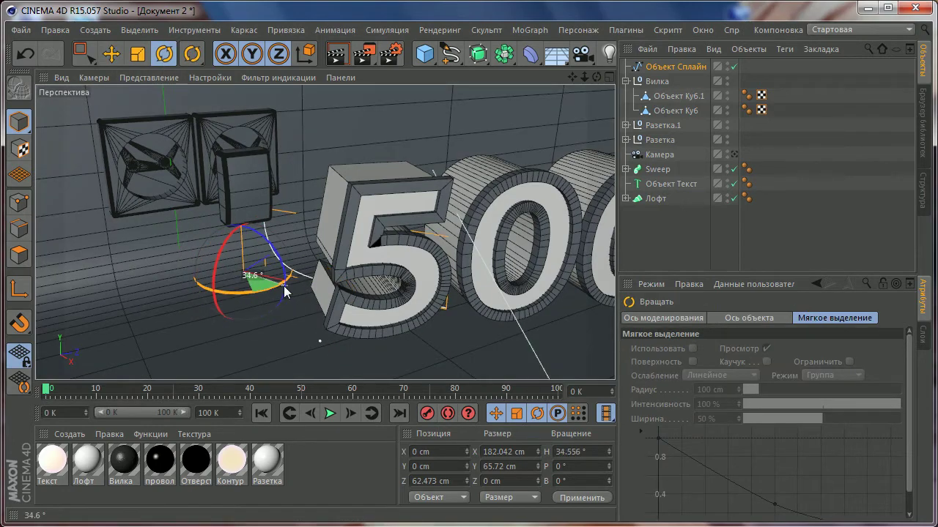
pyautogui.scroll(-1, 288, 287)
pyautogui.press('e')
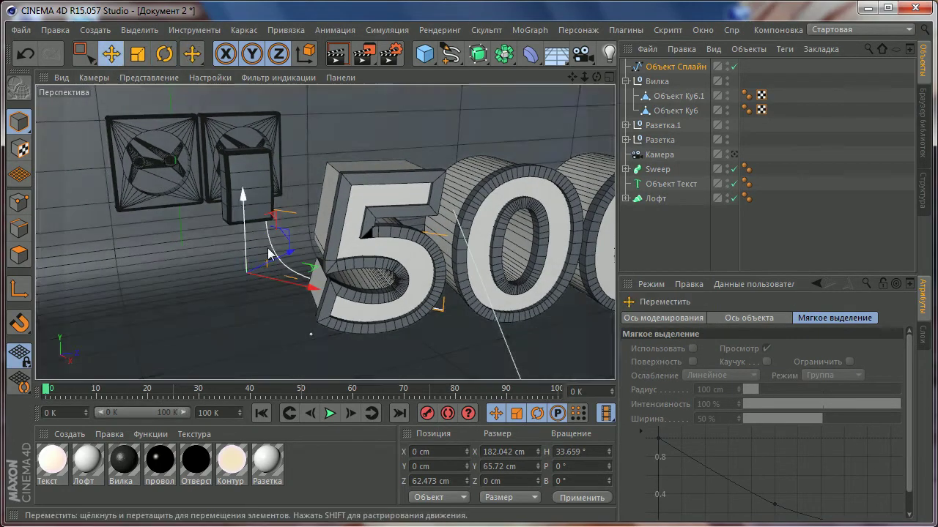
pyautogui.scroll(2, 291, 254)
pyautogui.moveTo(291, 254); pyautogui.dragTo(274, 262)
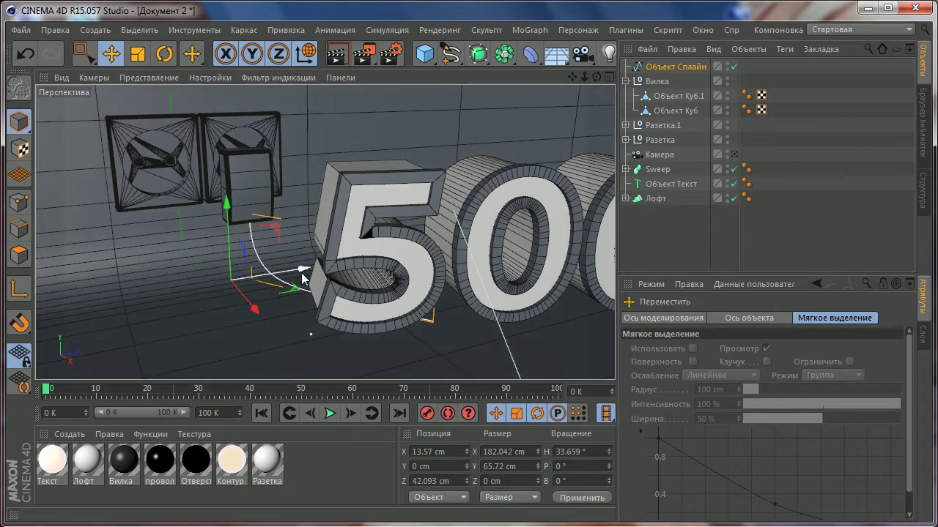
pyautogui.moveTo(285, 292); pyautogui.dragTo(272, 284)
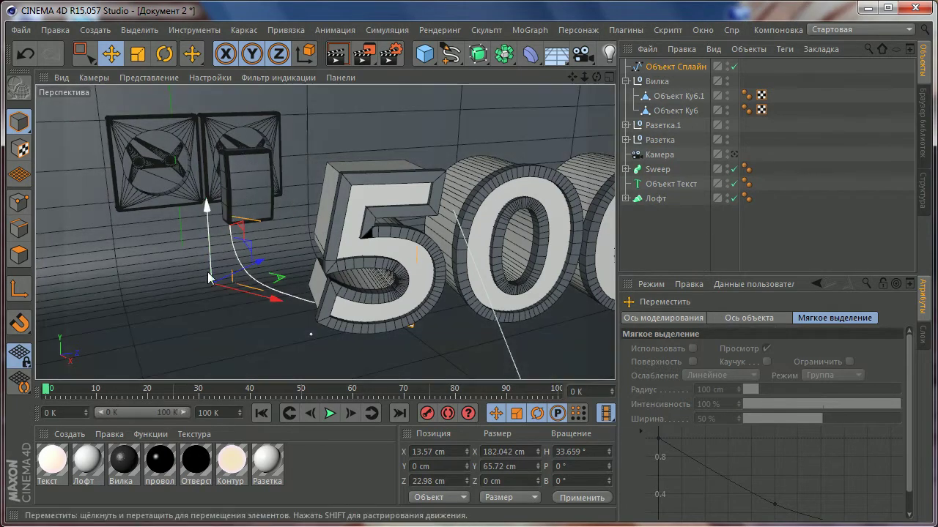
# - Move the cable spline toward the plug and turn its heading back to about 35°
pyautogui.click(300, 56)
pyautogui.moveTo(288, 269); pyautogui.dragTo(244, 313)
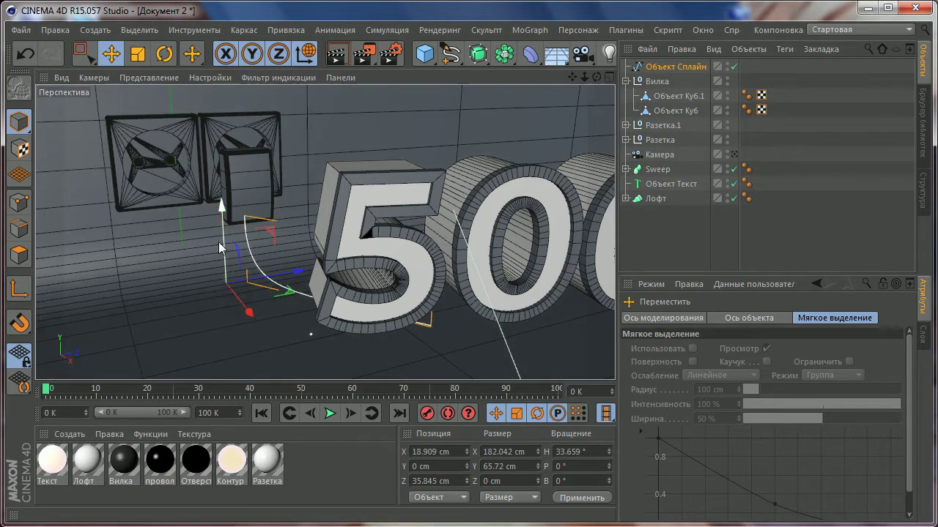
pyautogui.click(161, 53)
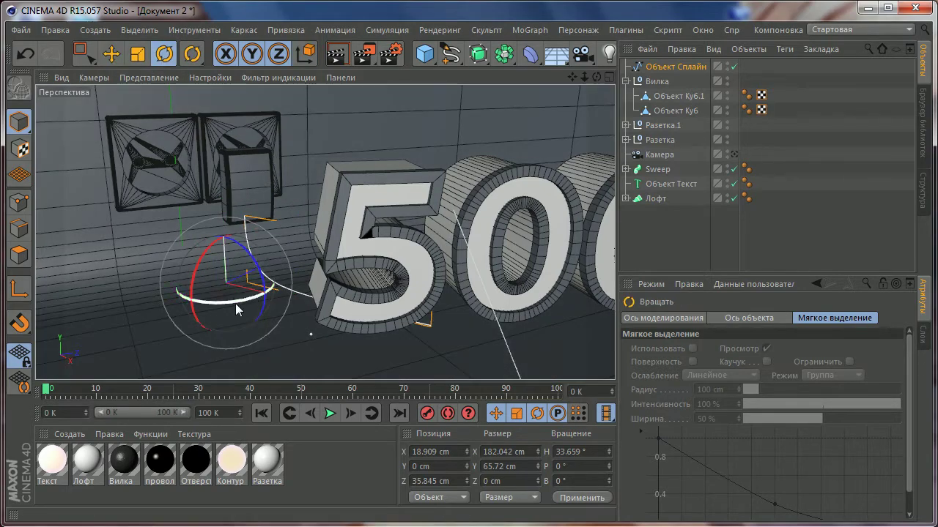
pyautogui.moveTo(234, 306); pyautogui.dragTo(248, 304)
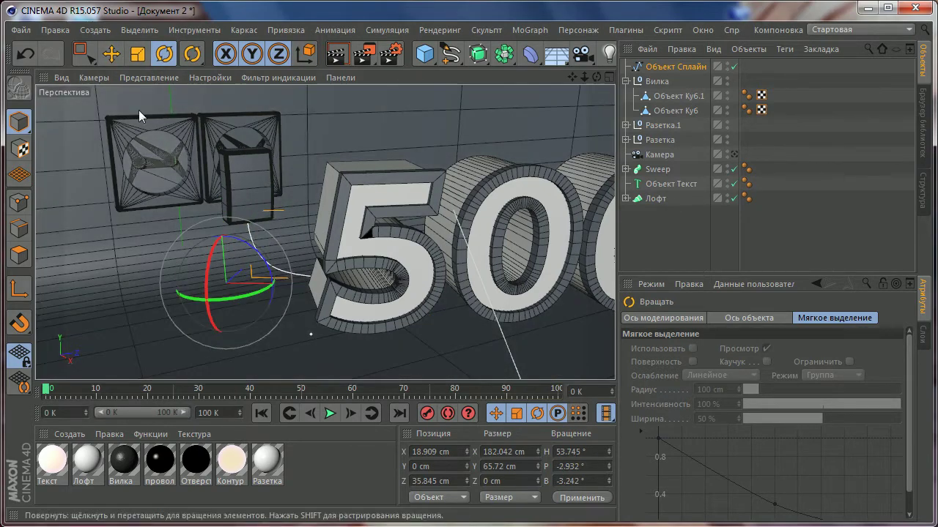
pyautogui.press('e')
pyautogui.press('w')
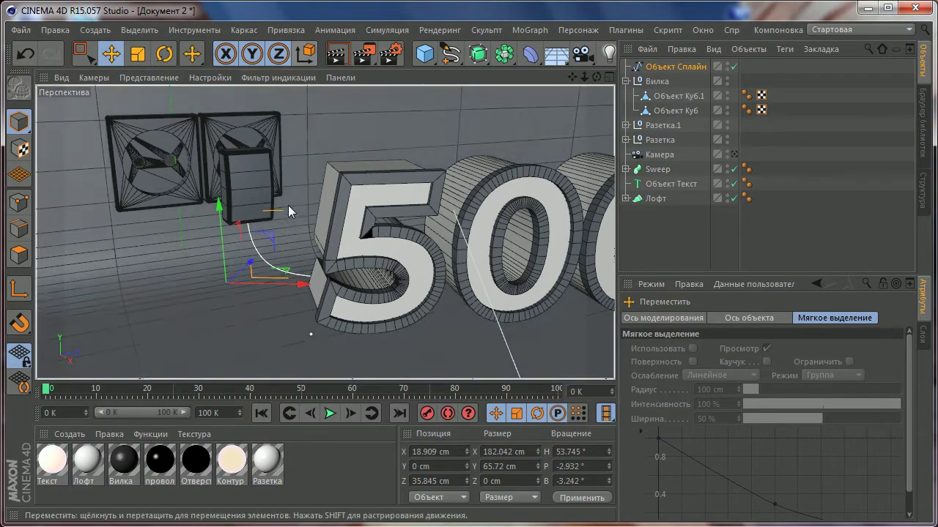
pyautogui.click(306, 53)
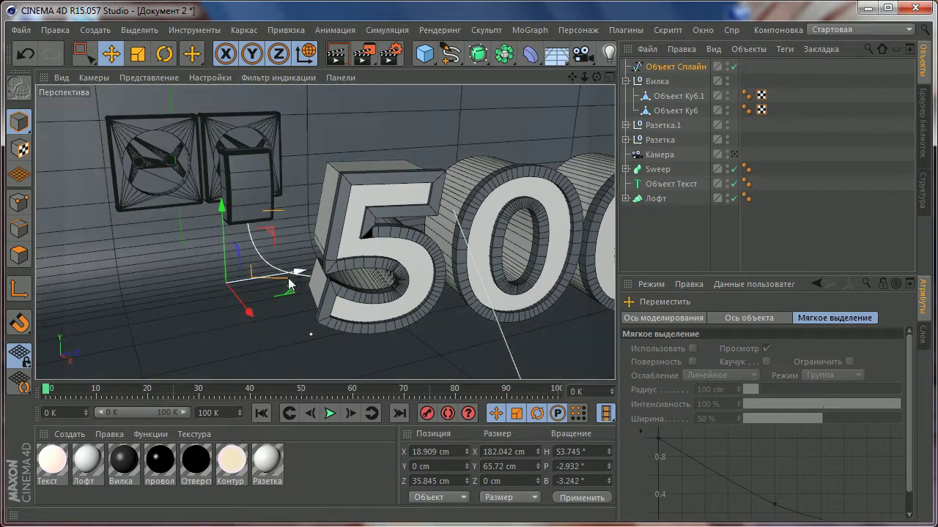
pyautogui.moveTo(300, 272); pyautogui.dragTo(228, 297)
pyautogui.press('r')
pyautogui.press('w')
pyautogui.press('e')
pyautogui.press('w')
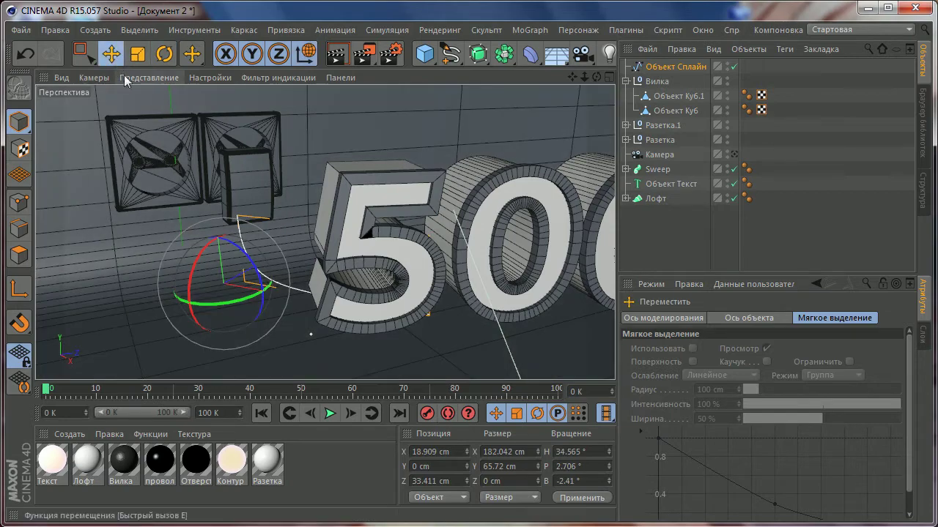
pyautogui.moveTo(279, 234)
pyautogui.keyDown('alt'); pyautogui.mouseDown()
pyautogui.moveTo(337, 242)
pyautogui.moveTo(387, 154)
pyautogui.moveTo(302, 241)
pyautogui.mouseUp(); pyautogui.keyUp('alt')
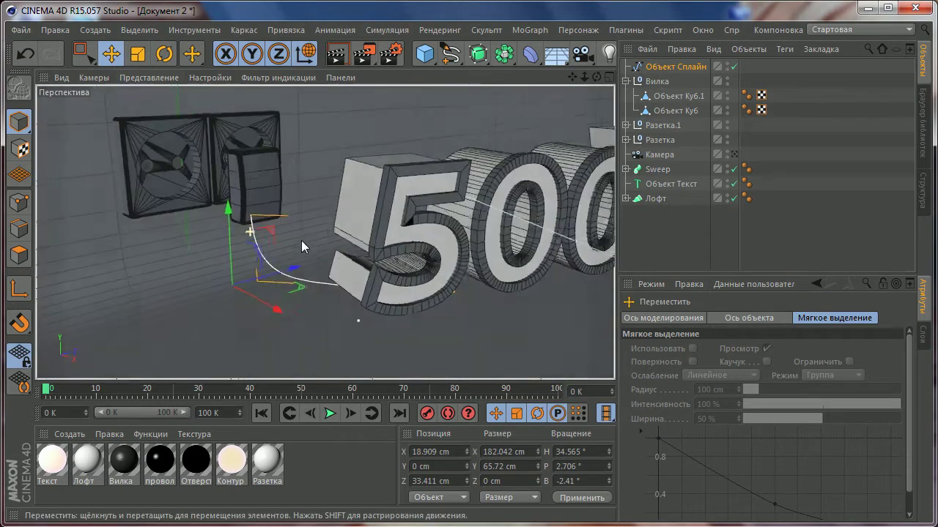
# - Fine-tune the spline's position, undoing stray moves, so it ends at X 5.66, Y 0, Z 40.381 cm under the plug
pyautogui.scroll(3, 265, 253)
pyautogui.moveTo(213, 227); pyautogui.dragTo(257, 341)
pyautogui.moveTo(238, 295); pyautogui.dragTo(249, 275)
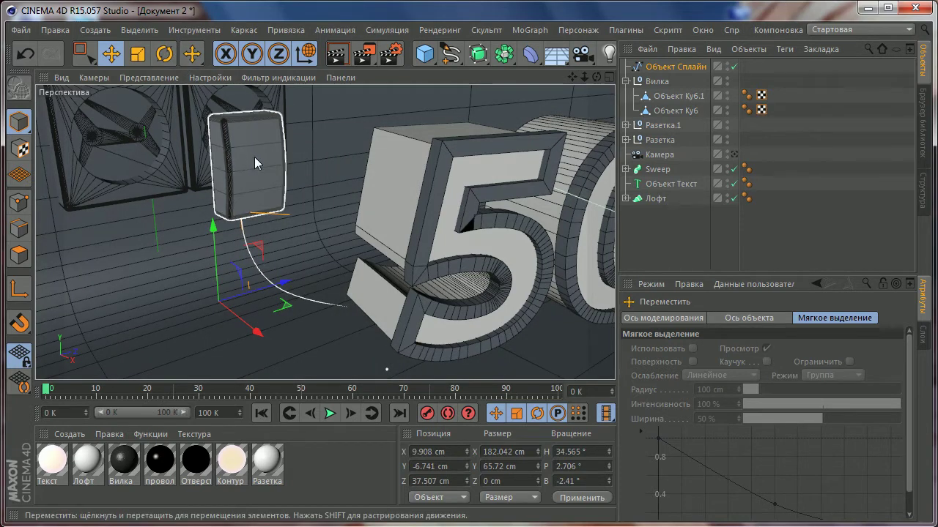
pyautogui.hotkey('ctrl', 'z')
pyautogui.hotkey('ctrl', 'z')
pyautogui.hotkey('ctrl', 'z')
pyautogui.hotkey('ctrl', 'z')
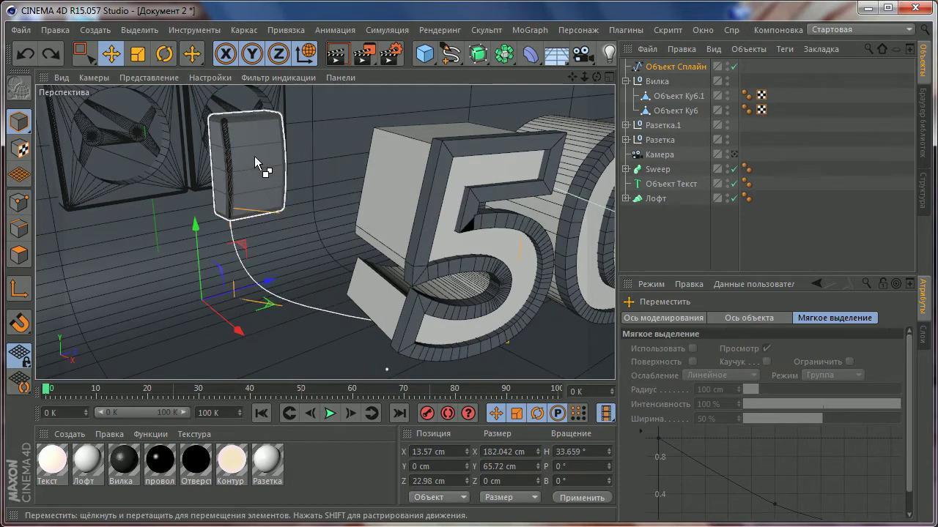
pyautogui.hotkey('ctrl', 'z')
pyautogui.hotkey('ctrl', 'z')
pyautogui.hotkey('ctrl', 'z')
pyautogui.hotkey('ctrl', 'z')
pyautogui.hotkey('ctrl', 'z')
pyautogui.hotkey('ctrl', 'z')
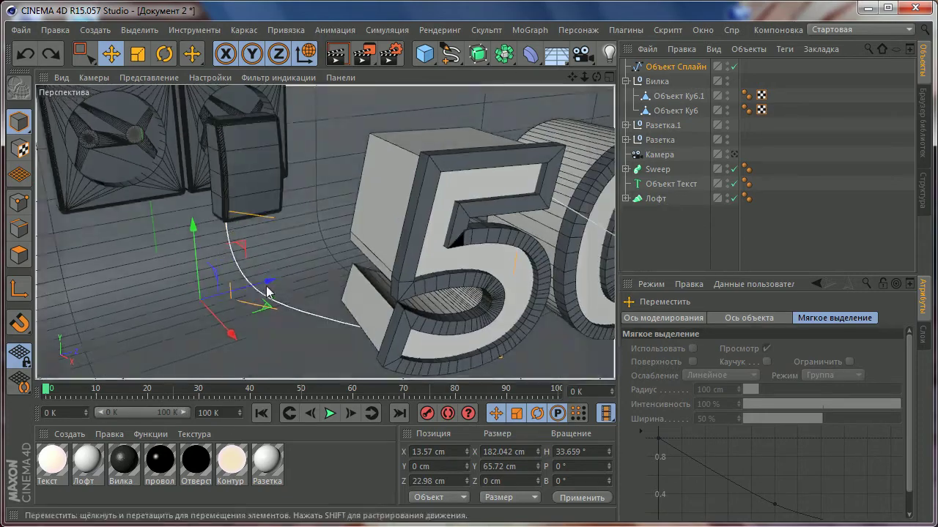
pyautogui.moveTo(220, 249); pyautogui.dragTo(198, 307)
pyautogui.moveTo(313, 251)
pyautogui.keyDown('alt'); pyautogui.mouseDown()
pyautogui.moveTo(380, 204)
pyautogui.moveTo(305, 262)
pyautogui.mouseUp(); pyautogui.keyUp('alt')
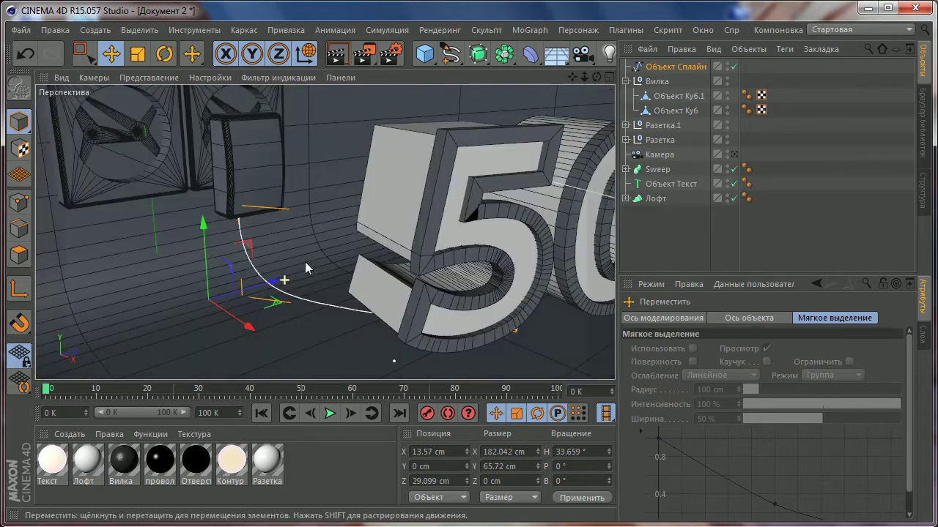
pyautogui.moveTo(247, 312)
pyautogui.mouseDown()
pyautogui.moveTo(266, 326)
pyautogui.moveTo(256, 313)
pyautogui.mouseUp()
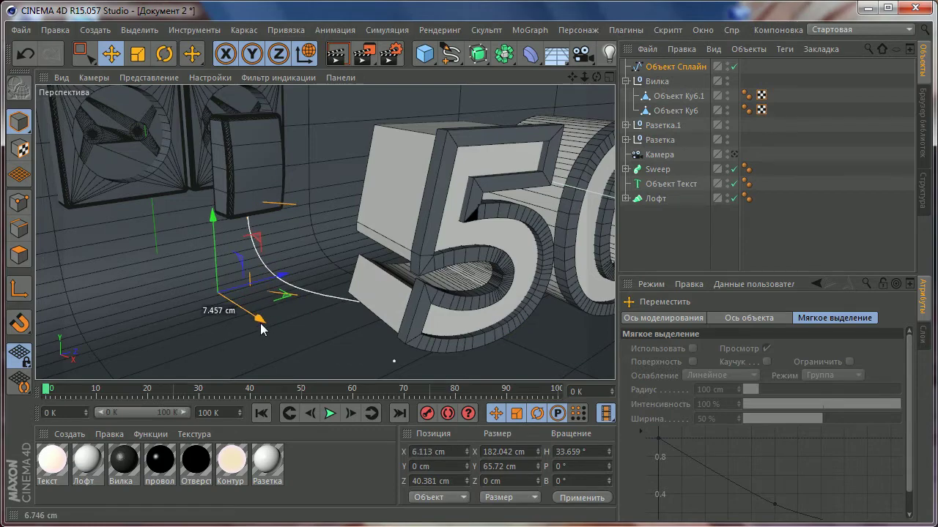
pyautogui.moveTo(331, 238)
pyautogui.keyDown('alt'); pyautogui.mouseDown()
pyautogui.moveTo(330, 247)
pyautogui.moveTo(299, 248)
pyautogui.moveTo(217, 152)
pyautogui.mouseUp(); pyautogui.keyUp('alt')
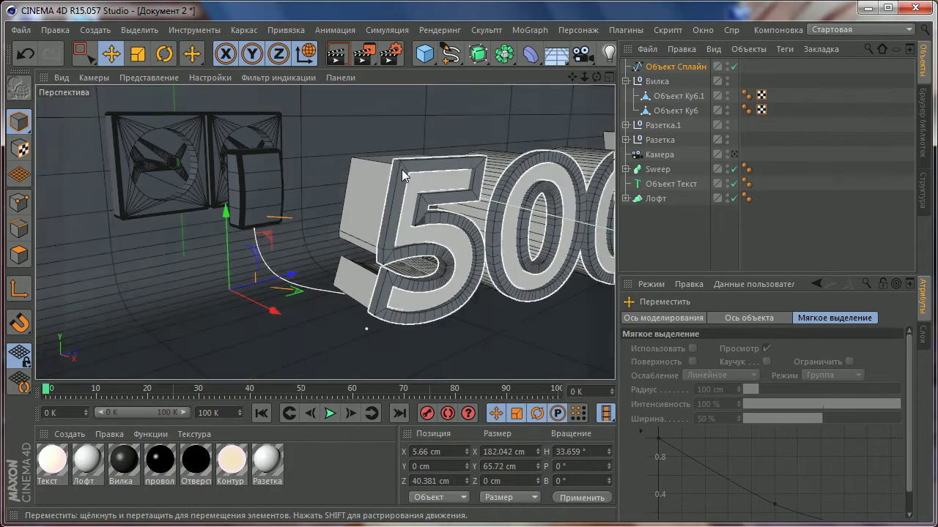
# - Create a Sweep NURBS and a Circle spline, placing the path spline and circle inside Sweep.1
pyautogui.click(478, 54)
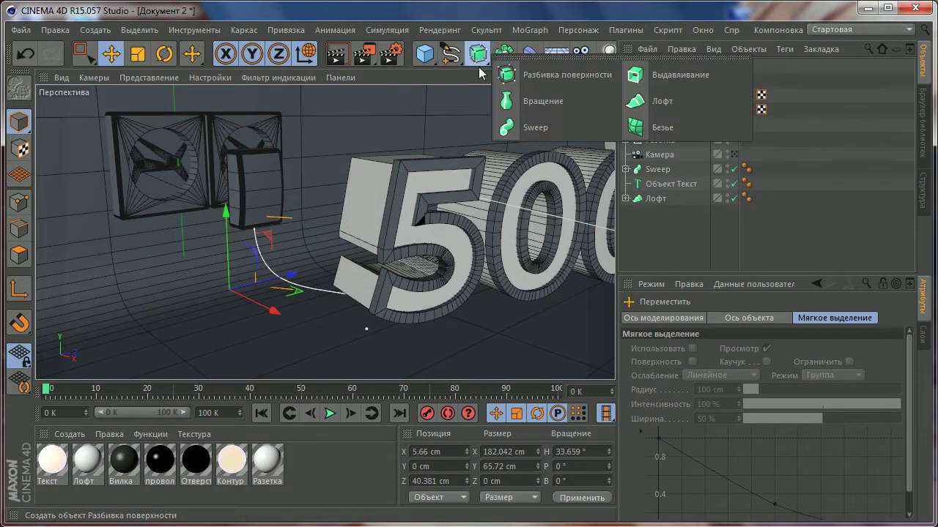
pyautogui.click(521, 122)
pyautogui.click(449, 54)
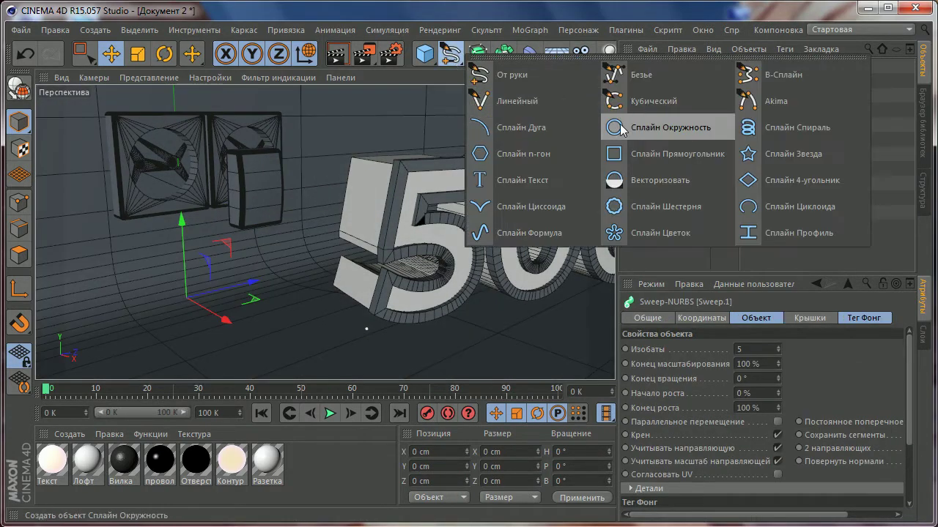
pyautogui.click(626, 129)
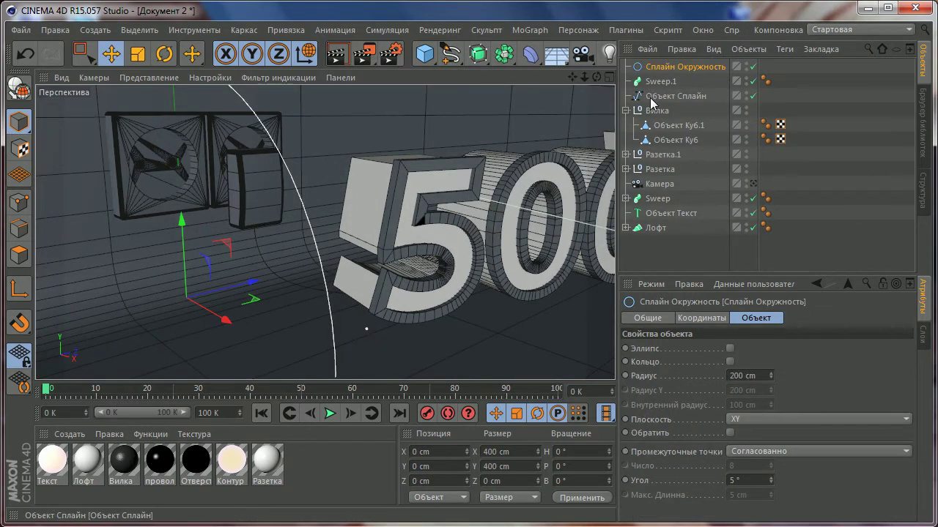
pyautogui.moveTo(647, 100); pyautogui.dragTo(660, 82)
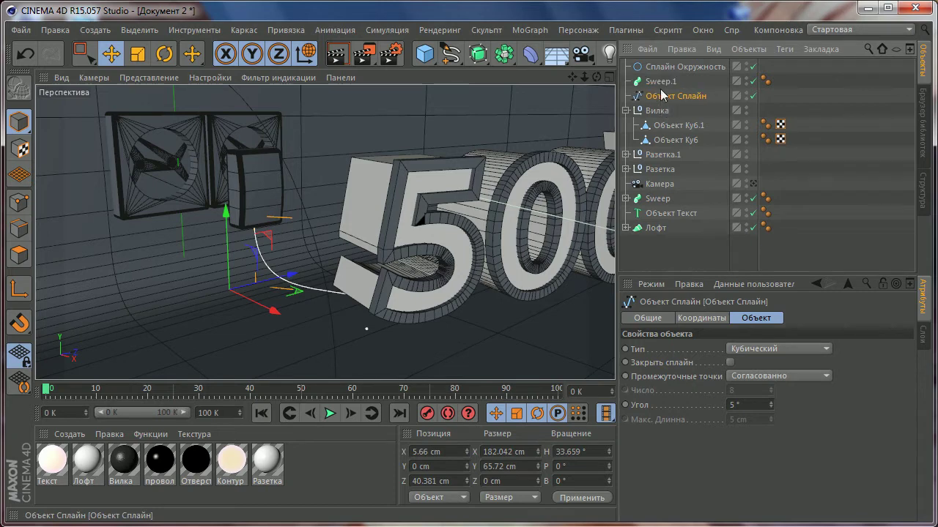
pyautogui.moveTo(662, 85); pyautogui.dragTo(661, 86)
# - Scale the circle profile down until the swept cable is thin
pyautogui.click(689, 81)
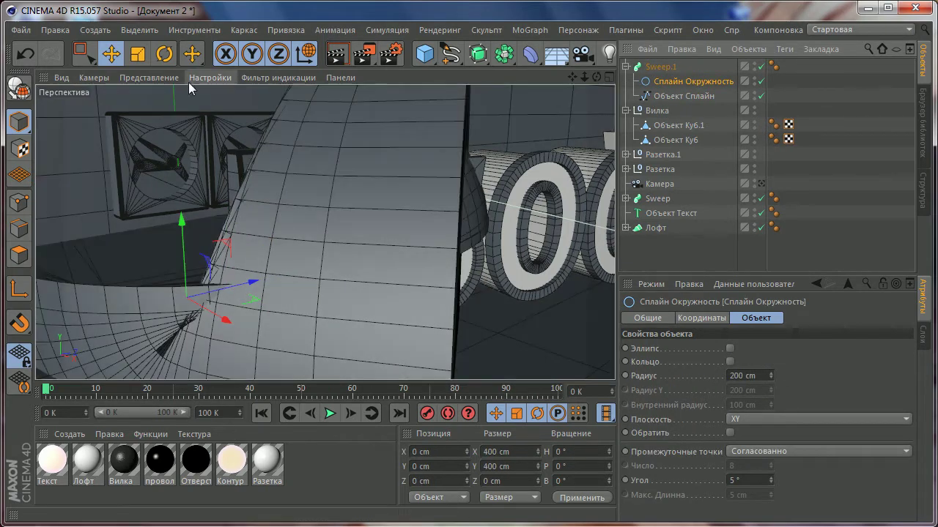
pyautogui.click(137, 53)
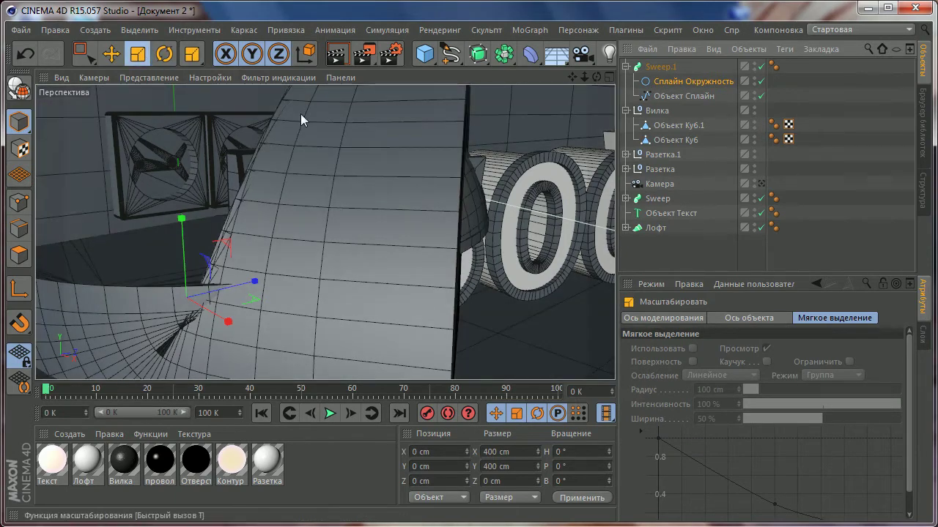
pyautogui.moveTo(300, 114)
pyautogui.mouseDown()
pyautogui.moveTo(244, 269)
pyautogui.moveTo(251, 261)
pyautogui.mouseUp()
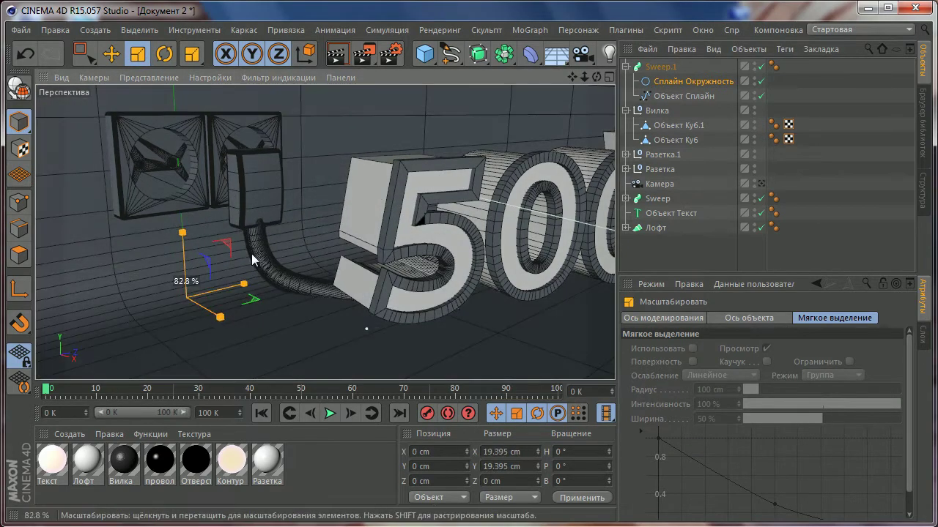
pyautogui.moveTo(363, 189); pyautogui.dragTo(277, 224)
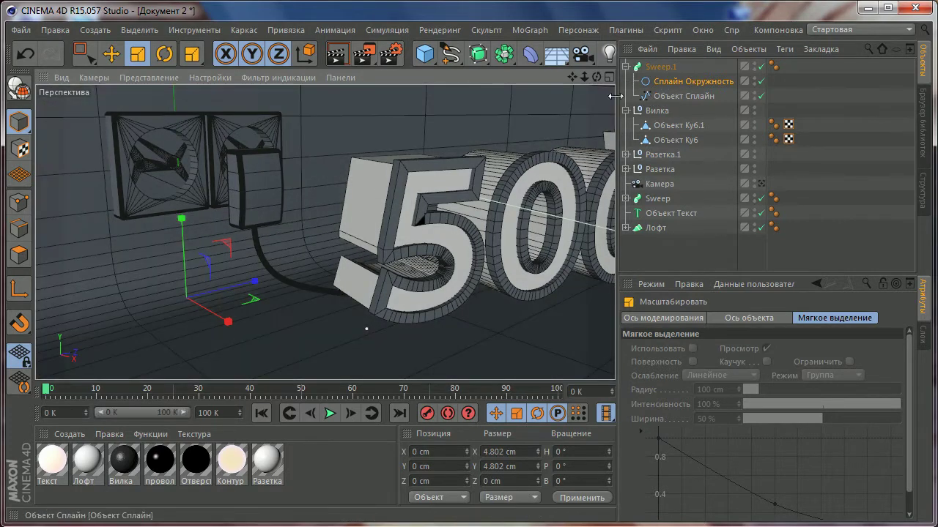
pyautogui.click(674, 97)
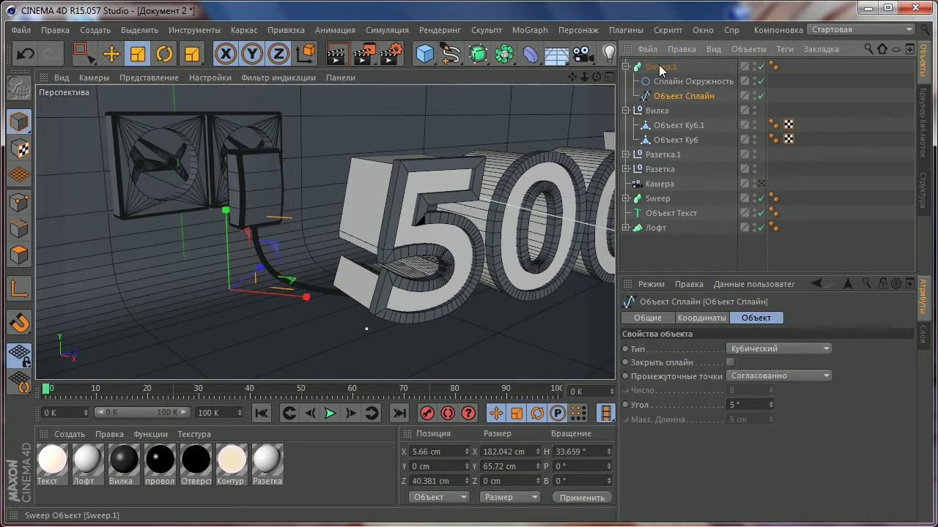
pyautogui.click(660, 67)
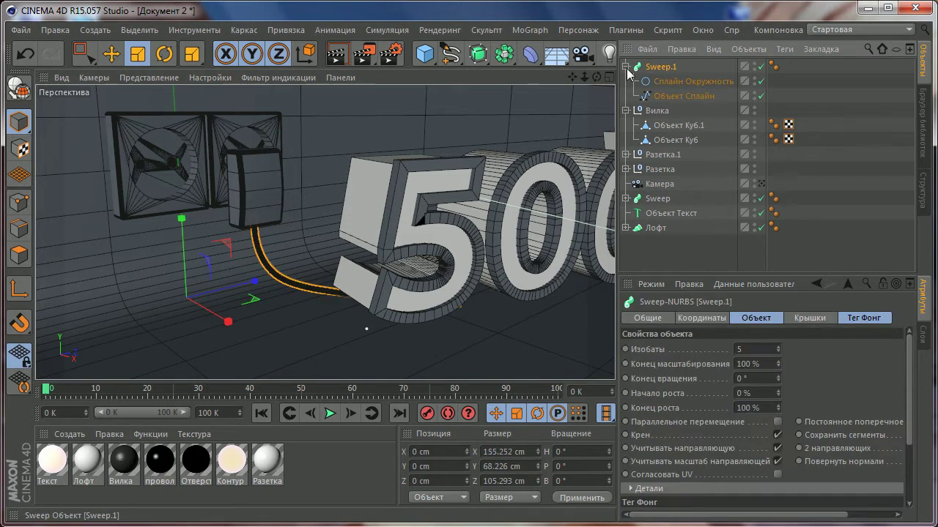
pyautogui.click(673, 83)
# - Orbit and zoom around the new cable to inspect it against the sockets and 500 text
pyautogui.press('e')
pyautogui.scroll(5, 259, 208)
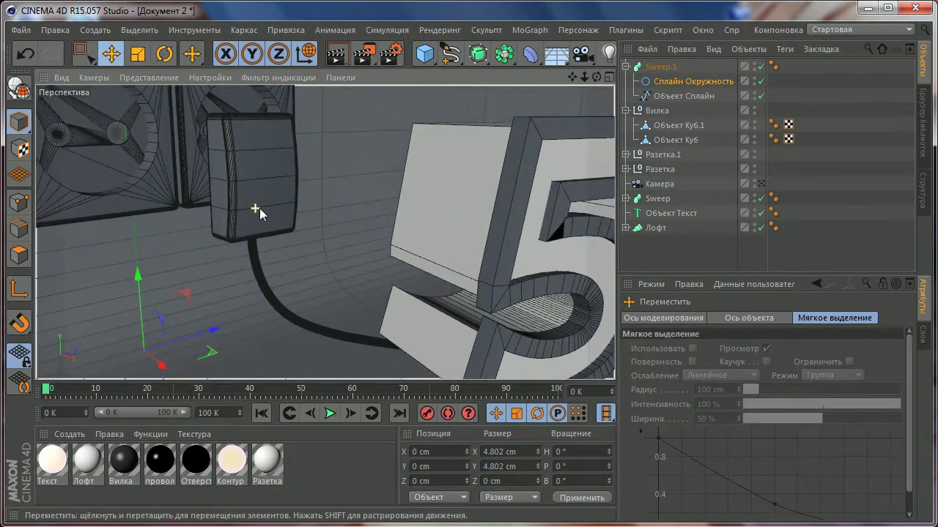
pyautogui.scroll(3, 313, 237)
pyautogui.scroll(3, 274, 221)
pyautogui.scroll(-2, 274, 222)
pyautogui.click(346, 251)
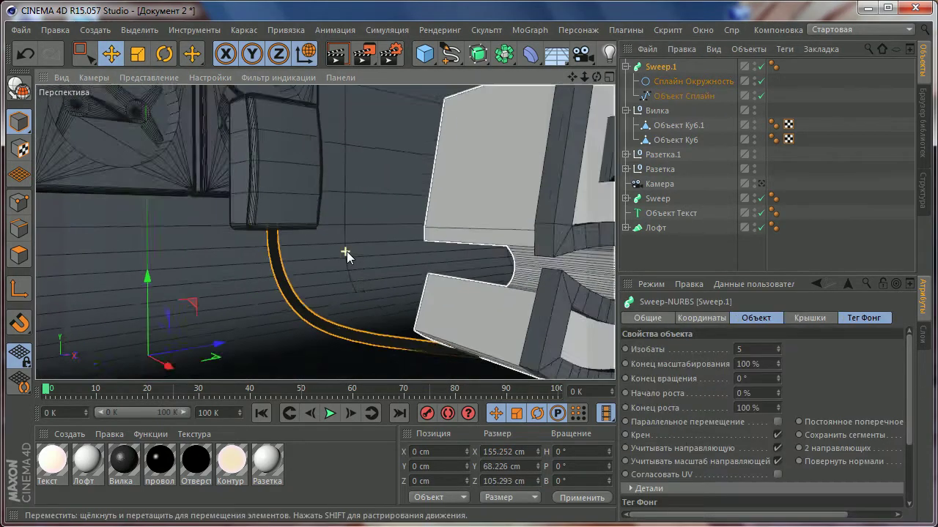
pyautogui.scroll(-3, 347, 251)
pyautogui.scroll(-3, 258, 190)
pyautogui.click(114, 55)
pyautogui.click(694, 82)
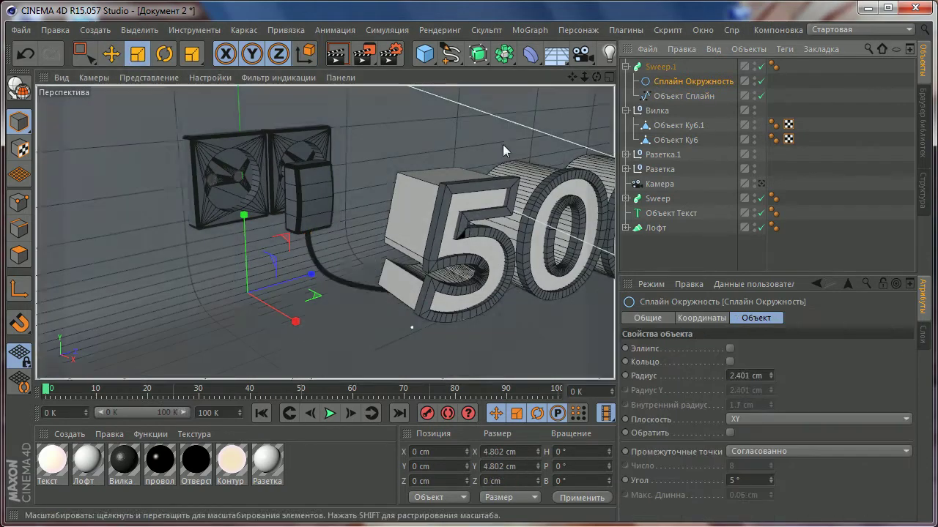
pyautogui.click(111, 53)
pyautogui.scroll(2, 343, 256)
pyautogui.scroll(5, 436, 145)
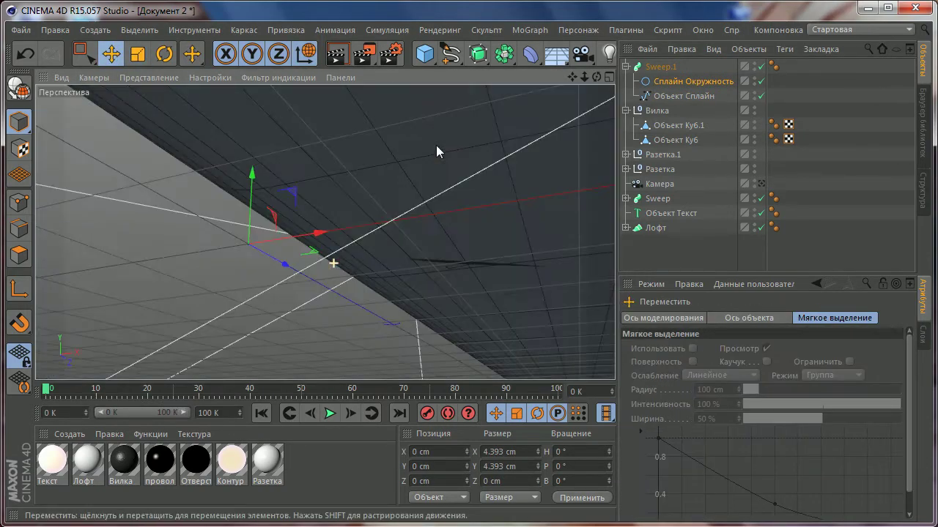
pyautogui.scroll(-5, 344, 254)
pyautogui.scroll(3, 410, 192)
pyautogui.scroll(-2, 359, 266)
pyautogui.scroll(-1, 378, 253)
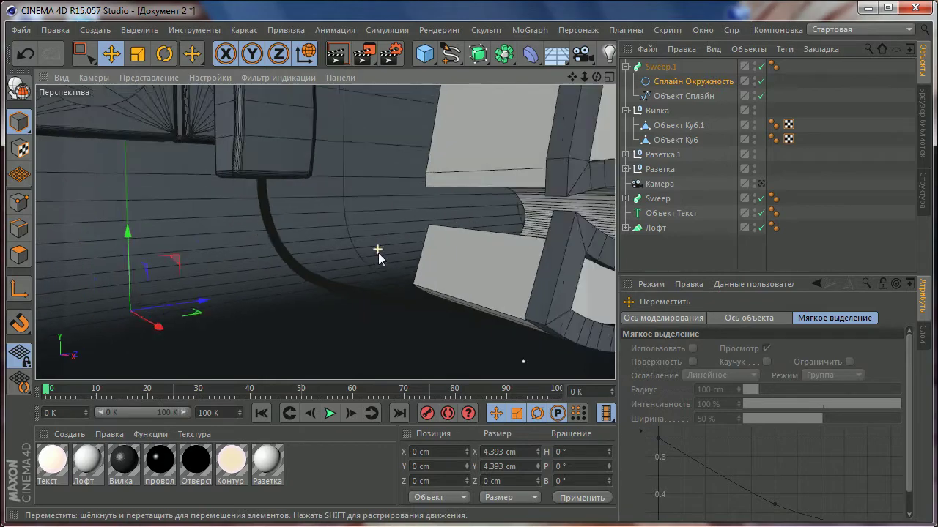
pyautogui.moveTo(378, 252)
pyautogui.keyDown('alt'); pyautogui.mouseDown()
pyautogui.moveTo(420, 284)
pyautogui.moveTo(470, 285)
pyautogui.moveTo(425, 207)
pyautogui.moveTo(433, 178)
pyautogui.moveTo(412, 195)
pyautogui.moveTo(378, 152)
pyautogui.moveTo(418, 230)
pyautogui.moveTo(424, 224)
pyautogui.moveTo(364, 224)
pyautogui.moveTo(422, 227)
pyautogui.mouseUp(); pyautogui.keyUp('alt')
pyautogui.scroll(-3, 429, 244)
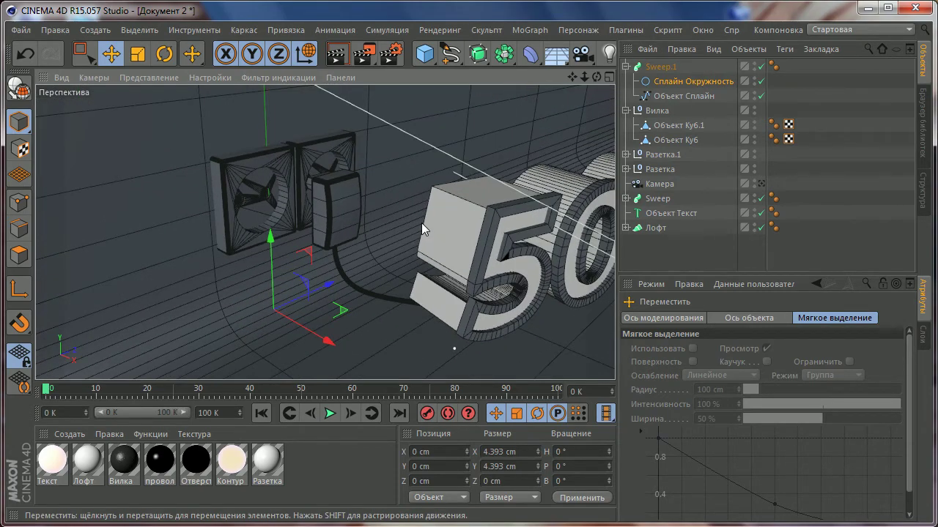
pyautogui.moveTo(475, 263)
pyautogui.keyDown('alt'); pyautogui.mouseDown()
pyautogui.moveTo(458, 234)
pyautogui.moveTo(419, 230)
pyautogui.mouseUp(); pyautogui.keyUp('alt')
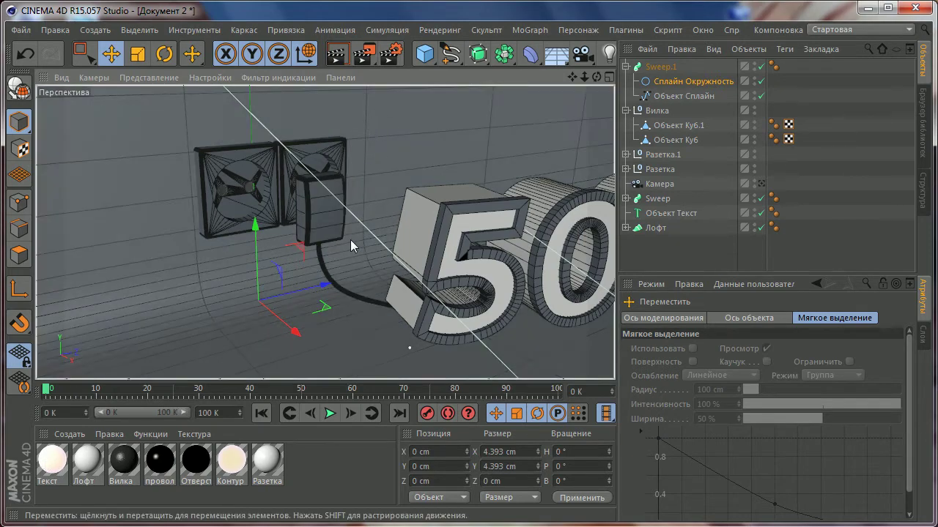
# - Add an Ambient Occlusion effect in Render Settings
pyautogui.click(390, 53)
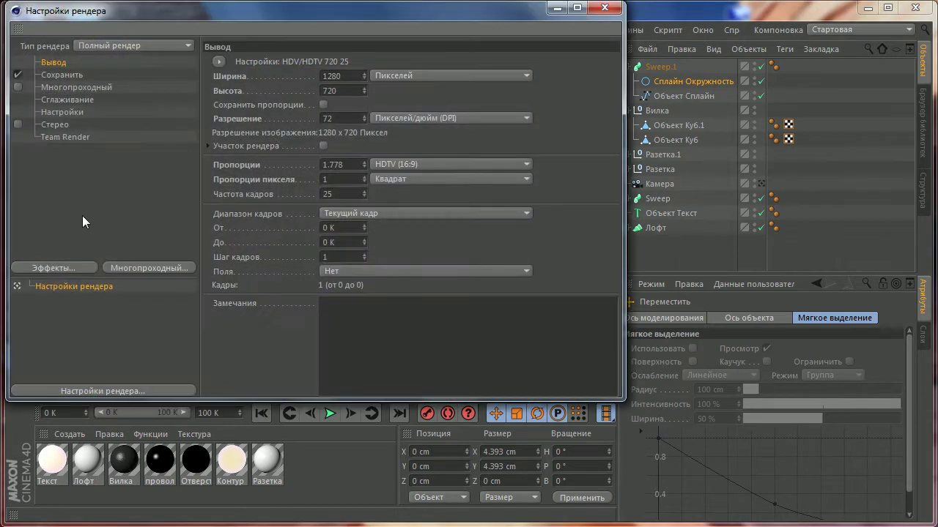
pyautogui.click(56, 268)
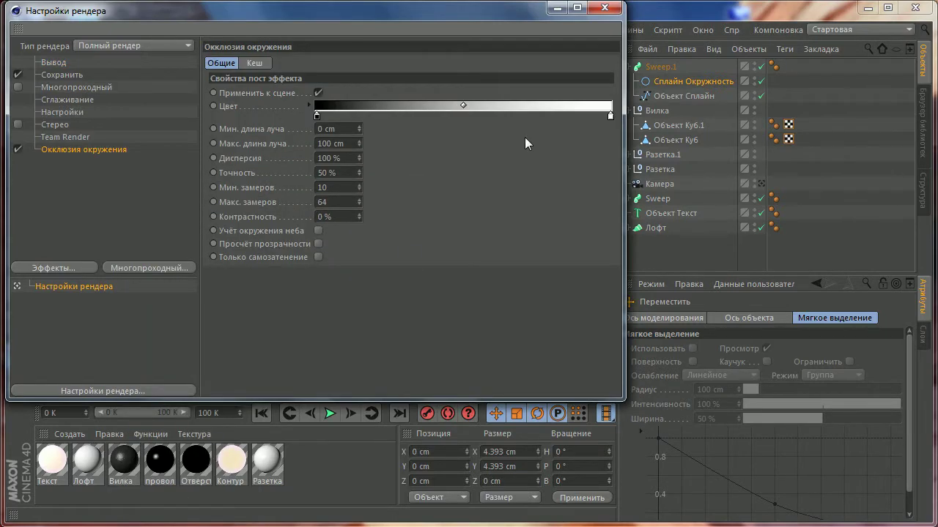
pyautogui.click(604, 7)
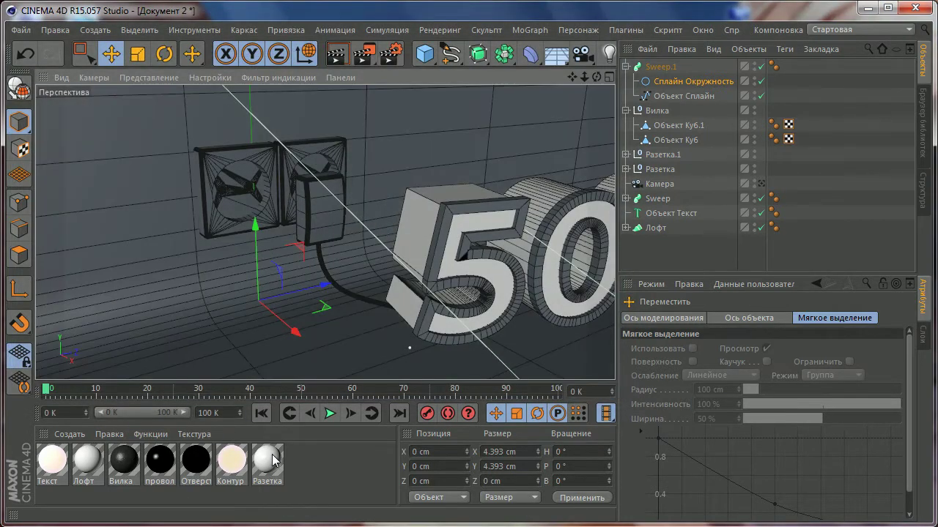
# - Briefly open the Разетка material, then create and open a new material
pyautogui.doubleClick(271, 459)
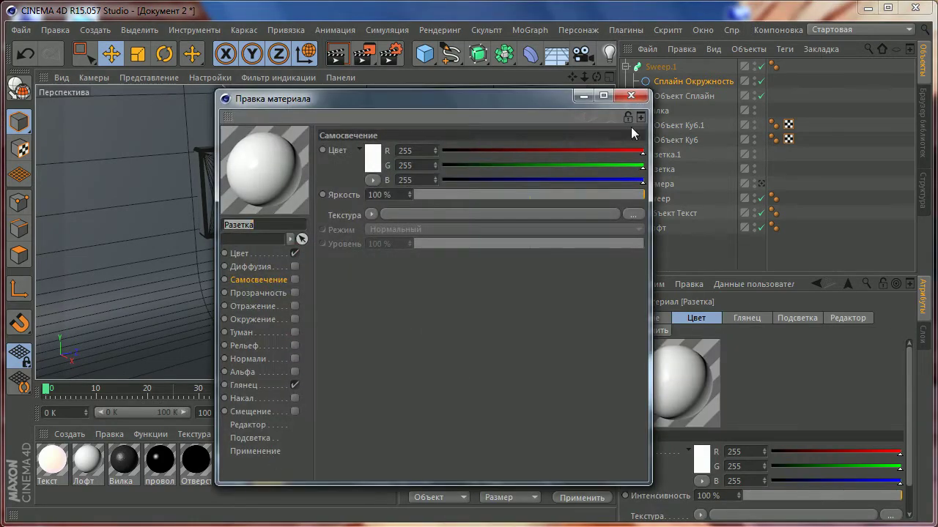
pyautogui.click(631, 95)
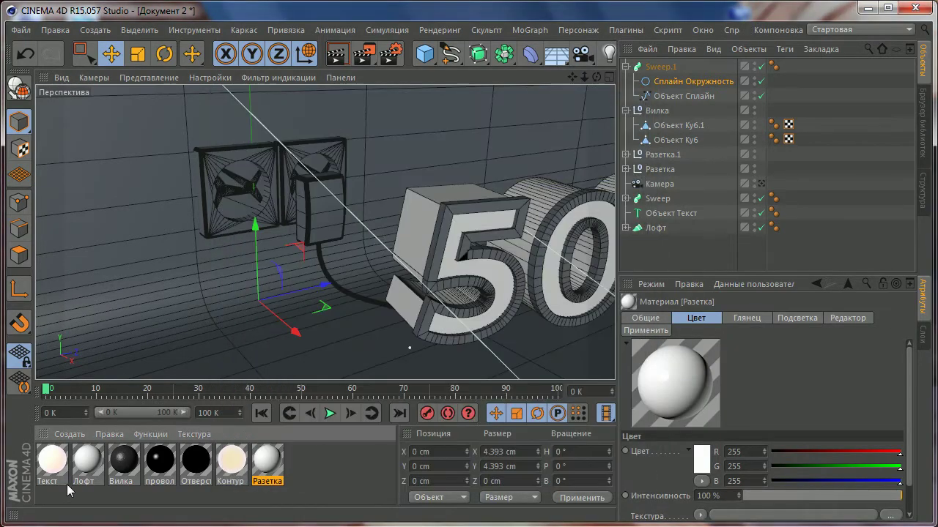
pyautogui.click(307, 469)
pyautogui.doubleClick(307, 468)
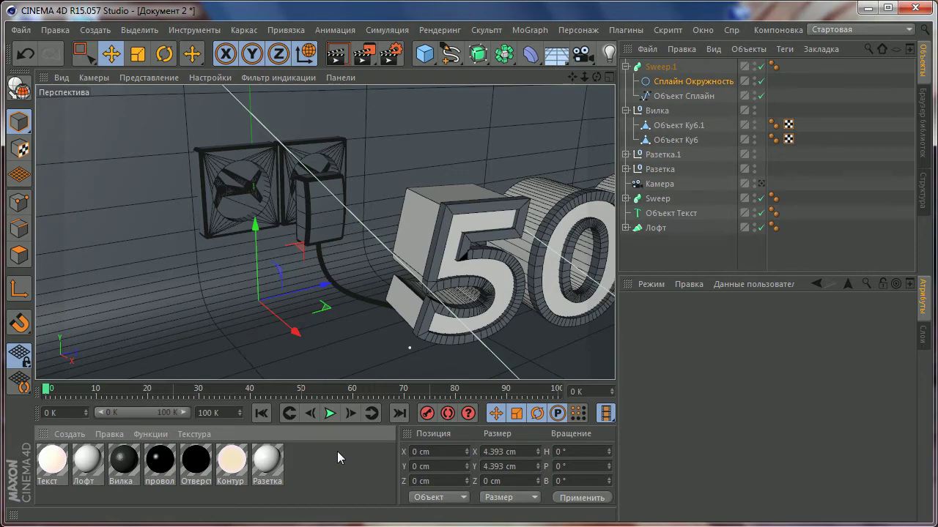
pyautogui.doubleClick(58, 451)
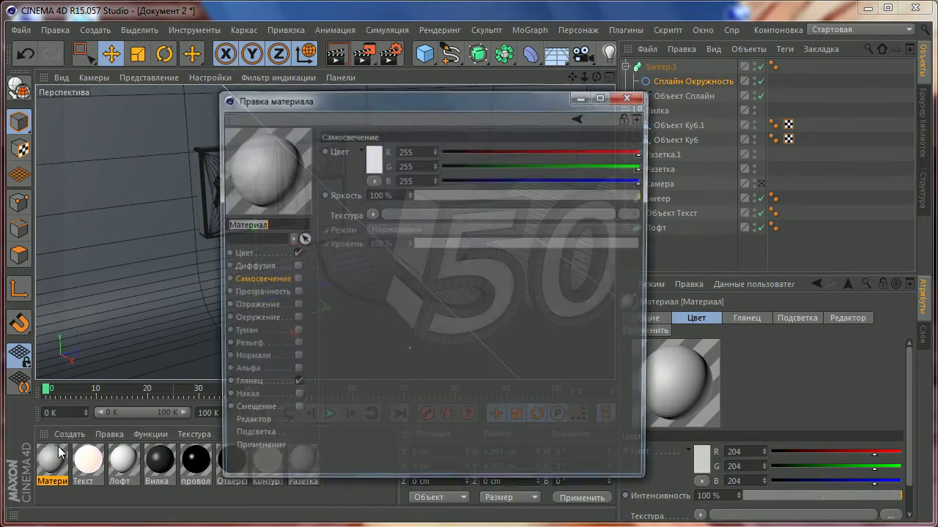
pyautogui.click(258, 279)
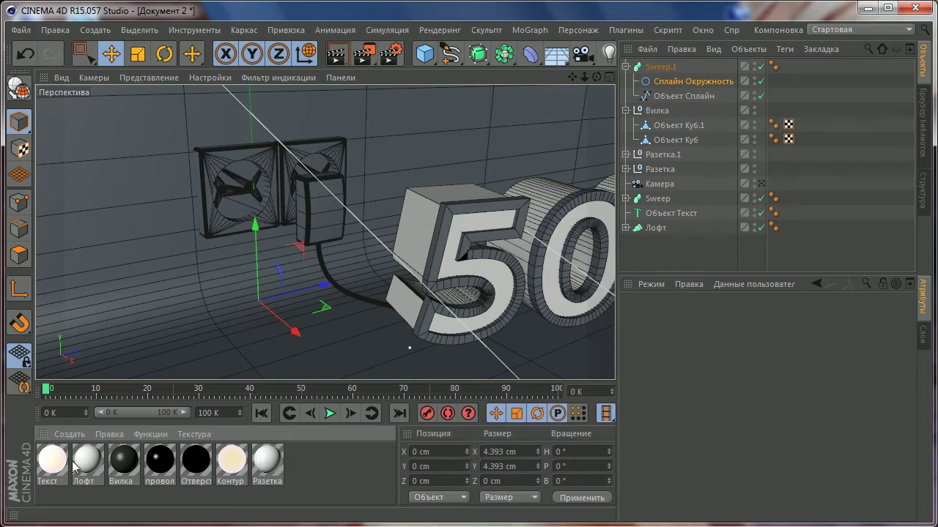
# - Load 24929453.jpg as the Текст material's colour texture
pyautogui.doubleClick(50, 470)
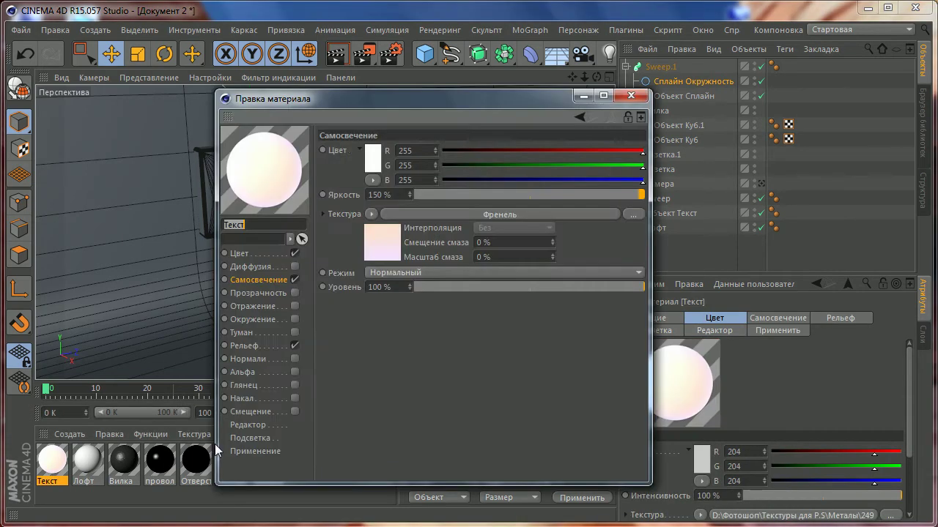
pyautogui.click(240, 253)
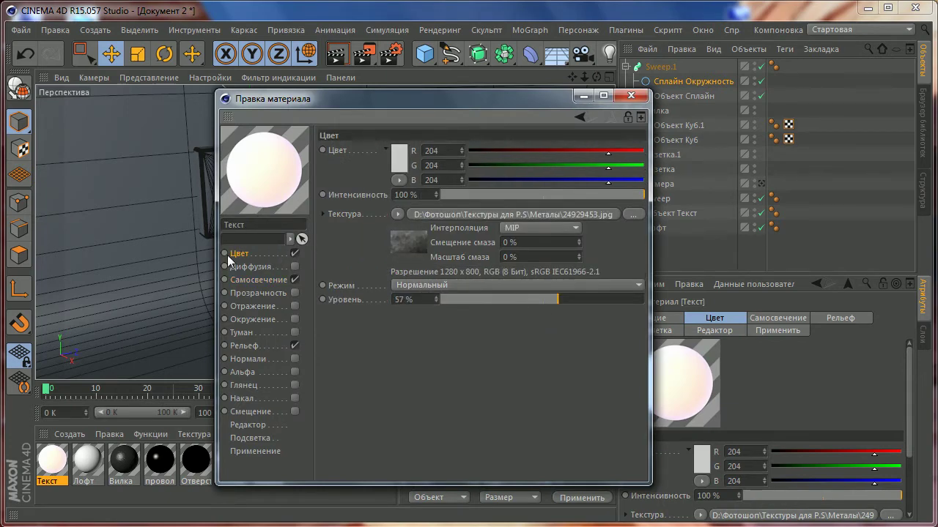
pyautogui.click(399, 213)
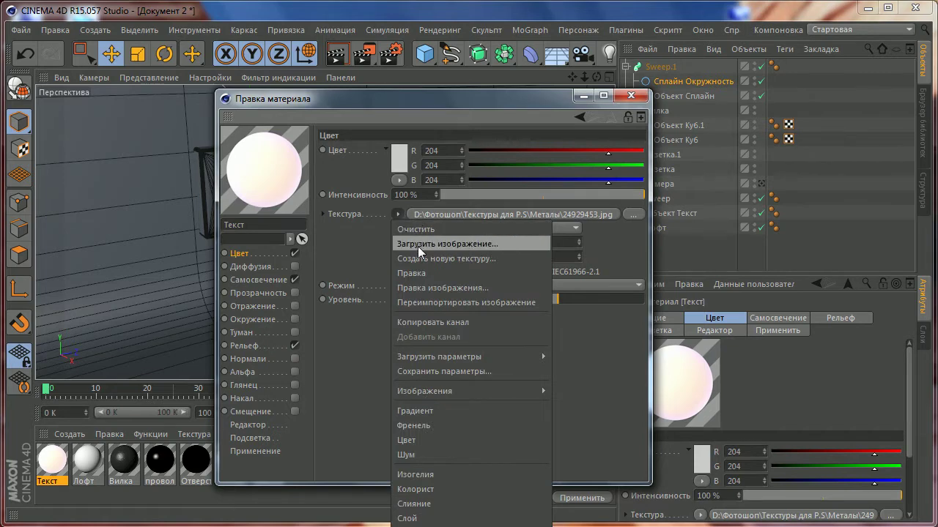
pyautogui.click(444, 216)
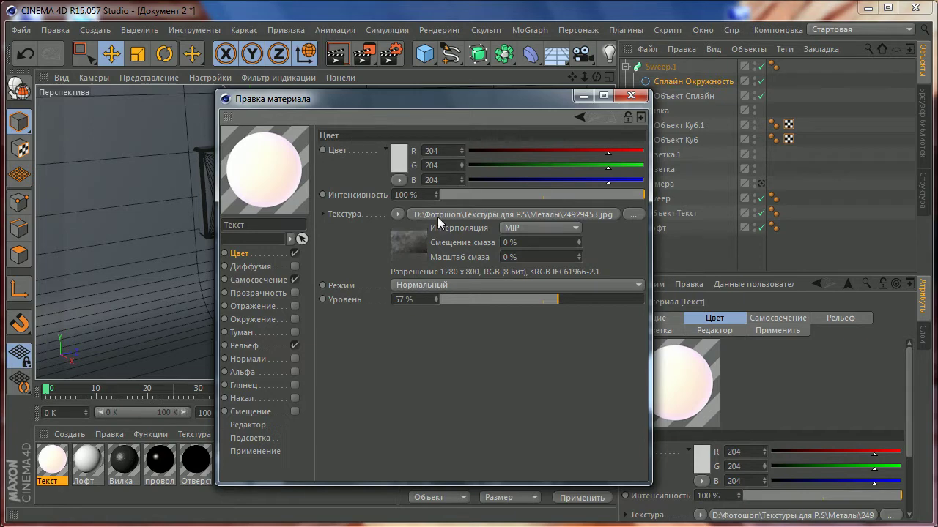
pyautogui.click(437, 217)
pyautogui.click(612, 117)
pyautogui.click(398, 218)
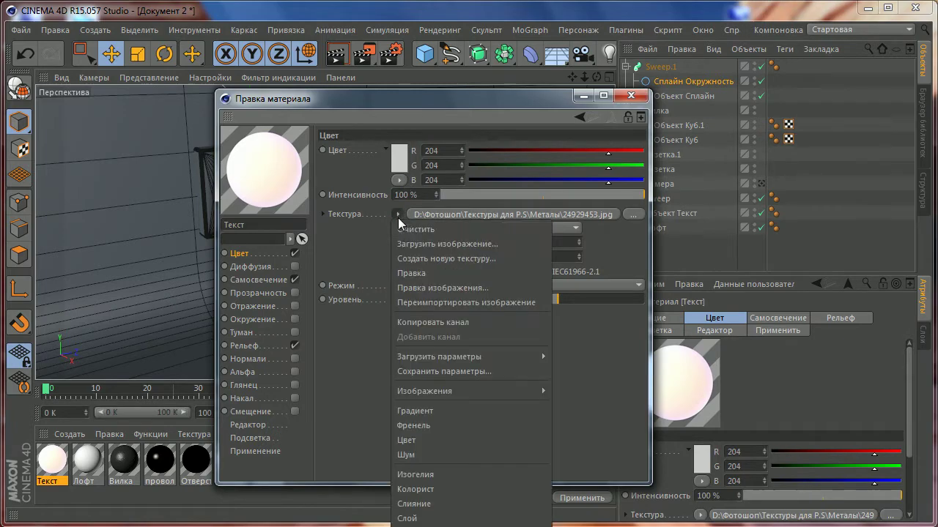
pyautogui.click(410, 245)
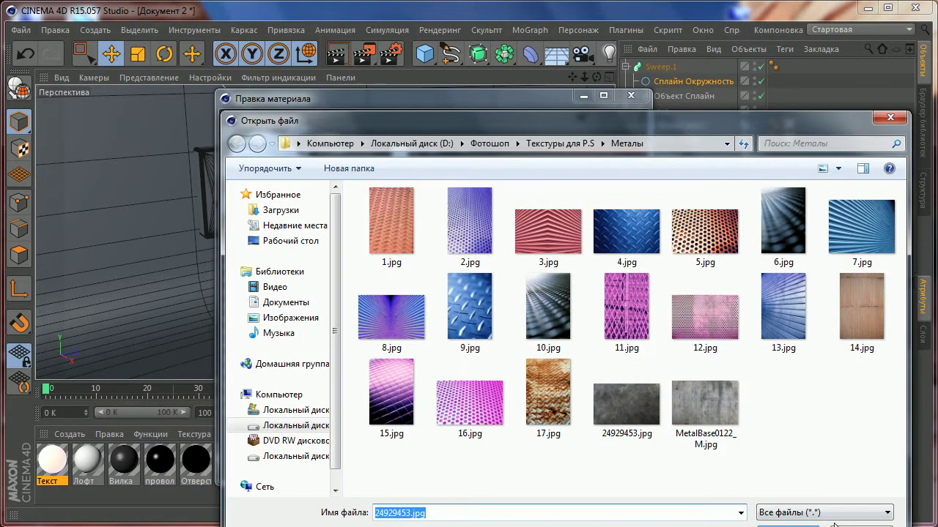
pyautogui.click(834, 522)
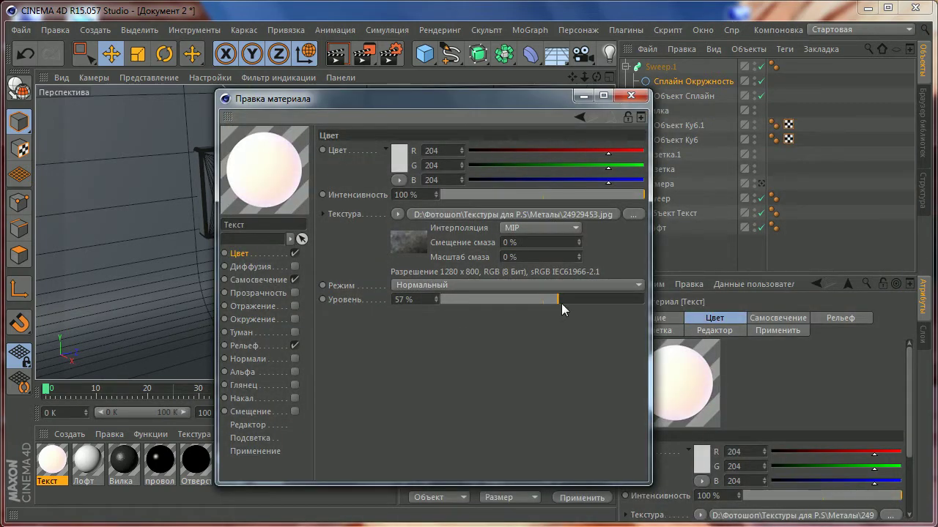
# - Set the colour texture level to 57% and switch off the Luminance channel
pyautogui.moveTo(559, 298); pyautogui.dragTo(645, 299)
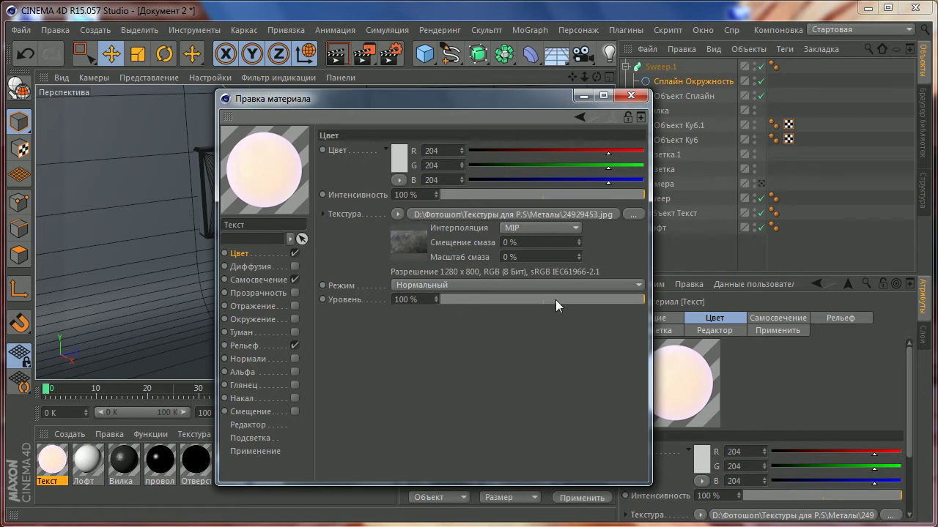
pyautogui.click(296, 282)
pyautogui.click(277, 254)
pyautogui.write('57')
pyautogui.press('Return')
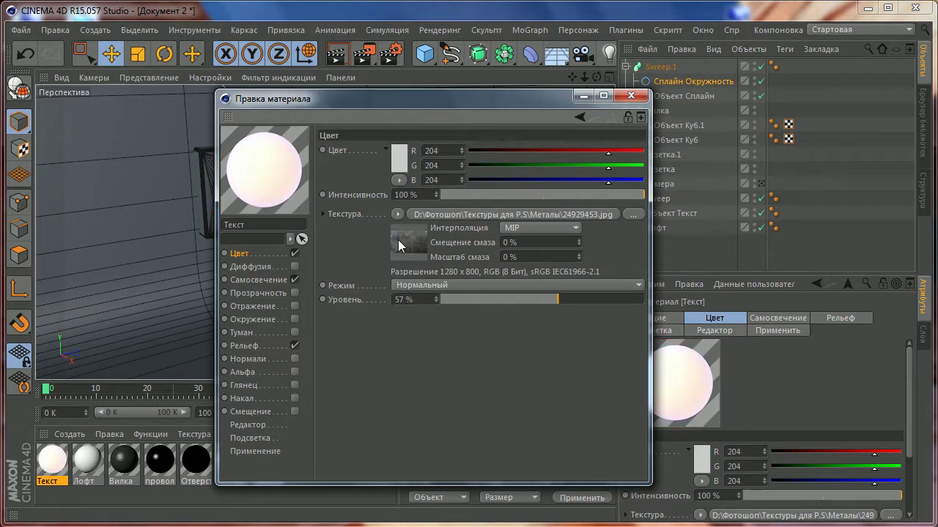
pyautogui.click(296, 279)
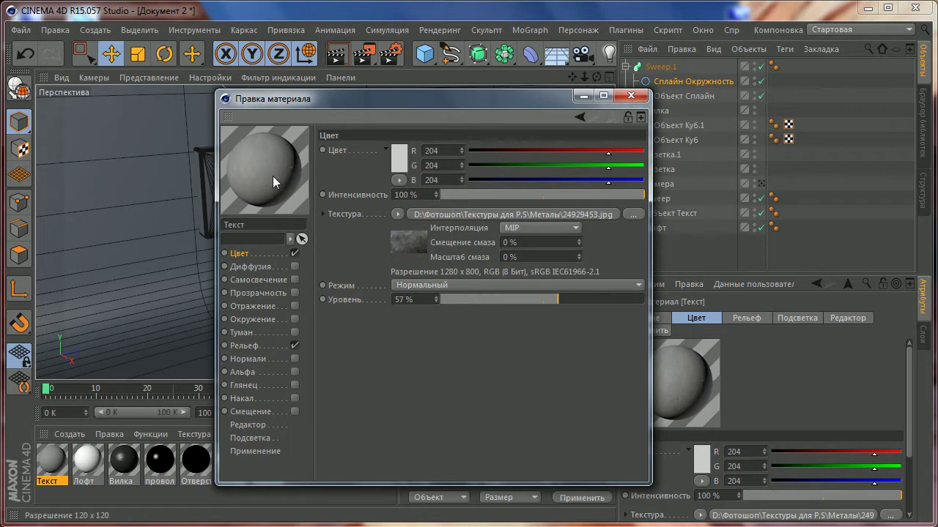
pyautogui.moveTo(607, 299); pyautogui.dragTo(659, 302)
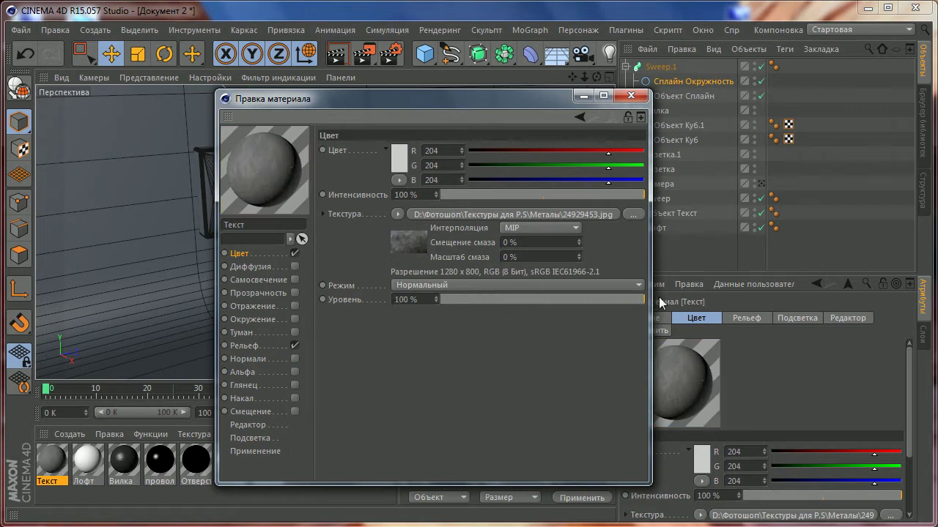
pyautogui.click(416, 300)
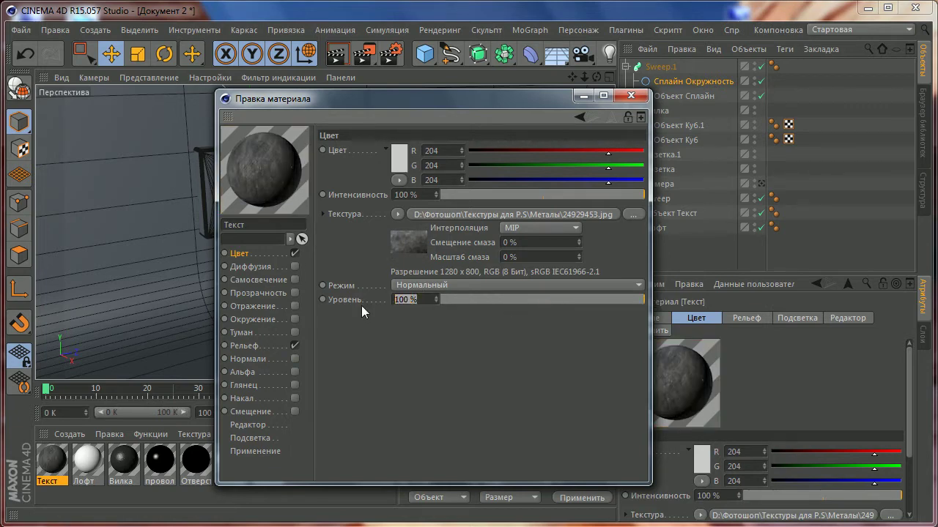
pyautogui.write('57')
pyautogui.press('Return')
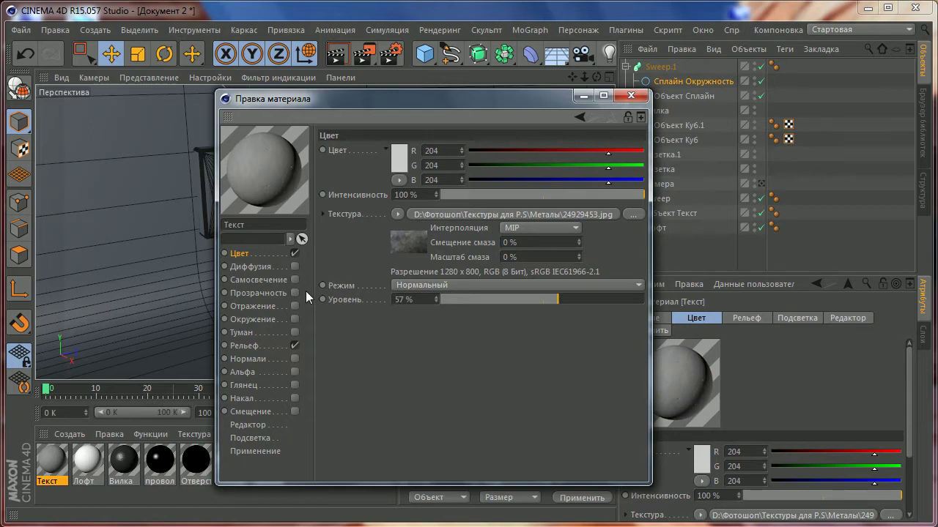
# - Re-enable the Текст material's Luminance channel and open its Fresnel shader
pyautogui.click(256, 280)
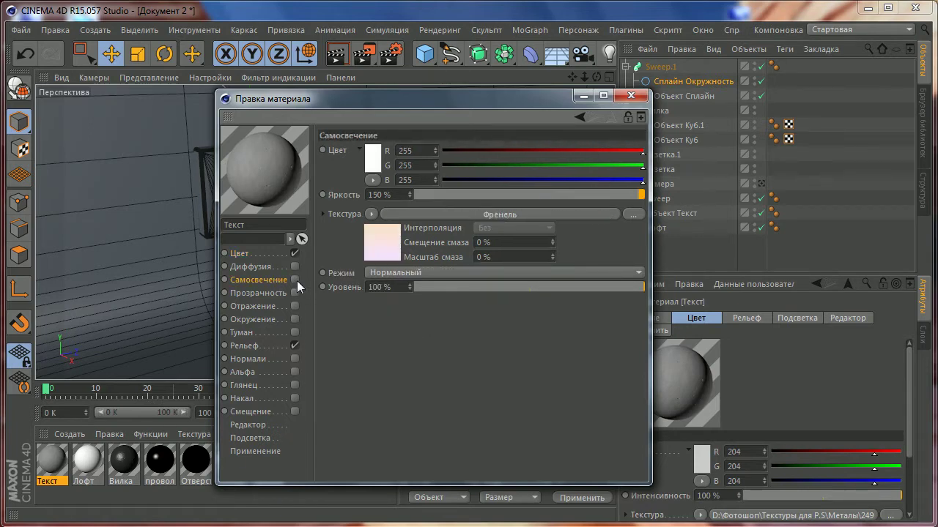
pyautogui.click(294, 280)
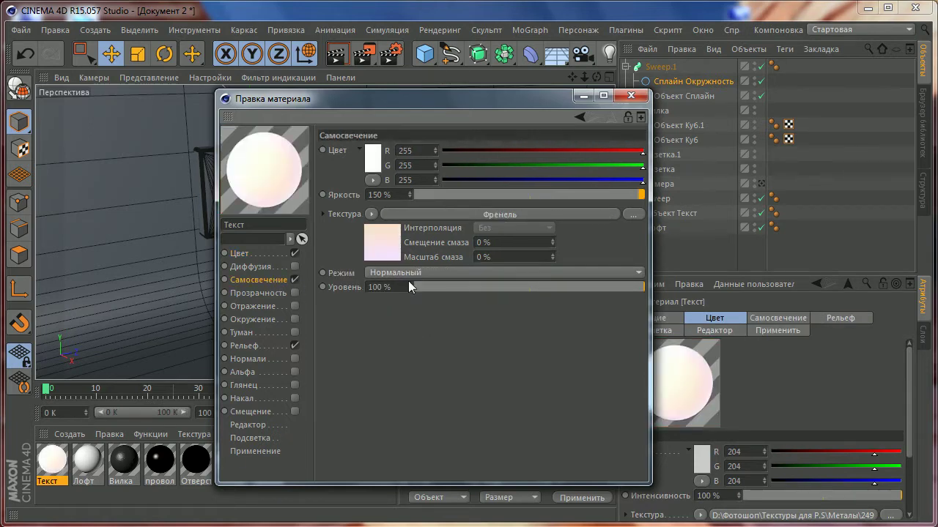
pyautogui.click(373, 214)
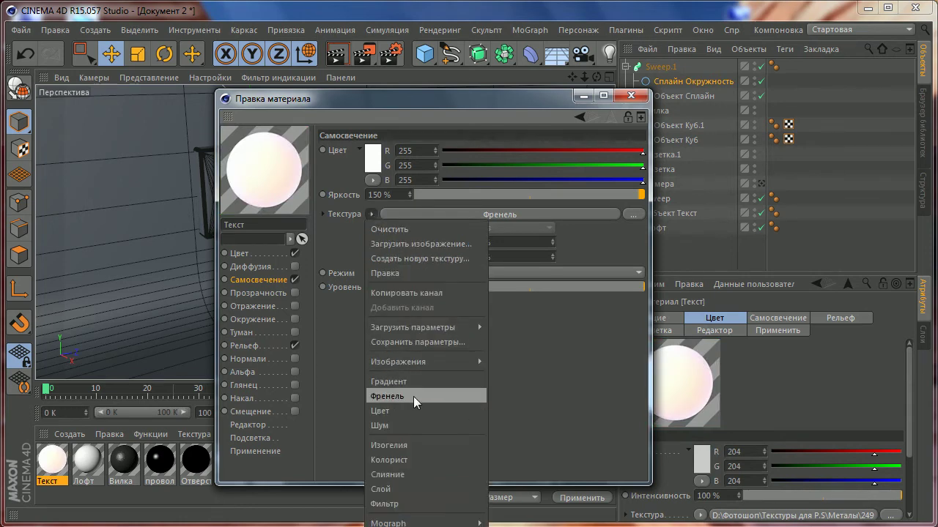
pyautogui.click(415, 214)
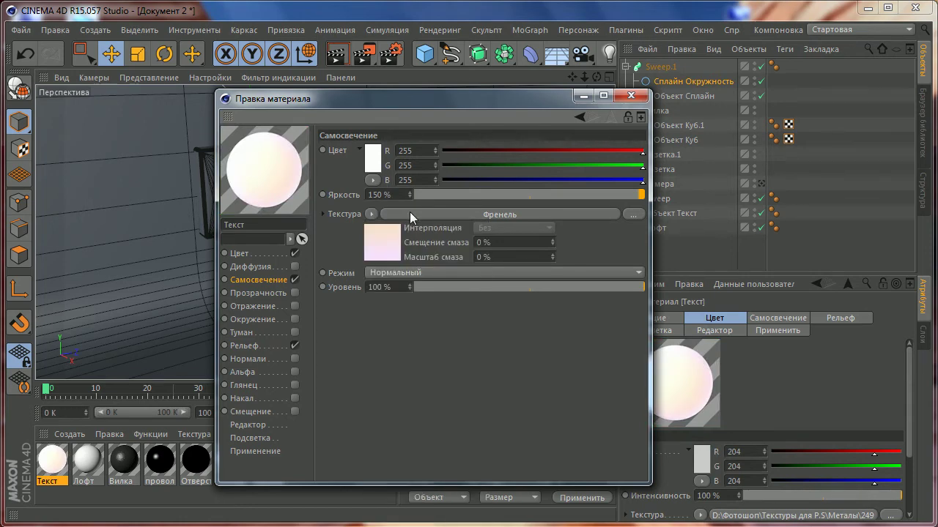
pyautogui.click(409, 211)
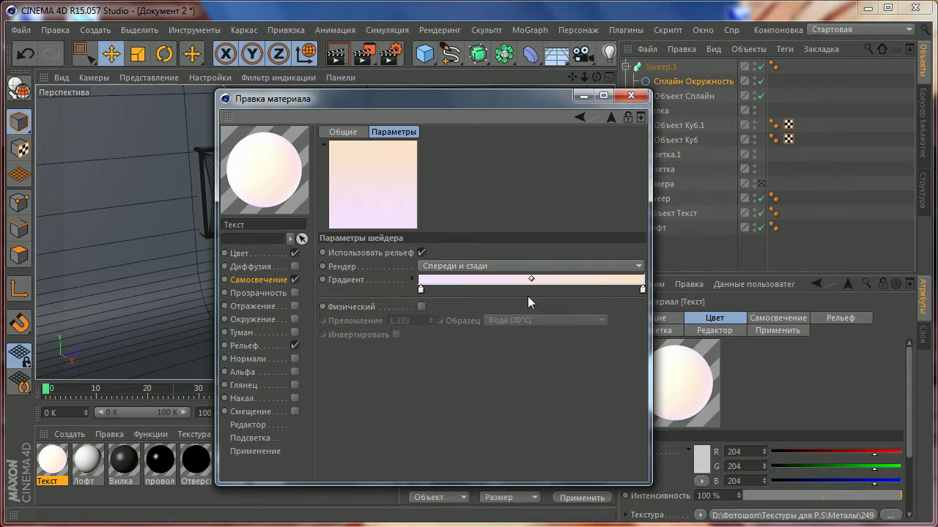
# - Tint the Fresnel gradient knots to 245/225/255 on the left and 252/226/204 on the right
pyautogui.doubleClick(421, 290)
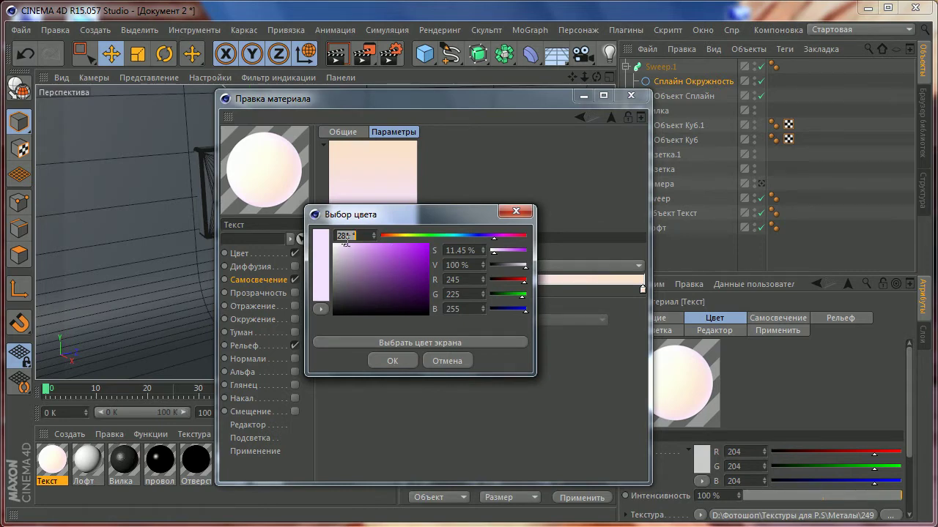
pyautogui.click(392, 362)
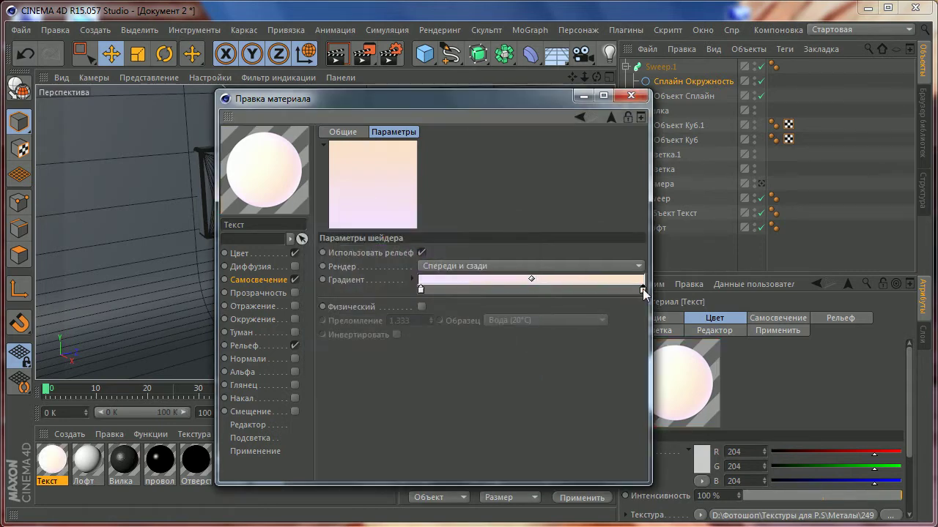
pyautogui.doubleClick(643, 289)
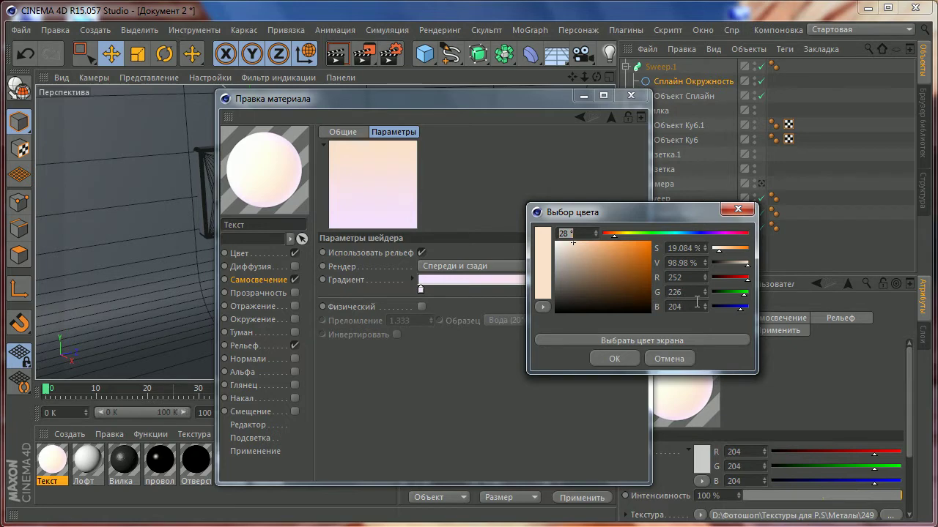
pyautogui.click(687, 278)
pyautogui.click(693, 292)
pyautogui.click(692, 304)
pyautogui.click(627, 358)
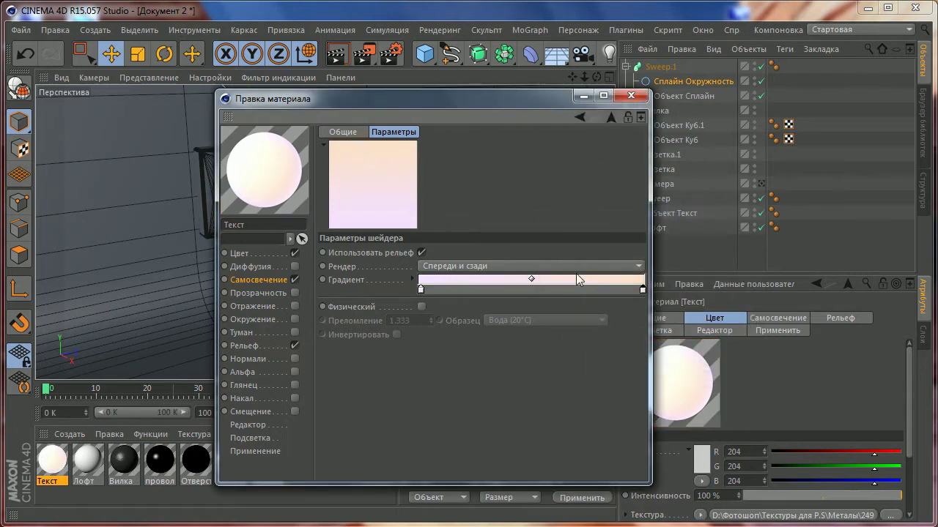
pyautogui.click(611, 116)
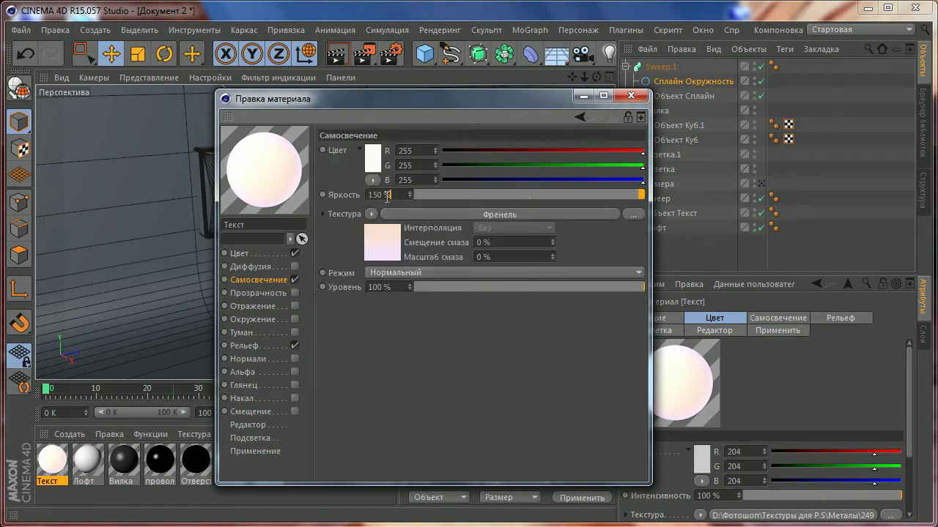
# - Copy the Color channel's 24929453.jpg texture, leaving luminance brightness at 150%
pyautogui.doubleClick(398, 195)
pyautogui.press('Return')
pyautogui.click(275, 385)
pyautogui.click(246, 349)
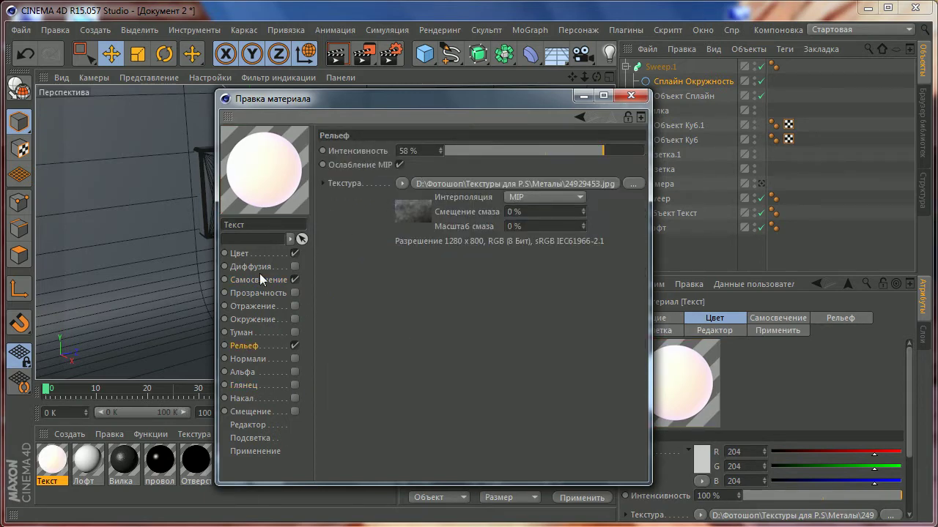
pyautogui.click(239, 254)
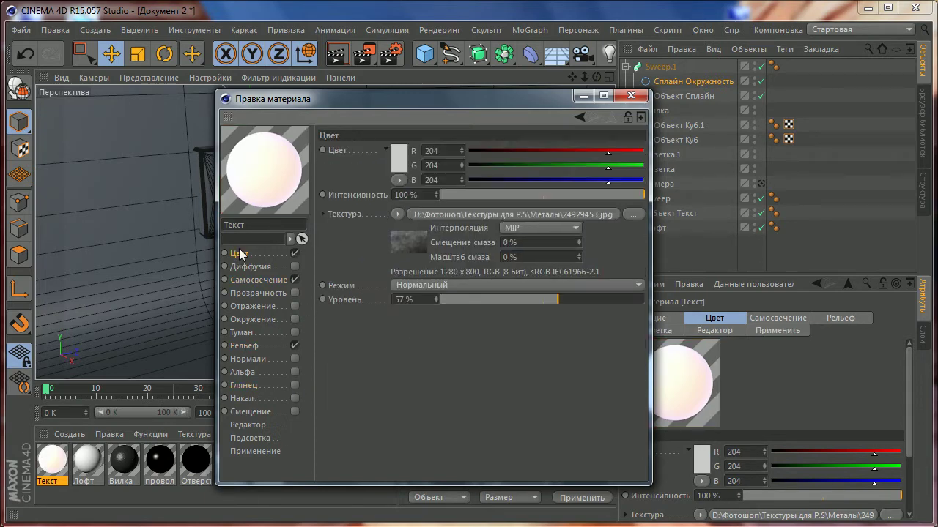
pyautogui.click(398, 215)
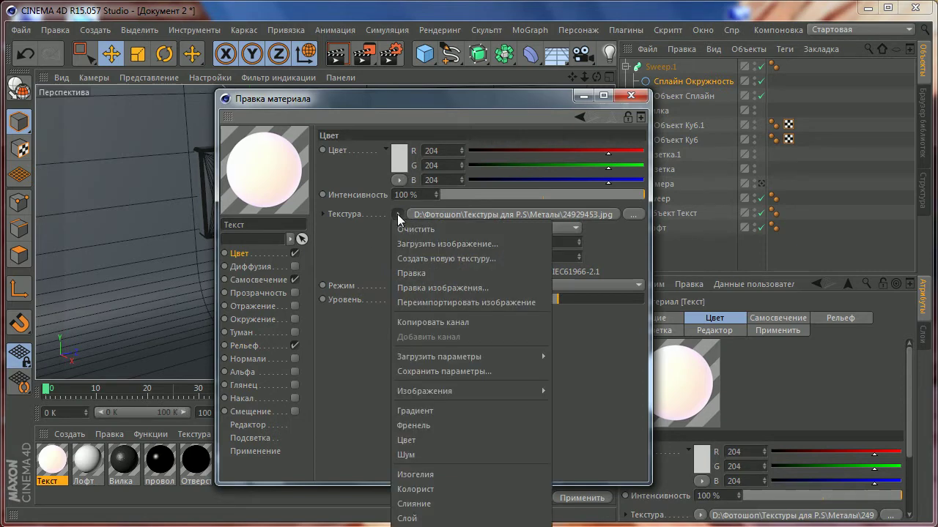
pyautogui.click(428, 323)
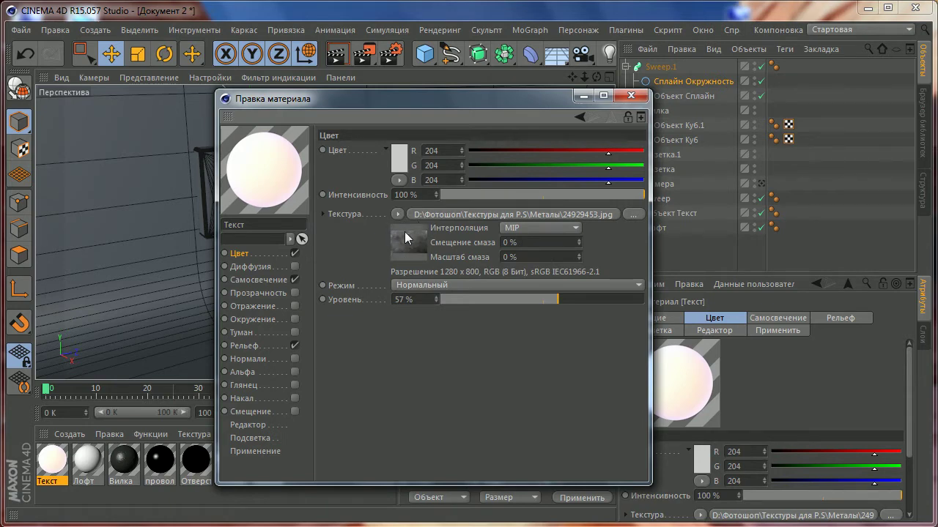
# - Paste the copied texture into the Bump channel at 58% strength and close the editor
pyautogui.click(251, 347)
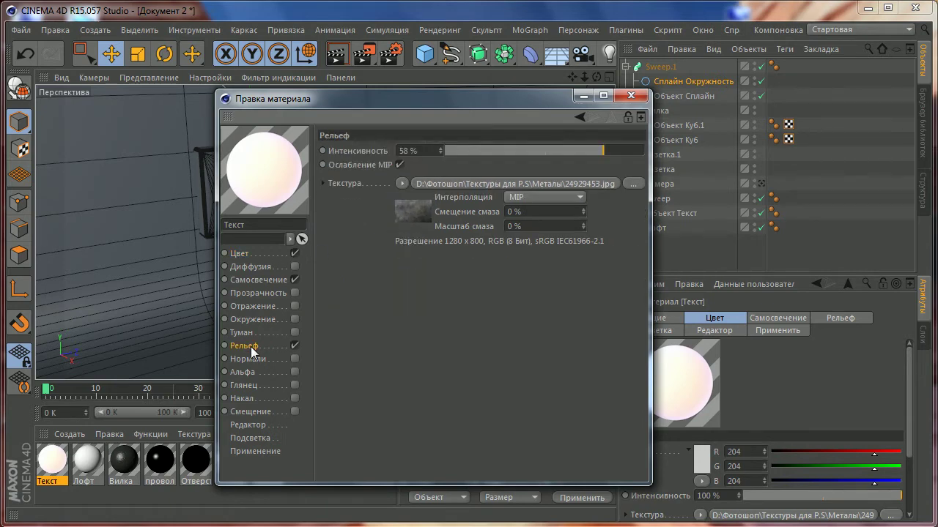
pyautogui.click(400, 184)
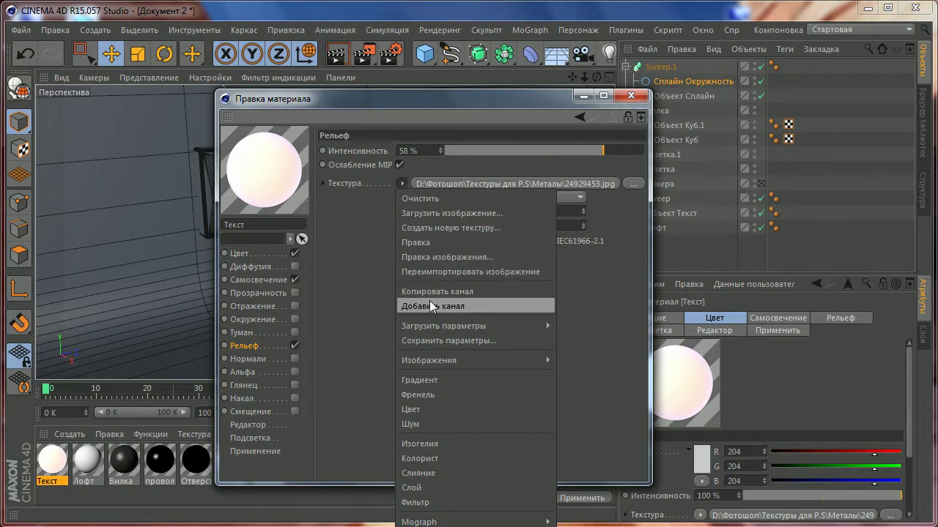
pyautogui.click(616, 297)
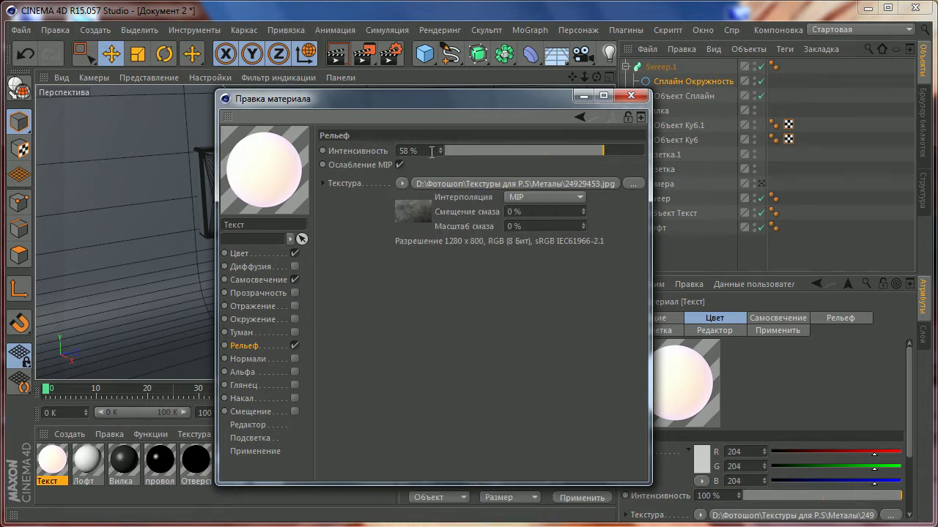
pyautogui.click(432, 152)
pyautogui.click(435, 289)
pyautogui.click(630, 96)
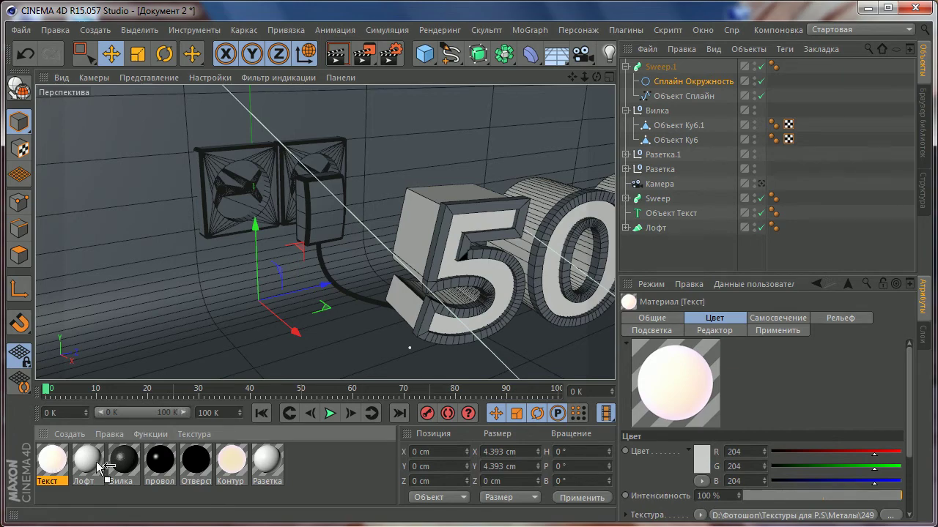
# - Apply the Текст material to Объект Текст, undoing an accidental drop on Лофт
pyautogui.moveTo(50, 463); pyautogui.dragTo(411, 238)
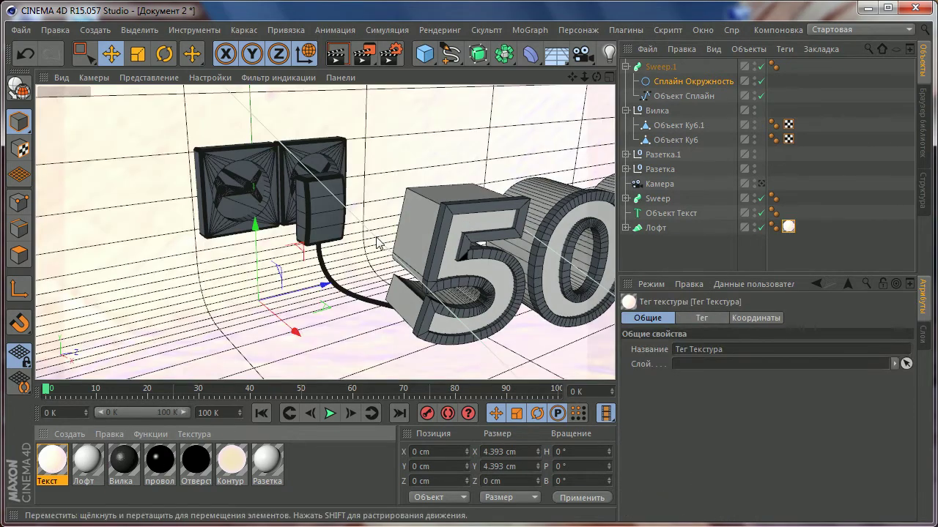
pyautogui.hotkey('ctrl', 'z')
pyautogui.hotkey('ctrl', 'z')
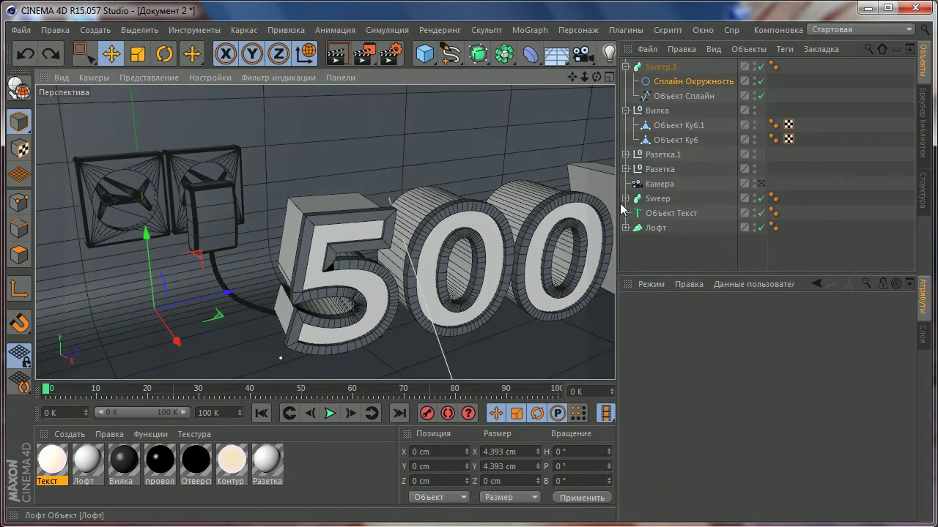
pyautogui.click(626, 66)
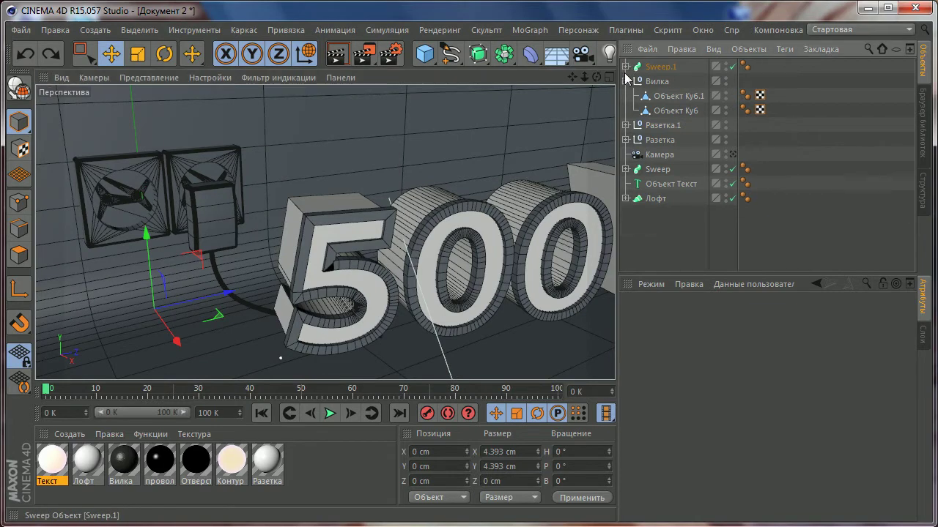
pyautogui.click(625, 81)
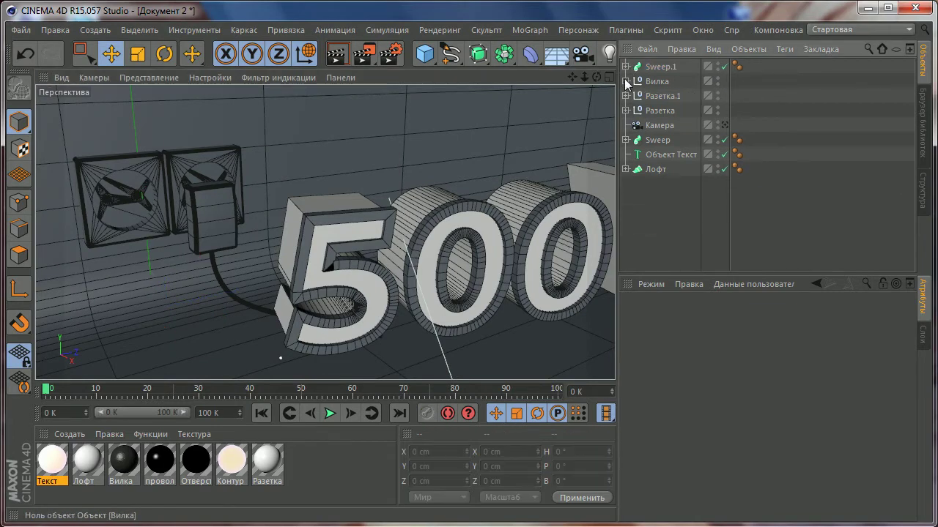
pyautogui.click(648, 155)
pyautogui.moveTo(50, 469); pyautogui.dragTo(668, 156)
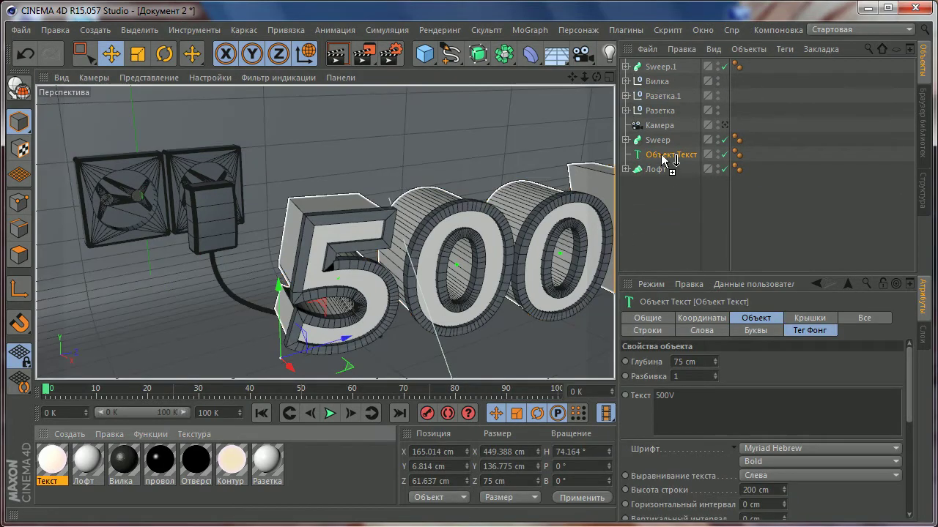
pyautogui.keyDown('alt'); pyautogui.moveTo(469, 234); pyautogui.dragTo(434, 236, button='middle'); pyautogui.keyUp('alt')
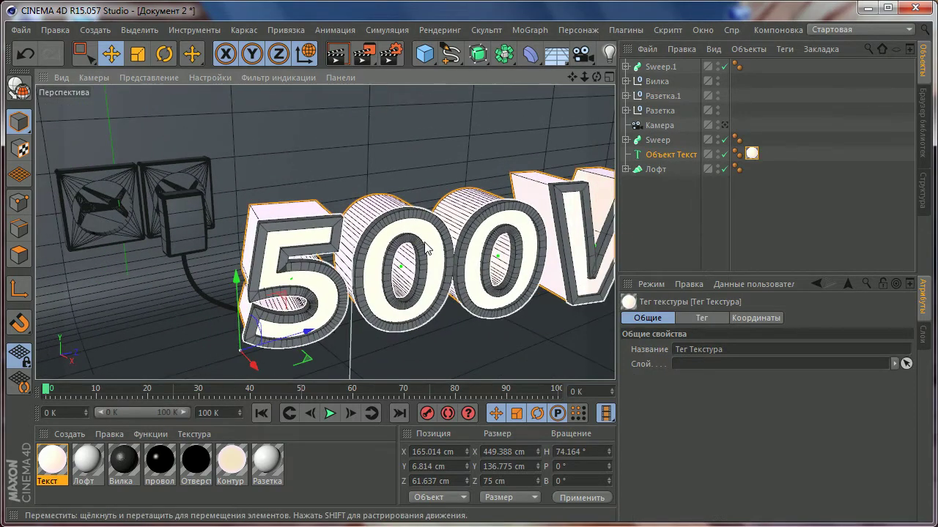
# - Inspect the Контур material's Fresnel luminance settings
pyautogui.doubleClick(232, 470)
pyautogui.click(274, 279)
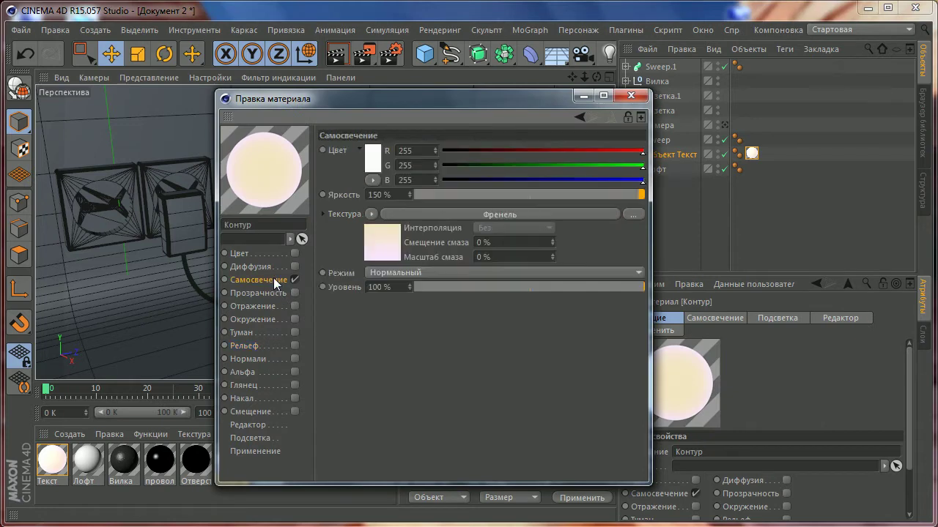
pyautogui.click(371, 213)
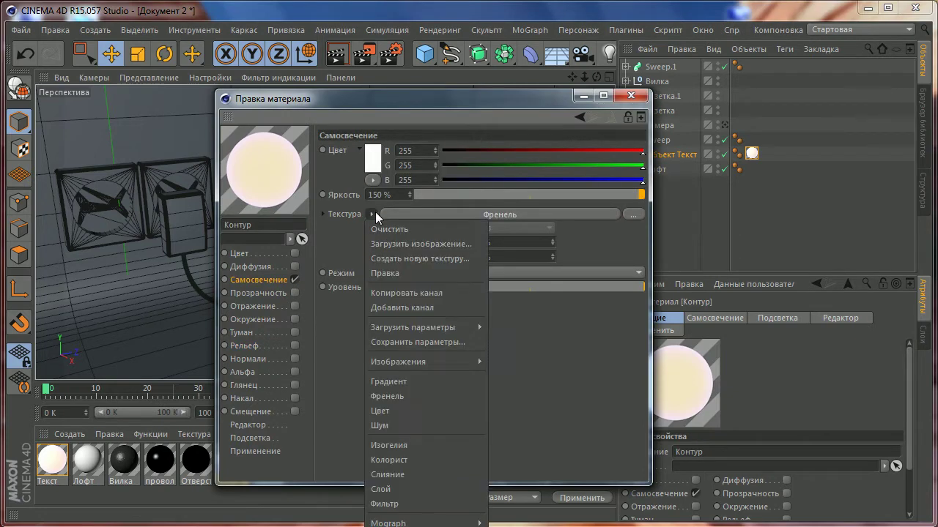
pyautogui.click(589, 362)
pyautogui.click(513, 216)
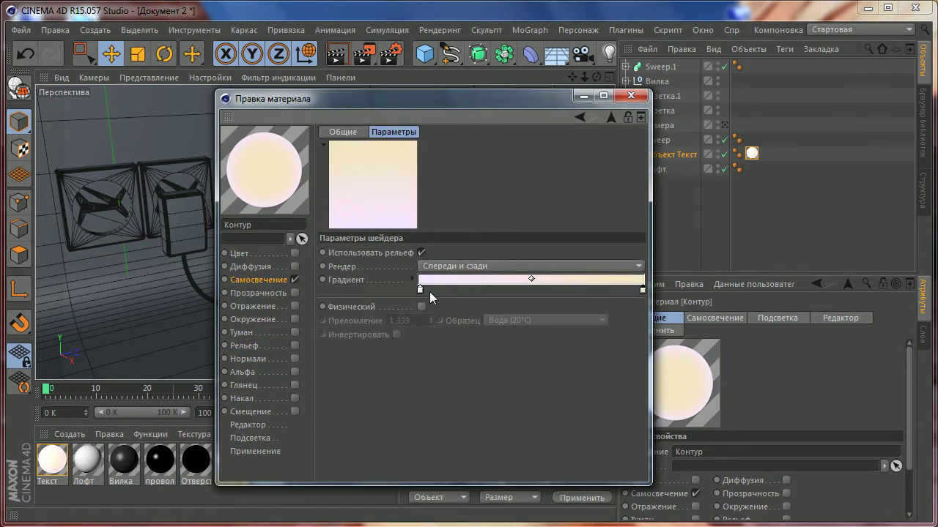
pyautogui.click(632, 96)
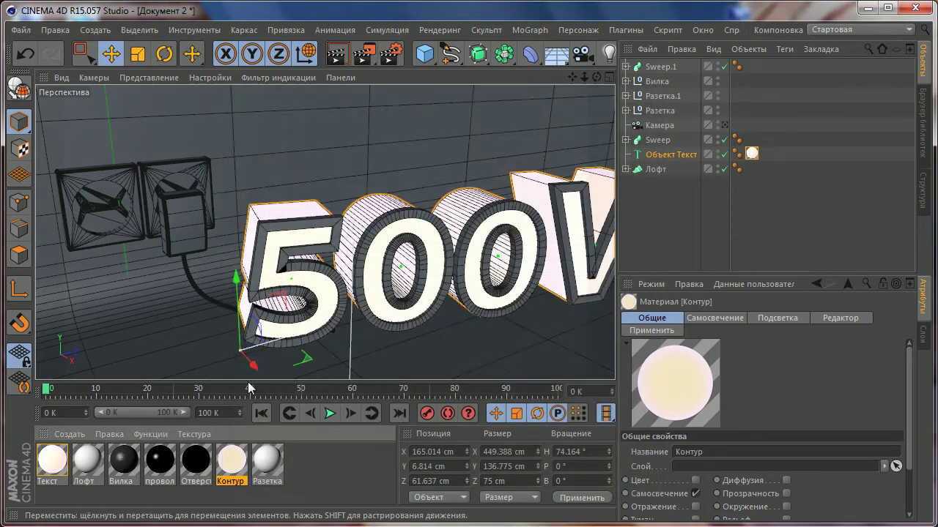
pyautogui.doubleClick(237, 472)
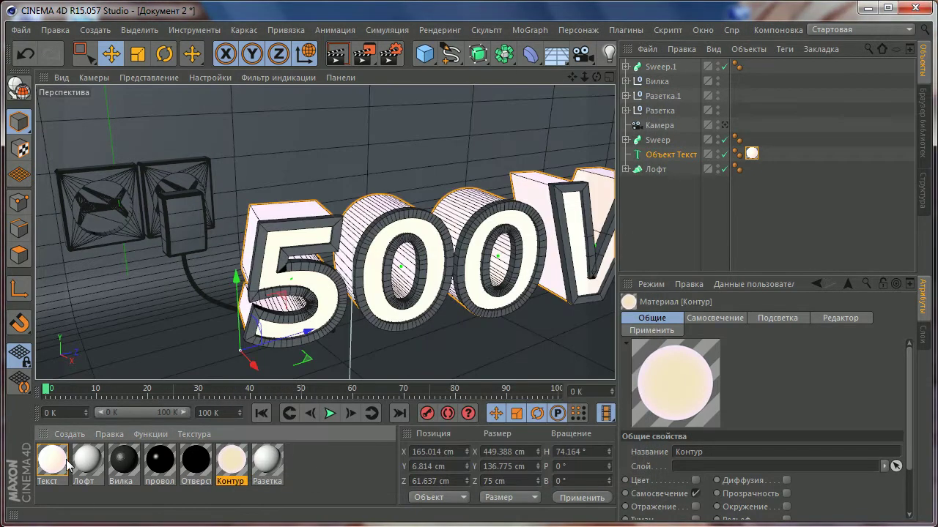
# - Duplicate the Текст material, turn off the copy's Color channel, and delete the original
pyautogui.click(53, 460)
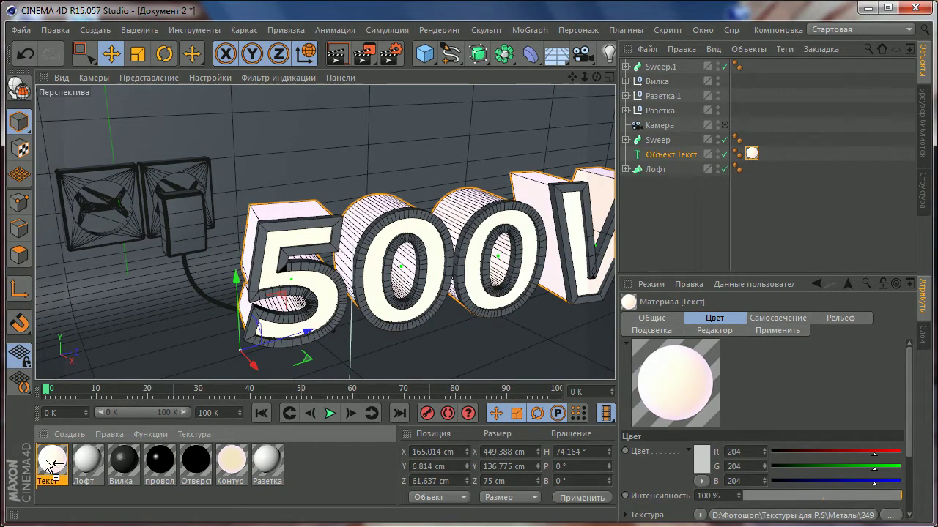
pyautogui.hotkey('ctrl', 'c')
pyautogui.hotkey('ctrl', 'v')
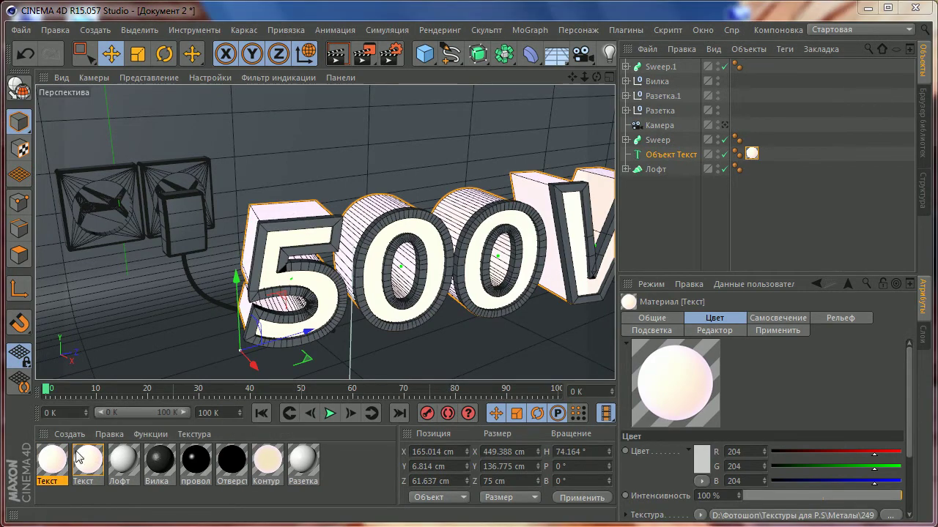
pyautogui.doubleClick(56, 466)
pyautogui.click(295, 253)
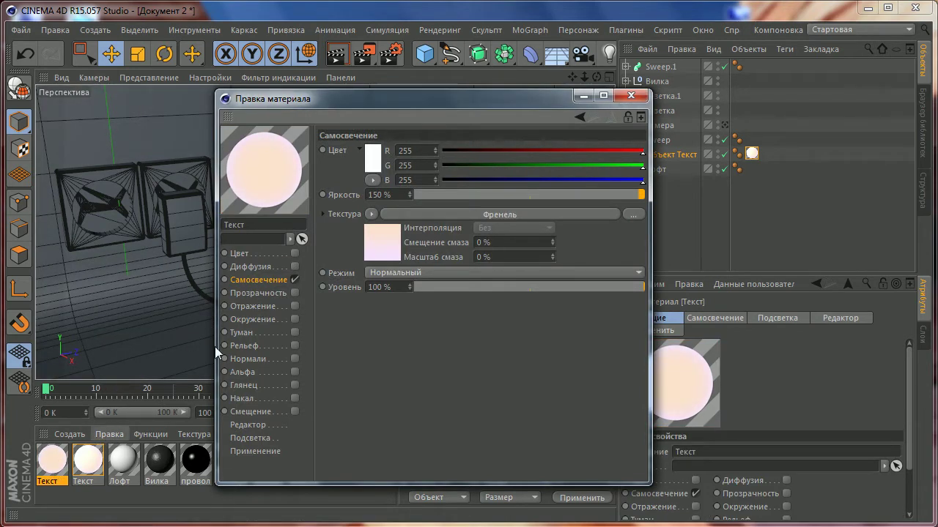
pyautogui.click(380, 233)
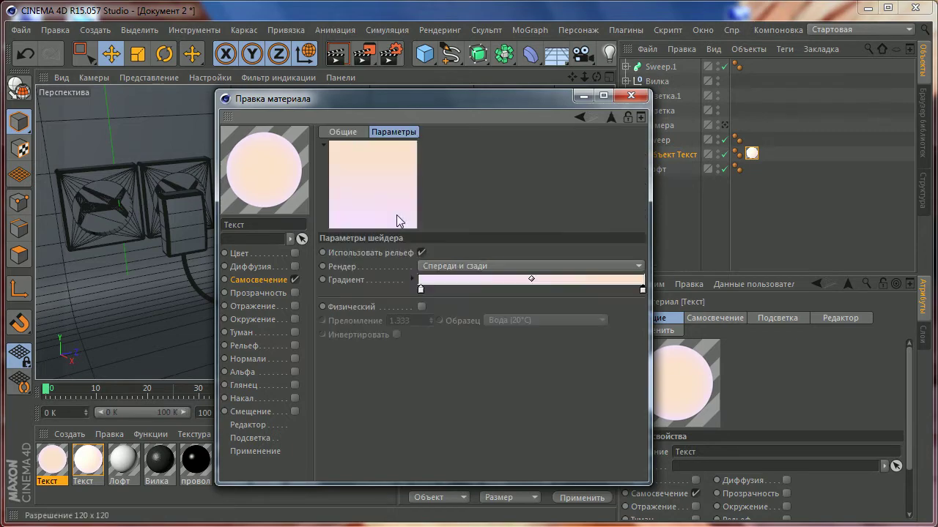
pyautogui.click(630, 95)
pyautogui.press('Delete')
# - Keep the Контур Fresnel rendering Front and Back and apply Контур to the Sweep outline
pyautogui.click(225, 470)
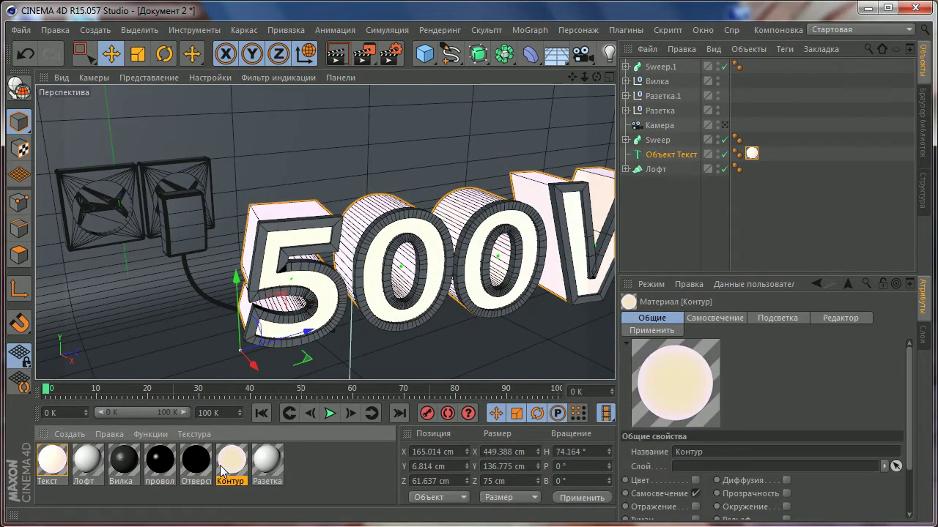
pyautogui.doubleClick(225, 470)
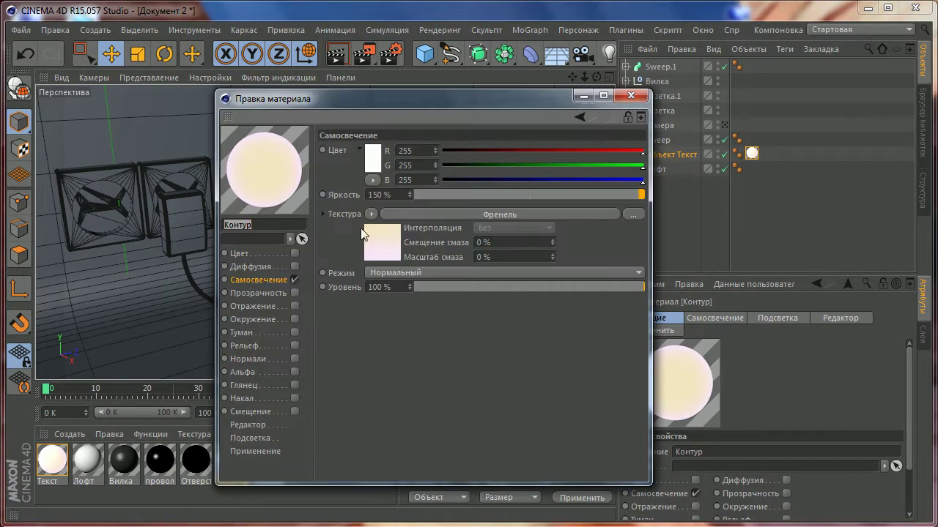
pyautogui.click(399, 213)
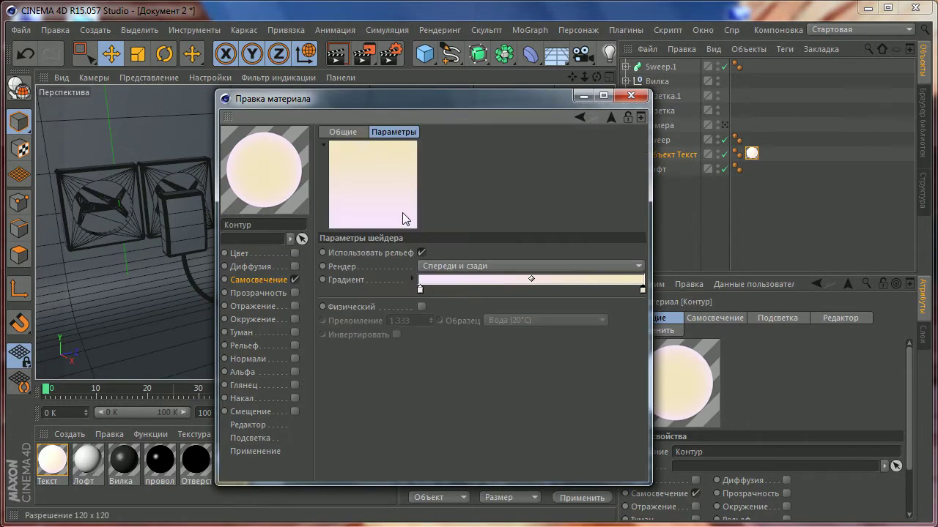
pyautogui.click(465, 267)
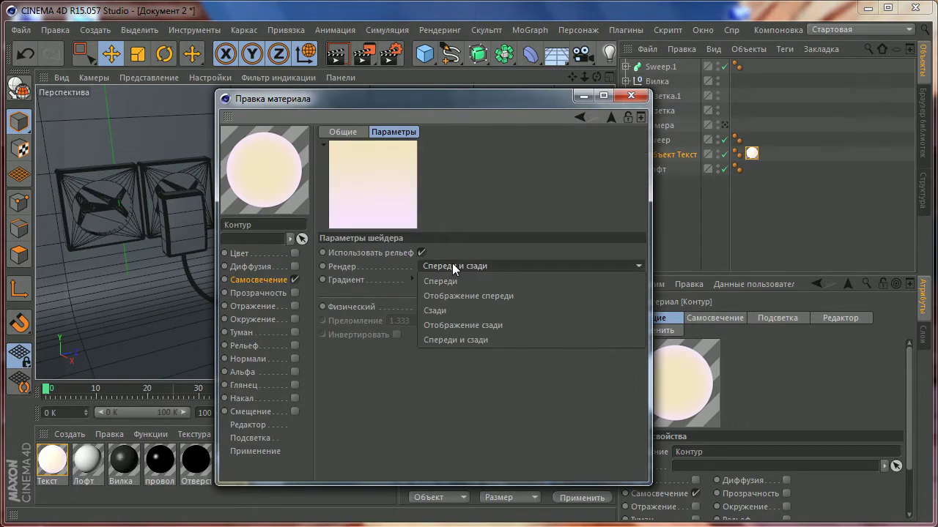
pyautogui.click(452, 265)
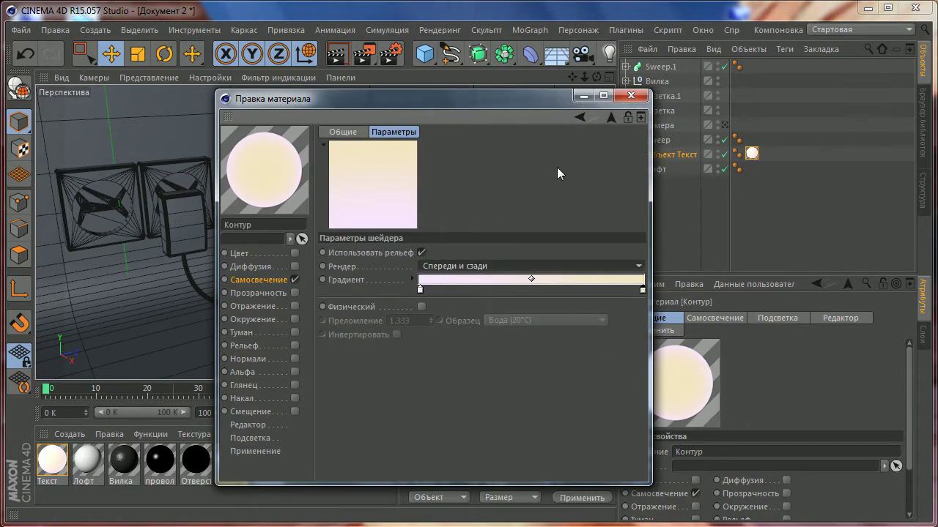
pyautogui.click(630, 96)
pyautogui.moveTo(231, 460); pyautogui.dragTo(649, 142)
# - Rename the Sweep object to 'Контур'
pyautogui.doubleClick(661, 140)
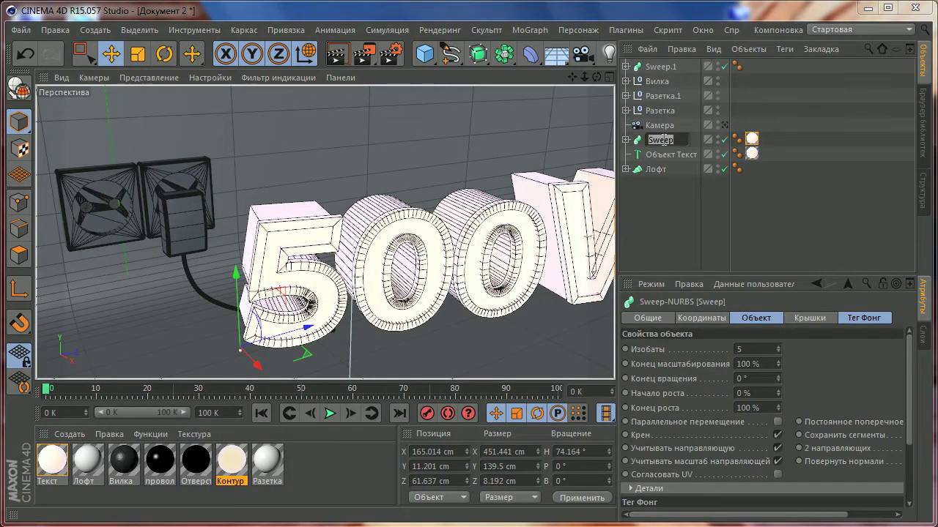
pyautogui.write('Кон')
pyautogui.write('тур')
pyautogui.press('Return')
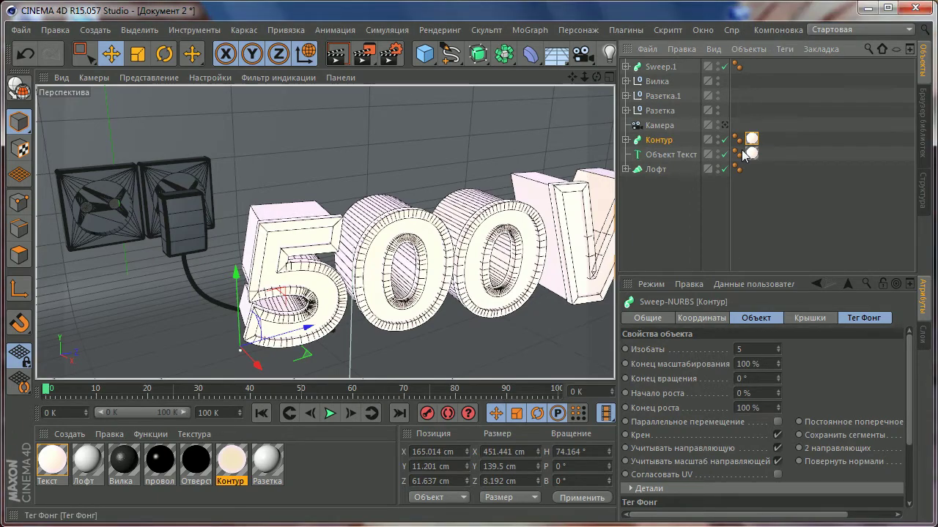
# - Orbit to a wider view of the scene and select the Лофт backdrop object
pyautogui.moveTo(496, 184)
pyautogui.keyDown('alt'); pyautogui.mouseDown()
pyautogui.moveTo(418, 159)
pyautogui.moveTo(486, 193)
pyautogui.moveTo(410, 212)
pyautogui.mouseUp(); pyautogui.keyUp('alt')
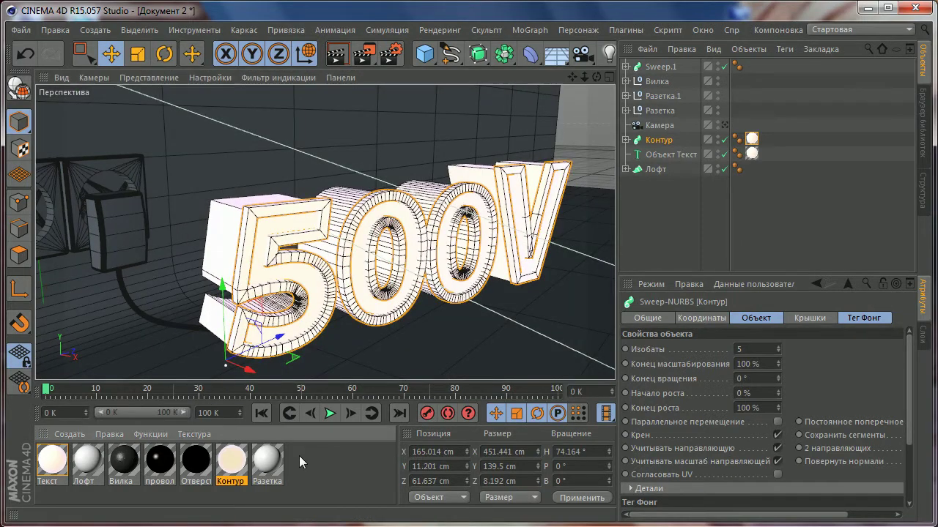
pyautogui.click(299, 456)
pyautogui.moveTo(132, 308)
pyautogui.keyDown('alt'); pyautogui.mouseDown()
pyautogui.moveTo(144, 278)
pyautogui.moveTo(284, 263)
pyautogui.mouseUp(); pyautogui.keyUp('alt')
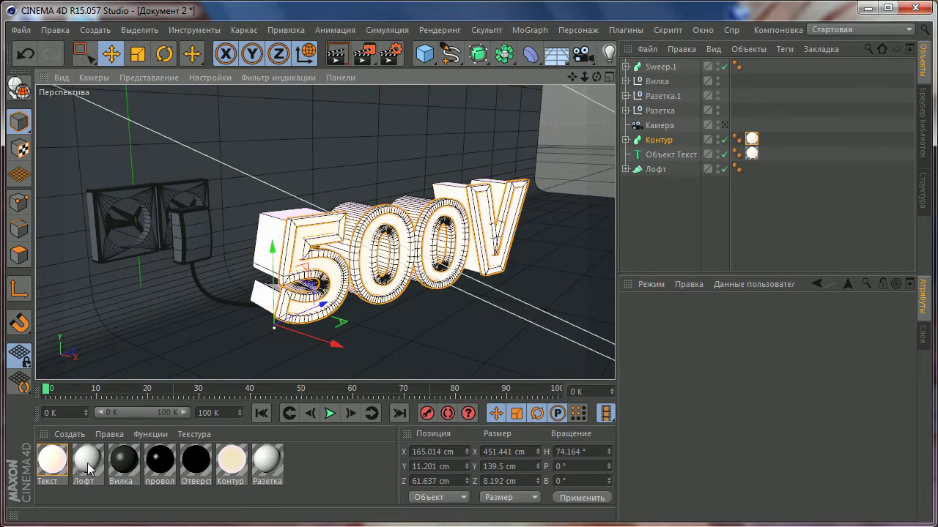
pyautogui.click(234, 358)
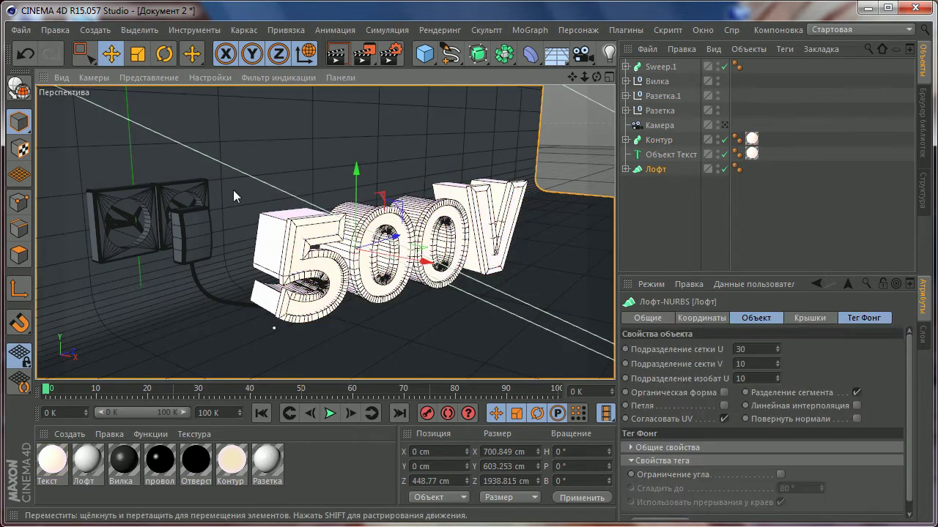
# - Confirm the Лофт material's white colour and apply it to the Лофт backdrop
pyautogui.doubleClick(97, 466)
pyautogui.click(236, 253)
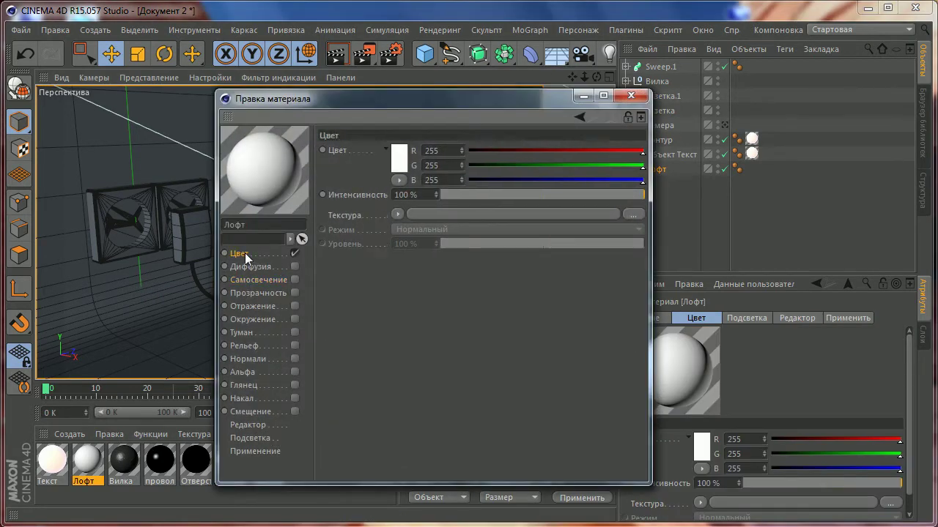
pyautogui.click(400, 166)
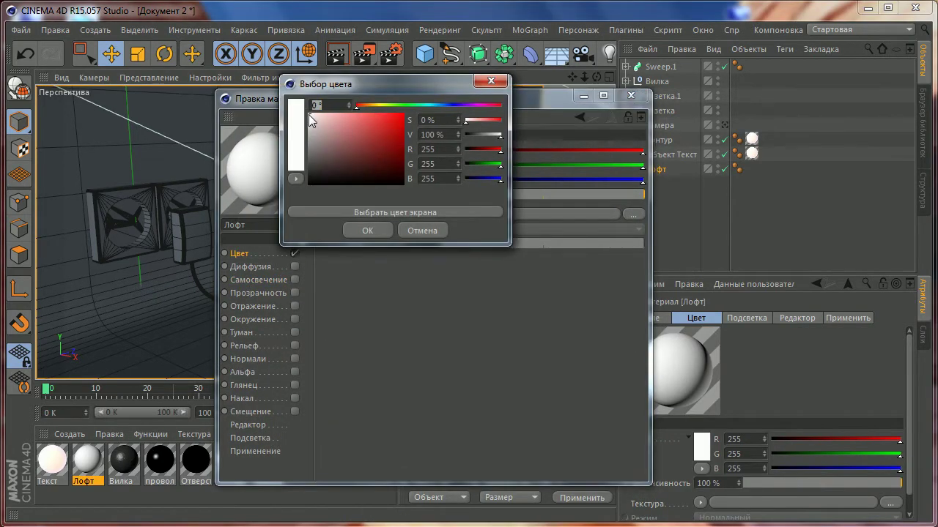
pyautogui.click(362, 230)
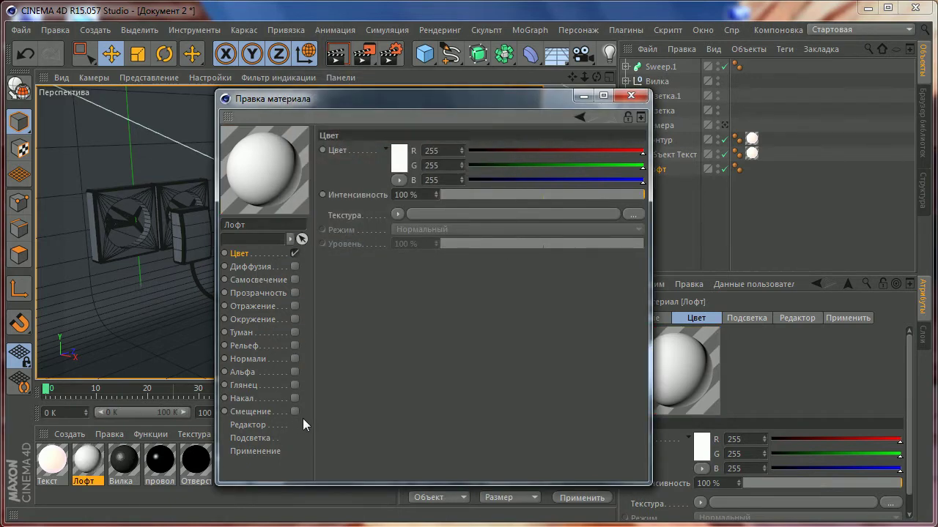
pyautogui.click(630, 95)
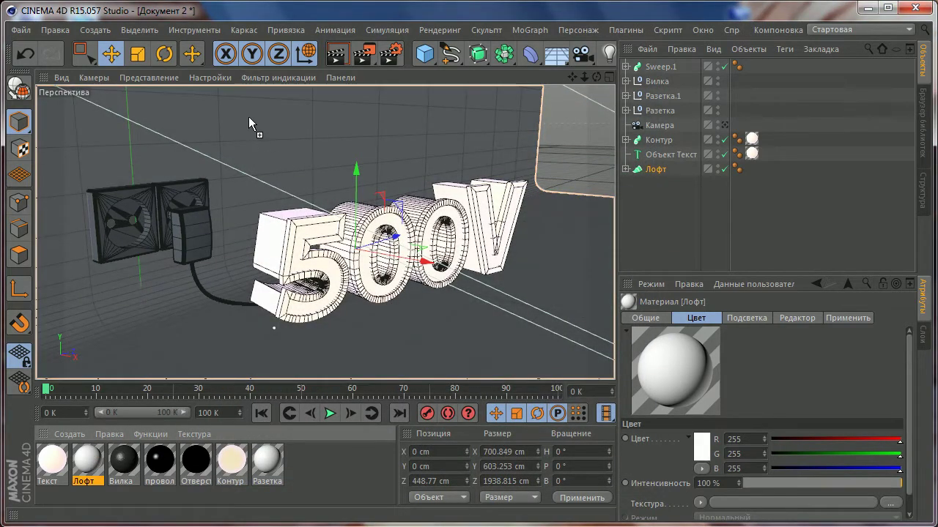
pyautogui.moveTo(87, 460); pyautogui.dragTo(249, 117)
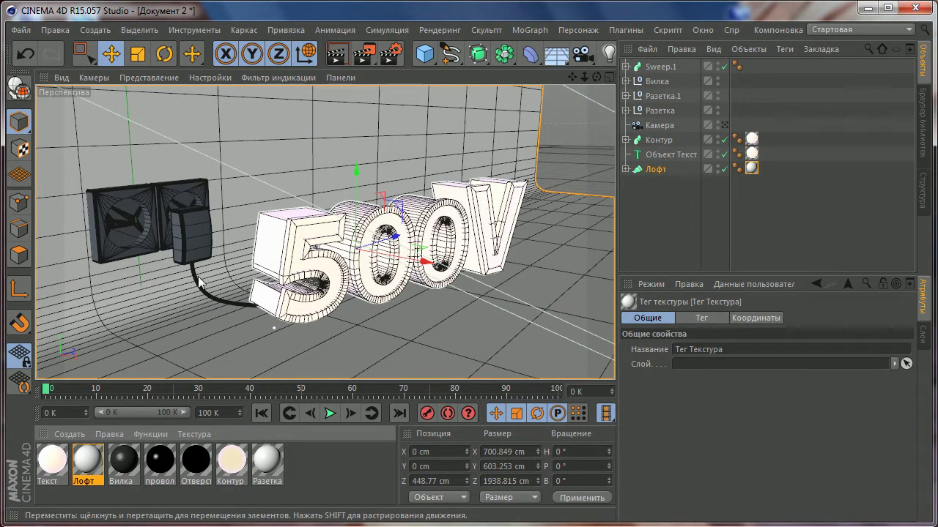
# - Check that the Вилка material's colour is dark grey RGB 49/49/49
pyautogui.doubleClick(125, 462)
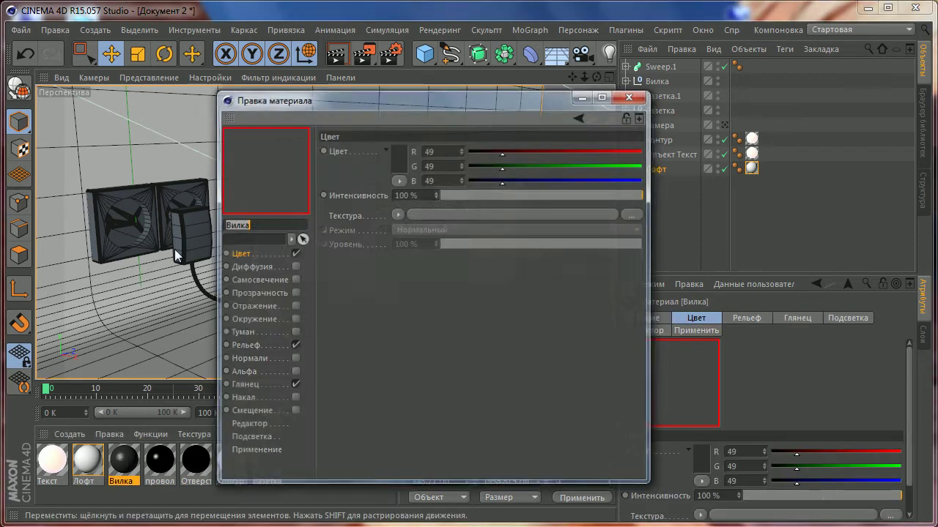
pyautogui.click(401, 160)
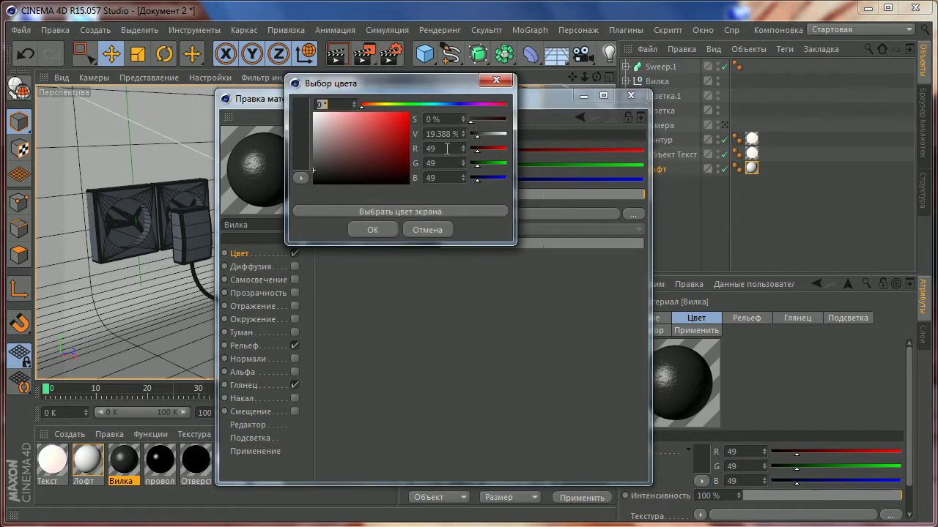
pyautogui.click(449, 148)
pyautogui.click(444, 162)
pyautogui.click(441, 178)
pyautogui.click(372, 229)
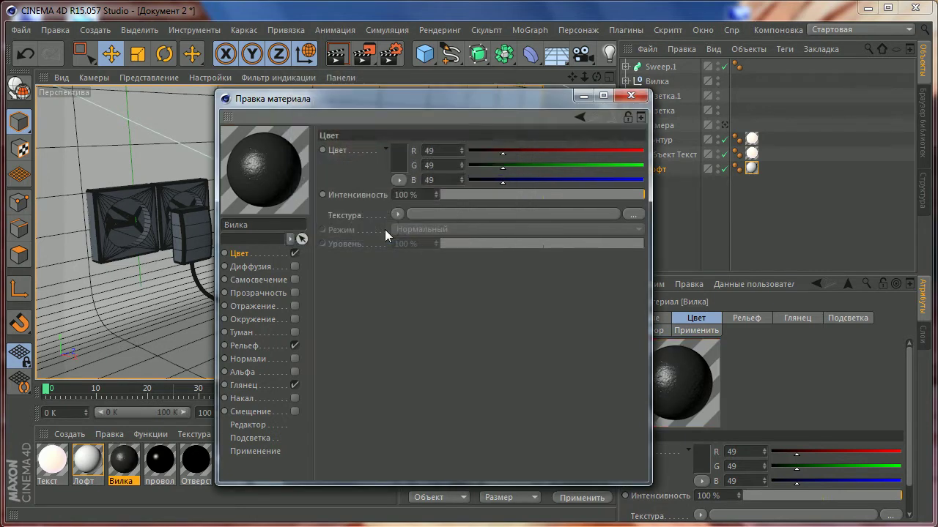
# - Load texture800oooo-M.png as the Вилка material's bump texture
pyautogui.click(244, 345)
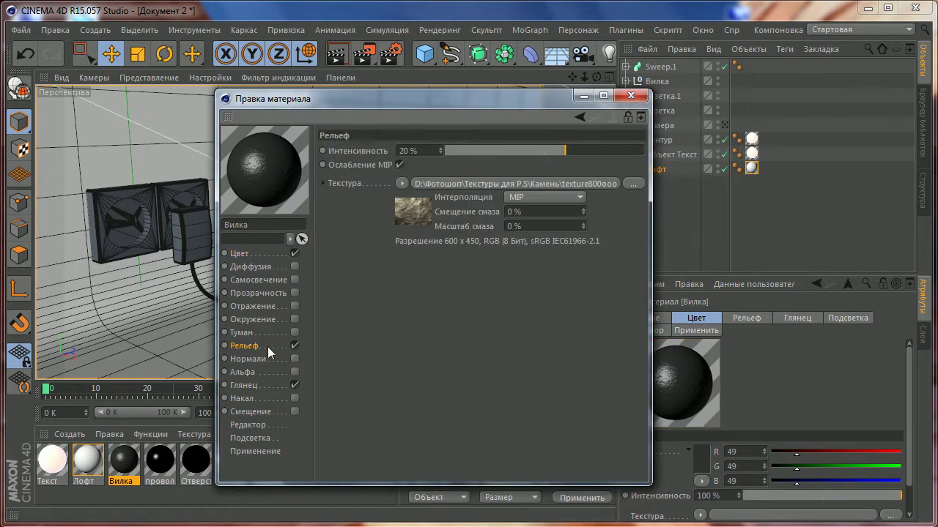
pyautogui.click(402, 182)
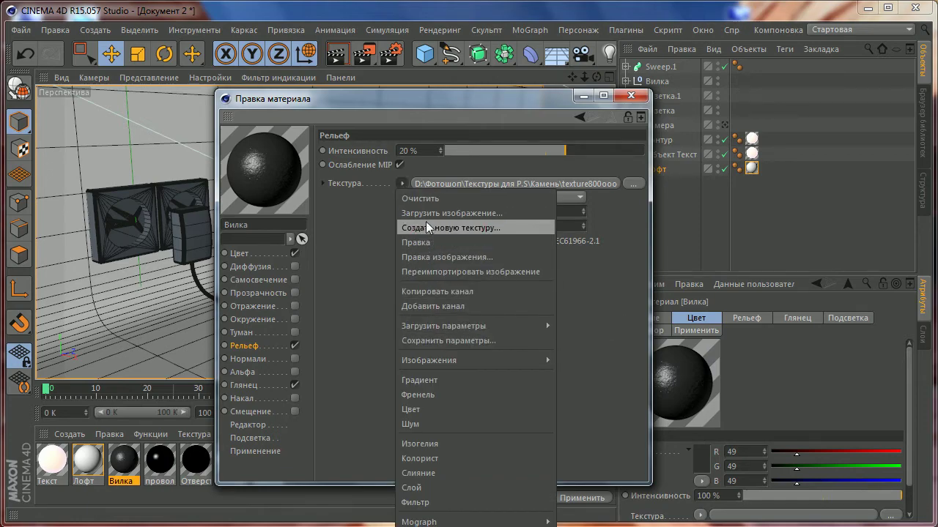
pyautogui.click(426, 215)
pyautogui.scroll(-1, 476, 289)
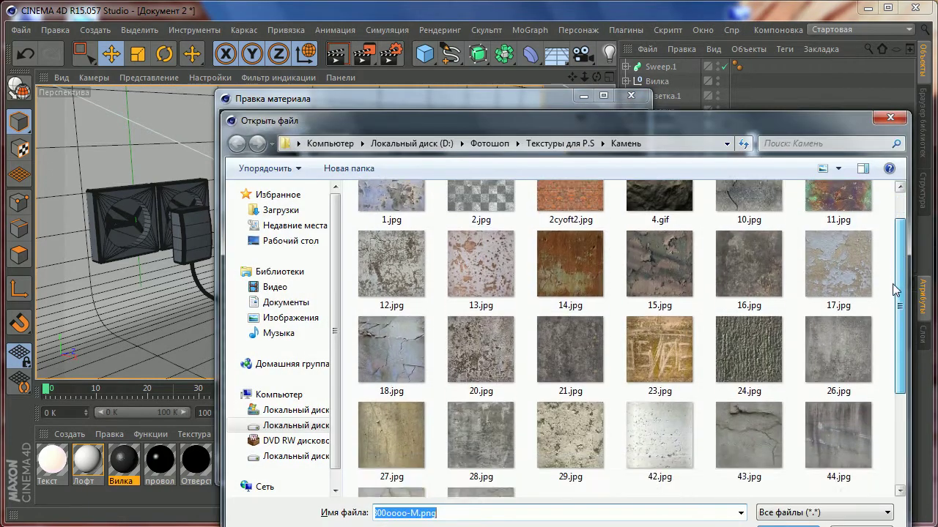
pyautogui.scroll(-4, 513, 366)
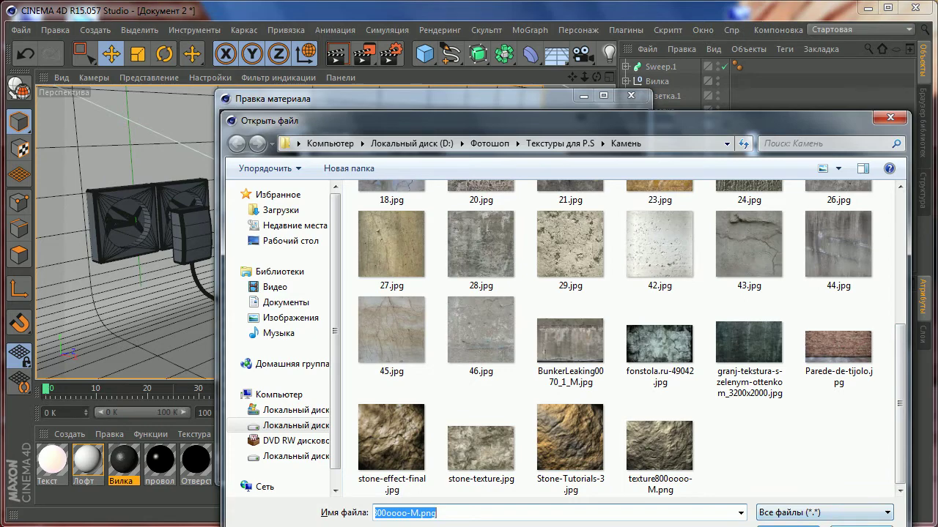
pyautogui.press('Return')
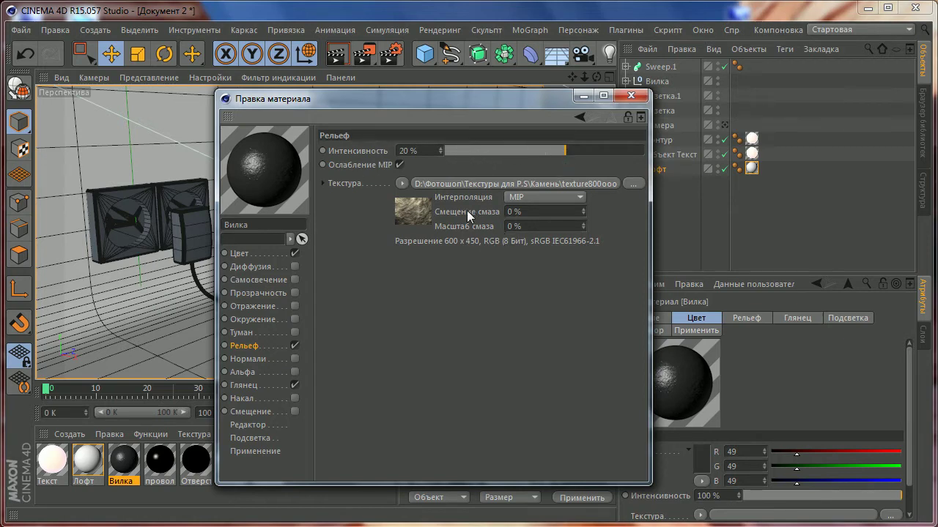
# - Give the Вилка material a specular highlight of 32% width and 50% height, then close the editor
pyautogui.click(249, 386)
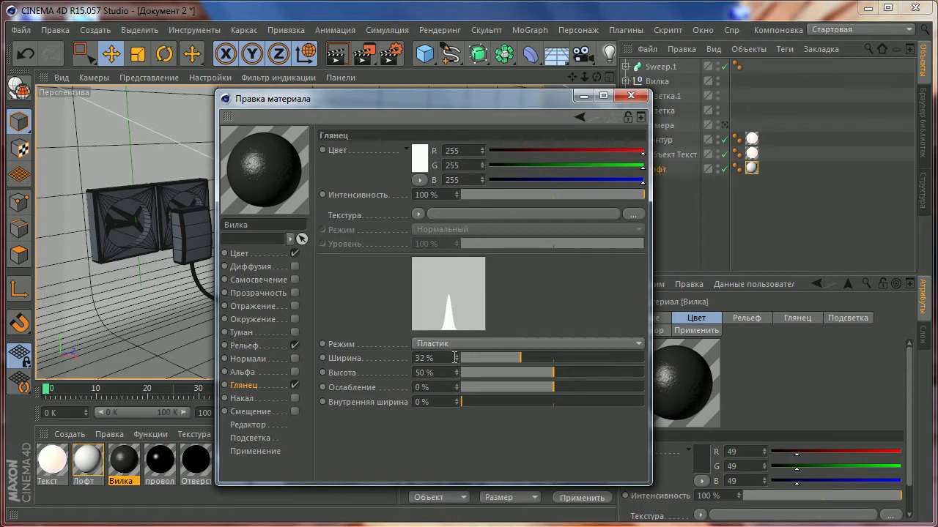
pyautogui.click(453, 358)
pyautogui.press('Tab')
pyautogui.press('Return')
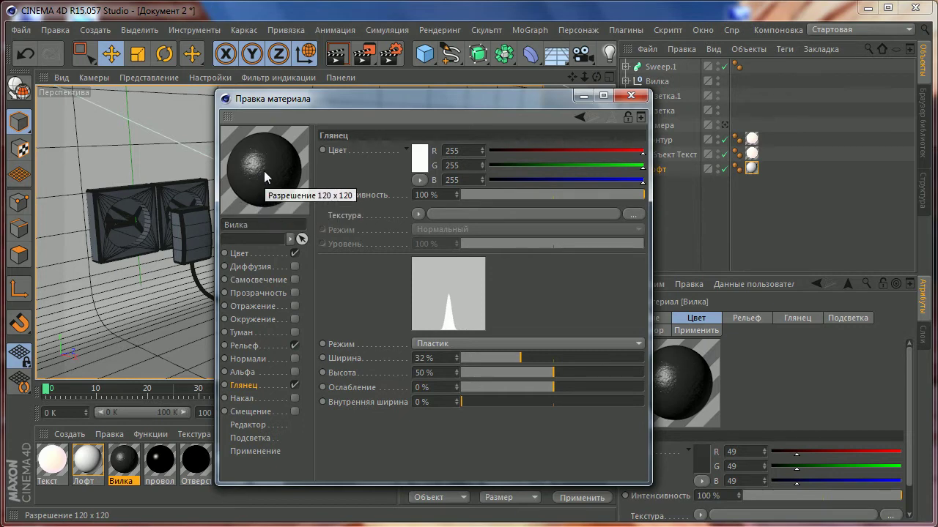
pyautogui.click(630, 97)
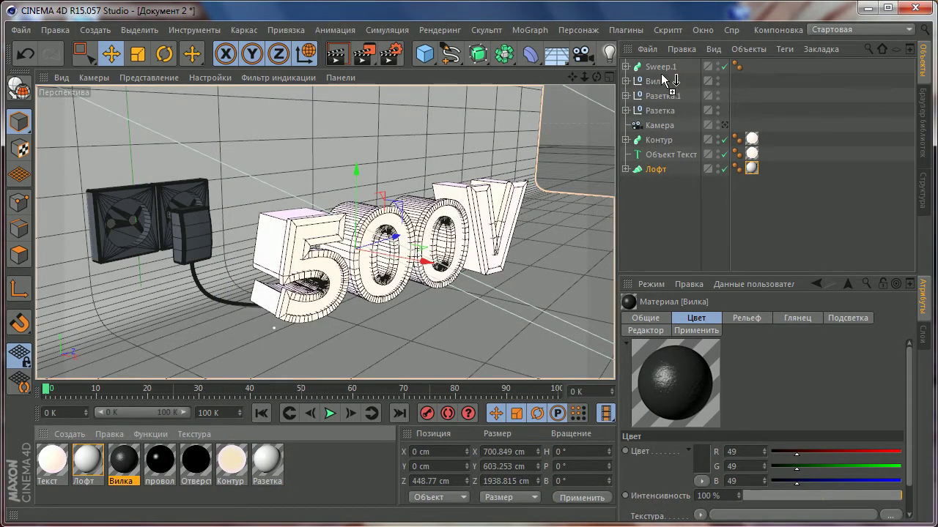
# - Apply the Вилка material to the Вилка plug object and zoom in to check the plug
pyautogui.moveTo(665, 80); pyautogui.dragTo(660, 81)
pyautogui.scroll(3, 163, 224)
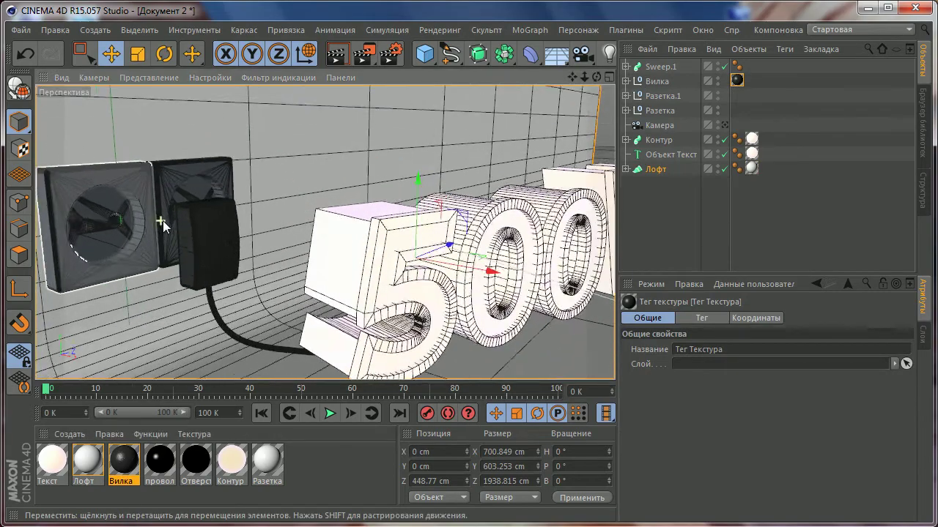
pyautogui.scroll(3, 163, 224)
pyautogui.scroll(3, 185, 269)
pyautogui.scroll(3, 185, 251)
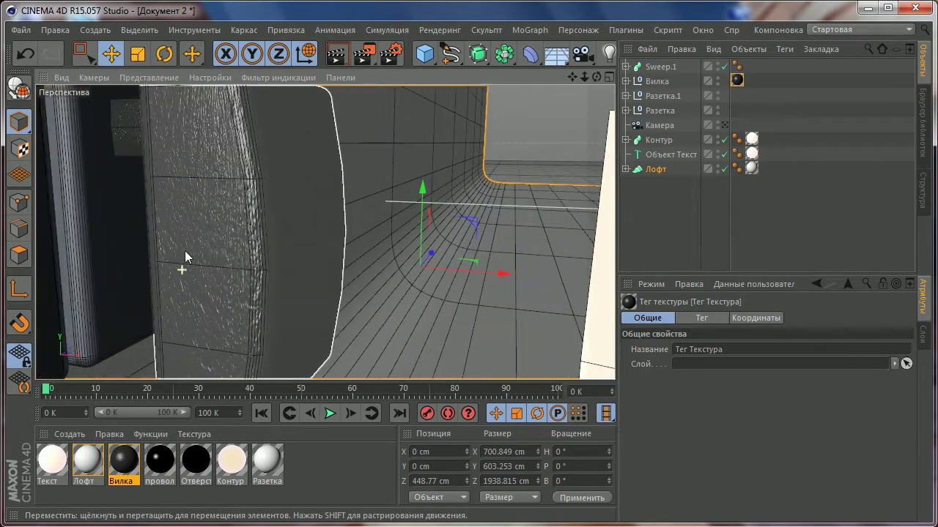
pyautogui.scroll(-3, 165, 168)
pyautogui.scroll(-3, 187, 236)
pyautogui.scroll(-3, 187, 236)
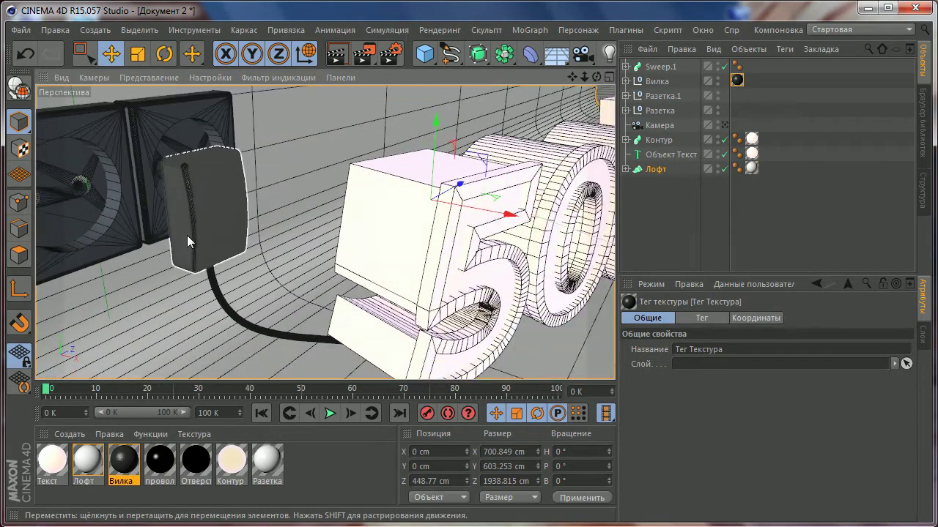
pyautogui.scroll(-2, 187, 235)
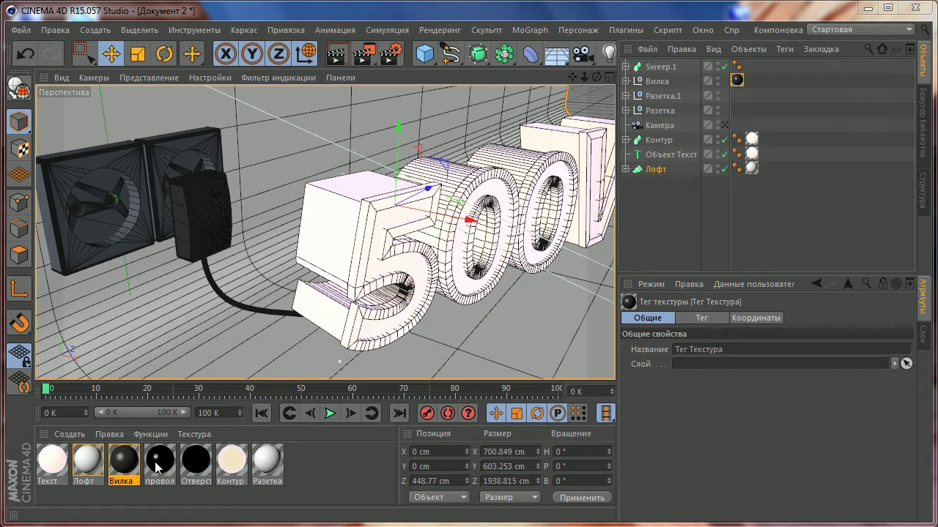
# - Rename the провол material to провод
pyautogui.click(172, 485)
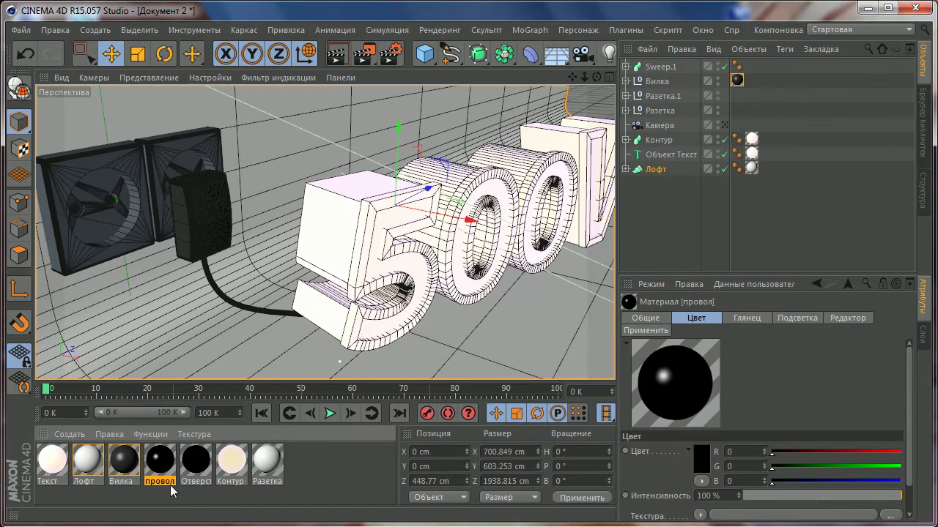
pyautogui.doubleClick(171, 483)
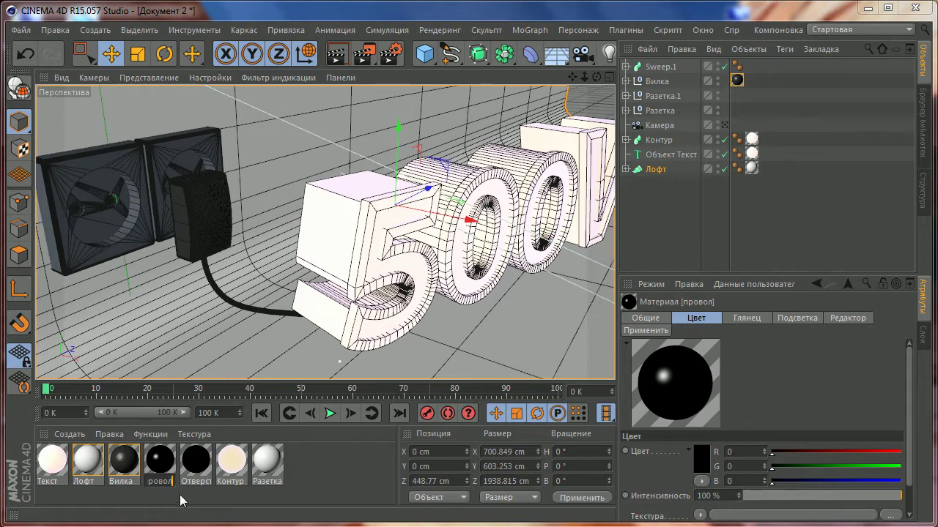
pyautogui.press('BackSpace')
pyautogui.write('д')
pyautogui.press('Return')
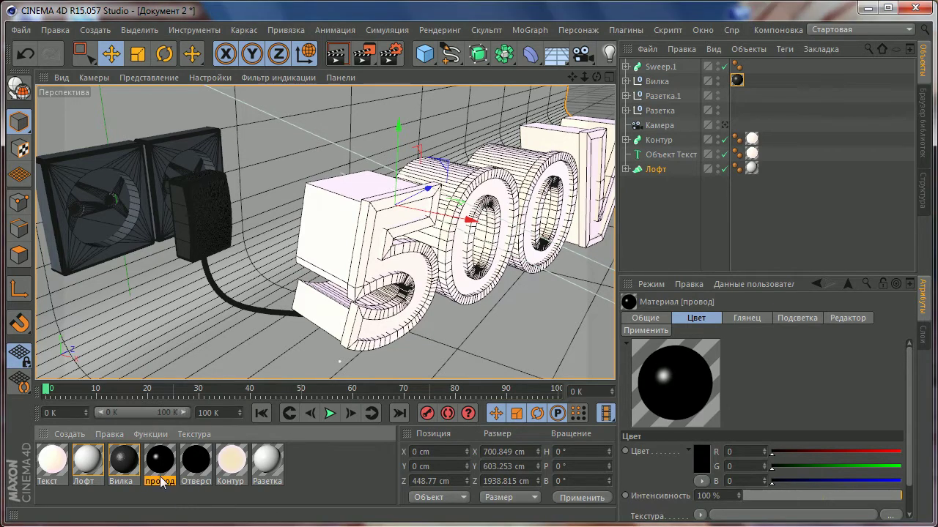
pyautogui.doubleClick(162, 463)
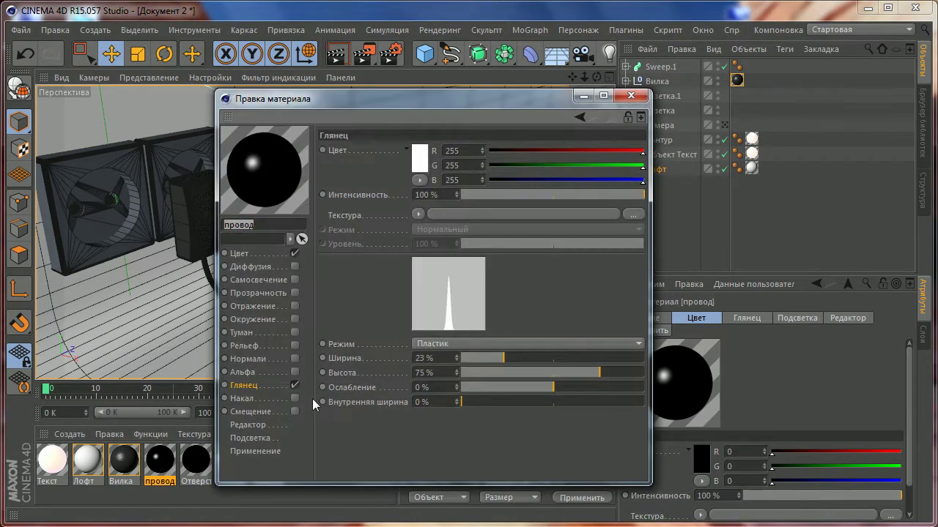
pyautogui.click(633, 96)
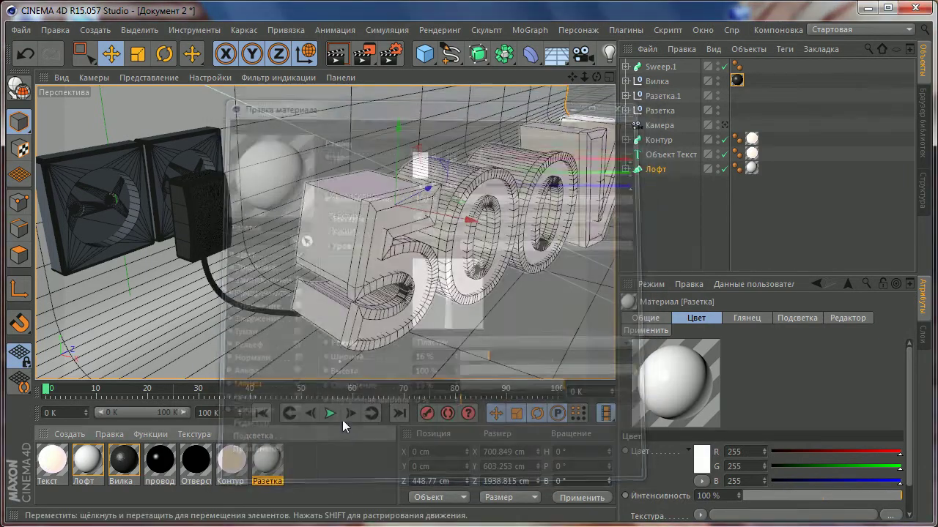
# - Create a new blank material, inspect its settings, then delete it as unneeded
pyautogui.doubleClick(315, 472)
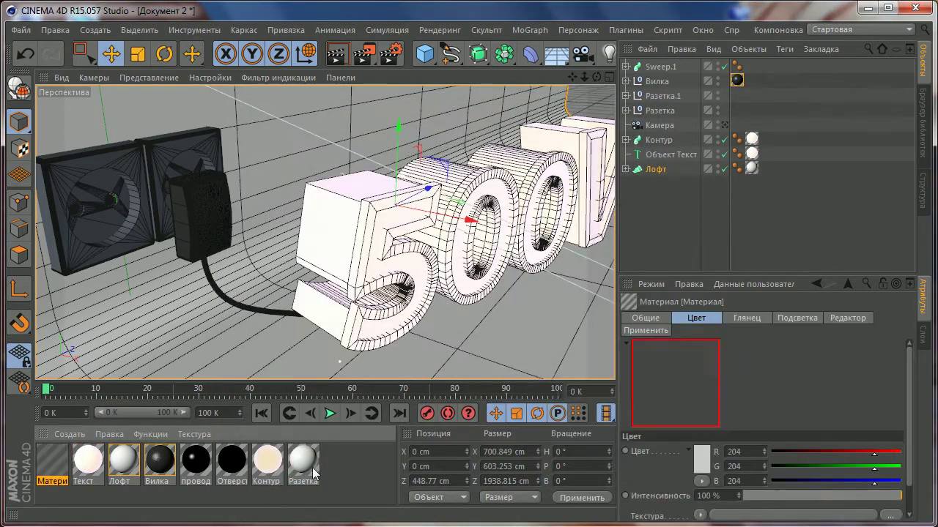
pyautogui.doubleClick(51, 462)
pyautogui.click(244, 256)
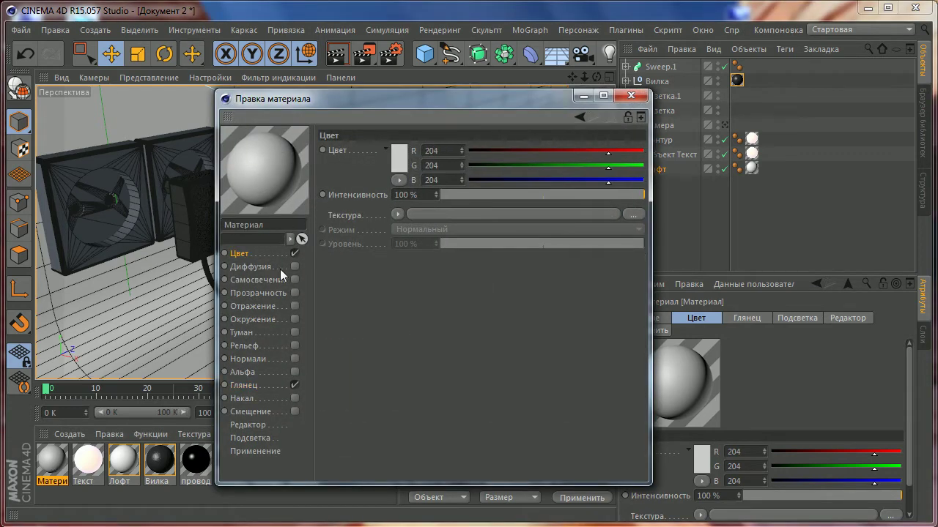
pyautogui.click(258, 383)
pyautogui.click(631, 95)
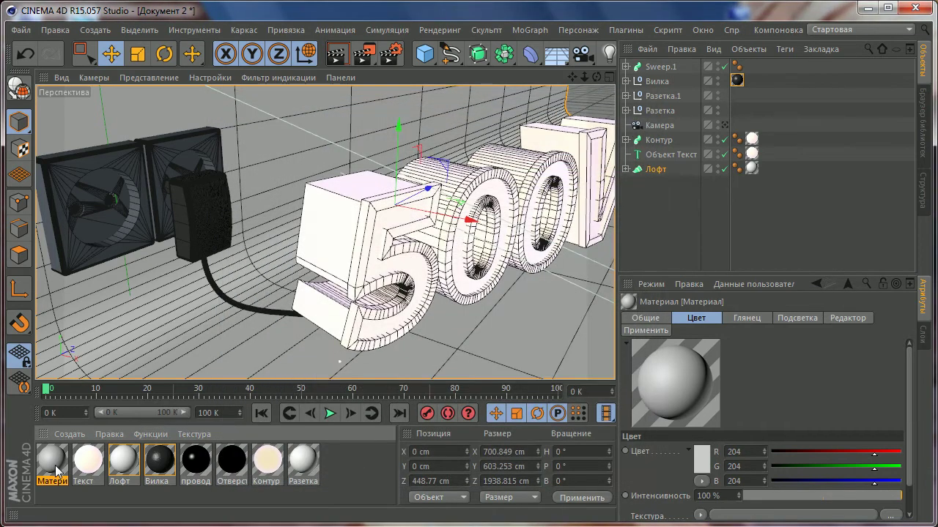
pyautogui.press('Delete')
# - Open the провод material and confirm its colour stays black
pyautogui.doubleClick(160, 460)
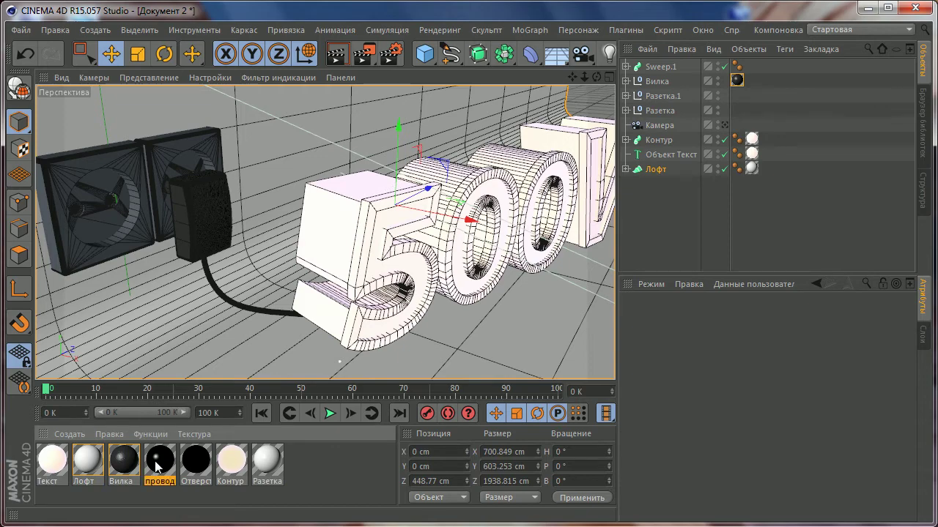
pyautogui.click(241, 254)
pyautogui.click(422, 155)
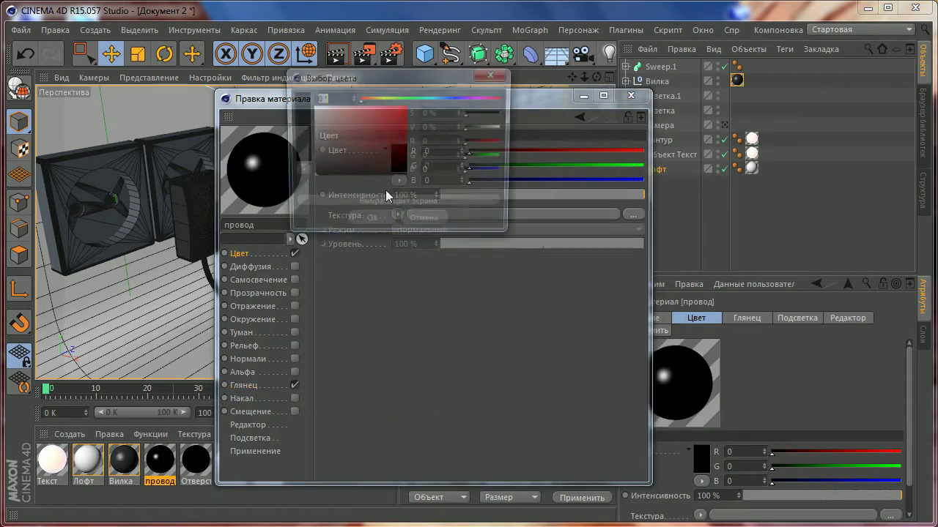
pyautogui.click(370, 224)
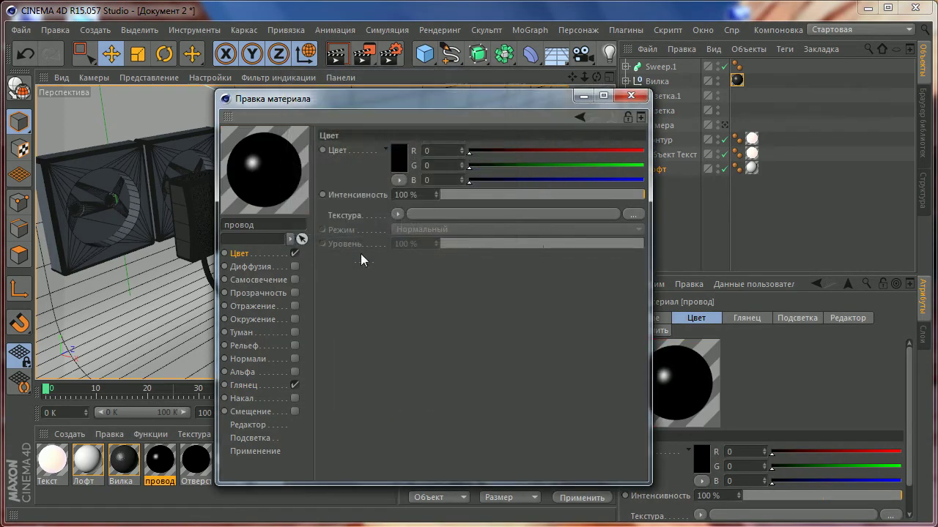
pyautogui.click(242, 385)
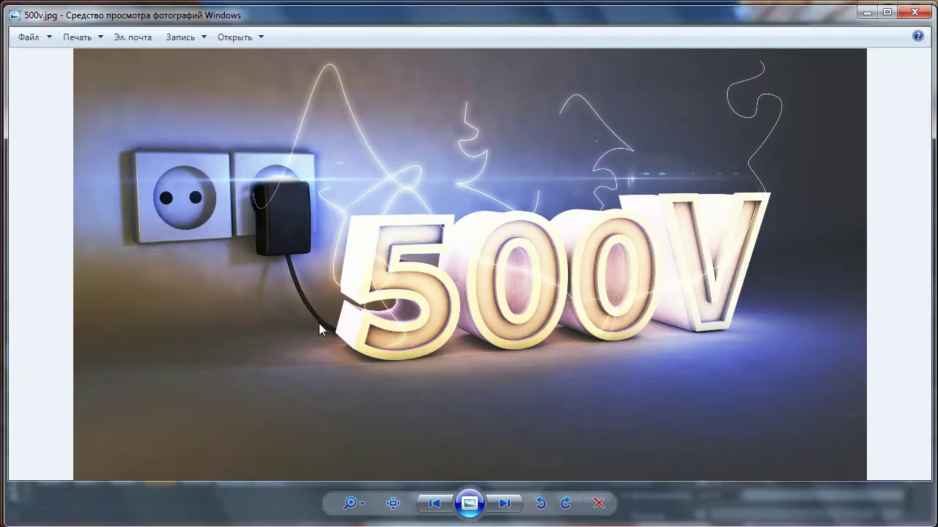
pyautogui.scroll(5, 320, 315)
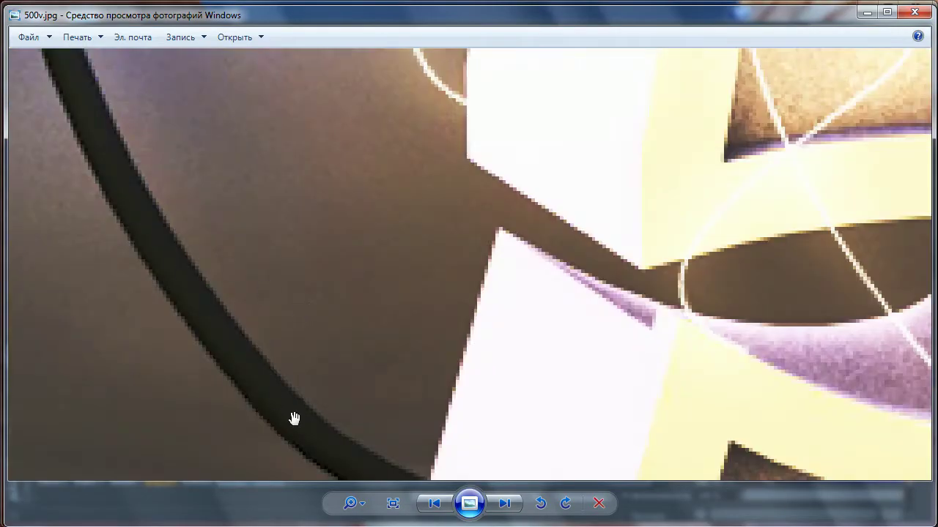
pyautogui.scroll(2, 247, 356)
pyautogui.scroll(-8, 248, 357)
pyautogui.scroll(-2, 248, 356)
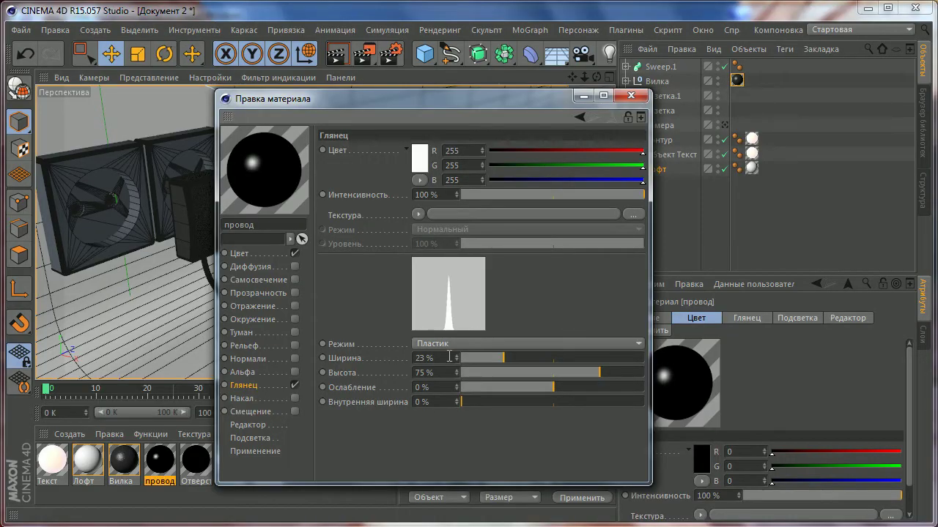
# - Keep провод's specular width at 23% and apply the material to the Sweep.1 cable
pyautogui.click(450, 356)
pyautogui.click(478, 466)
pyautogui.click(623, 99)
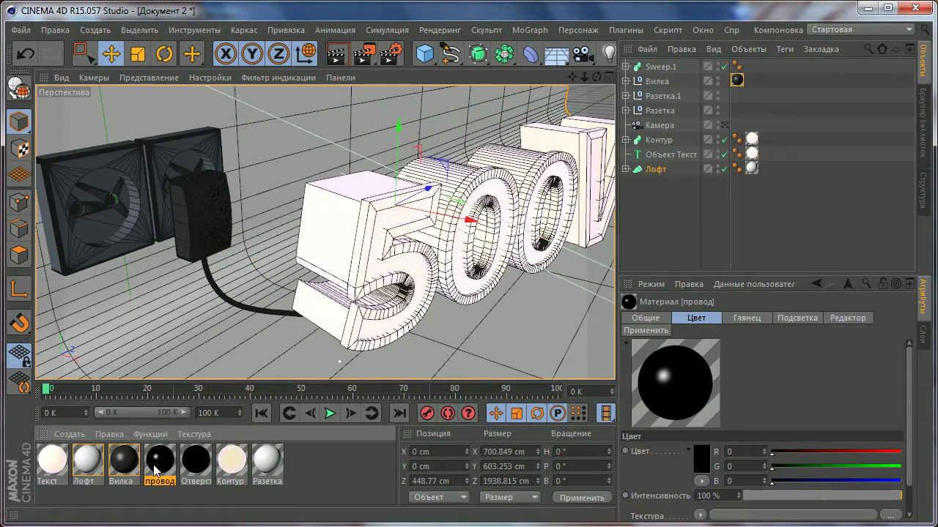
pyautogui.moveTo(655, 109)
pyautogui.mouseDown()
pyautogui.moveTo(663, 142)
pyautogui.moveTo(662, 70)
pyautogui.mouseUp()
pyautogui.click(662, 68)
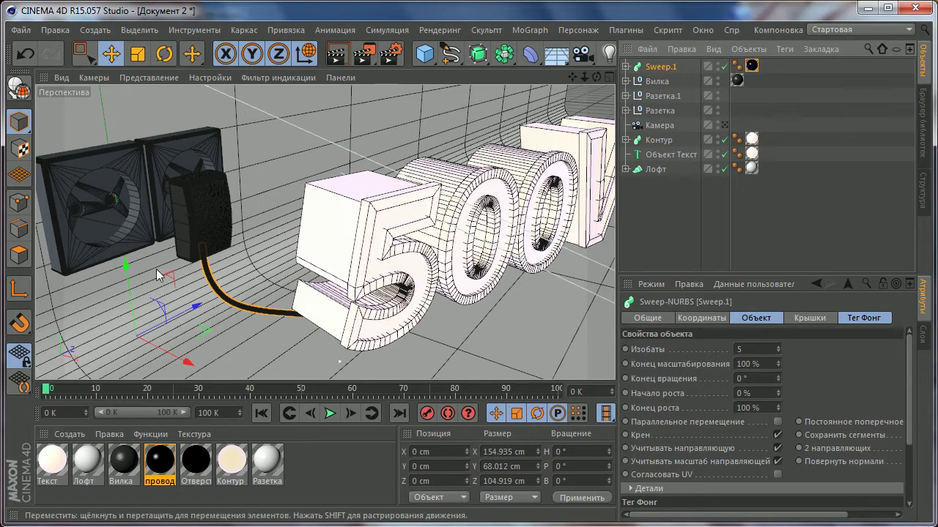
# - Add a Disc object in front of the socket and rotate it 90 degrees
pyautogui.scroll(3, 138, 213)
pyautogui.scroll(3, 138, 213)
pyautogui.scroll(3, 153, 230)
pyautogui.keyDown('alt'); pyautogui.moveTo(228, 170); pyautogui.dragTo(158, 146); pyautogui.keyUp('alt')
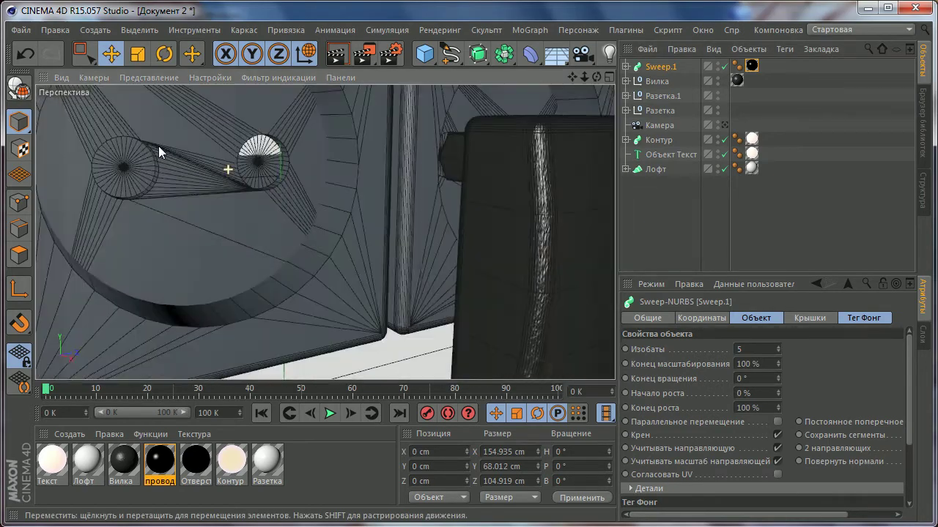
pyautogui.scroll(-3, 183, 165)
pyautogui.scroll(-3, 375, 215)
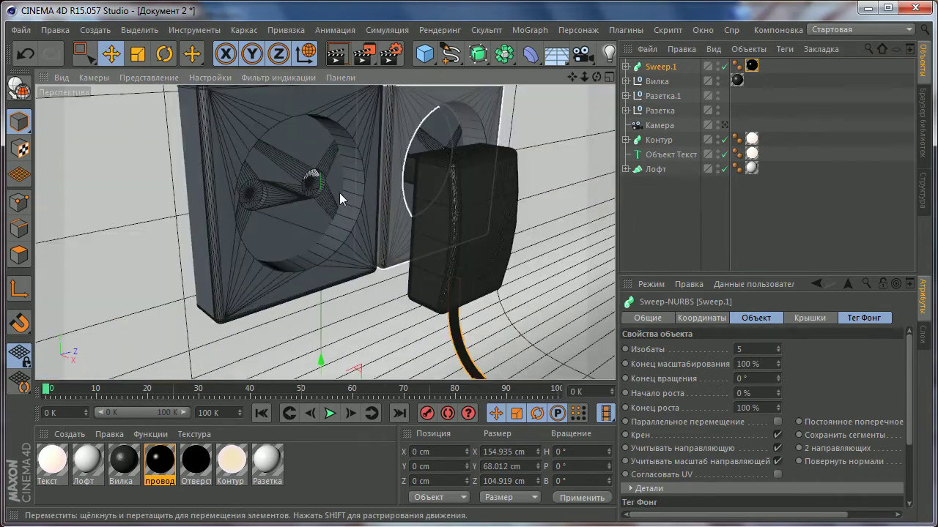
pyautogui.keyDown('alt'); pyautogui.moveTo(339, 193); pyautogui.dragTo(406, 135); pyautogui.keyUp('alt')
pyautogui.click(424, 53)
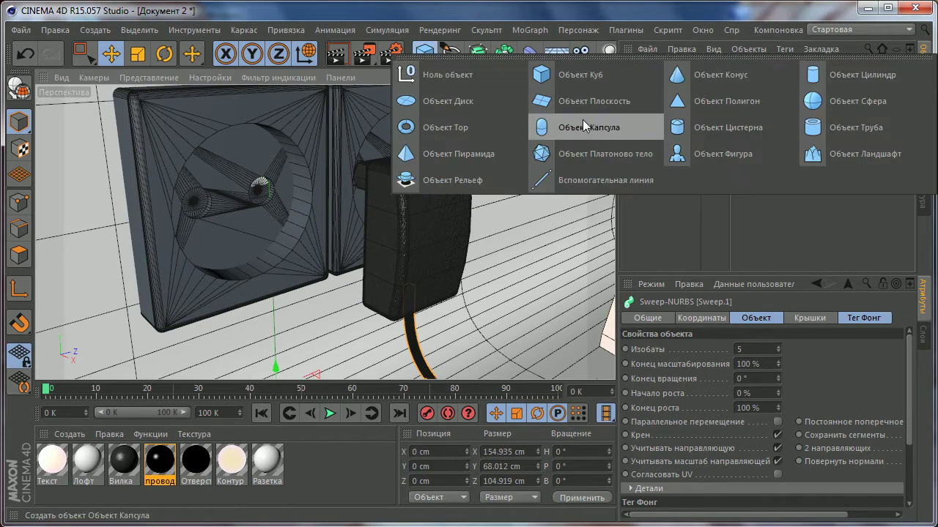
pyautogui.click(476, 104)
pyautogui.scroll(-5, 244, 193)
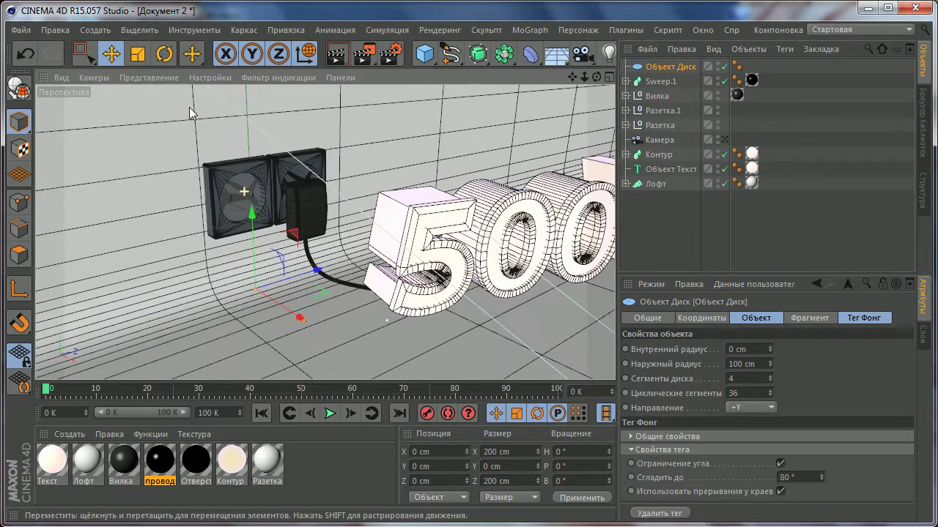
pyautogui.press('r')
pyautogui.moveTo(262, 254); pyautogui.dragTo(265, 302)
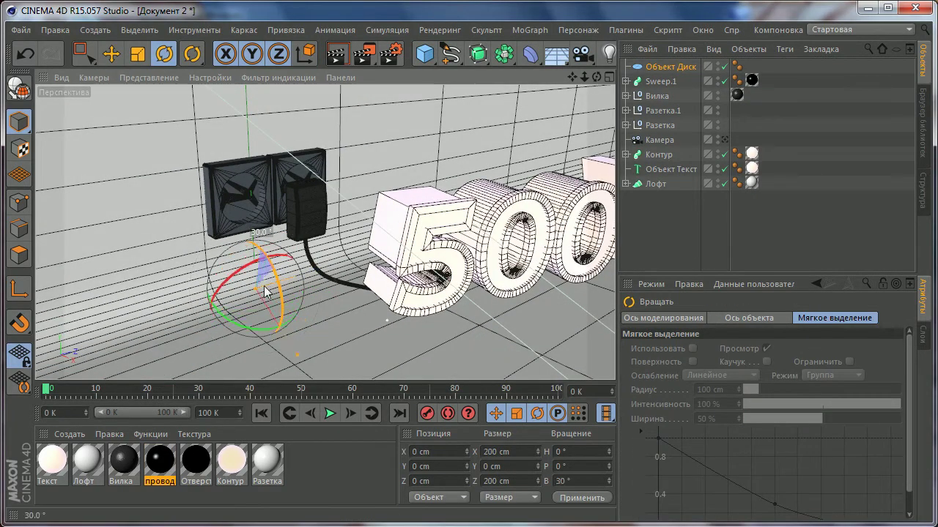
# - Shrink the disk with the Scale tool and raise it up into the socket
pyautogui.click(137, 56)
pyautogui.moveTo(438, 157); pyautogui.dragTo(133, 72)
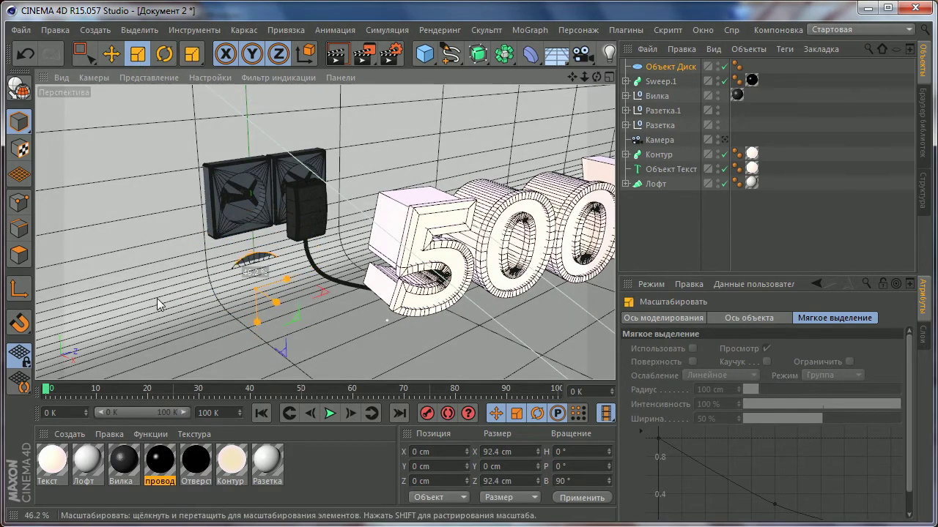
pyautogui.click(111, 54)
pyautogui.scroll(3, 261, 245)
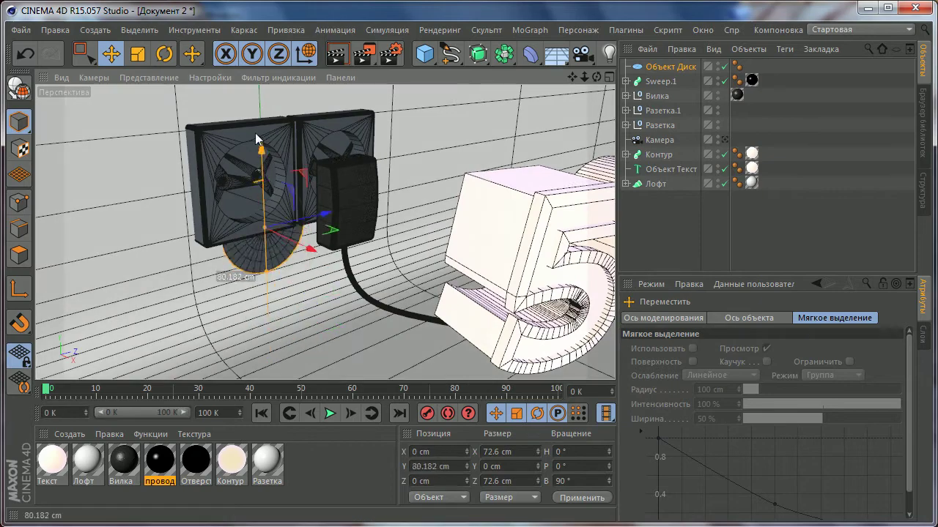
pyautogui.moveTo(261, 245); pyautogui.dragTo(247, 113)
pyautogui.scroll(3, 247, 112)
pyautogui.scroll(3, 247, 112)
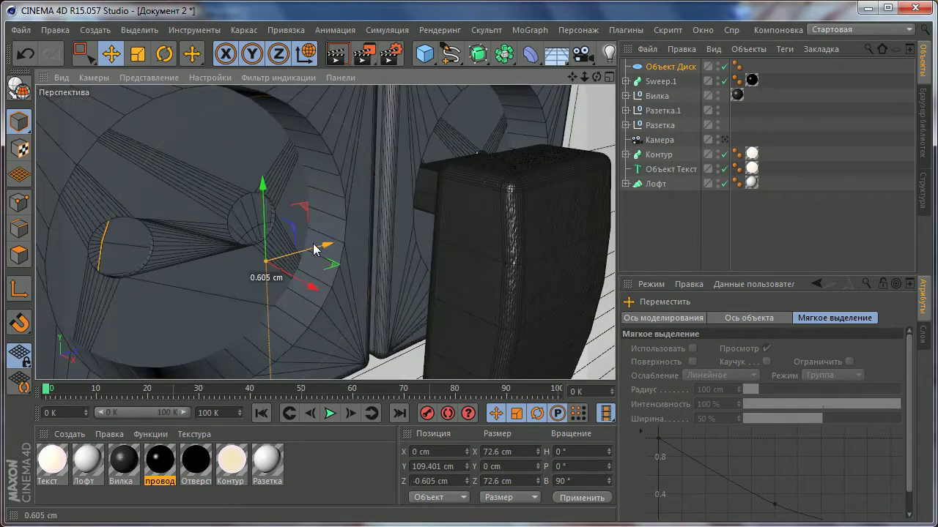
pyautogui.moveTo(324, 247)
pyautogui.mouseDown()
pyautogui.moveTo(293, 227)
pyautogui.moveTo(164, 233)
pyautogui.mouseUp()
# - Fine-tune the disk's position to Y 119.231 cm and Z -14.538 cm
pyautogui.click(138, 53)
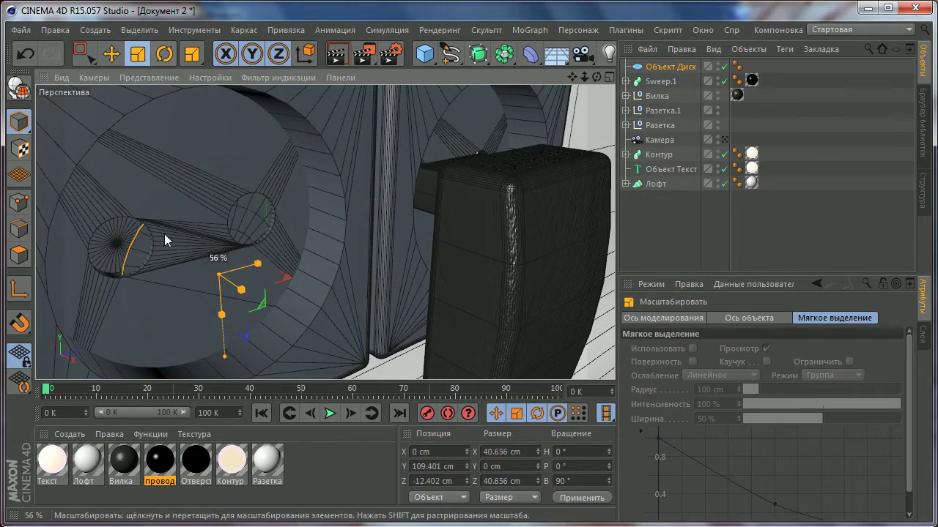
pyautogui.click(112, 54)
pyautogui.moveTo(211, 197); pyautogui.dragTo(204, 159)
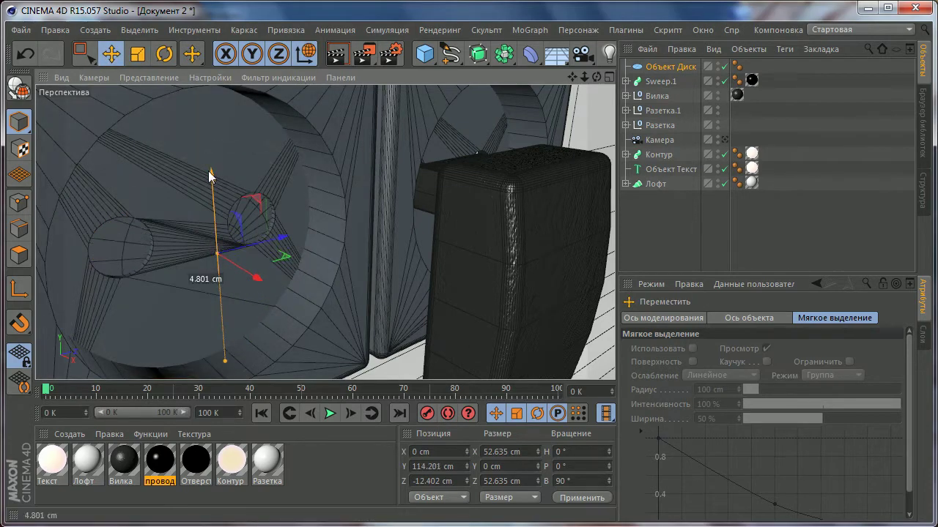
pyautogui.moveTo(283, 215); pyautogui.dragTo(268, 220)
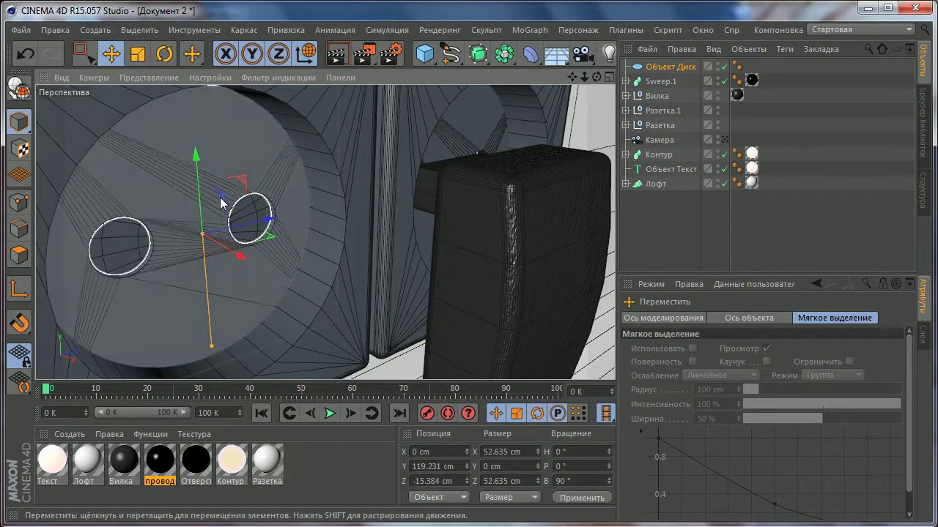
pyautogui.scroll(-1, 210, 331)
pyautogui.scroll(-1, 210, 331)
pyautogui.scroll(-2, 209, 305)
pyautogui.scroll(-1, 224, 268)
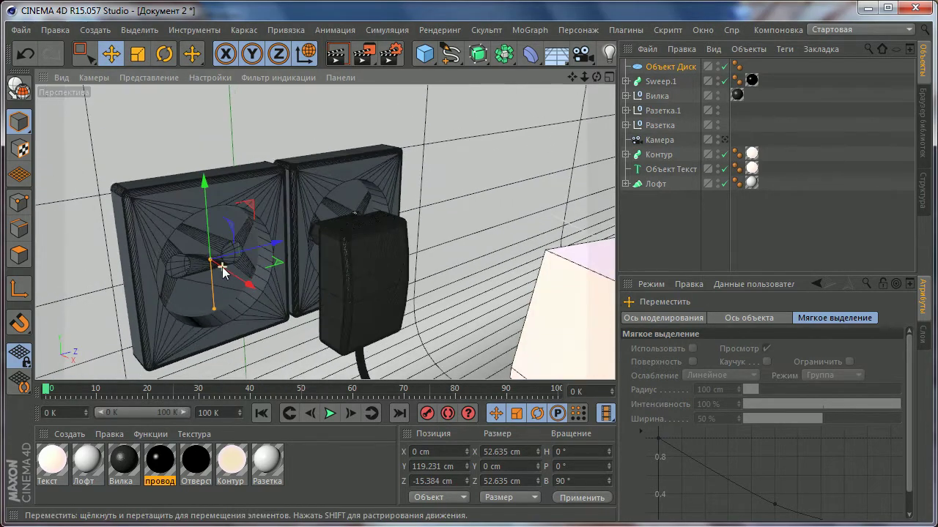
pyautogui.moveTo(272, 252); pyautogui.dragTo(264, 258)
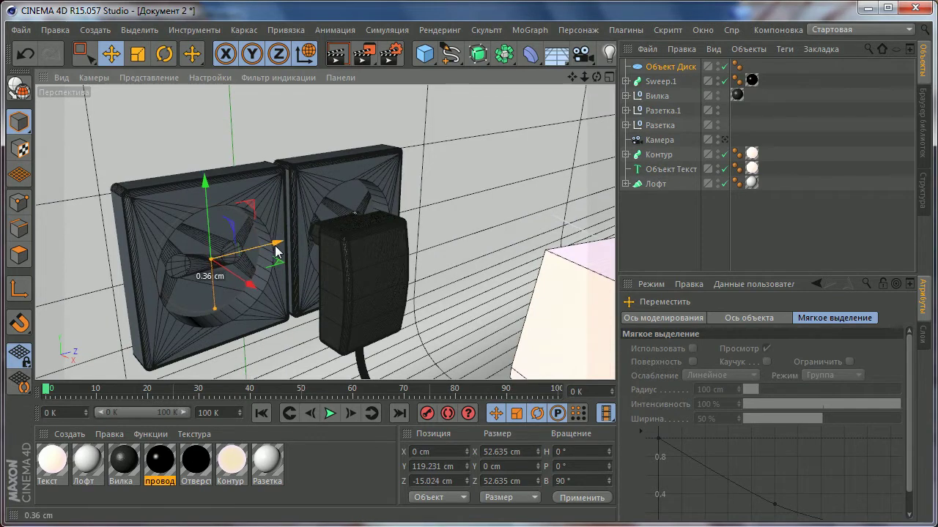
# - Apply the black Отверстия material to the socket disk and inspect it
pyautogui.doubleClick(197, 460)
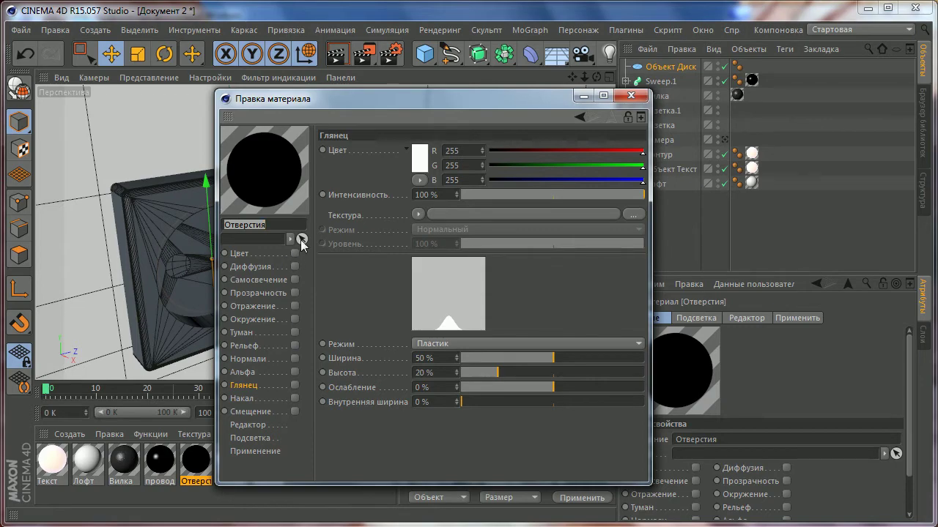
pyautogui.click(301, 239)
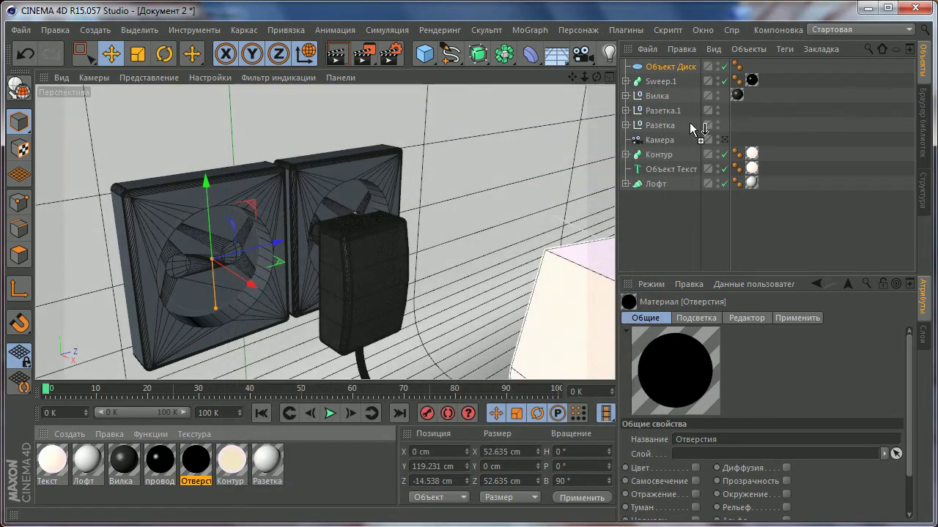
pyautogui.moveTo(207, 466); pyautogui.dragTo(674, 67)
pyautogui.scroll(3, 224, 205)
pyautogui.keyDown('alt'); pyautogui.moveTo(223, 205); pyautogui.dragTo(310, 188); pyautogui.keyUp('alt')
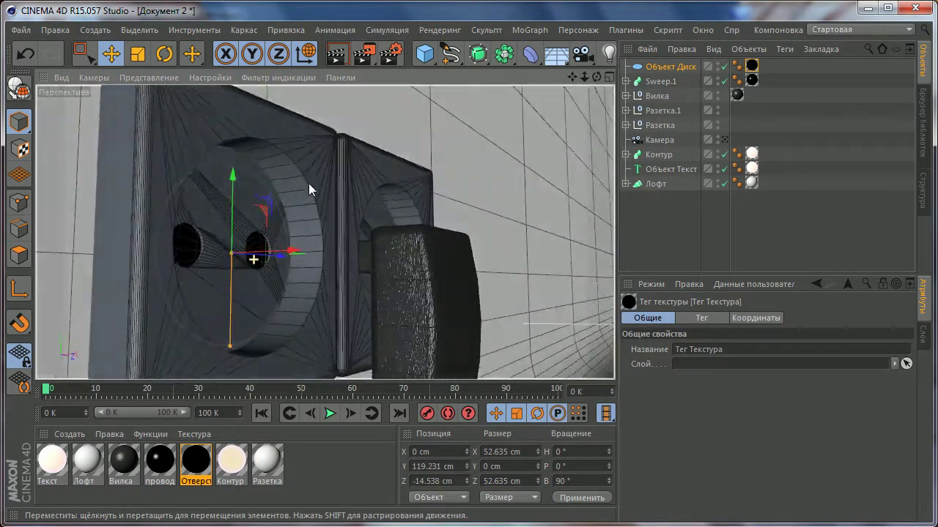
pyautogui.scroll(-3, 310, 189)
pyautogui.scroll(3, 254, 245)
pyautogui.scroll(3, 251, 245)
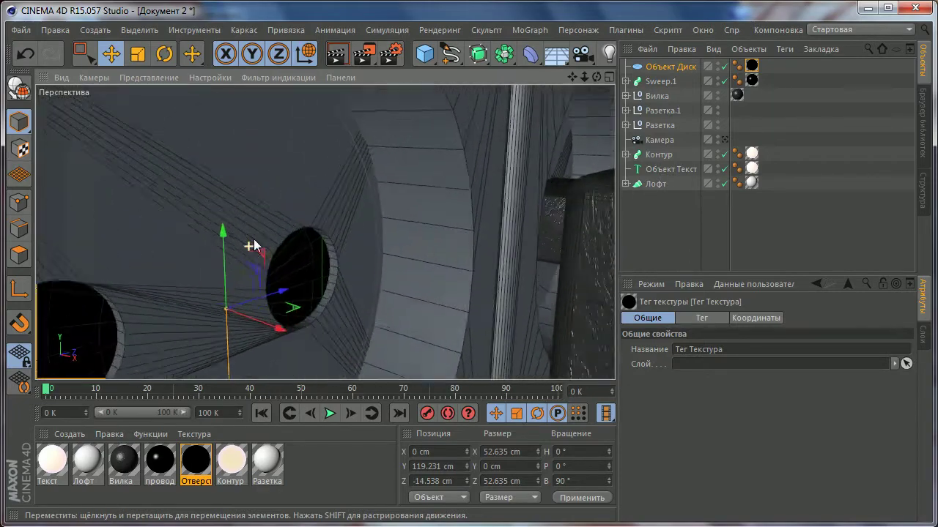
pyautogui.moveTo(252, 247)
pyautogui.keyDown('alt'); pyautogui.mouseDown()
pyautogui.moveTo(147, 237)
pyautogui.moveTo(247, 251)
pyautogui.mouseUp(); pyautogui.keyUp('alt')
pyautogui.scroll(-2, 293, 247)
pyautogui.scroll(-4, 293, 248)
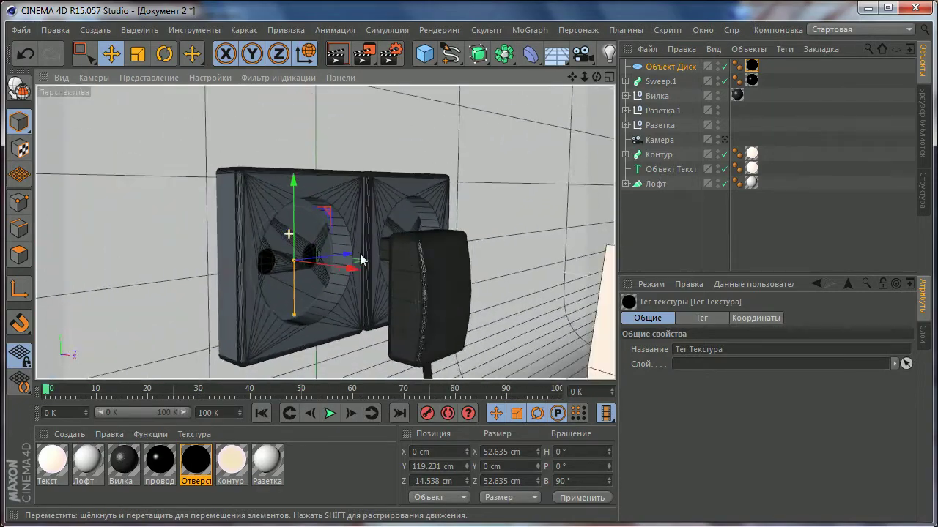
pyautogui.moveTo(360, 261)
pyautogui.keyDown('alt'); pyautogui.mouseDown()
pyautogui.moveTo(350, 212)
pyautogui.moveTo(376, 223)
pyautogui.moveTo(362, 207)
pyautogui.mouseUp(); pyautogui.keyUp('alt')
# - Select the black cable and view the 500 text from the front
pyautogui.scroll(-3, 350, 212)
pyautogui.scroll(-2, 362, 213)
pyautogui.scroll(2, 278, 176)
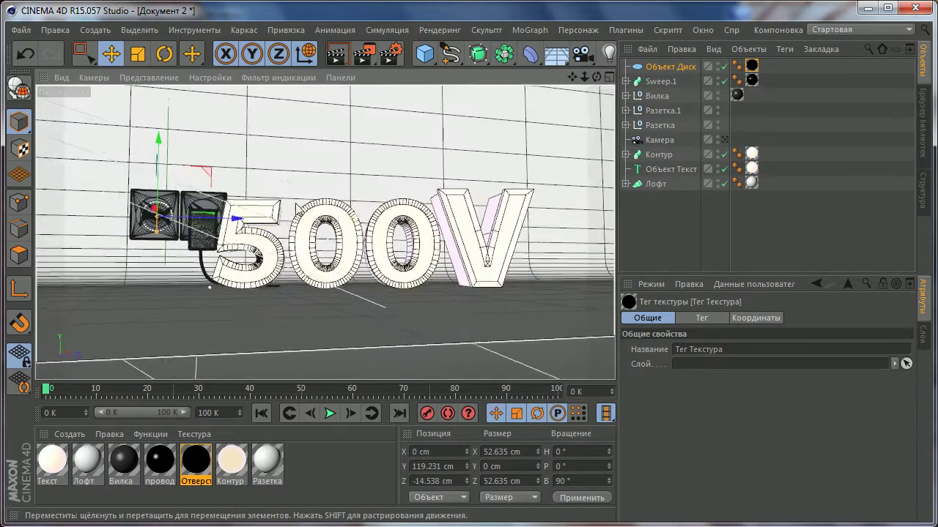
pyautogui.keyDown('alt'); pyautogui.moveTo(278, 176); pyautogui.dragTo(352, 285); pyautogui.keyUp('alt')
pyautogui.scroll(3, 358, 295)
pyautogui.scroll(2, 409, 341)
pyautogui.scroll(3, 409, 344)
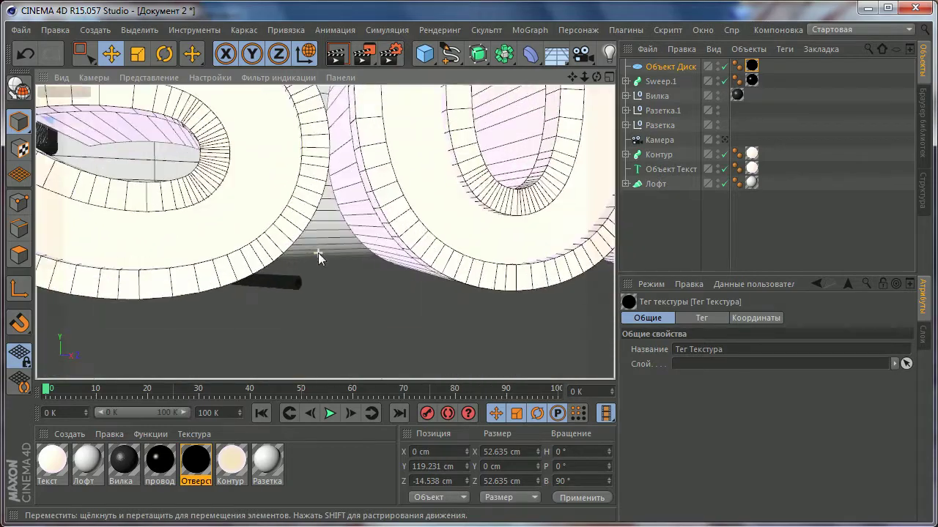
pyautogui.click(283, 285)
pyautogui.scroll(-3, 305, 273)
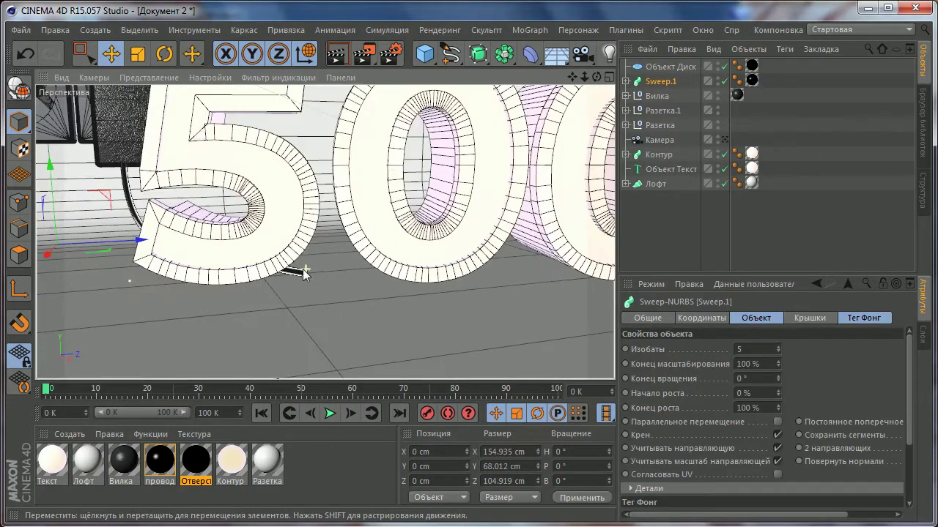
pyautogui.keyDown('alt'); pyautogui.moveTo(246, 209); pyautogui.dragTo(298, 223); pyautogui.keyUp('alt')
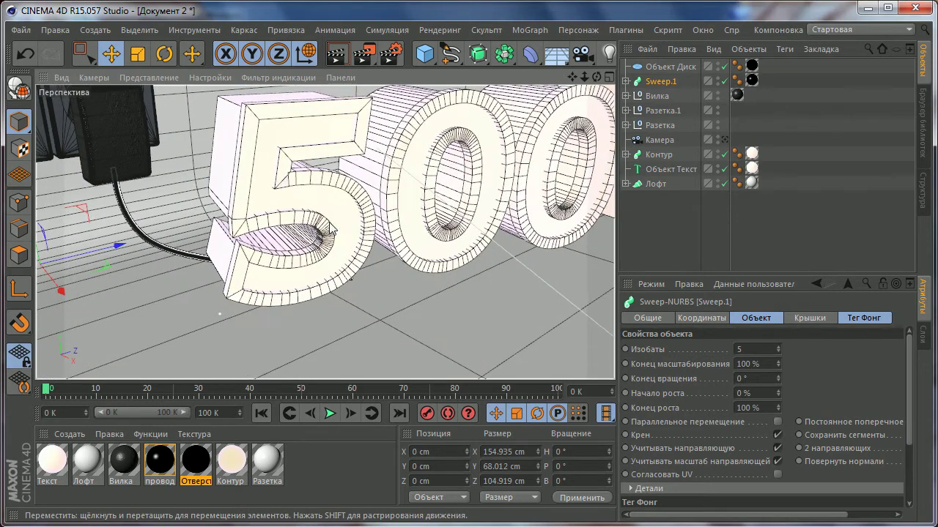
# - Move a point of the cable's path spline near the 5 digit
pyautogui.click(626, 81)
pyautogui.click(661, 112)
pyautogui.keyDown('alt'); pyautogui.moveTo(322, 205); pyautogui.dragTo(278, 195); pyautogui.keyUp('alt')
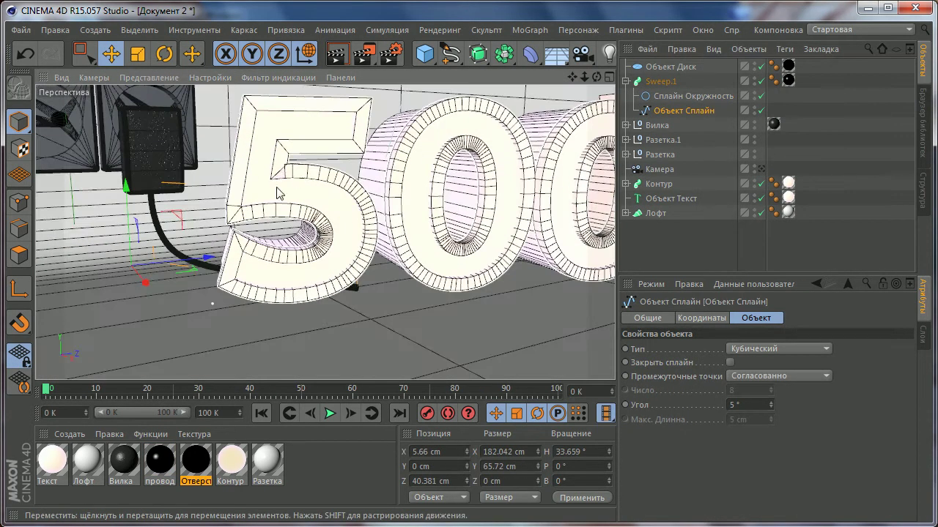
pyautogui.click(16, 207)
pyautogui.moveTo(308, 278)
pyautogui.keyDown('alt'); pyautogui.mouseDown()
pyautogui.moveTo(418, 297)
pyautogui.moveTo(349, 325)
pyautogui.moveTo(345, 282)
pyautogui.moveTo(317, 293)
pyautogui.mouseUp(); pyautogui.keyUp('alt')
# - Render a viewport preview of the whole scene, then clear it and deselect the spline
pyautogui.scroll(-5, 317, 293)
pyautogui.scroll(-3, 381, 271)
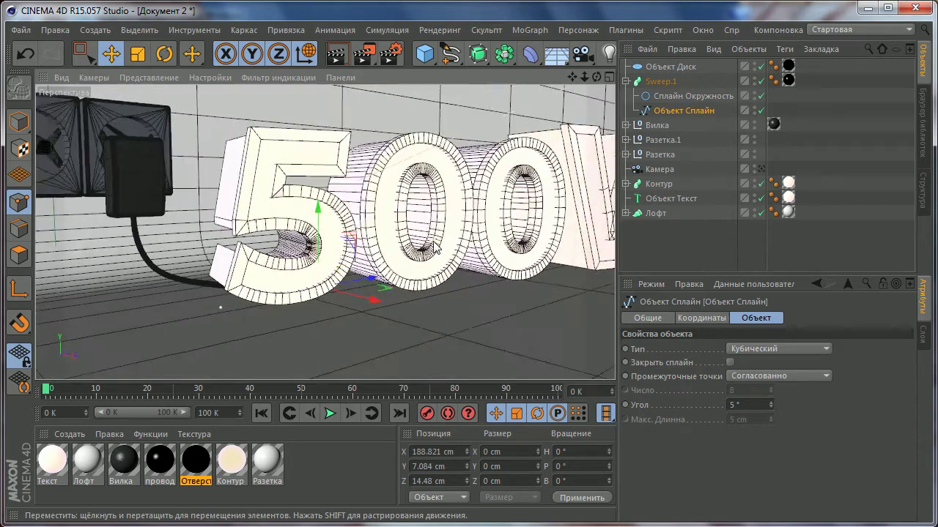
pyautogui.scroll(-2, 437, 245)
pyautogui.keyDown('alt'); pyautogui.moveTo(521, 187); pyautogui.dragTo(443, 212); pyautogui.keyUp('alt')
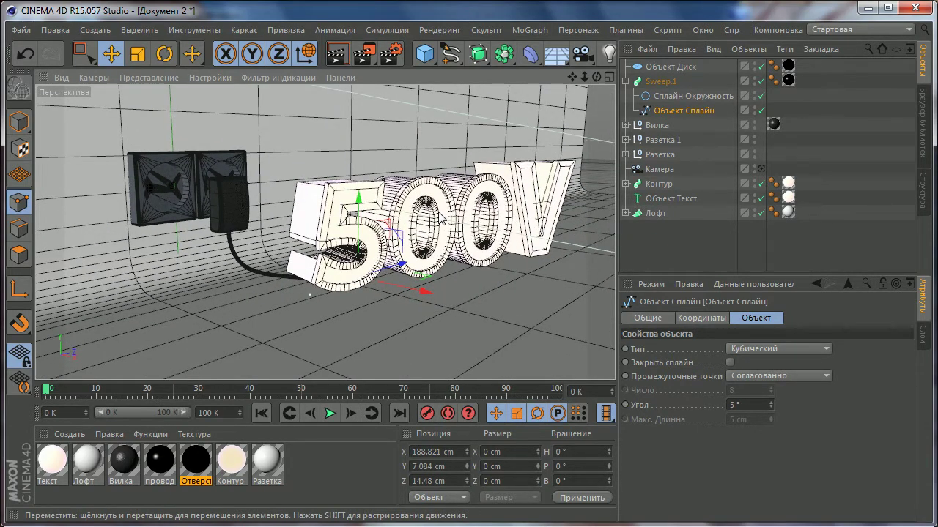
pyautogui.click(364, 53)
pyautogui.click(410, 77)
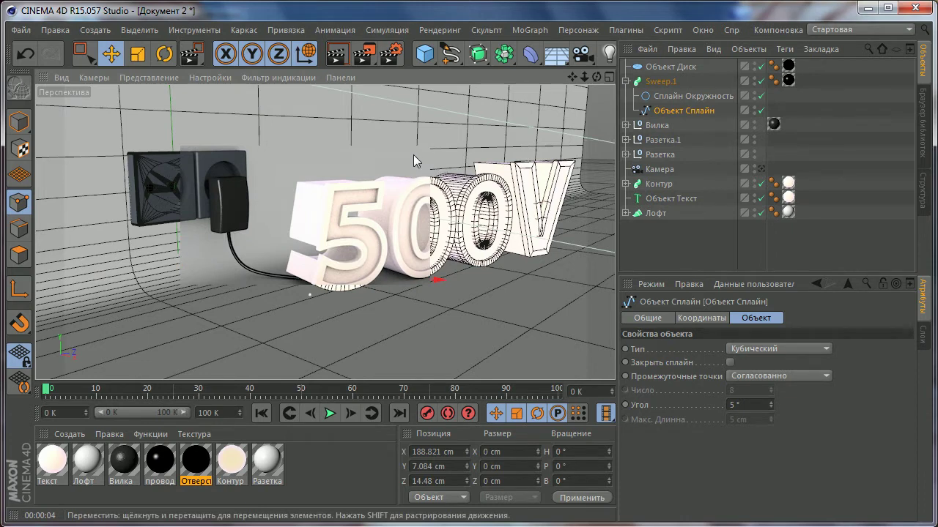
pyautogui.click(255, 271)
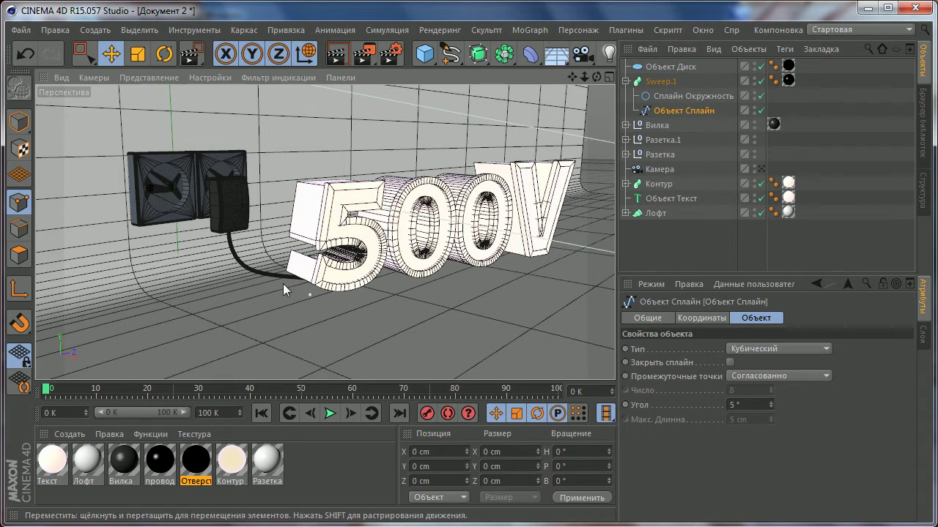
pyautogui.click(314, 469)
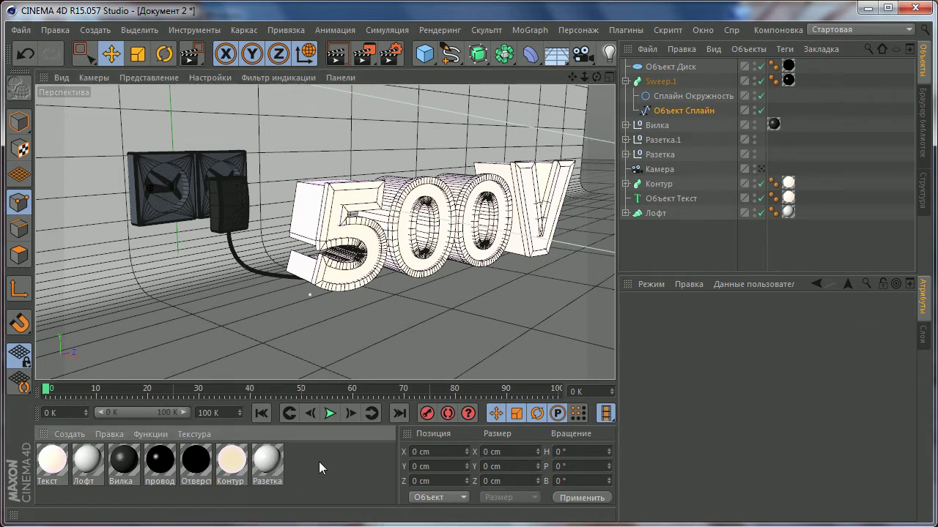
# - Keep Разетка white and set its specular to 16% width, 100% height, 15% falloff
pyautogui.doubleClick(267, 462)
pyautogui.click(240, 255)
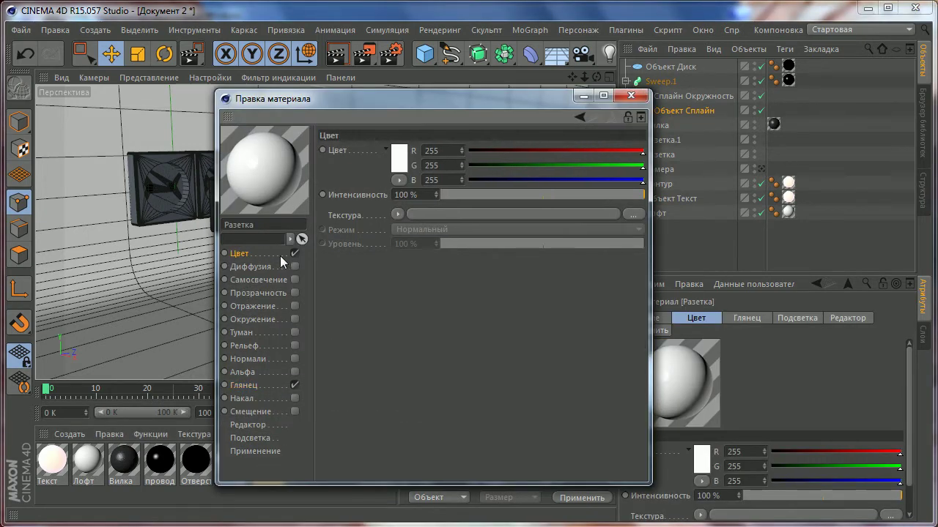
pyautogui.click(401, 159)
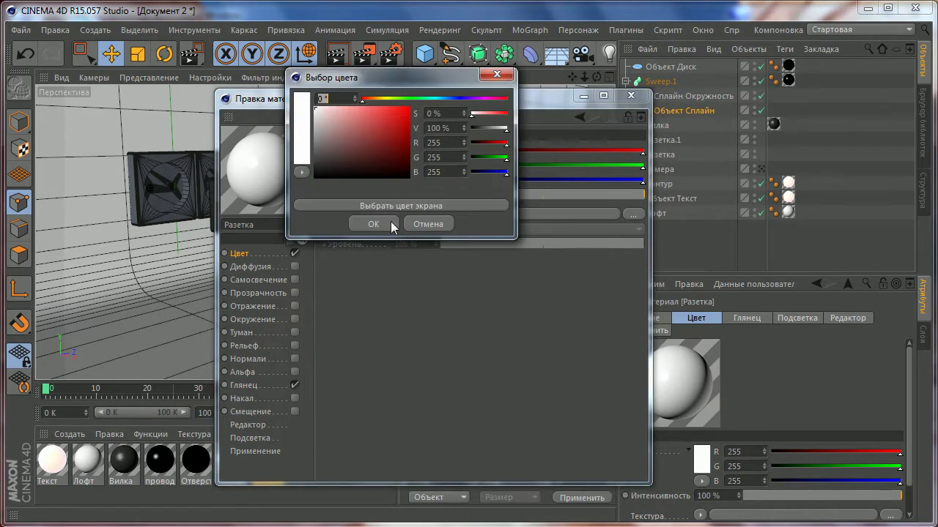
pyautogui.click(374, 225)
pyautogui.click(242, 385)
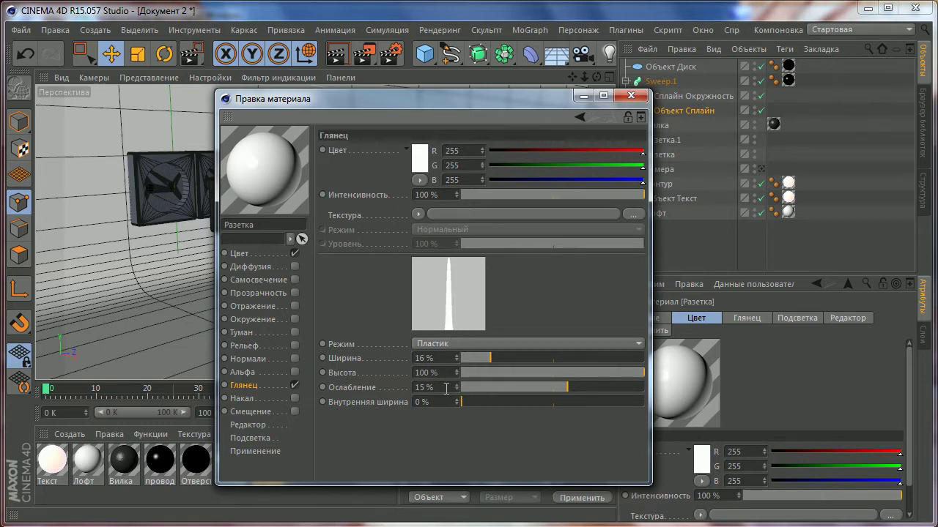
pyautogui.moveTo(512, 384); pyautogui.dragTo(553, 386)
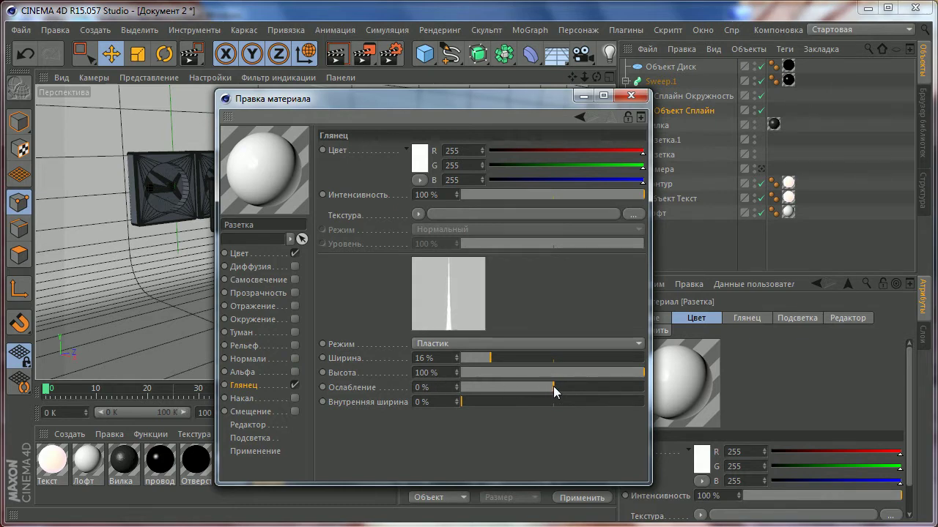
pyautogui.write('15')
pyautogui.press('Return')
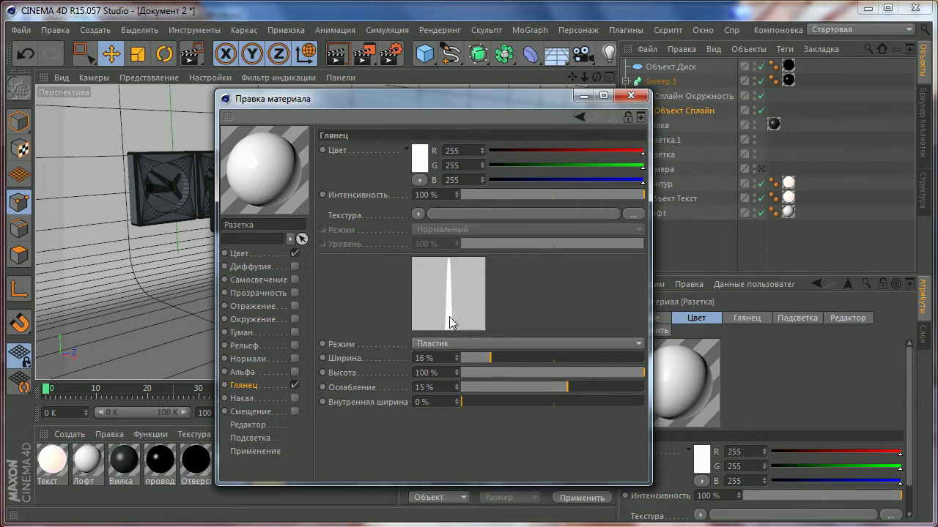
pyautogui.click(631, 95)
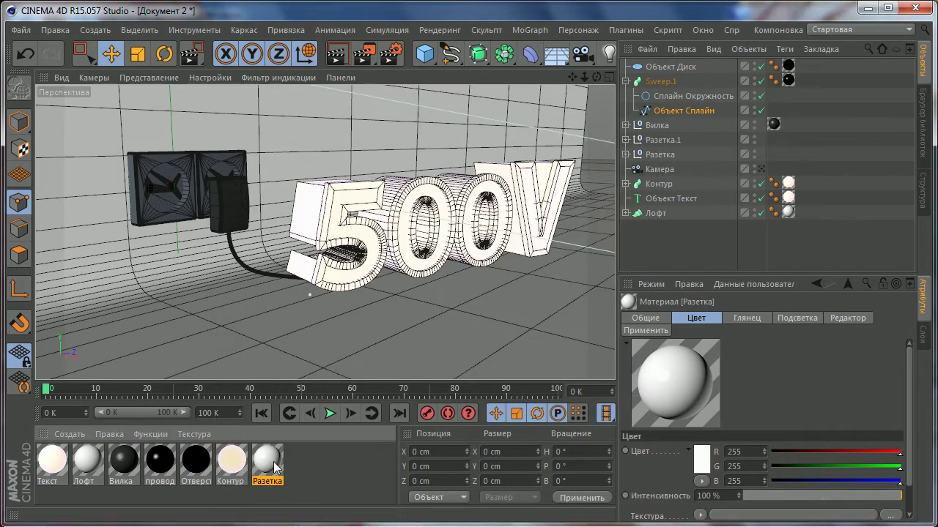
# - Apply the white Разетка material to the Разетка and Разетка.1 socket objects
pyautogui.click(653, 154)
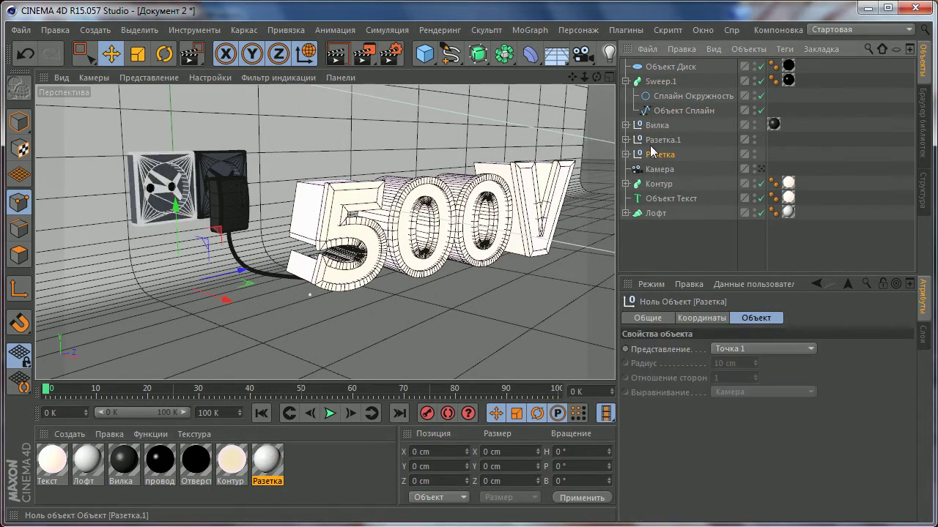
pyautogui.keyDown('ctrl'); pyautogui.click(655, 140); pyautogui.keyUp('ctrl')
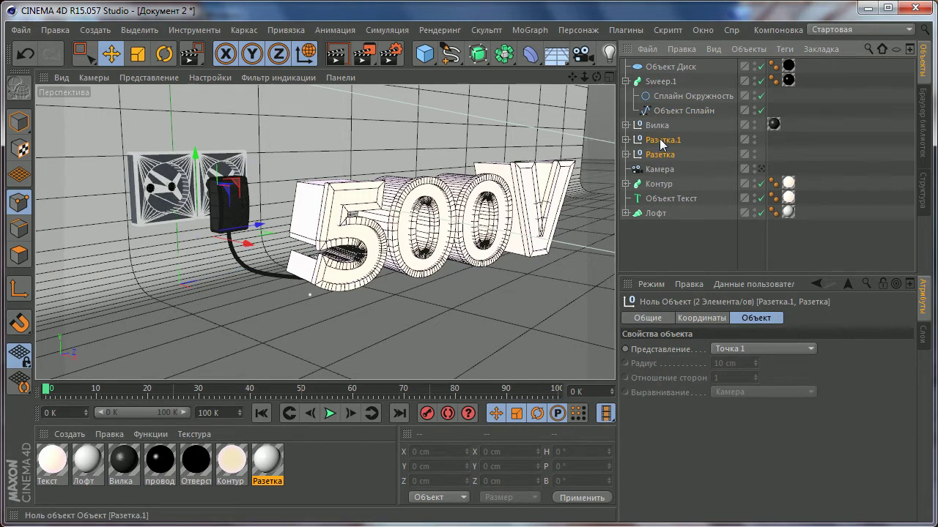
pyautogui.moveTo(268, 461); pyautogui.dragTo(149, 170)
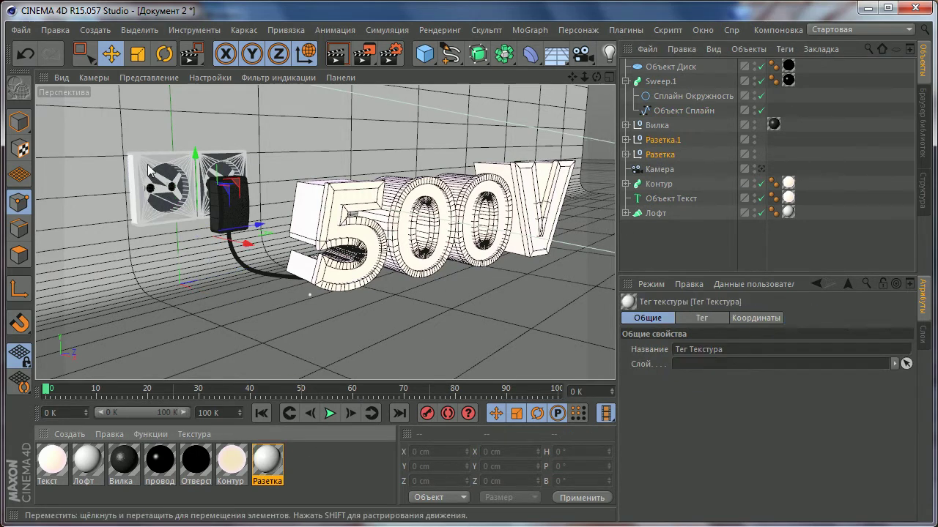
pyautogui.moveTo(273, 463)
pyautogui.mouseDown()
pyautogui.moveTo(773, 140)
pyautogui.moveTo(773, 153)
pyautogui.mouseUp()
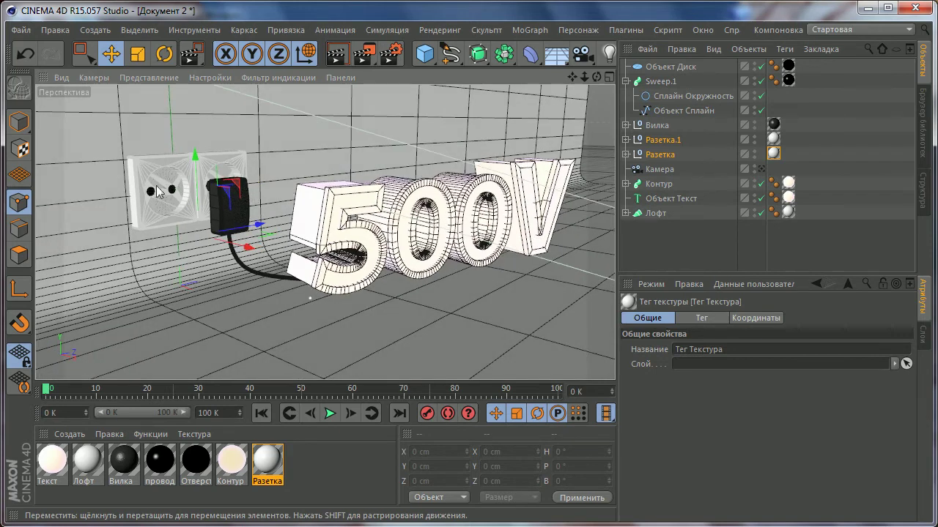
pyautogui.click(365, 474)
pyautogui.keyDown('alt'); pyautogui.moveTo(383, 199); pyautogui.dragTo(351, 202); pyautogui.keyUp('alt')
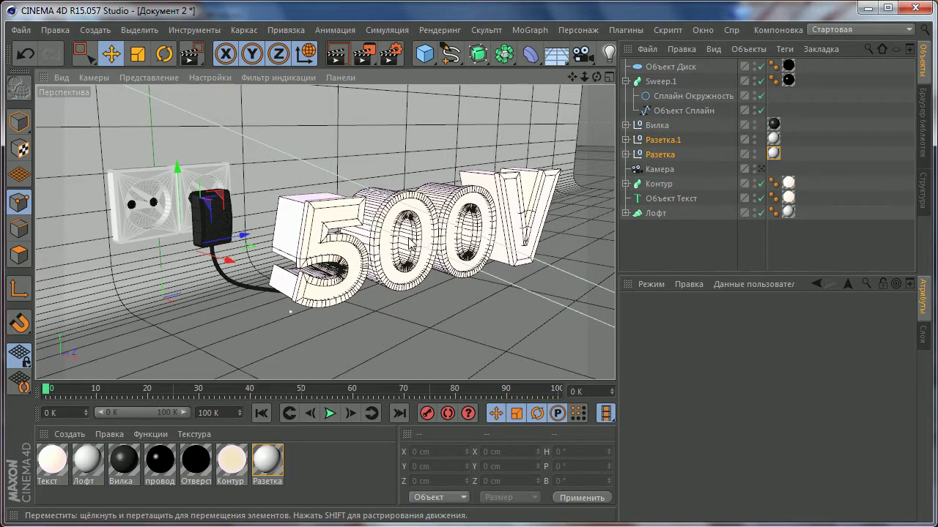
# - Add a light and switch the viewport display to Gouraud Shading
pyautogui.click(607, 53)
pyautogui.keyDown('alt'); pyautogui.moveTo(329, 220); pyautogui.dragTo(293, 219); pyautogui.keyUp('alt')
pyautogui.click(159, 82)
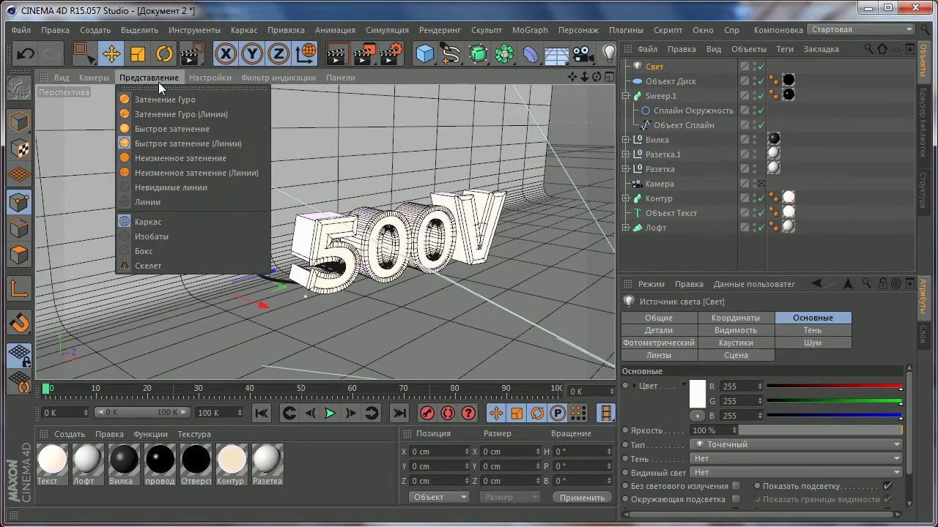
pyautogui.click(153, 104)
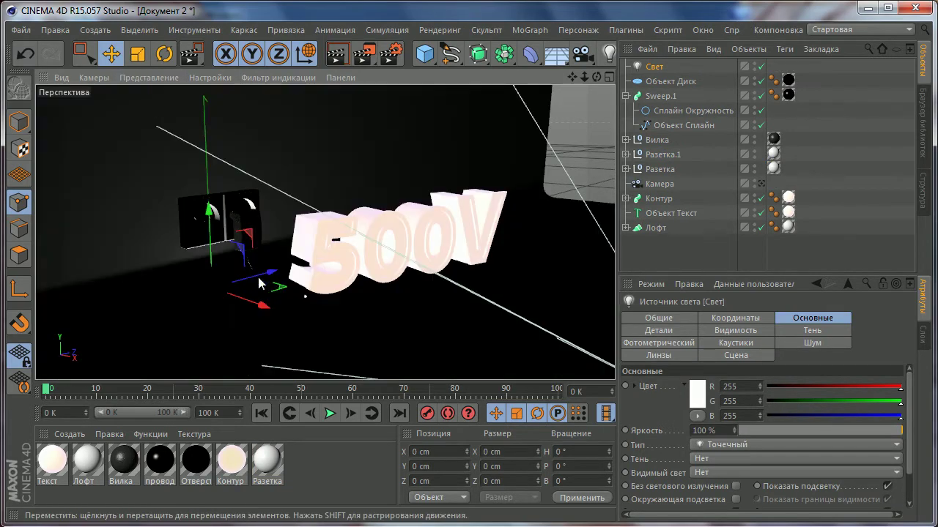
# - Move the Свет light up and to the right of the 500V text, then deselect it
pyautogui.moveTo(257, 274)
pyautogui.mouseDown()
pyautogui.moveTo(424, 315)
pyautogui.moveTo(442, 188)
pyautogui.moveTo(408, 247)
pyautogui.mouseUp()
pyautogui.keyDown('alt'); pyautogui.moveTo(356, 262); pyautogui.dragTo(477, 215); pyautogui.keyUp('alt')
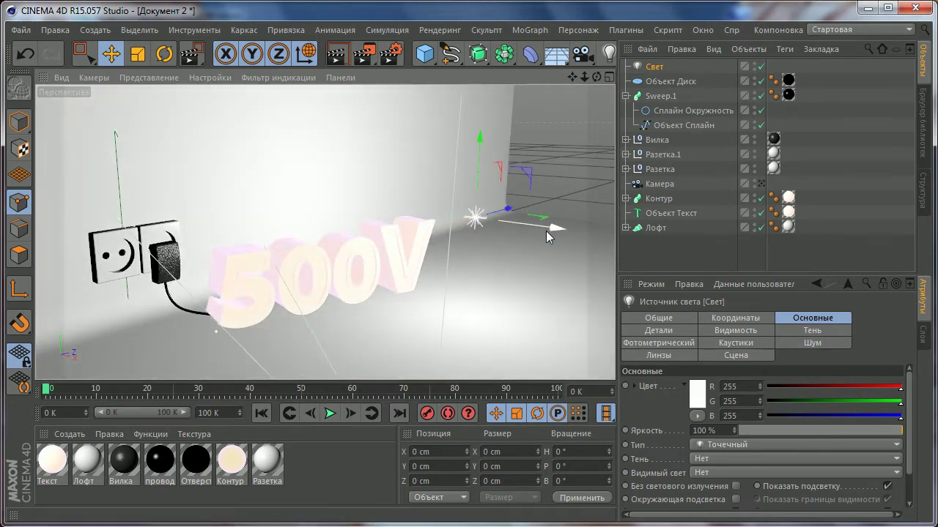
pyautogui.moveTo(548, 235)
pyautogui.mouseDown()
pyautogui.moveTo(184, 176)
pyautogui.moveTo(545, 239)
pyautogui.mouseUp()
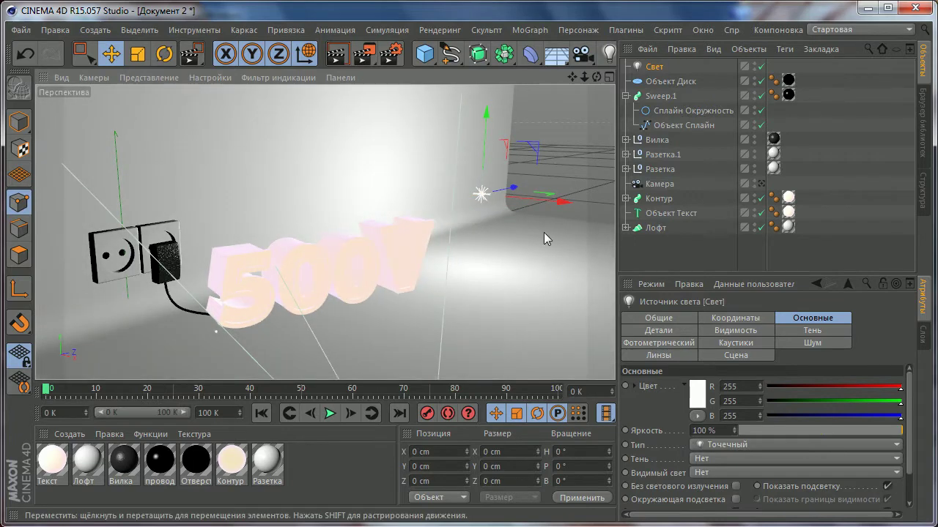
pyautogui.click(528, 356)
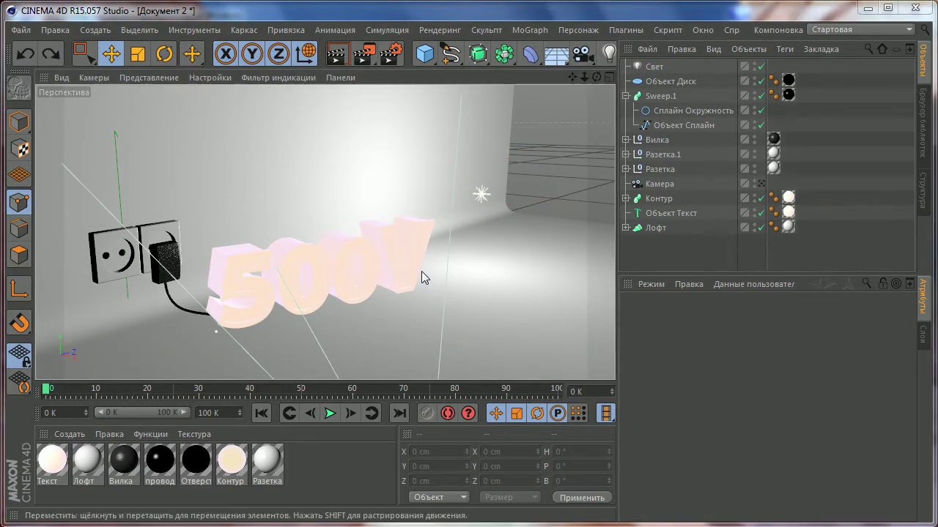
pyautogui.moveTo(447, 257)
pyautogui.keyDown('alt'); pyautogui.mouseDown()
pyautogui.moveTo(535, 245)
pyautogui.moveTo(525, 241)
pyautogui.moveTo(529, 227)
pyautogui.moveTo(468, 217)
pyautogui.mouseUp(); pyautogui.keyUp('alt')
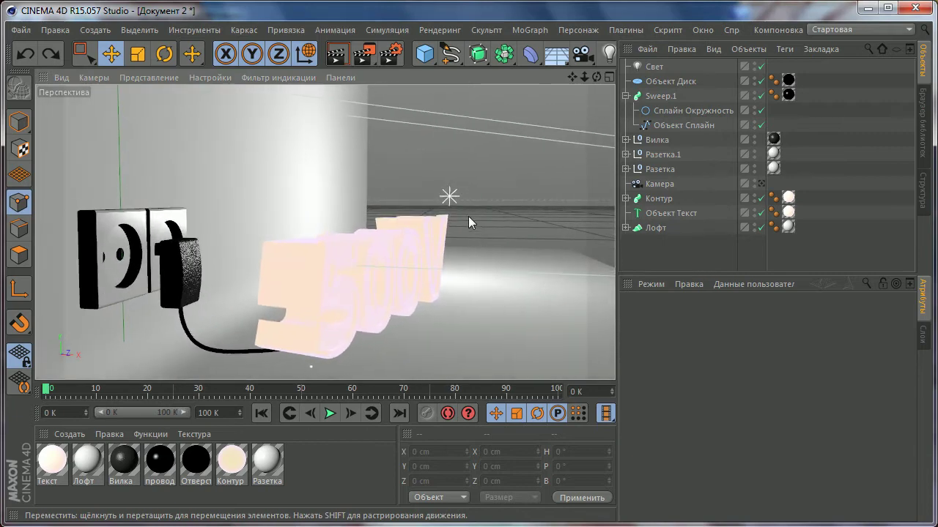
# - Give the Свет light a light cyan colour at 50 % brightness
pyautogui.click(654, 67)
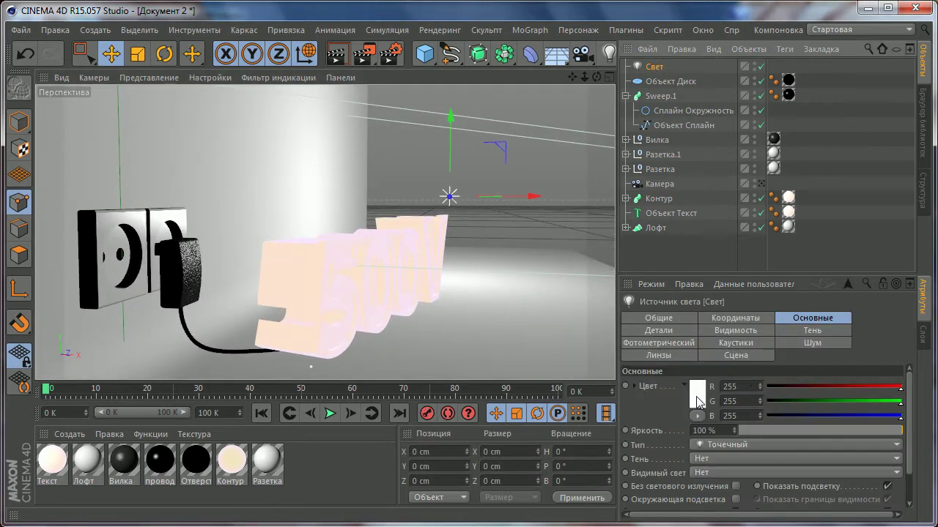
pyautogui.click(698, 401)
pyautogui.moveTo(660, 341); pyautogui.dragTo(735, 348)
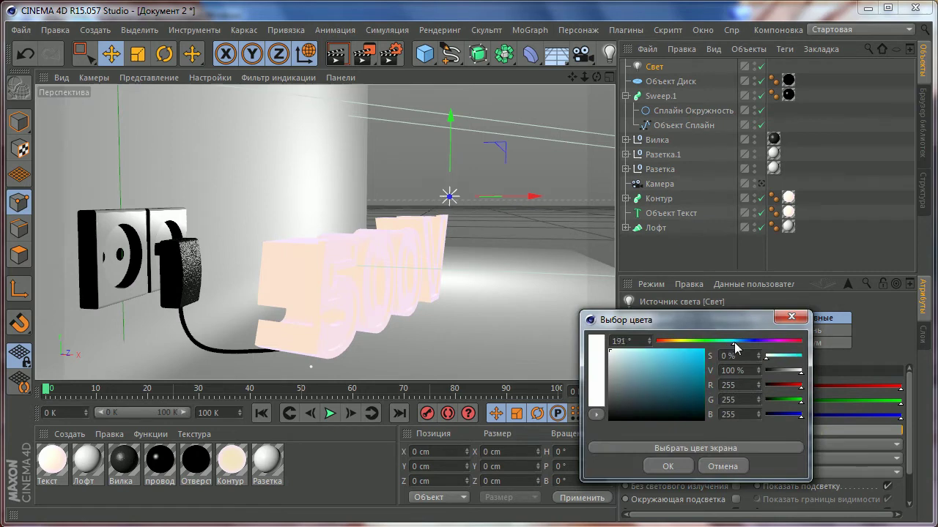
pyautogui.click(624, 353)
pyautogui.click(668, 468)
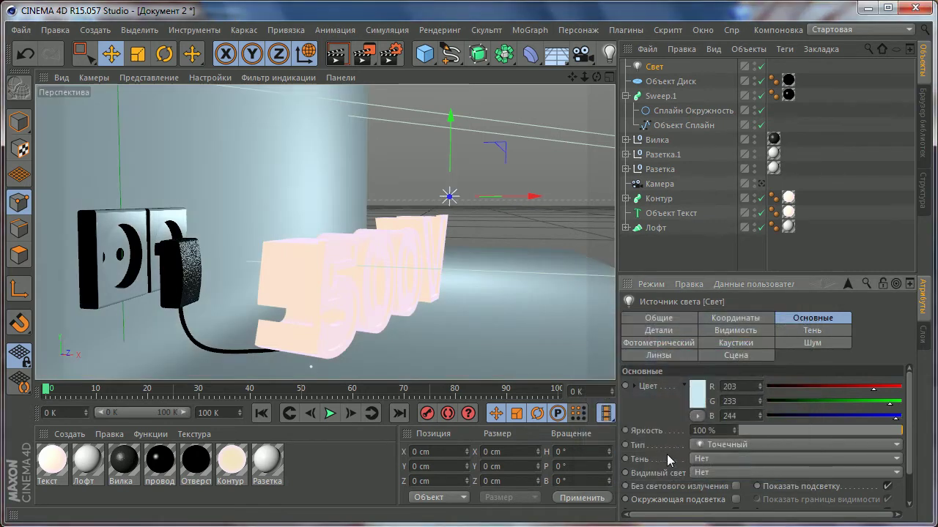
pyautogui.doubleClick(722, 431)
pyautogui.write('59')
pyautogui.press('BackSpace')
pyautogui.press('Return')
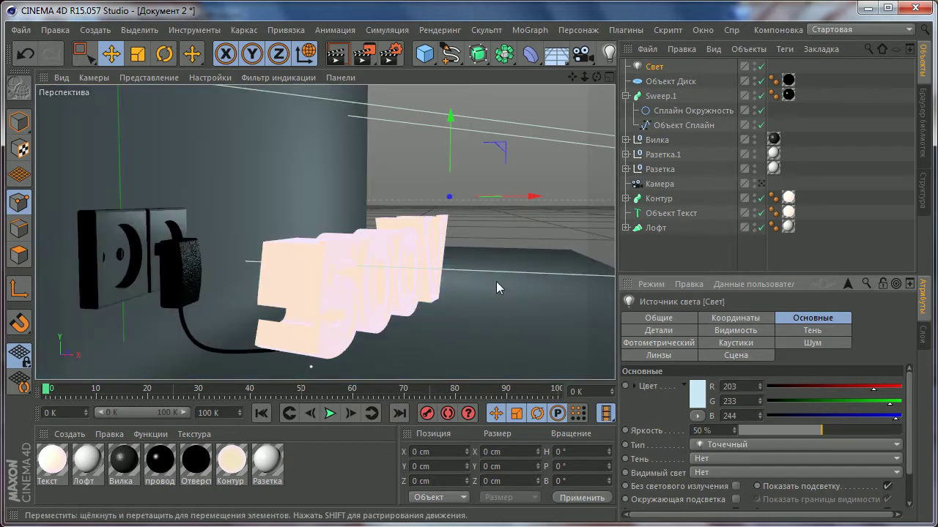
# - Set the Свет light's colour exactly to R 183, G 205, B 249
pyautogui.moveTo(496, 281)
pyautogui.keyDown('alt'); pyautogui.mouseDown()
pyautogui.moveTo(486, 274)
pyautogui.moveTo(490, 224)
pyautogui.moveTo(528, 215)
pyautogui.moveTo(498, 218)
pyautogui.mouseUp(); pyautogui.keyUp('alt')
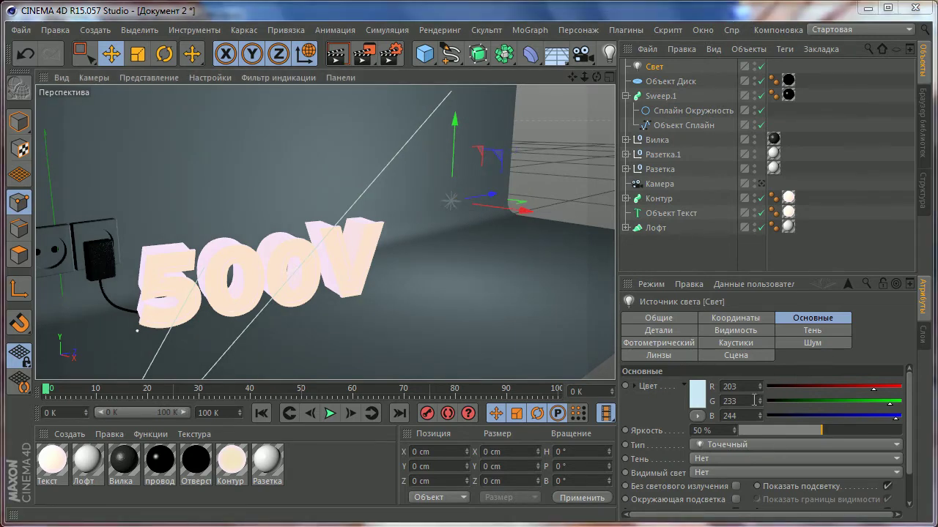
pyautogui.moveTo(743, 386); pyautogui.dragTo(722, 388)
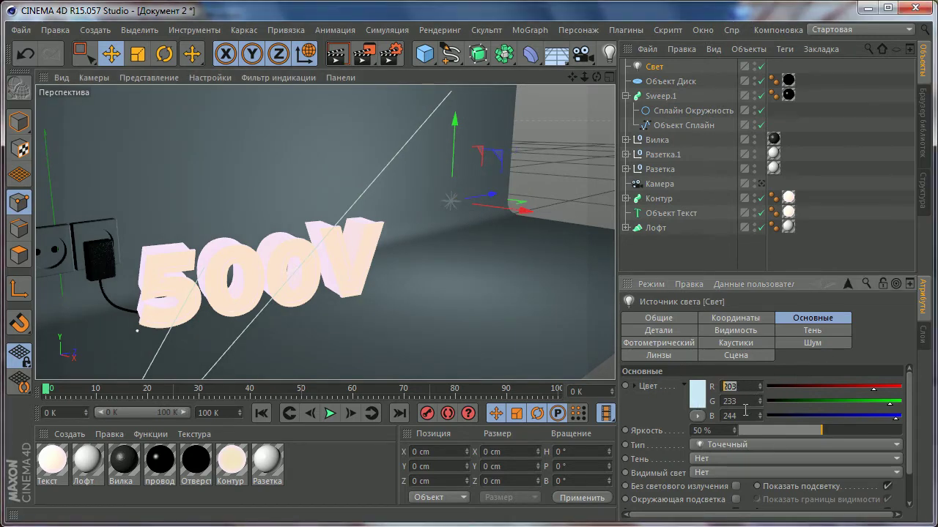
pyautogui.press('Return')
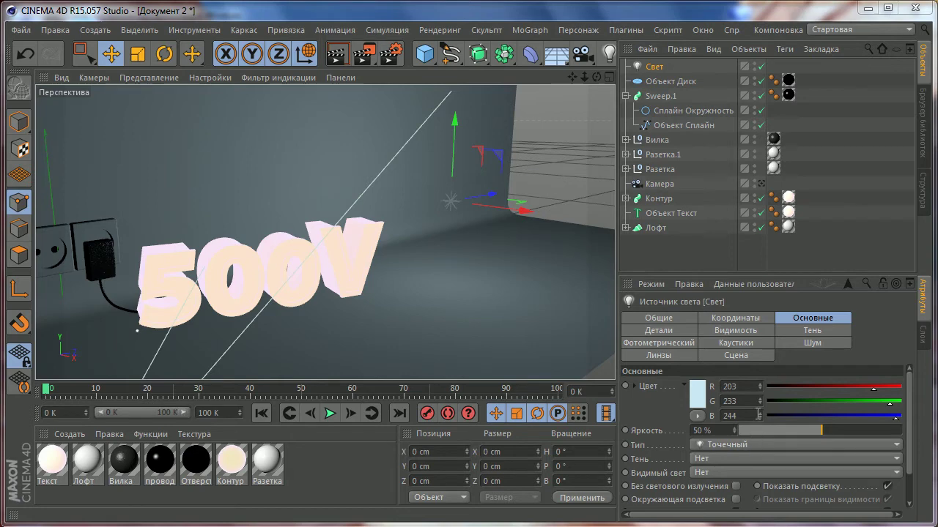
pyautogui.doubleClick(729, 387)
pyautogui.write('183')
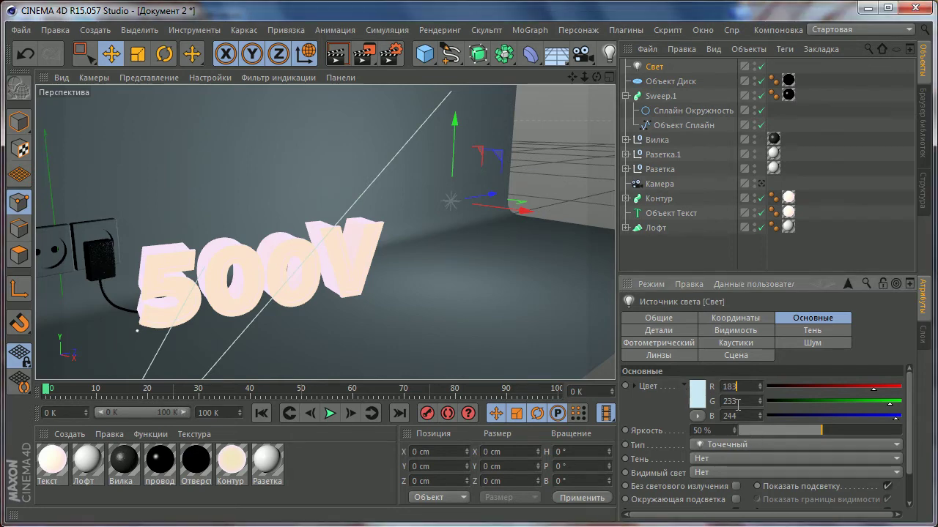
pyautogui.moveTo(738, 401); pyautogui.dragTo(709, 409)
pyautogui.write('205')
pyautogui.click(733, 416)
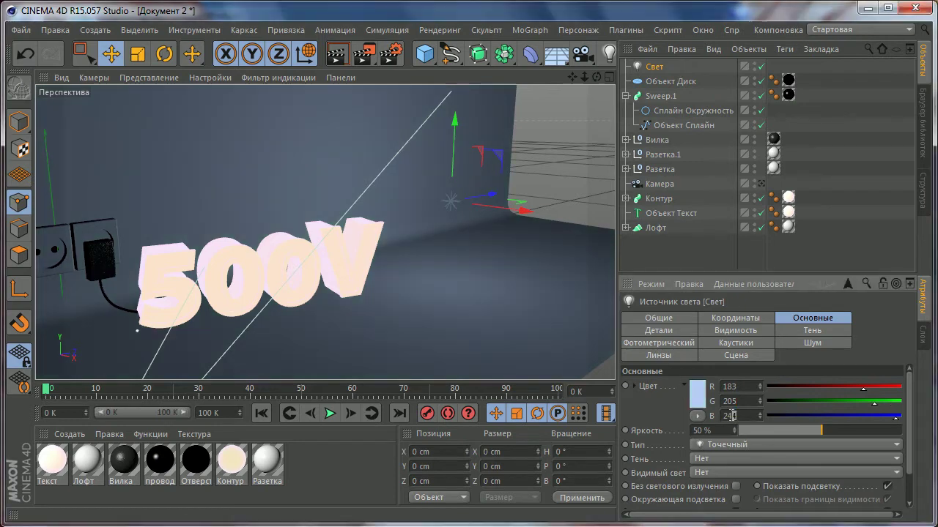
pyautogui.write('2')
pyautogui.write('9')
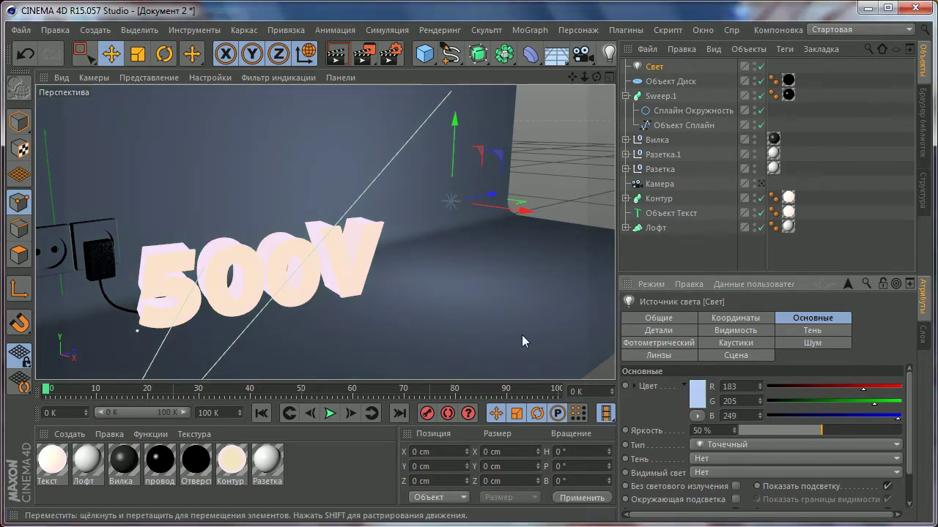
pyautogui.click(797, 332)
# - Give the light Поверхностная (area) shadows and keep its type as a point light
pyautogui.click(704, 387)
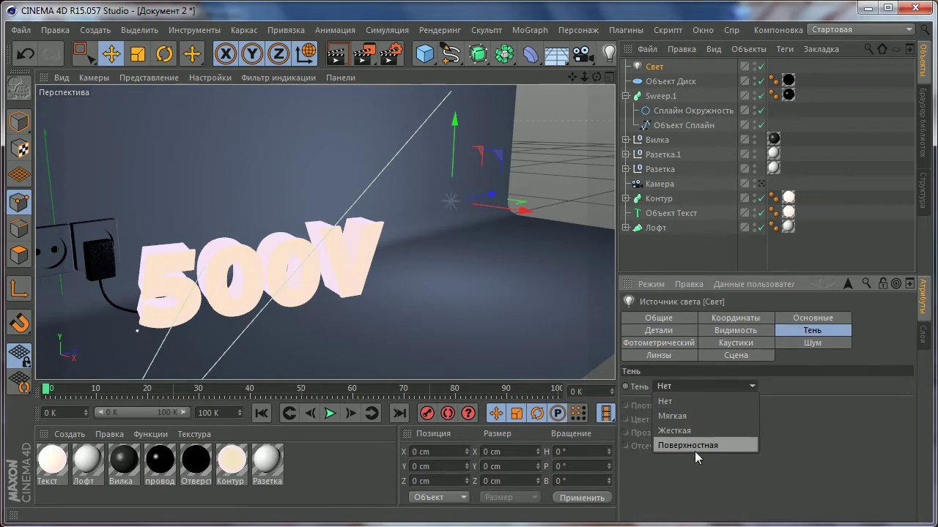
pyautogui.click(695, 452)
pyautogui.moveTo(408, 264)
pyautogui.keyDown('alt'); pyautogui.mouseDown()
pyautogui.moveTo(458, 265)
pyautogui.moveTo(482, 325)
pyautogui.mouseUp(); pyautogui.keyUp('alt')
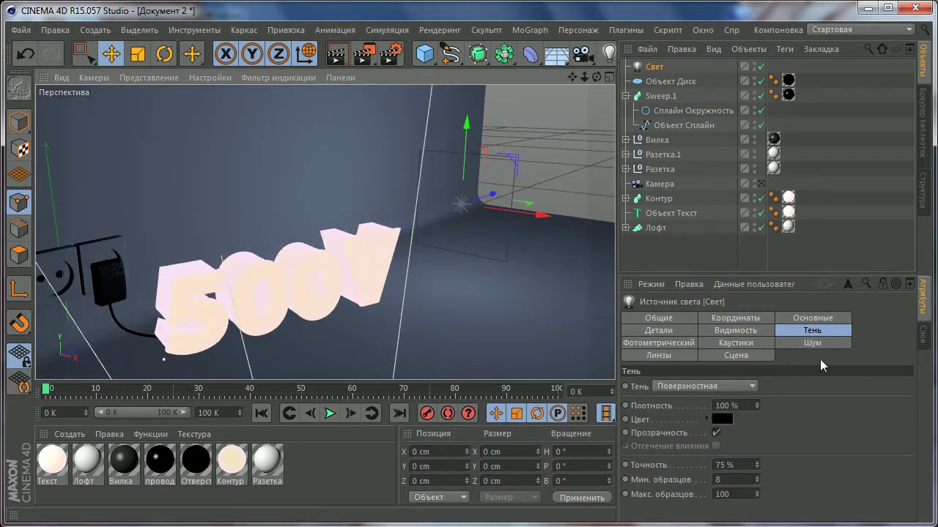
pyautogui.click(809, 320)
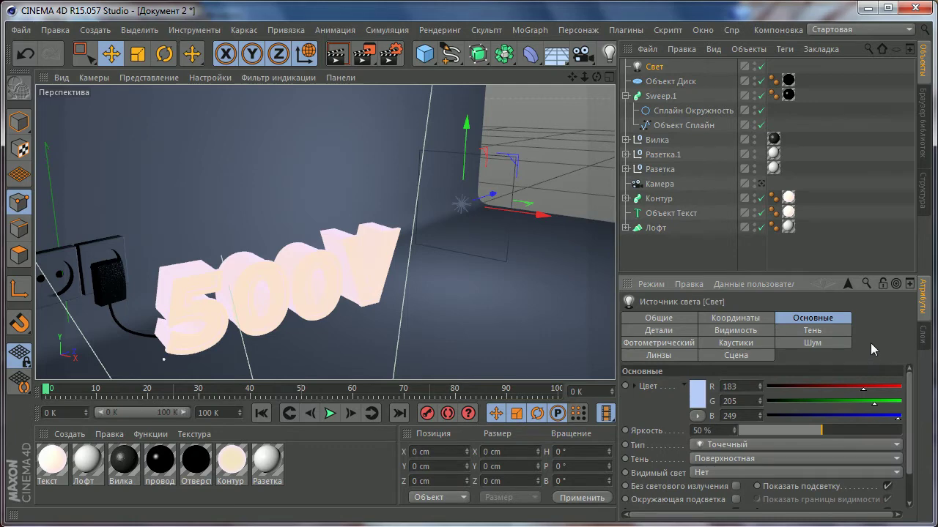
pyautogui.click(895, 445)
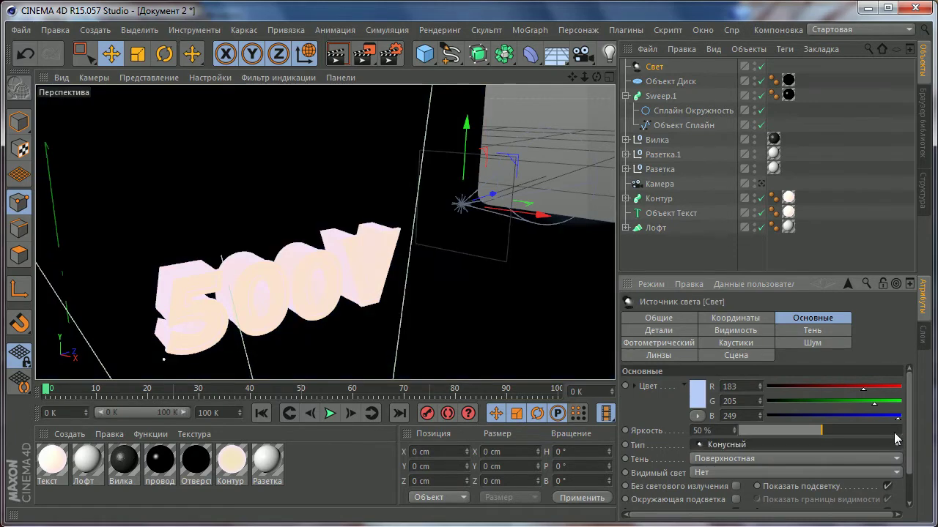
pyautogui.click(841, 446)
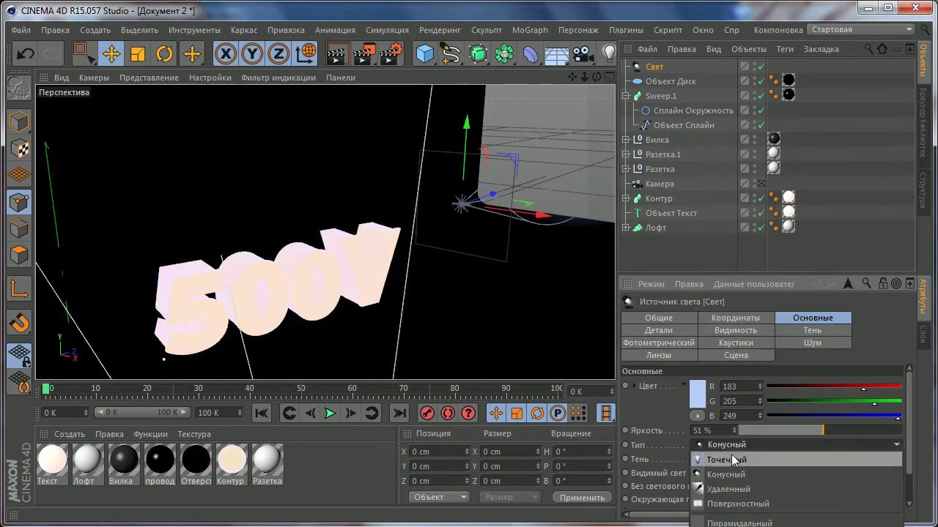
pyautogui.click(731, 462)
# - Nudge the light 8.23 cm along Y, then duplicate it as Свет.1 beside the socket
pyautogui.moveTo(224, 279)
pyautogui.keyDown('alt'); pyautogui.mouseDown()
pyautogui.moveTo(422, 275)
pyautogui.moveTo(524, 231)
pyautogui.mouseUp(); pyautogui.keyUp('alt')
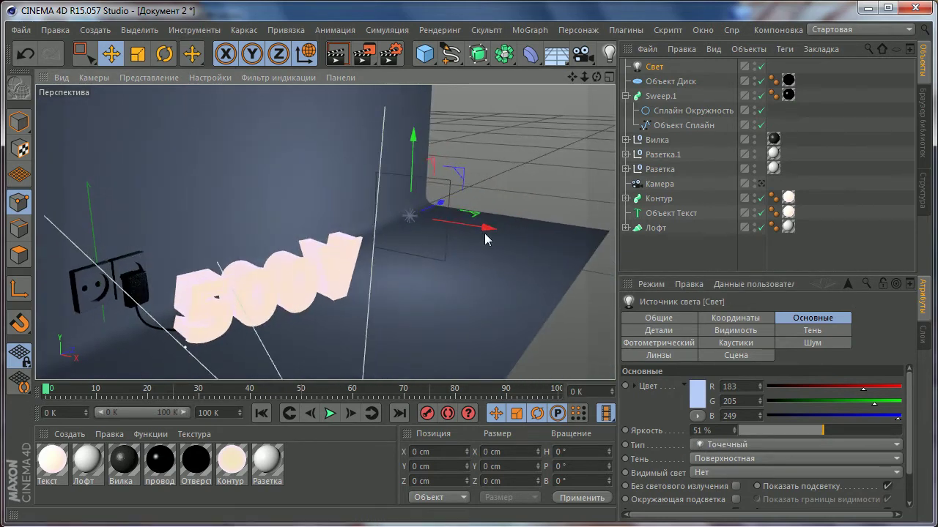
pyautogui.moveTo(461, 251)
pyautogui.keyDown('alt'); pyautogui.mouseDown()
pyautogui.moveTo(283, 254)
pyautogui.moveTo(411, 235)
pyautogui.mouseUp(); pyautogui.keyUp('alt')
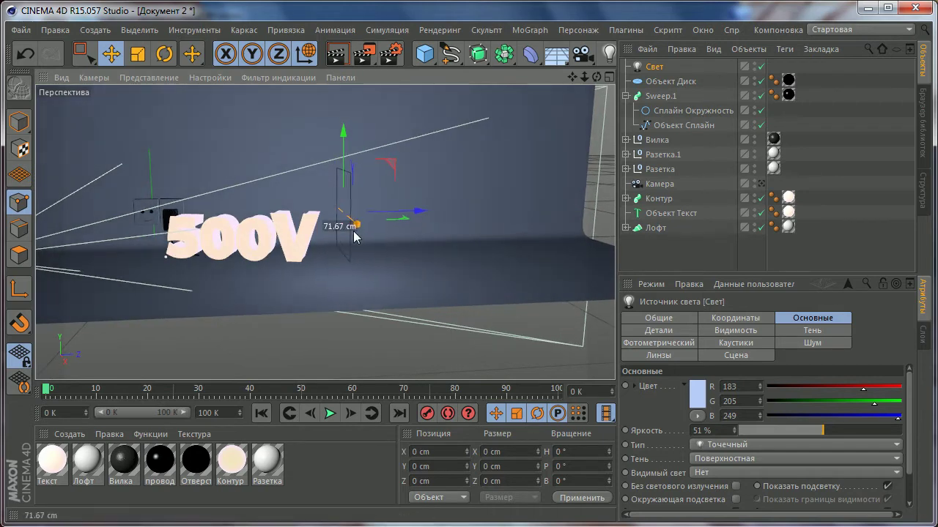
pyautogui.moveTo(339, 135); pyautogui.dragTo(347, 134)
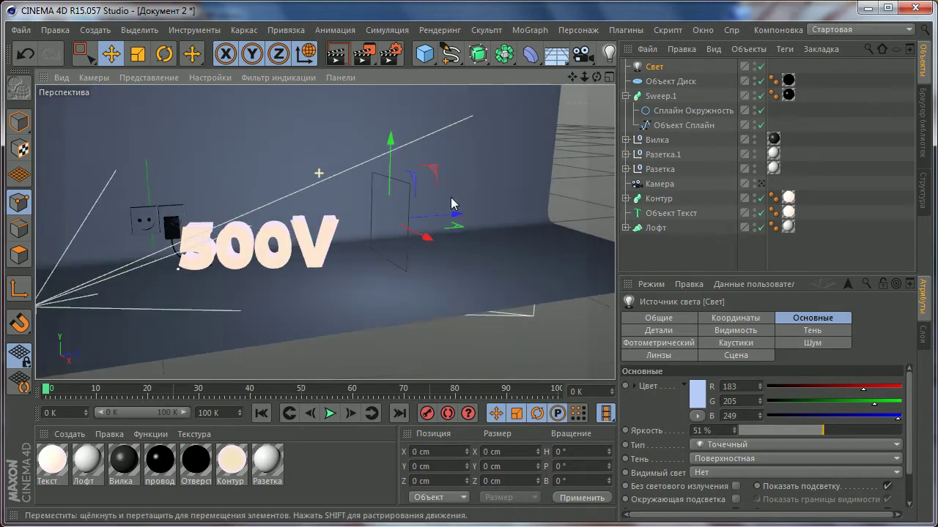
pyautogui.keyDown('alt'); pyautogui.moveTo(449, 209); pyautogui.dragTo(485, 225); pyautogui.keyUp('alt')
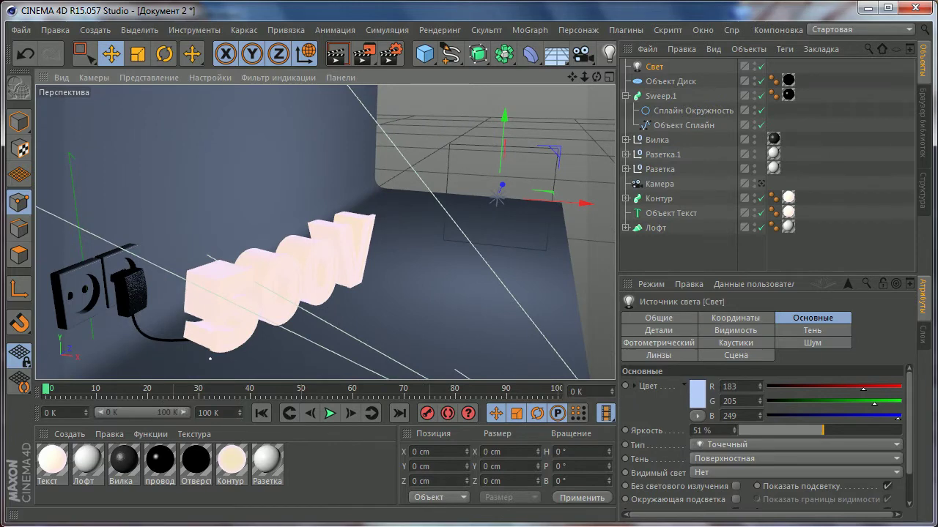
pyautogui.keyDown('alt'); pyautogui.moveTo(462, 270); pyautogui.dragTo(316, 290); pyautogui.keyUp('alt')
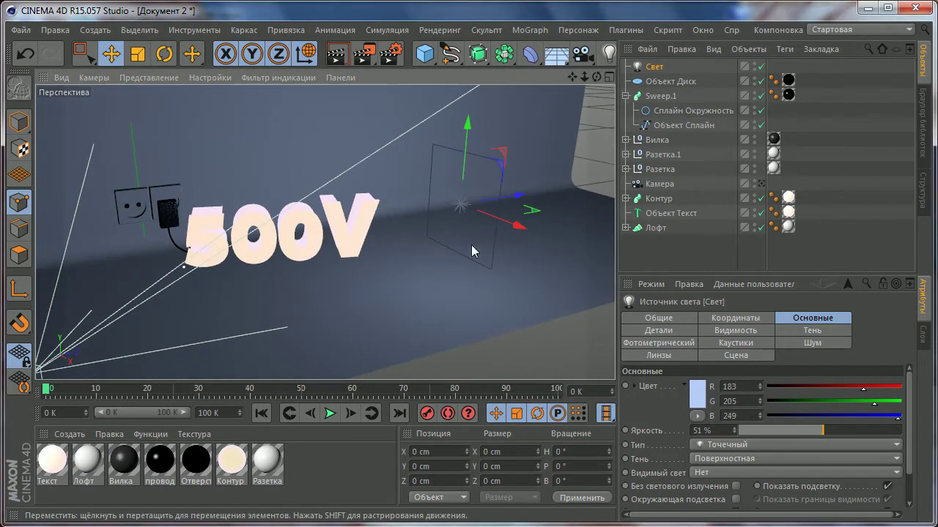
pyautogui.moveTo(396, 252)
pyautogui.keyDown('alt'); pyautogui.mouseDown()
pyautogui.moveTo(309, 234)
pyautogui.moveTo(477, 247)
pyautogui.moveTo(456, 258)
pyautogui.moveTo(486, 198)
pyautogui.moveTo(472, 211)
pyautogui.mouseUp(); pyautogui.keyUp('alt')
pyautogui.scroll(2, 472, 211)
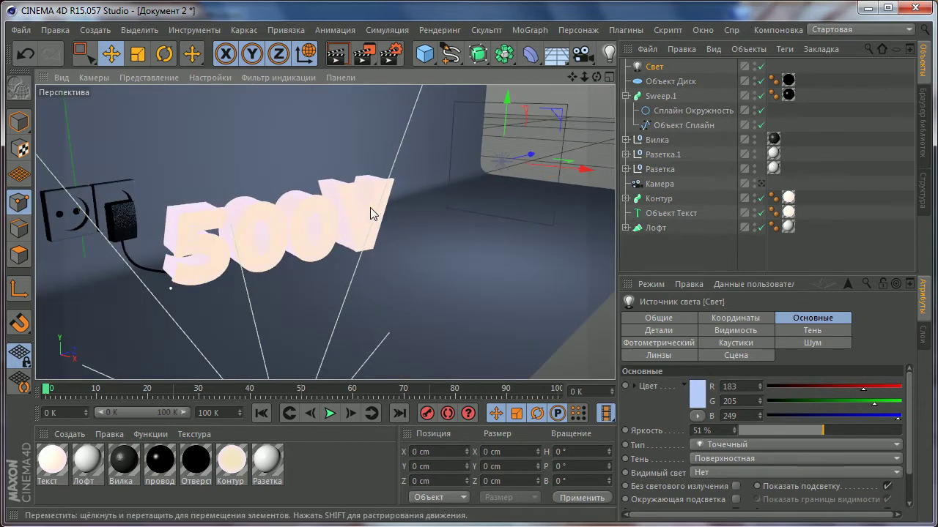
pyautogui.scroll(1, 381, 225)
pyautogui.scroll(2, 394, 226)
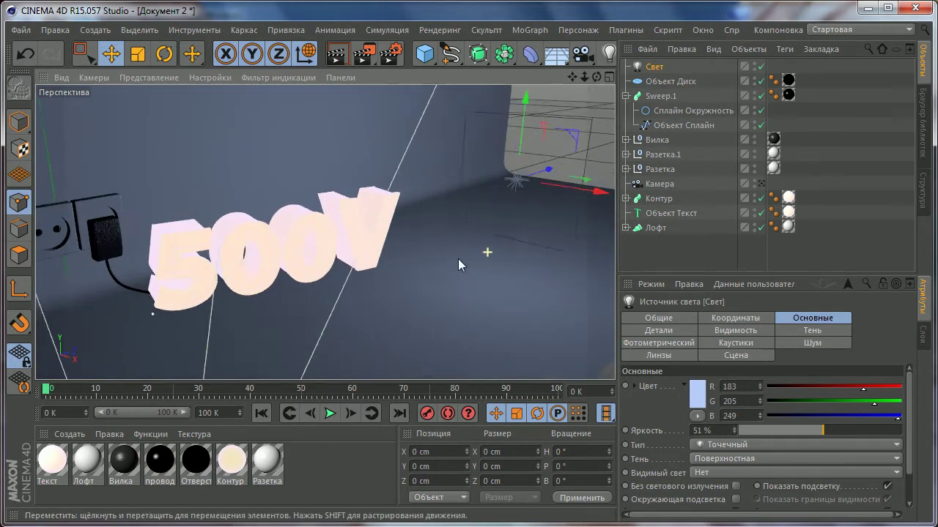
pyautogui.keyDown('alt'); pyautogui.moveTo(458, 258); pyautogui.dragTo(486, 215); pyautogui.keyUp('alt')
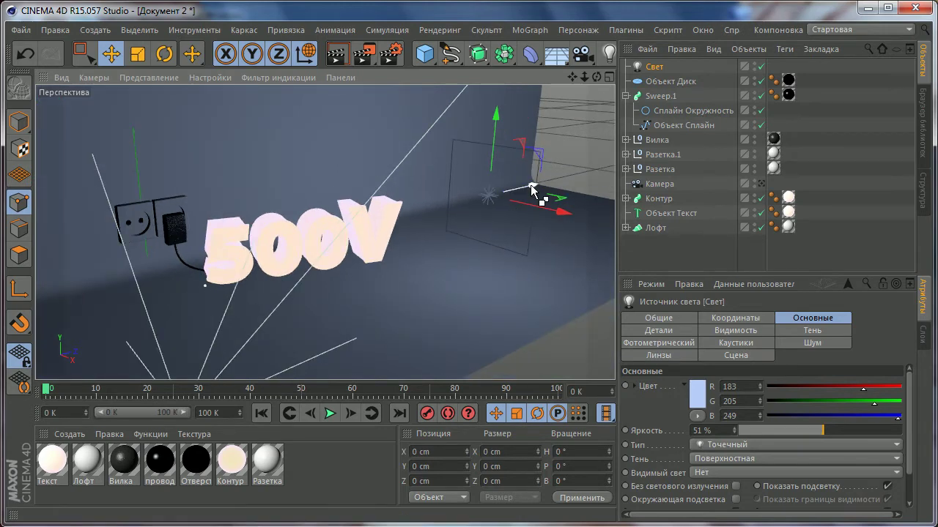
pyautogui.keyDown('ctrl'); pyautogui.moveTo(532, 191); pyautogui.dragTo(121, 253); pyautogui.keyUp('ctrl')
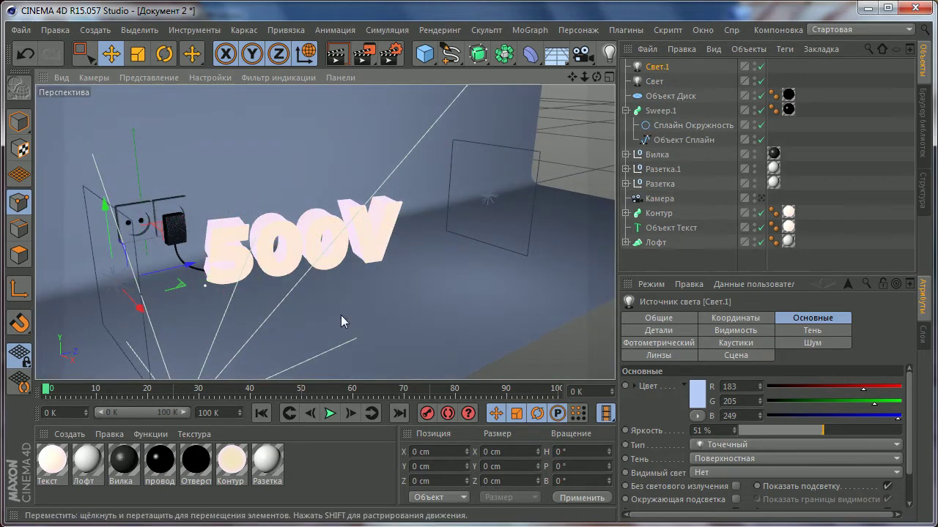
pyautogui.moveTo(315, 246)
pyautogui.keyDown('alt'); pyautogui.mouseDown()
pyautogui.moveTo(305, 269)
pyautogui.moveTo(252, 262)
pyautogui.moveTo(433, 237)
pyautogui.moveTo(73, 226)
pyautogui.moveTo(220, 227)
pyautogui.mouseUp(); pyautogui.keyUp('alt')
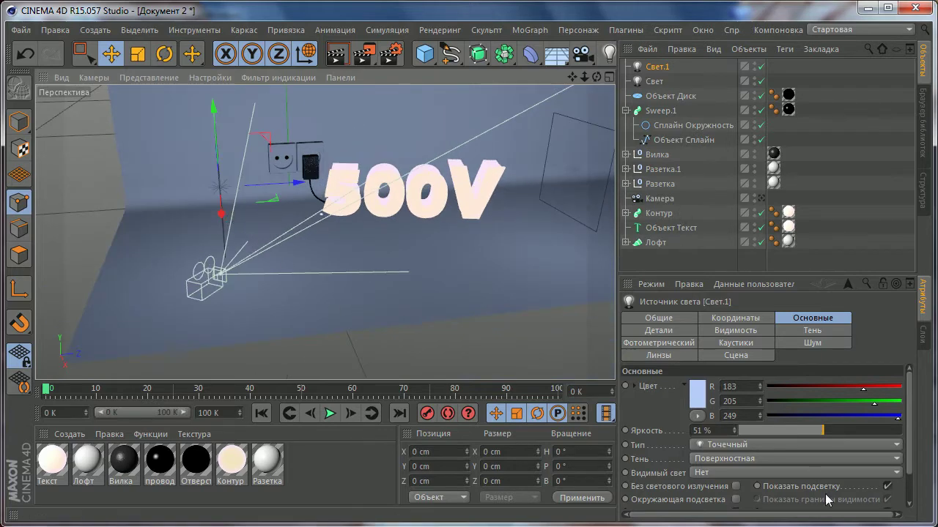
# - Recolour Свет.1 warm yellow with R 244, G 212, B 115
pyautogui.scroll(3, 430, 252)
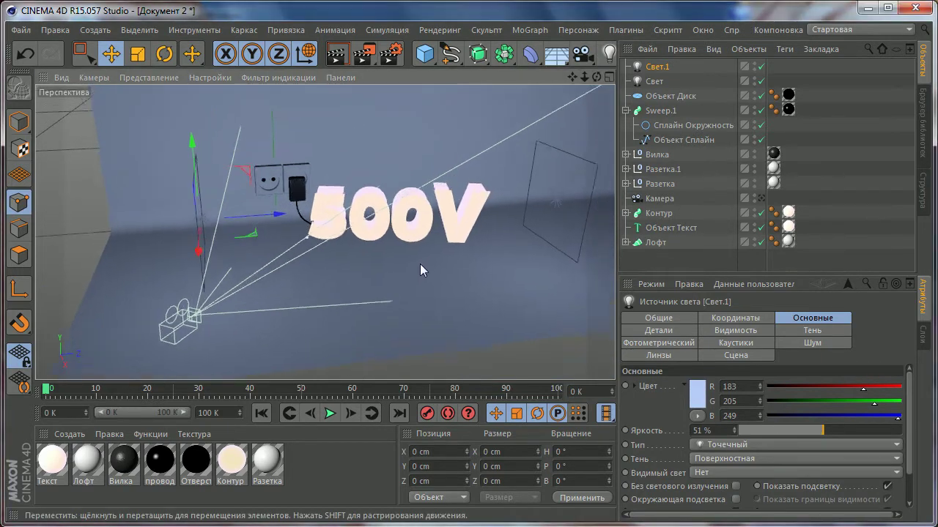
pyautogui.scroll(2, 419, 263)
pyautogui.click(687, 390)
pyautogui.write('224')
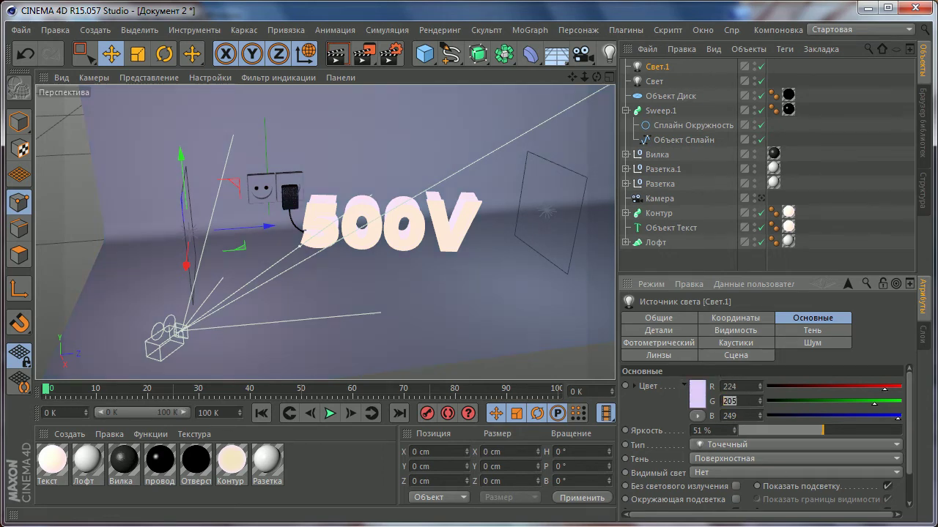
pyautogui.press('Return')
pyautogui.click(753, 400)
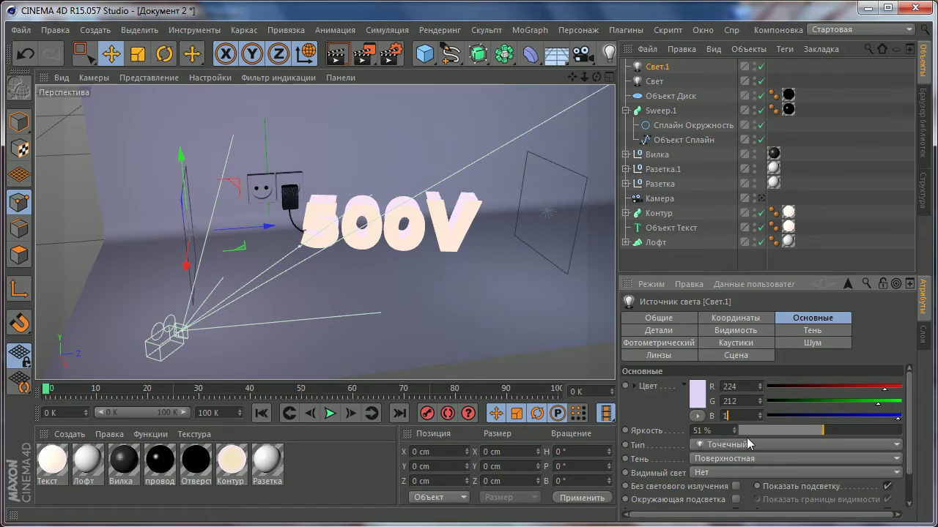
pyautogui.write('15')
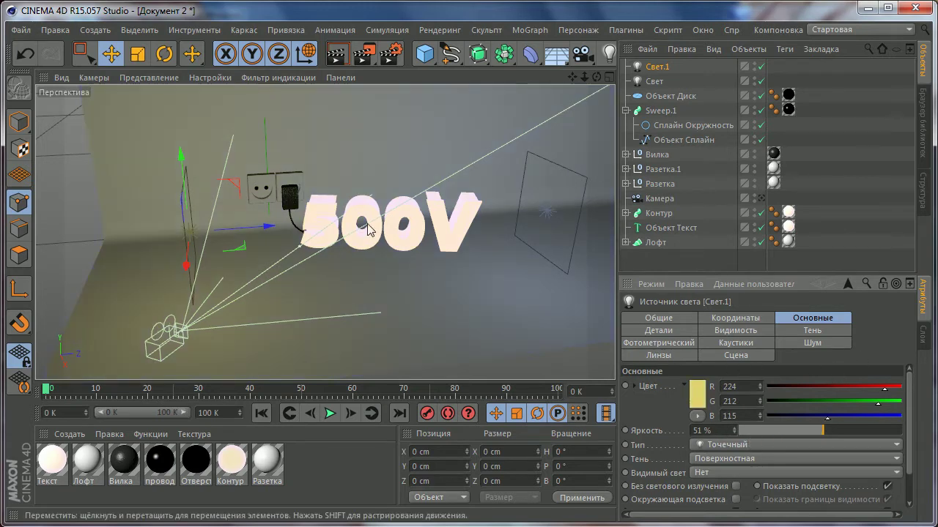
pyautogui.keyDown('alt'); pyautogui.moveTo(337, 220); pyautogui.dragTo(400, 222); pyautogui.keyUp('alt')
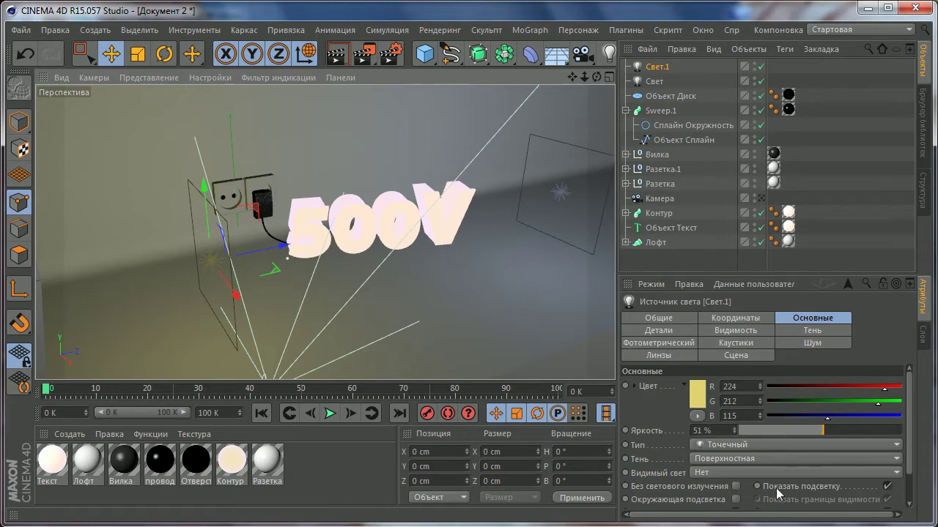
pyautogui.moveTo(323, 159)
pyautogui.keyDown('alt'); pyautogui.mouseDown()
pyautogui.moveTo(423, 203)
pyautogui.moveTo(501, 311)
pyautogui.mouseUp(); pyautogui.keyUp('alt')
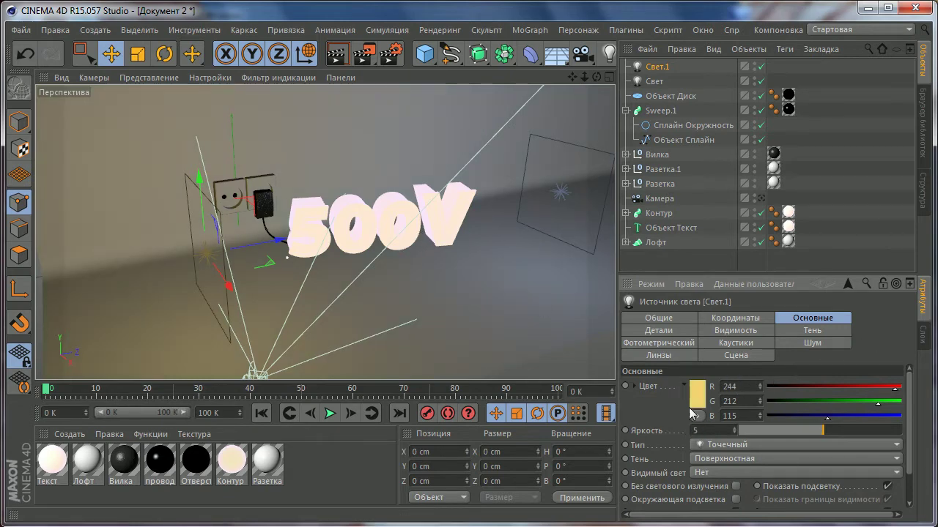
pyautogui.write('0 %')
# - Move Свет.1 along its X and Y axes to sit lower and left beside the socket
pyautogui.click(811, 331)
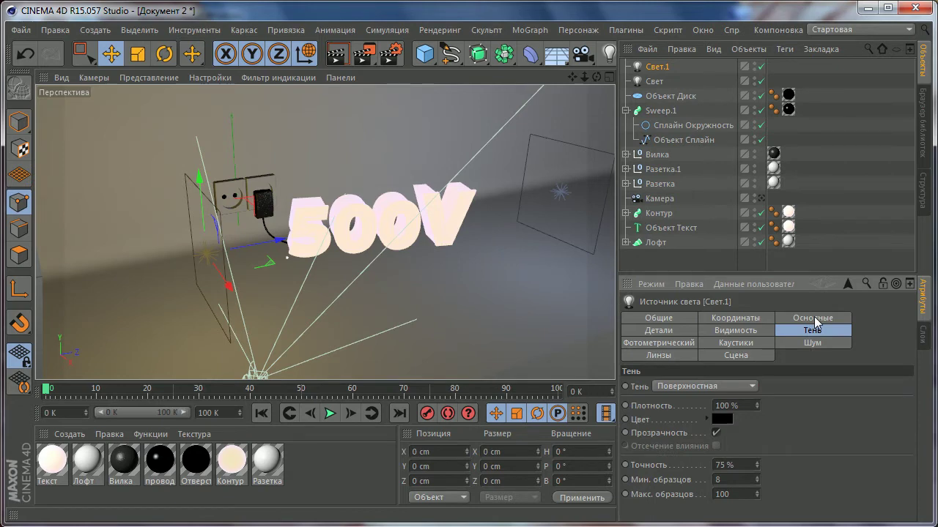
pyautogui.click(814, 318)
pyautogui.click(654, 81)
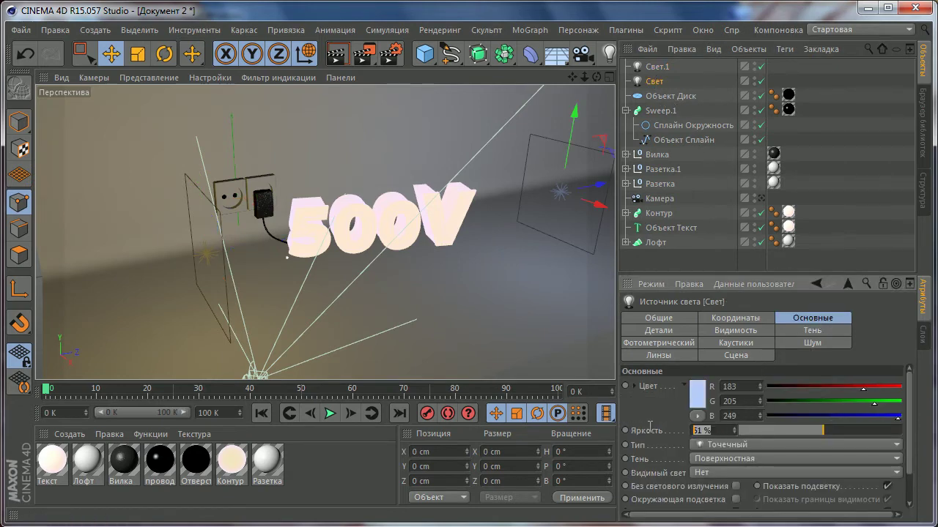
pyautogui.click(656, 67)
pyautogui.keyDown('alt'); pyautogui.moveTo(383, 261); pyautogui.dragTo(503, 234); pyautogui.keyUp('alt')
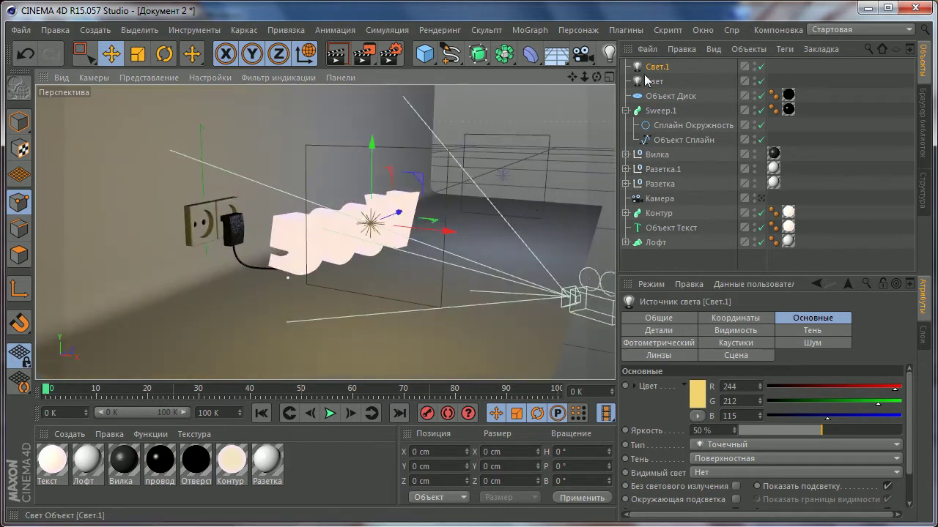
pyautogui.click(654, 81)
pyautogui.moveTo(440, 253)
pyautogui.keyDown('alt'); pyautogui.mouseDown()
pyautogui.moveTo(517, 254)
pyautogui.moveTo(417, 310)
pyautogui.mouseUp(); pyautogui.keyUp('alt')
pyautogui.click(656, 66)
pyautogui.moveTo(414, 236)
pyautogui.mouseDown()
pyautogui.moveTo(437, 242)
pyautogui.moveTo(385, 233)
pyautogui.mouseUp()
pyautogui.moveTo(307, 157)
pyautogui.mouseDown()
pyautogui.moveTo(318, 252)
pyautogui.moveTo(323, 224)
pyautogui.moveTo(318, 241)
pyautogui.moveTo(167, 294)
pyautogui.moveTo(124, 264)
pyautogui.moveTo(173, 263)
pyautogui.moveTo(303, 205)
pyautogui.moveTo(251, 199)
pyautogui.moveTo(269, 212)
pyautogui.moveTo(269, 182)
pyautogui.moveTo(277, 233)
pyautogui.moveTo(295, 220)
pyautogui.moveTo(333, 233)
pyautogui.moveTo(345, 199)
pyautogui.mouseUp()
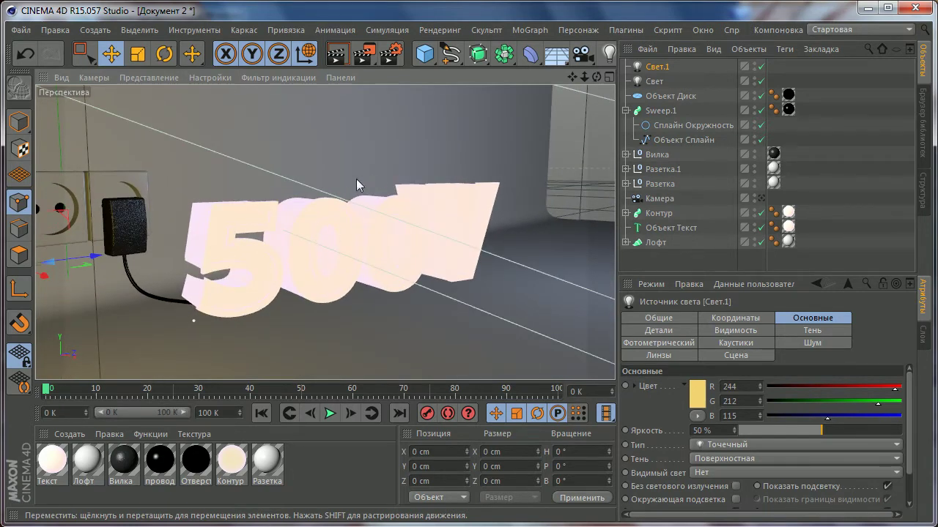
pyautogui.moveTo(348, 189)
pyautogui.keyDown('alt'); pyautogui.mouseDown()
pyautogui.moveTo(382, 192)
pyautogui.moveTo(345, 202)
pyautogui.mouseUp(); pyautogui.keyUp('alt')
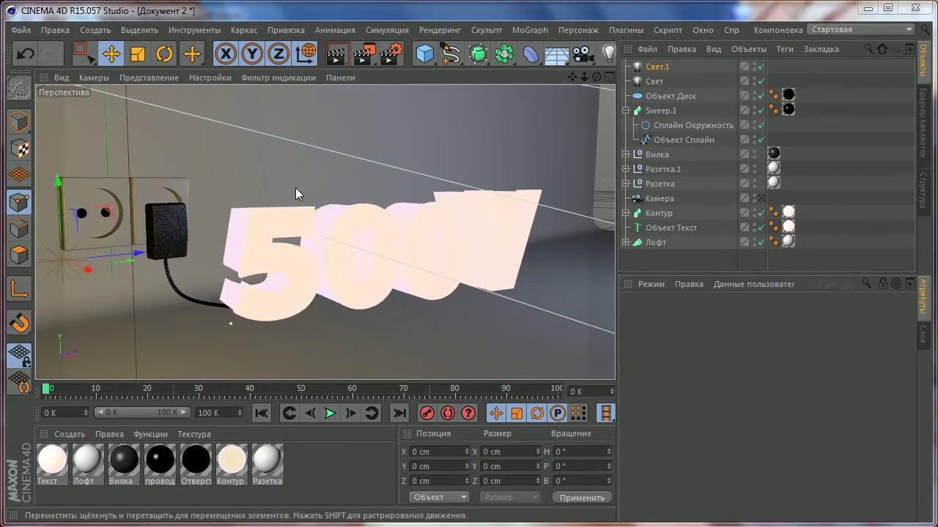
# - Add the Глобальное освещение (GI) effect to the render settings
pyautogui.click(391, 54)
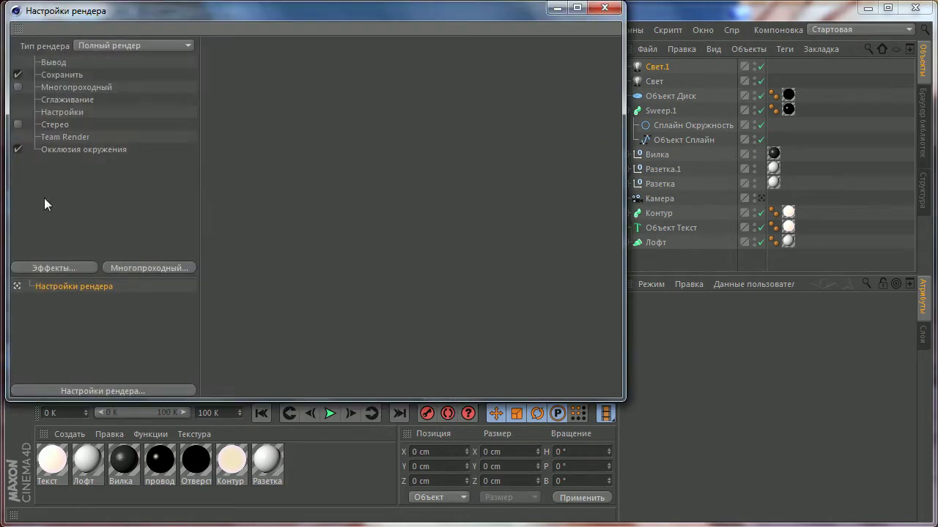
pyautogui.click(53, 266)
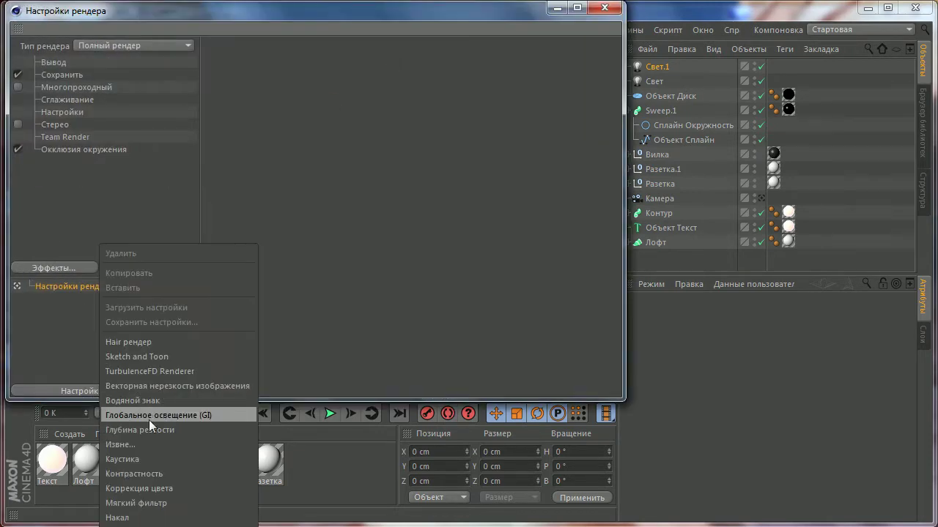
pyautogui.click(156, 417)
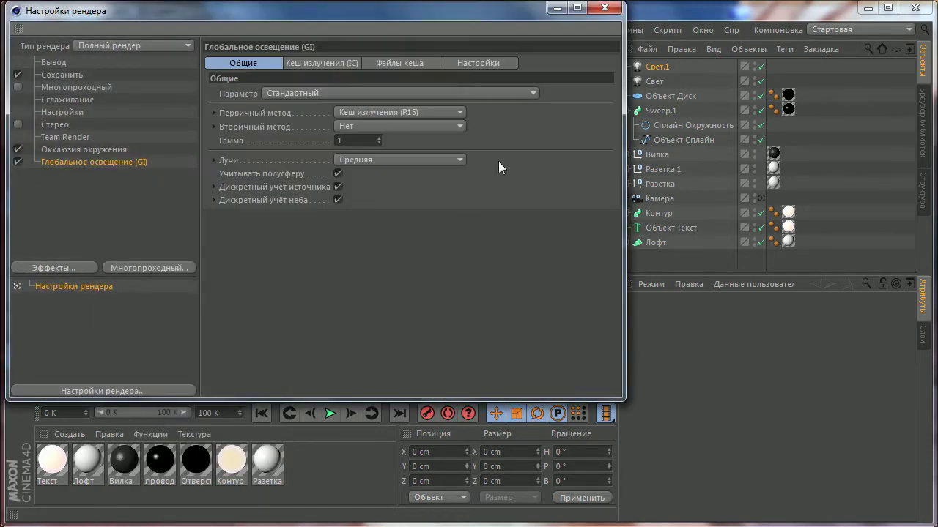
pyautogui.click(604, 7)
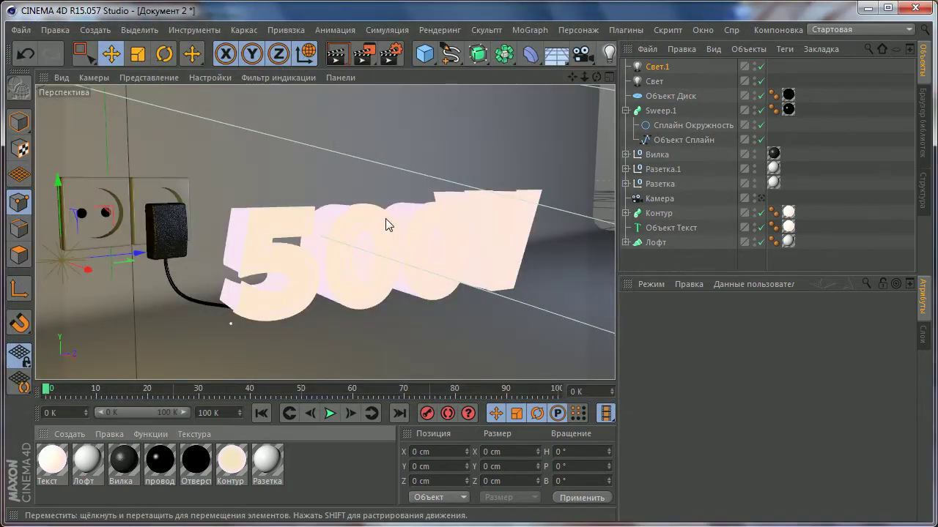
# - Create a trial material with Самосвечение enabled, then delete it again
pyautogui.doubleClick(337, 469)
pyautogui.doubleClick(55, 469)
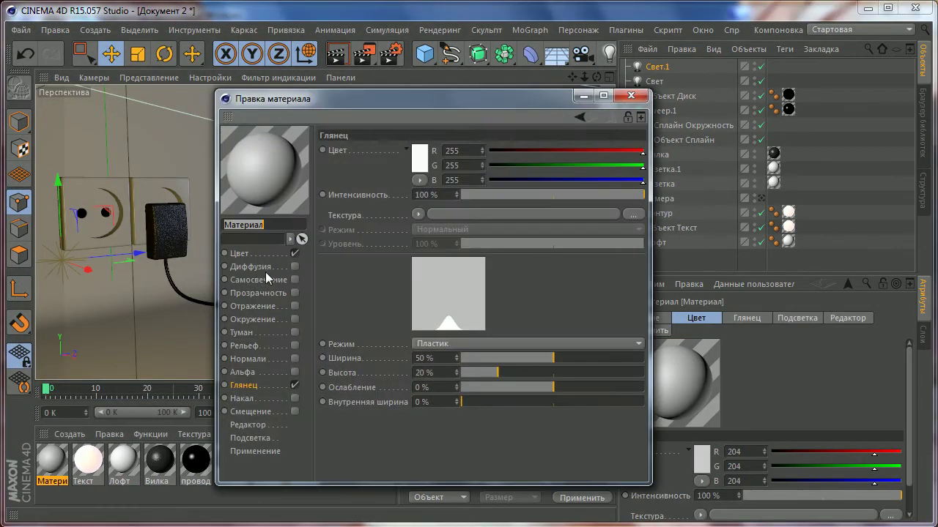
pyautogui.click(294, 280)
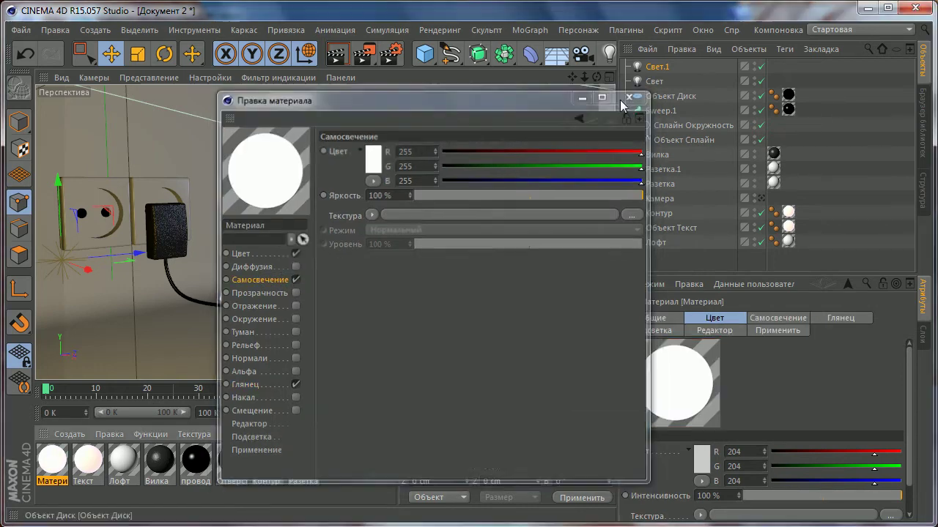
pyautogui.click(631, 95)
pyautogui.press('Delete')
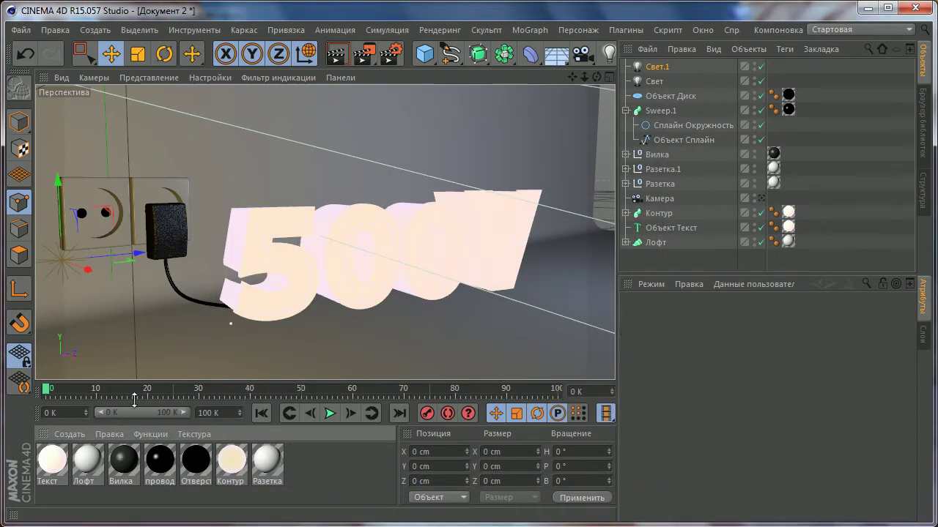
pyautogui.keyDown('alt'); pyautogui.moveTo(426, 211); pyautogui.dragTo(353, 229); pyautogui.keyUp('alt')
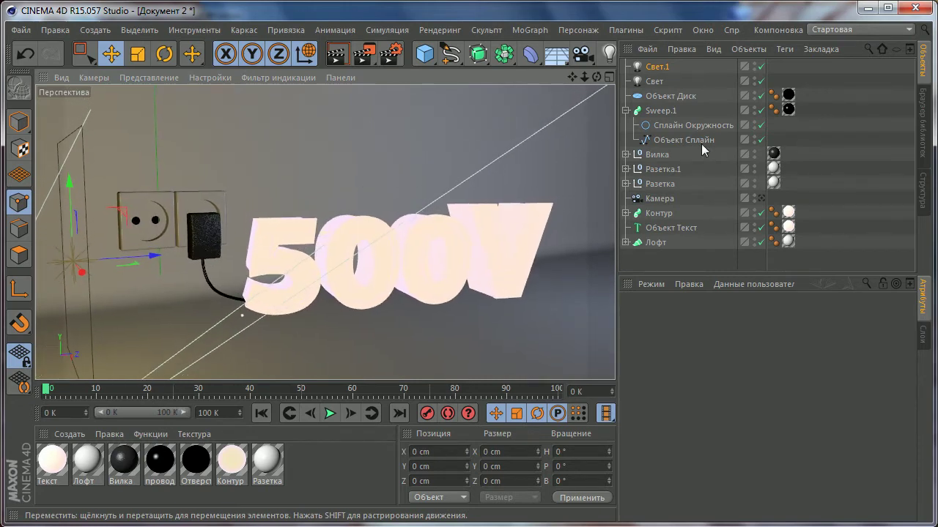
pyautogui.click(761, 198)
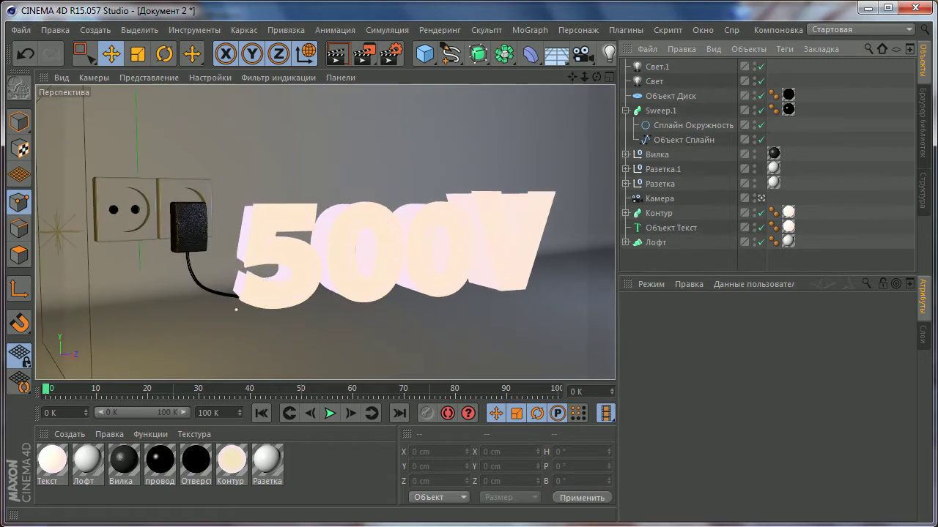
pyautogui.moveTo(452, 282)
pyautogui.keyDown('alt'); pyautogui.mouseDown()
pyautogui.moveTo(474, 307)
pyautogui.moveTo(546, 232)
pyautogui.mouseUp(); pyautogui.keyUp('alt')
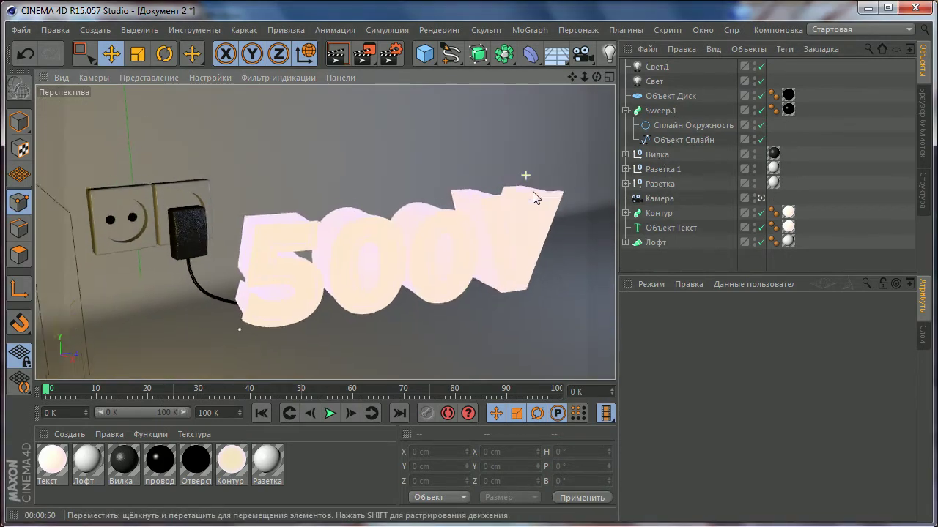
pyautogui.moveTo(534, 198)
pyautogui.keyDown('alt'); pyautogui.mouseDown()
pyautogui.moveTo(545, 234)
pyautogui.moveTo(534, 174)
pyautogui.mouseUp(); pyautogui.keyUp('alt')
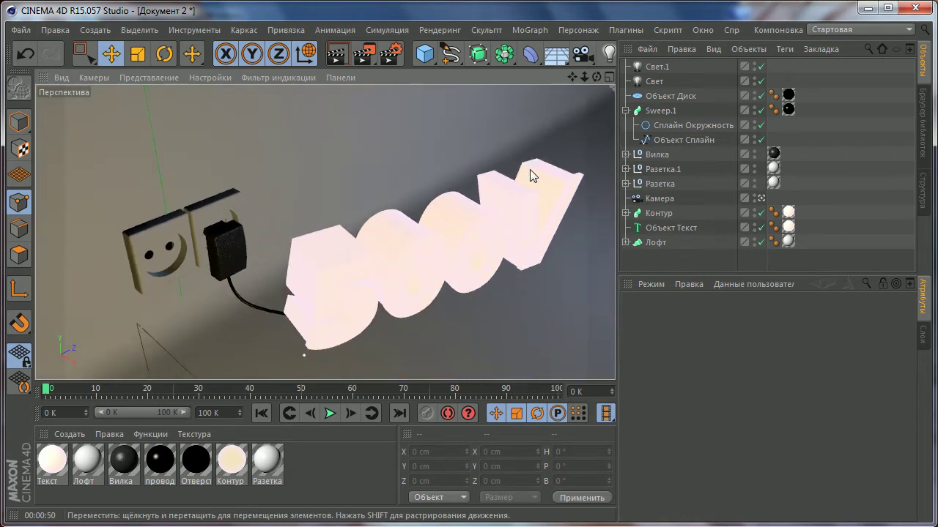
pyautogui.click(656, 228)
pyautogui.keyDown('ctrl'); pyautogui.click(658, 213); pyautogui.keyUp('ctrl')
pyautogui.press('r')
pyautogui.keyDown('alt'); pyautogui.moveTo(489, 231); pyautogui.dragTo(426, 272); pyautogui.keyUp('alt')
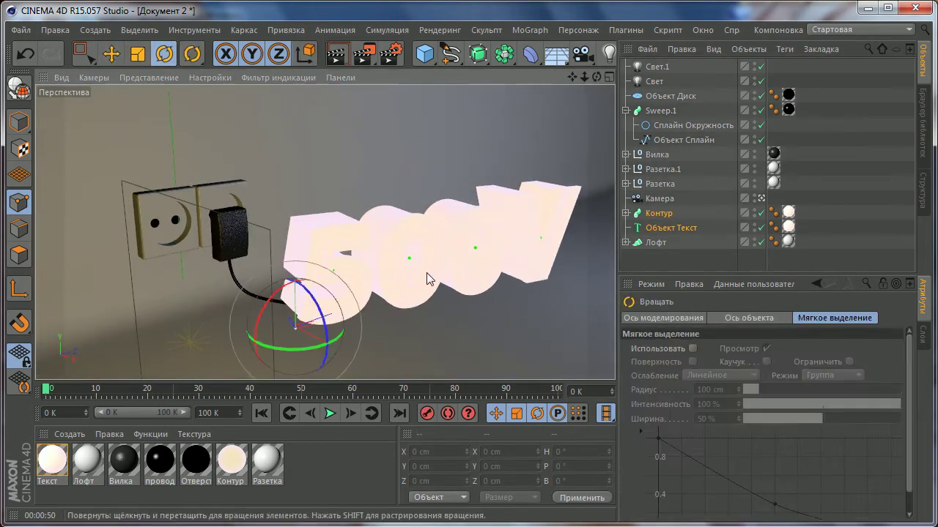
pyautogui.moveTo(338, 337); pyautogui.dragTo(335, 340)
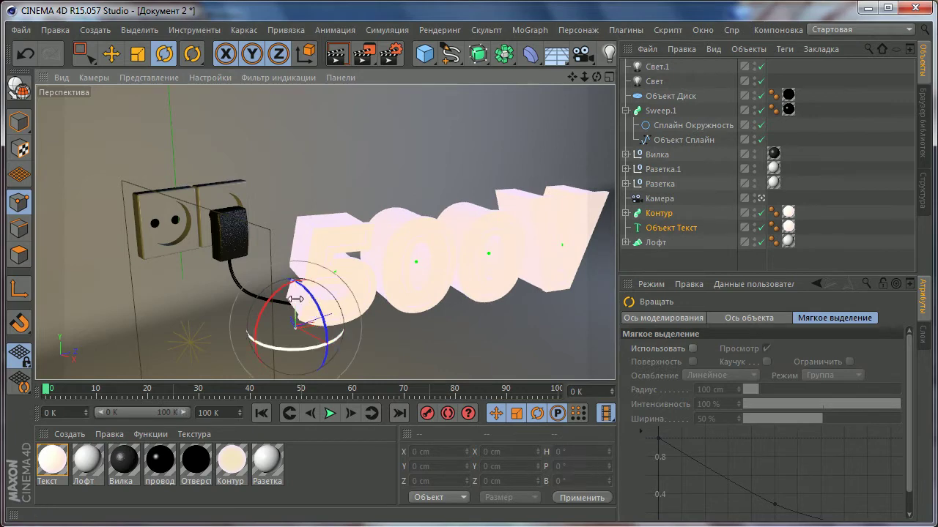
pyautogui.click(112, 52)
pyautogui.keyDown('alt'); pyautogui.moveTo(362, 181); pyautogui.dragTo(379, 199); pyautogui.keyUp('alt')
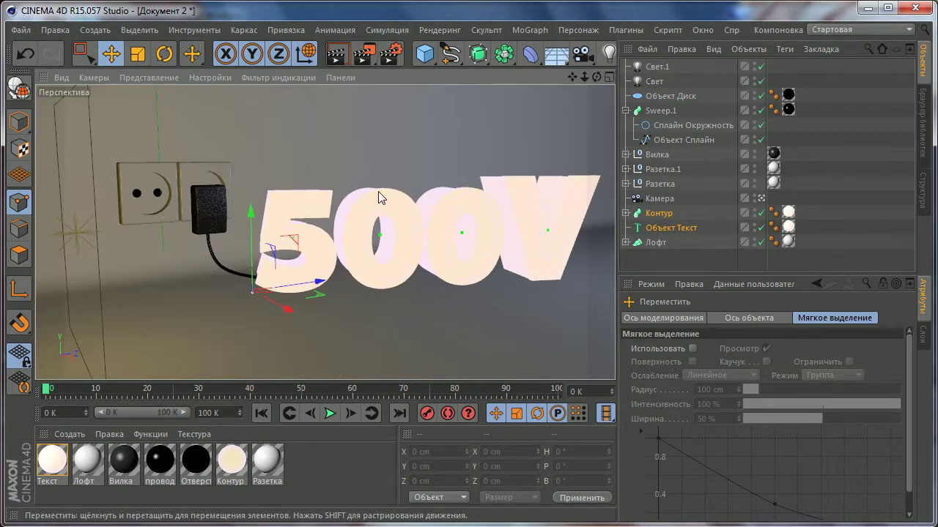
pyautogui.hotkey('ctrl', 'z')
pyautogui.keyDown('alt'); pyautogui.moveTo(368, 249); pyautogui.dragTo(481, 196); pyautogui.keyUp('alt')
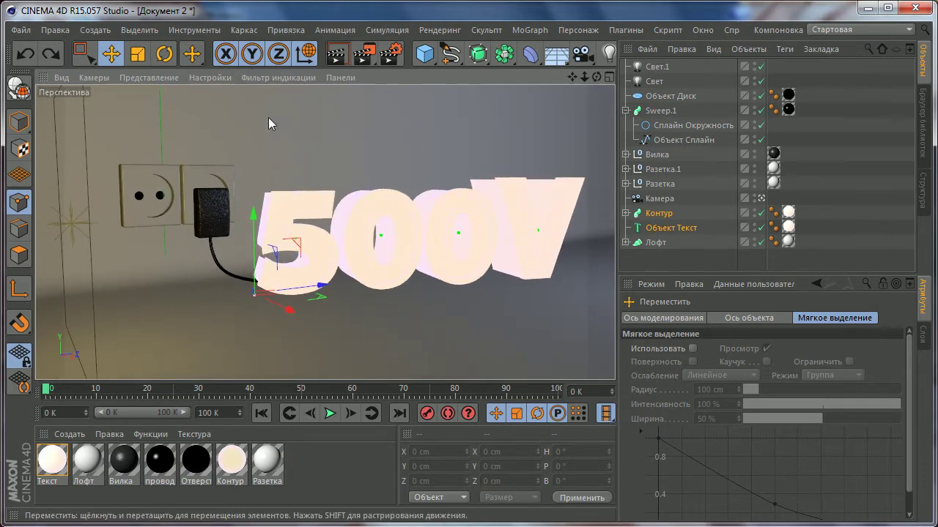
pyautogui.click(149, 77)
pyautogui.click(158, 144)
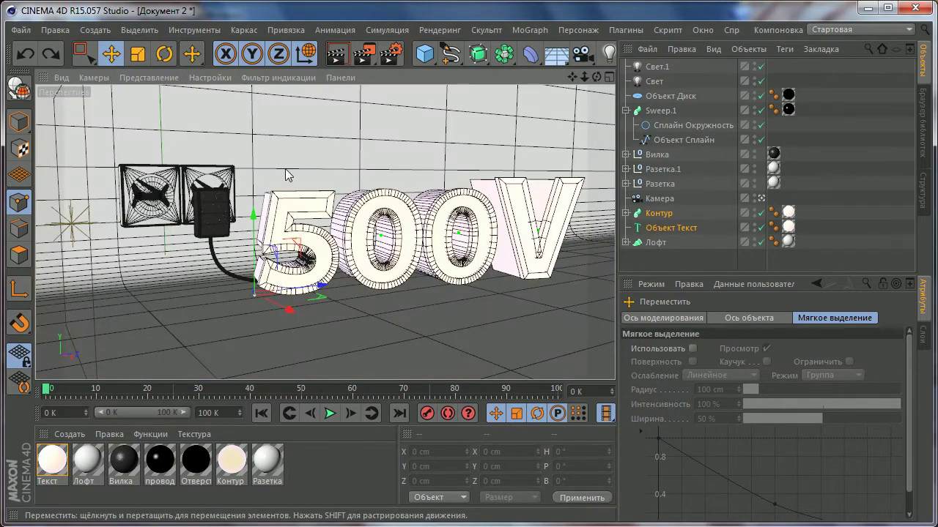
pyautogui.keyDown('alt'); pyautogui.moveTo(286, 175); pyautogui.dragTo(304, 182); pyautogui.keyUp('alt')
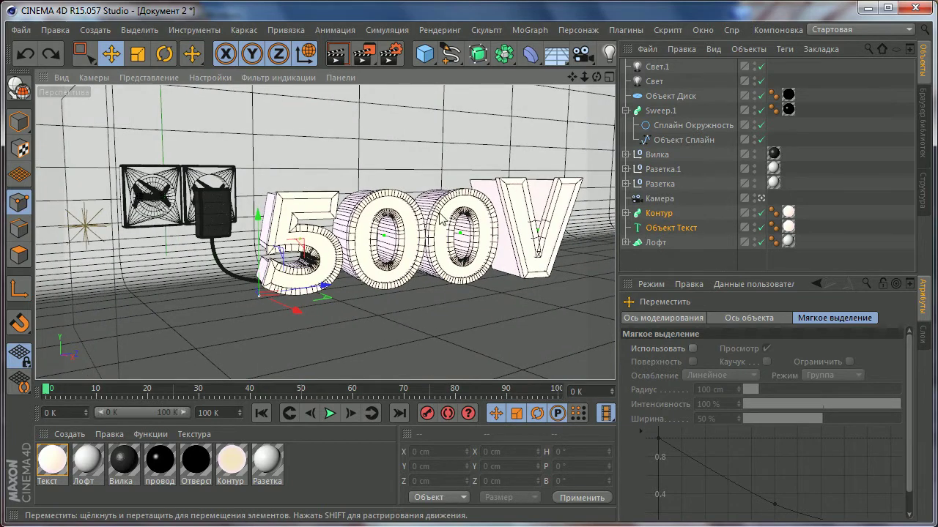
pyautogui.click(149, 76)
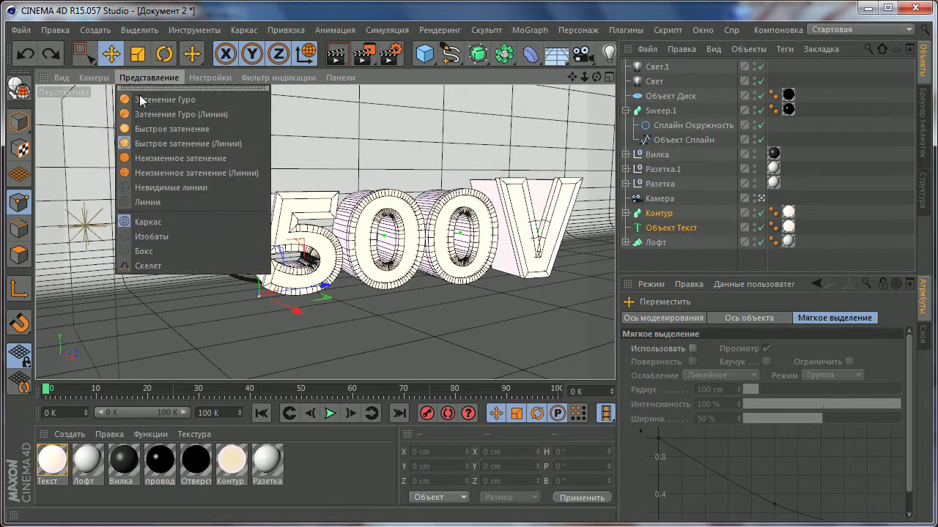
pyautogui.click(142, 100)
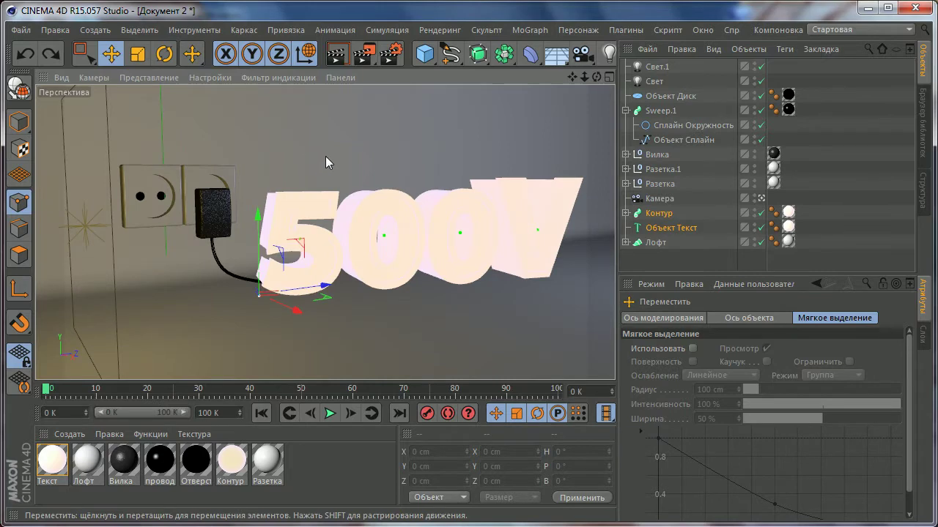
pyautogui.moveTo(325, 156)
pyautogui.keyDown('alt'); pyautogui.mouseDown()
pyautogui.moveTo(321, 164)
pyautogui.moveTo(324, 152)
pyautogui.moveTo(368, 157)
pyautogui.moveTo(359, 159)
pyautogui.mouseUp(); pyautogui.keyUp('alt')
pyautogui.click(659, 198)
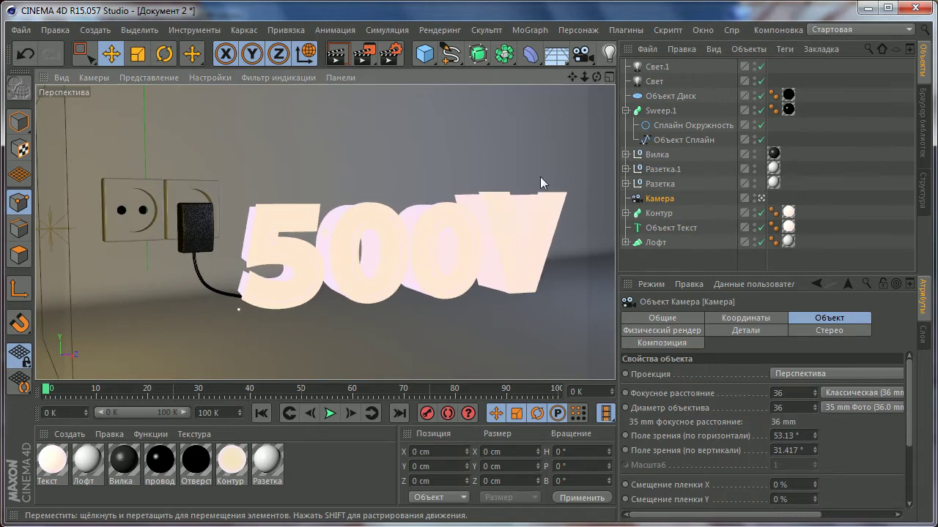
pyautogui.keyDown('alt'); pyautogui.moveTo(431, 182); pyautogui.dragTo(428, 185); pyautogui.keyUp('alt')
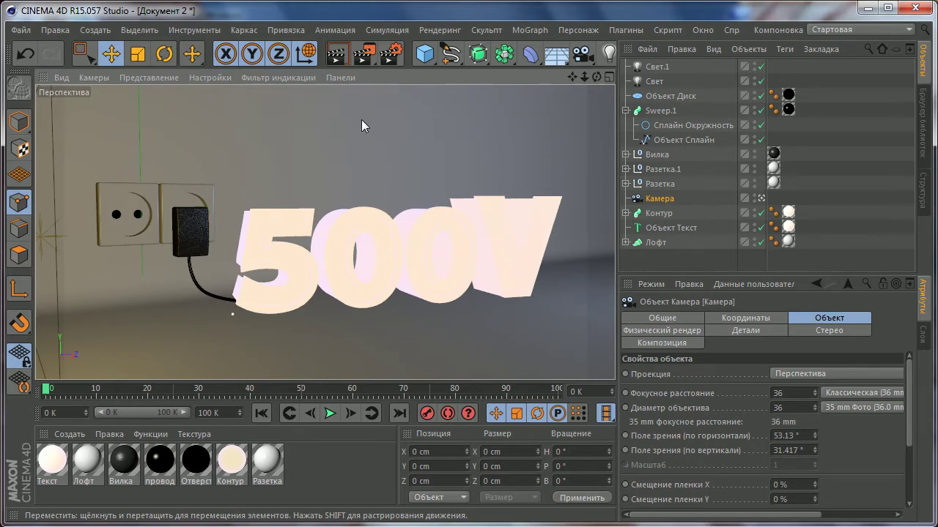
# - Render the 500V scene at 1280x720 into the Picture Viewer and move its window up
pyautogui.click(365, 53)
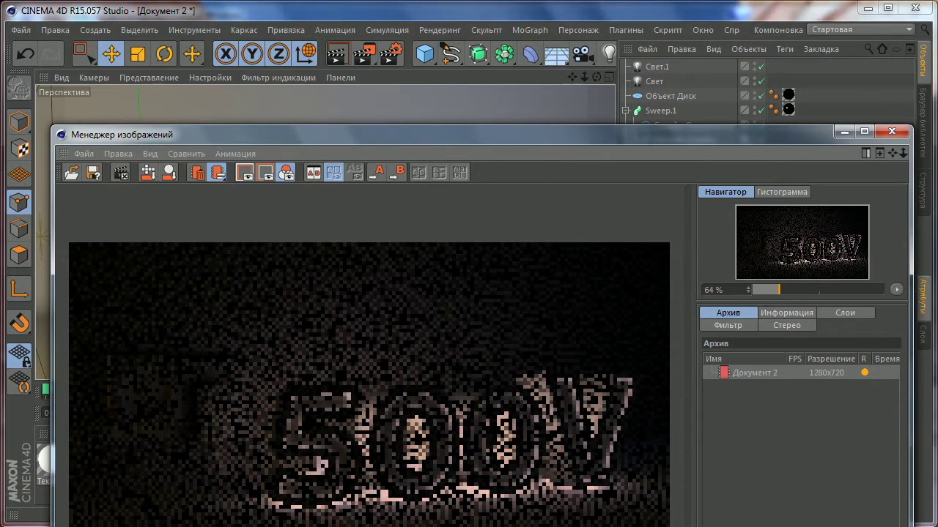
pyautogui.moveTo(623, 131)
pyautogui.mouseDown()
pyautogui.moveTo(630, 93)
pyautogui.moveTo(601, 19)
pyautogui.mouseUp()
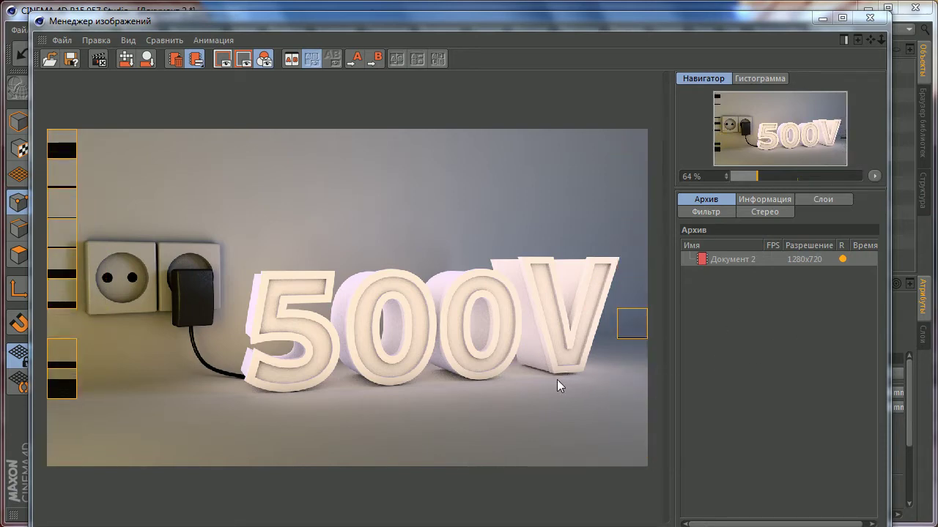
# - Start saving the render as a JPEG with quality 95
pyautogui.rightClick(732, 258)
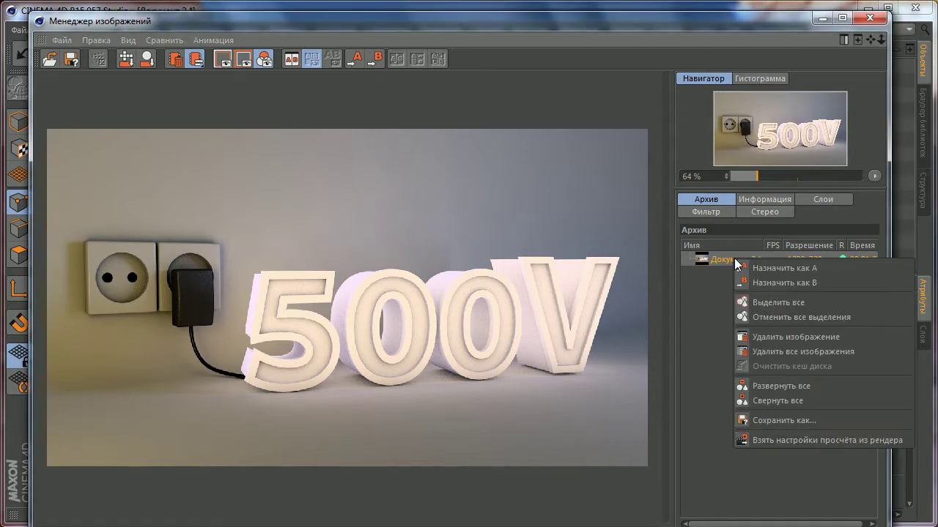
pyautogui.click(775, 421)
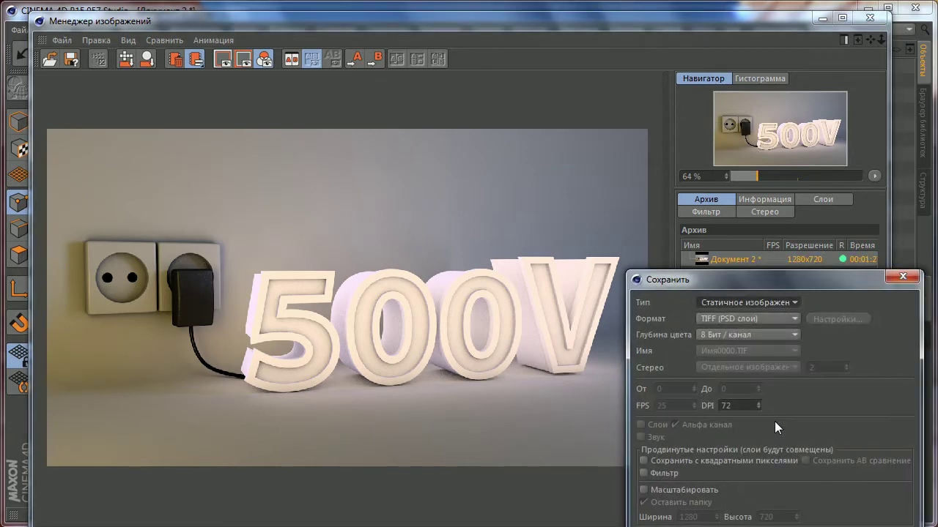
pyautogui.moveTo(751, 283); pyautogui.dragTo(748, 167)
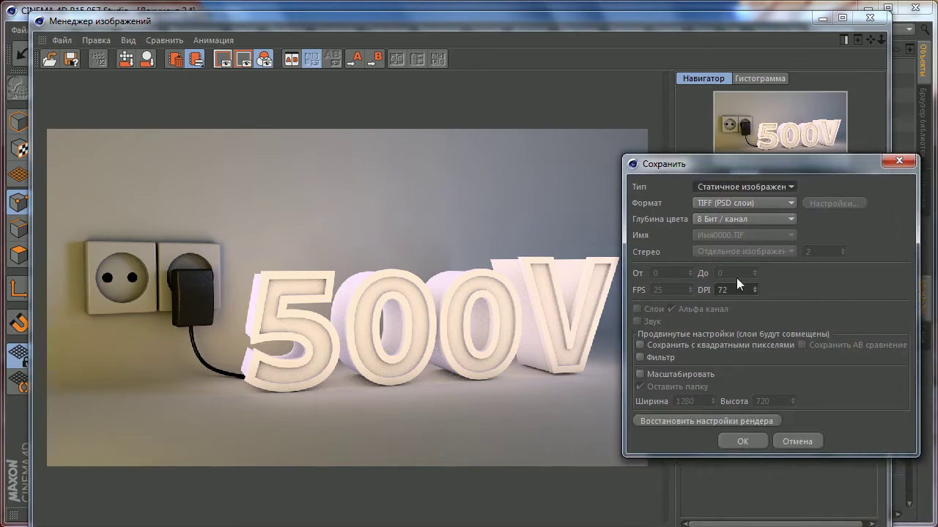
pyautogui.click(735, 186)
pyautogui.click(735, 186)
pyautogui.click(736, 205)
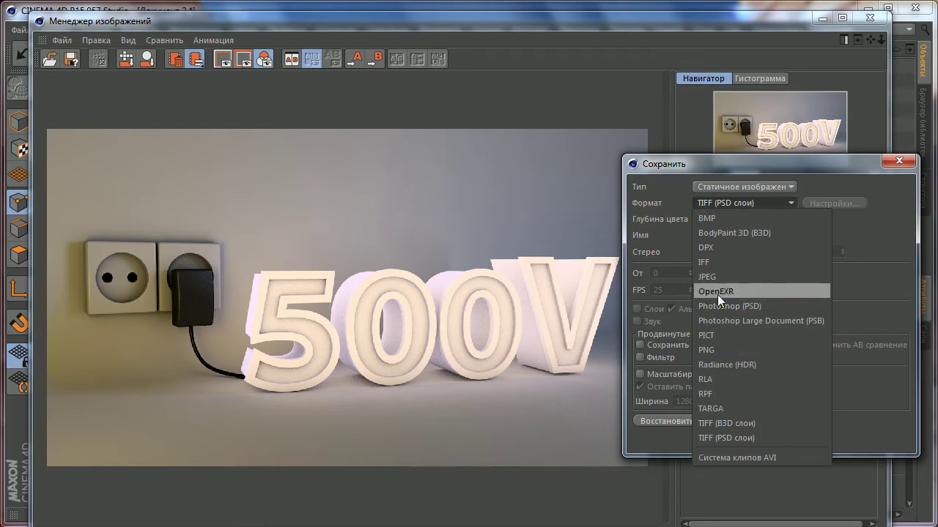
pyautogui.click(716, 277)
pyautogui.click(853, 203)
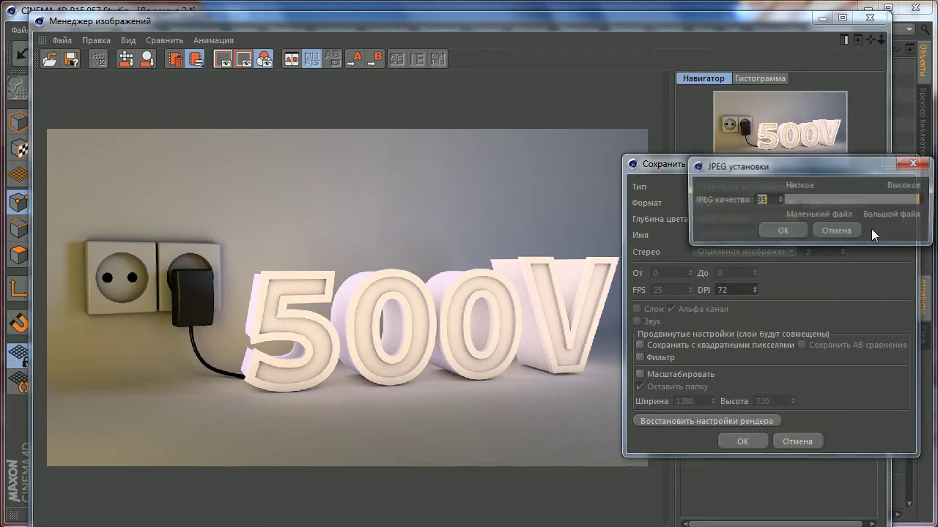
pyautogui.click(770, 231)
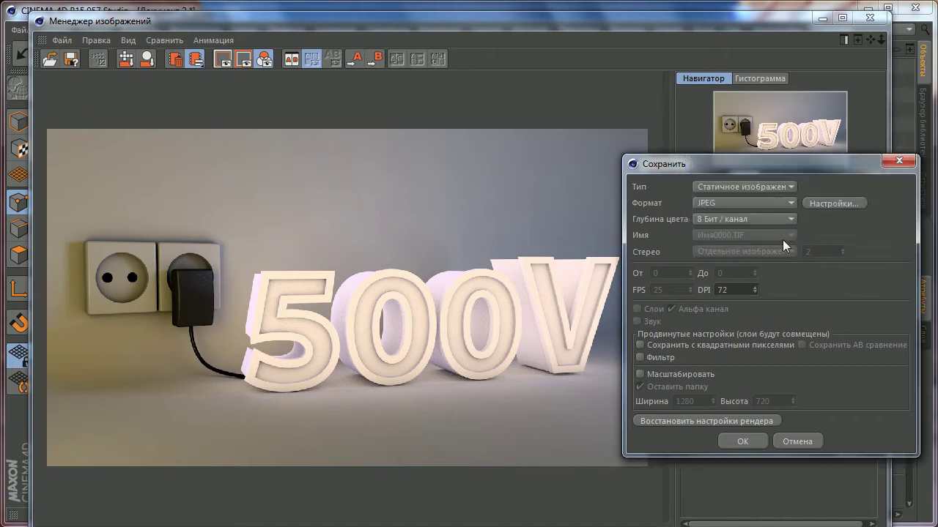
# - Save the image to the desktop as 500V and close the Picture Viewer
pyautogui.click(747, 438)
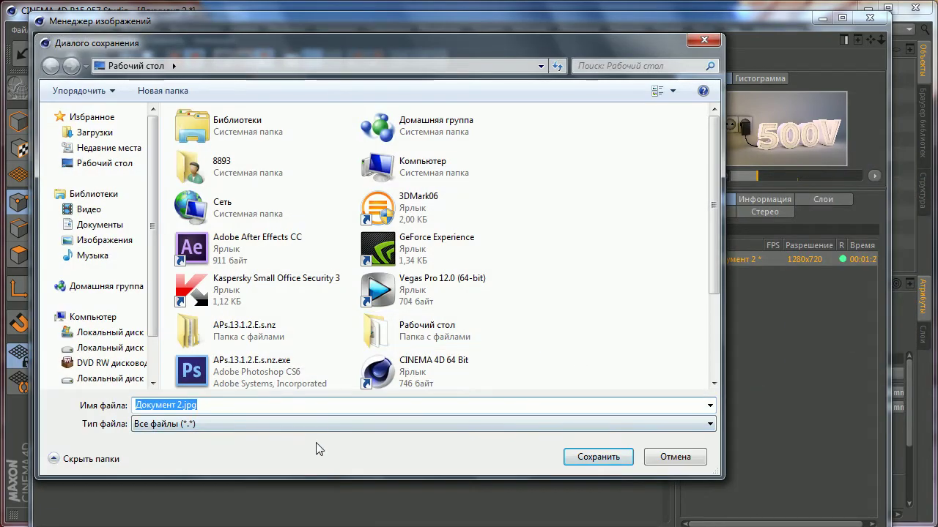
pyautogui.write('500V')
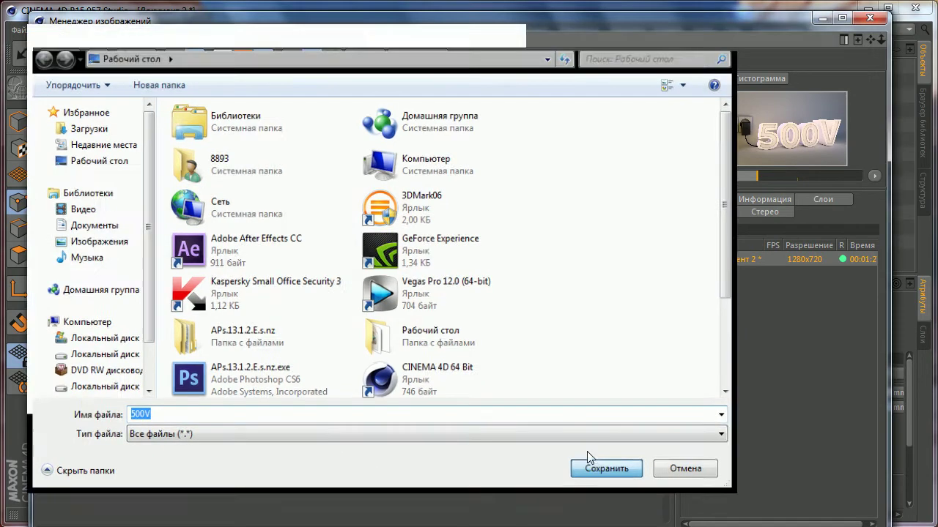
pyautogui.click(588, 453)
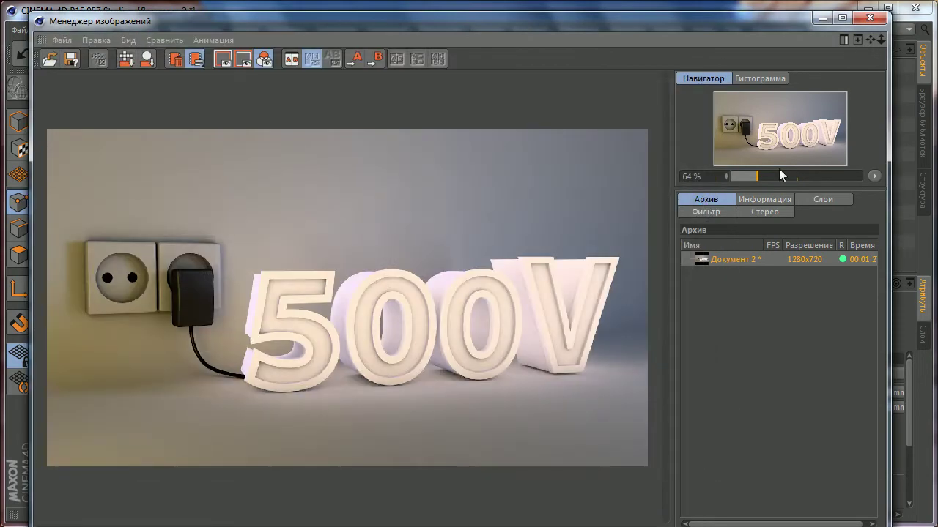
pyautogui.click(867, 18)
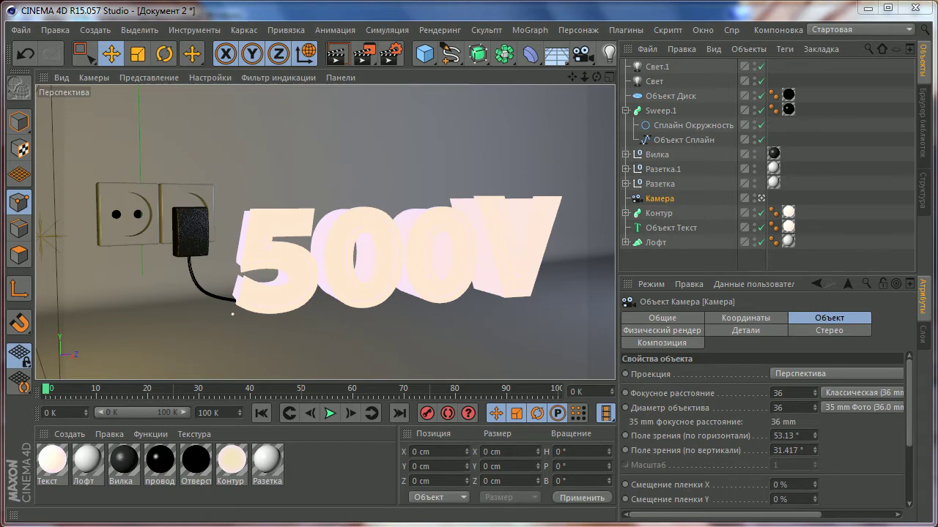
pyautogui.rightClick(41, 176)
pyautogui.click(100, 199)
pyautogui.click(702, 30)
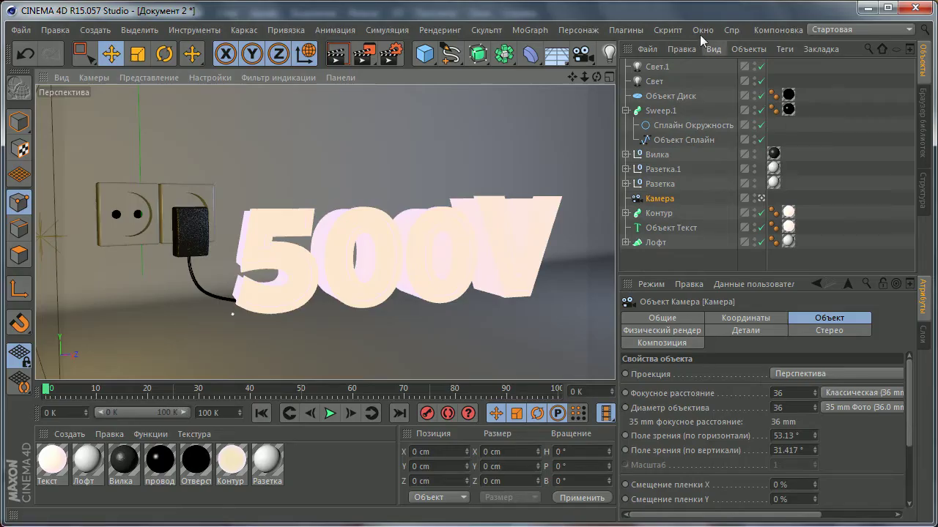
pyautogui.click(701, 30)
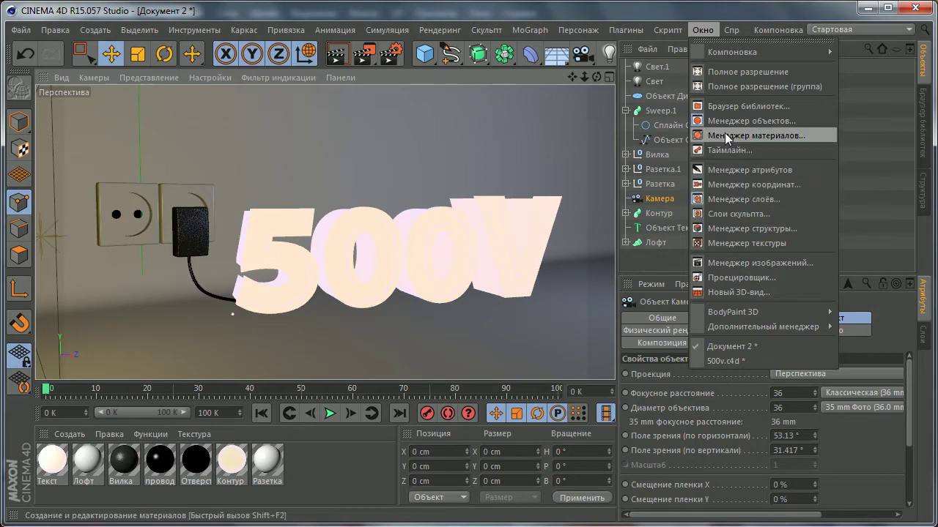
pyautogui.click(731, 264)
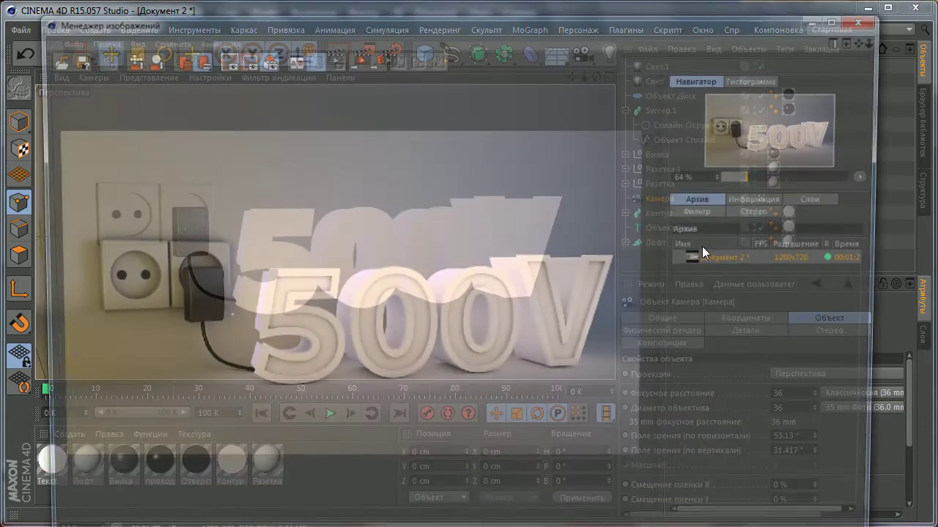
pyautogui.scroll(3, 391, 349)
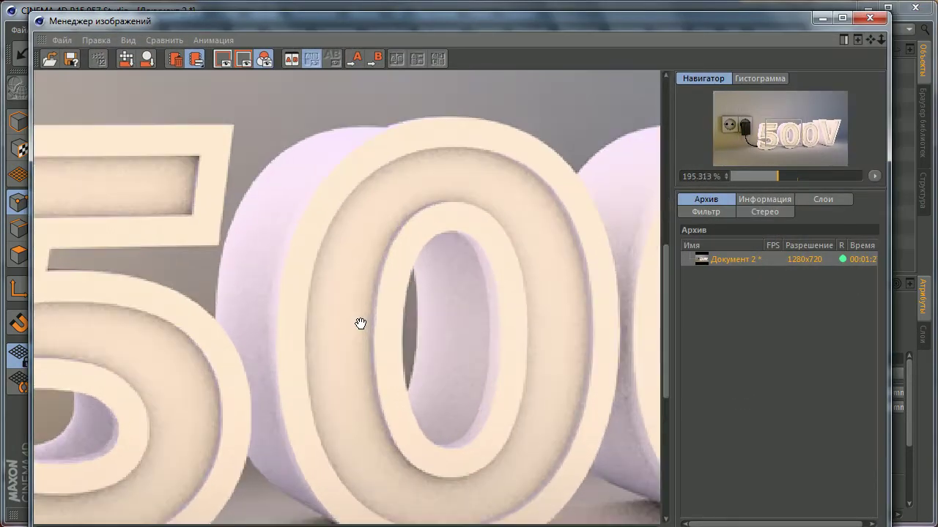
pyautogui.scroll(-2, 359, 324)
pyautogui.scroll(-1, 358, 327)
pyautogui.scroll(2, 358, 333)
pyautogui.scroll(2, 354, 328)
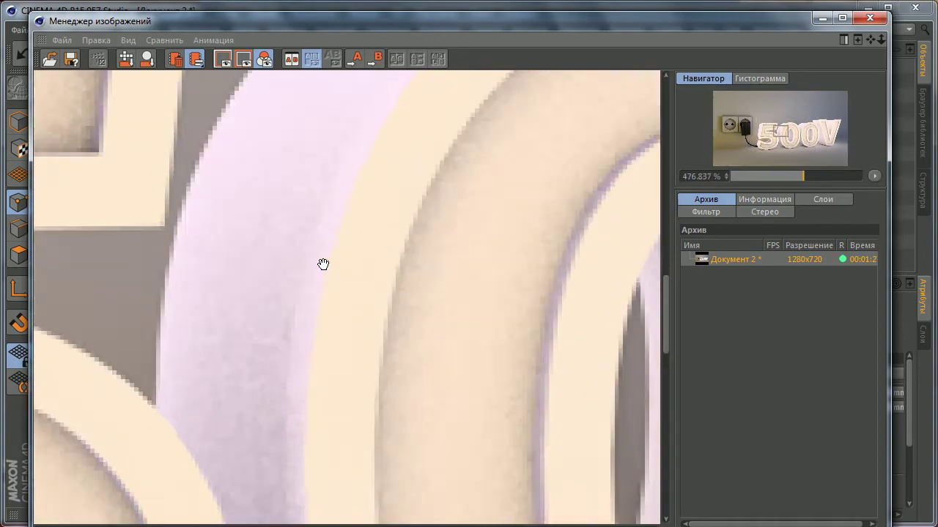
pyautogui.scroll(-1, 377, 266)
pyautogui.scroll(-2, 364, 335)
pyautogui.scroll(-1, 371, 396)
pyautogui.scroll(-1, 349, 419)
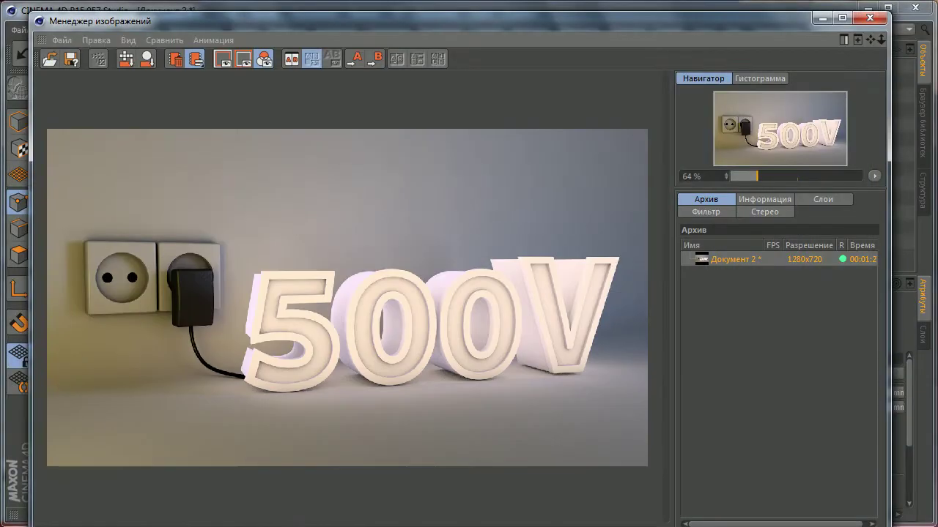
pyautogui.scroll(3, 147, 303)
pyautogui.scroll(2, 114, 207)
pyautogui.scroll(-3, 335, 247)
pyautogui.scroll(-2, 335, 266)
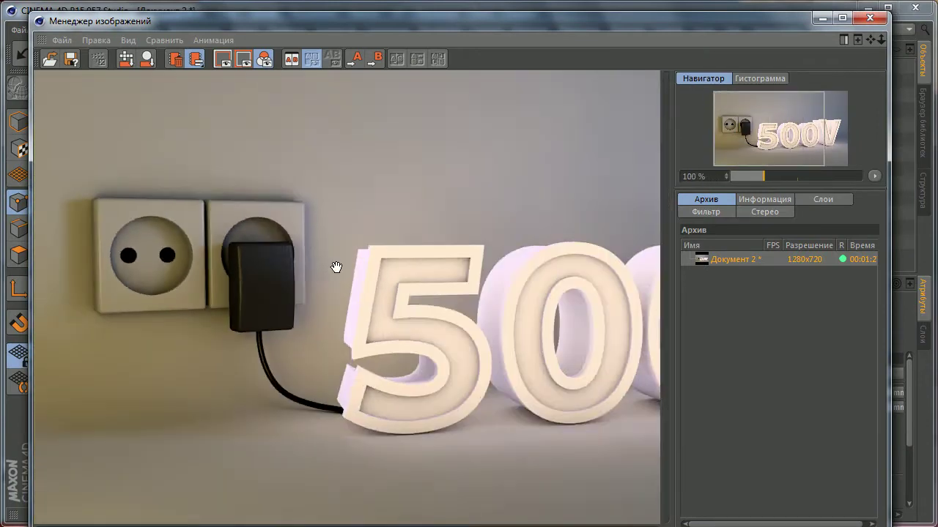
pyautogui.scroll(-1, 457, 268)
pyautogui.scroll(-1, 457, 269)
pyautogui.scroll(1, 490, 266)
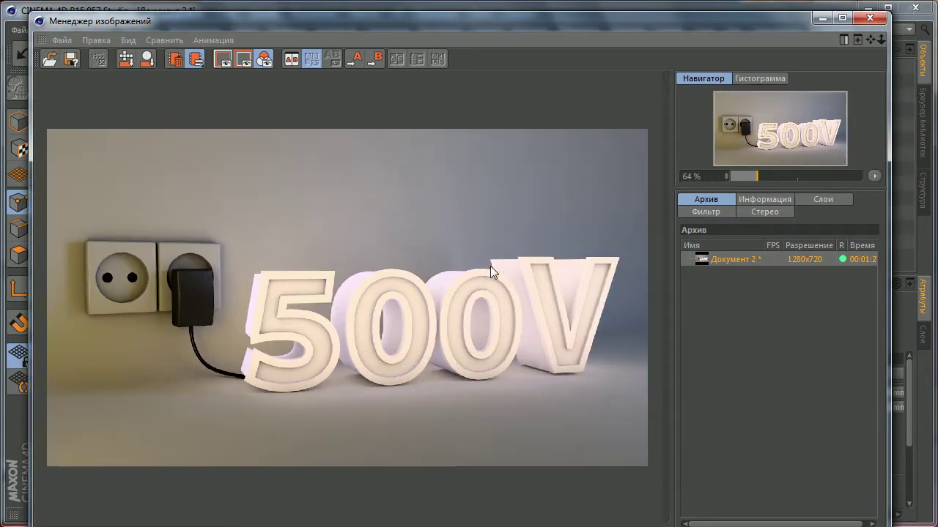
# - Switch render anti-aliasing from Геометрия to Нет, turning it off
pyautogui.click(878, 20)
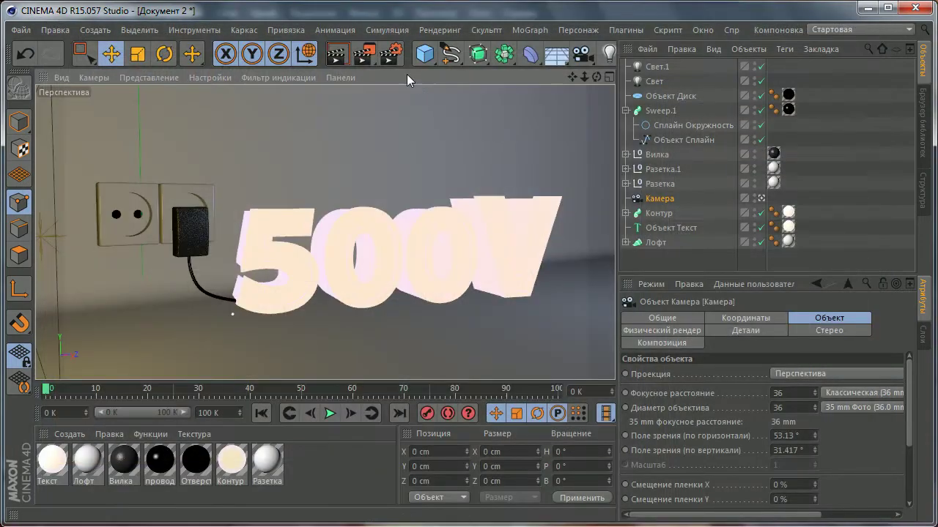
pyautogui.hotkey('ctrl', 'b')
pyautogui.click(69, 101)
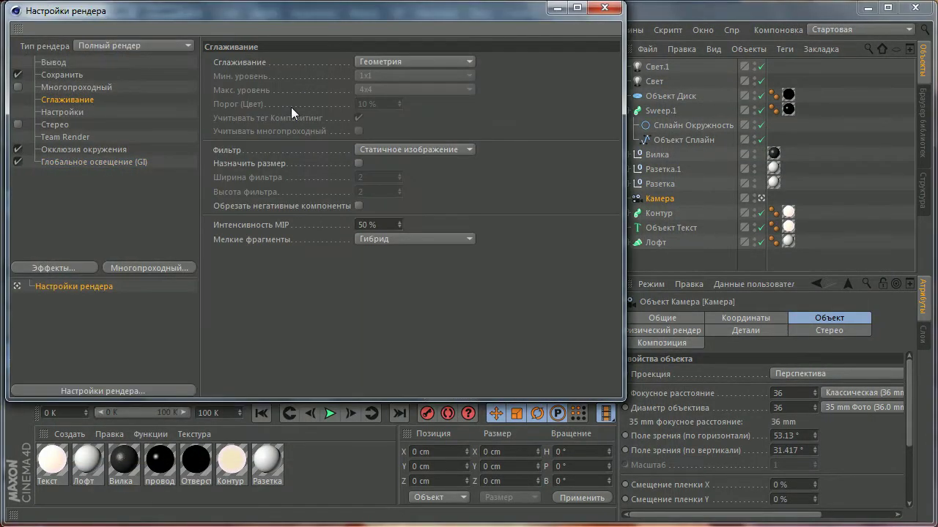
pyautogui.click(413, 62)
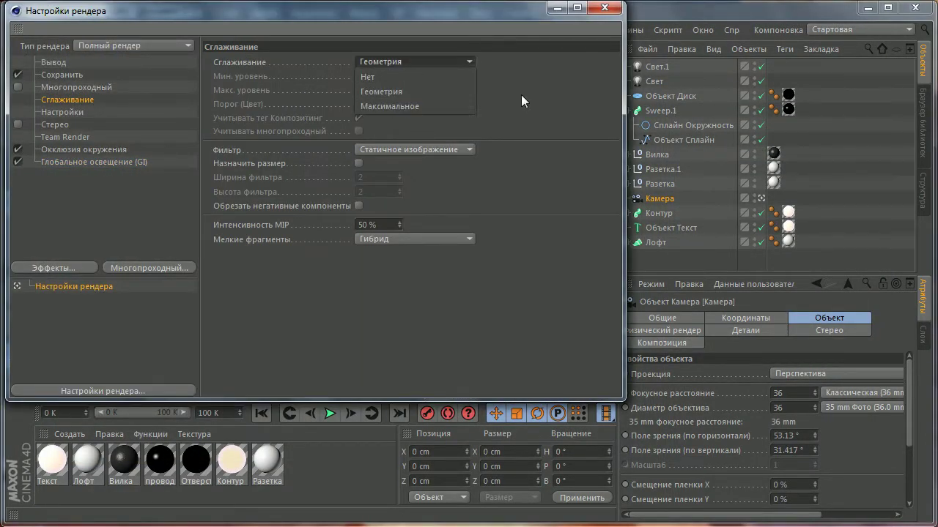
pyautogui.click(395, 107)
pyautogui.click(389, 89)
pyautogui.click(436, 97)
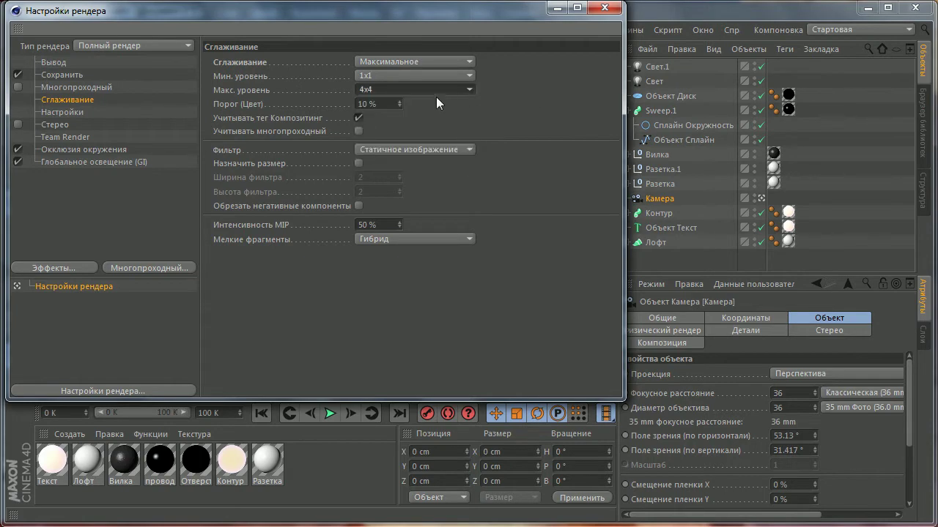
pyautogui.click(418, 65)
pyautogui.click(399, 75)
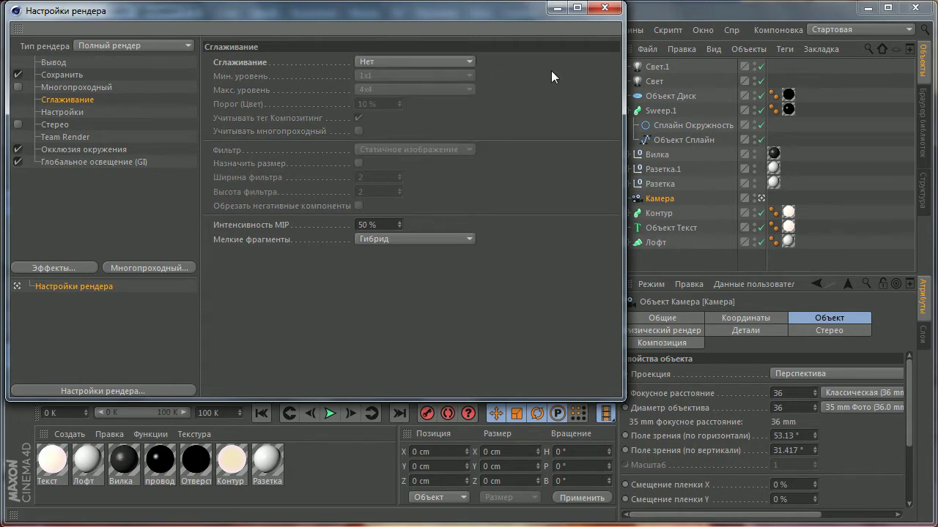
pyautogui.click(602, 6)
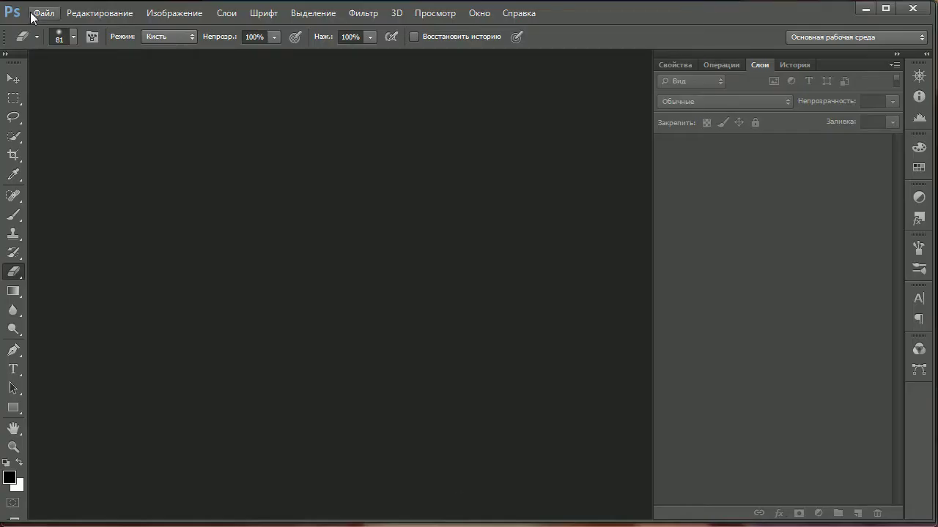
# - Open the 500V.jpg render in Photoshop and switch to the Pen tool
pyautogui.click(13, 78)
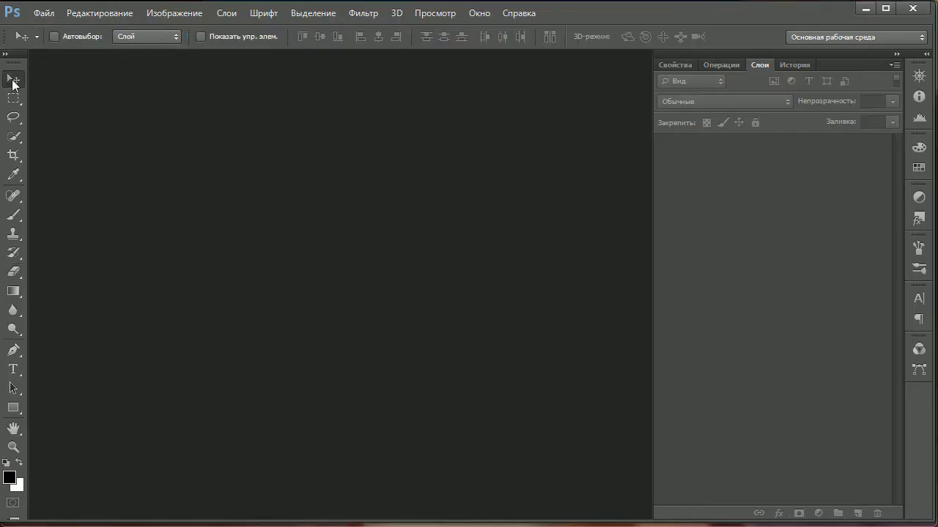
pyautogui.click(43, 12)
pyautogui.click(57, 43)
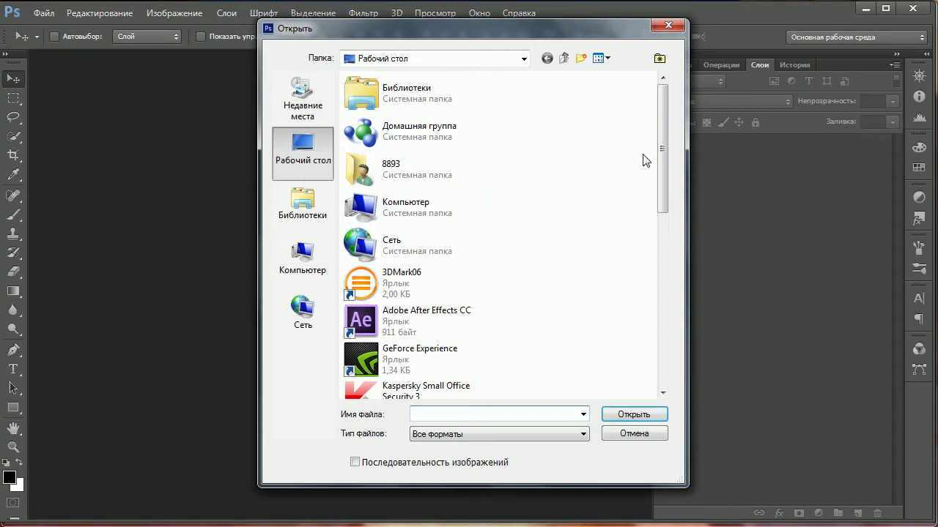
pyautogui.scroll(-3, 648, 184)
pyautogui.scroll(-3, 637, 257)
pyautogui.click(400, 113)
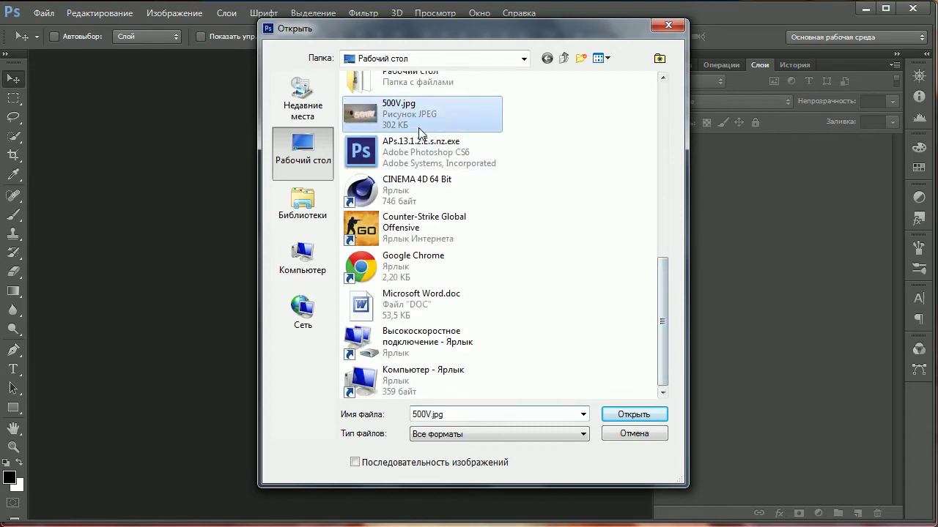
pyautogui.click(624, 415)
pyautogui.moveTo(151, 65)
pyautogui.mouseDown()
pyautogui.moveTo(214, 62)
pyautogui.moveTo(211, 52)
pyautogui.mouseUp()
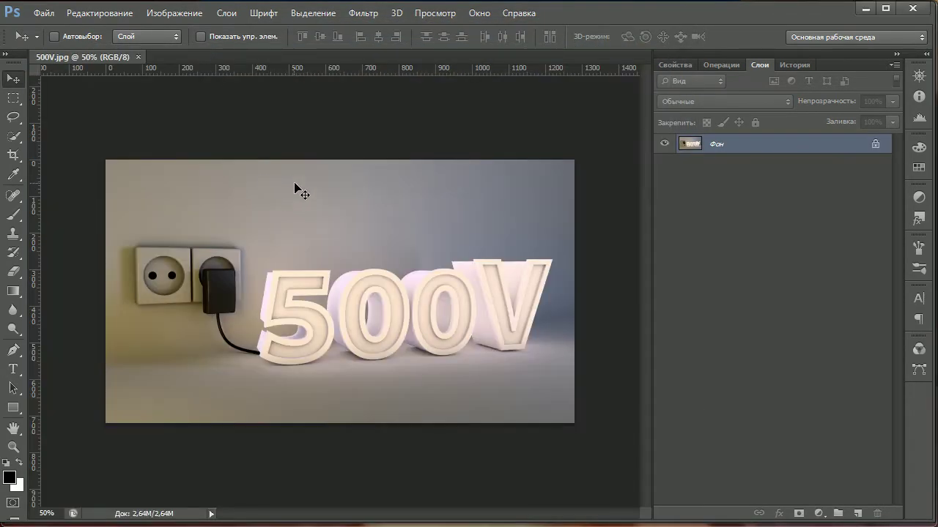
pyautogui.press('alt')
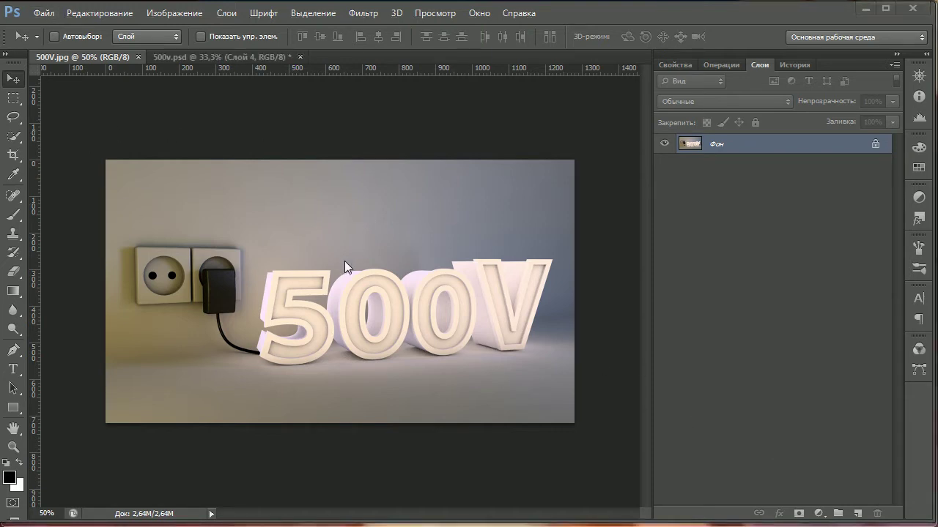
pyautogui.click(13, 353)
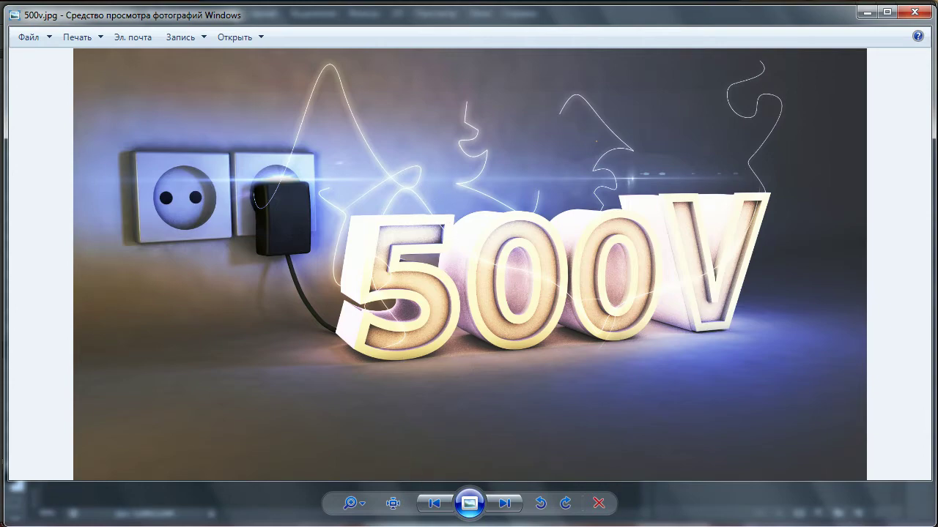
# - Draw a curved path from the plug, peaking above the sockets and sweeping across the 500
pyautogui.keyDown('alt'); pyautogui.scroll(3, 259, 341); pyautogui.keyUp('alt')
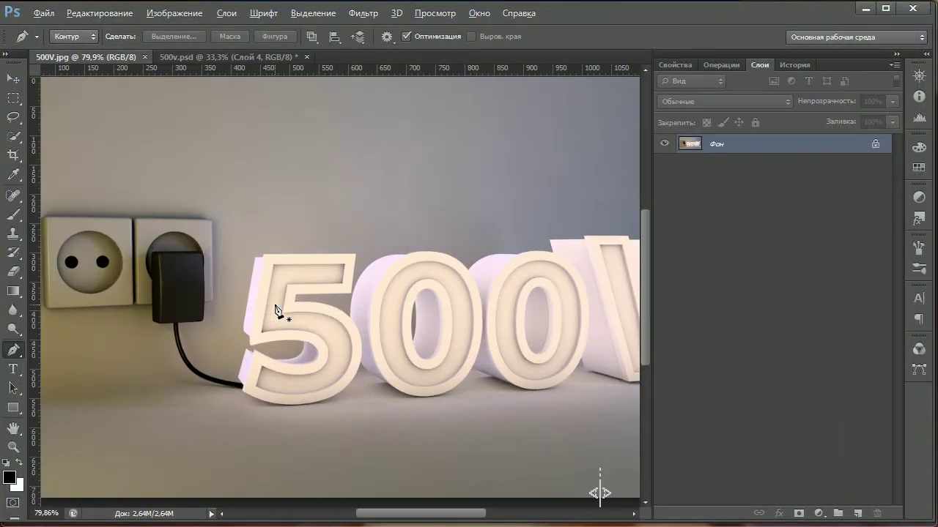
pyautogui.keyDown('alt'); pyautogui.scroll(1, 278, 275); pyautogui.keyUp('alt')
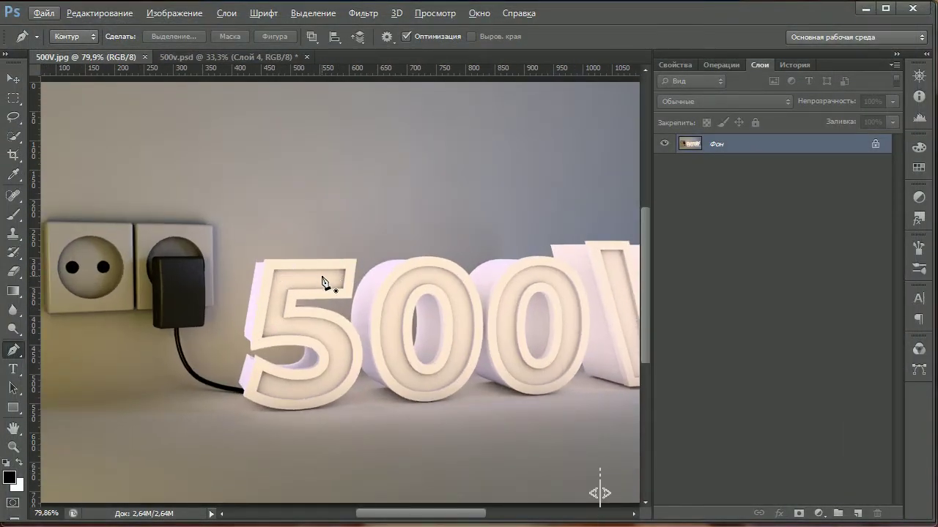
pyautogui.keyDown('alt'); pyautogui.scroll(1, 324, 280); pyautogui.keyUp('alt')
pyautogui.keyDown('alt'); pyautogui.scroll(-1, 321, 277); pyautogui.keyUp('alt')
pyautogui.keyDown('alt'); pyautogui.scroll(-1, 321, 279); pyautogui.keyUp('alt')
pyautogui.keyDown('alt'); pyautogui.scroll(-1, 321, 280); pyautogui.keyUp('alt')
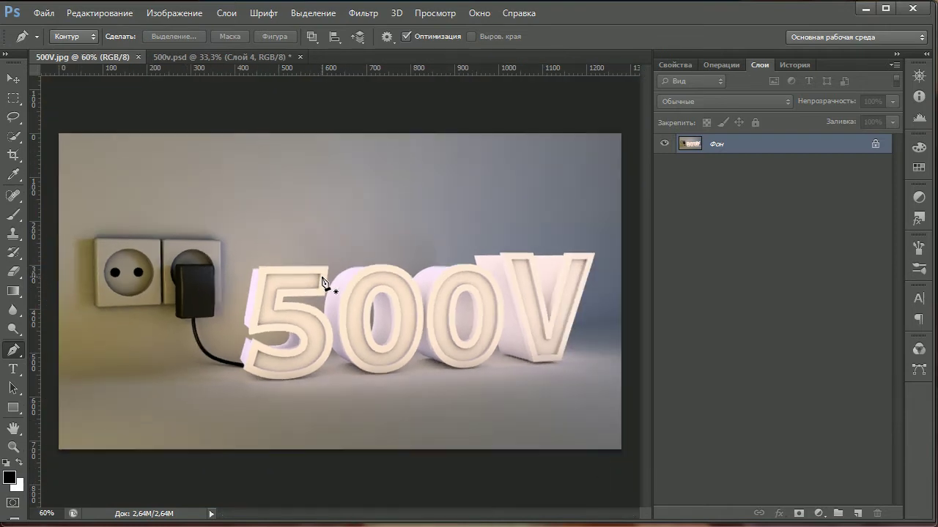
pyautogui.keyDown('alt'); pyautogui.scroll(-2, 322, 283); pyautogui.keyUp('alt')
pyautogui.keyDown('alt'); pyautogui.scroll(1, 323, 286); pyautogui.keyUp('alt')
pyautogui.keyDown('alt'); pyautogui.scroll(-2, 323, 285); pyautogui.keyUp('alt')
pyautogui.keyDown('alt'); pyautogui.scroll(-1, 324, 285); pyautogui.keyUp('alt')
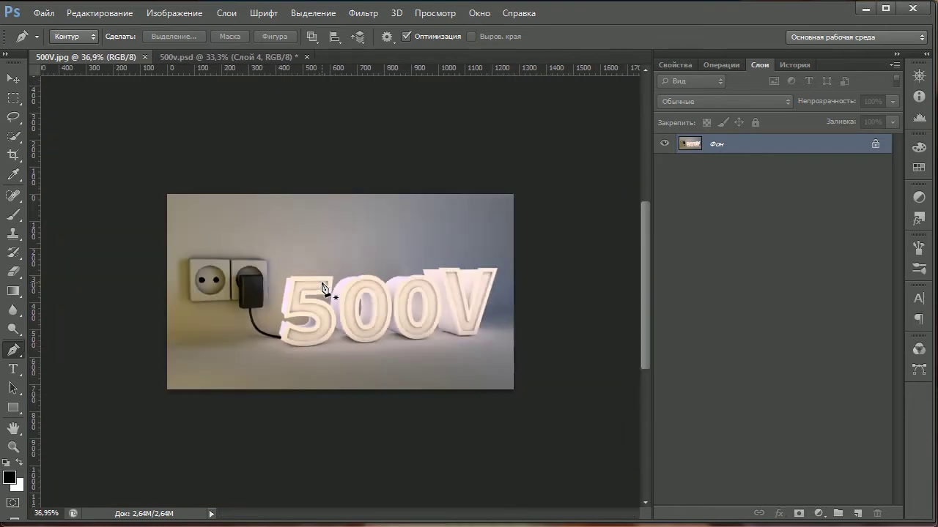
pyautogui.keyDown('alt'); pyautogui.scroll(1, 323, 285); pyautogui.keyUp('alt')
pyautogui.keyDown('alt'); pyautogui.scroll(-2, 323, 286); pyautogui.keyUp('alt')
pyautogui.keyDown('alt'); pyautogui.scroll(1, 323, 285); pyautogui.keyUp('alt')
pyautogui.keyDown('alt'); pyautogui.scroll(4, 321, 293); pyautogui.keyUp('alt')
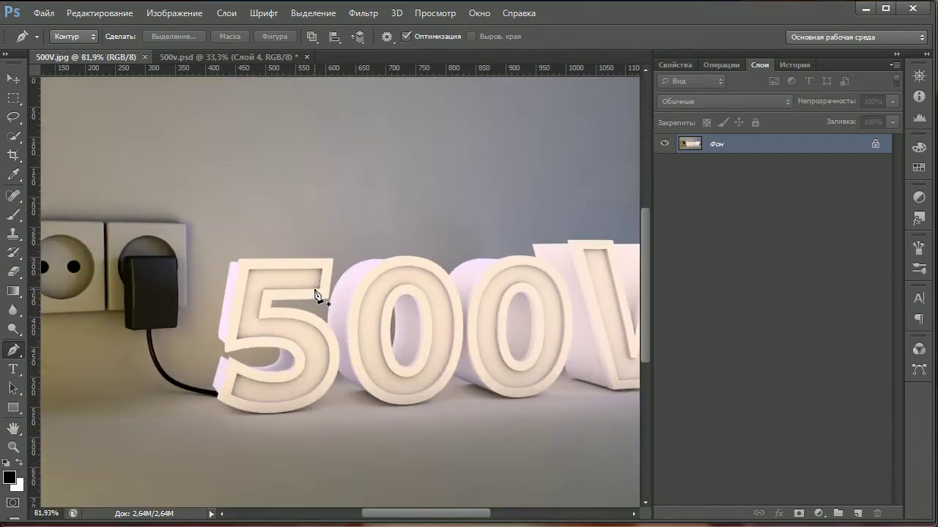
pyautogui.scroll(-2, 291, 265)
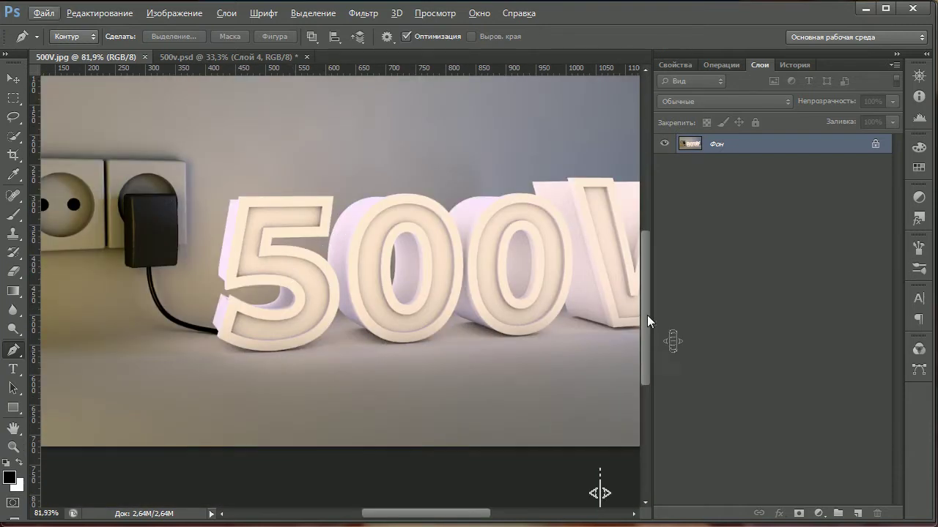
pyautogui.scroll(2, 642, 302)
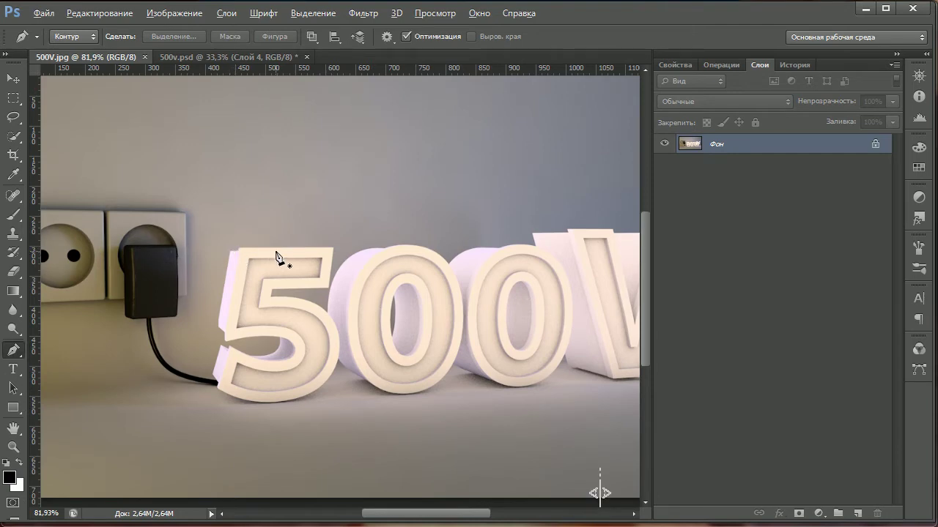
pyautogui.keyDown('alt'); pyautogui.scroll(-1, 281, 258); pyautogui.keyUp('alt')
pyautogui.keyDown('alt'); pyautogui.scroll(-1, 224, 252); pyautogui.keyUp('alt')
pyautogui.click(245, 228)
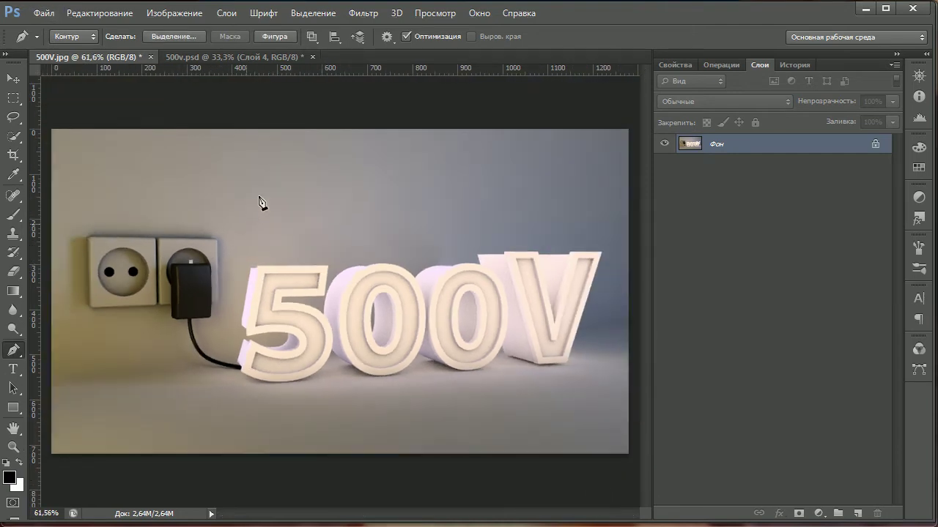
pyautogui.moveTo(280, 220); pyautogui.dragTo(319, 277)
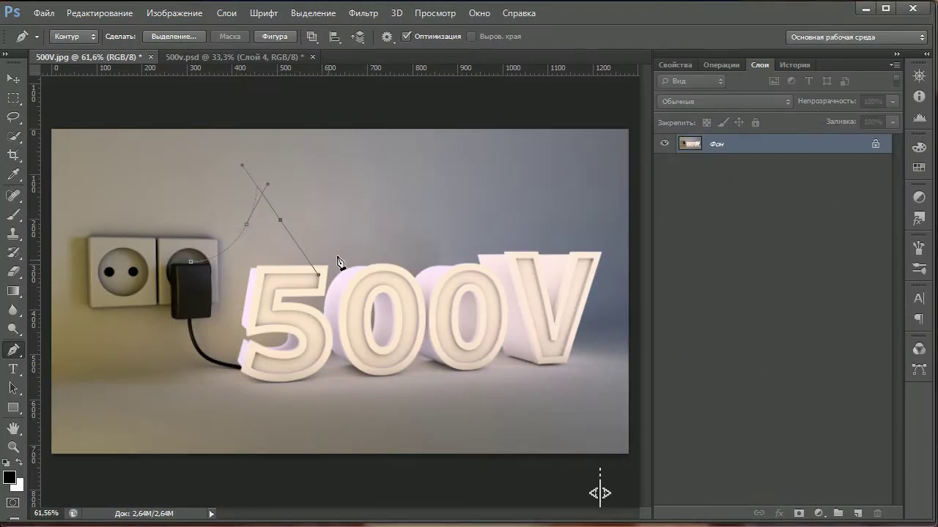
pyautogui.moveTo(329, 260); pyautogui.dragTo(348, 257)
pyautogui.moveTo(395, 298); pyautogui.dragTo(411, 289)
# - Set the Brush tool to a 1 px soft round tip
pyautogui.click(16, 216)
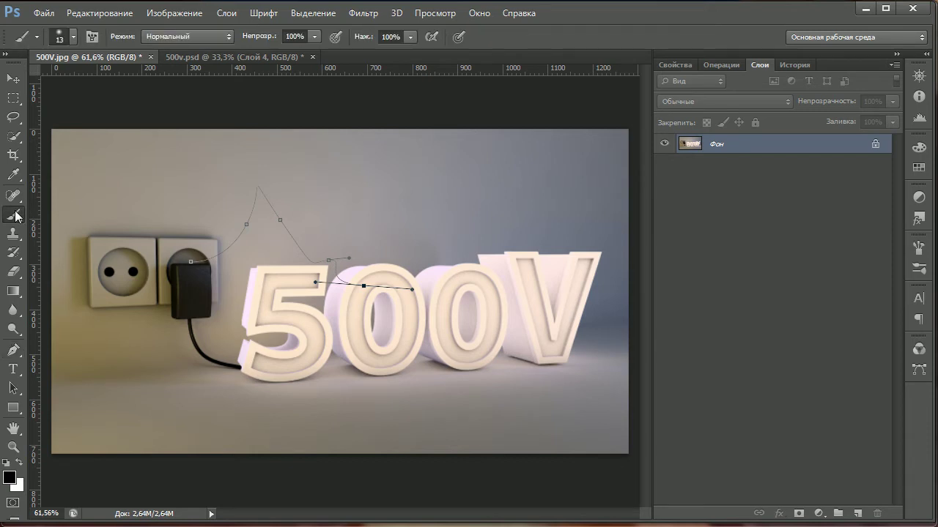
pyautogui.click(73, 36)
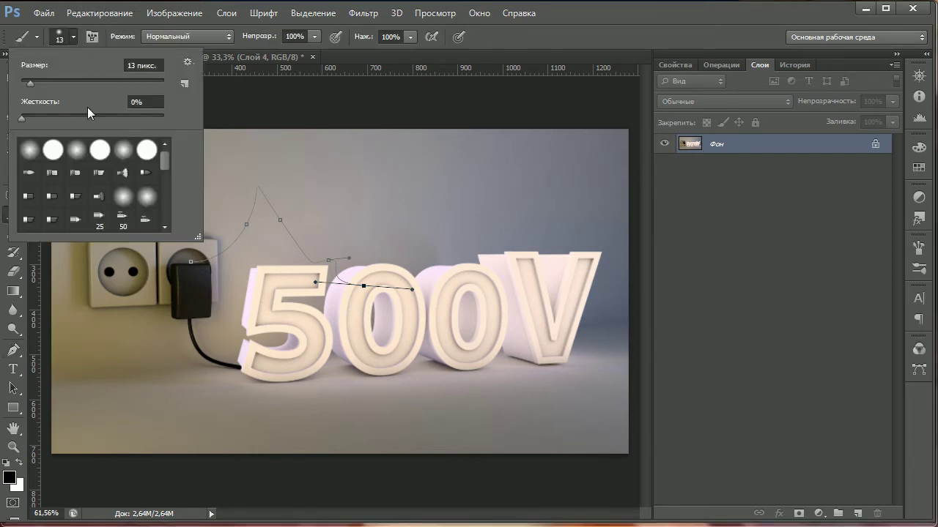
pyautogui.click(136, 65)
pyautogui.write('5000')
pyautogui.press('Return')
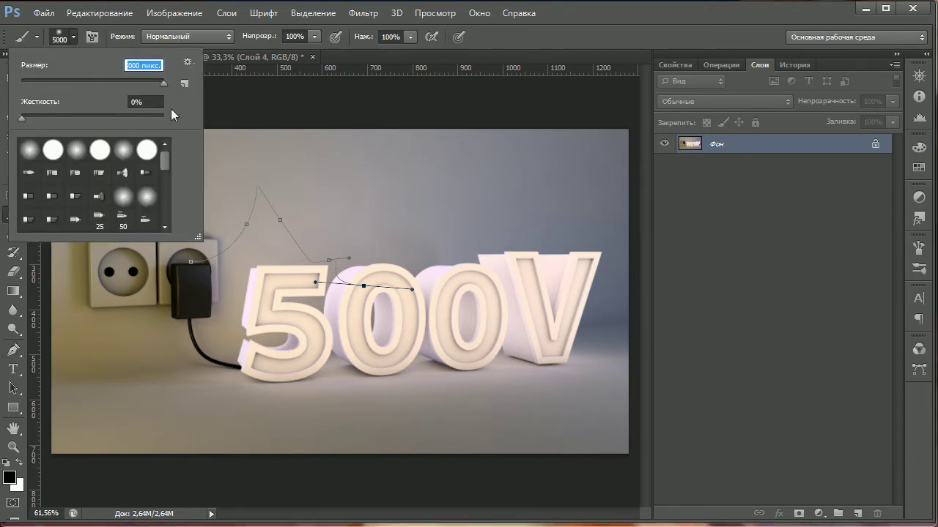
pyautogui.write('1')
pyautogui.press('Return')
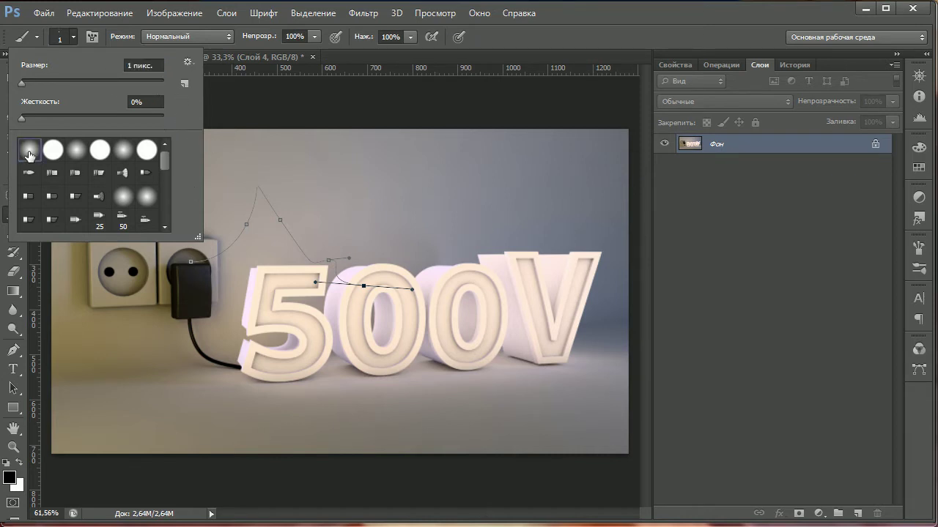
pyautogui.click(230, 113)
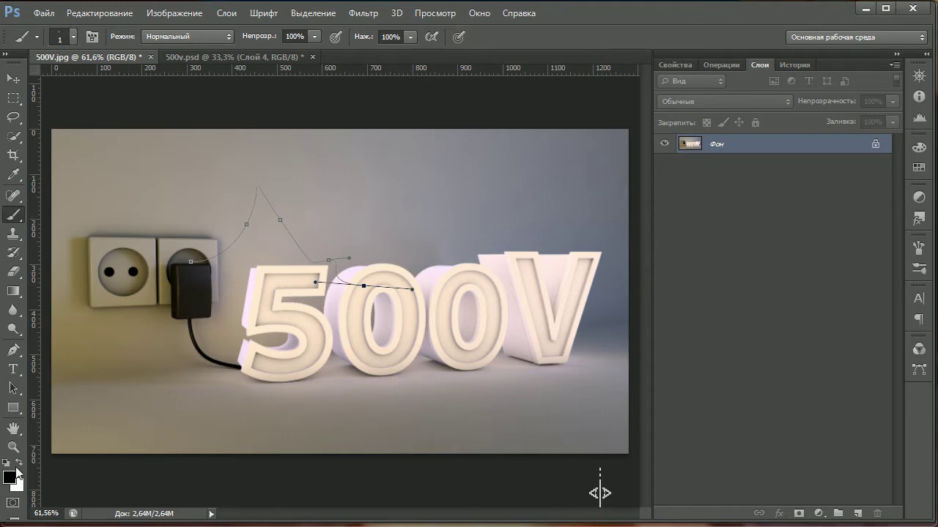
# - Set the foreground colour to a light gold-orange, #e2b969 (R 226, G 185, B 105)
pyautogui.click(9, 477)
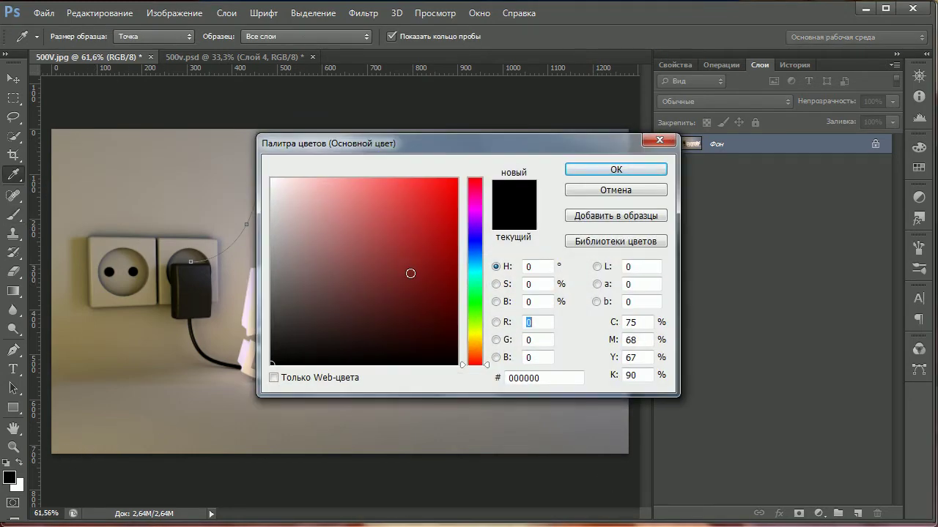
pyautogui.press('Return')
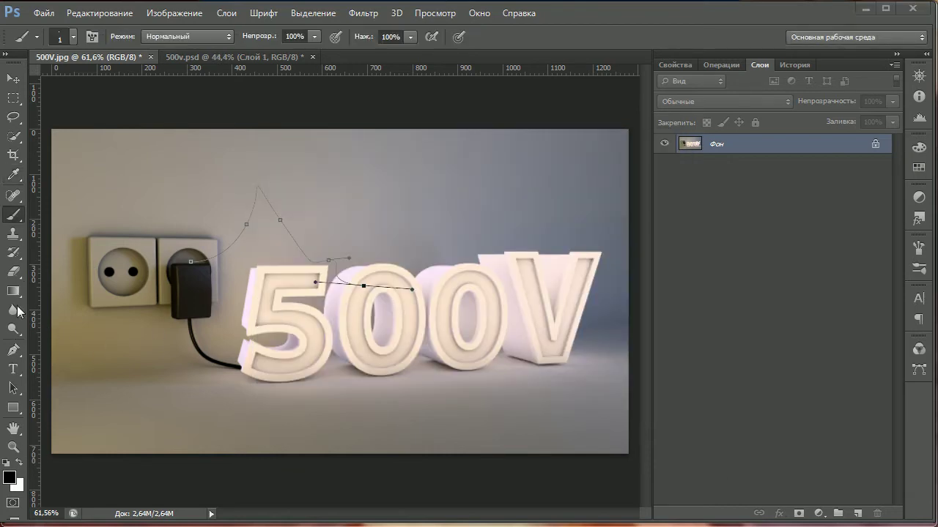
pyautogui.click(8, 473)
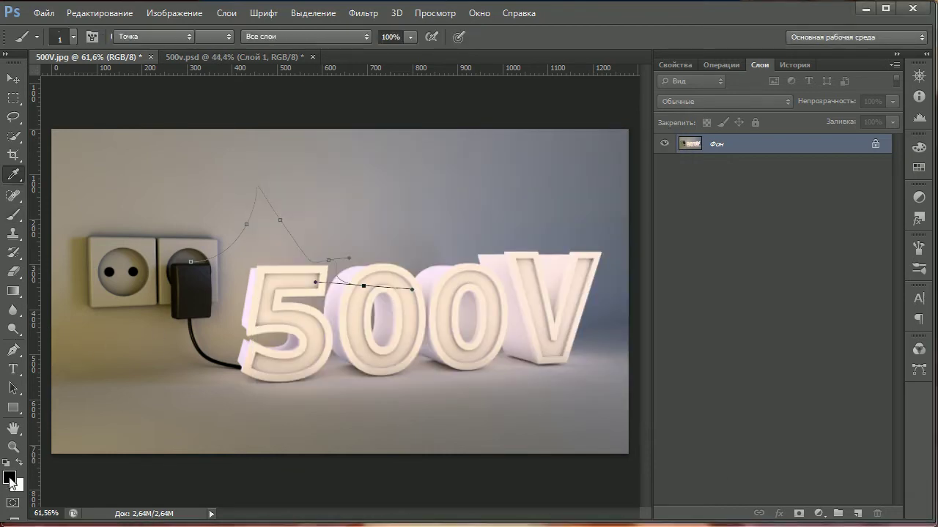
pyautogui.moveTo(476, 286); pyautogui.dragTo(478, 343)
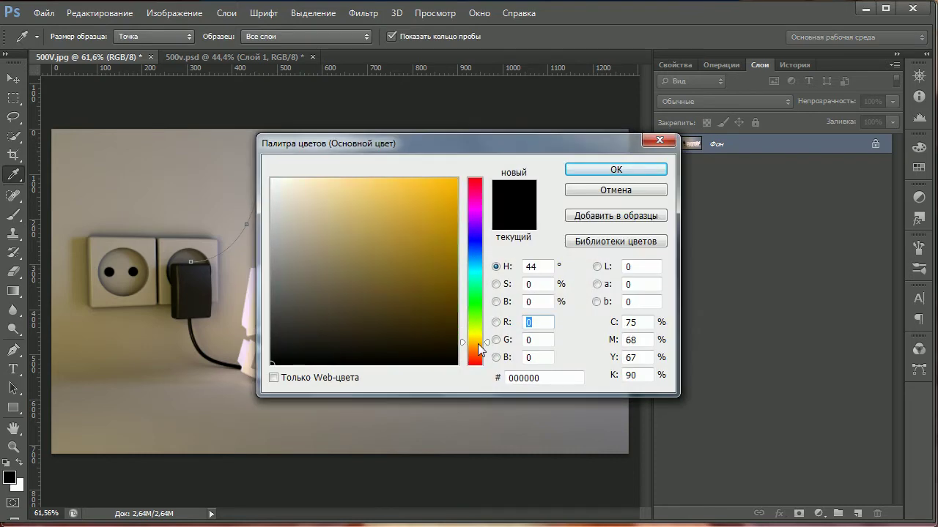
pyautogui.moveTo(342, 197)
pyautogui.mouseDown()
pyautogui.moveTo(334, 184)
pyautogui.moveTo(371, 200)
pyautogui.mouseUp()
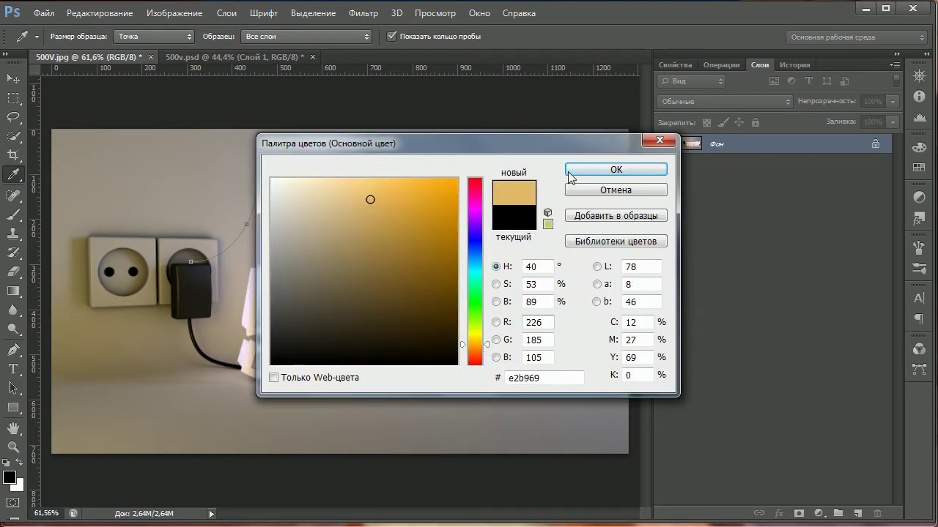
pyautogui.click(570, 170)
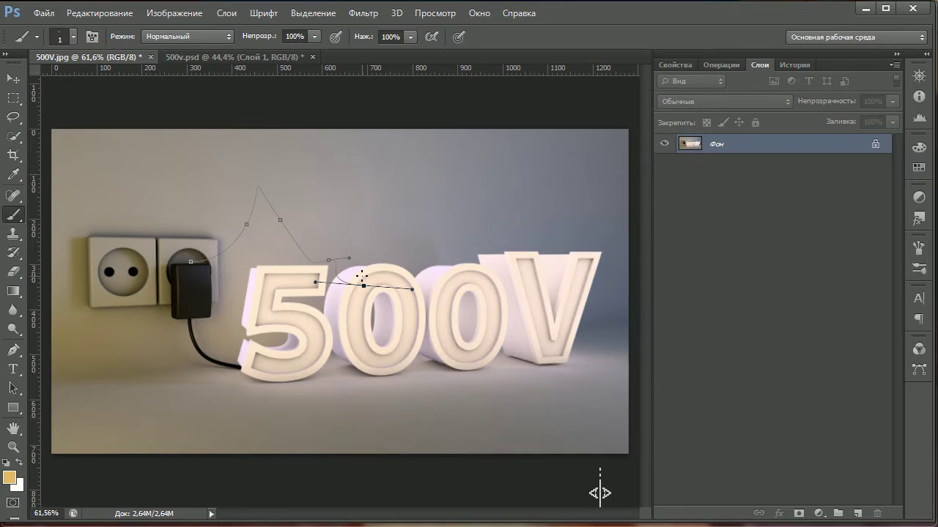
# - Stroke the work path with the Brush, then trim the path to end atop the 5
pyautogui.click(15, 352)
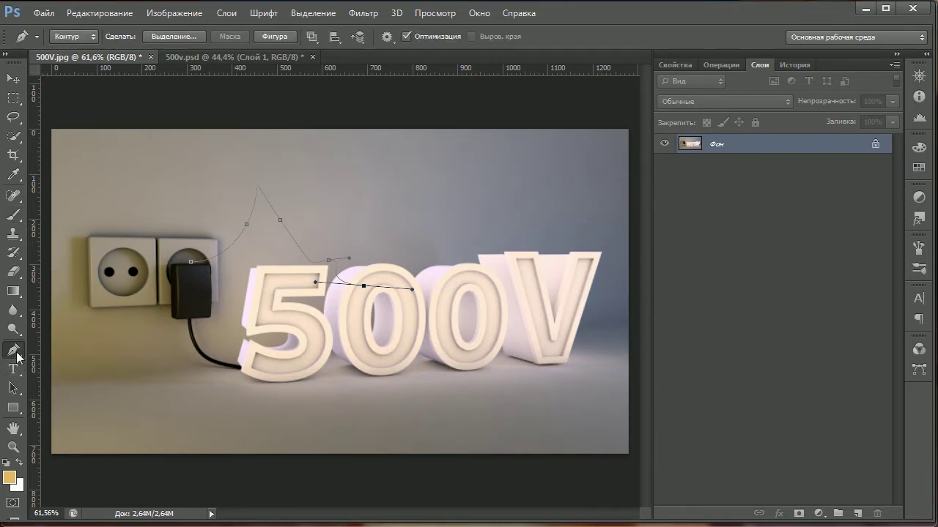
pyautogui.rightClick(358, 285)
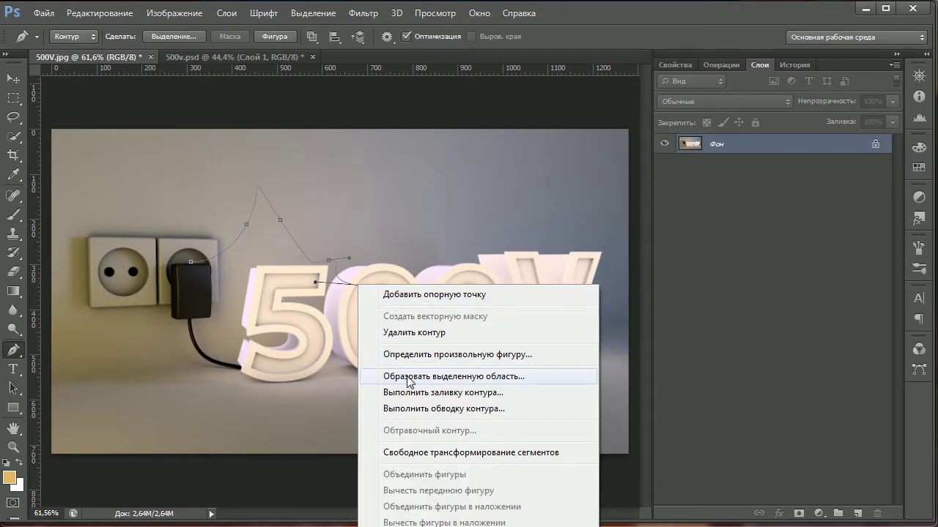
pyautogui.click(425, 408)
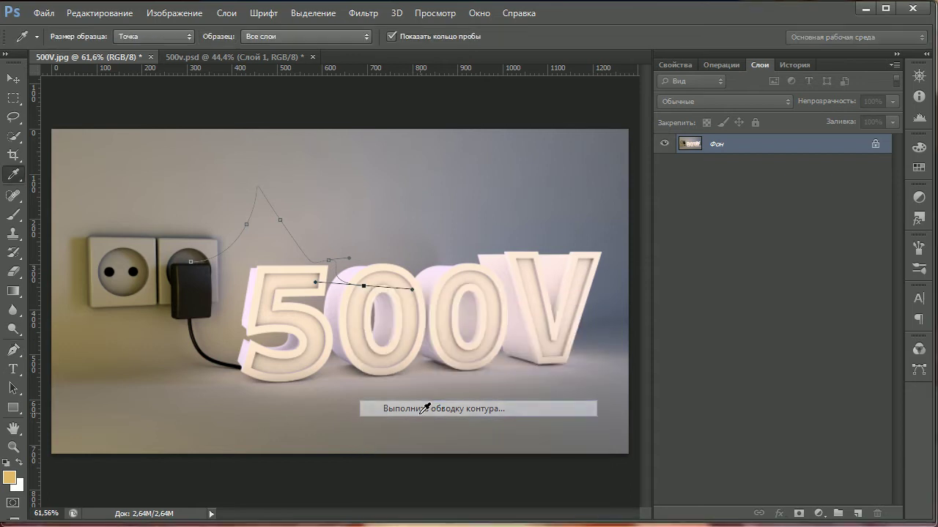
pyautogui.click(550, 235)
pyautogui.click(350, 268)
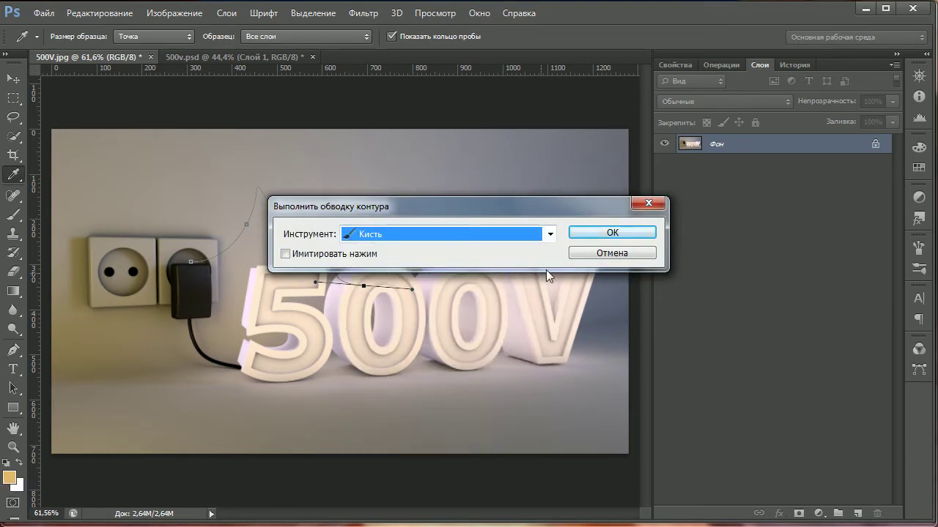
pyautogui.click(601, 233)
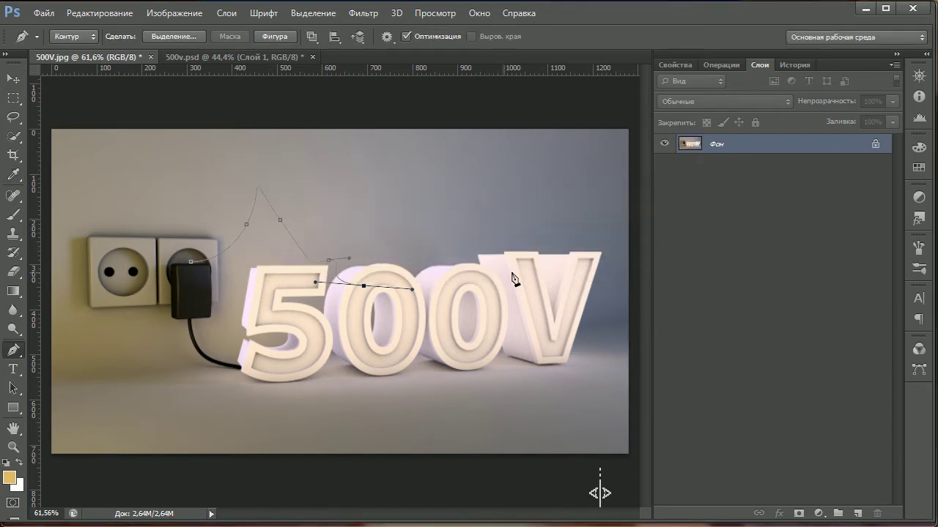
pyautogui.press('Delete')
pyautogui.press('Delete')
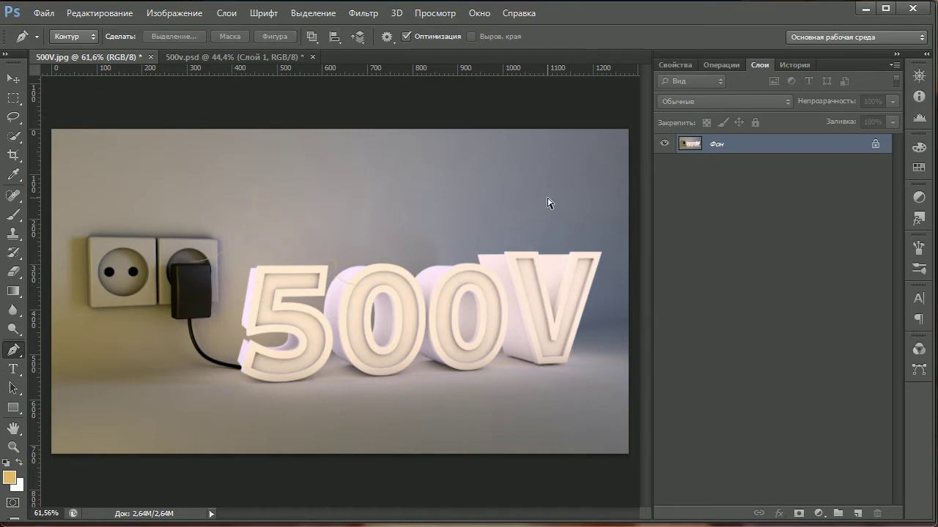
pyautogui.hotkey('ctrl', 'alt', 'z')
pyautogui.hotkey('ctrl', 'alt', 'z')
pyautogui.hotkey('ctrl', 'alt', 'z')
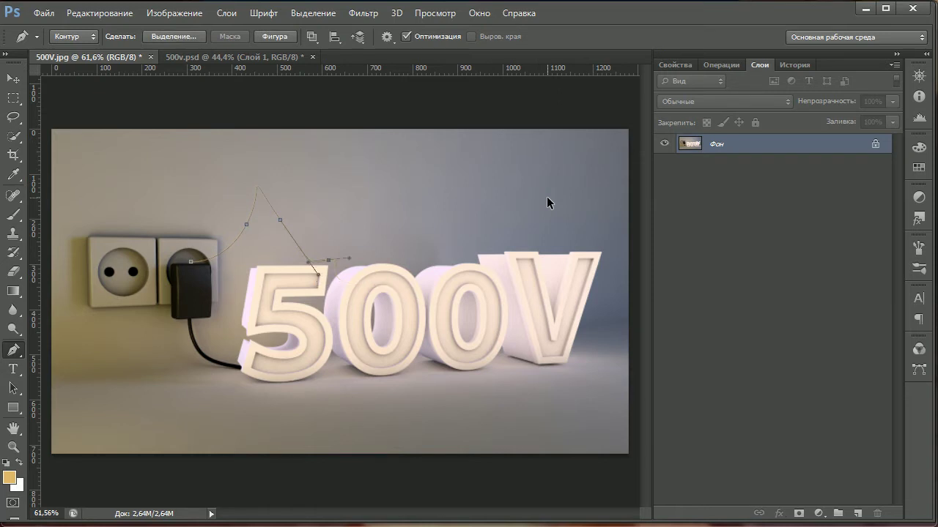
# - On new layer Слой 1, pen a curve from the plug up and down over the first 0
pyautogui.press('Delete')
pyautogui.press('Delete')
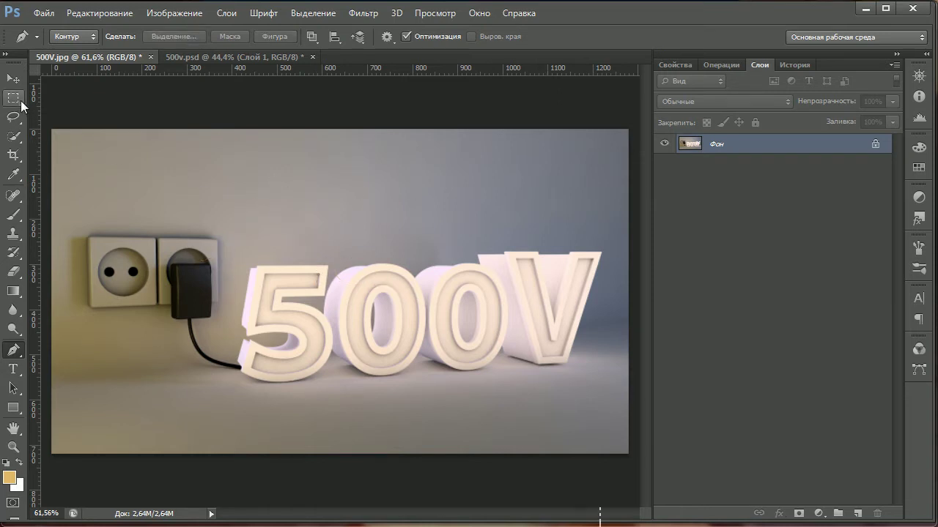
pyautogui.click(857, 513)
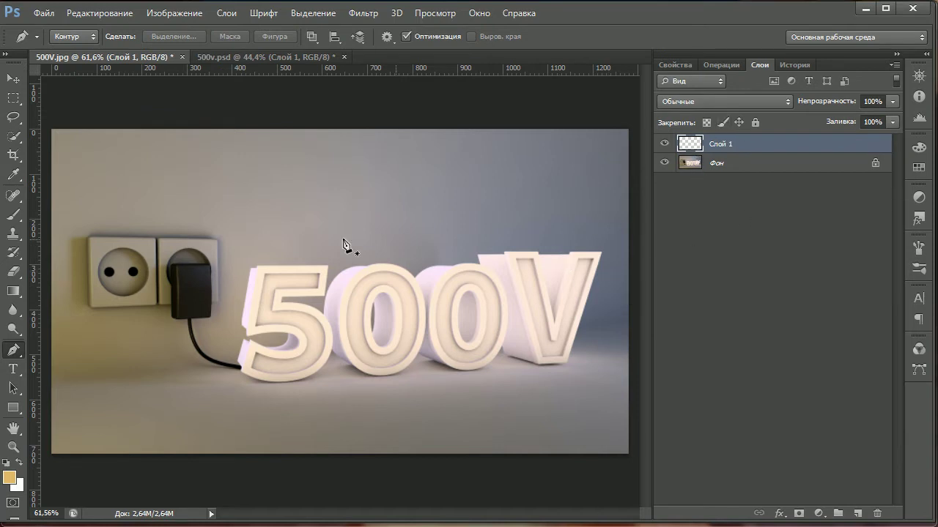
pyautogui.click(189, 263)
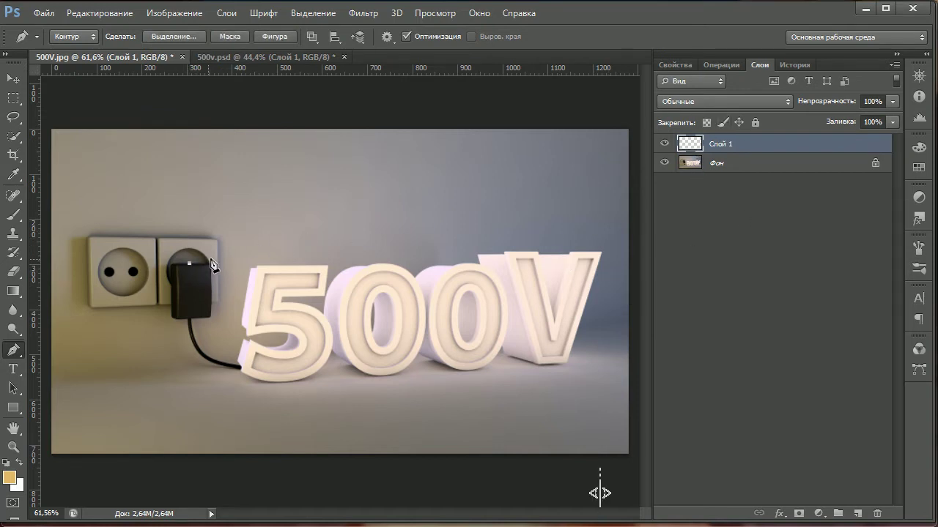
pyautogui.moveTo(243, 220); pyautogui.dragTo(255, 185)
pyautogui.click(664, 145)
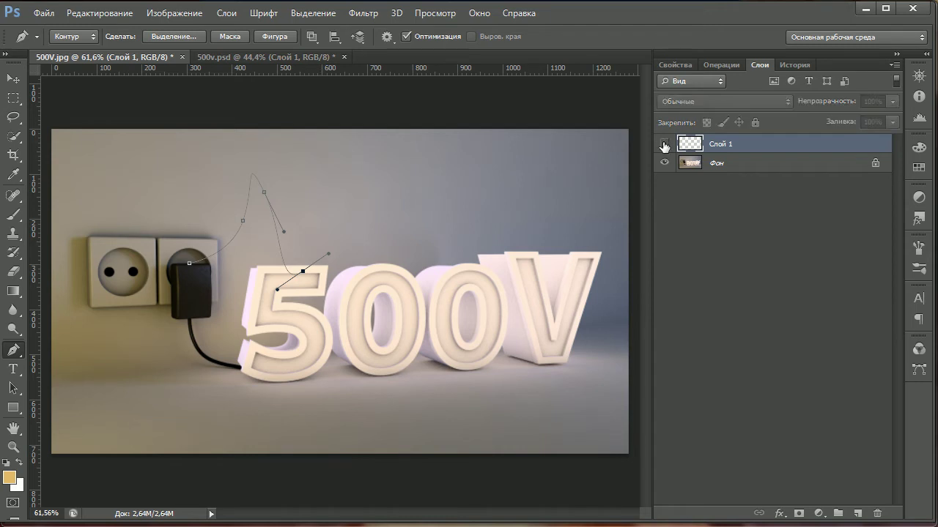
pyautogui.click(664, 144)
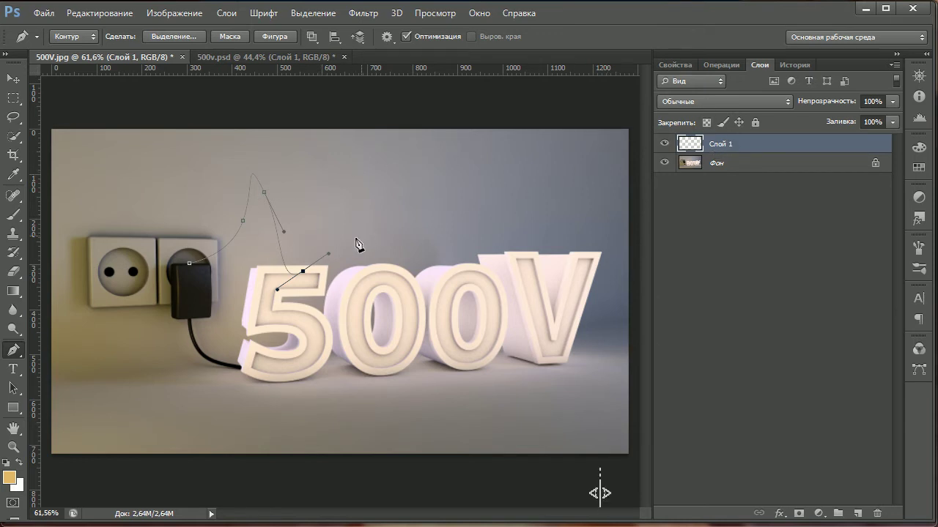
pyautogui.moveTo(360, 263); pyautogui.dragTo(378, 260)
pyautogui.moveTo(393, 295)
pyautogui.mouseDown()
pyautogui.moveTo(415, 315)
pyautogui.moveTo(422, 296)
pyautogui.mouseUp()
# - Stroke the new path with the Brush and clear the work path from view
pyautogui.rightClick(381, 299)
pyautogui.click(438, 394)
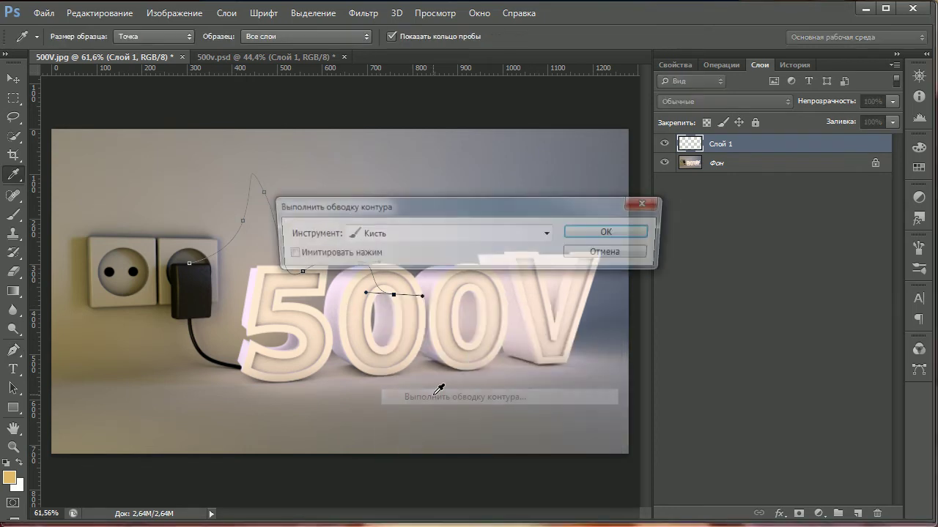
pyautogui.click(586, 235)
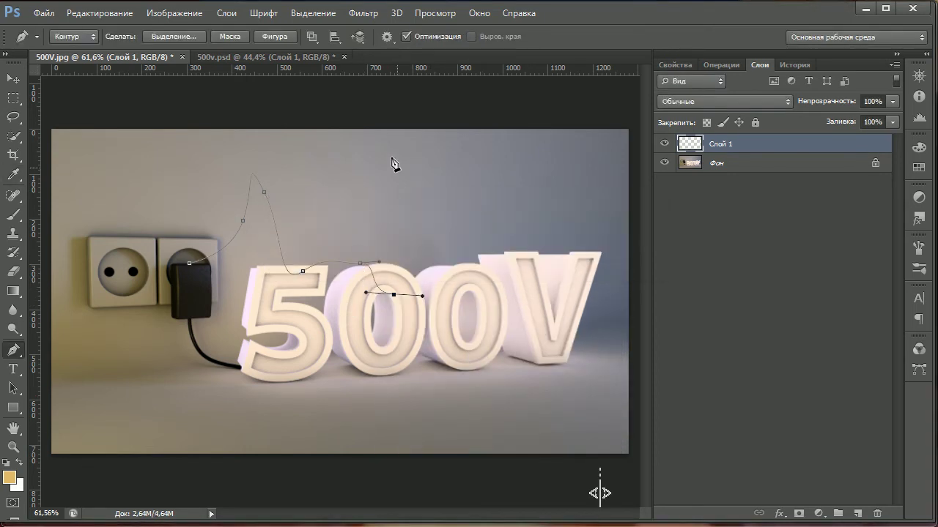
pyautogui.press('Escape')
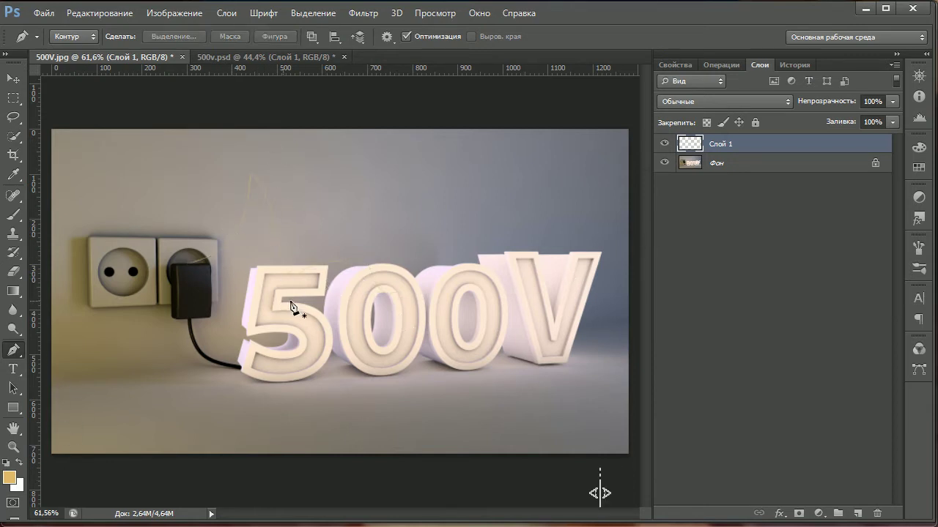
pyautogui.press('alt')
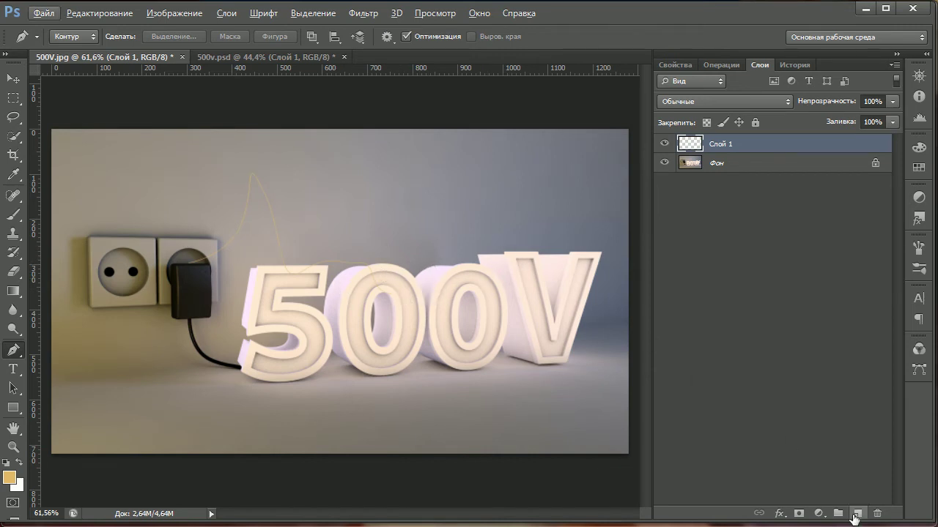
# - Add new layer Слой 2 and pen a swirling curve above the zeros
pyautogui.click(856, 514)
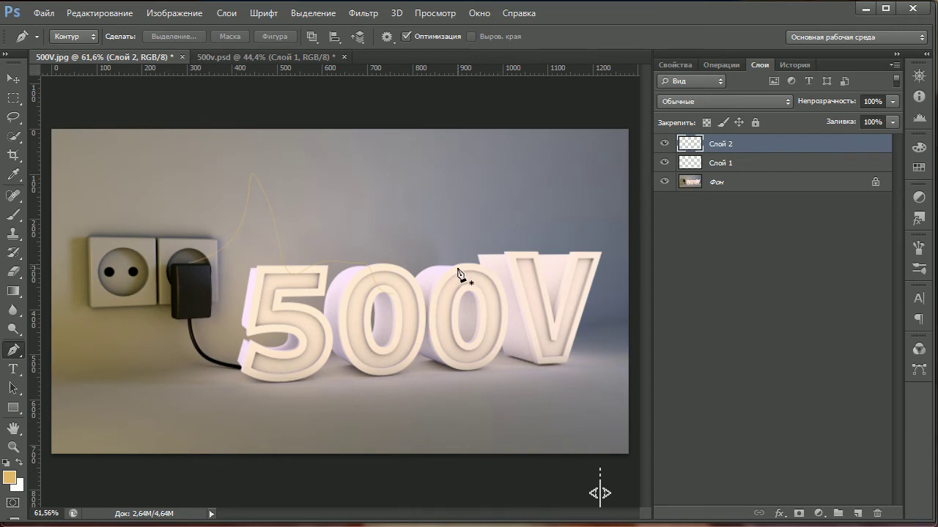
pyautogui.moveTo(444, 268)
pyautogui.mouseDown()
pyautogui.moveTo(414, 217)
pyautogui.moveTo(432, 223)
pyautogui.moveTo(451, 273)
pyautogui.mouseUp()
pyautogui.moveTo(378, 254); pyautogui.dragTo(387, 241)
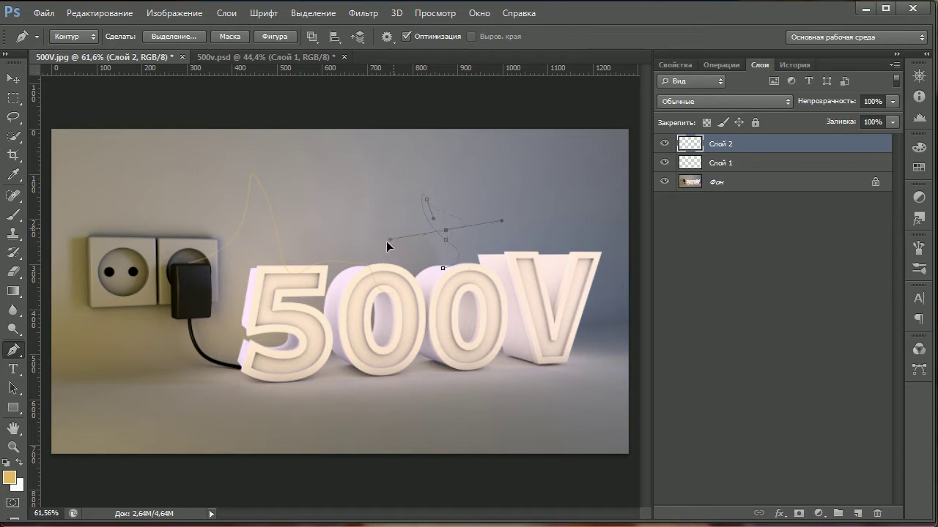
pyautogui.moveTo(405, 204)
pyautogui.mouseDown()
pyautogui.moveTo(401, 212)
pyautogui.moveTo(469, 193)
pyautogui.moveTo(303, 198)
pyautogui.moveTo(371, 192)
pyautogui.moveTo(447, 144)
pyautogui.mouseUp()
pyautogui.click(695, 260)
# - Stroke the swirl path with the Brush onto Слой 2
pyautogui.rightClick(453, 214)
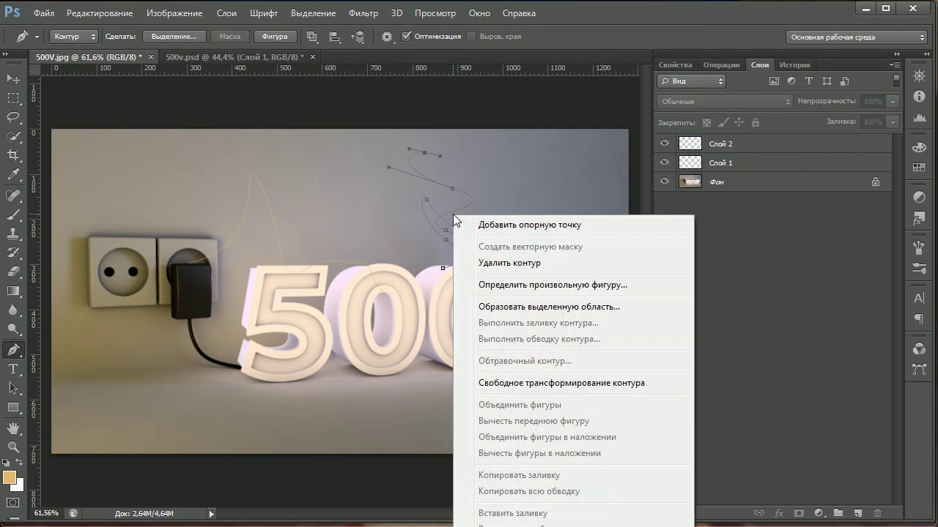
pyautogui.rightClick(449, 192)
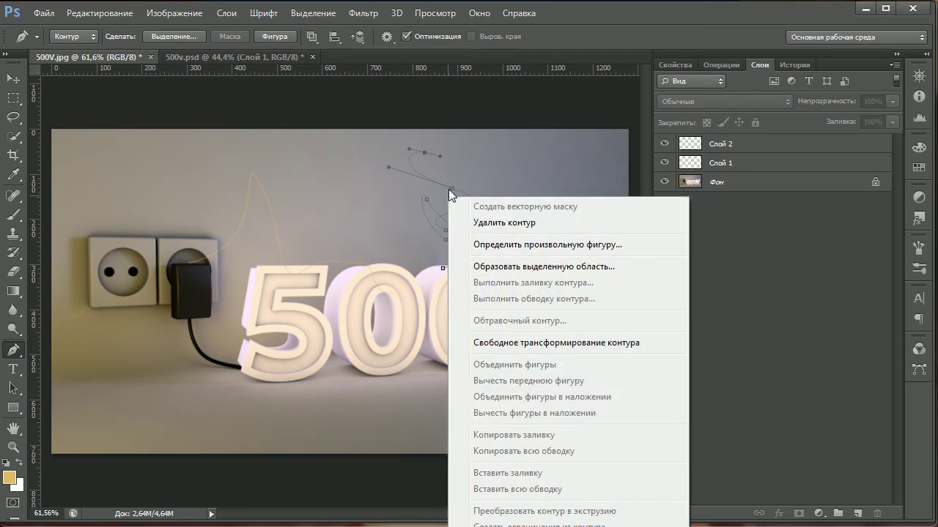
pyautogui.rightClick(450, 189)
pyautogui.click(11, 357)
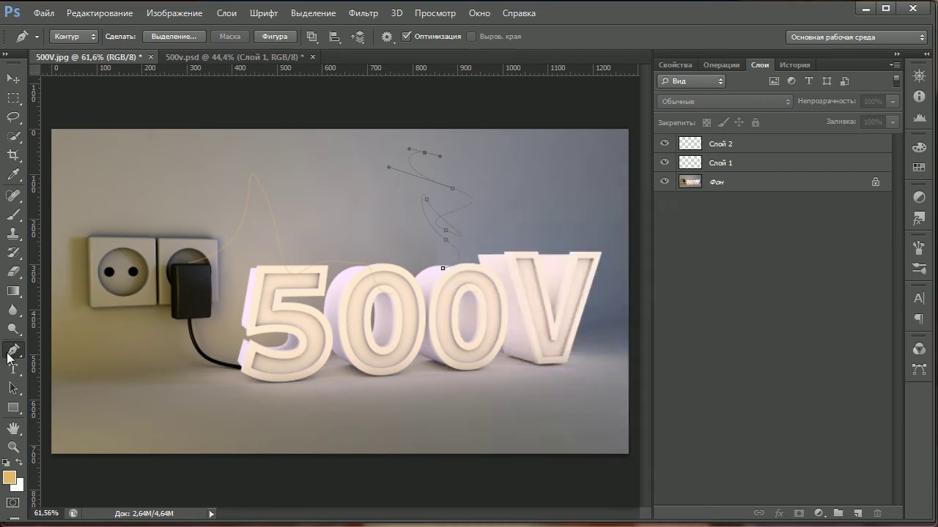
pyautogui.click(703, 143)
pyautogui.rightClick(431, 189)
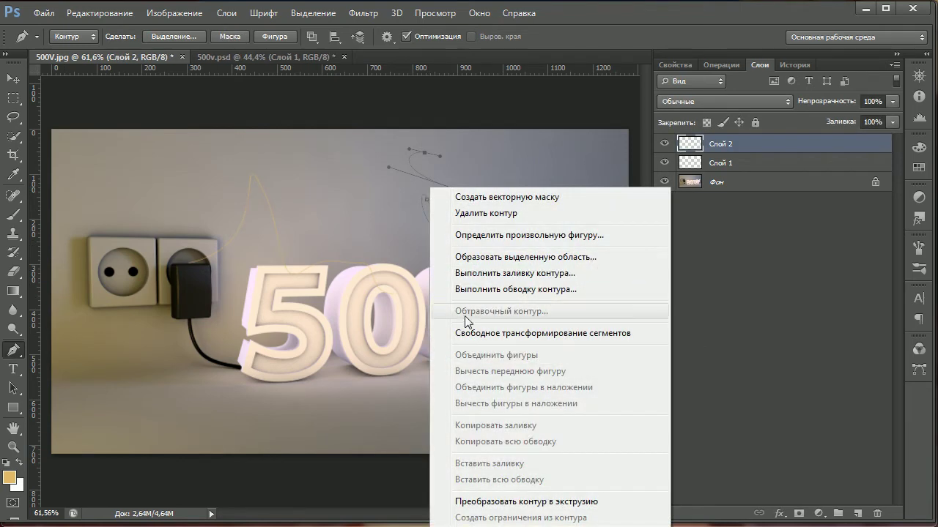
pyautogui.click(484, 289)
pyautogui.click(599, 232)
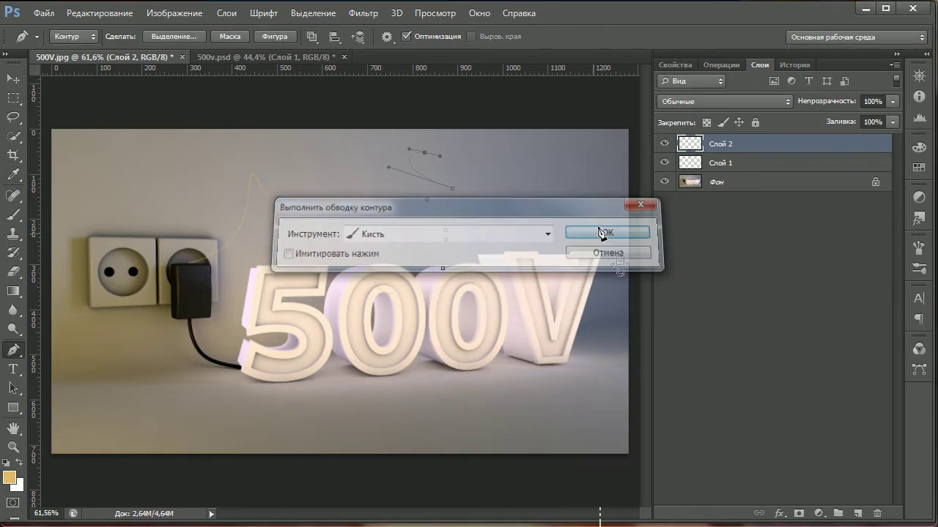
# - Add Слой 3, reshape the swirl path and stroke it again on Слой 2
pyautogui.click(858, 513)
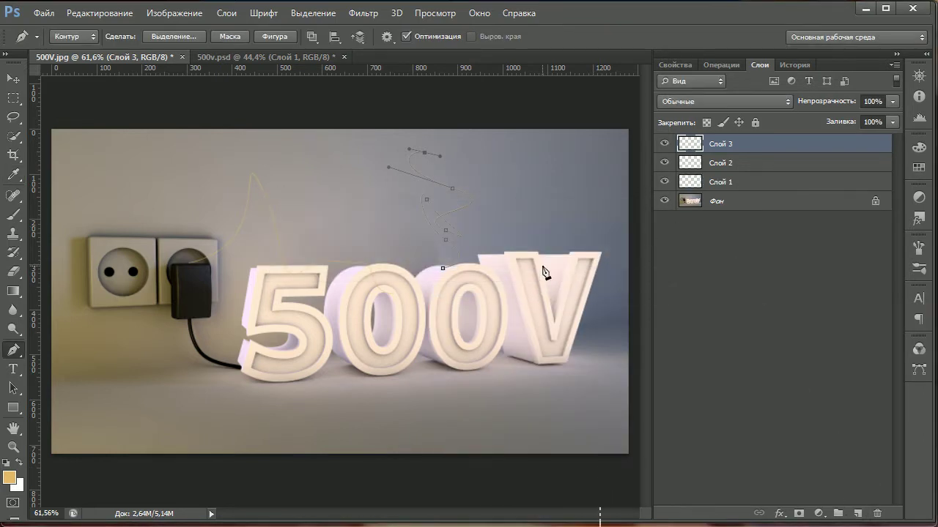
pyautogui.moveTo(542, 266); pyautogui.dragTo(554, 251)
pyautogui.click(740, 241)
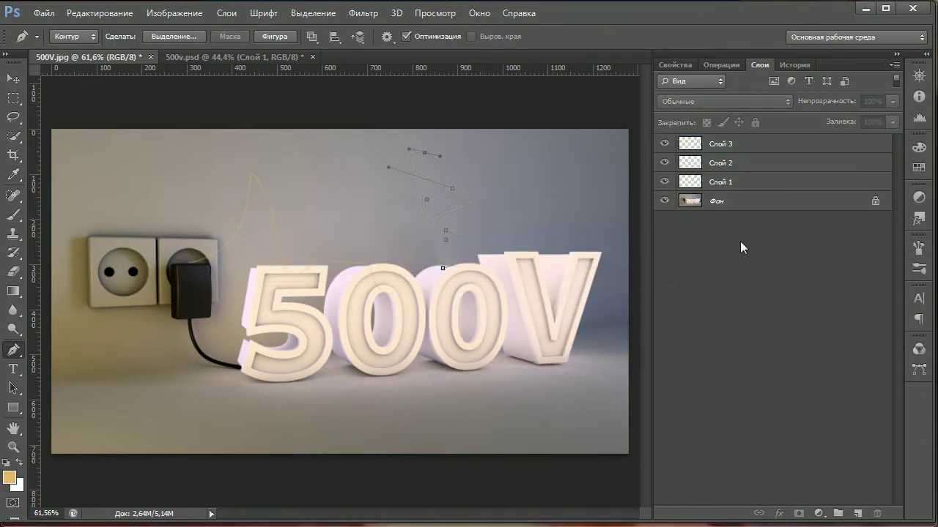
pyautogui.click(731, 150)
pyautogui.click(730, 162)
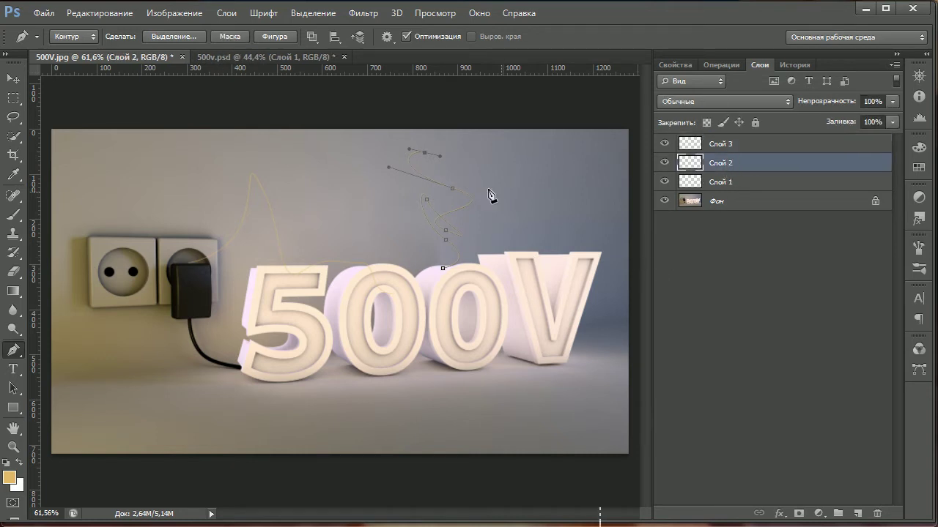
pyautogui.press('Return')
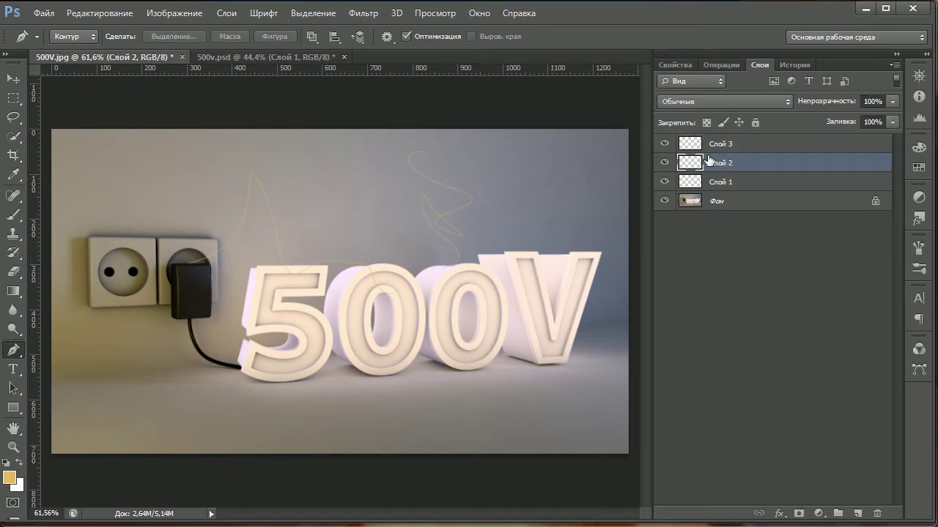
# - On Слой 3, pen a curve rising above the V and stroke it with the Brush
pyautogui.click(708, 145)
pyautogui.click(532, 259)
pyautogui.moveTo(594, 259)
pyautogui.mouseDown()
pyautogui.moveTo(521, 213)
pyautogui.moveTo(531, 221)
pyautogui.mouseUp()
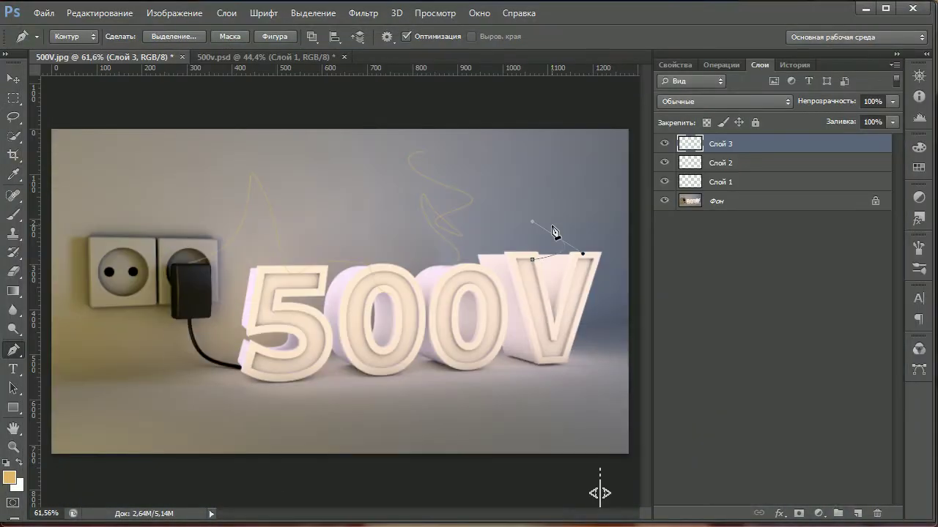
pyautogui.moveTo(543, 256); pyautogui.dragTo(559, 186)
pyautogui.moveTo(588, 224); pyautogui.dragTo(588, 225)
pyautogui.moveTo(524, 137); pyautogui.dragTo(531, 98)
pyautogui.click(520, 137)
pyautogui.hotkey('ctrl', 'z')
pyautogui.rightClick(579, 177)
pyautogui.click(630, 274)
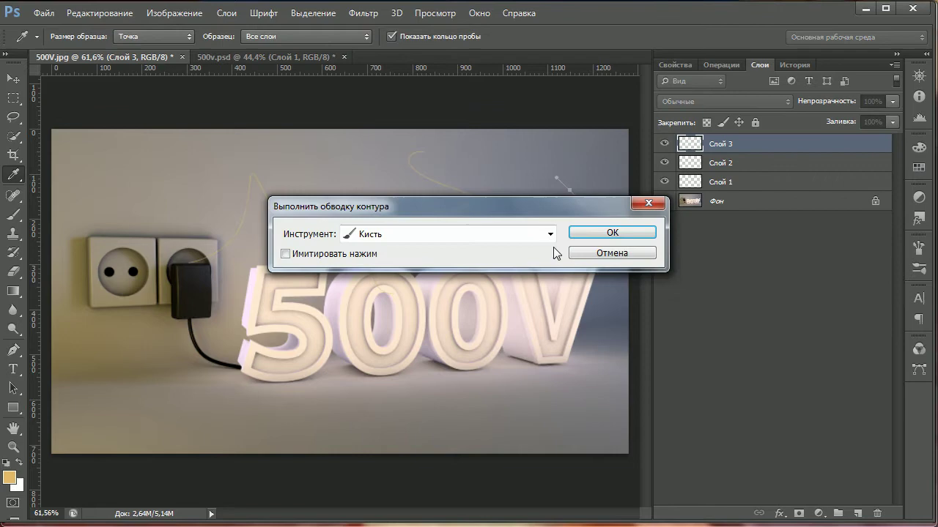
pyautogui.click(607, 233)
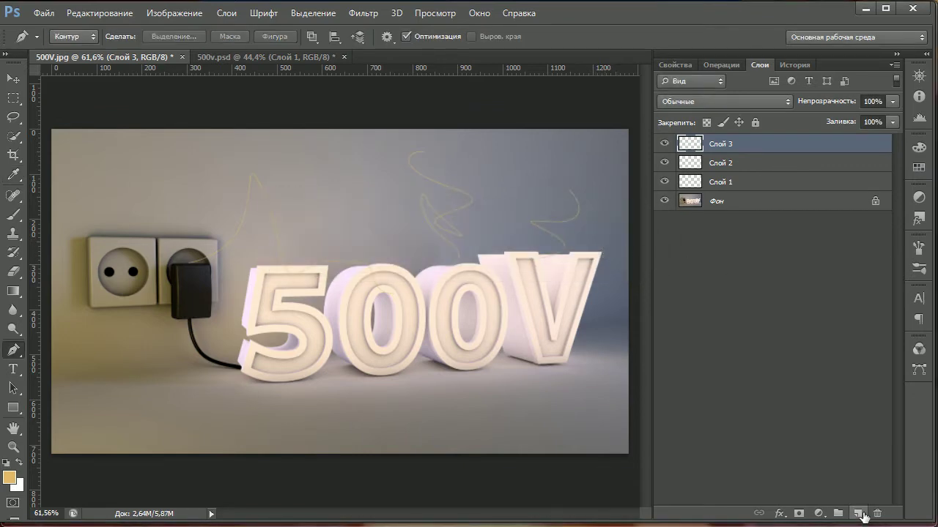
# - On new layer Слой 4, pen a path down through the zeros below the letters and stroke it
pyautogui.click(857, 514)
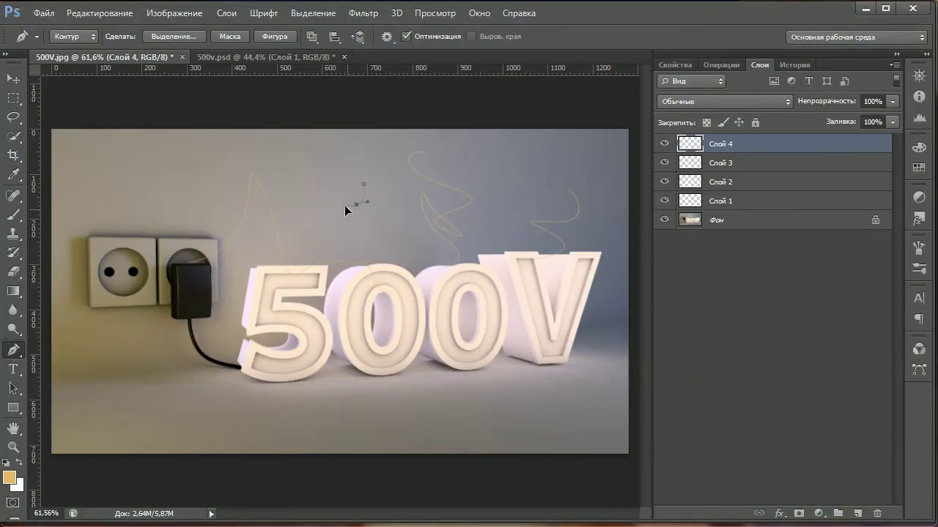
pyautogui.moveTo(358, 227); pyautogui.dragTo(407, 241)
pyautogui.moveTo(372, 281)
pyautogui.mouseDown()
pyautogui.moveTo(439, 332)
pyautogui.moveTo(385, 307)
pyautogui.mouseUp()
pyautogui.moveTo(406, 363); pyautogui.dragTo(434, 373)
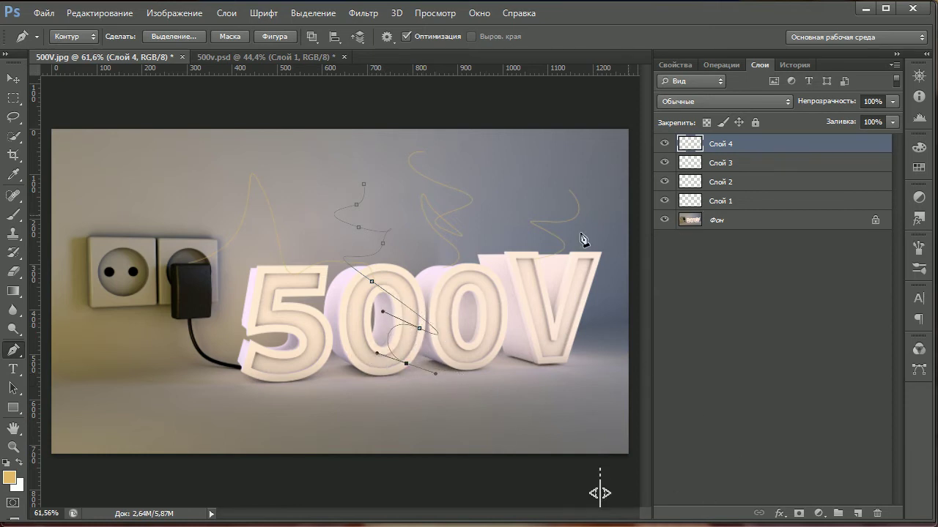
pyautogui.rightClick(409, 263)
pyautogui.click(494, 366)
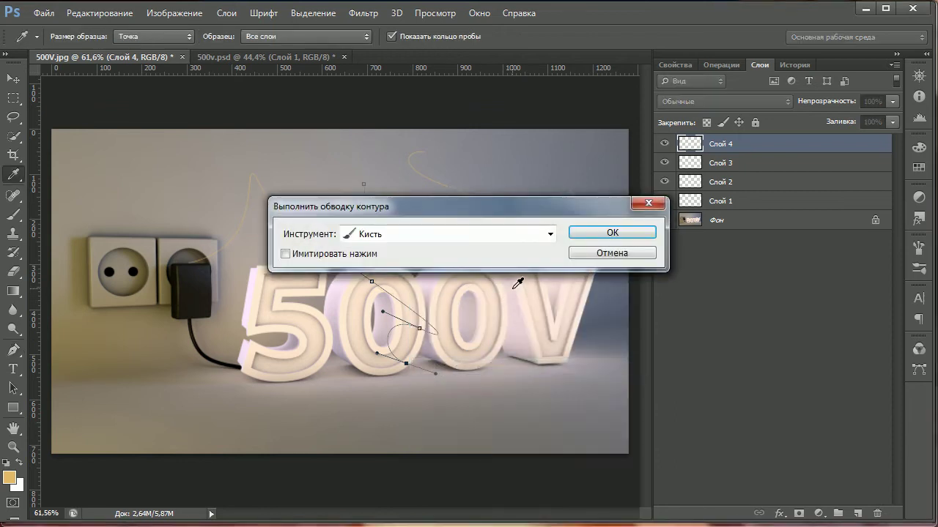
pyautogui.press('Return')
pyautogui.press('Return')
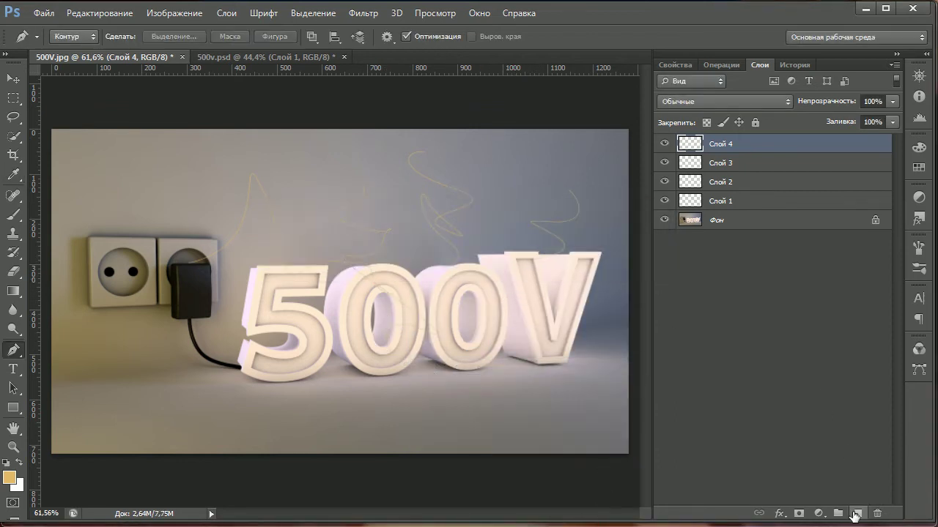
# - On new layer Слой 5, pen a path from the 5 under the zeros up past the V and stroke it
pyautogui.click(857, 513)
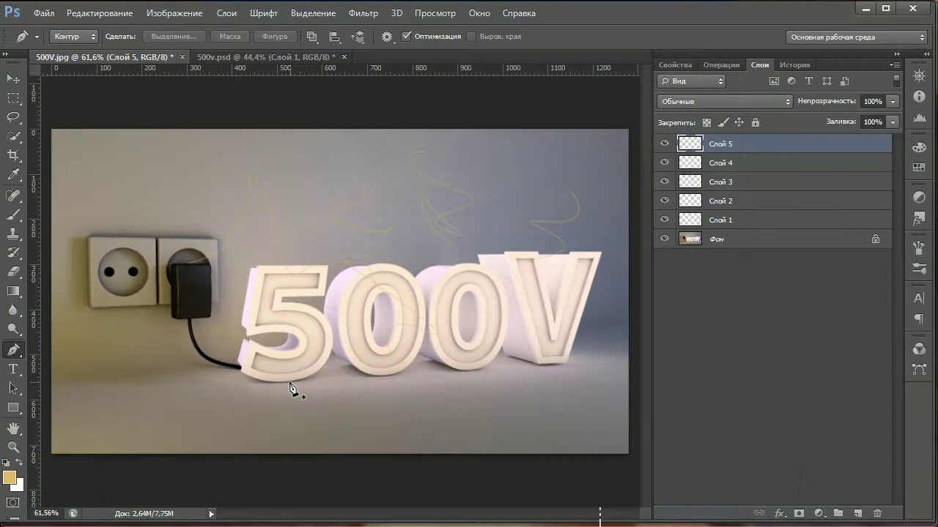
pyautogui.click(257, 365)
pyautogui.moveTo(276, 321)
pyautogui.mouseDown()
pyautogui.moveTo(340, 365)
pyautogui.moveTo(385, 373)
pyautogui.moveTo(400, 266)
pyautogui.mouseUp()
pyautogui.moveTo(449, 354); pyautogui.dragTo(494, 392)
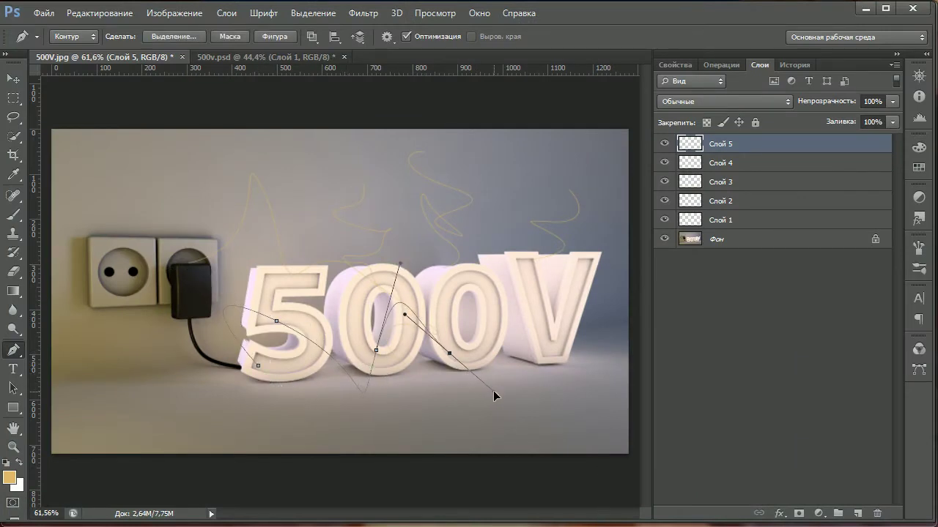
pyautogui.moveTo(519, 339)
pyautogui.mouseDown()
pyautogui.moveTo(593, 252)
pyautogui.moveTo(597, 317)
pyautogui.mouseUp()
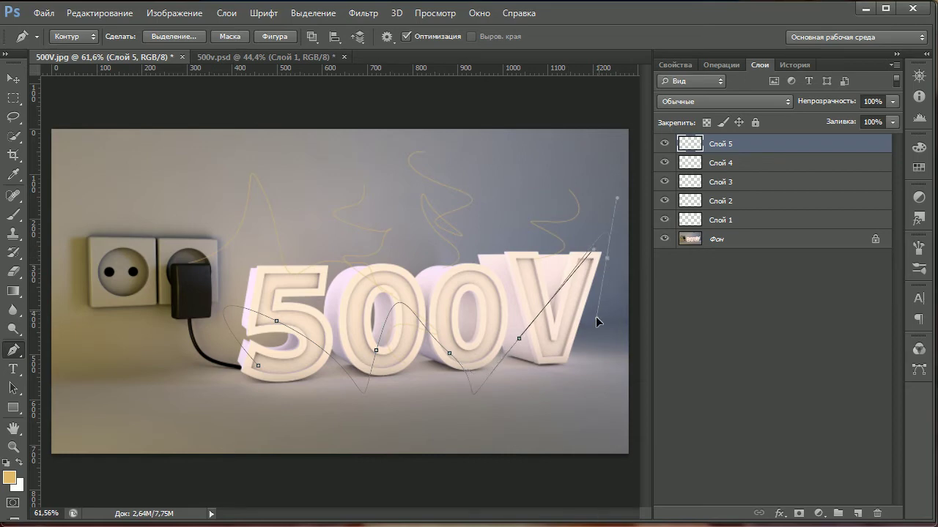
pyautogui.rightClick(594, 299)
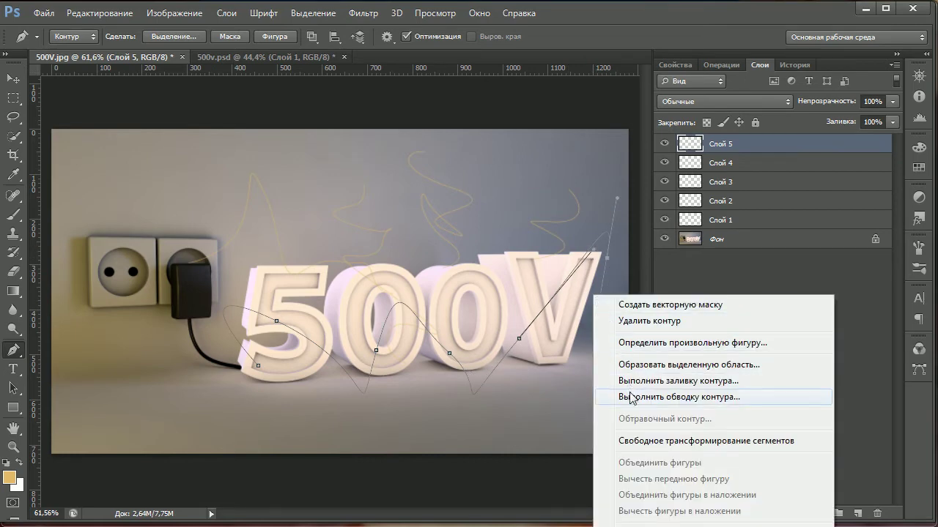
pyautogui.click(623, 397)
pyautogui.click(605, 233)
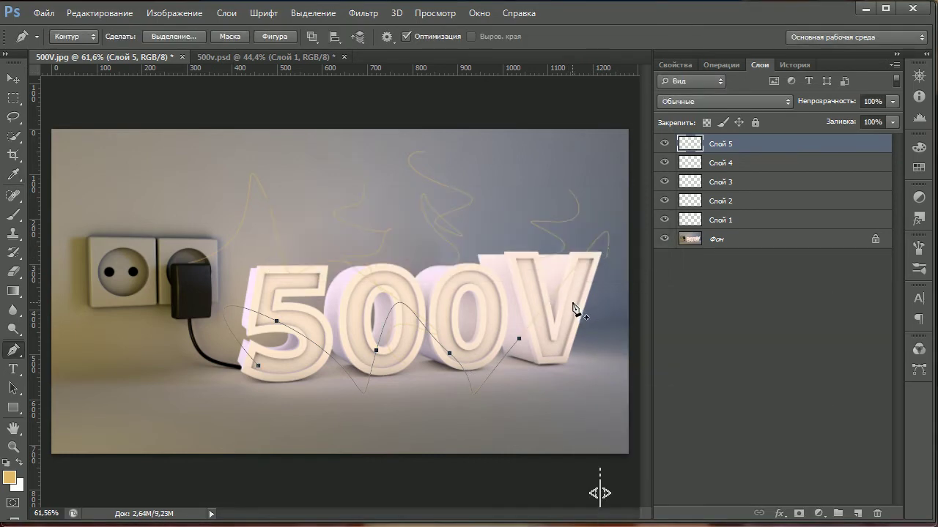
pyautogui.click(13, 78)
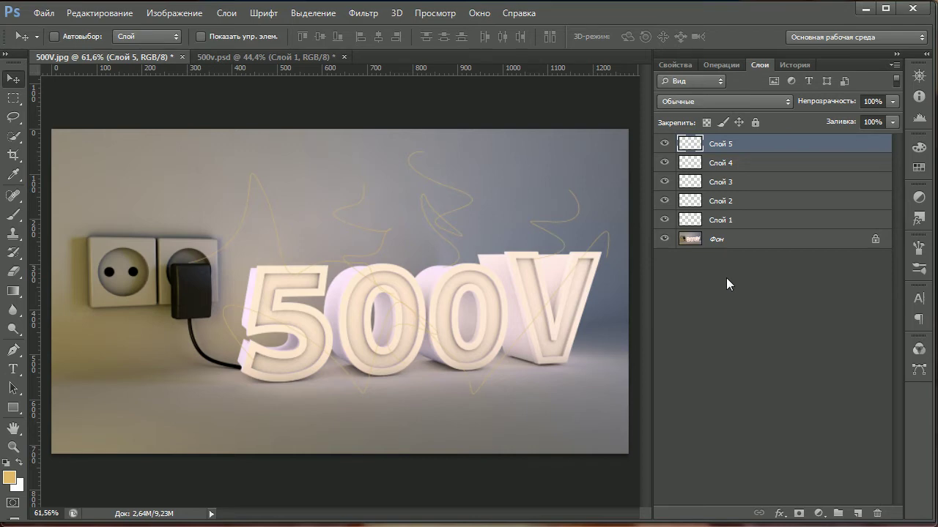
# - Paste the copied glow style onto Слой 1 and increase its outer glow spread and size
pyautogui.rightClick(745, 220)
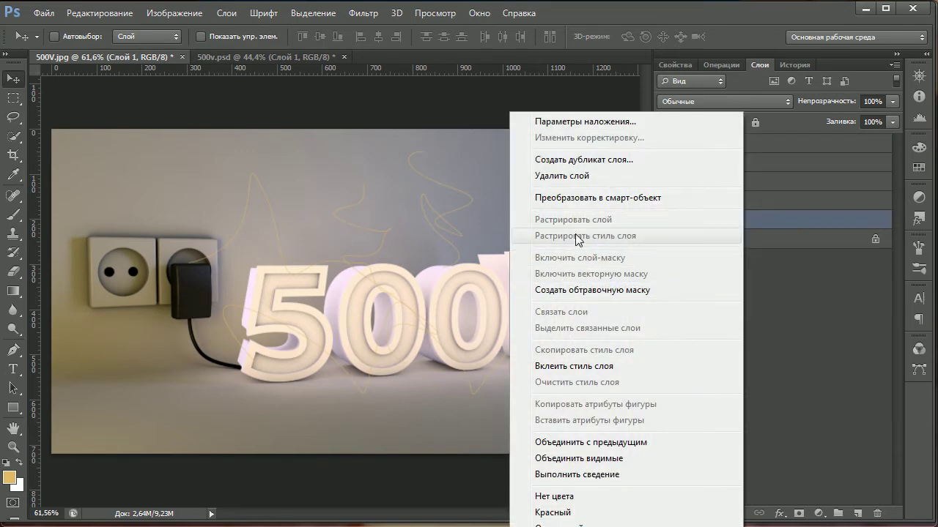
pyautogui.click(577, 366)
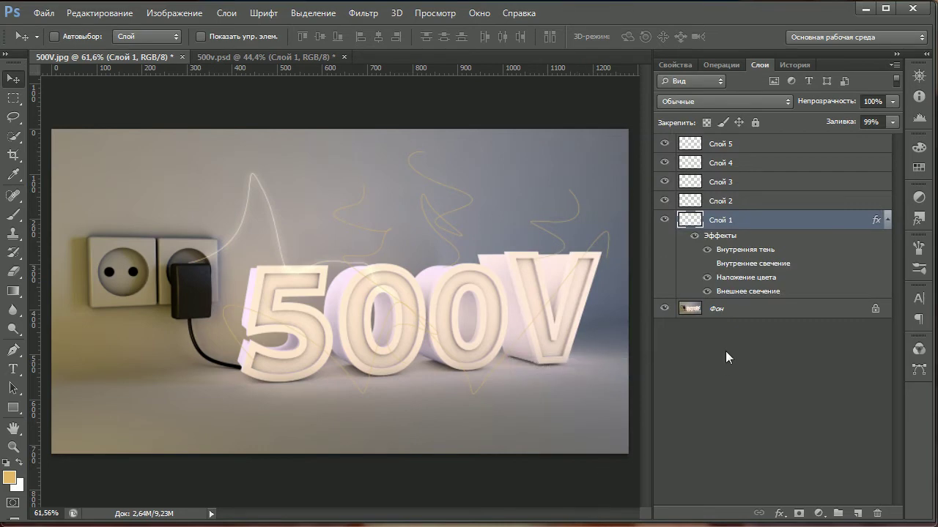
pyautogui.doubleClick(818, 227)
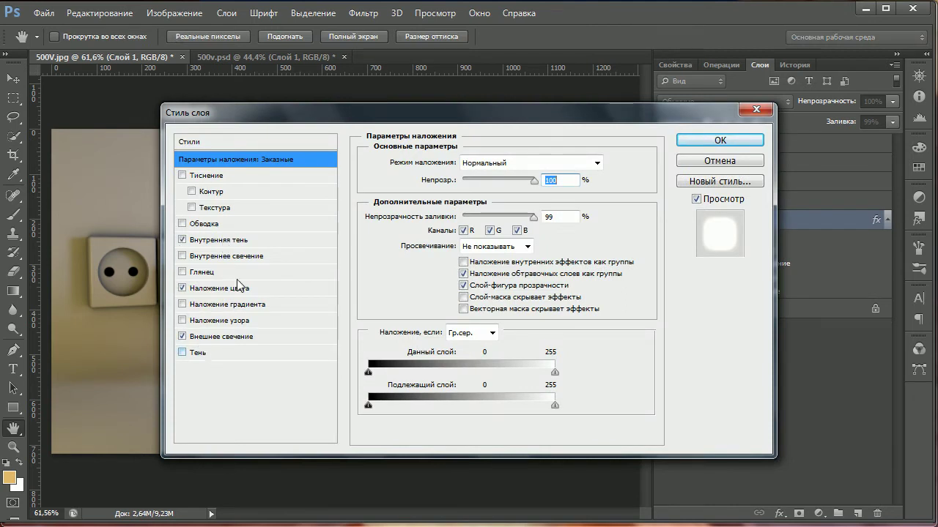
pyautogui.click(219, 242)
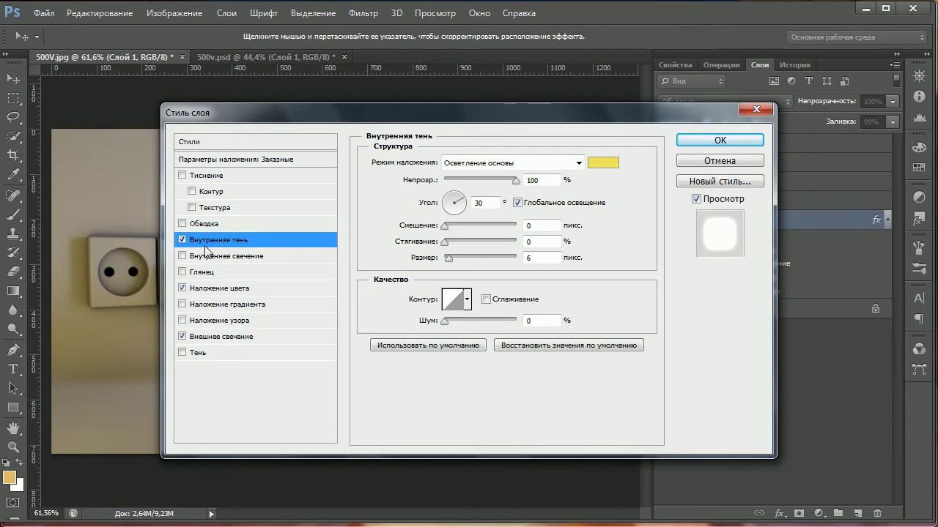
pyautogui.click(210, 338)
pyautogui.click(493, 165)
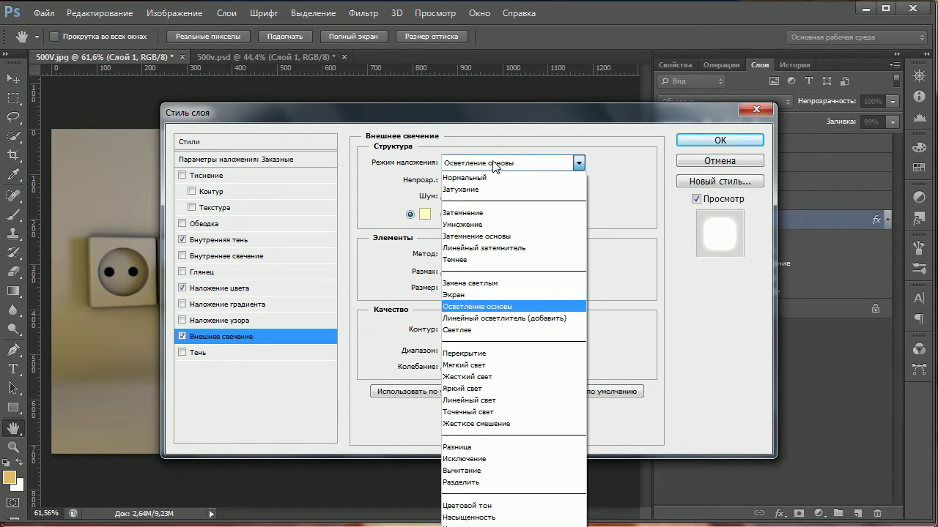
pyautogui.click(495, 164)
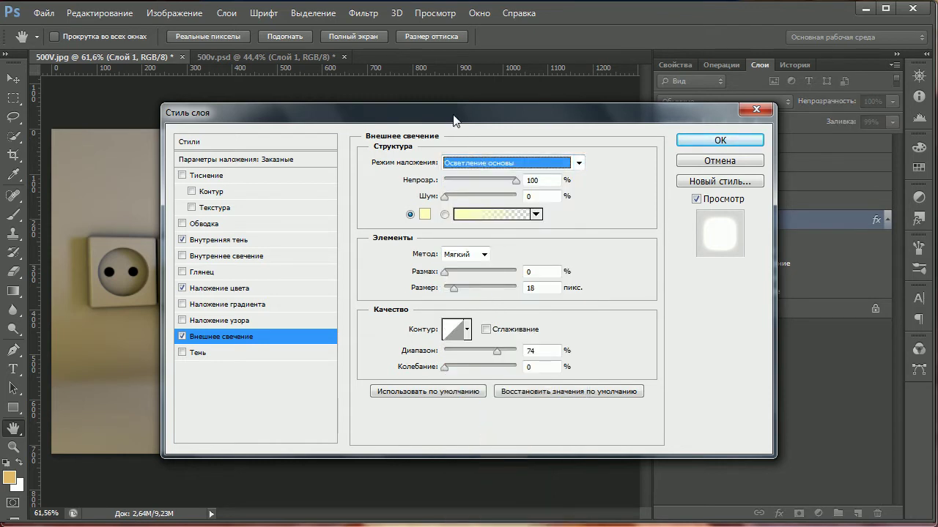
pyautogui.moveTo(449, 120); pyautogui.dragTo(599, 147)
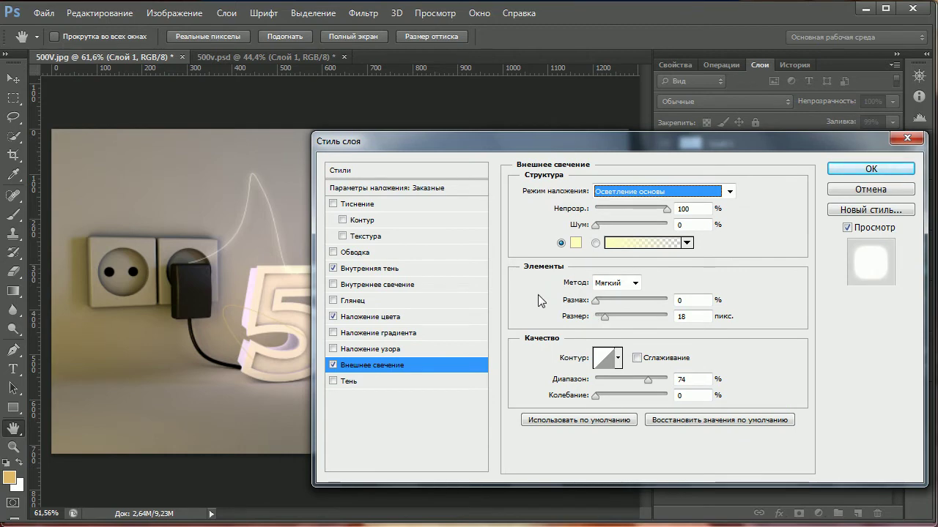
pyautogui.moveTo(594, 302); pyautogui.dragTo(597, 302)
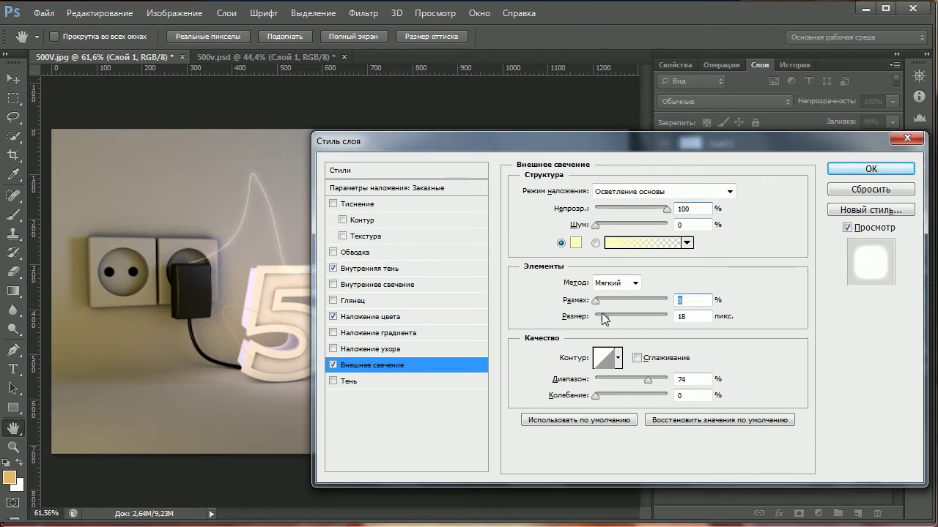
pyautogui.moveTo(601, 316)
pyautogui.mouseDown()
pyautogui.moveTo(603, 304)
pyautogui.moveTo(613, 322)
pyautogui.mouseUp()
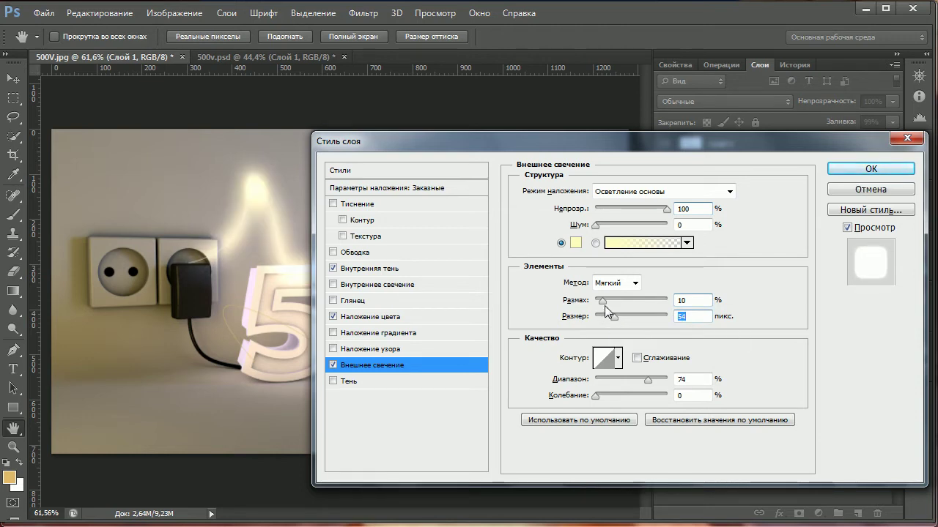
pyautogui.click(864, 170)
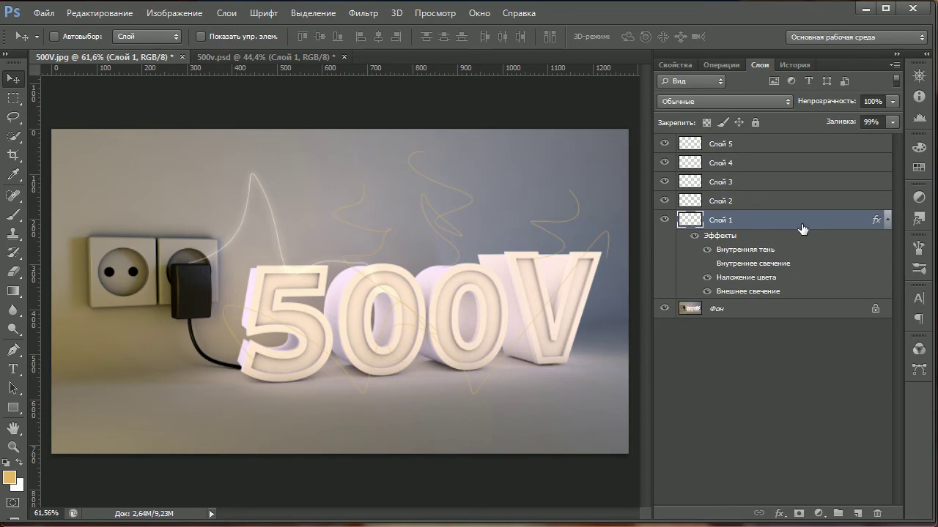
# - Fine-tune Слой 1's outer glow, keeping the pale yellow colour and original blend mode, raising range slightly
pyautogui.doubleClick(803, 230)
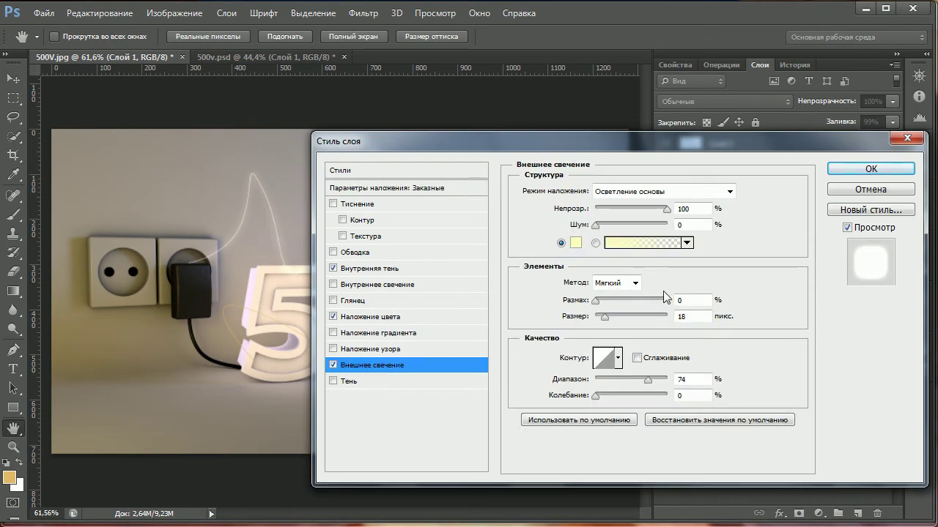
pyautogui.doubleClick(681, 315)
pyautogui.click(576, 243)
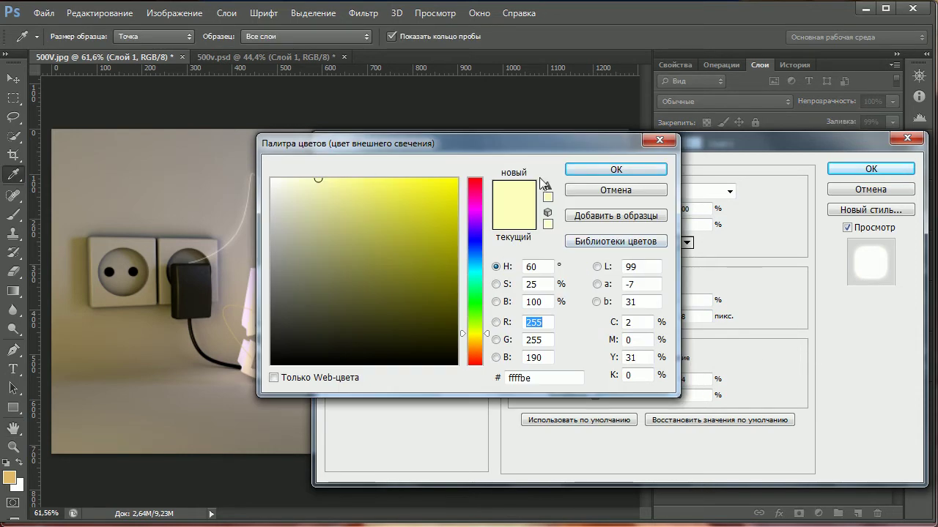
pyautogui.click(610, 171)
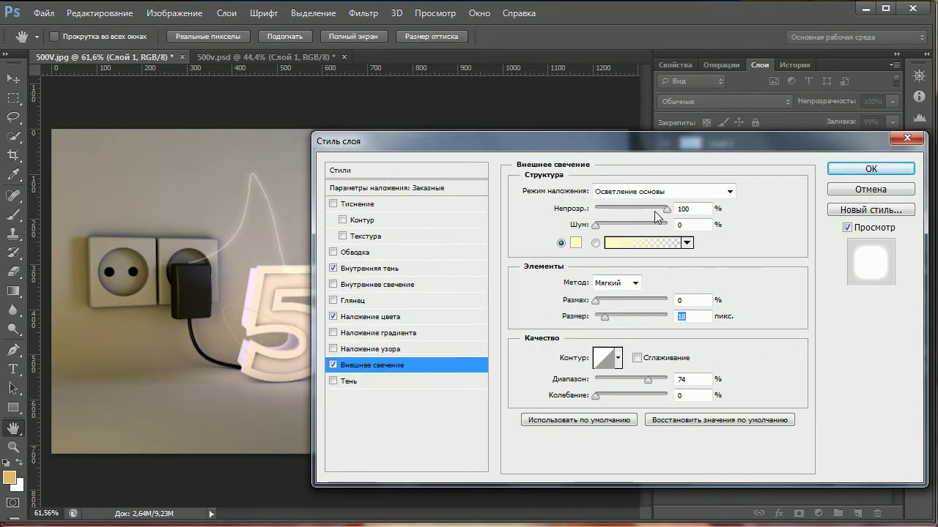
pyautogui.moveTo(595, 229)
pyautogui.mouseDown()
pyautogui.moveTo(617, 233)
pyautogui.moveTo(584, 227)
pyautogui.mouseUp()
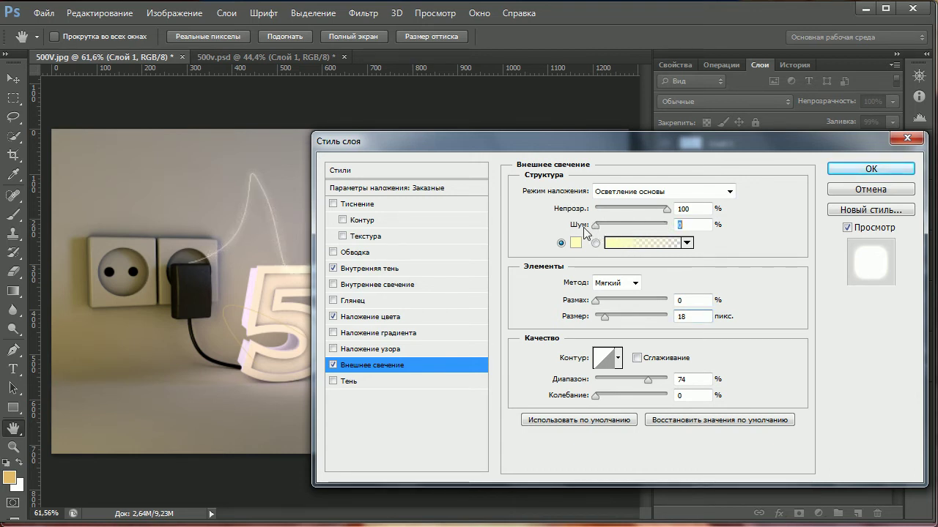
pyautogui.moveTo(666, 210)
pyautogui.mouseDown()
pyautogui.moveTo(605, 210)
pyautogui.moveTo(673, 218)
pyautogui.mouseUp()
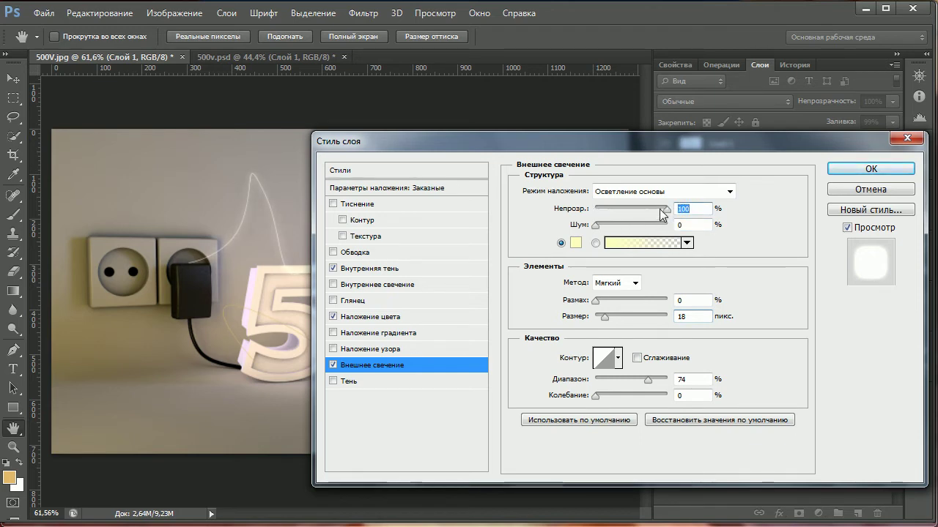
pyautogui.click(716, 192)
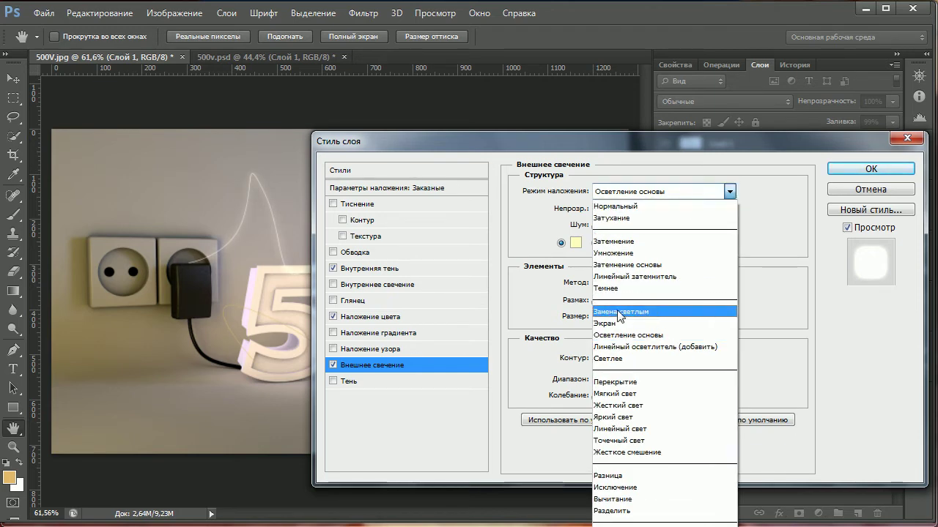
pyautogui.click(619, 313)
pyautogui.click(717, 192)
pyautogui.click(635, 333)
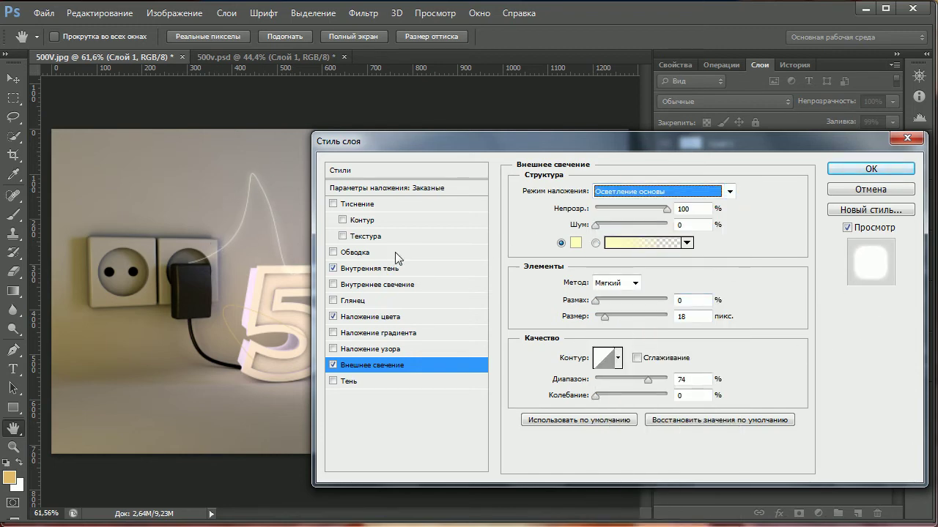
pyautogui.moveTo(647, 382); pyautogui.dragTo(649, 381)
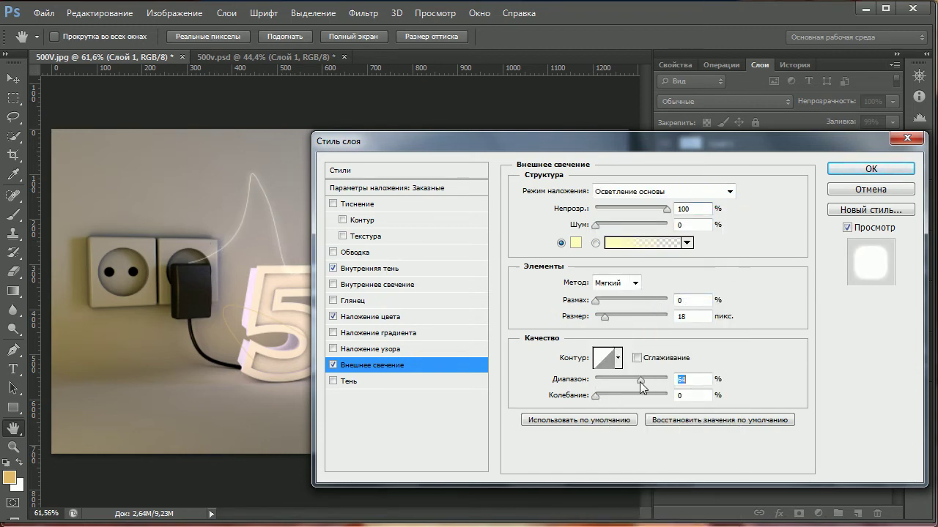
# - Keep the white colour overlay and inner shadow on, leave inner glow off, and apply the style
pyautogui.click(366, 321)
pyautogui.click(752, 193)
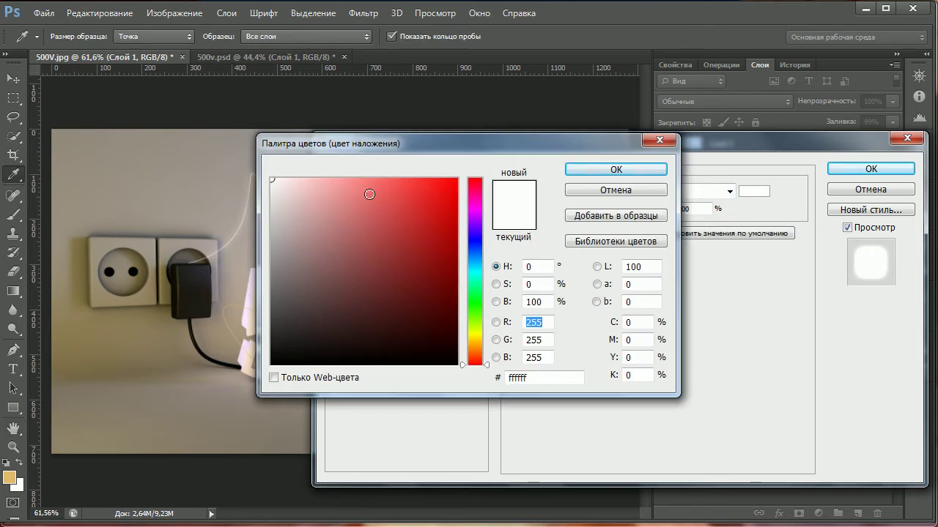
pyautogui.click(593, 171)
pyautogui.click(373, 274)
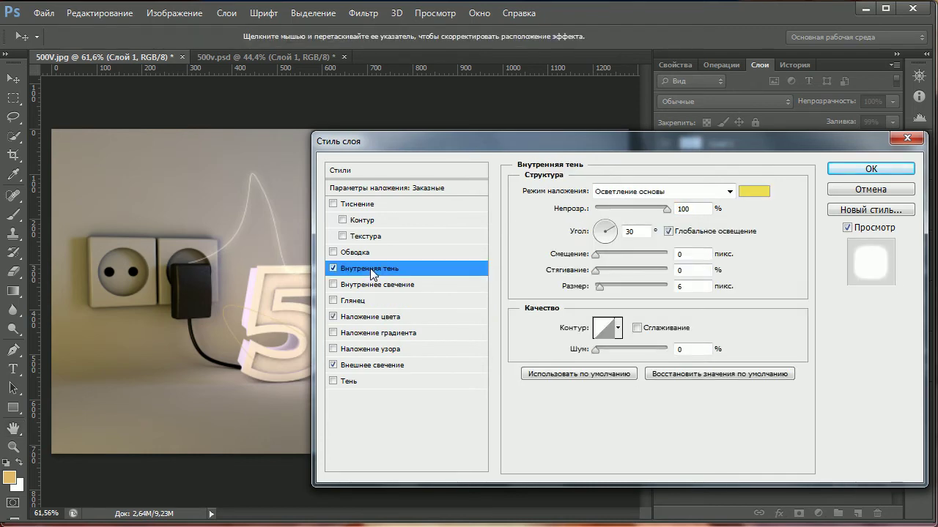
pyautogui.click(333, 268)
pyautogui.click(333, 268)
pyautogui.click(333, 268)
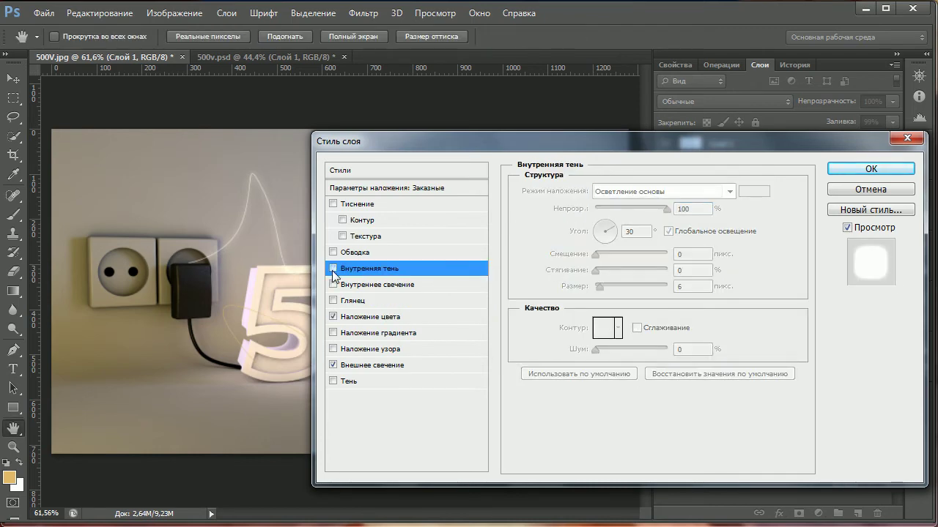
pyautogui.click(334, 268)
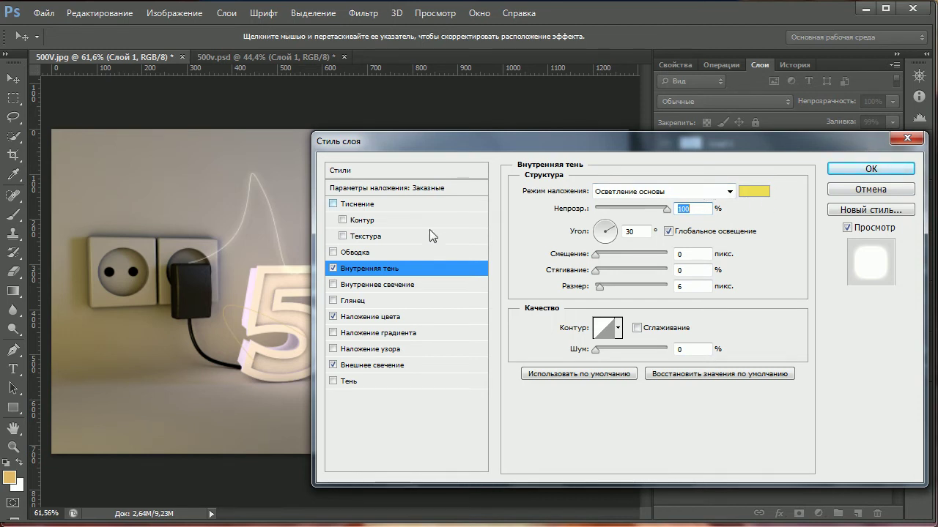
pyautogui.click(359, 291)
pyautogui.click(333, 286)
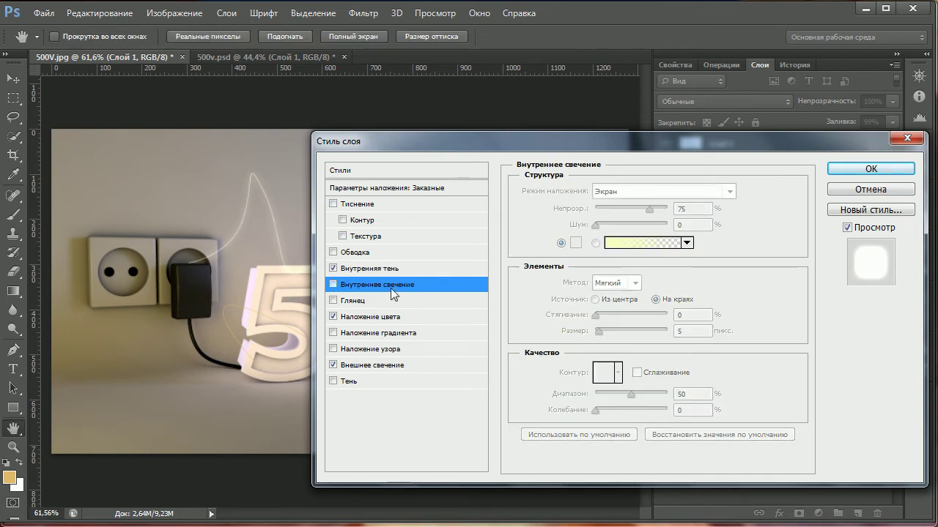
pyautogui.click(852, 169)
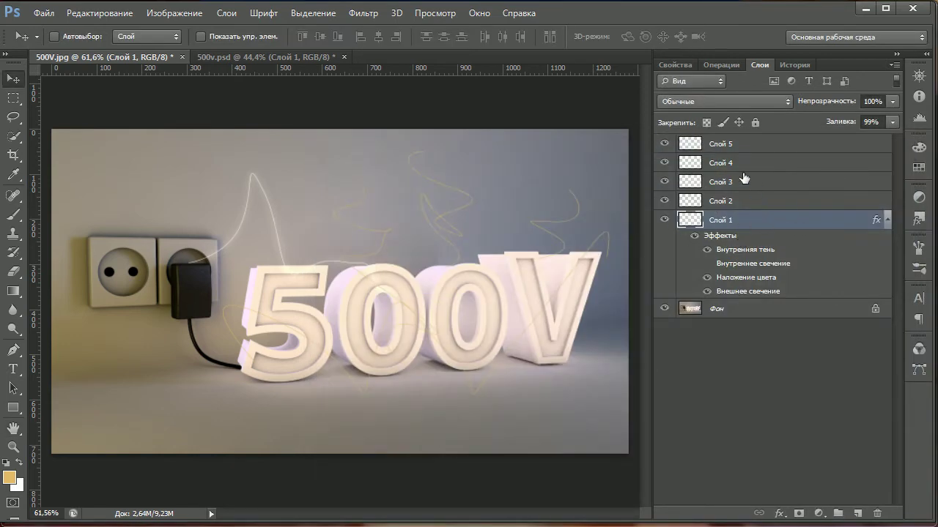
# - Copy Слой 1's glow style and paste it onto Слой 2 through Слой 5
pyautogui.rightClick(779, 220)
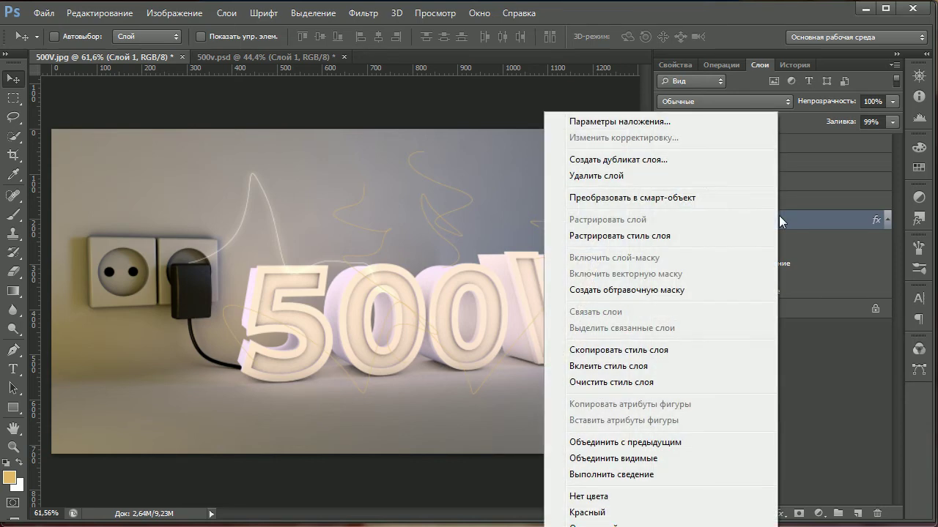
pyautogui.click(605, 350)
pyautogui.click(790, 201)
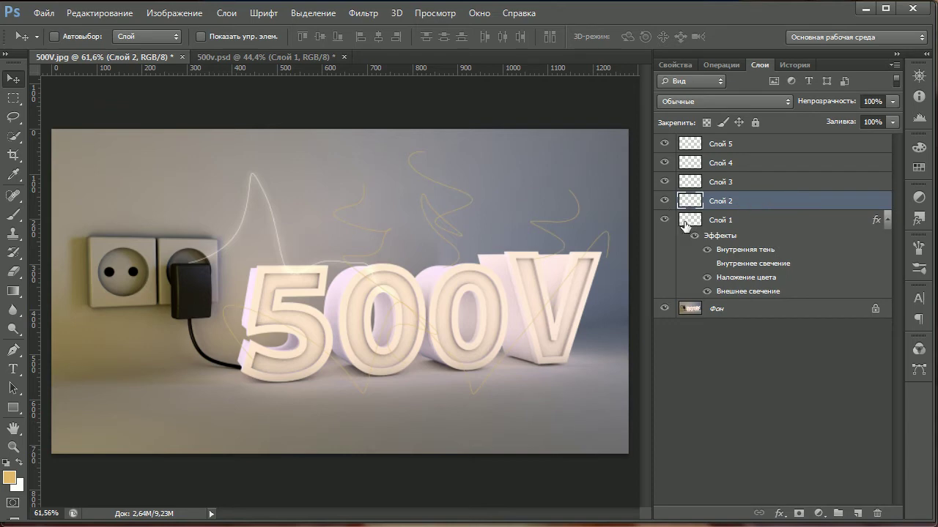
pyautogui.rightClick(782, 209)
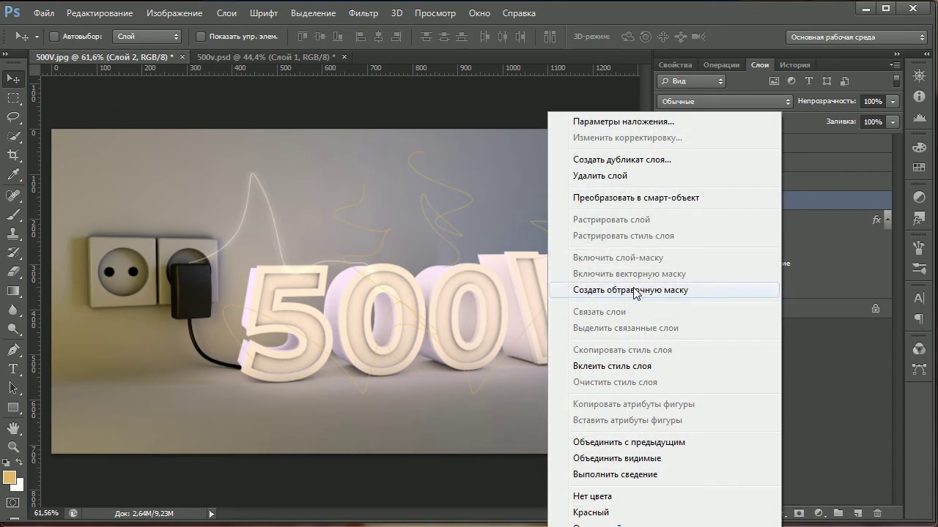
pyautogui.click(608, 366)
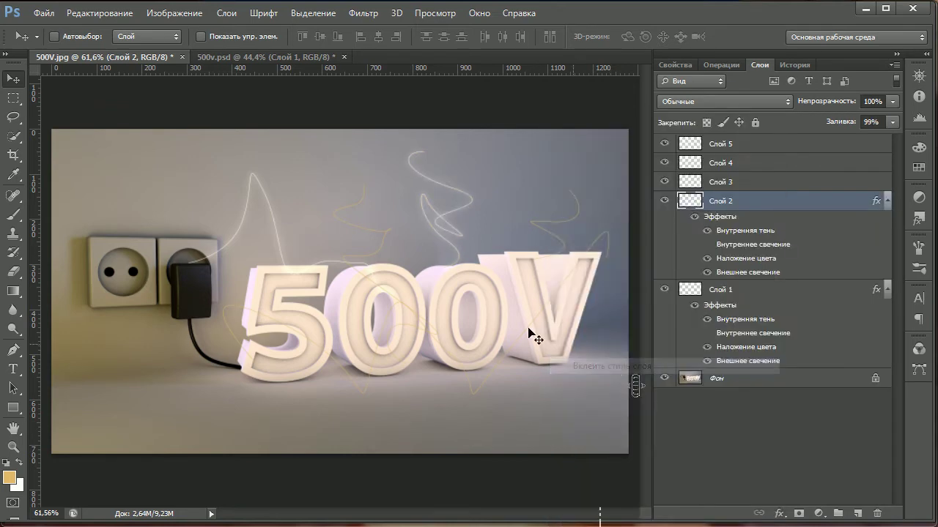
pyautogui.click(768, 184)
pyautogui.keyDown('shift'); pyautogui.click(767, 146); pyautogui.keyUp('shift')
pyautogui.rightClick(767, 144)
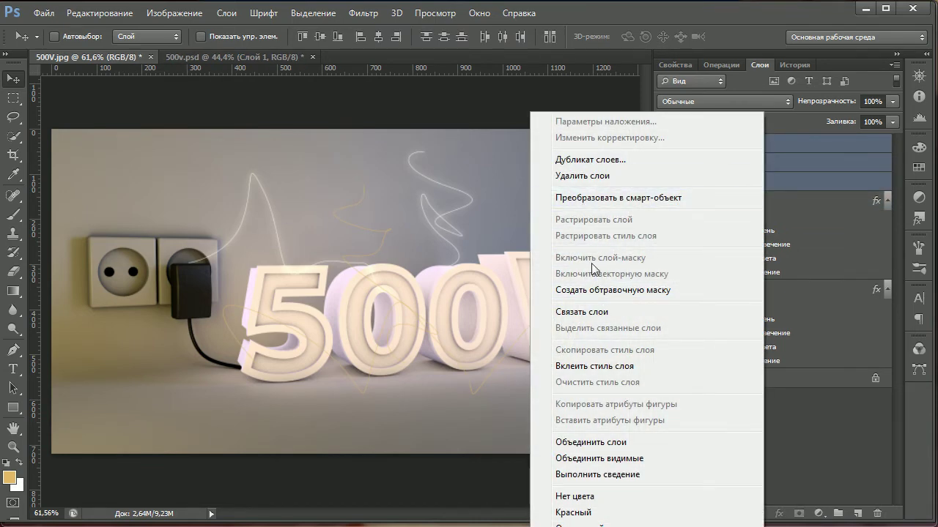
pyautogui.click(590, 366)
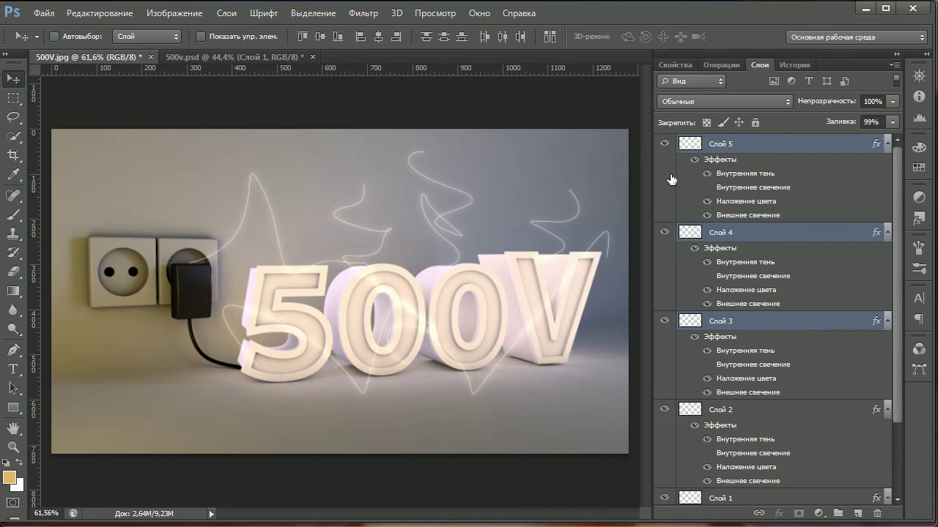
# - Group Слой 1–5 with Ctrl+G and name the group Линии
pyautogui.scroll(-3, 898, 313)
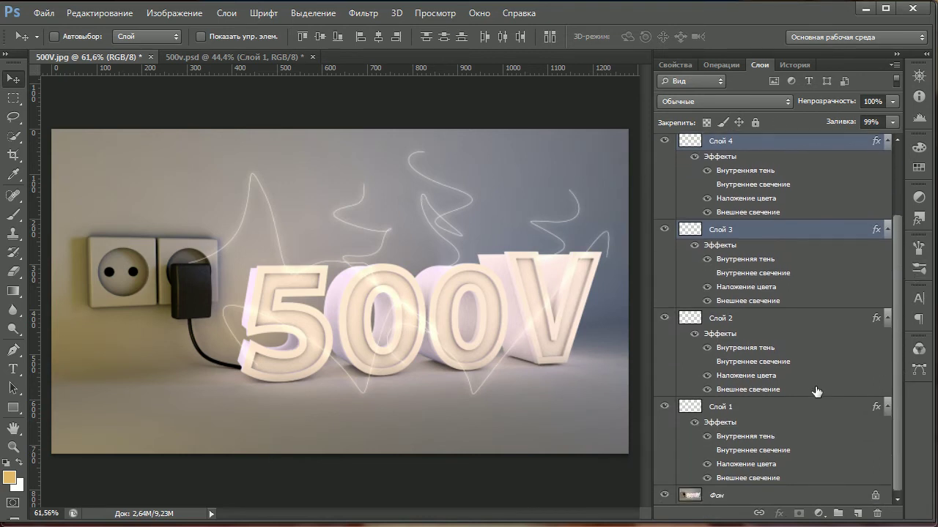
pyautogui.click(755, 410)
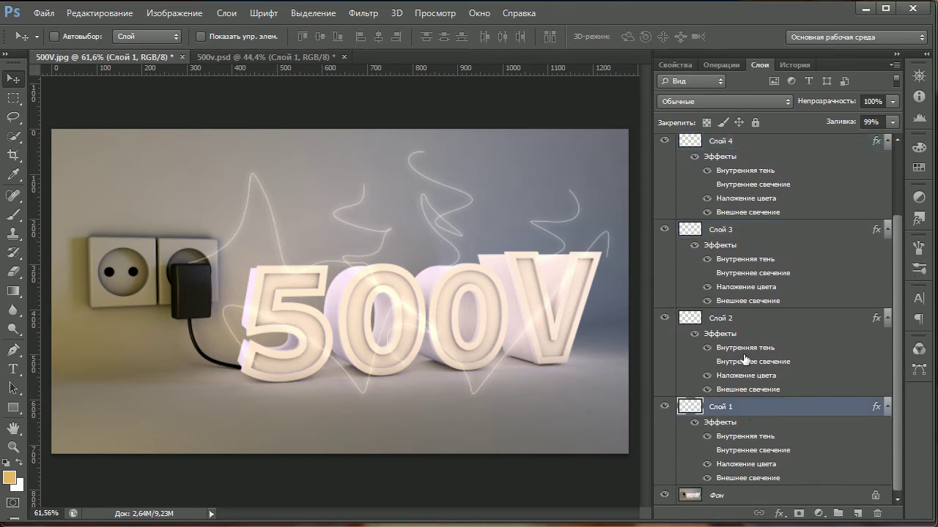
pyautogui.scroll(2, 759, 327)
pyautogui.keyDown('shift'); pyautogui.click(760, 157); pyautogui.keyUp('shift')
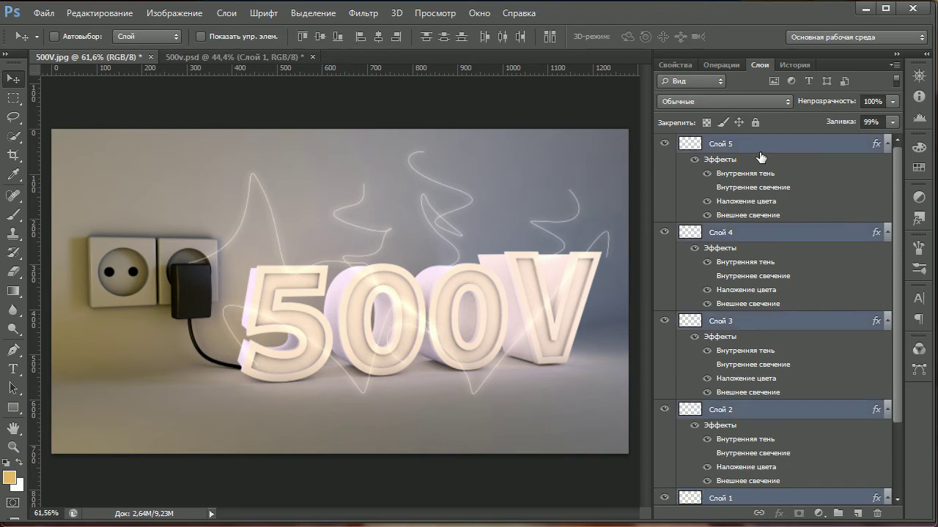
pyautogui.hotkey('ctrl', 'g')
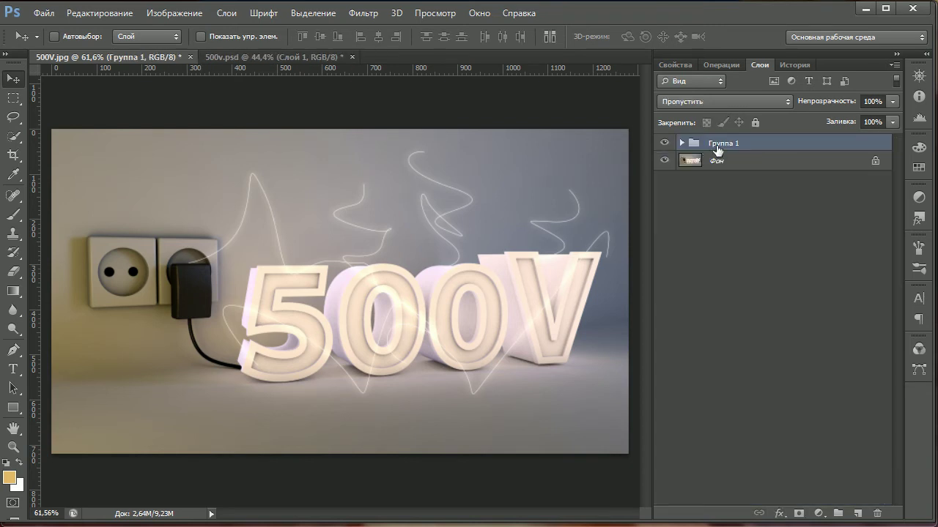
pyautogui.doubleClick(717, 148)
pyautogui.write('Линии')
pyautogui.press('Return')
pyautogui.click(713, 231)
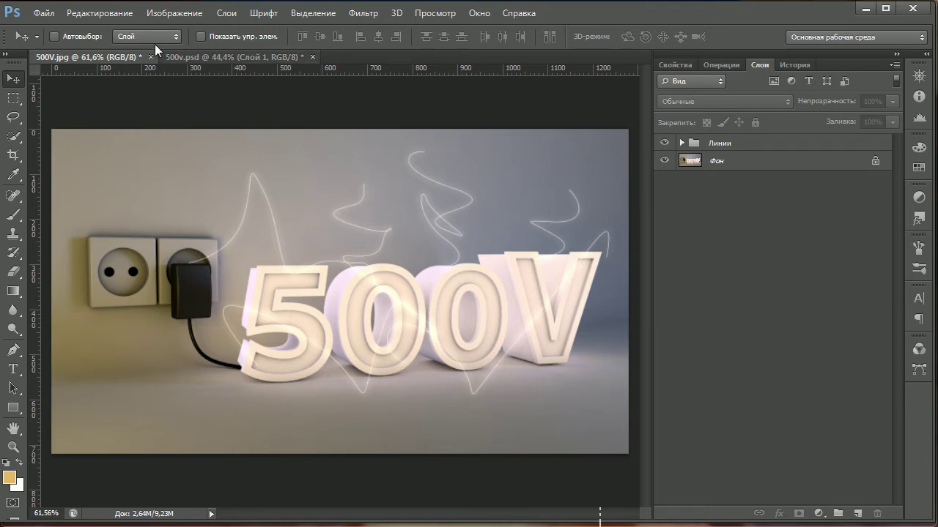
# - Open light (9).png from the Flare > OF for PS > OpticalFlaresPS > Light folder
pyautogui.click(44, 12)
pyautogui.click(52, 45)
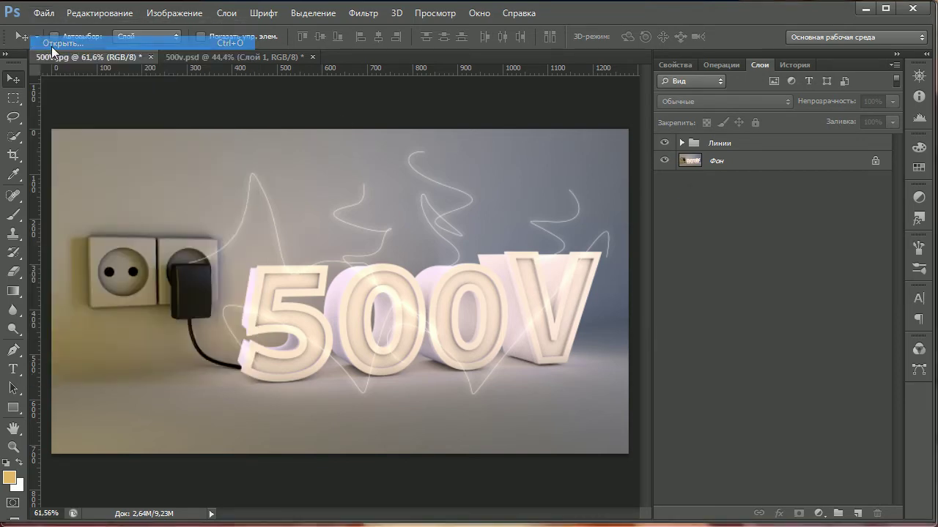
pyautogui.click(564, 58)
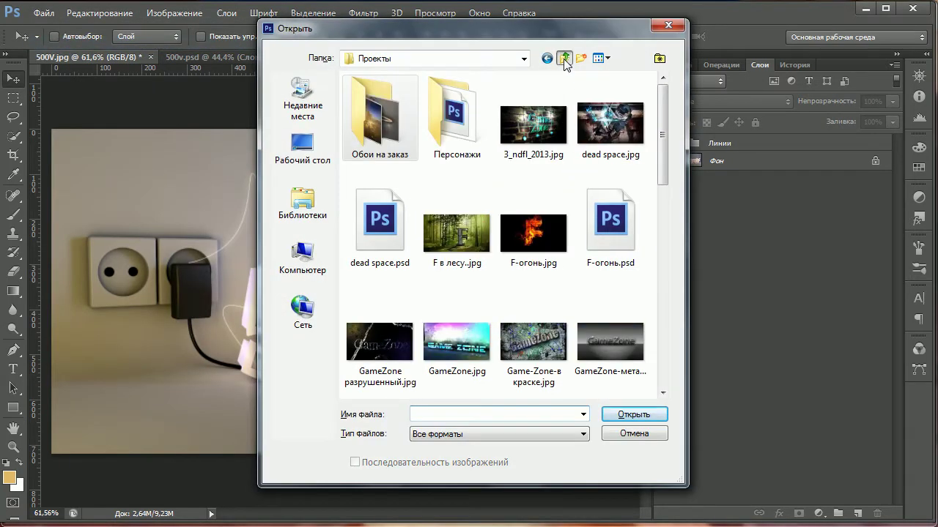
pyautogui.click(564, 58)
pyautogui.doubleClick(392, 98)
pyautogui.click(402, 102)
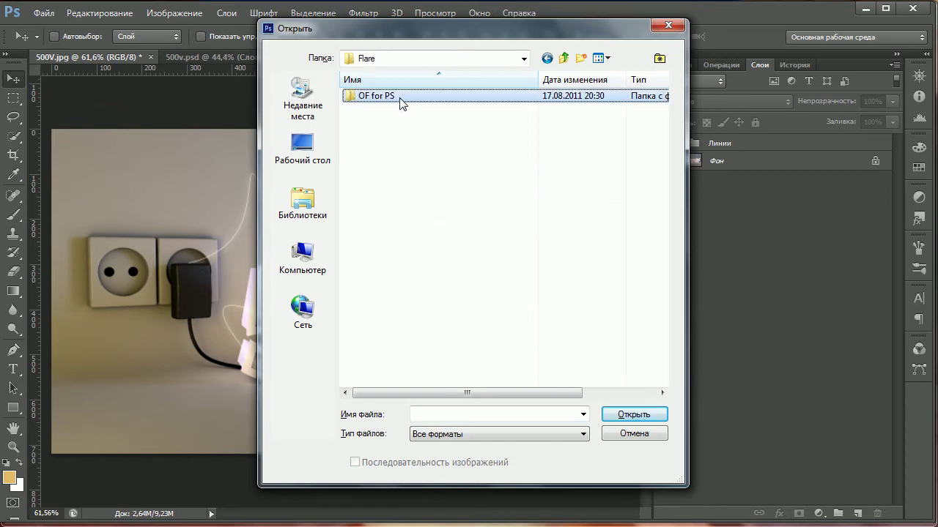
pyautogui.doubleClick(399, 98)
pyautogui.doubleClick(399, 111)
pyautogui.doubleClick(389, 96)
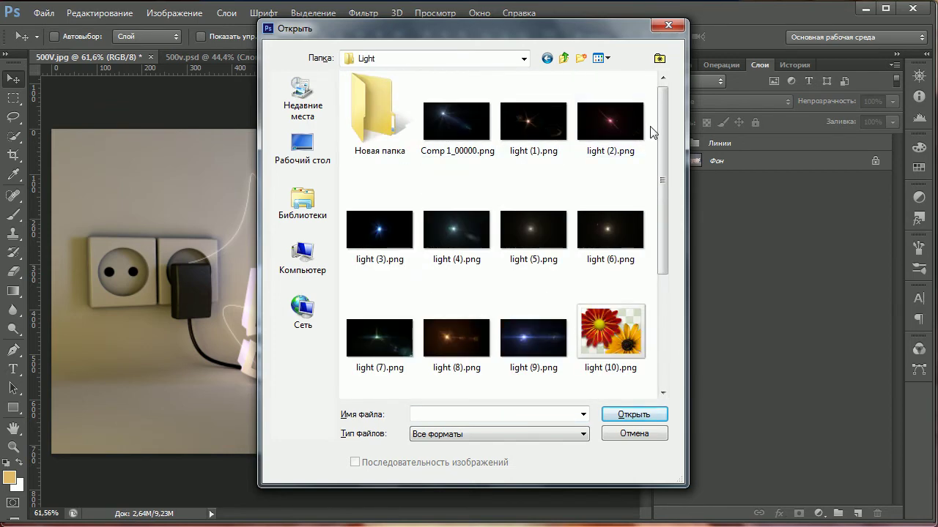
pyautogui.moveTo(657, 179)
pyautogui.mouseDown()
pyautogui.moveTo(674, 264)
pyautogui.moveTo(674, 356)
pyautogui.moveTo(672, 275)
pyautogui.mouseUp()
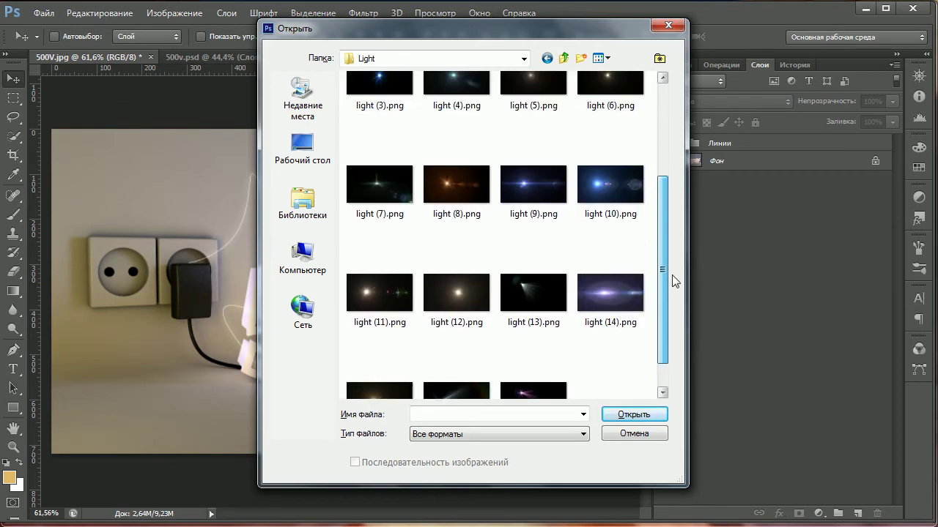
pyautogui.click(542, 200)
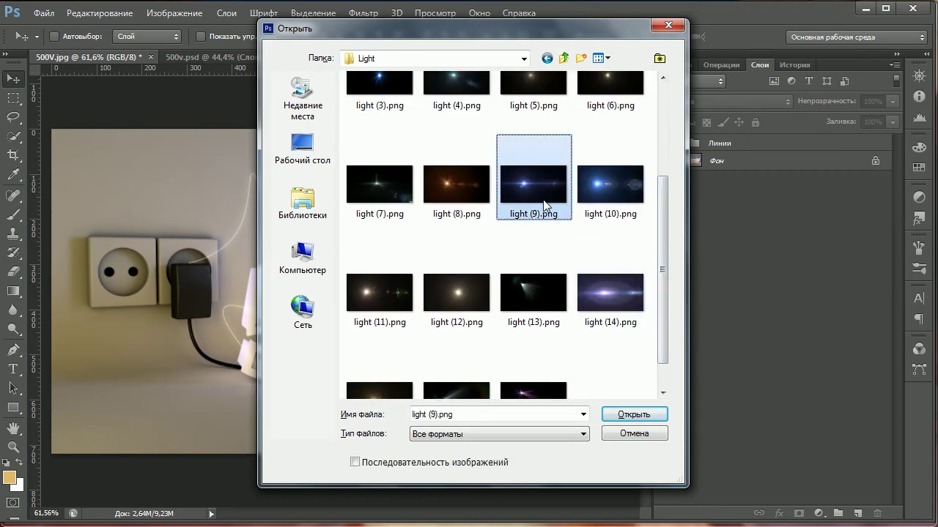
pyautogui.click(634, 414)
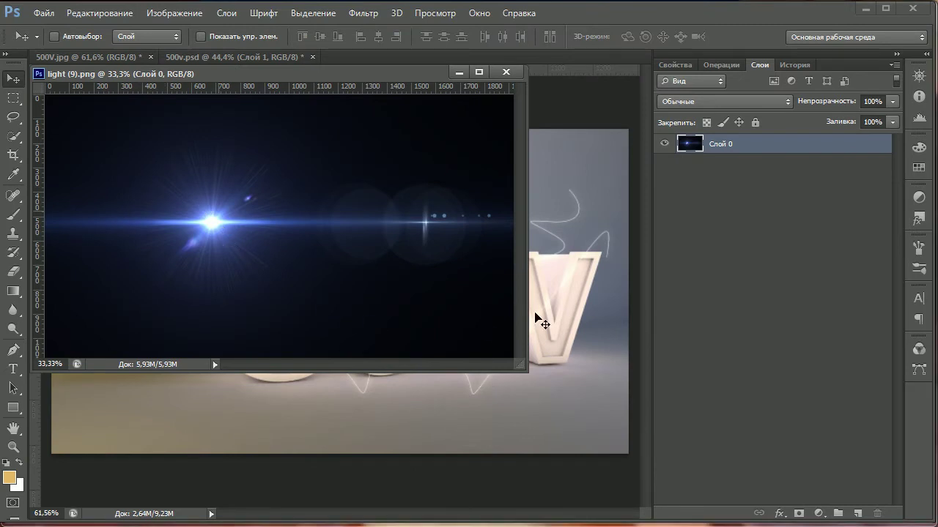
# - Bring the flare into 500V.jpg as a new layer and scale it to the 1280×720 canvas
pyautogui.moveTo(604, 260); pyautogui.dragTo(603, 259)
pyautogui.click(506, 71)
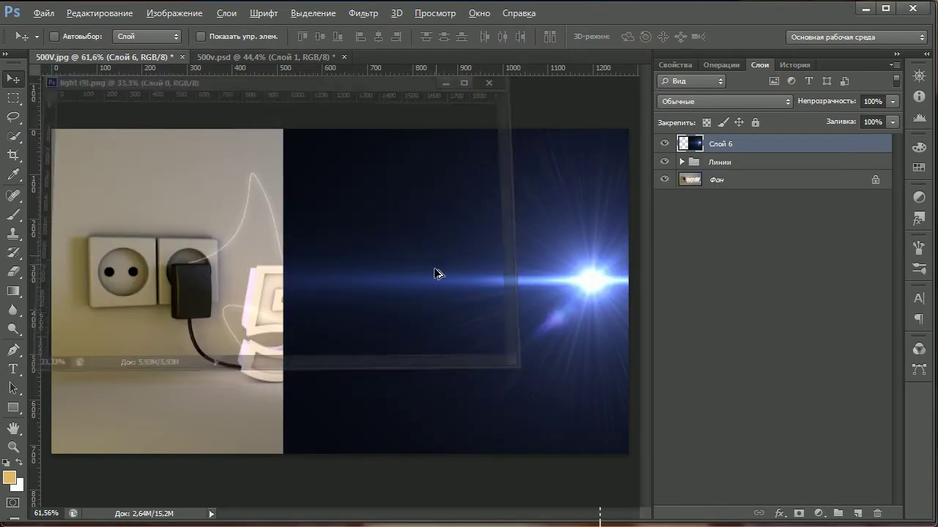
pyautogui.keyDown('alt'); pyautogui.scroll(-3, 388, 253); pyautogui.keyUp('alt')
pyautogui.keyDown('alt'); pyautogui.scroll(-1, 389, 252); pyautogui.keyUp('alt')
pyautogui.hotkey('ctrl', 't')
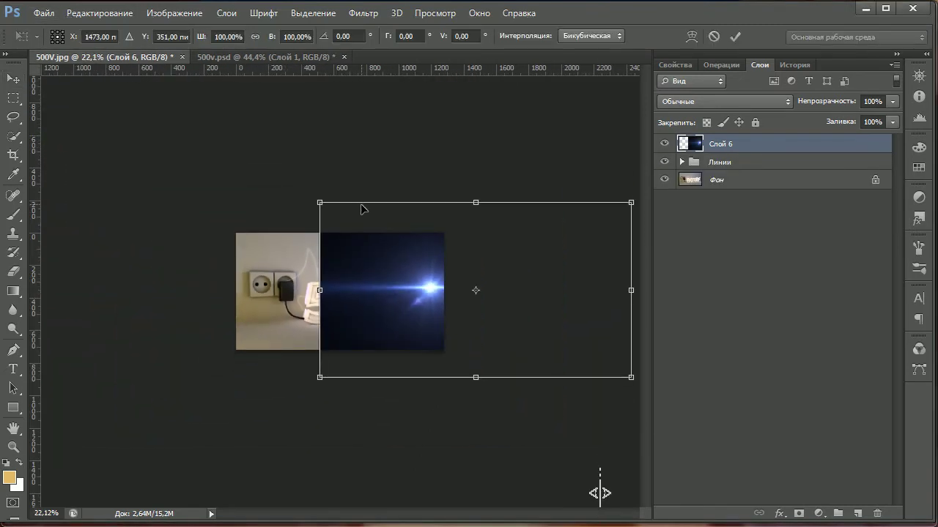
pyautogui.moveTo(317, 201); pyautogui.dragTo(231, 234)
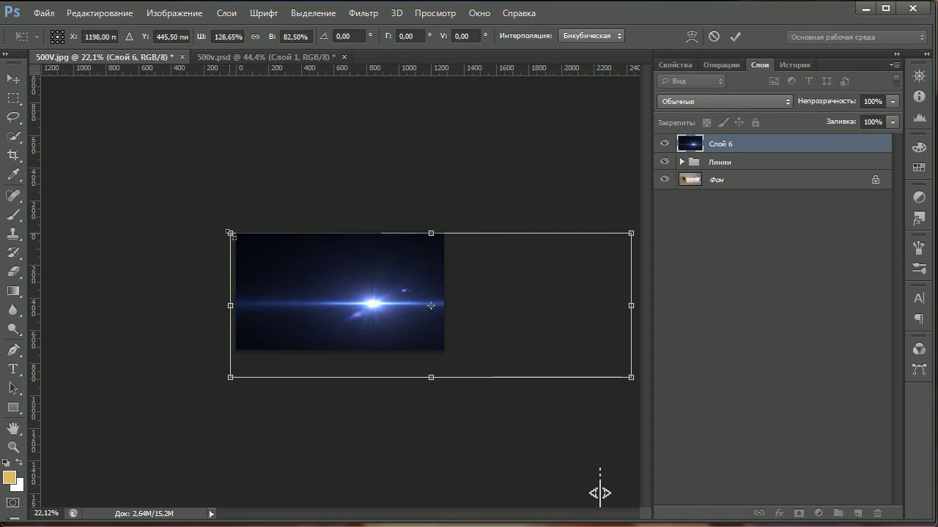
pyautogui.moveTo(631, 377); pyautogui.dragTo(443, 349)
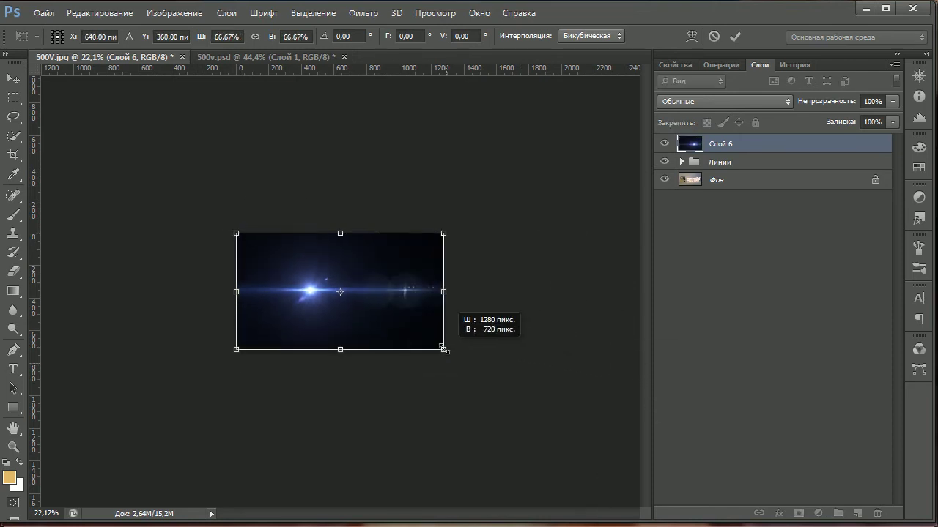
pyautogui.click(734, 36)
# - Set the flare layer to Экран (Screen) blend mode and move its glow onto the plug
pyautogui.keyDown('alt'); pyautogui.scroll(4, 377, 285); pyautogui.keyUp('alt')
pyautogui.keyDown('alt'); pyautogui.scroll(4, 373, 282); pyautogui.keyUp('alt')
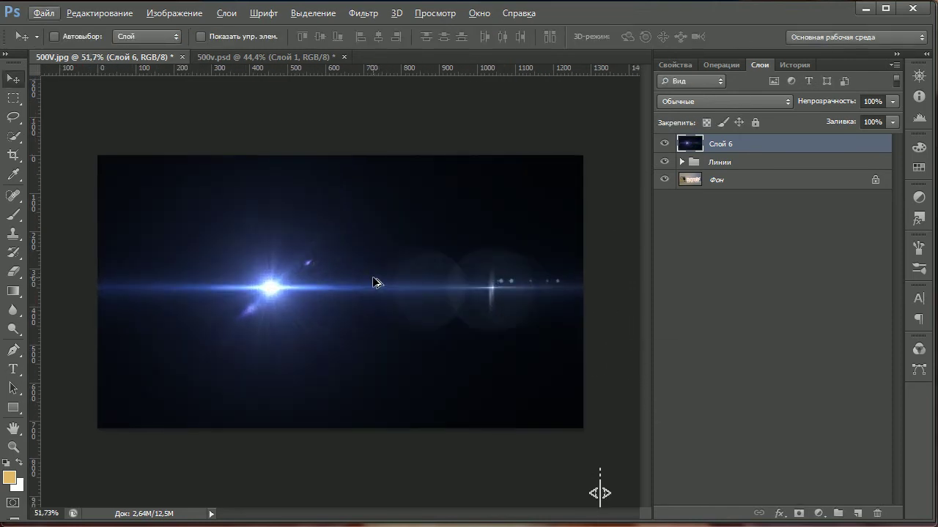
pyautogui.click(731, 103)
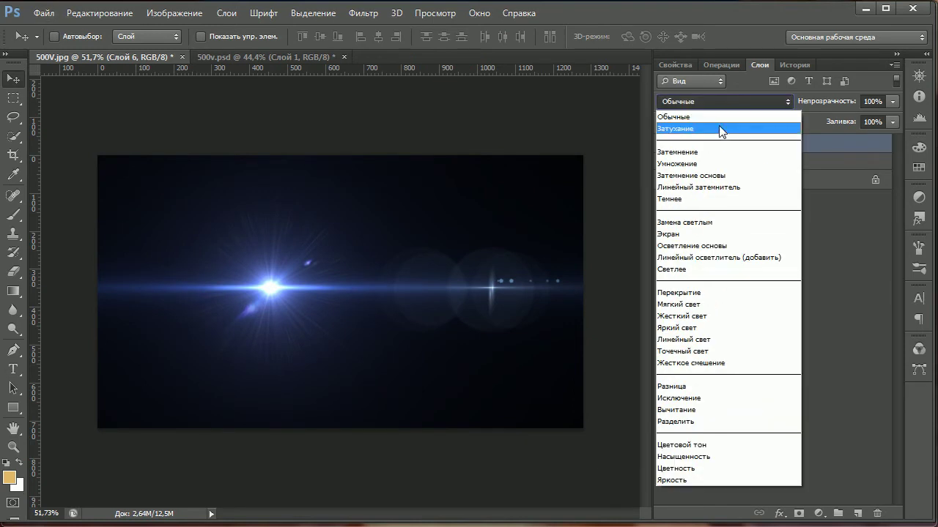
pyautogui.click(689, 234)
pyautogui.moveTo(308, 249); pyautogui.dragTo(337, 220)
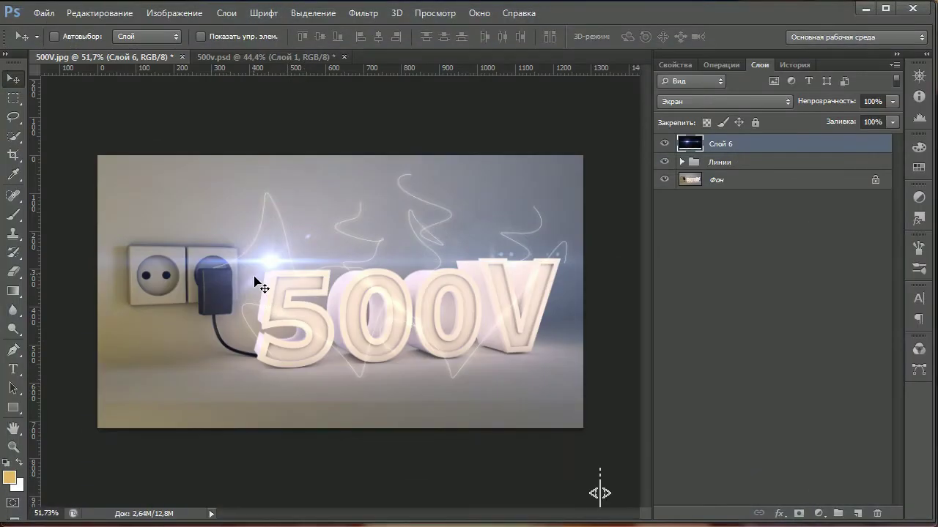
pyautogui.moveTo(267, 272); pyautogui.dragTo(213, 266)
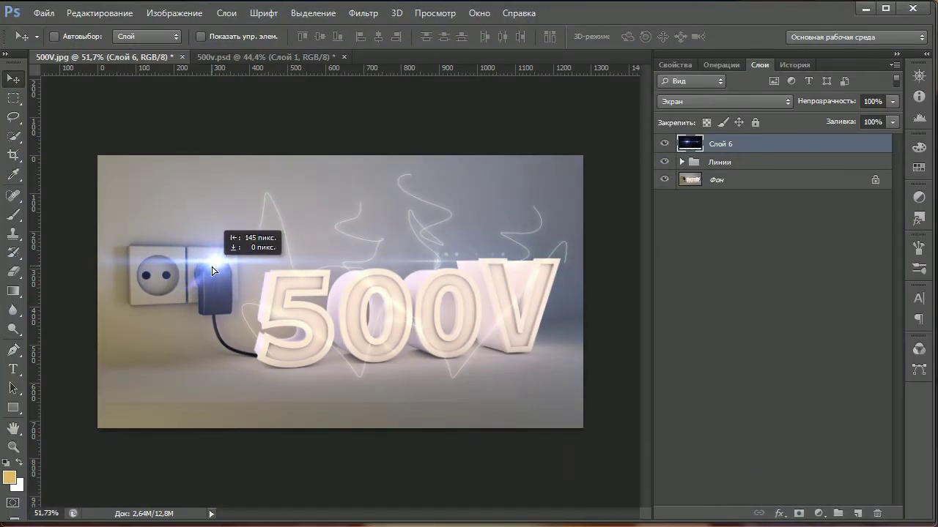
# - Flatten Слой 6 vertically and stretch it wide into a horizontal blue streak through the plug
pyautogui.hotkey('ctrl', 't')
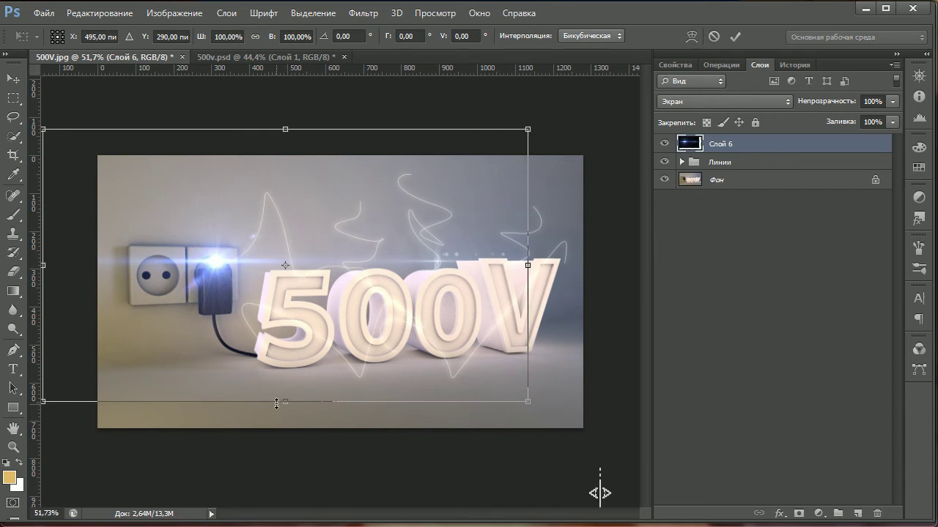
pyautogui.moveTo(279, 399); pyautogui.dragTo(285, 325)
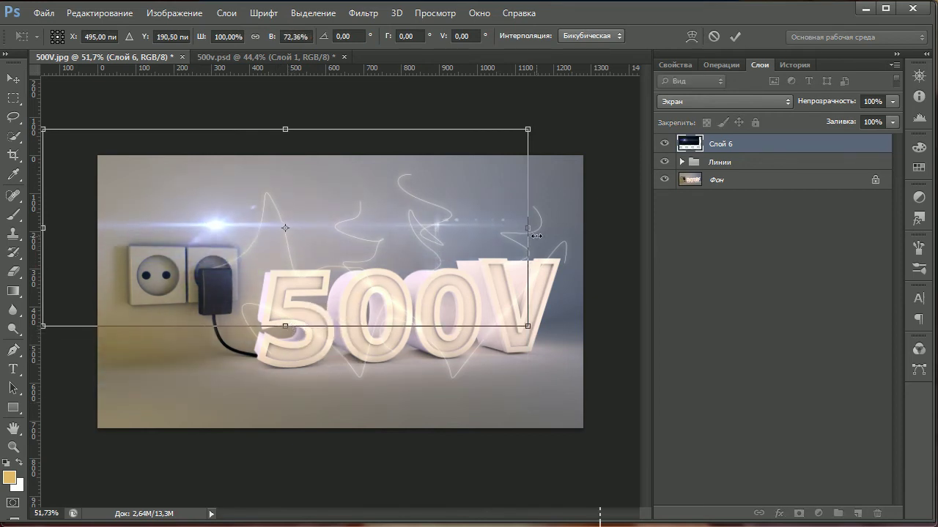
pyautogui.moveTo(530, 233); pyautogui.dragTo(838, 228)
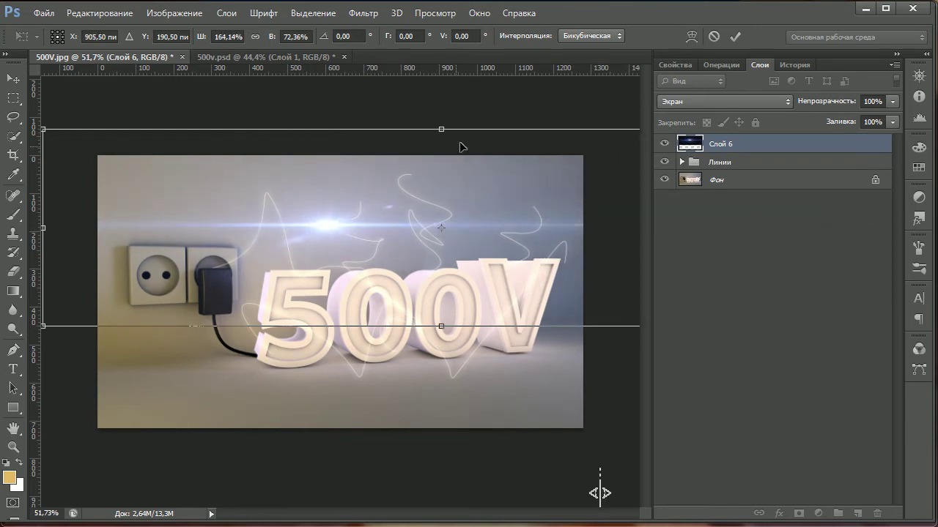
pyautogui.moveTo(441, 129); pyautogui.dragTo(441, 182)
pyautogui.moveTo(471, 231)
pyautogui.mouseDown()
pyautogui.moveTo(379, 250)
pyautogui.moveTo(360, 239)
pyautogui.mouseUp()
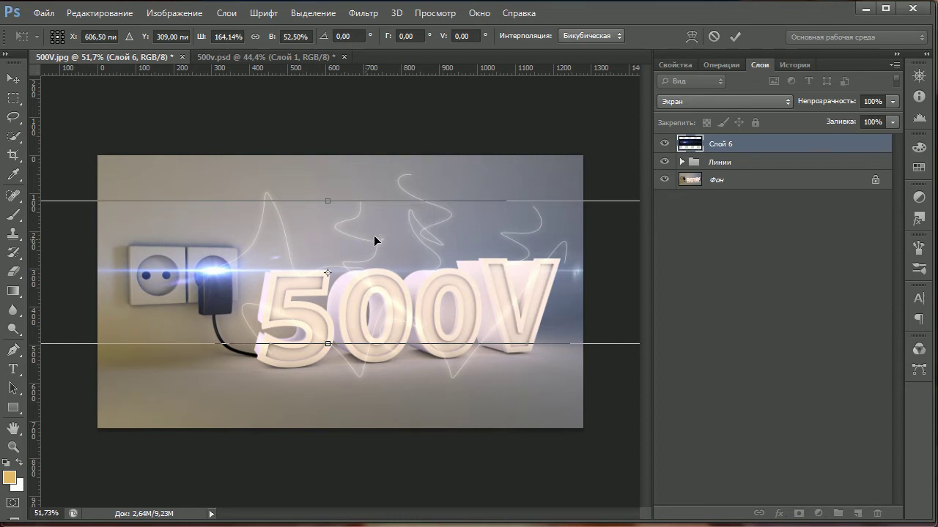
pyautogui.click(734, 37)
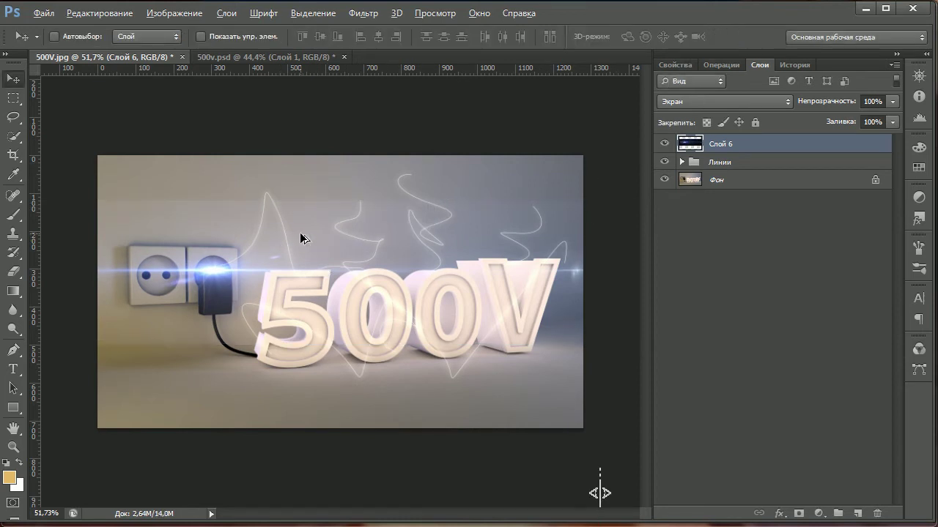
pyautogui.keyDown('alt'); pyautogui.scroll(1, 298, 234); pyautogui.keyUp('alt')
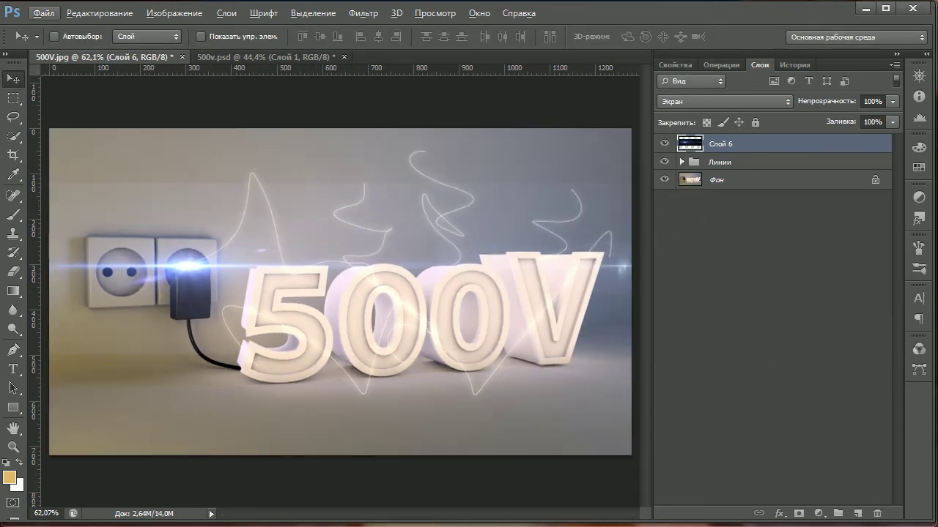
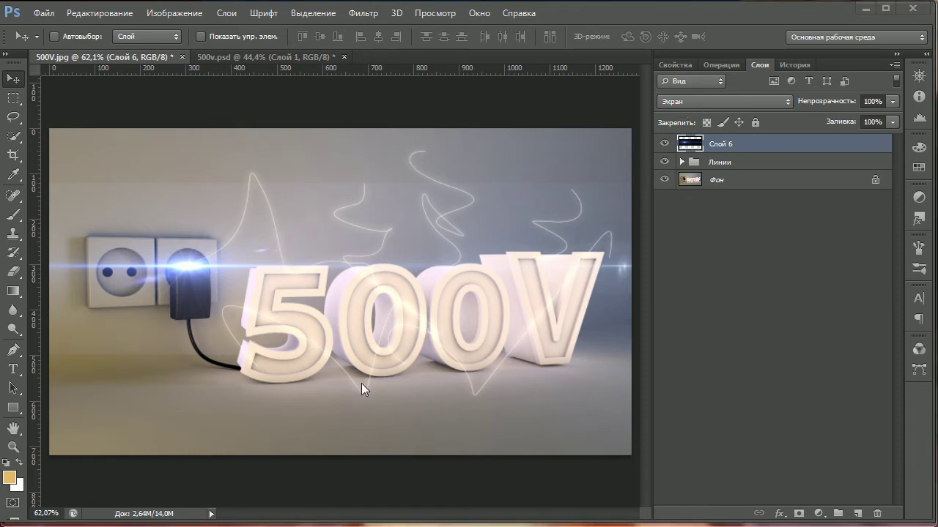
# - Squash the lens-flare layer Слой 6 to 72.22% height and nudge it slightly lower across the socket
pyautogui.hotkey('ctrl', 't')
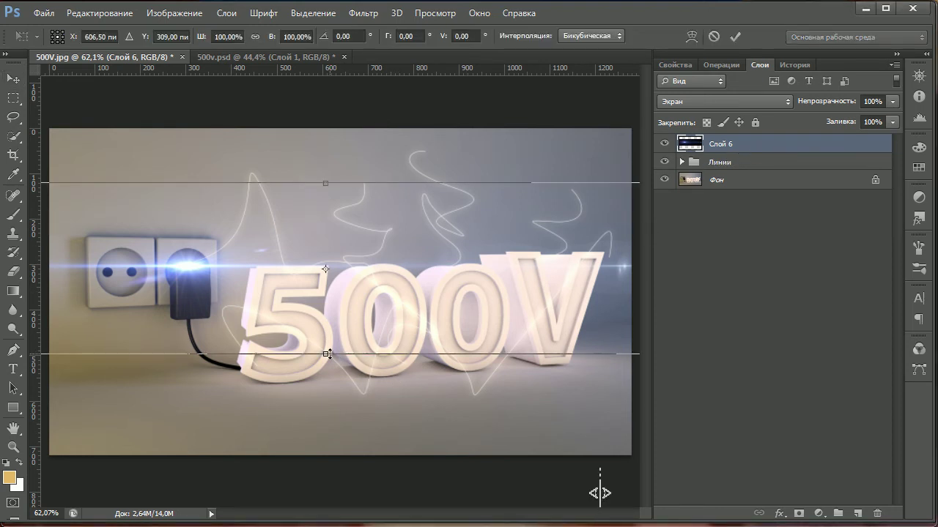
pyautogui.moveTo(328, 354); pyautogui.dragTo(327, 305)
pyautogui.moveTo(353, 255); pyautogui.dragTo(356, 276)
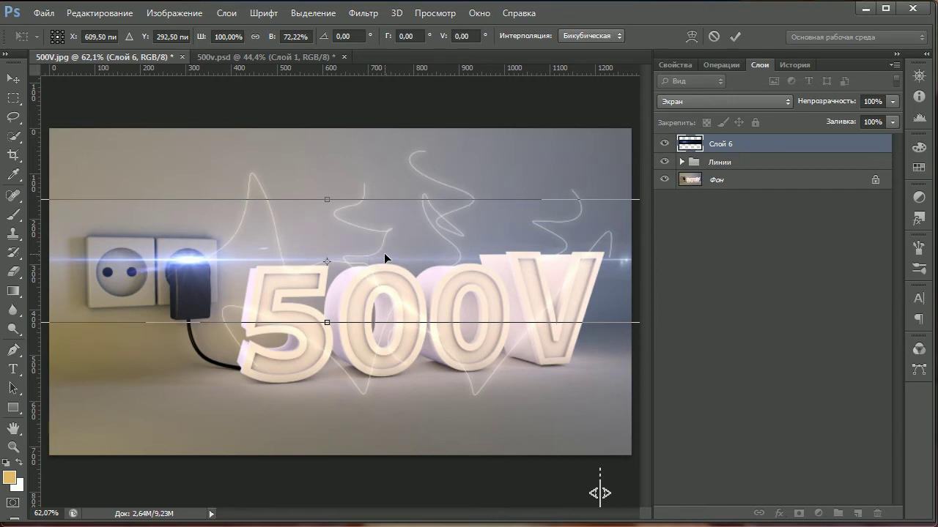
pyautogui.press('Up')
pyautogui.press('Up')
pyautogui.press('Up')
pyautogui.press('Up')
pyautogui.press('Up')
pyautogui.press('Up')
pyautogui.press('Up')
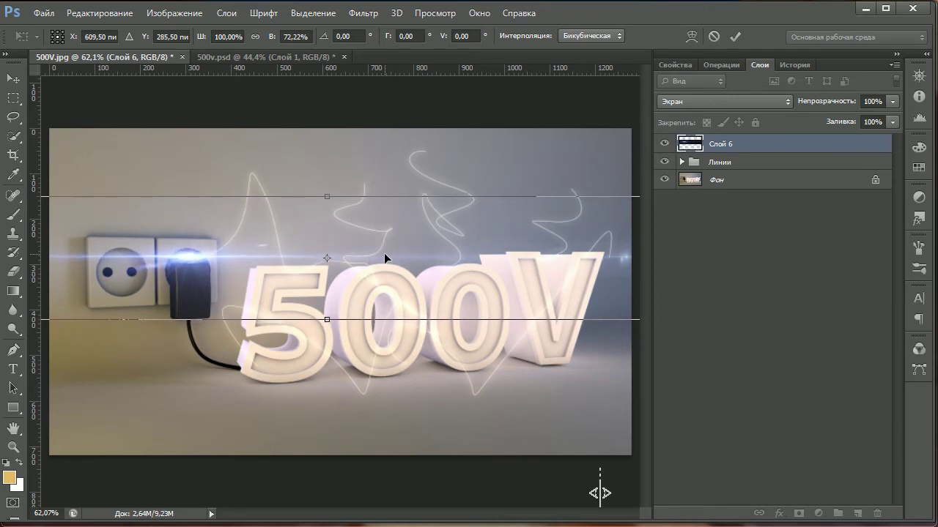
pyautogui.press('Down')
pyautogui.press('Down')
pyautogui.press('Down')
pyautogui.press('Down')
pyautogui.press('Down')
pyautogui.press('Down')
pyautogui.press('Down')
pyautogui.press('Down')
pyautogui.press('Down')
pyautogui.press('Down')
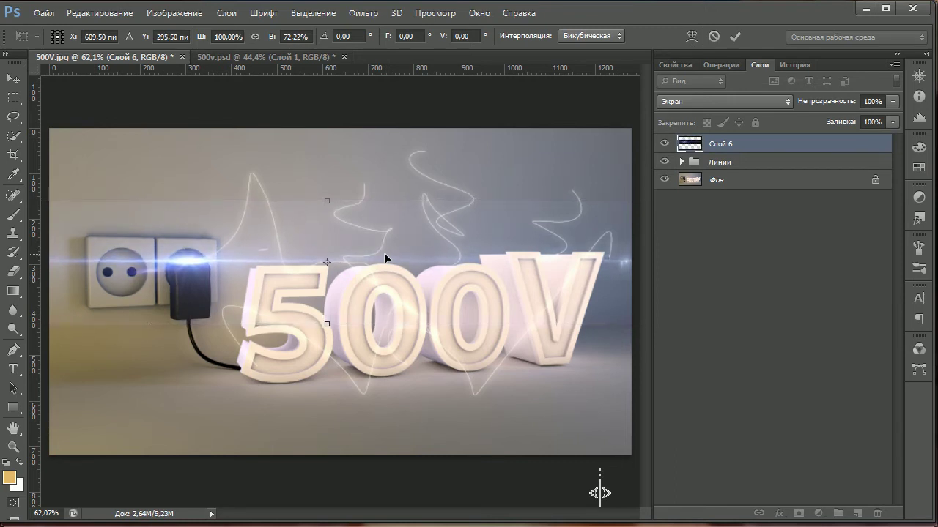
pyautogui.click(730, 41)
pyautogui.keyDown('alt'); pyautogui.scroll(3, 226, 217); pyautogui.keyUp('alt')
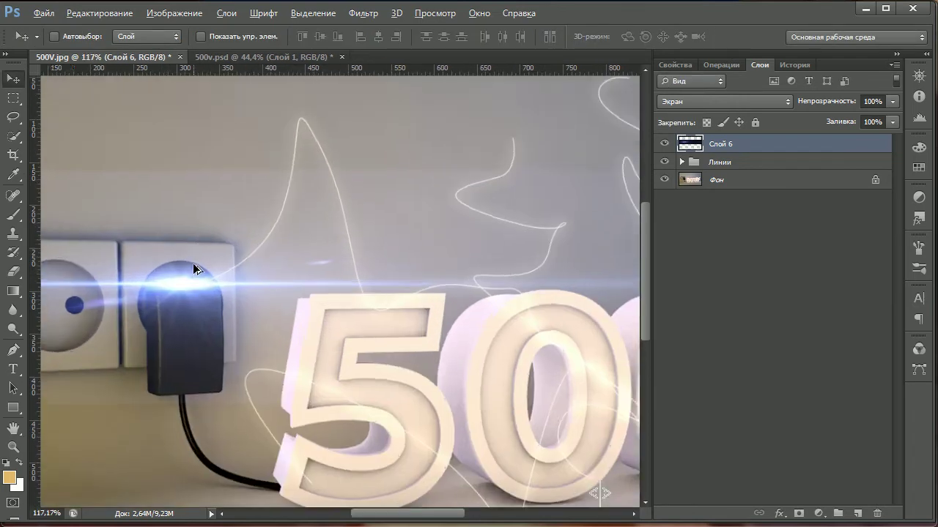
# - Set up a soft Eraser at about 31 px for the flare layer
pyautogui.click(17, 273)
pyautogui.keyDown('alt'); pyautogui.scroll(-5, 185, 225); pyautogui.keyUp('alt')
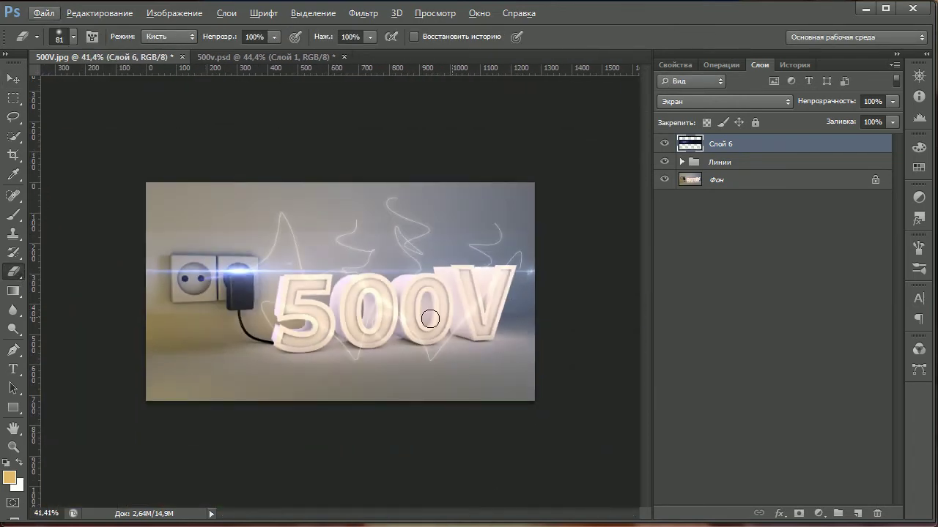
pyautogui.keyDown('alt'); pyautogui.moveTo(168, 335); pyautogui.dragTo(188, 336, button='right'); pyautogui.keyUp('alt')
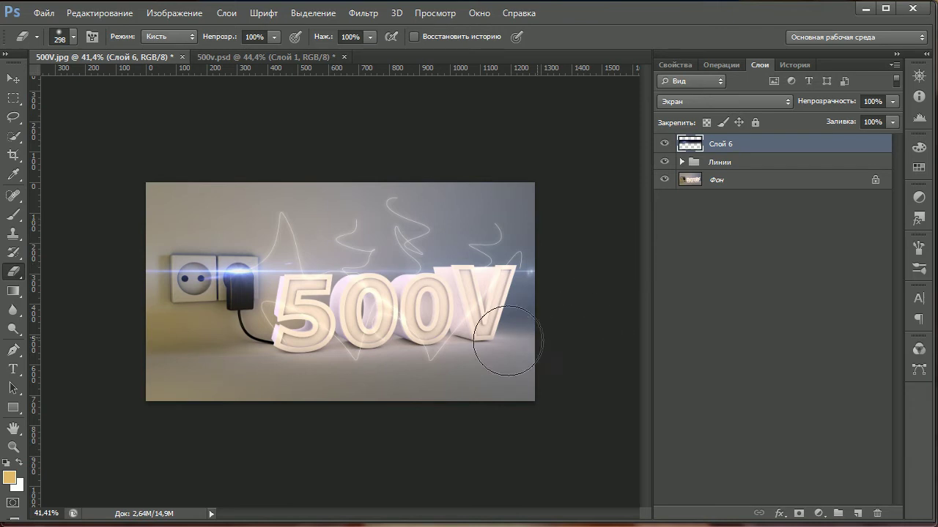
pyautogui.click(59, 37)
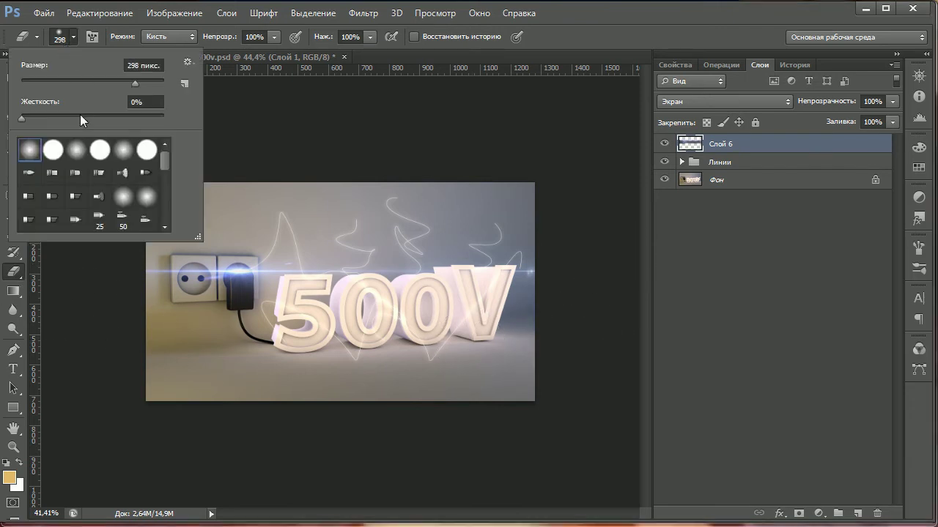
pyautogui.click(232, 137)
pyautogui.keyDown('alt'); pyautogui.scroll(2, 189, 247); pyautogui.keyUp('alt')
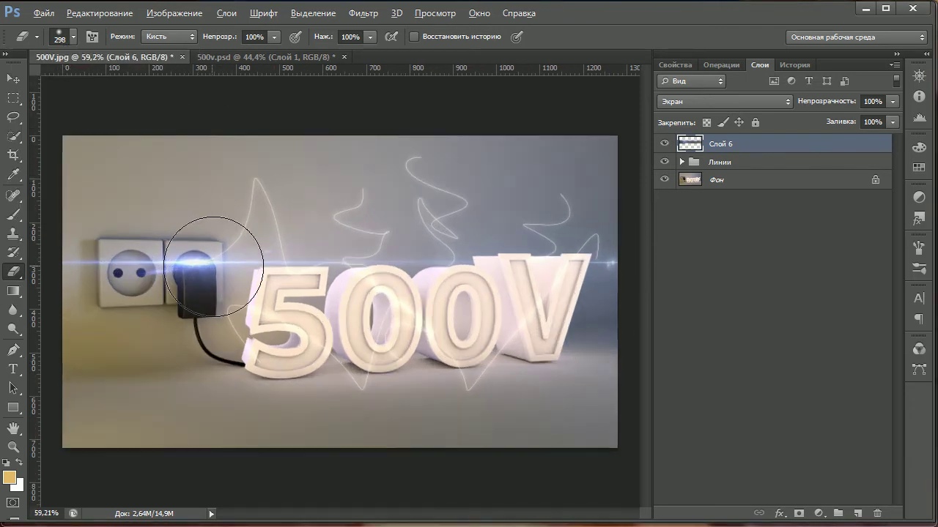
pyautogui.keyDown('alt'); pyautogui.scroll(2, 178, 178); pyautogui.keyUp('alt')
pyautogui.moveTo(178, 178)
pyautogui.keyDown('alt'); pyautogui.mouseDown(button='right')
pyautogui.moveTo(134, 214)
pyautogui.moveTo(42, 221)
pyautogui.mouseUp(button='right'); pyautogui.keyUp('alt')
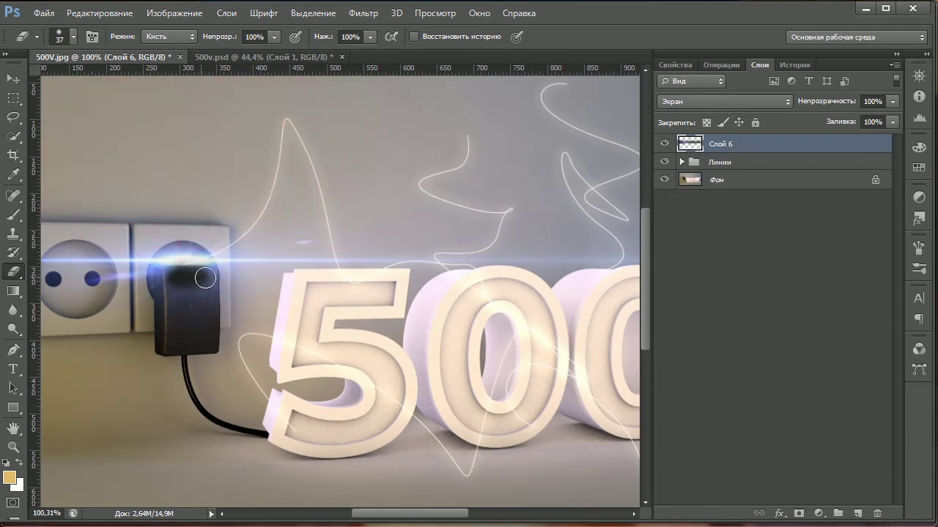
pyautogui.keyDown('alt'); pyautogui.scroll(2, 183, 286); pyautogui.keyUp('alt')
pyautogui.keyDown('alt'); pyautogui.moveTo(171, 275); pyautogui.dragTo(180, 308, button='right'); pyautogui.keyUp('alt')
# - Erase the bluish flare glow over the lower plug body, undoing the extra upper stroke
pyautogui.moveTo(180, 308)
pyautogui.mouseDown()
pyautogui.moveTo(175, 300)
pyautogui.moveTo(236, 318)
pyautogui.moveTo(171, 268)
pyautogui.moveTo(146, 315)
pyautogui.mouseUp()
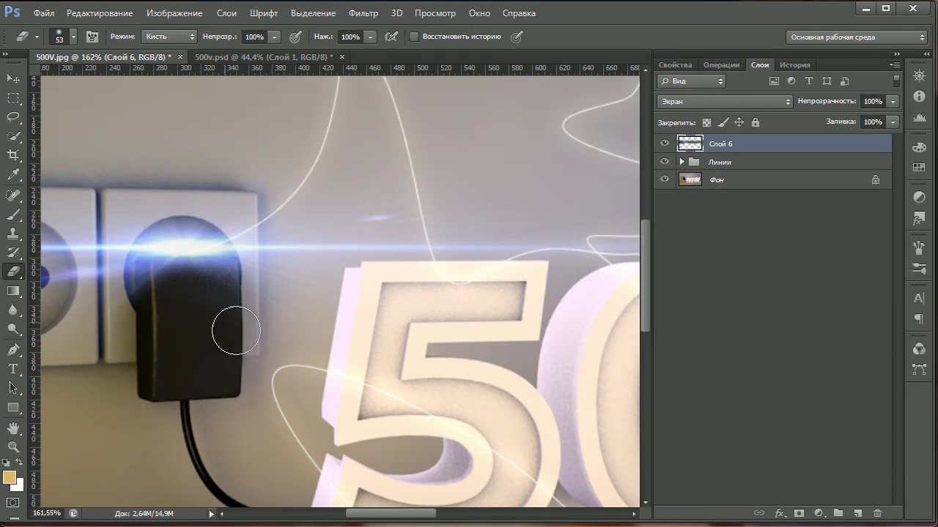
pyautogui.moveTo(224, 329)
pyautogui.mouseDown()
pyautogui.moveTo(193, 282)
pyautogui.moveTo(170, 320)
pyautogui.moveTo(184, 376)
pyautogui.moveTo(164, 310)
pyautogui.moveTo(211, 307)
pyautogui.mouseUp()
pyautogui.hotkey('ctrl', 'z')
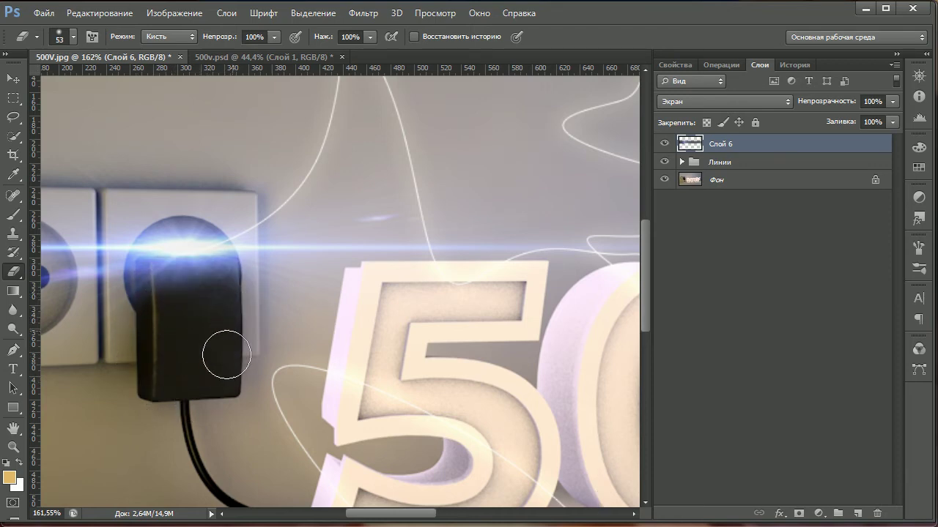
pyautogui.keyDown('alt'); pyautogui.scroll(-5, 211, 306); pyautogui.keyUp('alt')
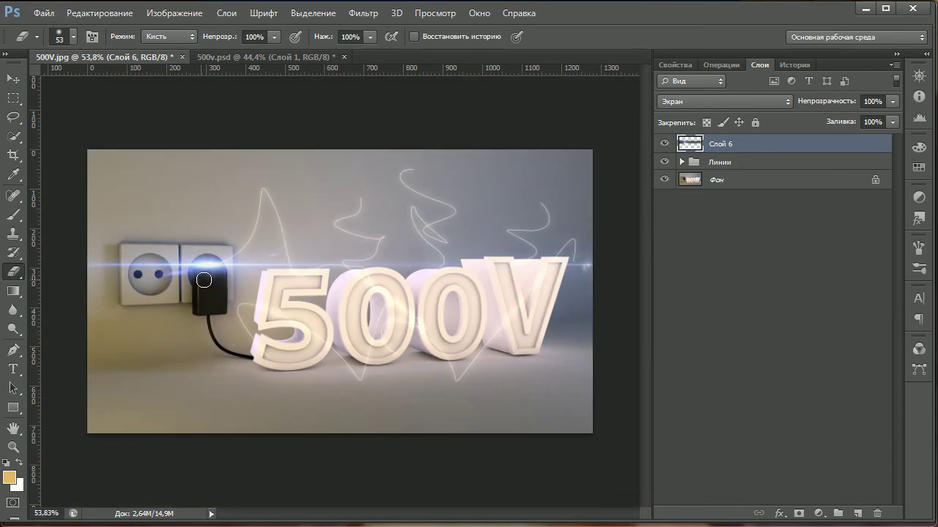
pyautogui.keyDown('alt'); pyautogui.scroll(-2, 235, 322); pyautogui.keyUp('alt')
pyautogui.keyDown('alt'); pyautogui.scroll(1, 322, 293); pyautogui.keyUp('alt')
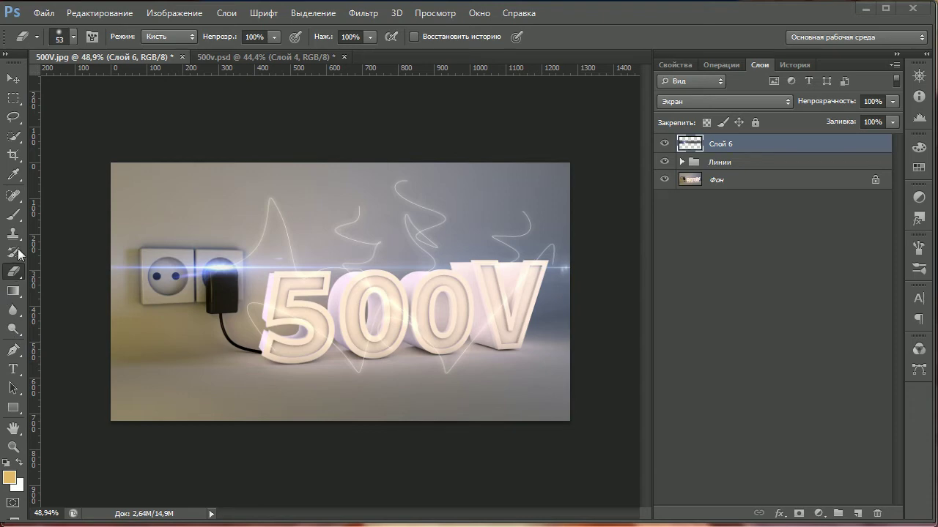
# - Set the foreground colour to light orange e2b969 and enlarge the soft Brush
pyautogui.click(13, 215)
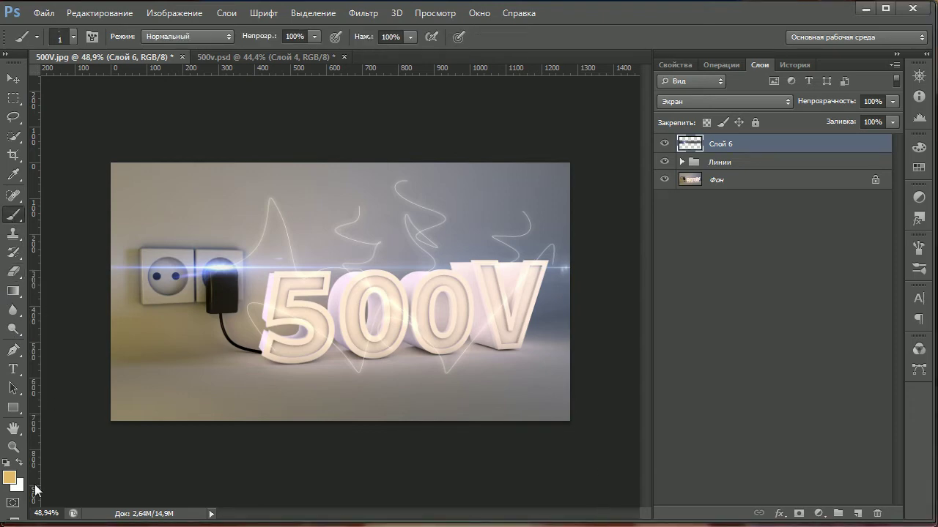
pyautogui.click(8, 478)
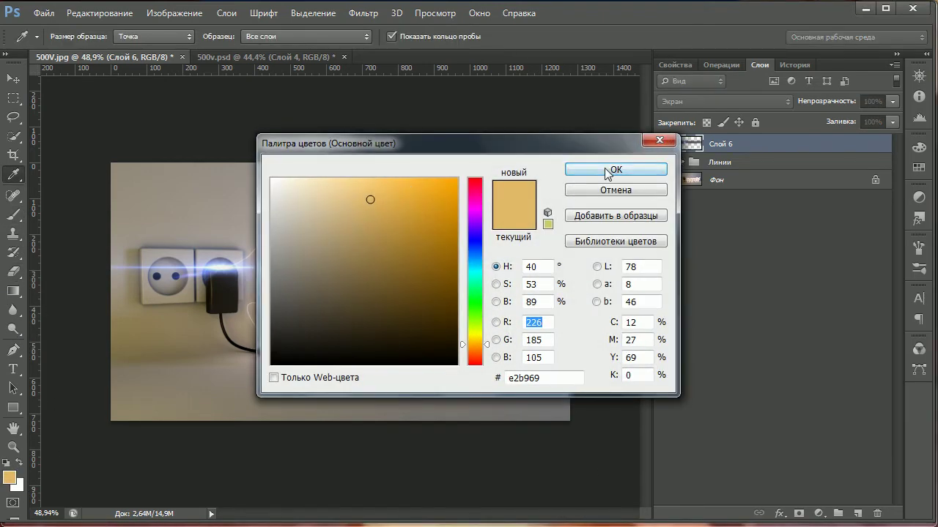
pyautogui.click(607, 171)
pyautogui.moveTo(370, 199)
pyautogui.mouseDown()
pyautogui.moveTo(387, 200)
pyautogui.moveTo(371, 199)
pyautogui.mouseUp()
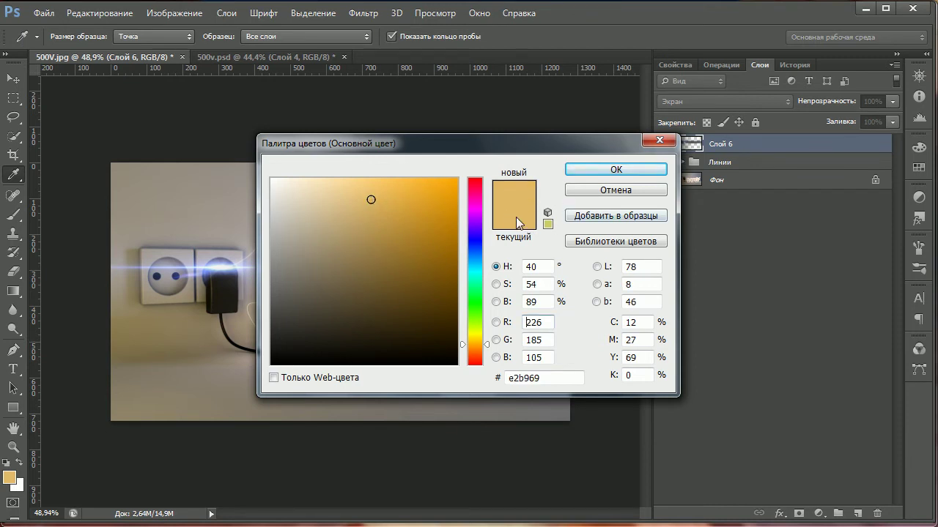
pyautogui.click(616, 169)
pyautogui.press('b')
pyautogui.keyDown('alt'); pyautogui.moveTo(243, 317); pyautogui.dragTo(303, 310, button='right'); pyautogui.keyUp('alt')
# - Add layer Слой 7, paint a broad orange wash with a 442 px brush, and set Divide blending
pyautogui.click(856, 512)
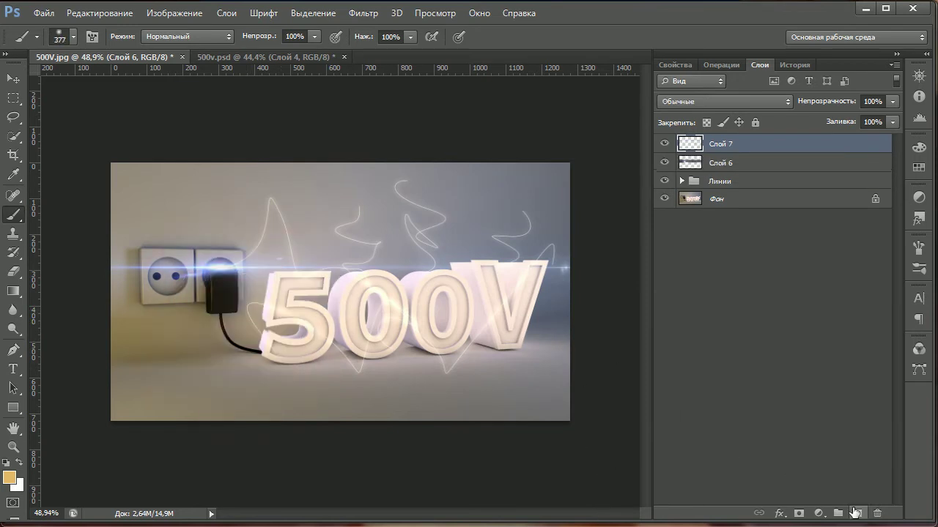
pyautogui.keyDown('alt'); pyautogui.moveTo(304, 373); pyautogui.dragTo(323, 373, button='right'); pyautogui.keyUp('alt')
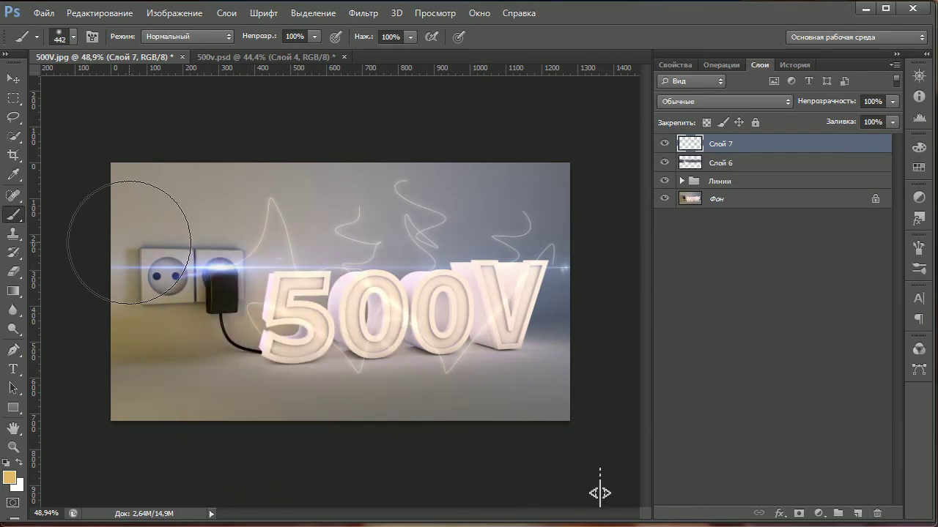
pyautogui.moveTo(129, 242)
pyautogui.mouseDown()
pyautogui.moveTo(420, 384)
pyautogui.moveTo(555, 356)
pyautogui.mouseUp()
pyautogui.click(726, 101)
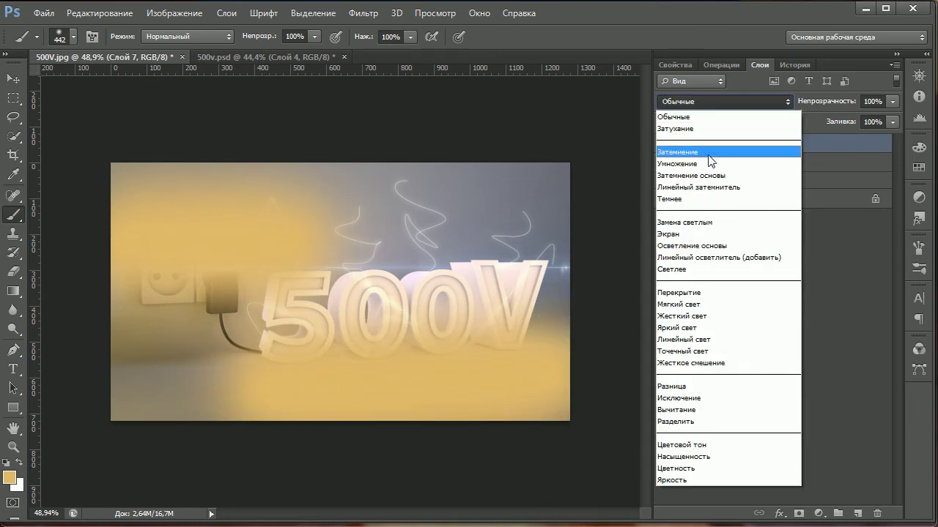
pyautogui.click(681, 423)
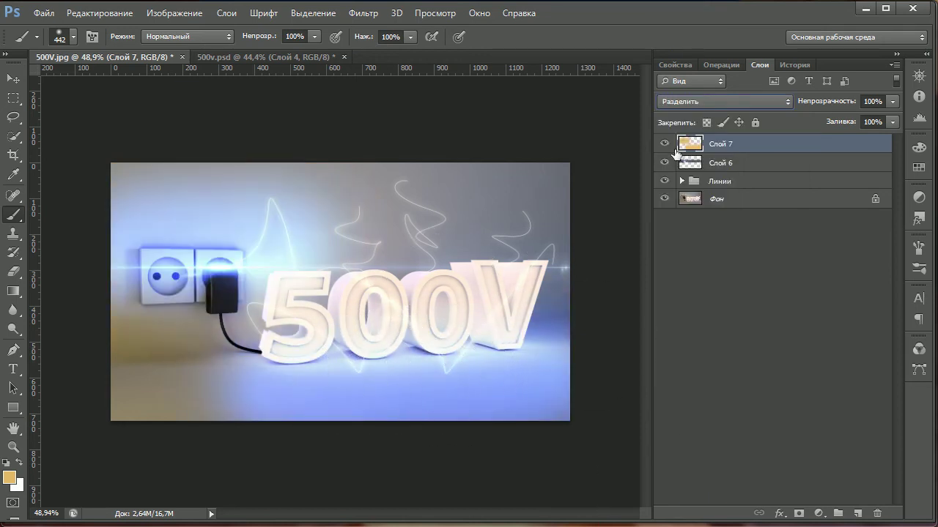
pyautogui.hotkey('ctrl', 'z')
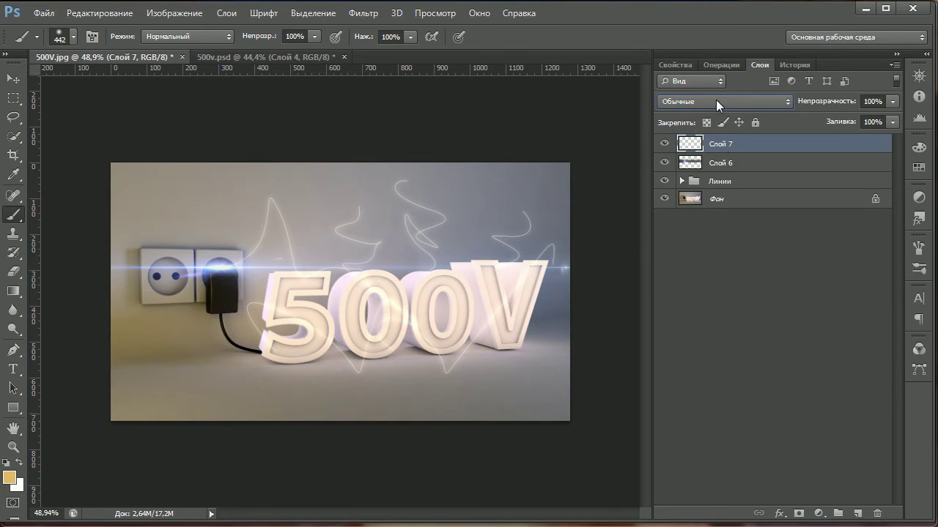
pyautogui.click(715, 99)
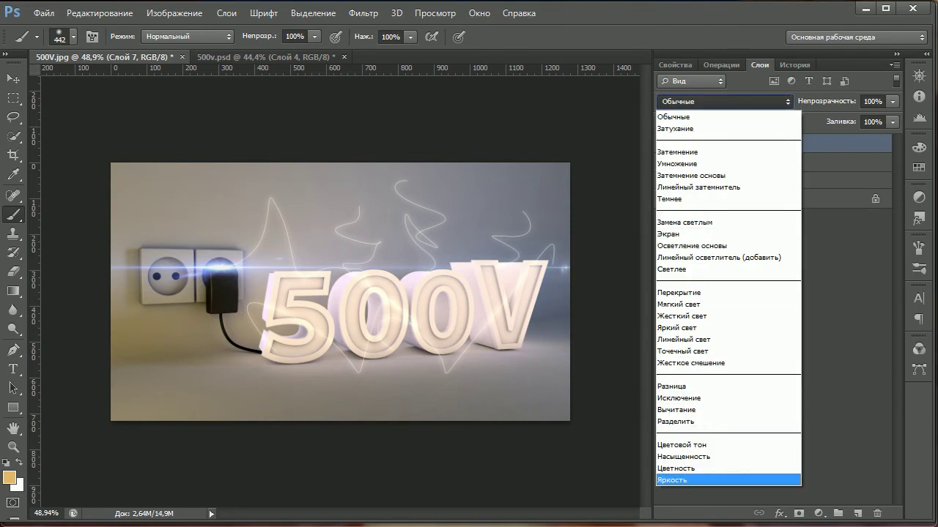
pyautogui.press('Escape')
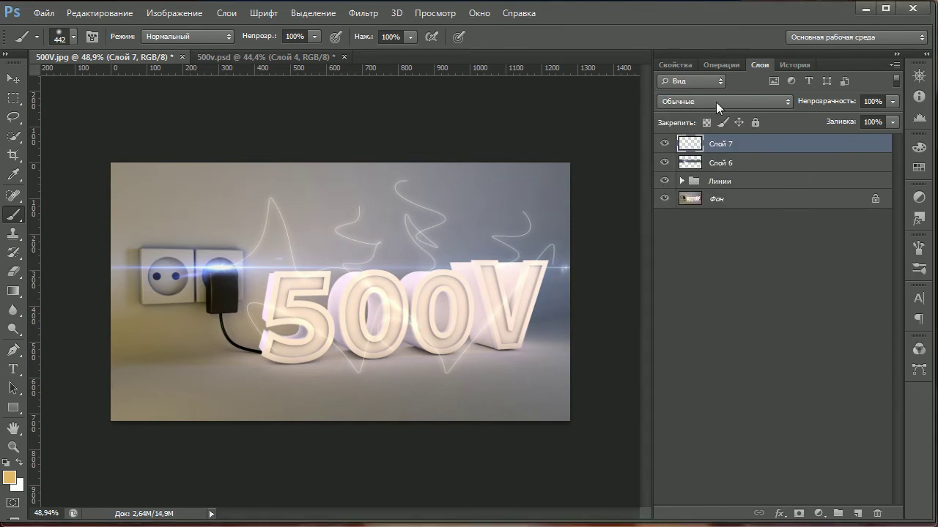
pyautogui.click(715, 101)
pyautogui.click(703, 420)
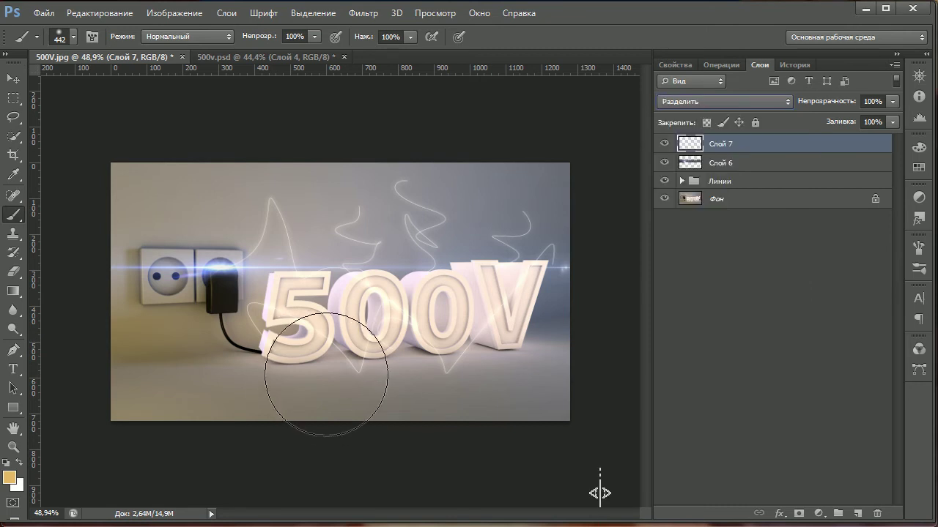
# - Paint the Divide glow across the lower and upper halves of the image
pyautogui.moveTo(325, 366)
pyautogui.mouseDown()
pyautogui.moveTo(335, 377)
pyautogui.moveTo(482, 397)
pyautogui.moveTo(579, 385)
pyautogui.mouseUp()
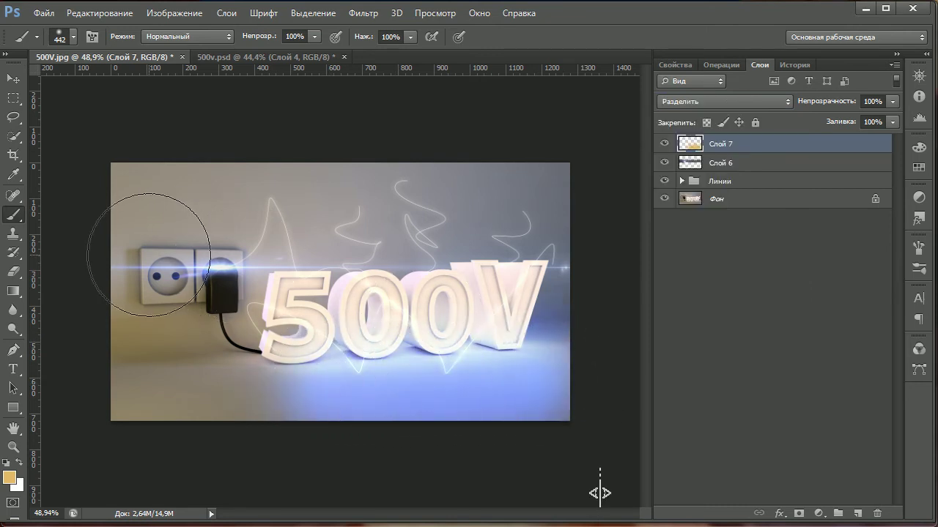
pyautogui.moveTo(130, 241); pyautogui.dragTo(512, 227)
pyautogui.hotkey('ctrl', 'z')
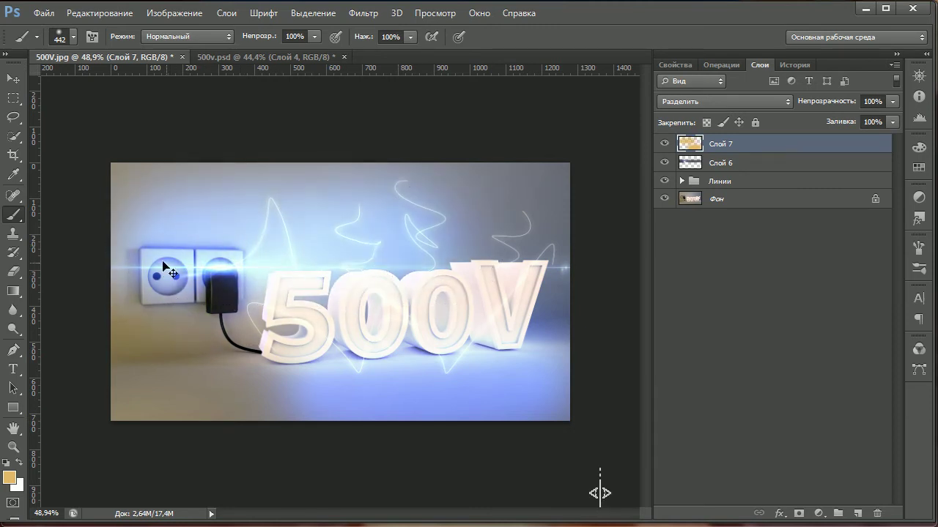
pyautogui.moveTo(126, 230); pyautogui.dragTo(456, 231)
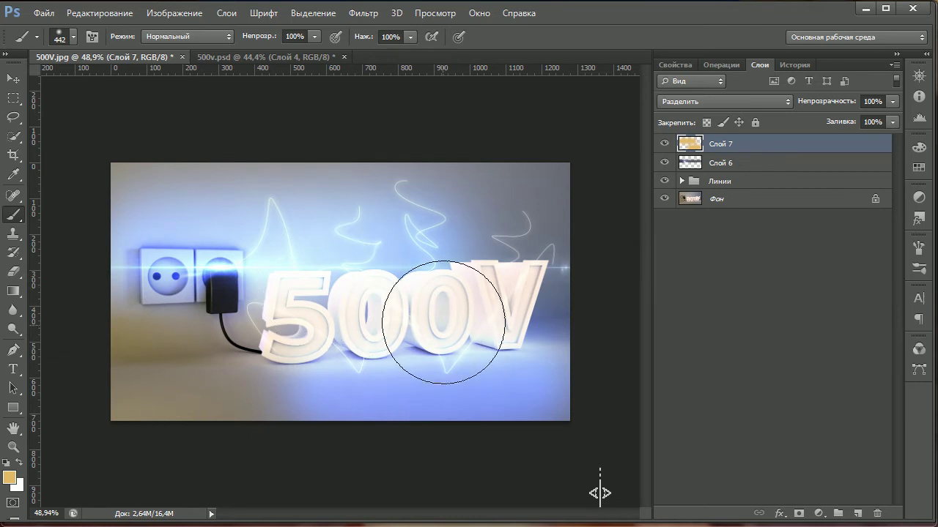
# - Erase the glow over the 5 and first 0 with a 188 px eraser, then deselect Слой 7
pyautogui.click(13, 272)
pyautogui.keyDown('alt'); pyautogui.moveTo(324, 314); pyautogui.dragTo(351, 316, button='right'); pyautogui.keyUp('alt')
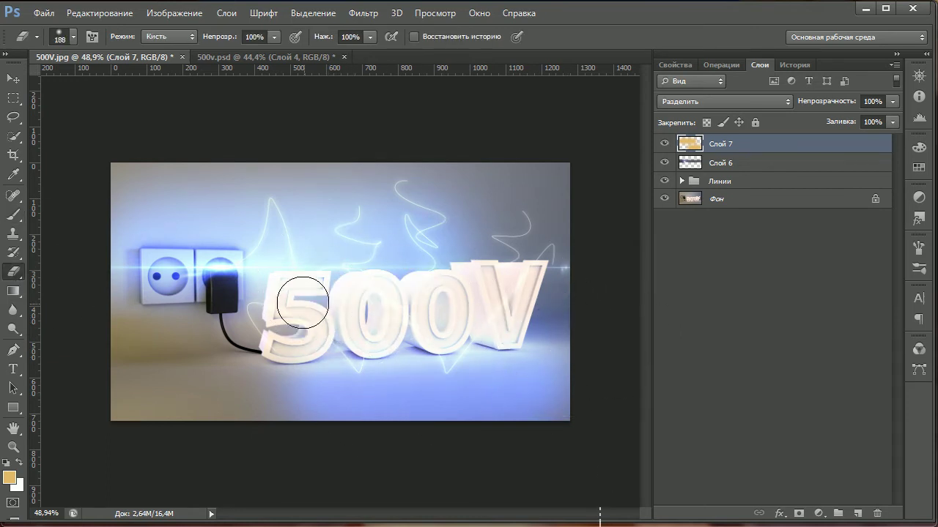
pyautogui.moveTo(296, 304)
pyautogui.mouseDown()
pyautogui.moveTo(386, 331)
pyautogui.moveTo(578, 324)
pyautogui.mouseUp()
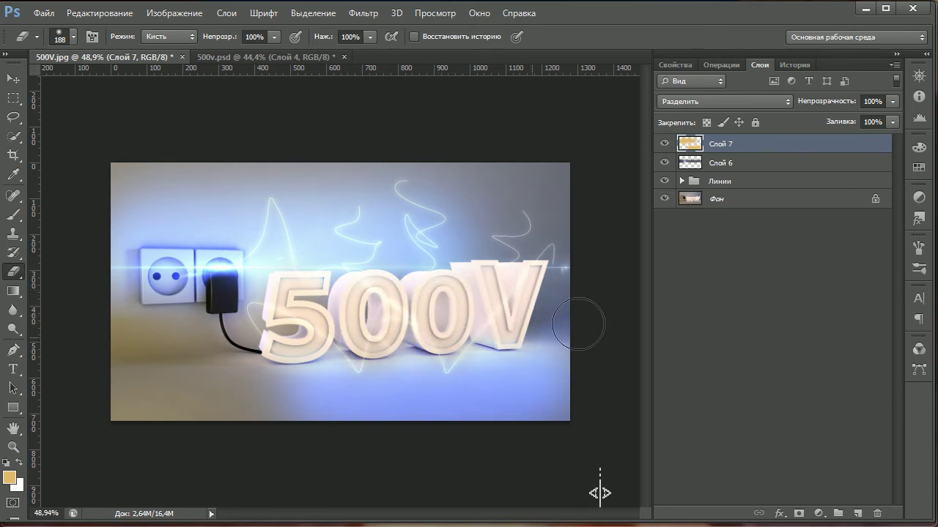
pyautogui.click(781, 341)
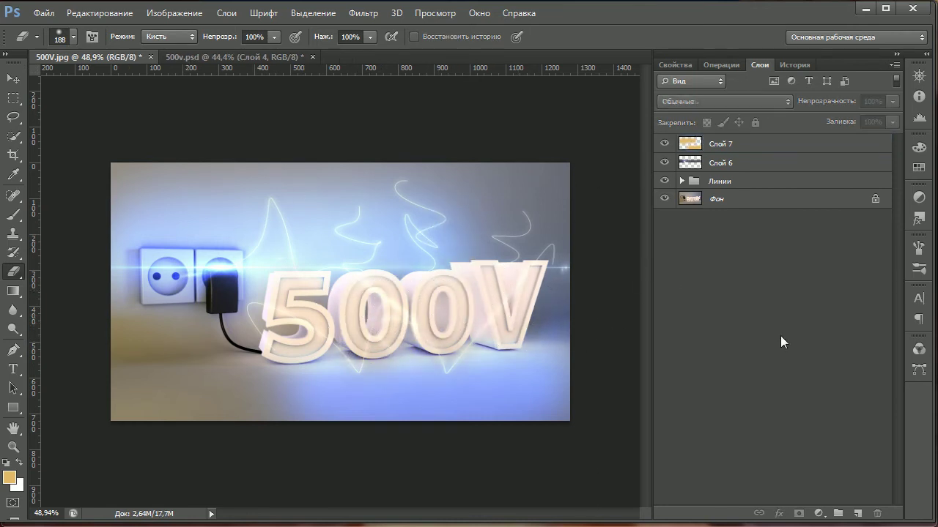
# - Add a Кривые 1 curves adjustment layer and drag its points into a rough S-curve
pyautogui.click(819, 514)
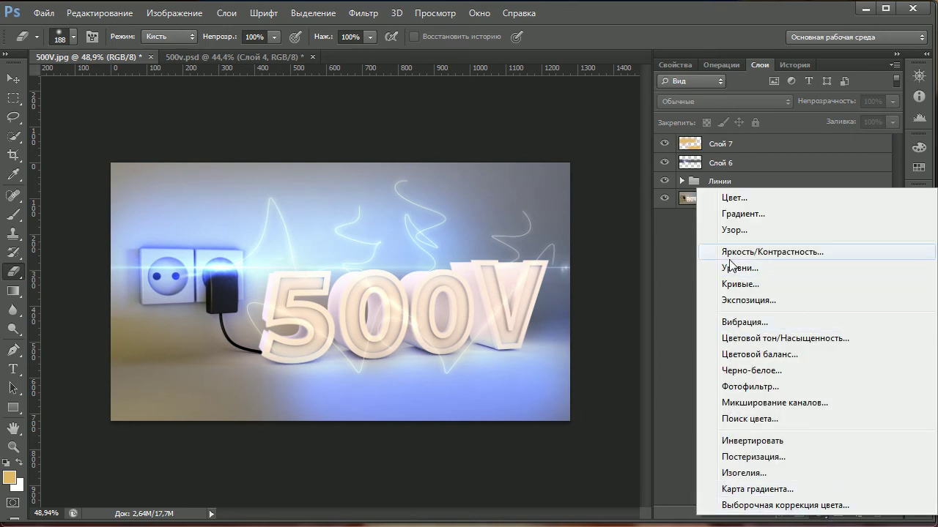
pyautogui.click(658, 417)
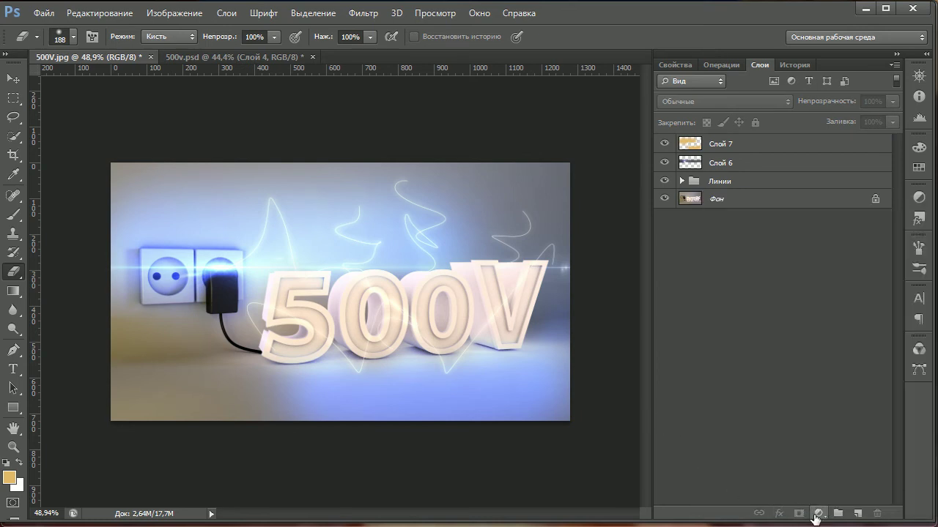
pyautogui.click(818, 514)
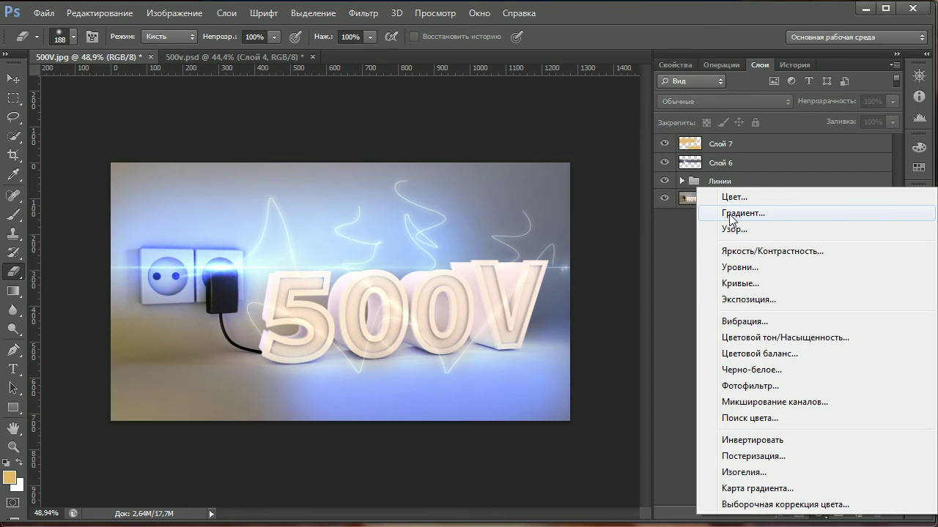
pyautogui.click(665, 263)
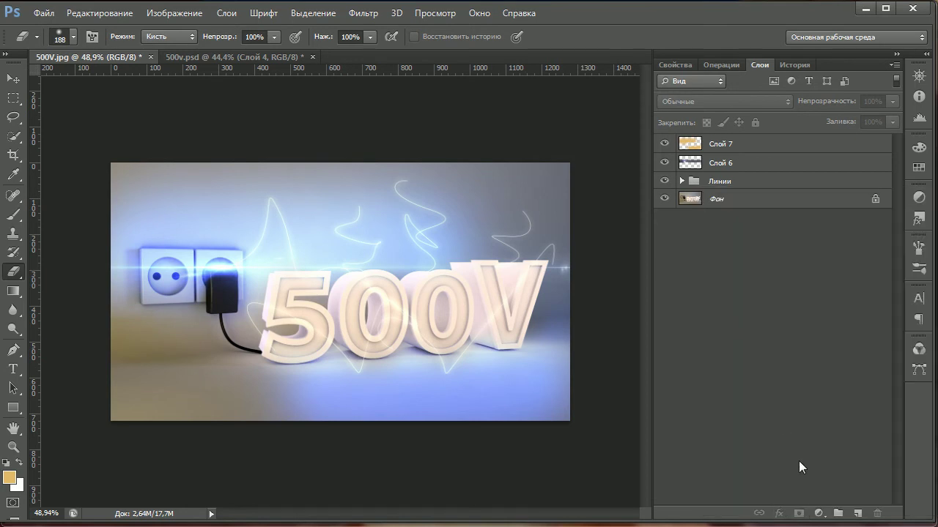
pyautogui.click(818, 514)
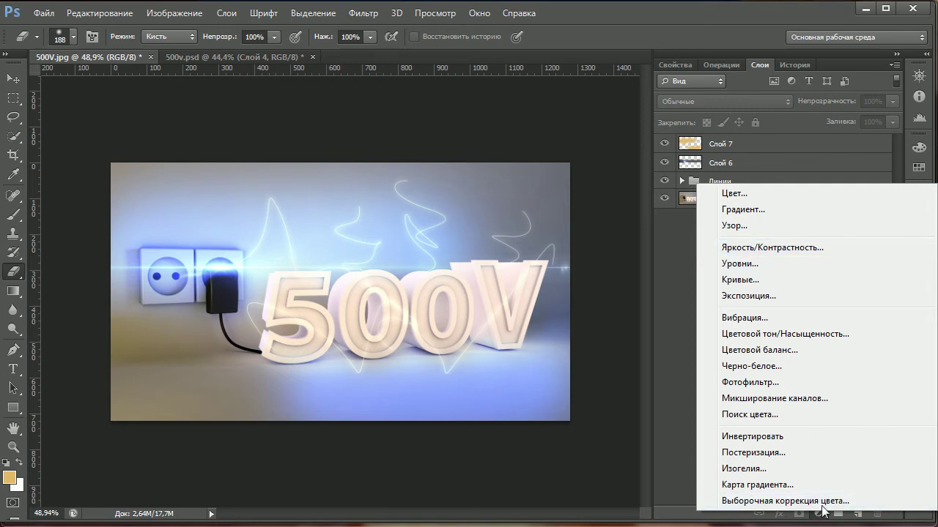
pyautogui.click(755, 280)
pyautogui.moveTo(729, 295); pyautogui.dragTo(749, 304)
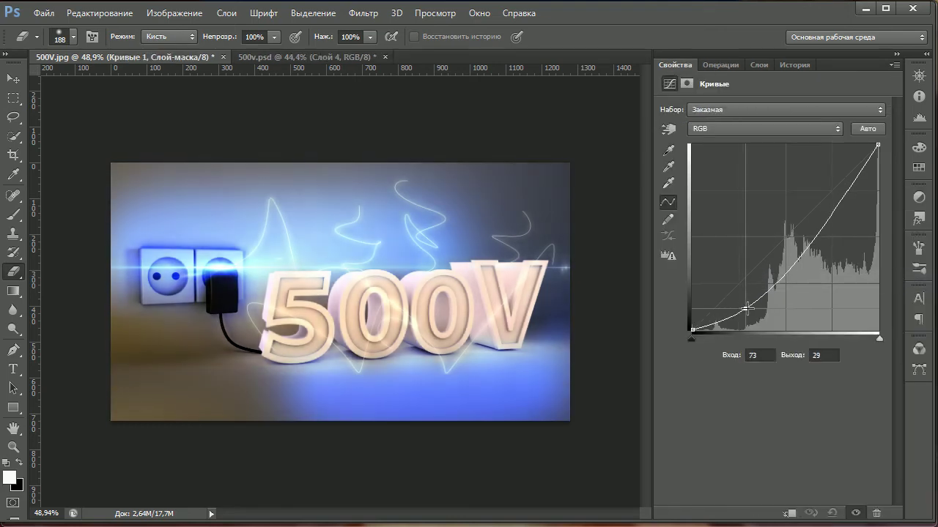
pyautogui.click(845, 193)
pyautogui.moveTo(845, 193)
pyautogui.mouseDown()
pyautogui.moveTo(829, 188)
pyautogui.moveTo(831, 201)
pyautogui.mouseUp()
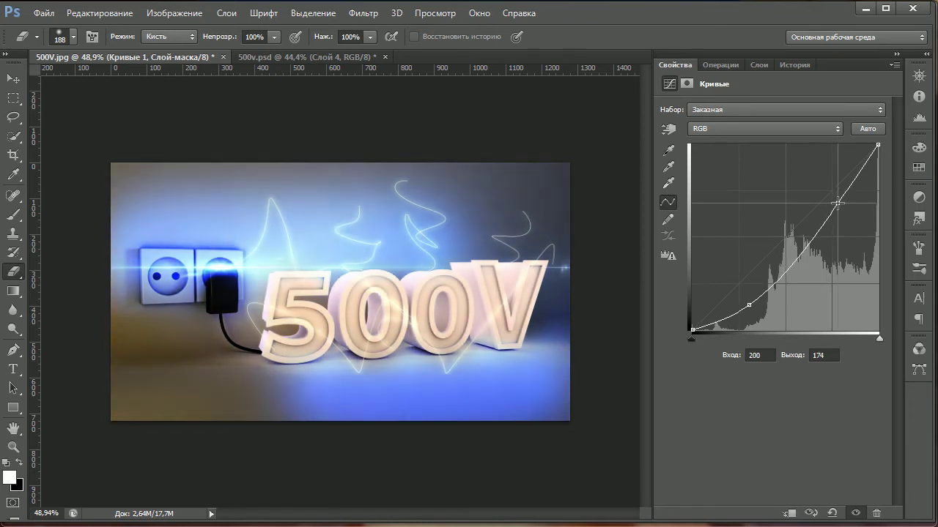
pyautogui.moveTo(750, 305); pyautogui.dragTo(760, 305)
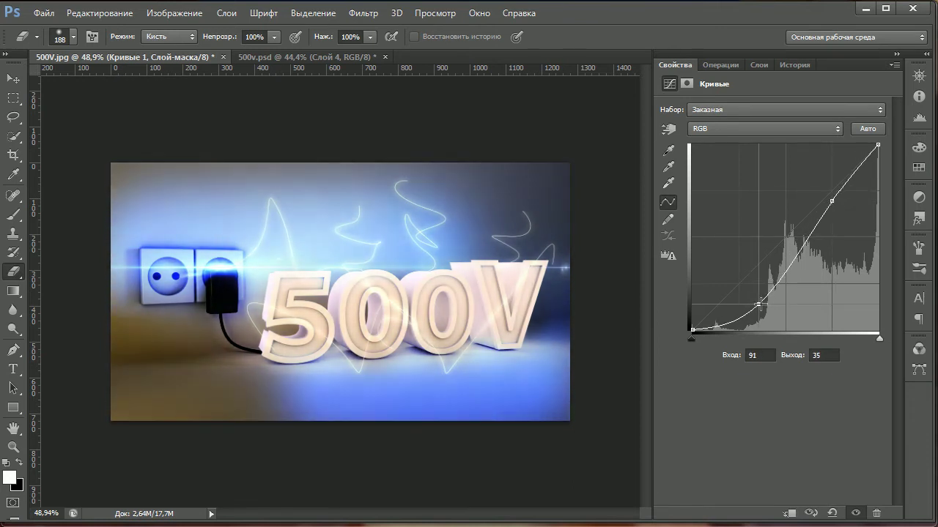
pyautogui.click(820, 400)
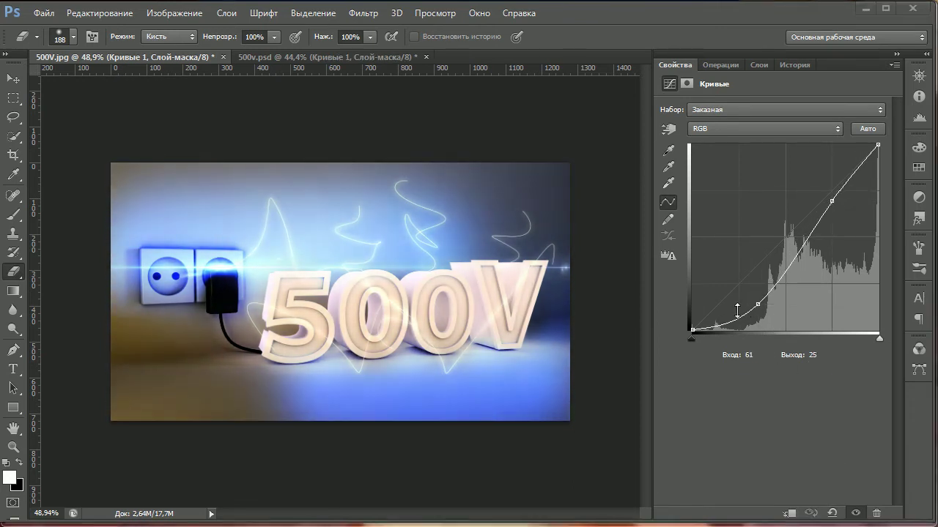
# - Set the shadow point's input to 86 with a new output value to deepen shadows
pyautogui.click(759, 305)
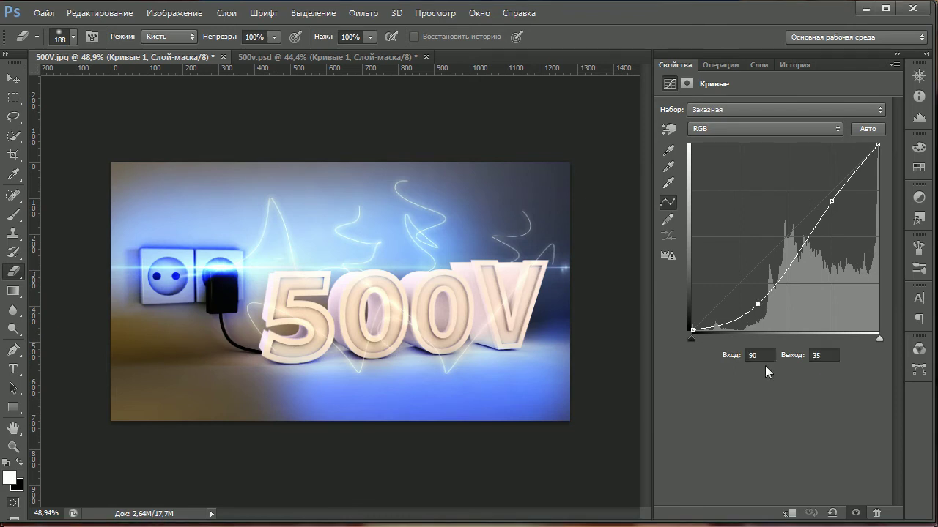
pyautogui.click(732, 357)
pyautogui.write('8')
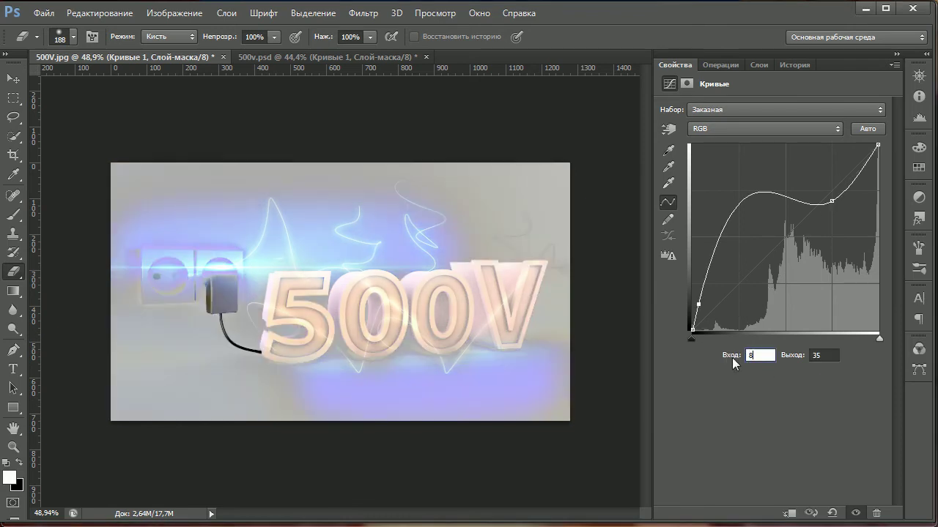
pyautogui.write('6')
pyautogui.press('Tab')
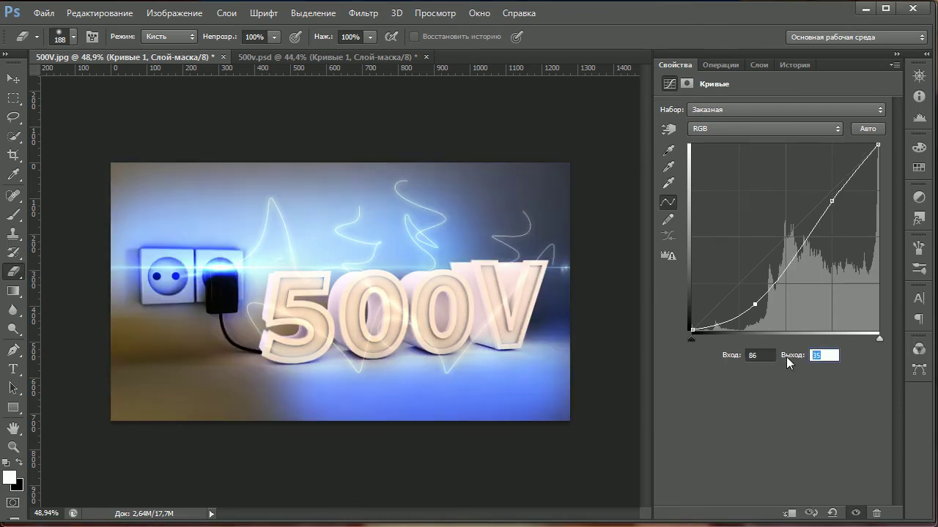
pyautogui.write('534')
pyautogui.press('Return')
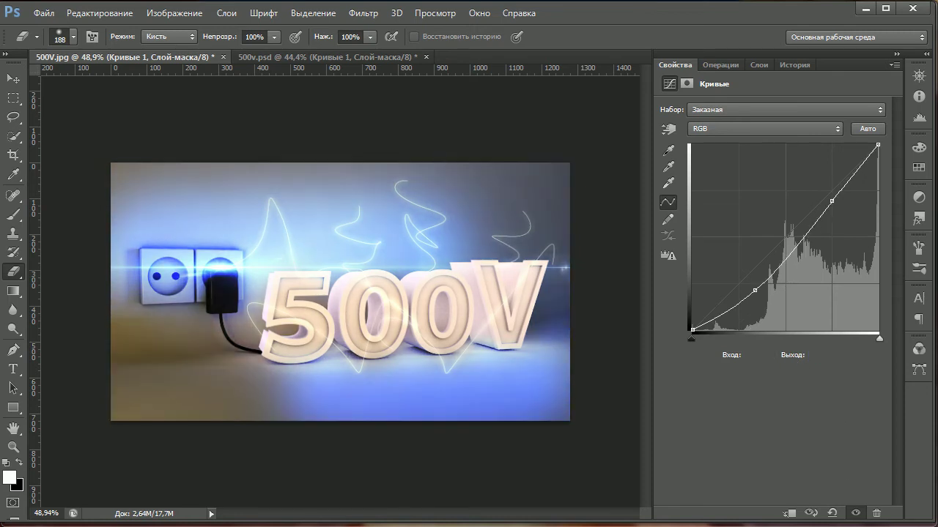
# - Add a midtone point, then set the highlight point to input 195, output 212
pyautogui.click(797, 248)
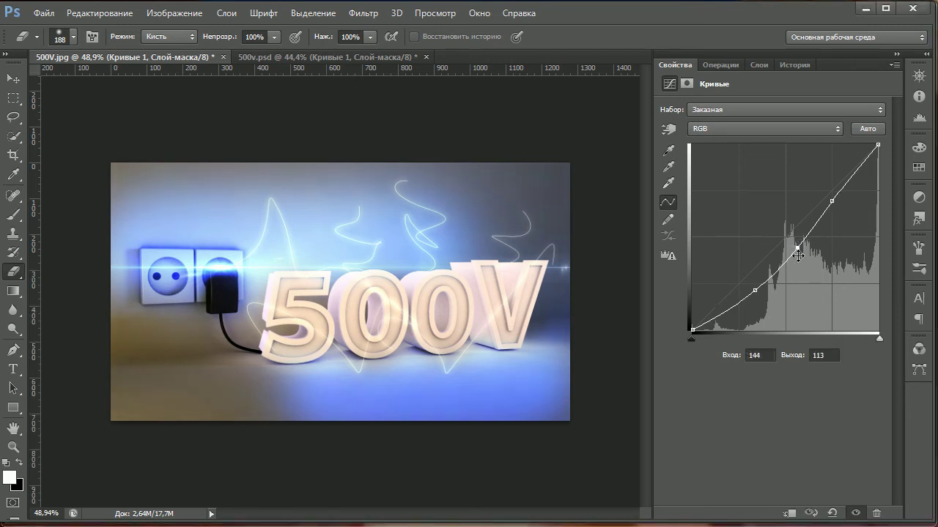
pyautogui.click(731, 356)
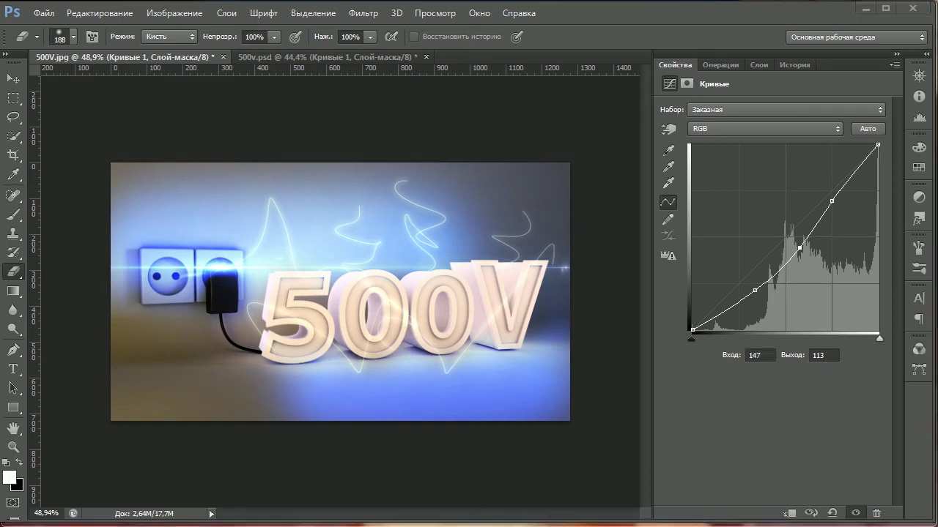
pyautogui.click(848, 419)
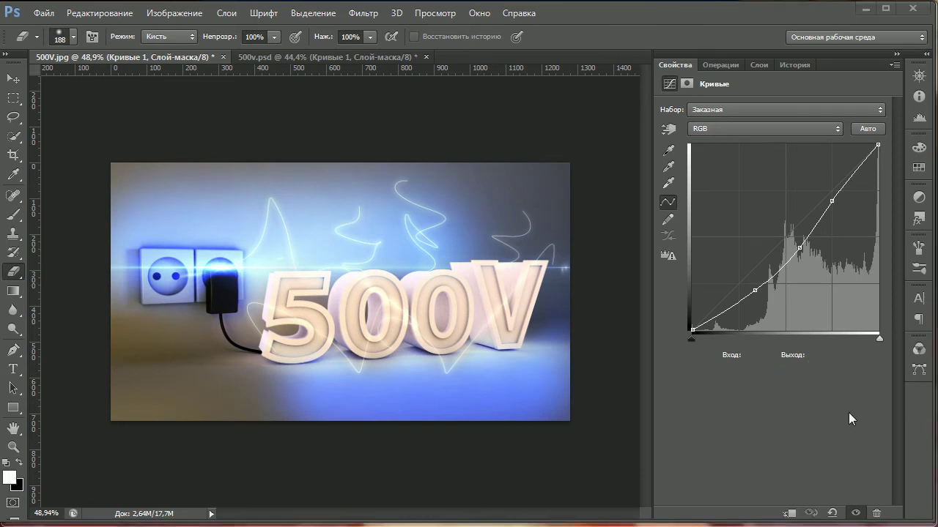
pyautogui.click(832, 199)
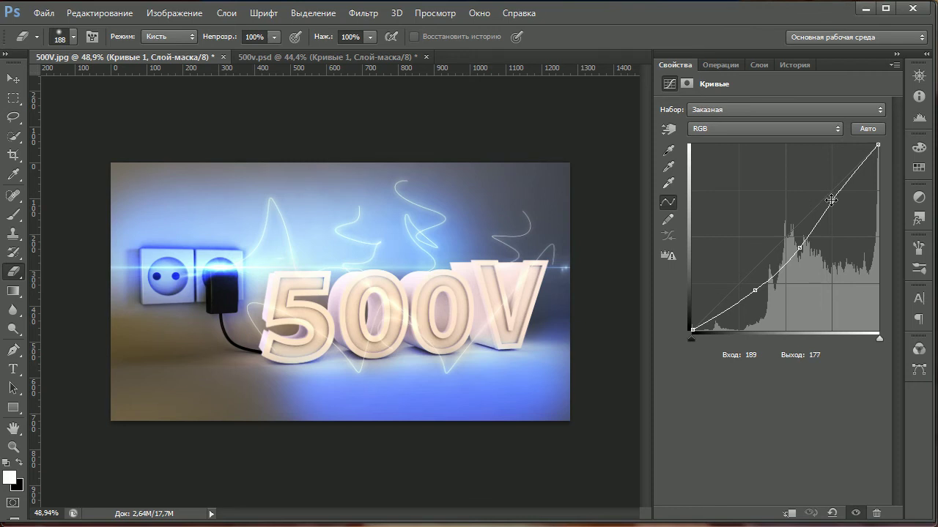
pyautogui.click(769, 356)
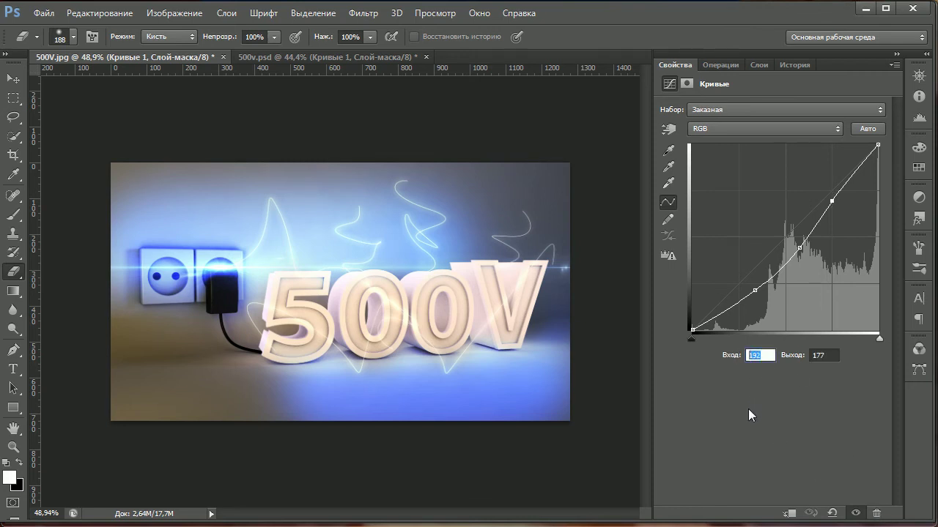
pyautogui.write('95')
pyautogui.press('Tab')
pyautogui.write('212')
pyautogui.press('Return')
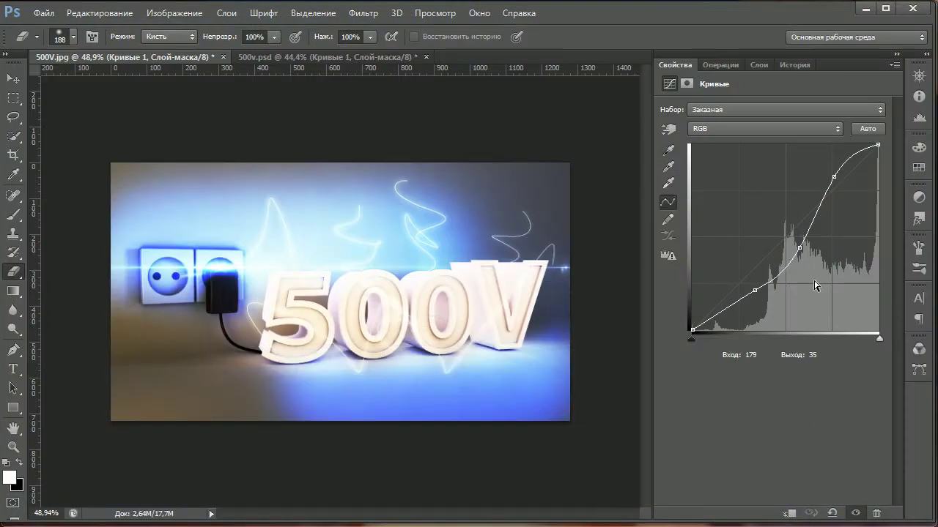
# - Erase the glow along the bottom edge of Слой 7 with a 372 px eraser
pyautogui.click(751, 67)
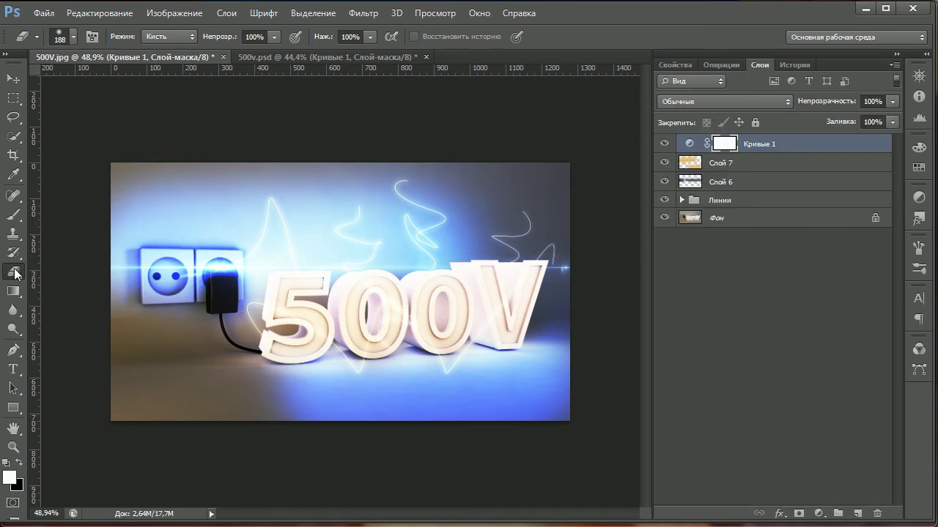
pyautogui.keyDown('alt'); pyautogui.moveTo(252, 402); pyautogui.dragTo(253, 405, button='right'); pyautogui.keyUp('alt')
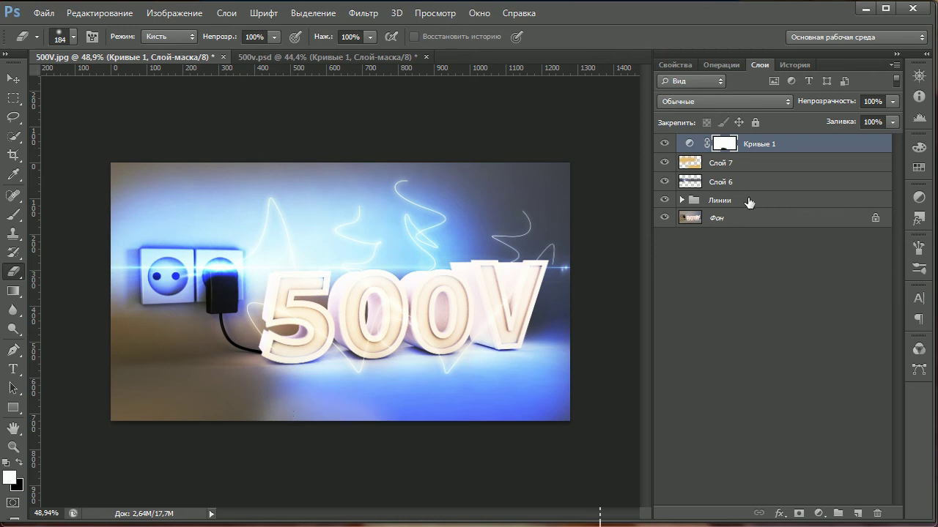
pyautogui.click(762, 168)
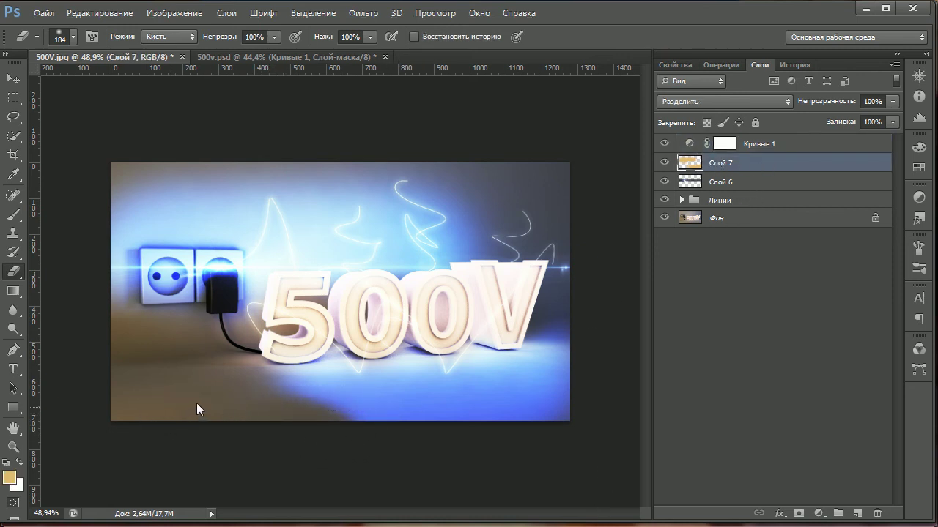
pyautogui.keyDown('alt'); pyautogui.moveTo(196, 405); pyautogui.dragTo(181, 408, button='right'); pyautogui.keyUp('alt')
pyautogui.moveTo(181, 409)
pyautogui.mouseDown()
pyautogui.moveTo(303, 447)
pyautogui.moveTo(531, 430)
pyautogui.mouseUp()
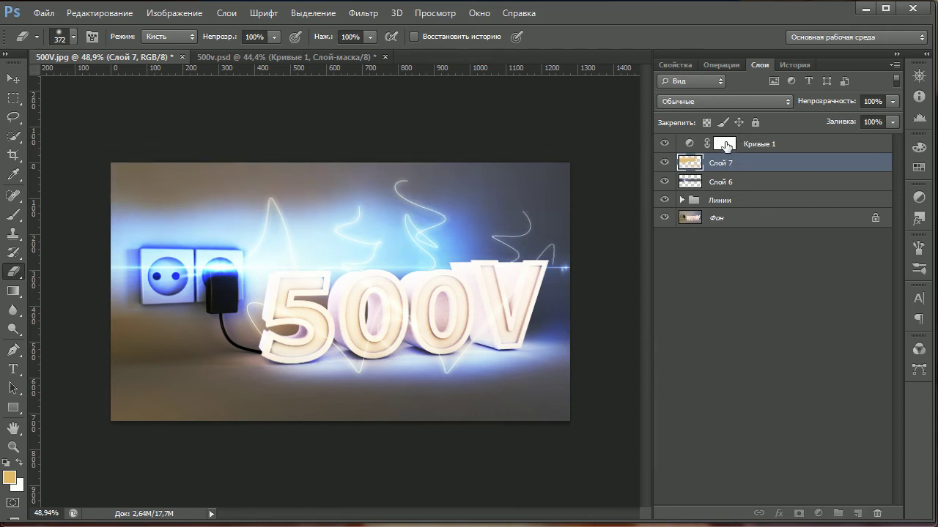
# - Lower the fill of Кривые 1 and Слой 7 to 42%
pyautogui.click(724, 142)
pyautogui.moveTo(842, 128)
pyautogui.mouseDown()
pyautogui.moveTo(814, 131)
pyautogui.moveTo(896, 103)
pyautogui.mouseUp()
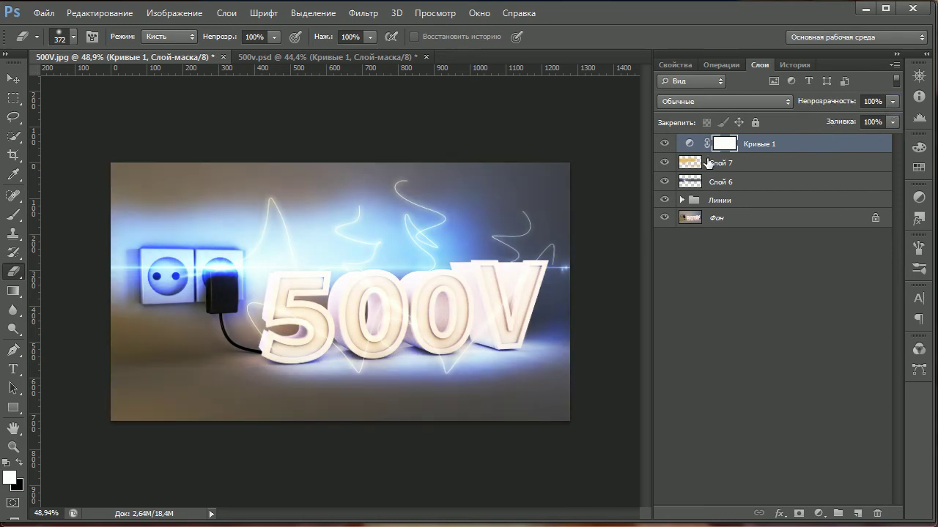
pyautogui.click(760, 164)
pyautogui.moveTo(840, 128)
pyautogui.mouseDown()
pyautogui.moveTo(806, 126)
pyautogui.moveTo(817, 126)
pyautogui.mouseUp()
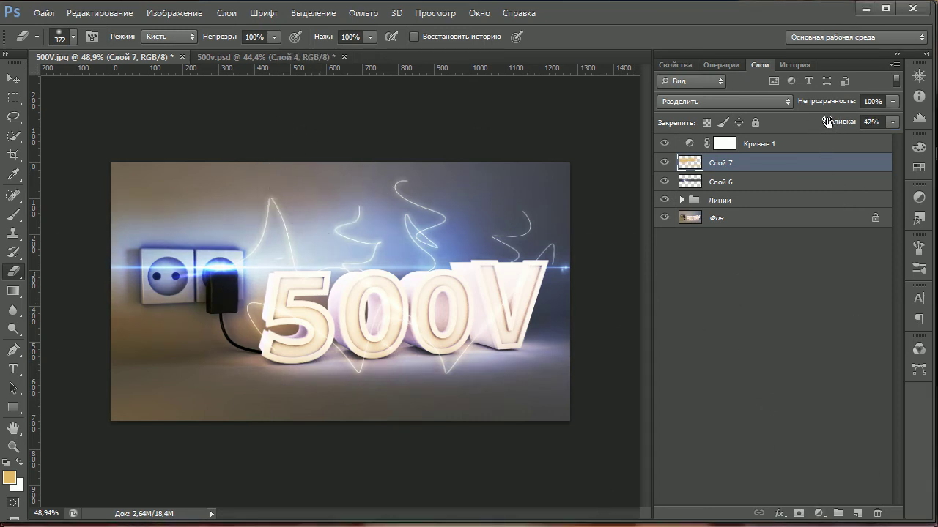
# - Restore Слой 7's fill to 100% and lower its opacity to 66%
pyautogui.click(866, 122)
pyautogui.write('100')
pyautogui.press('Return')
pyautogui.moveTo(833, 104); pyautogui.dragTo(812, 105)
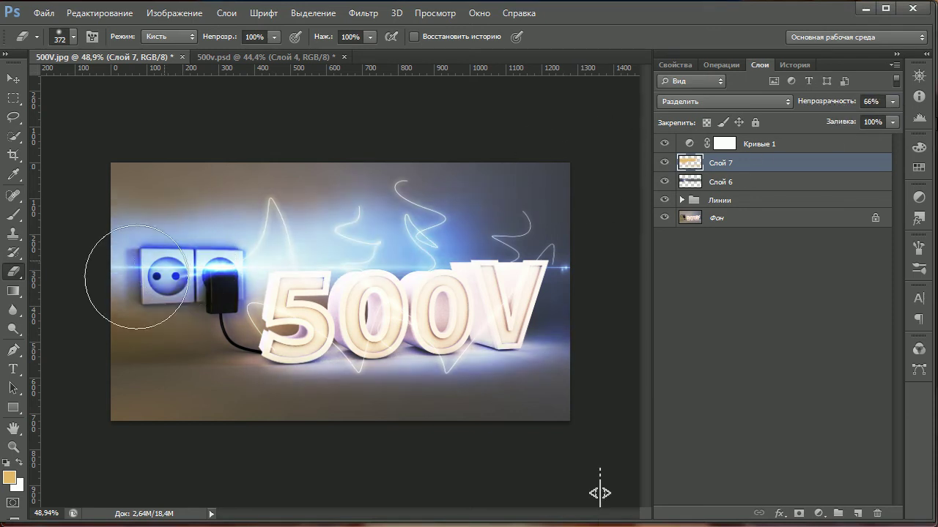
# - Paint extra soft glow on Слой 7 over the top of the V and around the socket
pyautogui.click(19, 216)
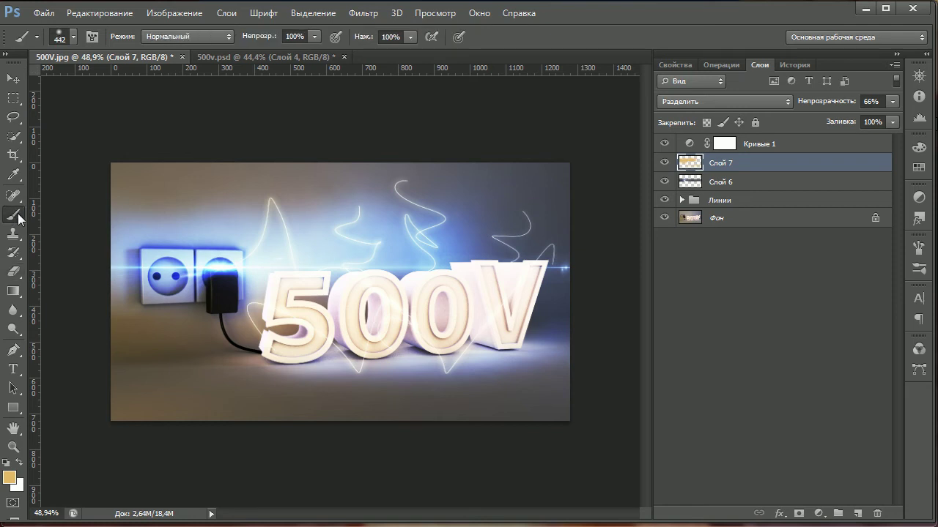
pyautogui.keyDown('alt'); pyautogui.moveTo(217, 339); pyautogui.dragTo(278, 370, button='right'); pyautogui.keyUp('alt')
pyautogui.press('z')
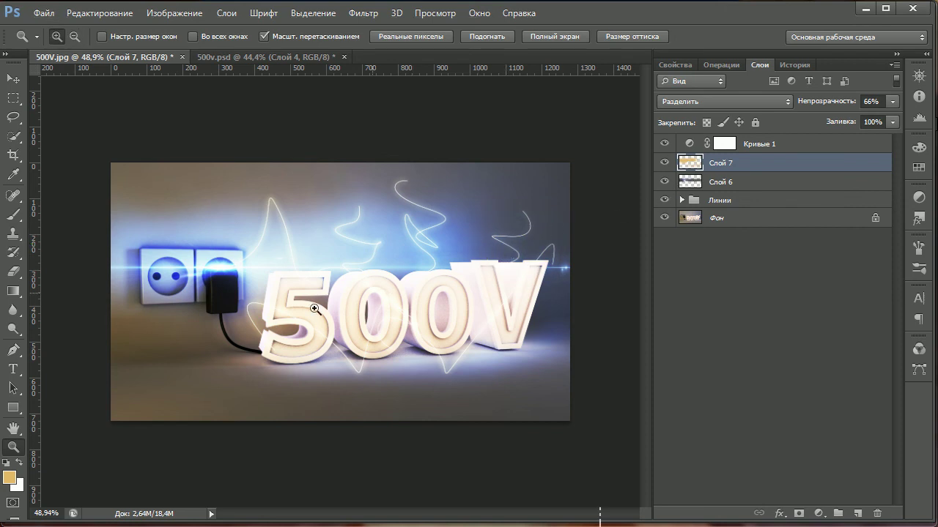
pyautogui.press('b')
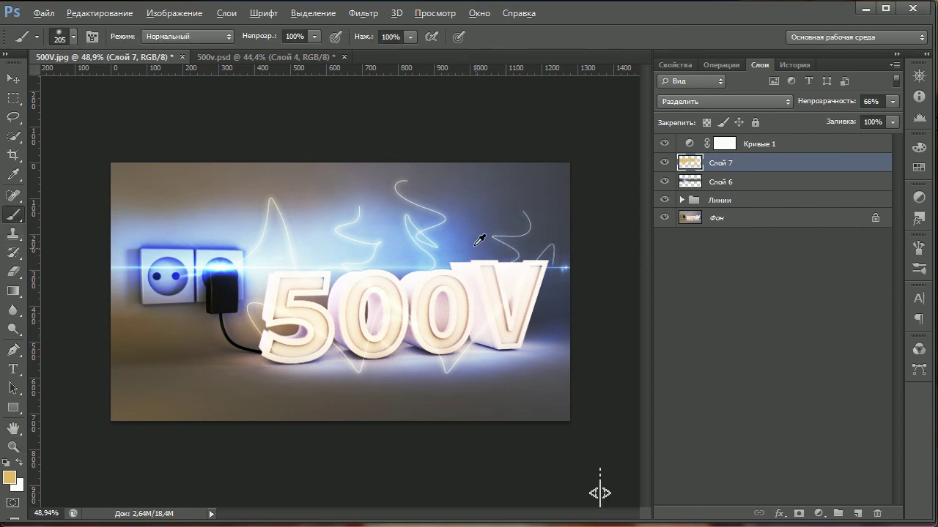
pyautogui.keyDown('alt'); pyautogui.moveTo(482, 237); pyautogui.dragTo(487, 245, button='right'); pyautogui.keyUp('alt')
pyautogui.moveTo(487, 246); pyautogui.dragTo(506, 356)
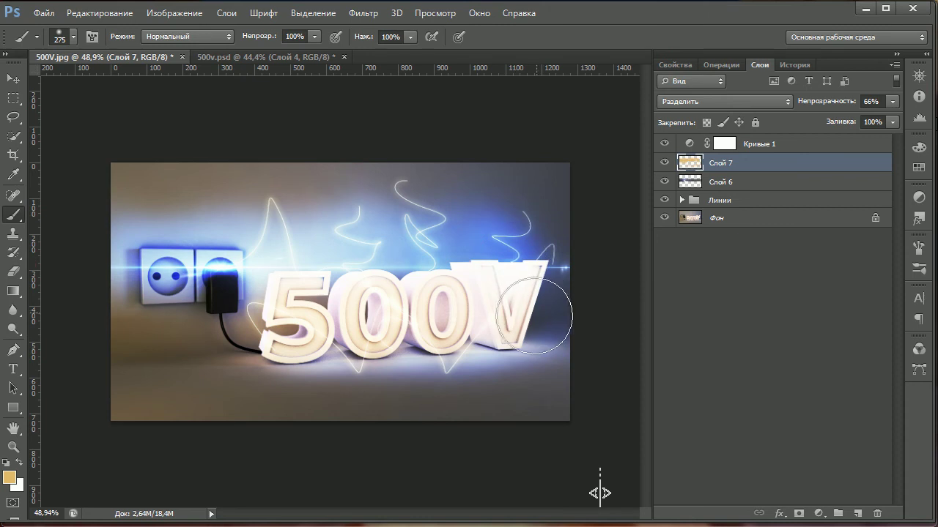
pyautogui.moveTo(138, 306); pyautogui.dragTo(290, 241)
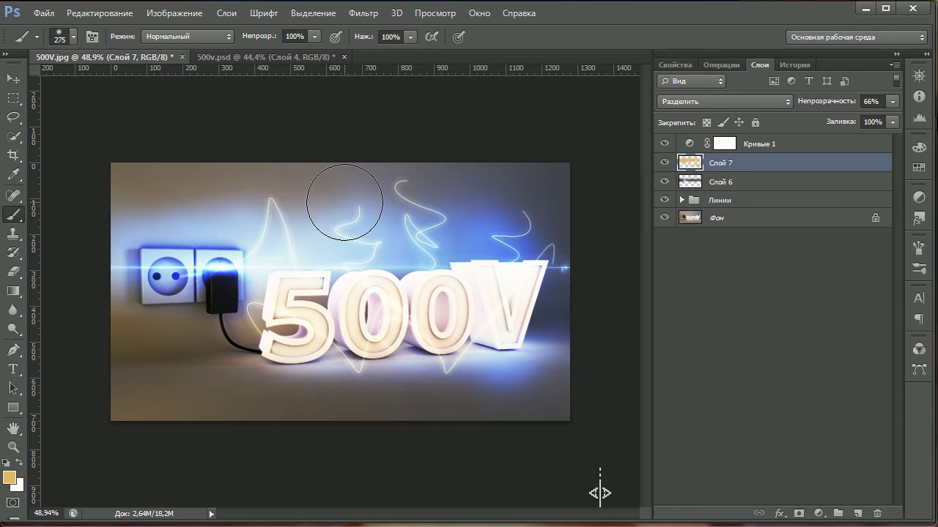
pyautogui.click(13, 271)
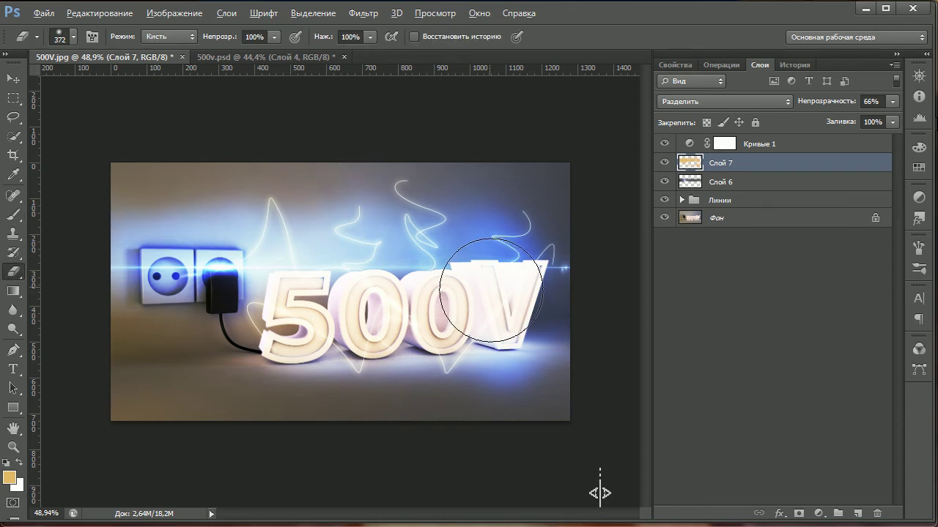
# - Erase the washed-out glow over the V from Слой 7 with a smaller eraser
pyautogui.keyDown('alt'); pyautogui.moveTo(488, 296); pyautogui.dragTo(462, 312, button='right'); pyautogui.keyUp('alt')
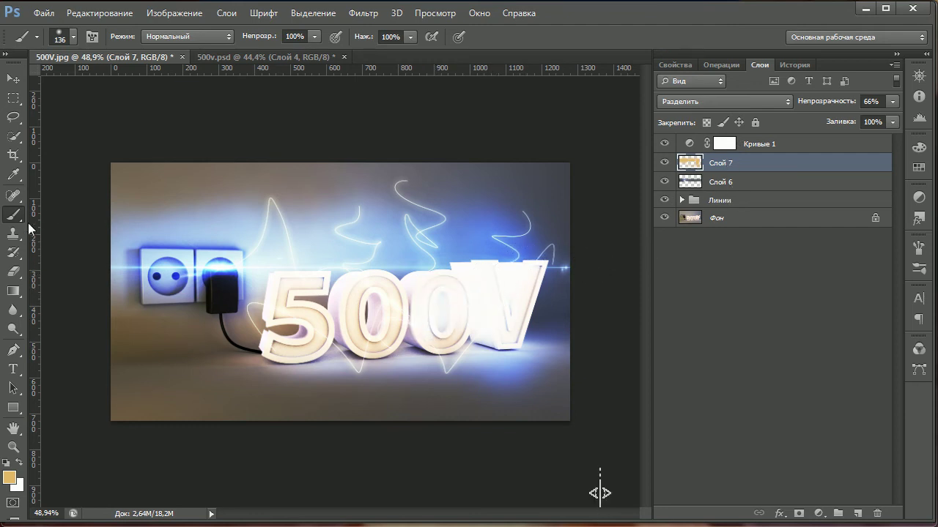
pyautogui.click(14, 272)
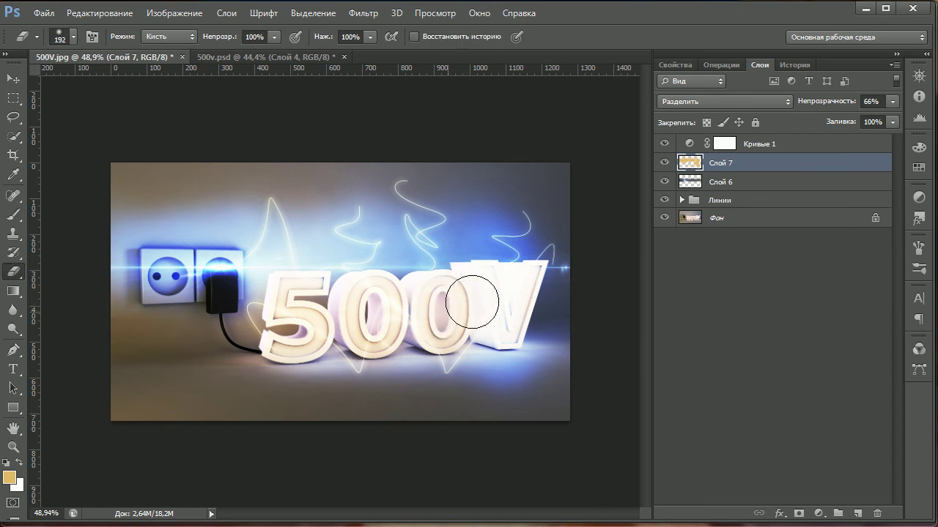
pyautogui.moveTo(481, 292); pyautogui.dragTo(505, 308)
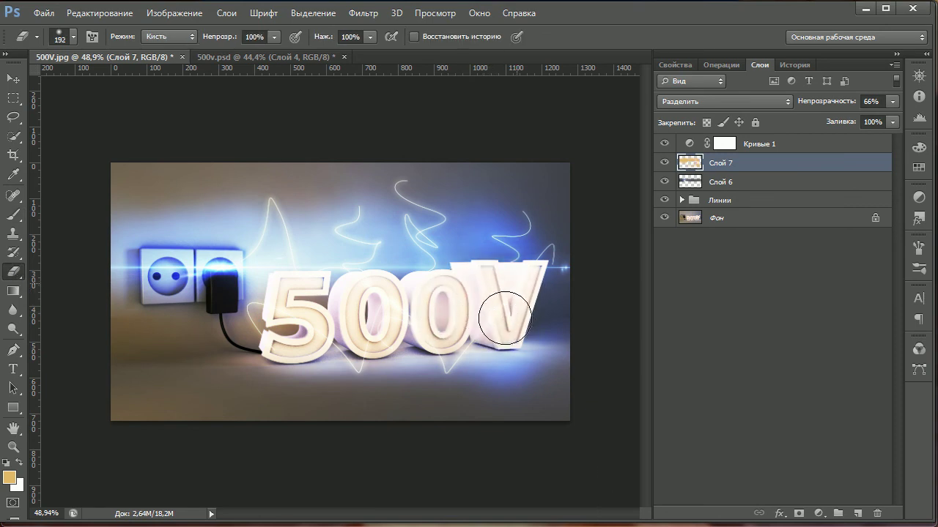
pyautogui.keyDown('alt'); pyautogui.scroll(1, 351, 315); pyautogui.keyUp('alt')
pyautogui.keyDown('alt'); pyautogui.scroll(4, 345, 311); pyautogui.keyUp('alt')
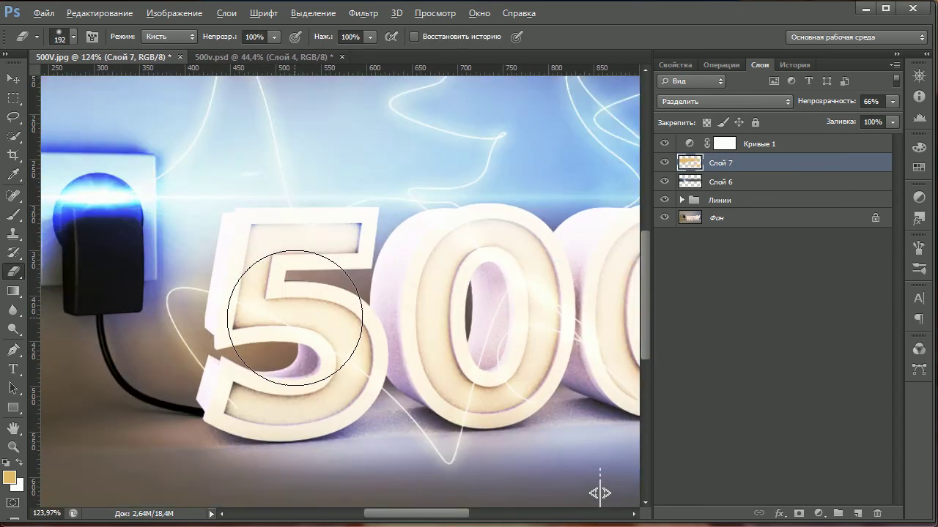
pyautogui.keyDown('alt'); pyautogui.scroll(-2, 271, 297); pyautogui.keyUp('alt')
pyautogui.keyDown('alt'); pyautogui.scroll(-2, 283, 303); pyautogui.keyUp('alt')
pyautogui.keyDown('alt'); pyautogui.scroll(-1, 304, 313); pyautogui.keyUp('alt')
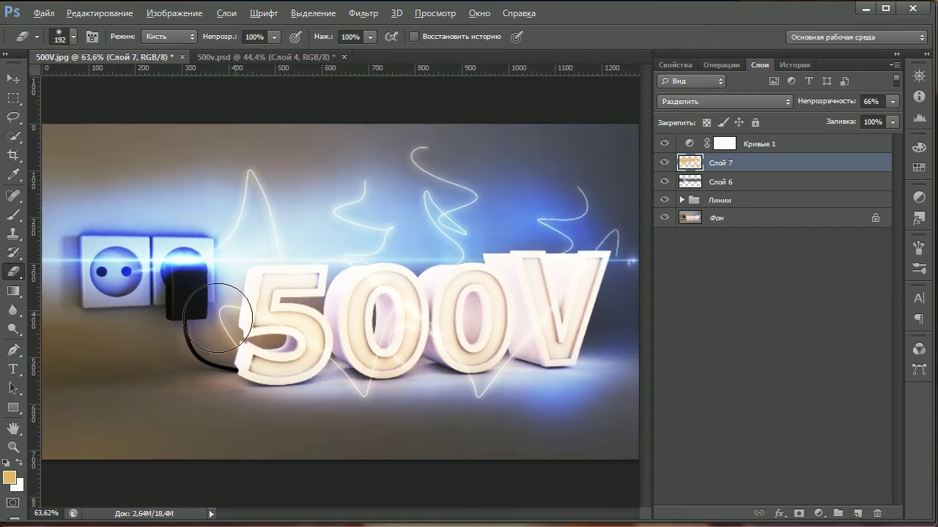
# - Choose the Burn tool and set the foreground colour to dark grey
pyautogui.click(12, 334)
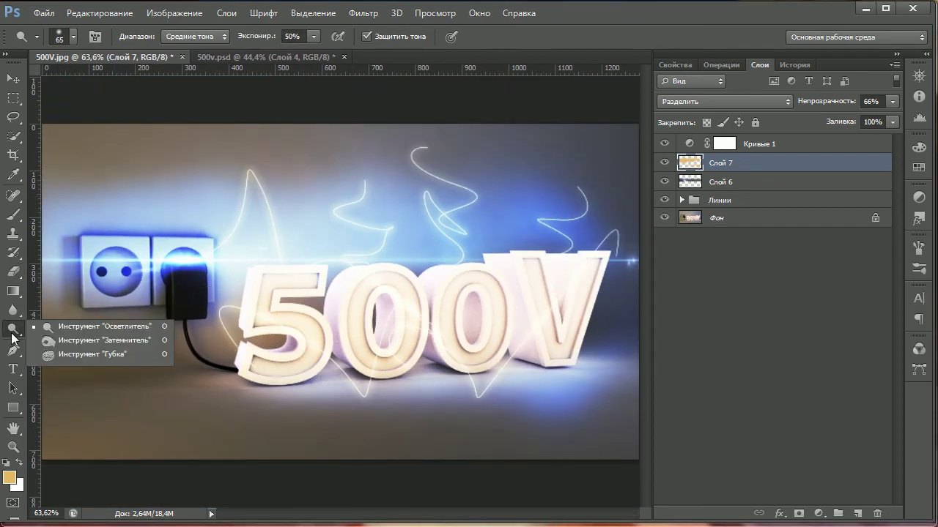
pyautogui.click(70, 342)
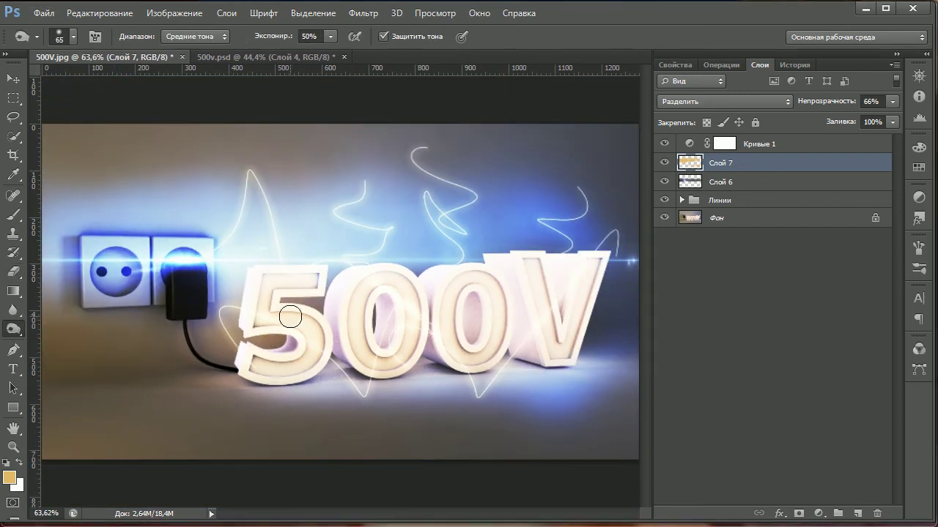
pyautogui.click(13, 477)
pyautogui.click(276, 315)
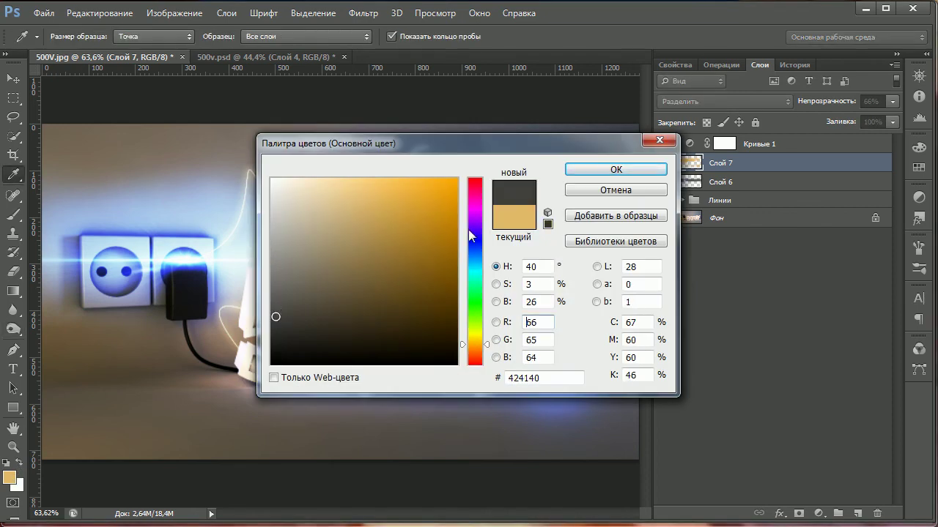
pyautogui.click(612, 170)
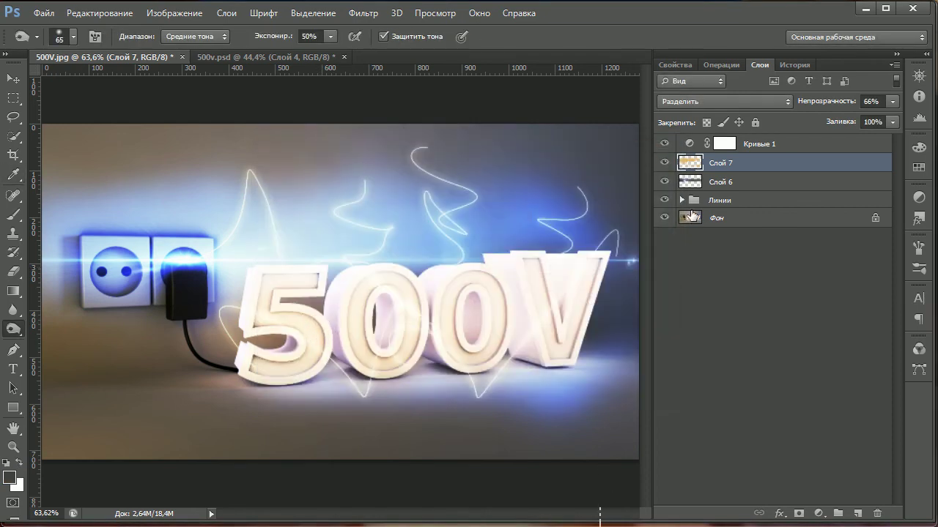
# - Burn the faces of the 5, the first 0 and the V on the Фон background layer
pyautogui.click(714, 219)
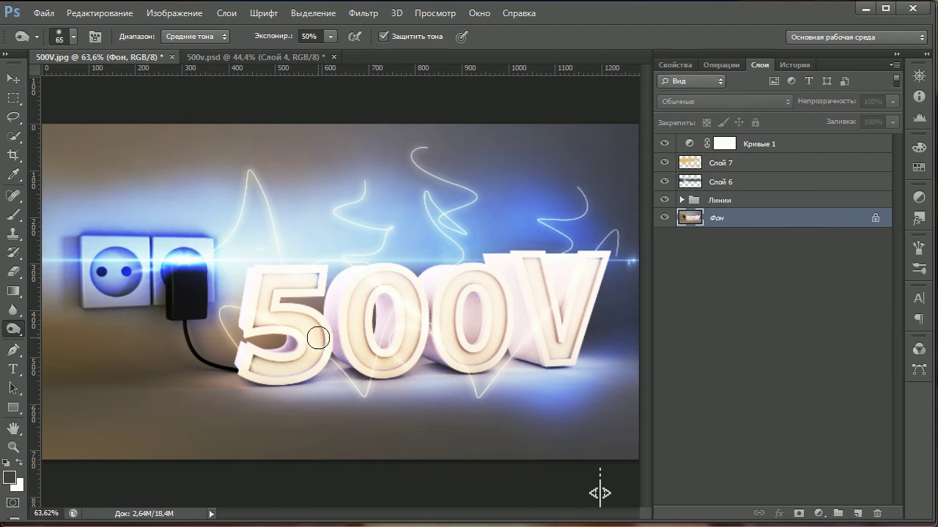
pyautogui.moveTo(318, 338); pyautogui.dragTo(261, 374)
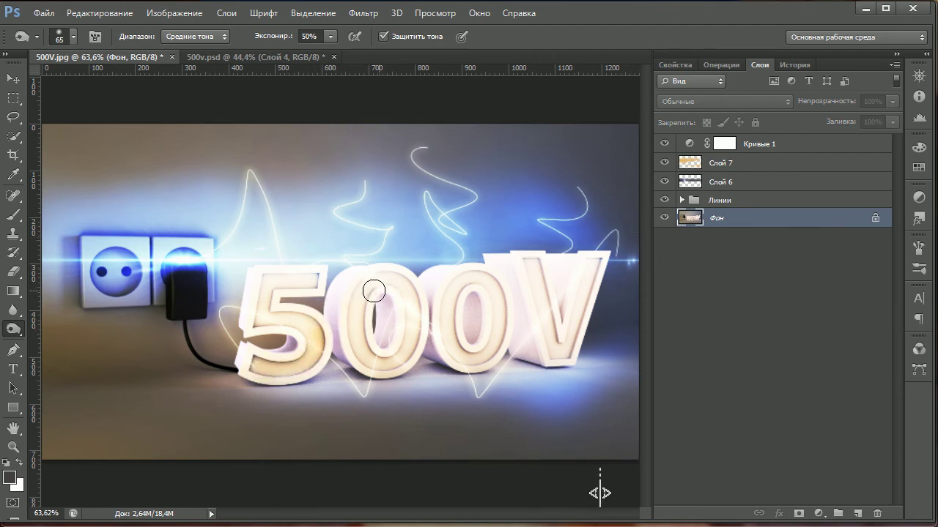
pyautogui.moveTo(350, 307); pyautogui.dragTo(348, 345)
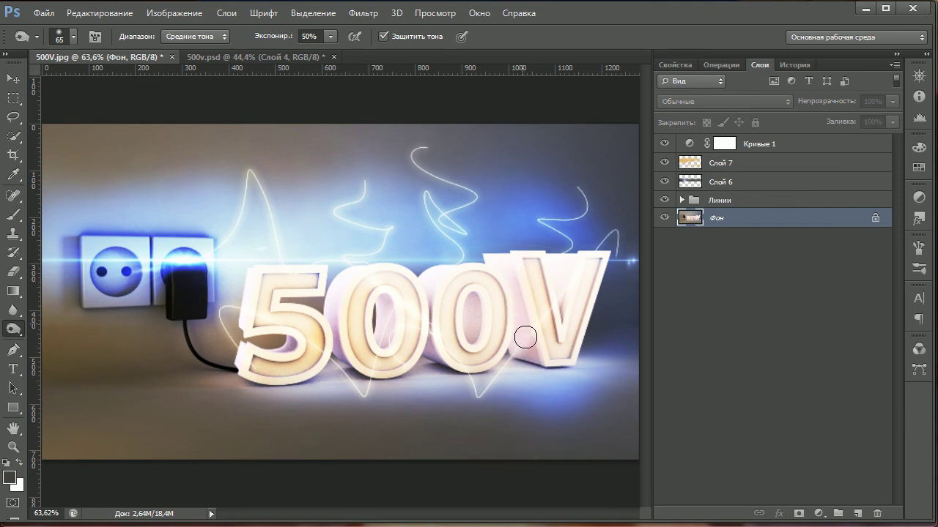
pyautogui.moveTo(525, 337)
pyautogui.mouseDown()
pyautogui.moveTo(521, 353)
pyautogui.moveTo(555, 360)
pyautogui.moveTo(527, 361)
pyautogui.moveTo(545, 369)
pyautogui.mouseUp()
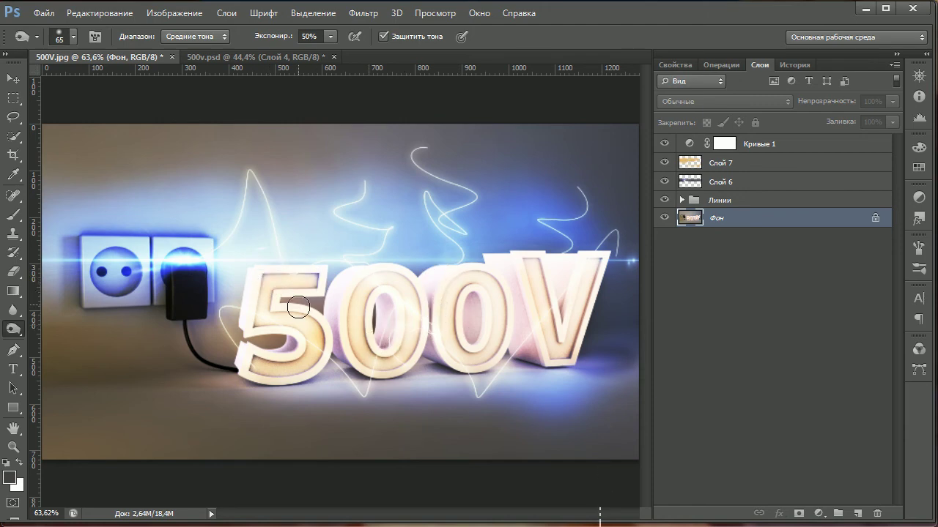
pyautogui.keyDown('alt'); pyautogui.scroll(-2, 598, 492); pyautogui.keyUp('alt')
pyautogui.keyDown('alt'); pyautogui.scroll(3, 600, 493); pyautogui.keyUp('alt')
pyautogui.keyDown('alt'); pyautogui.scroll(2, 363, 295); pyautogui.keyUp('alt')
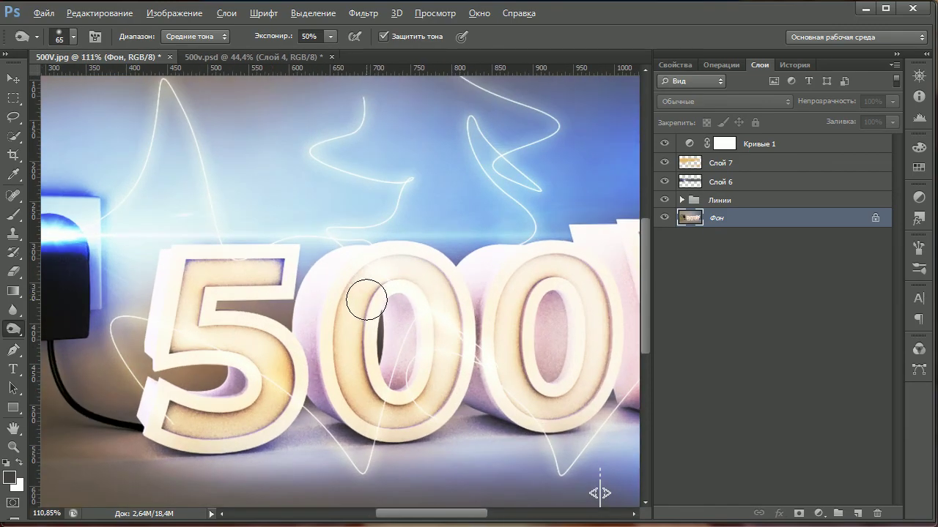
pyautogui.keyDown('alt'); pyautogui.scroll(-3, 364, 295); pyautogui.keyUp('alt')
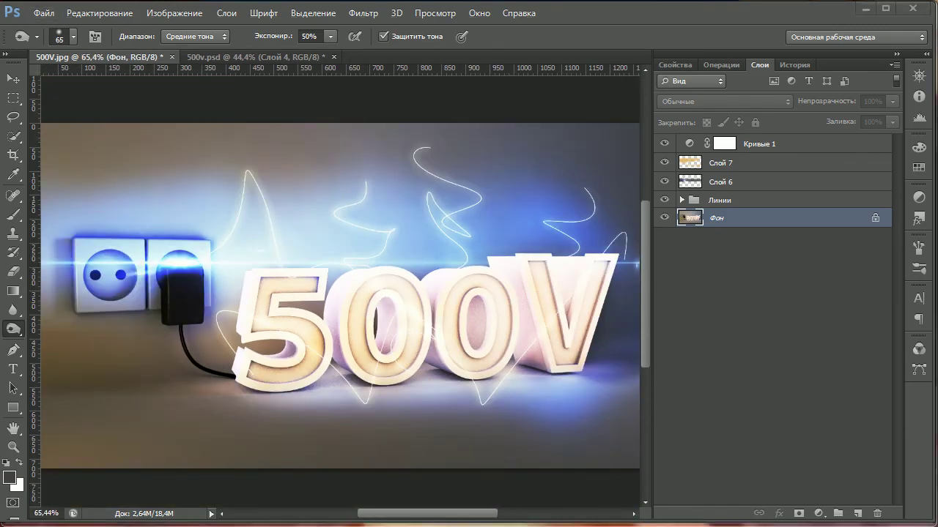
pyautogui.hotkey('alt', 'Tab')
pyautogui.hotkey('alt', 'Tab')
pyautogui.hotkey('alt', 'Tab')
pyautogui.hotkey('alt', 'Tab')
pyautogui.keyDown('alt'); pyautogui.scroll(-3, 373, 272); pyautogui.keyUp('alt')
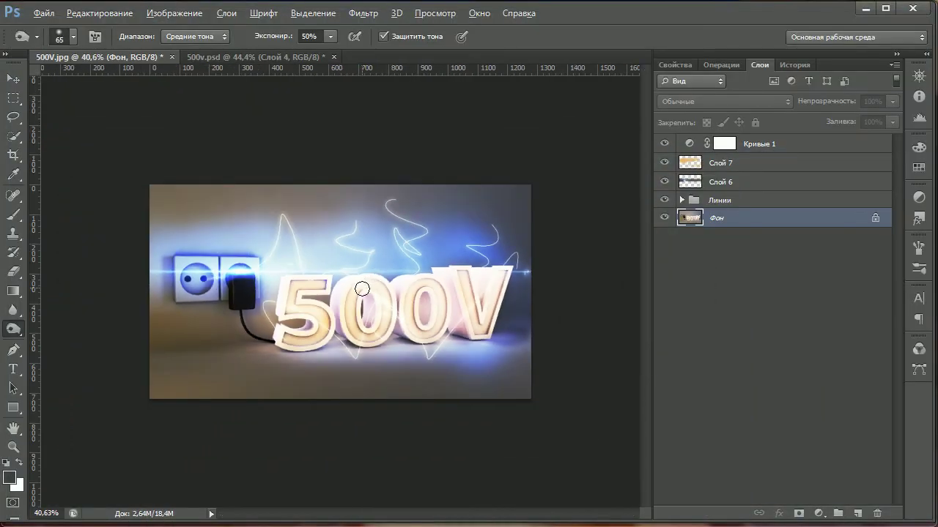
pyautogui.keyDown('alt'); pyautogui.scroll(1, 363, 290); pyautogui.keyUp('alt')
# - Lower Слой 6's opacity to 71%
pyautogui.click(13, 271)
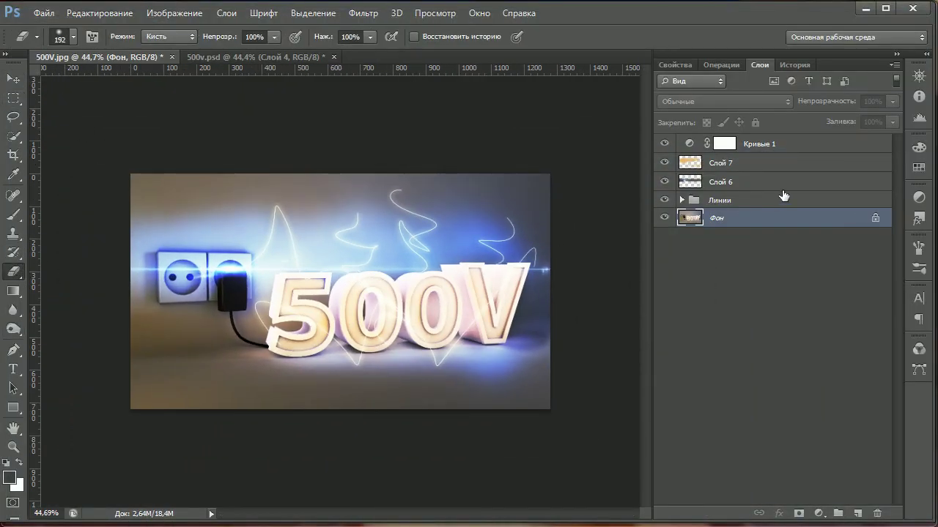
pyautogui.click(744, 182)
pyautogui.keyDown('alt'); pyautogui.moveTo(138, 209); pyautogui.dragTo(158, 210, button='right'); pyautogui.keyUp('alt')
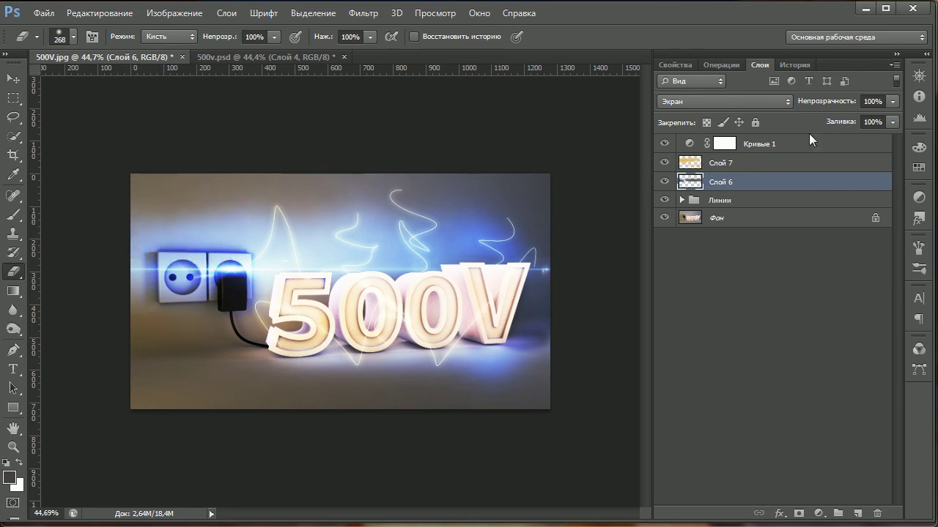
pyautogui.moveTo(831, 100); pyautogui.dragTo(812, 101)
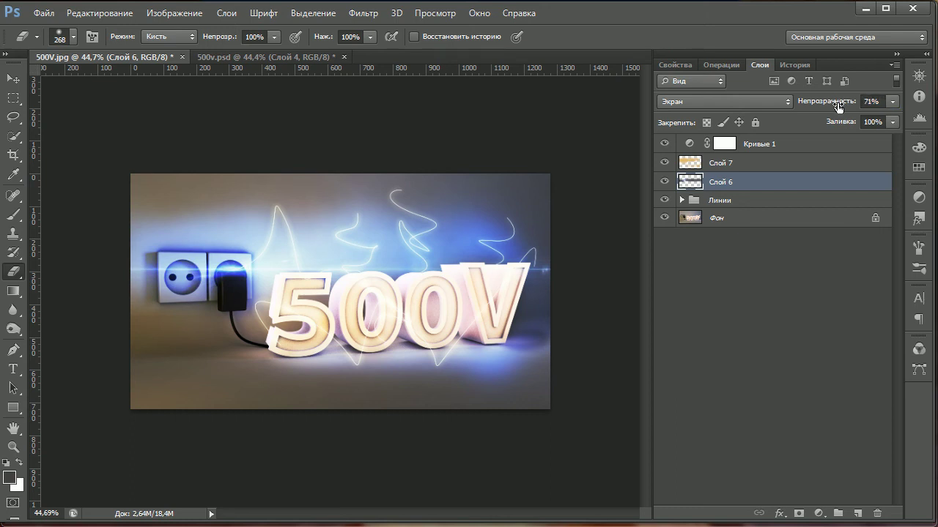
# - Erase Слой 7 around the socket and upper left, then lower its opacity to 44%
pyautogui.click(722, 165)
pyautogui.moveTo(193, 250); pyautogui.dragTo(223, 272)
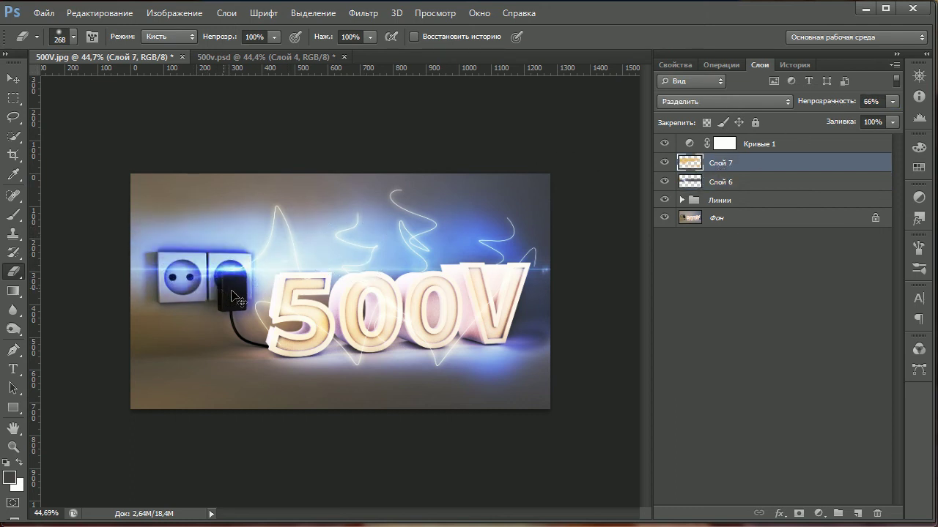
pyautogui.moveTo(151, 183); pyautogui.dragTo(176, 197)
pyautogui.moveTo(839, 102); pyautogui.dragTo(818, 105)
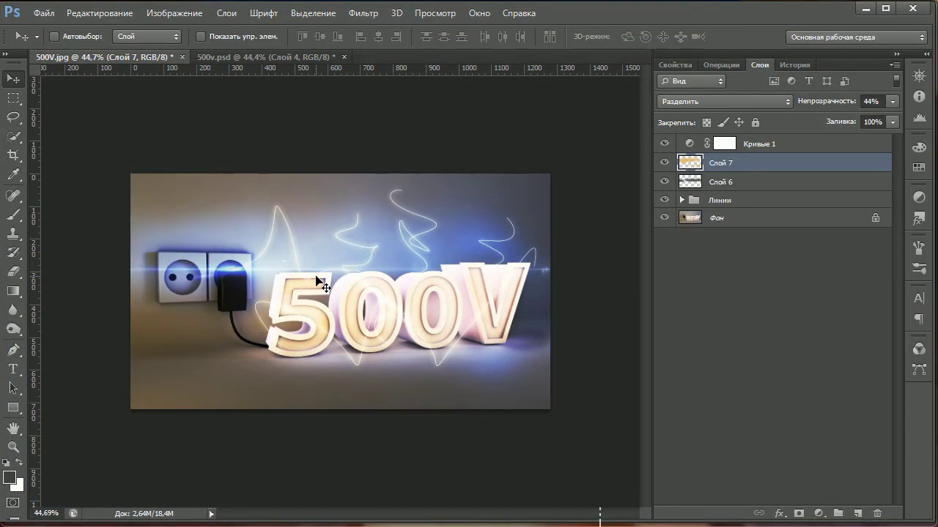
# - Scroll through the finished 500V reference image in Windows Photo Viewer to compare it with the work in progress
pyautogui.keyDown('alt'); pyautogui.scroll(3, 320, 285); pyautogui.keyUp('alt')
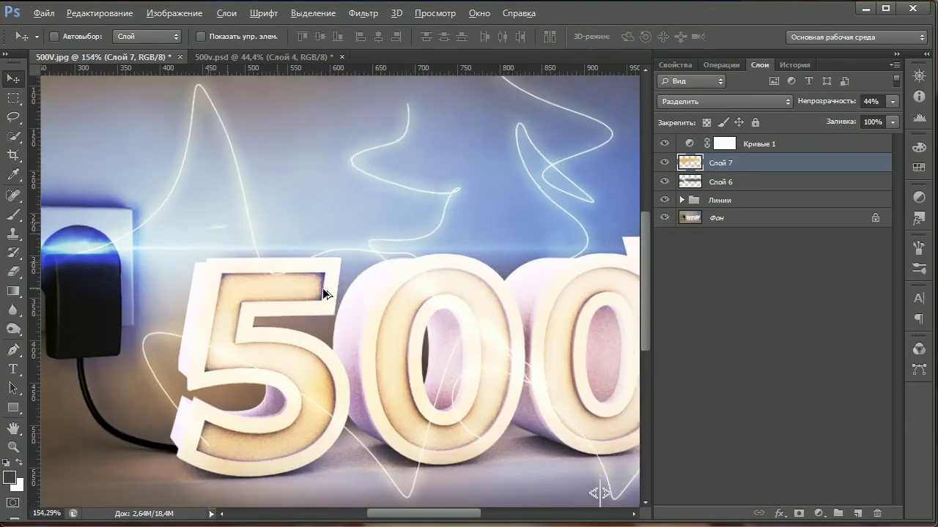
pyautogui.keyDown('alt'); pyautogui.scroll(-2, 322, 288); pyautogui.keyUp('alt')
pyautogui.press('alt')
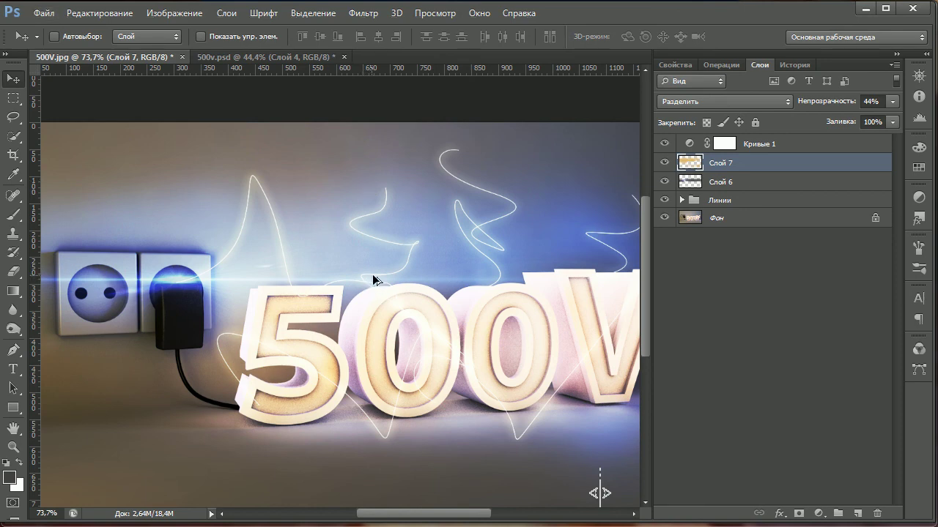
pyautogui.keyDown('alt'); pyautogui.scroll(-3, 374, 277); pyautogui.keyUp('alt')
pyautogui.keyDown('alt'); pyautogui.scroll(2, 405, 278); pyautogui.keyUp('alt')
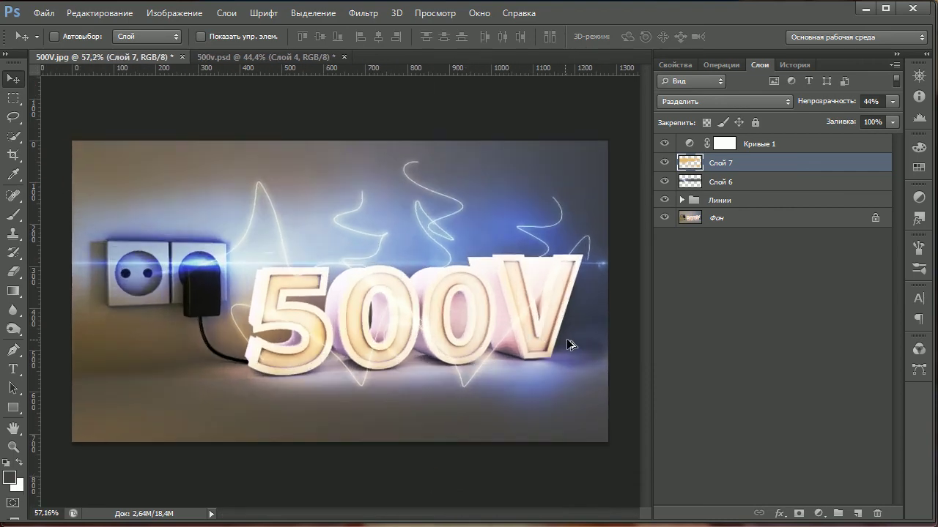
pyautogui.keyDown('alt'); pyautogui.scroll(2, 566, 345); pyautogui.keyUp('alt')
pyautogui.keyDown('alt'); pyautogui.scroll(-1, 572, 341); pyautogui.keyUp('alt')
pyautogui.keyDown('alt'); pyautogui.scroll(-1, 335, 383); pyautogui.keyUp('alt')
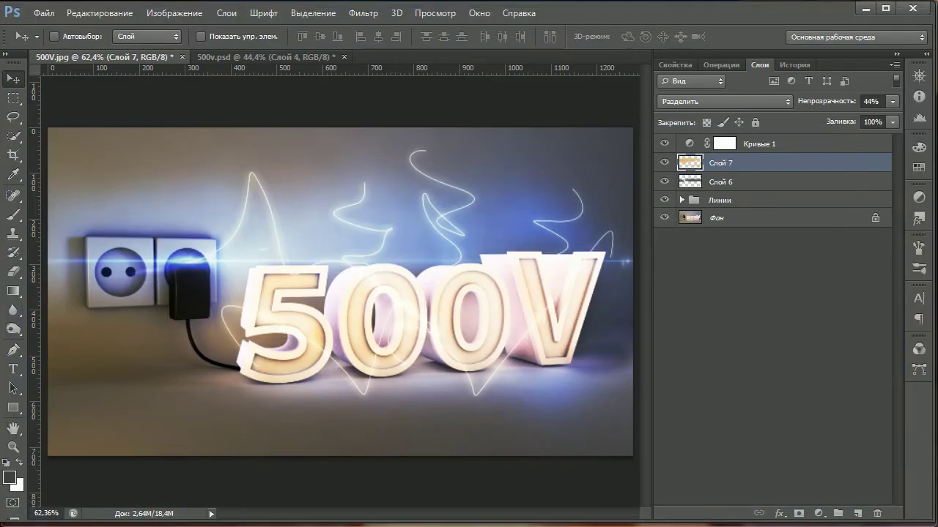
pyautogui.keyDown('alt'); pyautogui.scroll(-1, 486, 348); pyautogui.keyUp('alt')
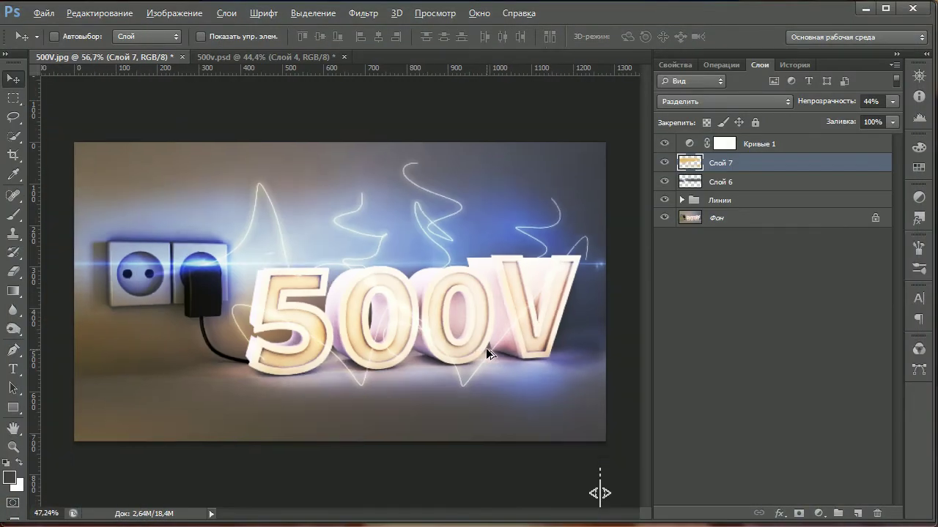